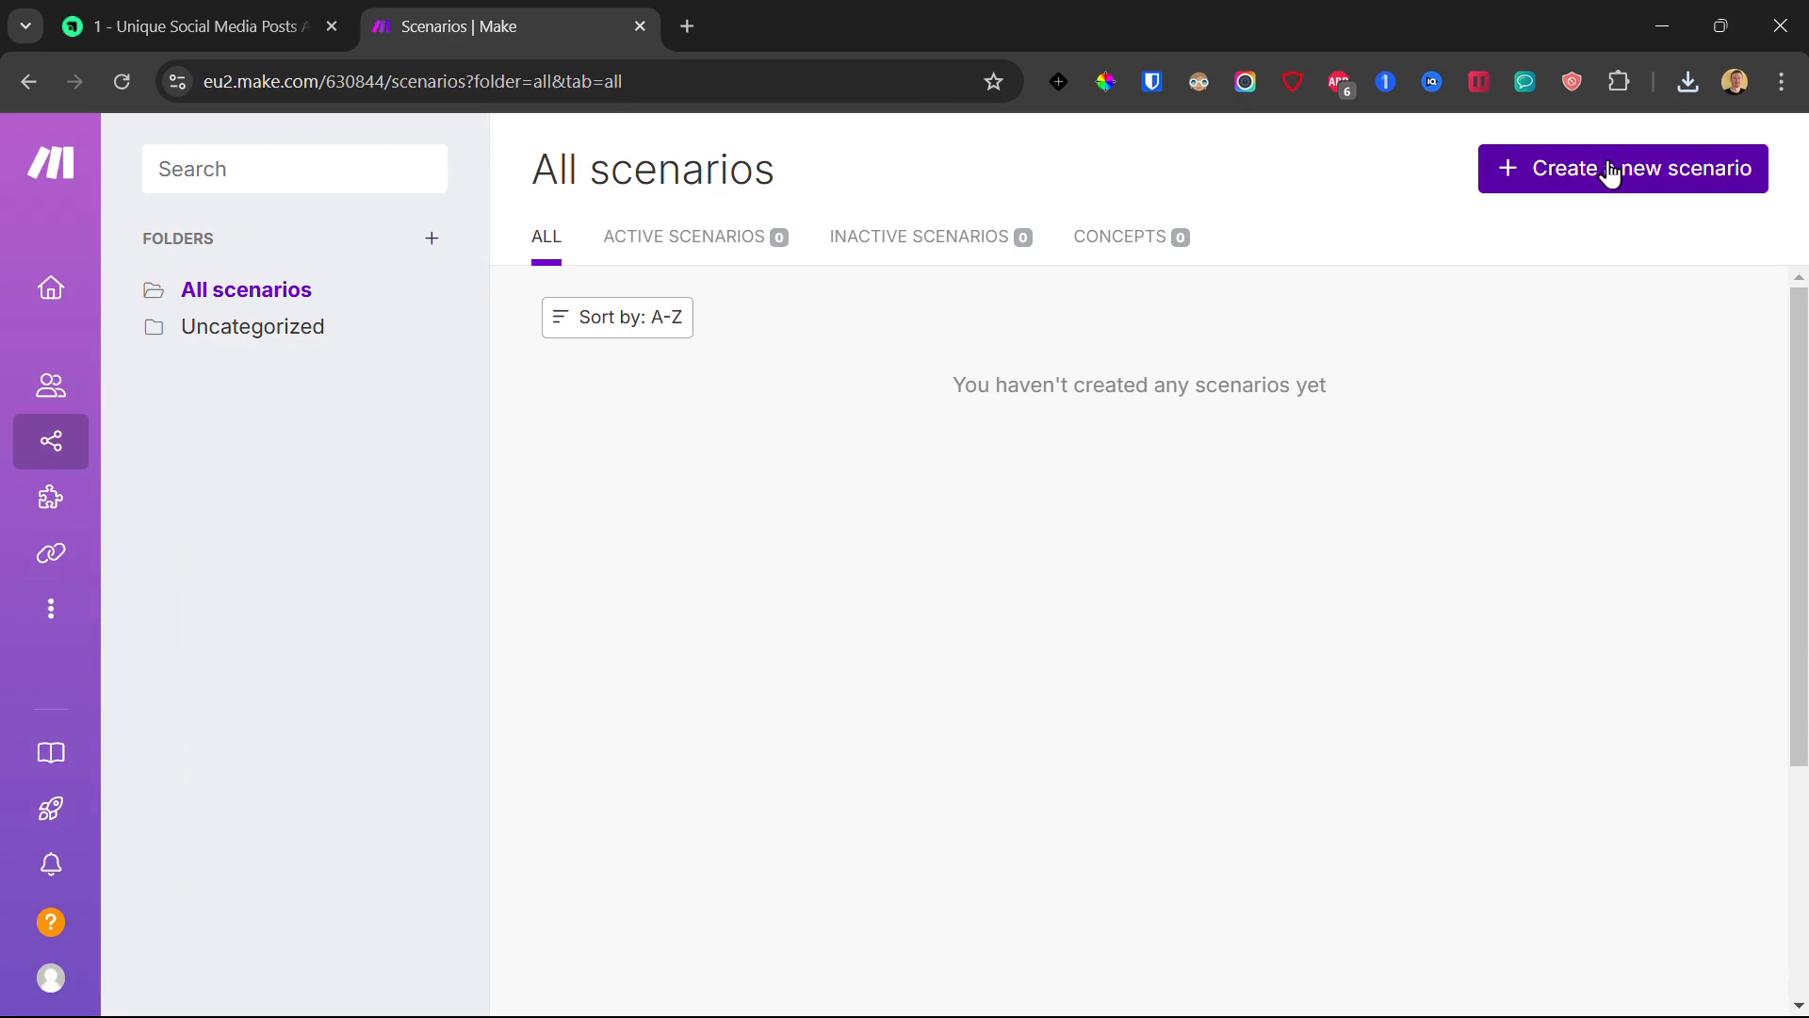
- Create a blank scenario from All scenarios and bring up its extra options menu
left_click(1576, 176)
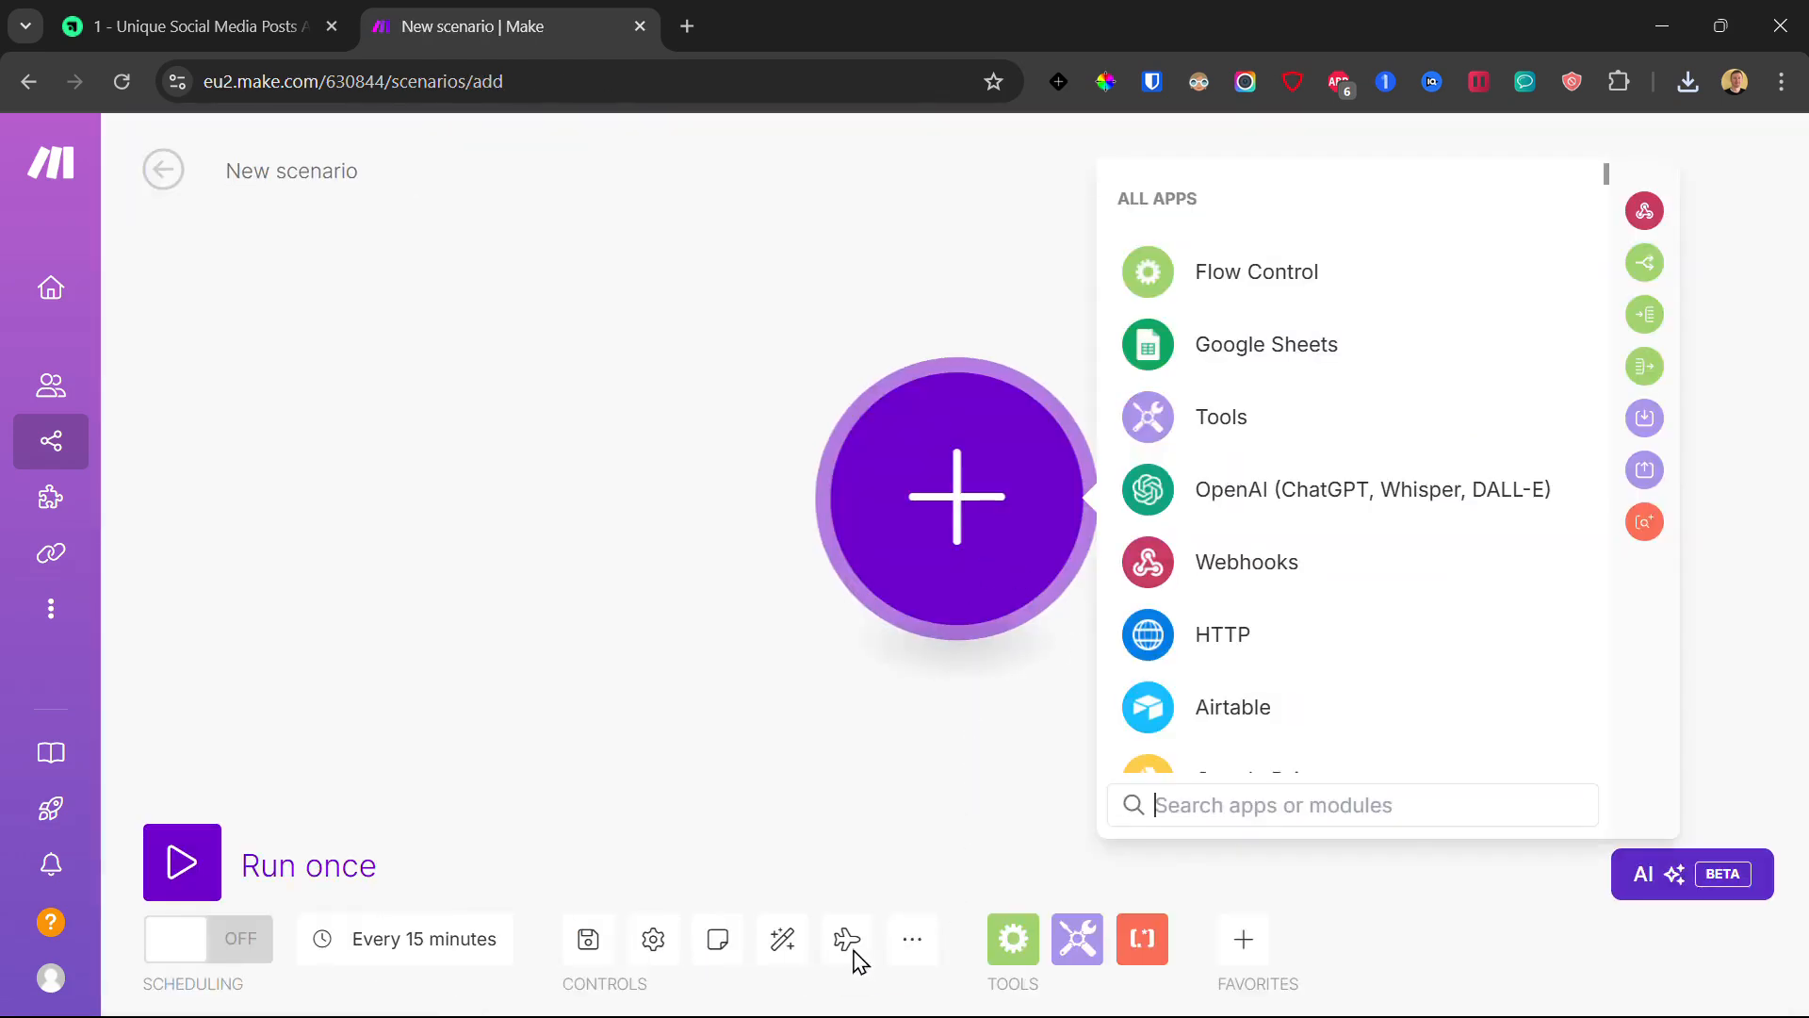
left_click(912, 940)
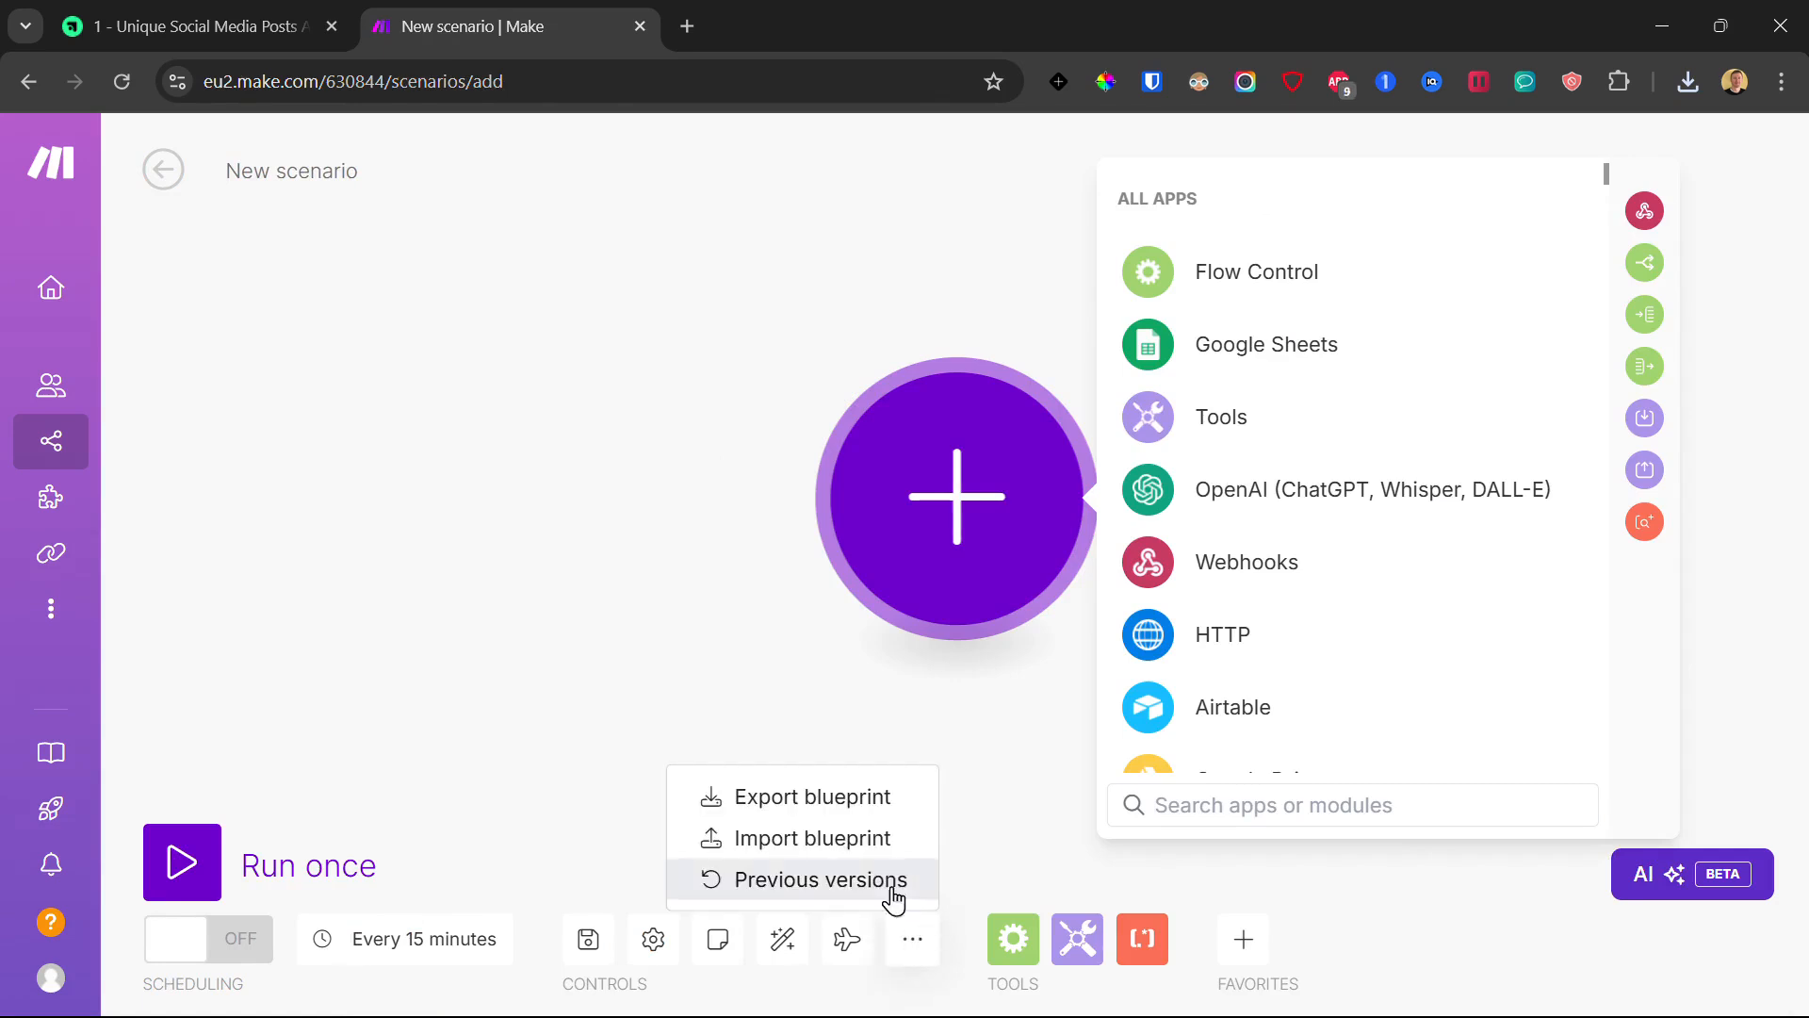
- Import the Automated Social Media Posts blueprint JSON into the new scenario
left_click(807, 840)
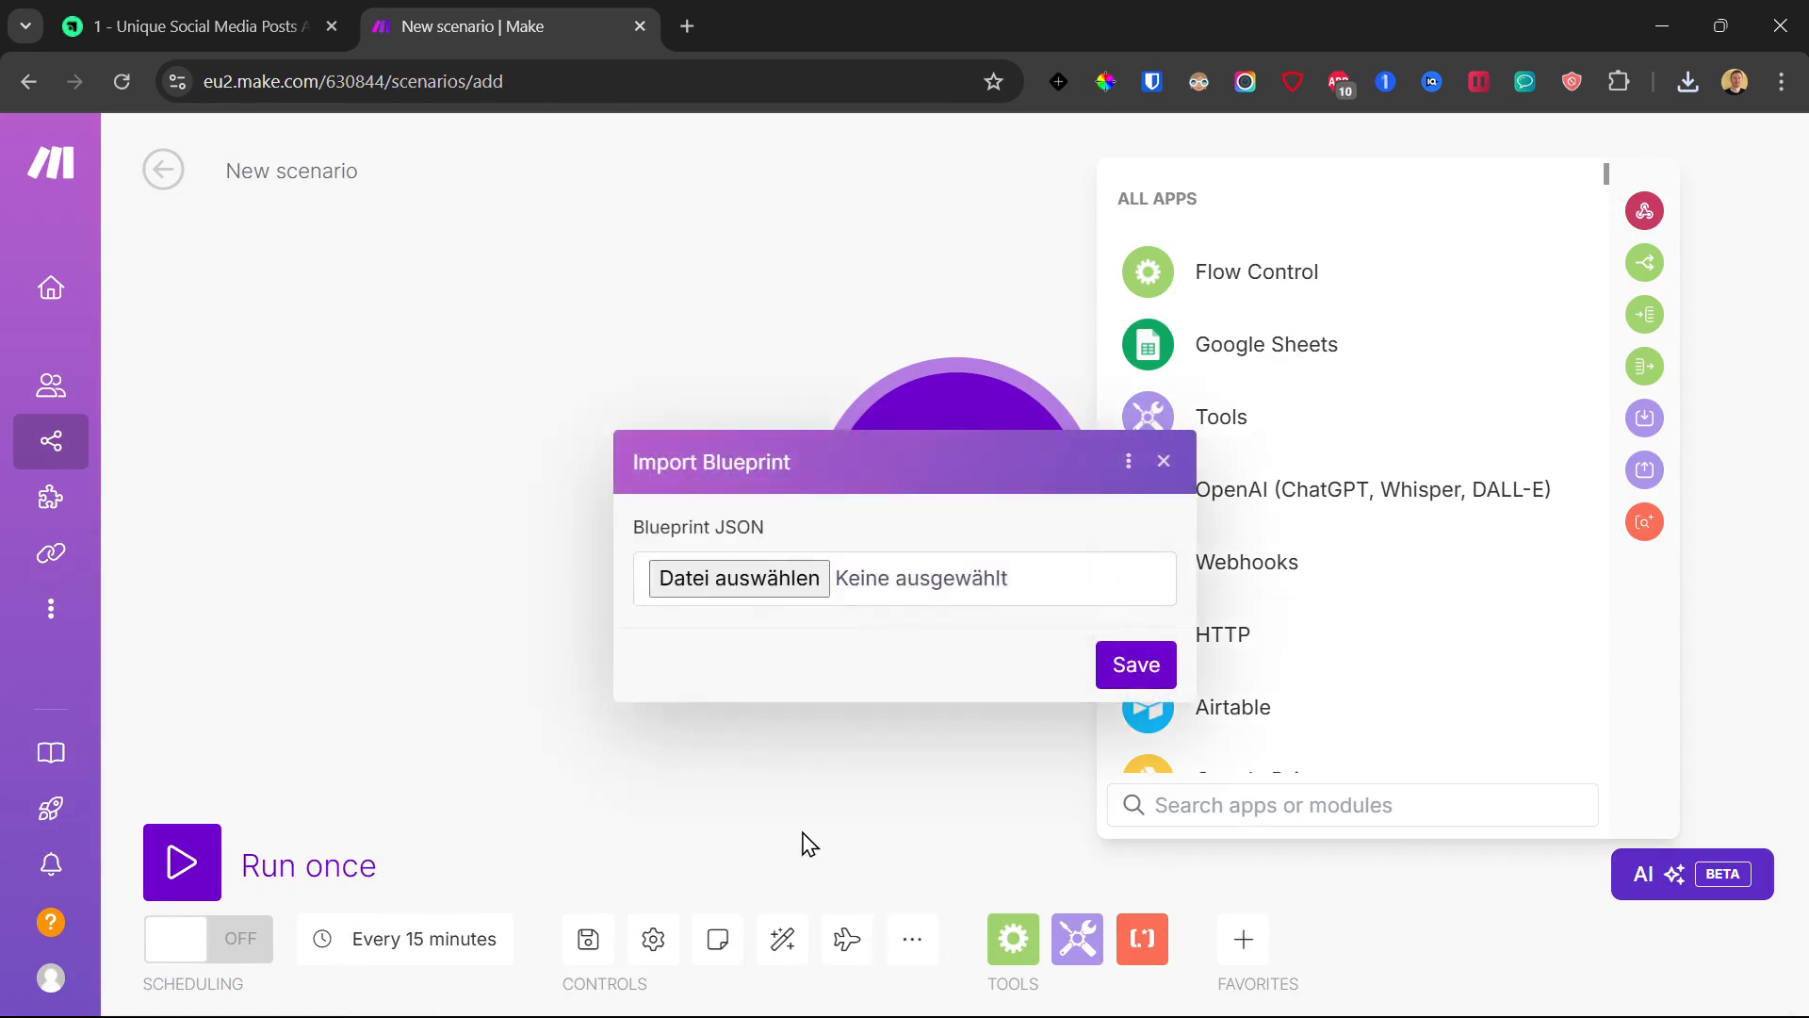
left_click(751, 586)
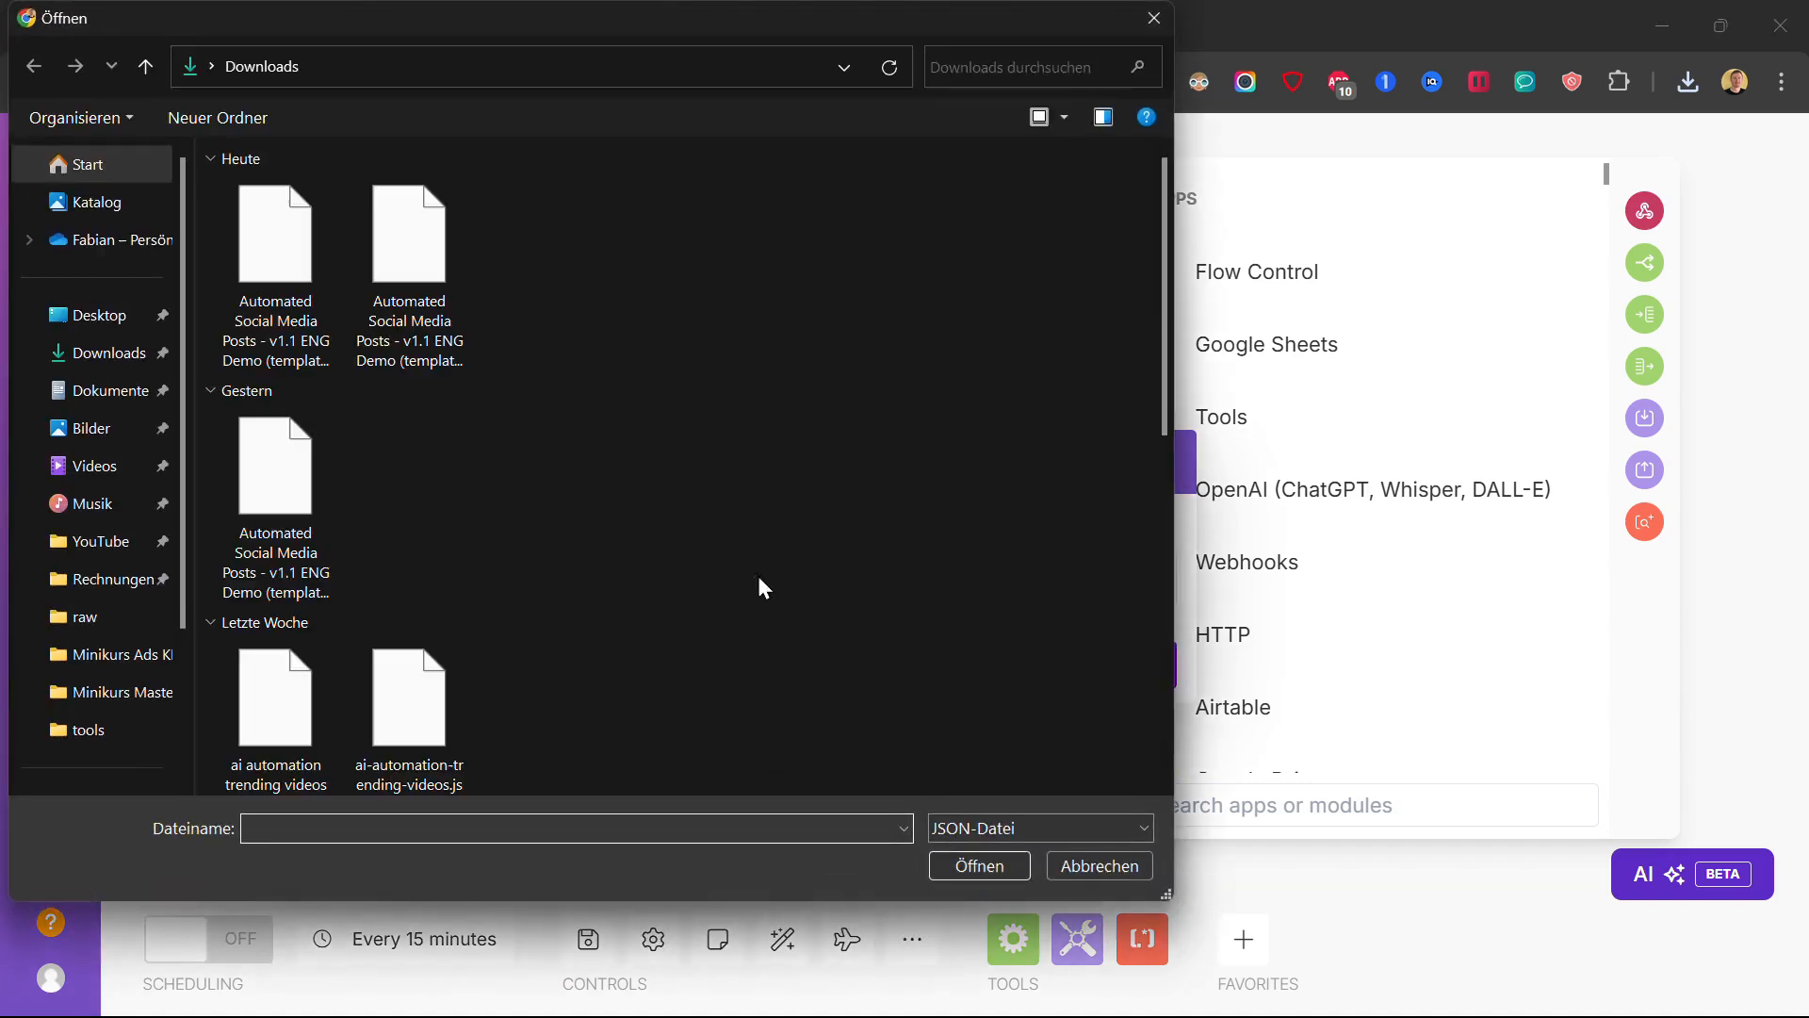
double_click(263, 250)
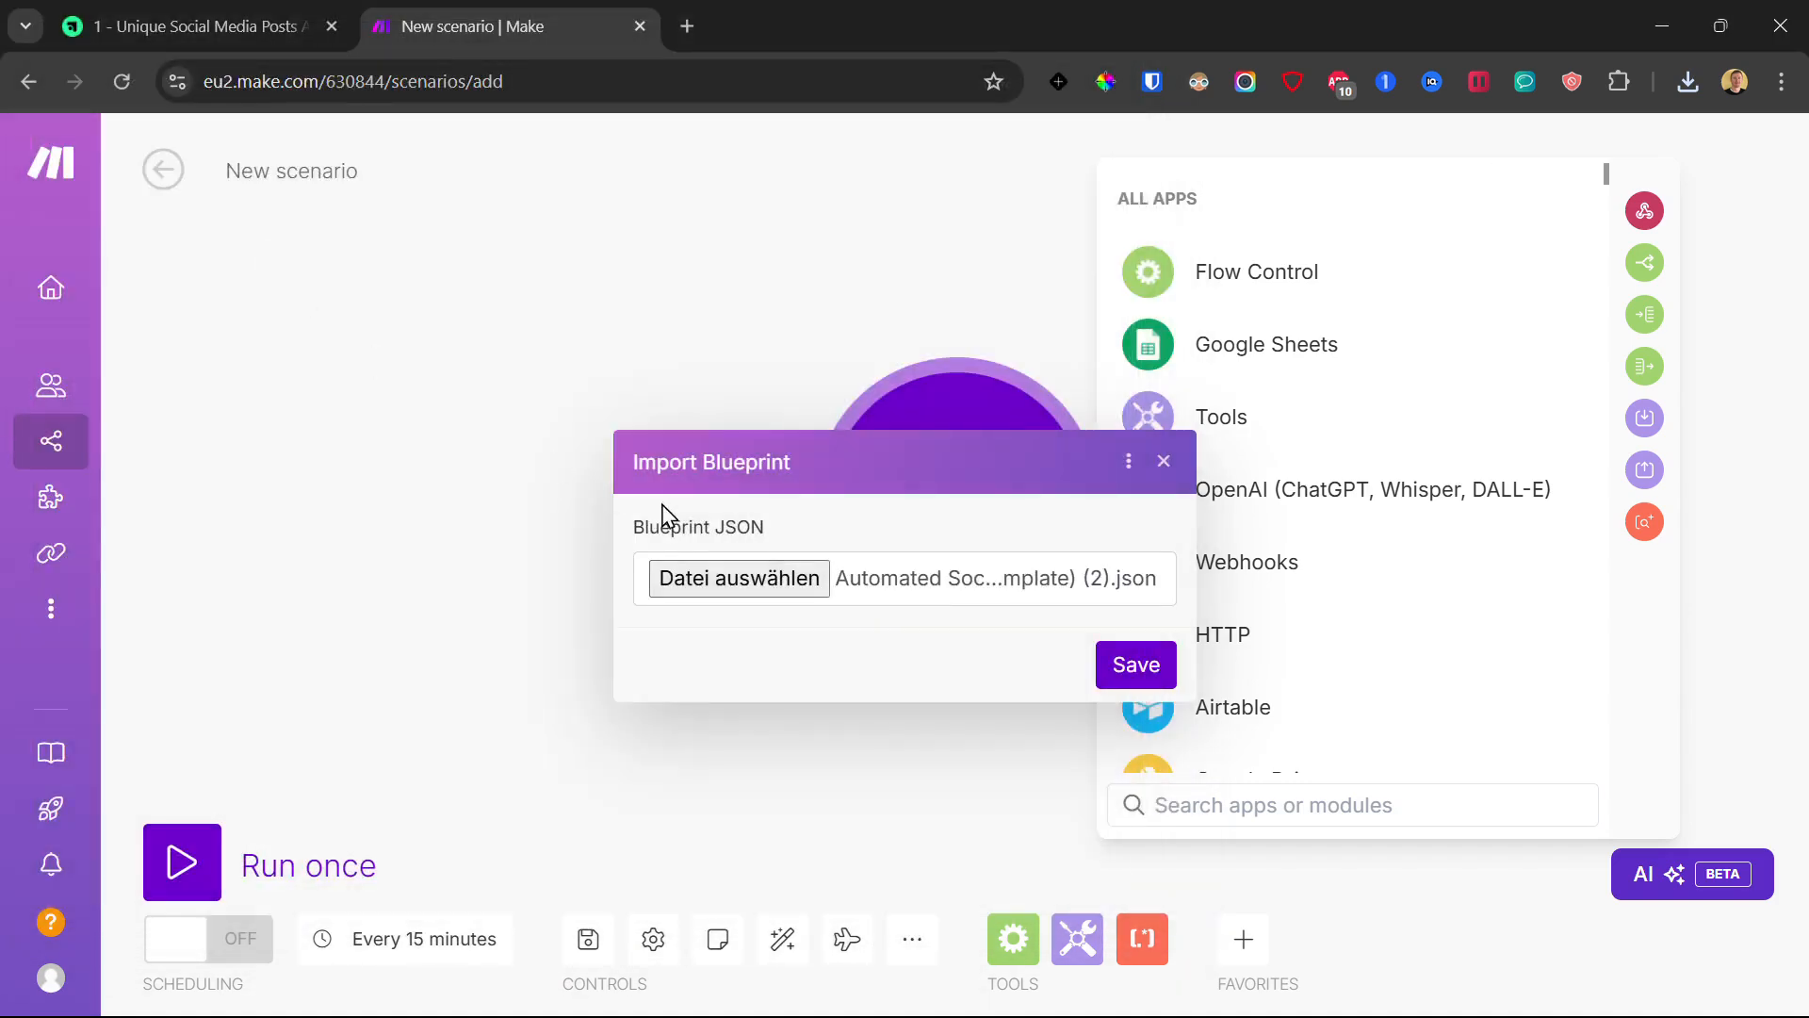
left_click(1141, 667)
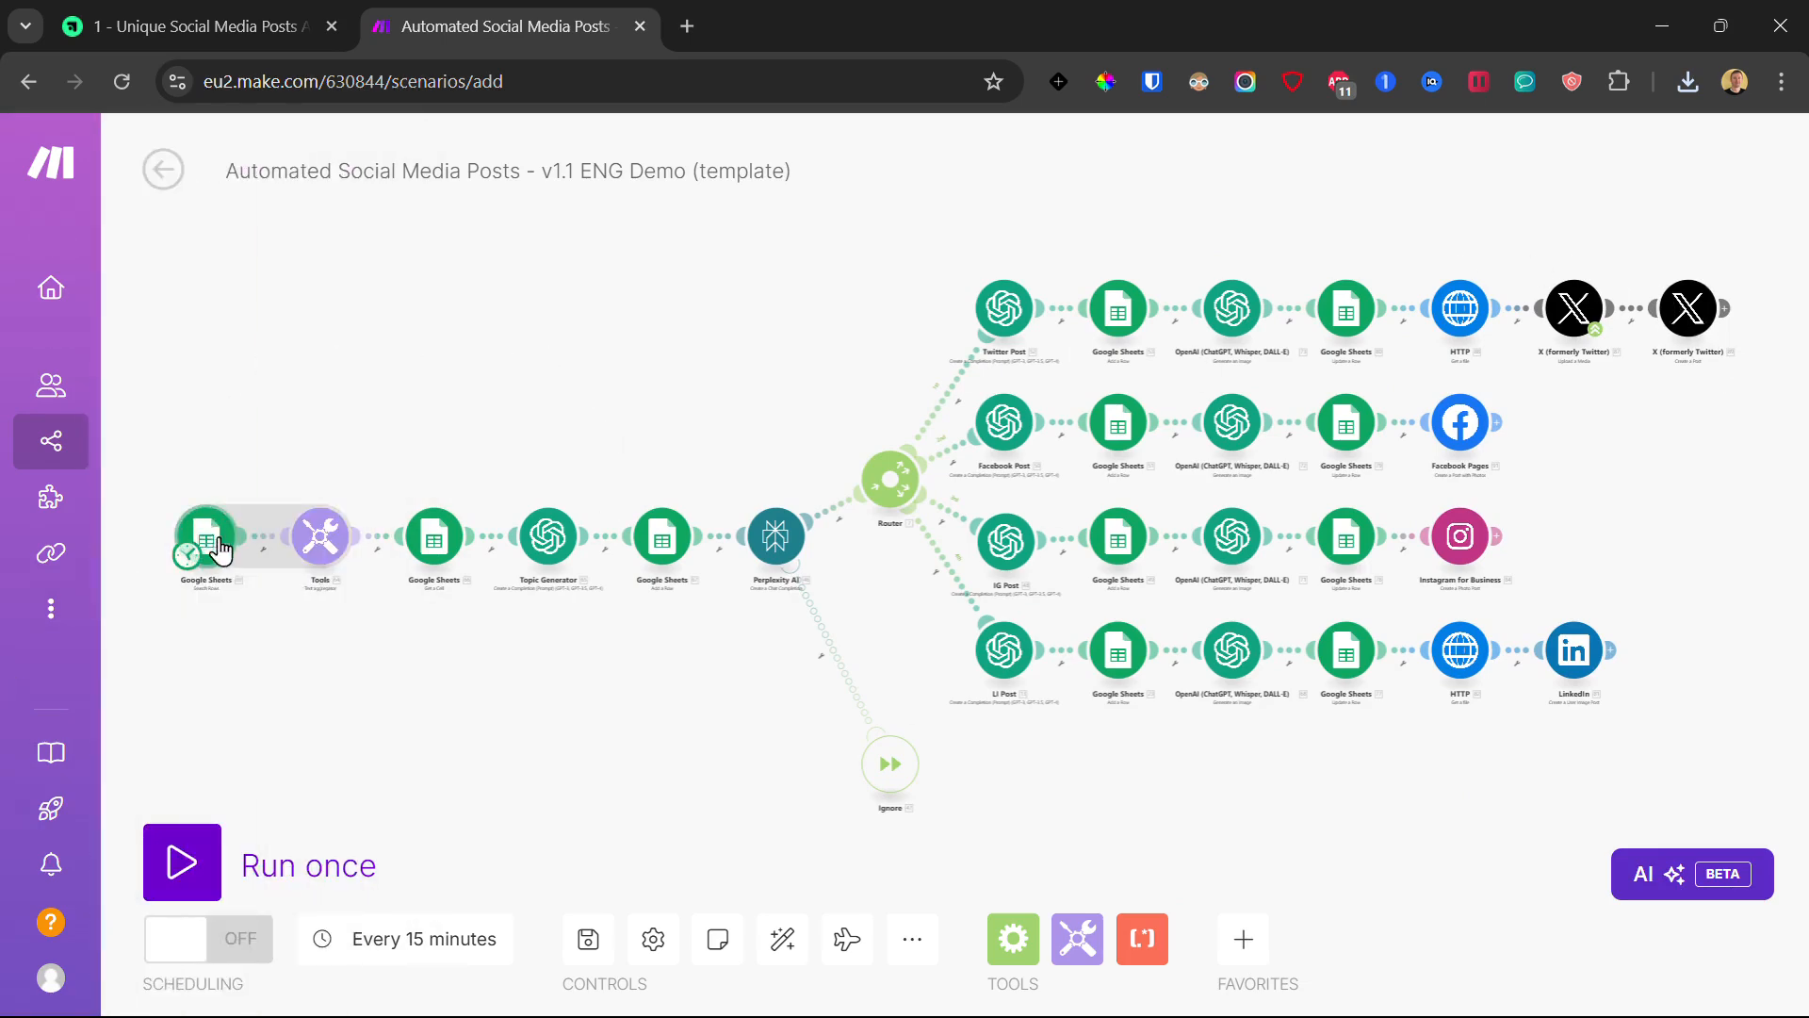
- Check the first Google Sheets module, then follow the course page's sheet template link
left_click(208, 539)
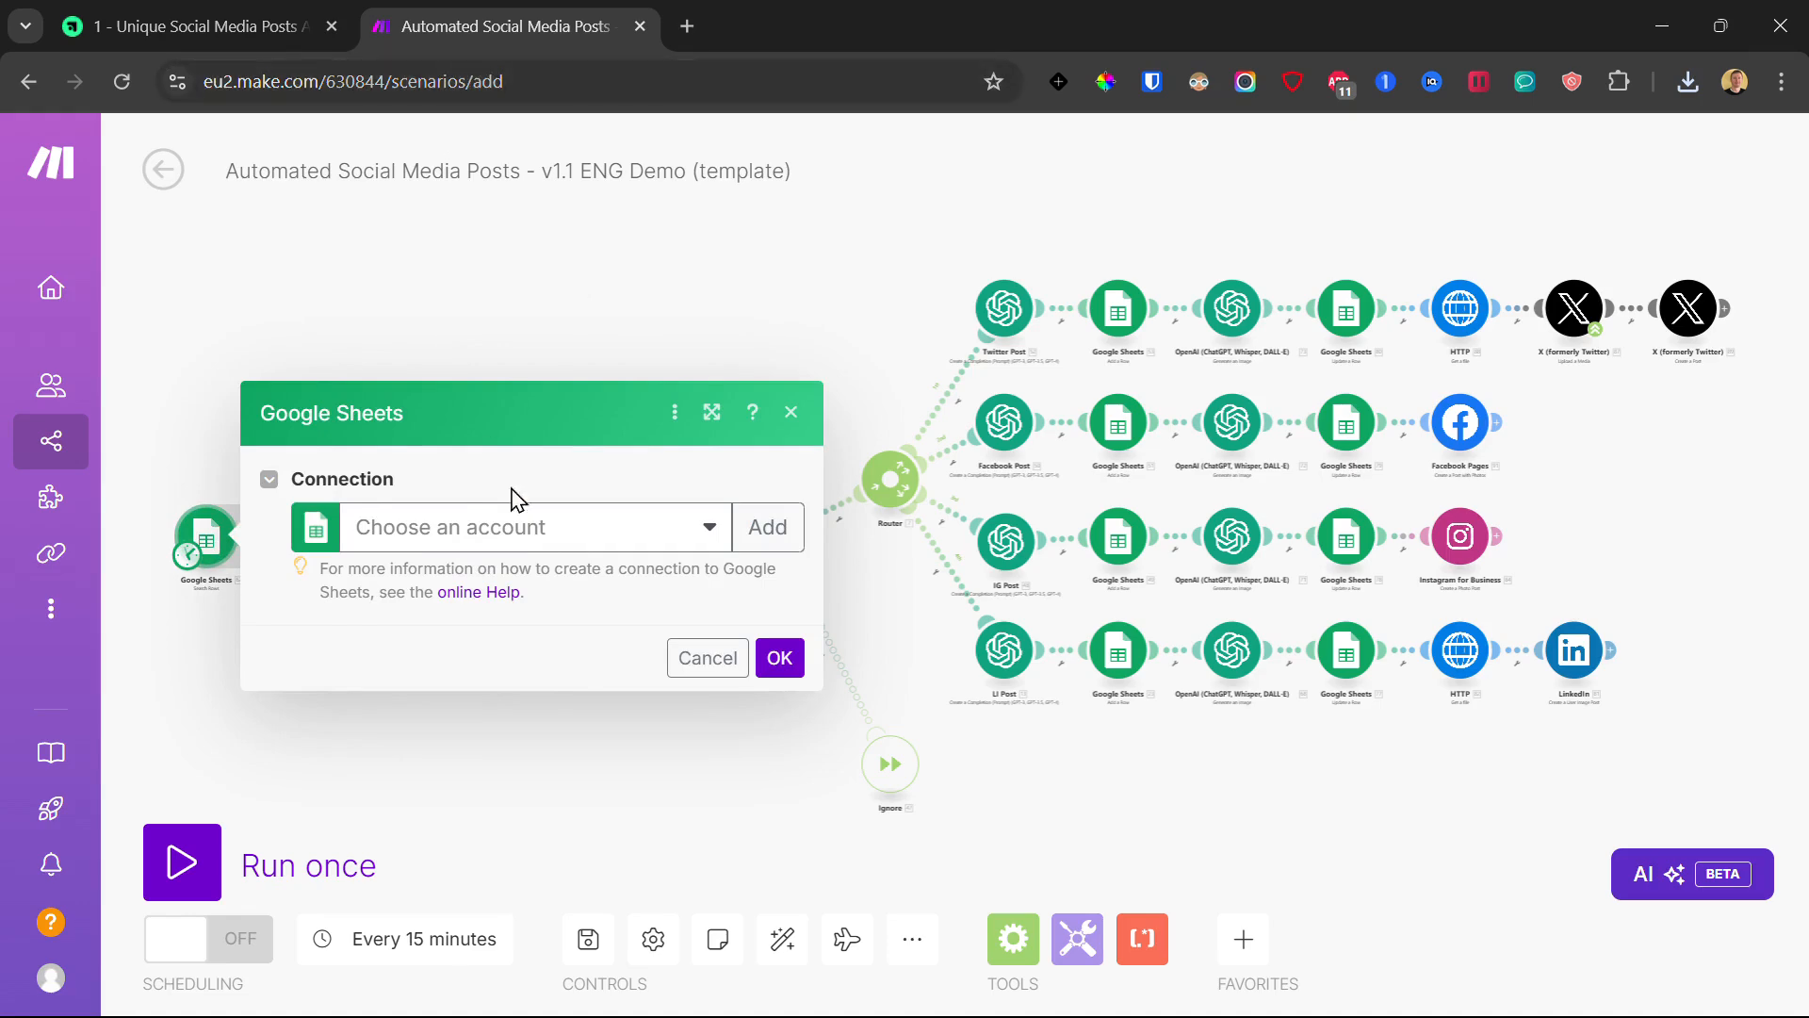
left_click(232, 14)
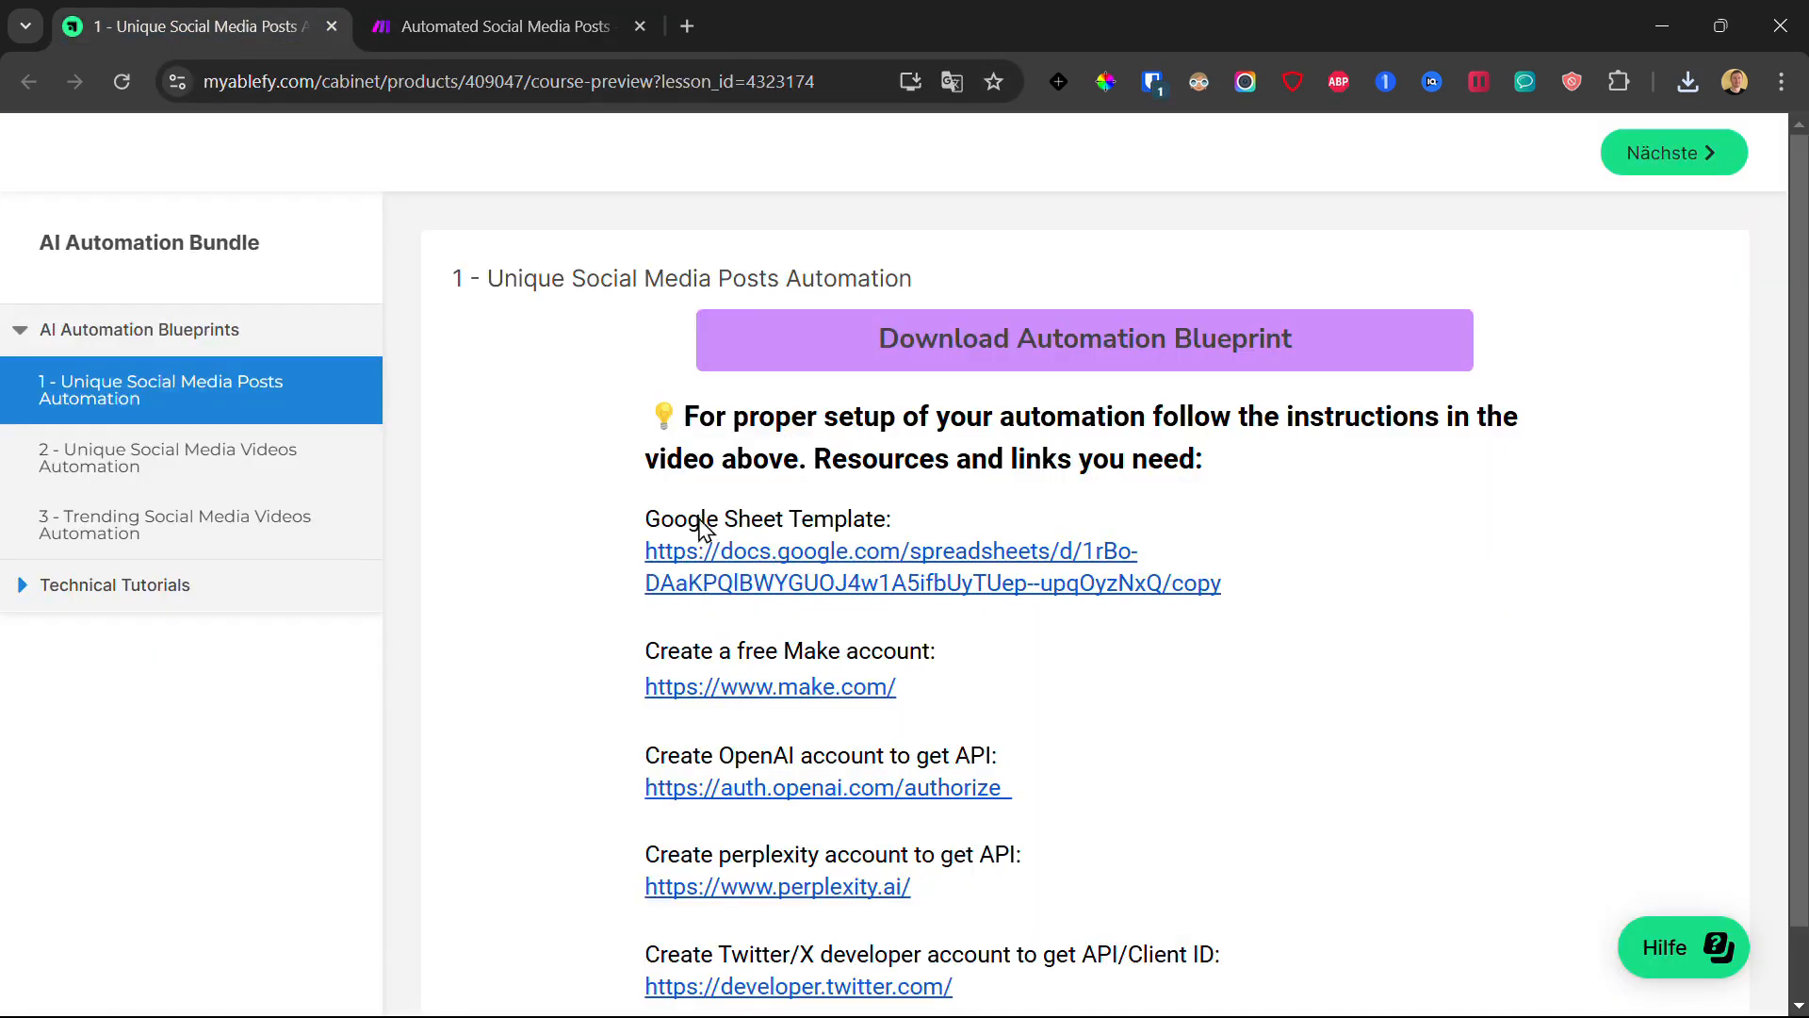
left_click(733, 563)
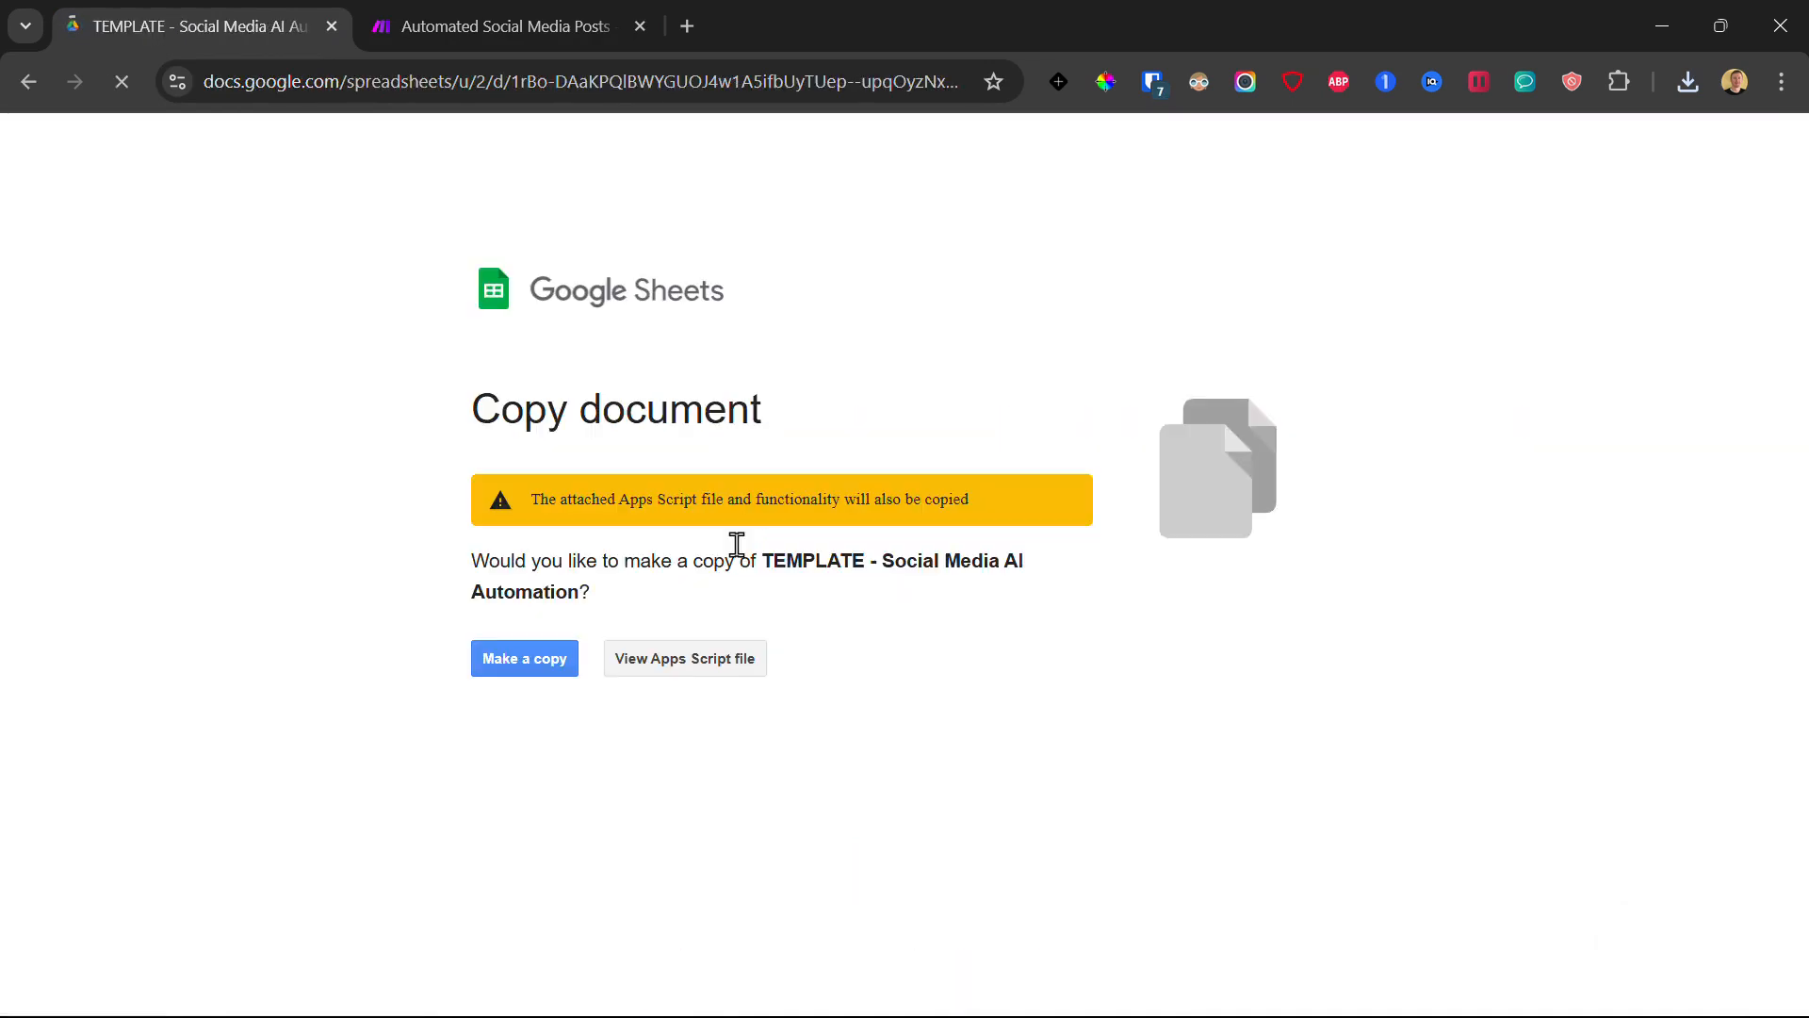
- Copy the Social Media AI Automation template, keeping the default 'Copy of' title
left_click(547, 661)
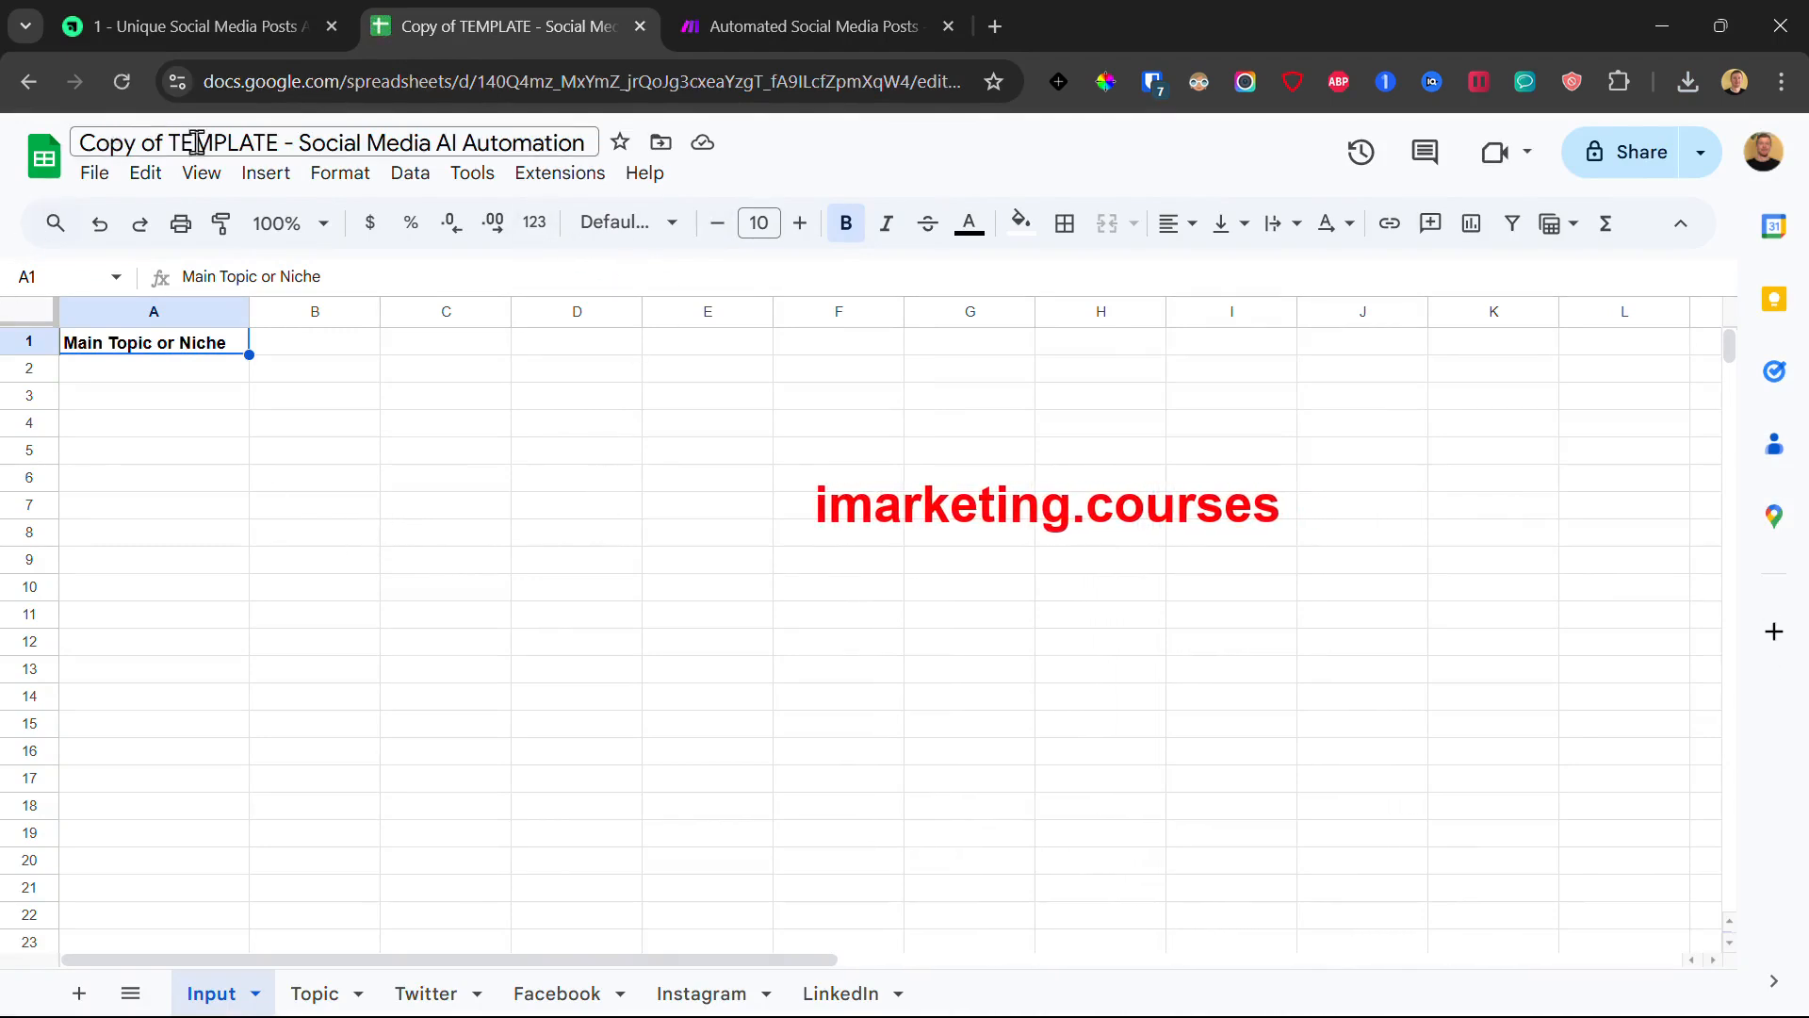
left_click_drag(276, 144, 64, 138)
left_click(268, 453)
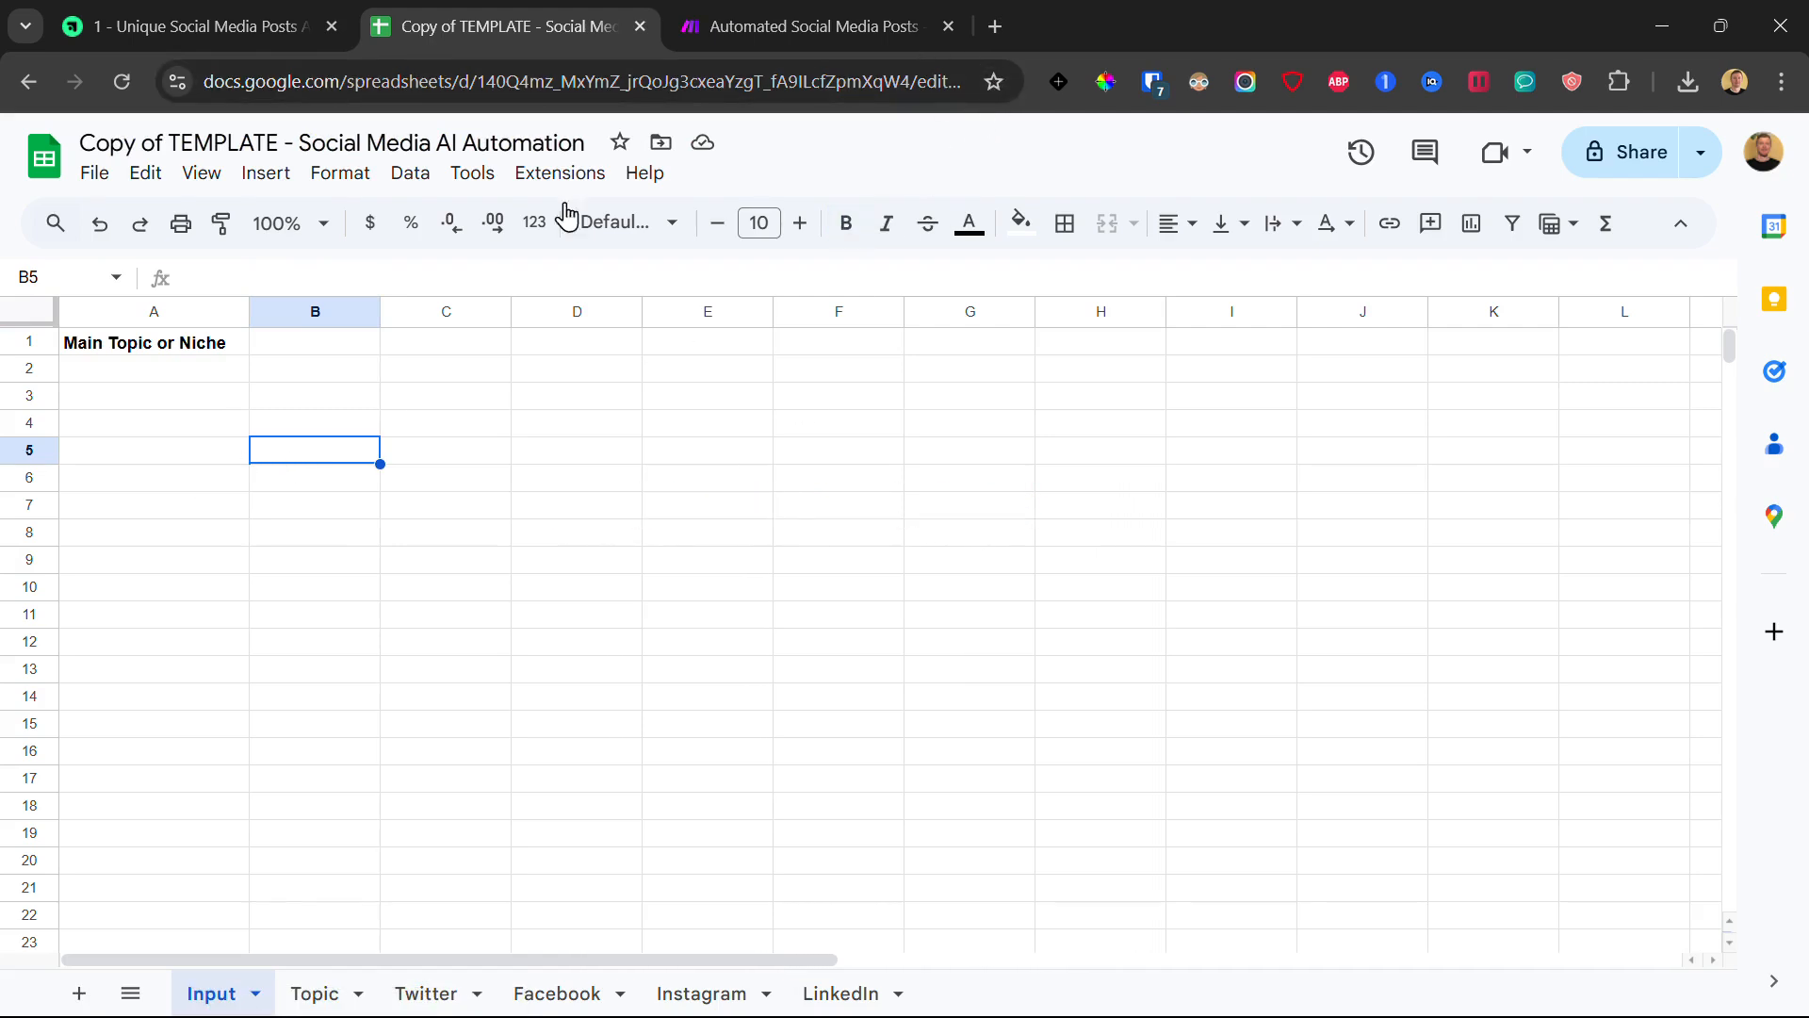
- Select the copied spreadsheet's web address, then return to the Make scenario
left_click(544, 94)
double_click(366, 83)
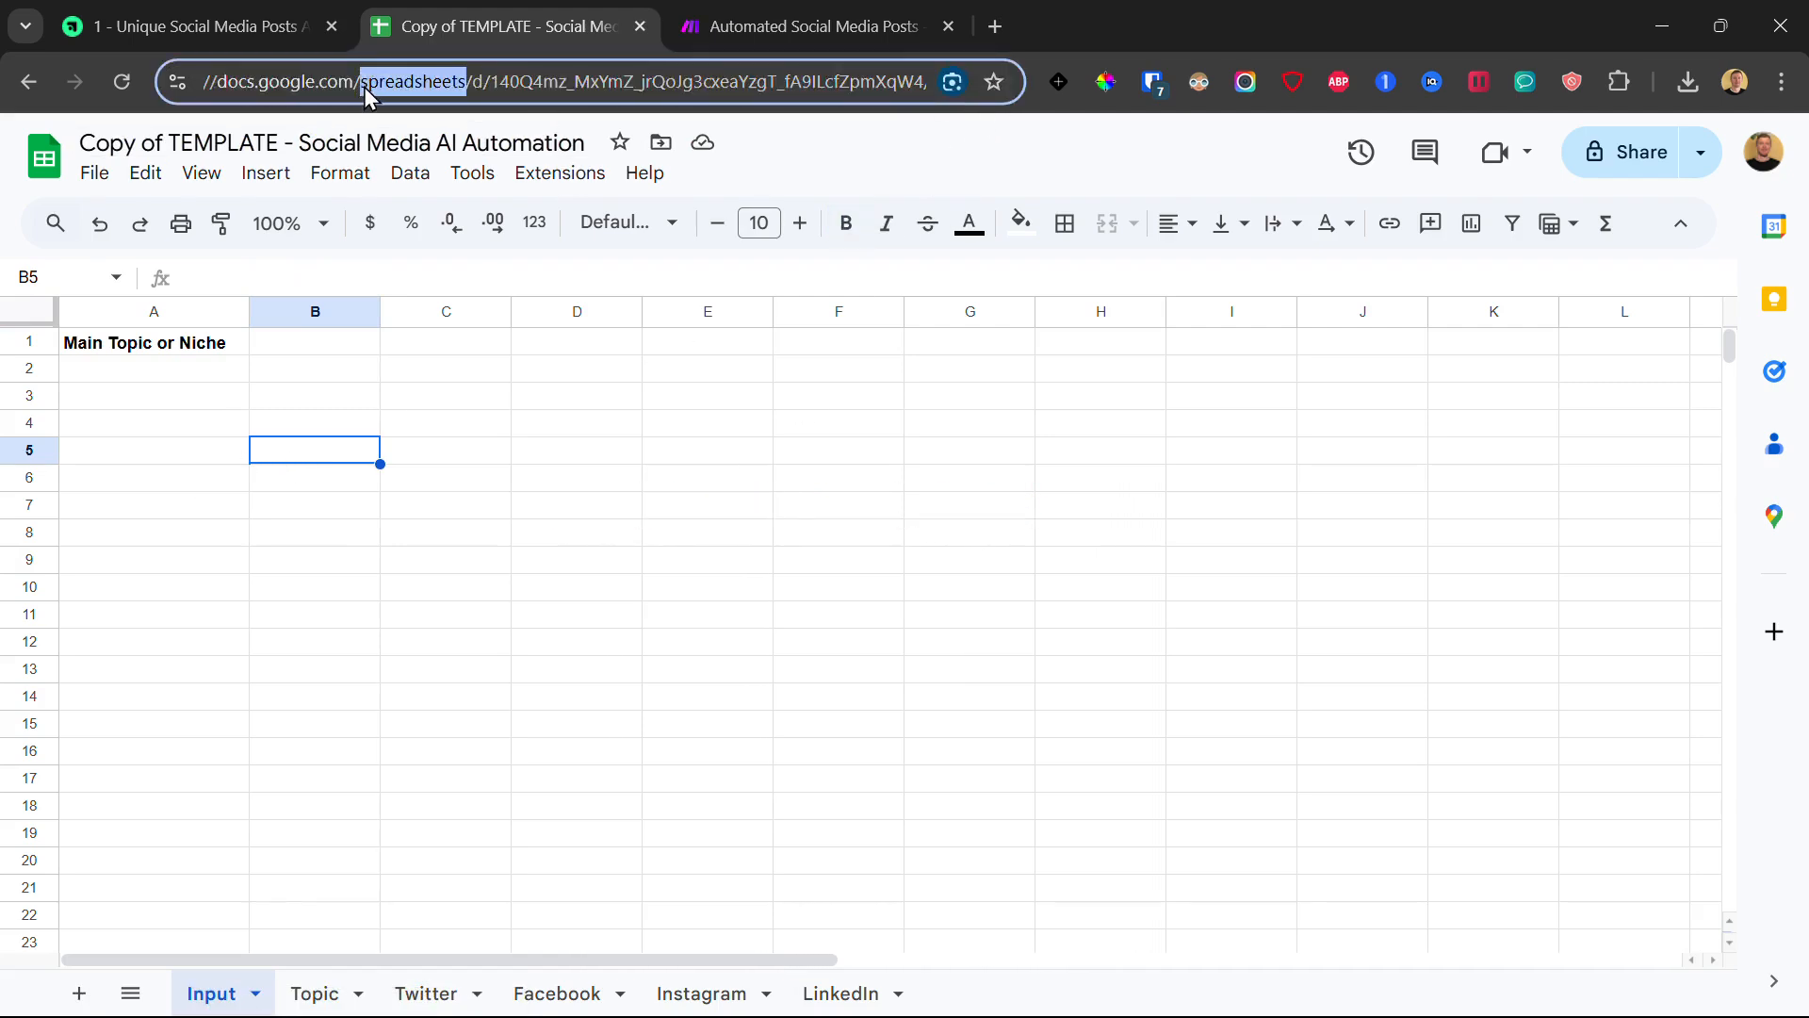
key("ctrl+a")
left_click(430, 406)
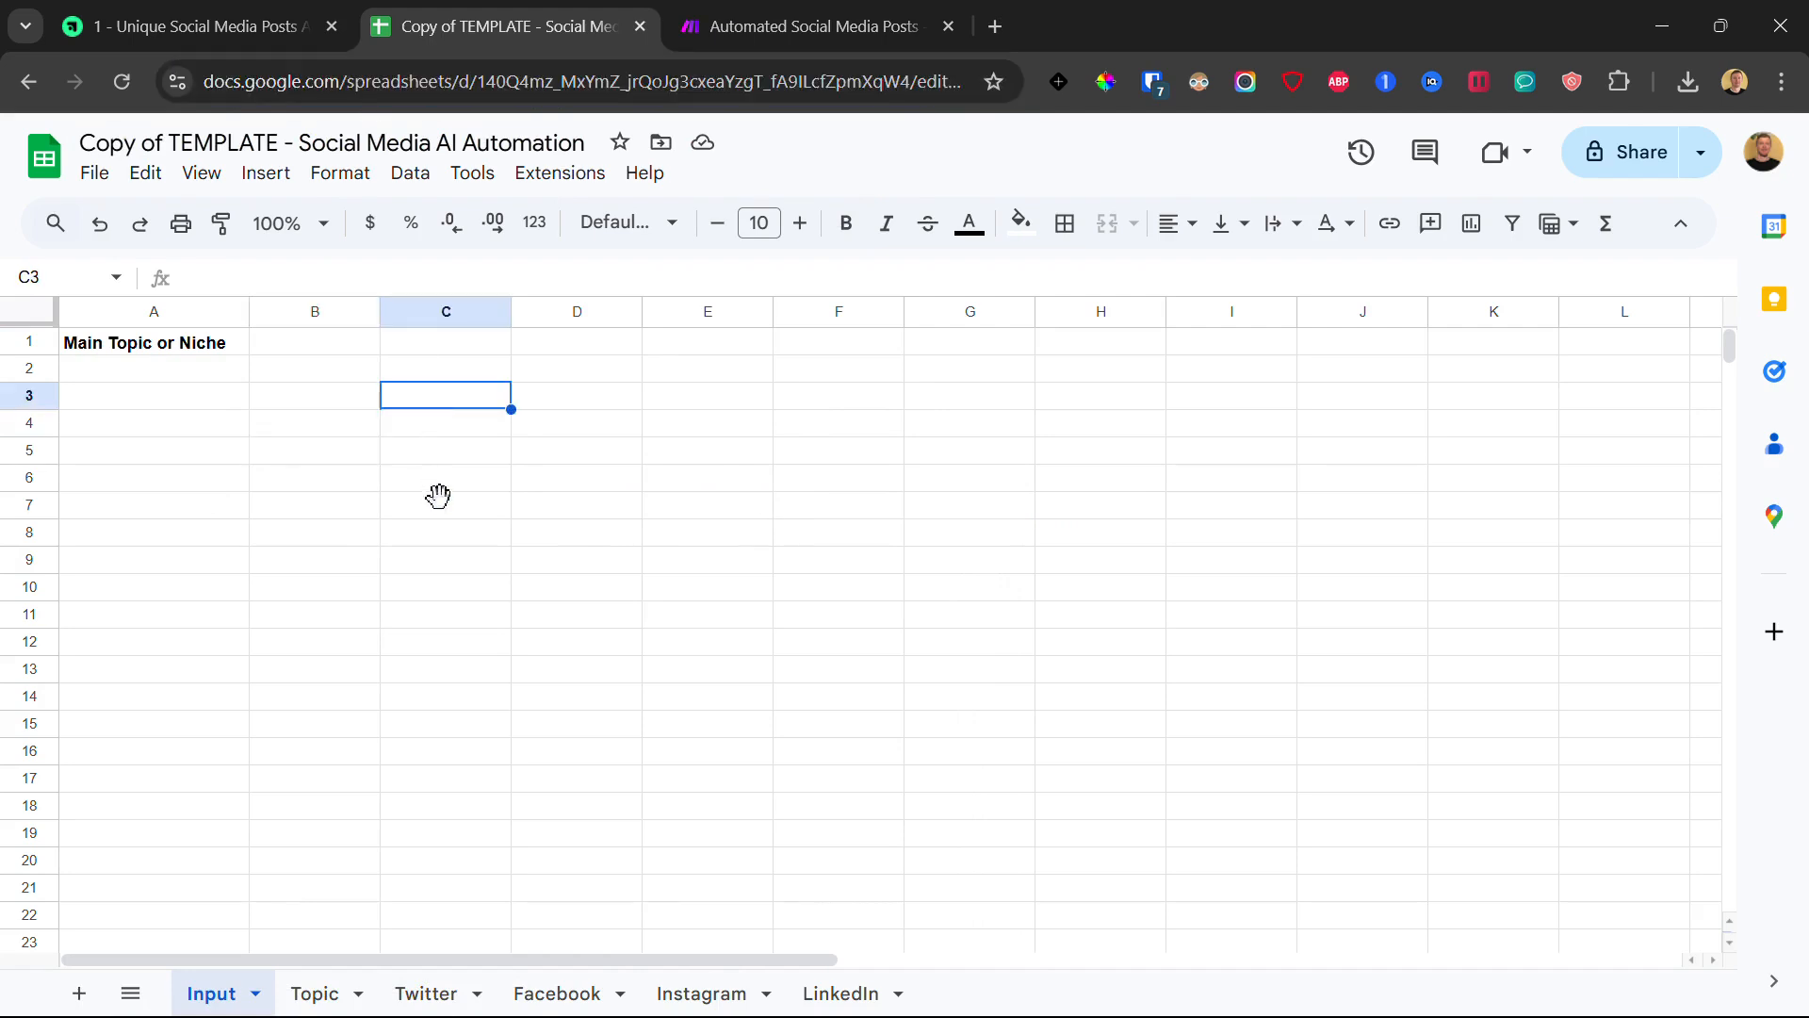
left_click(719, 23)
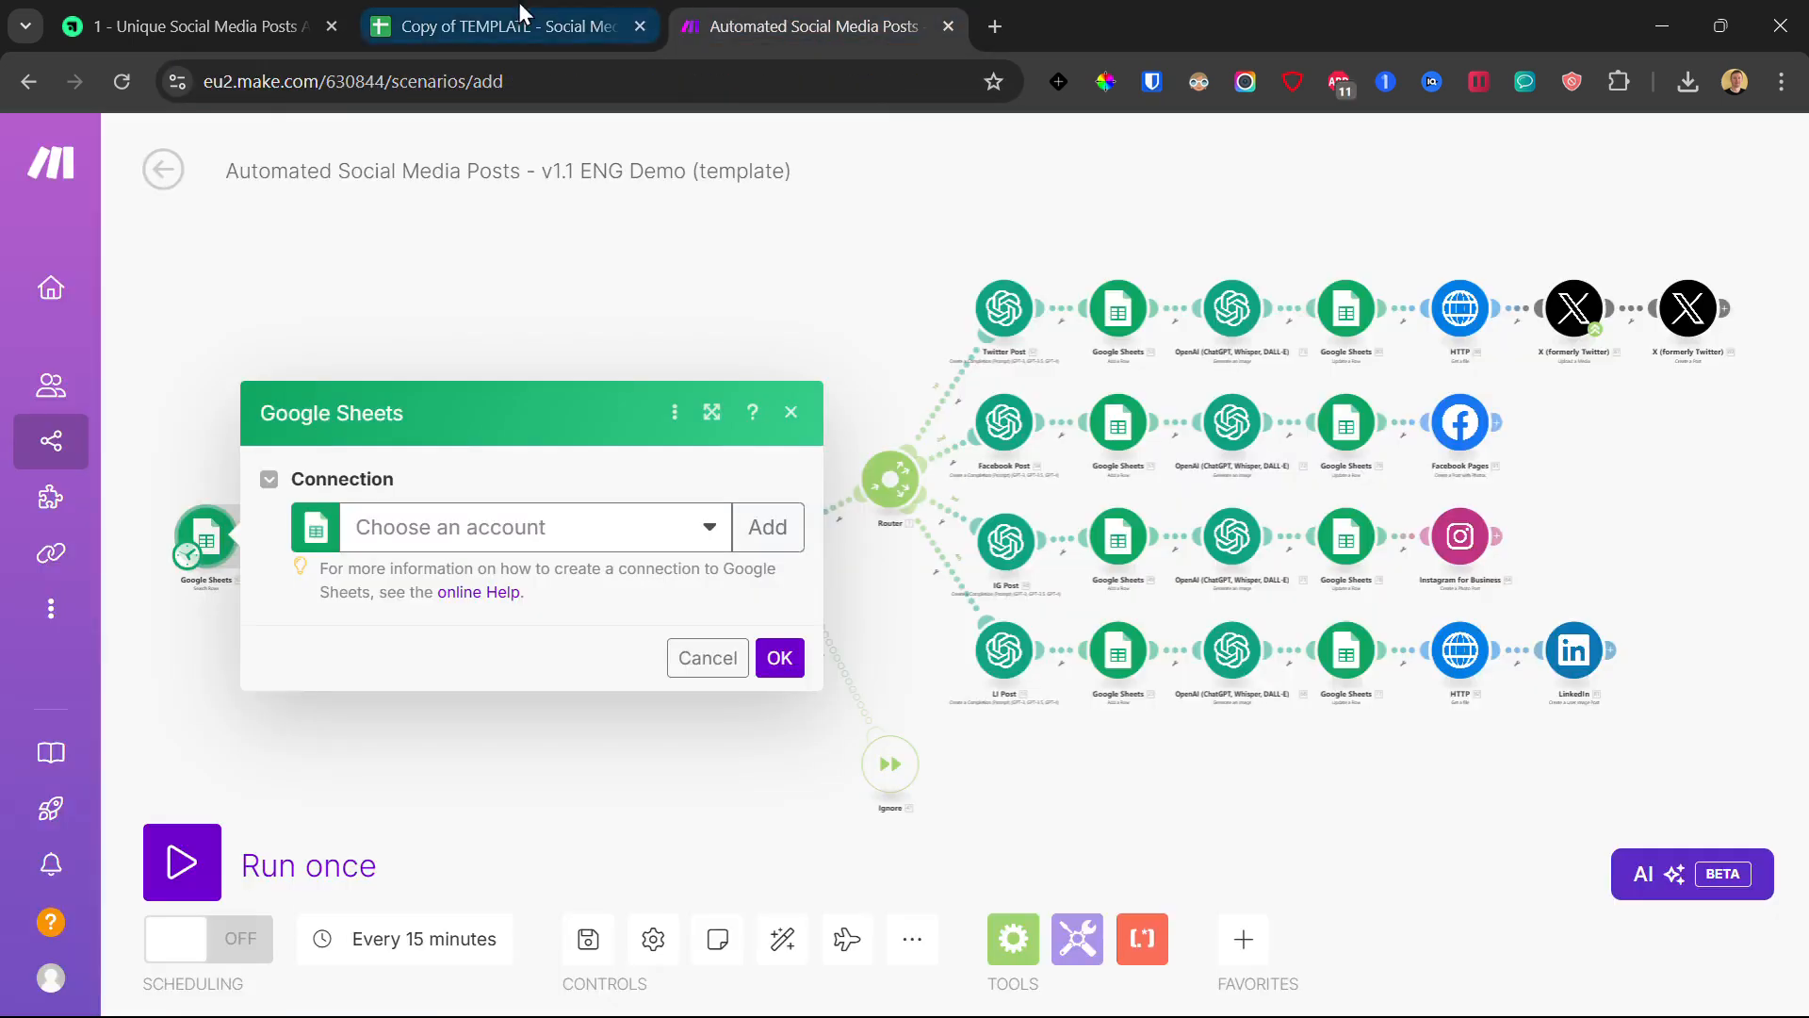
- Add a Google connection named 'My Google connection' and authorize the Google account
left_click(476, 24)
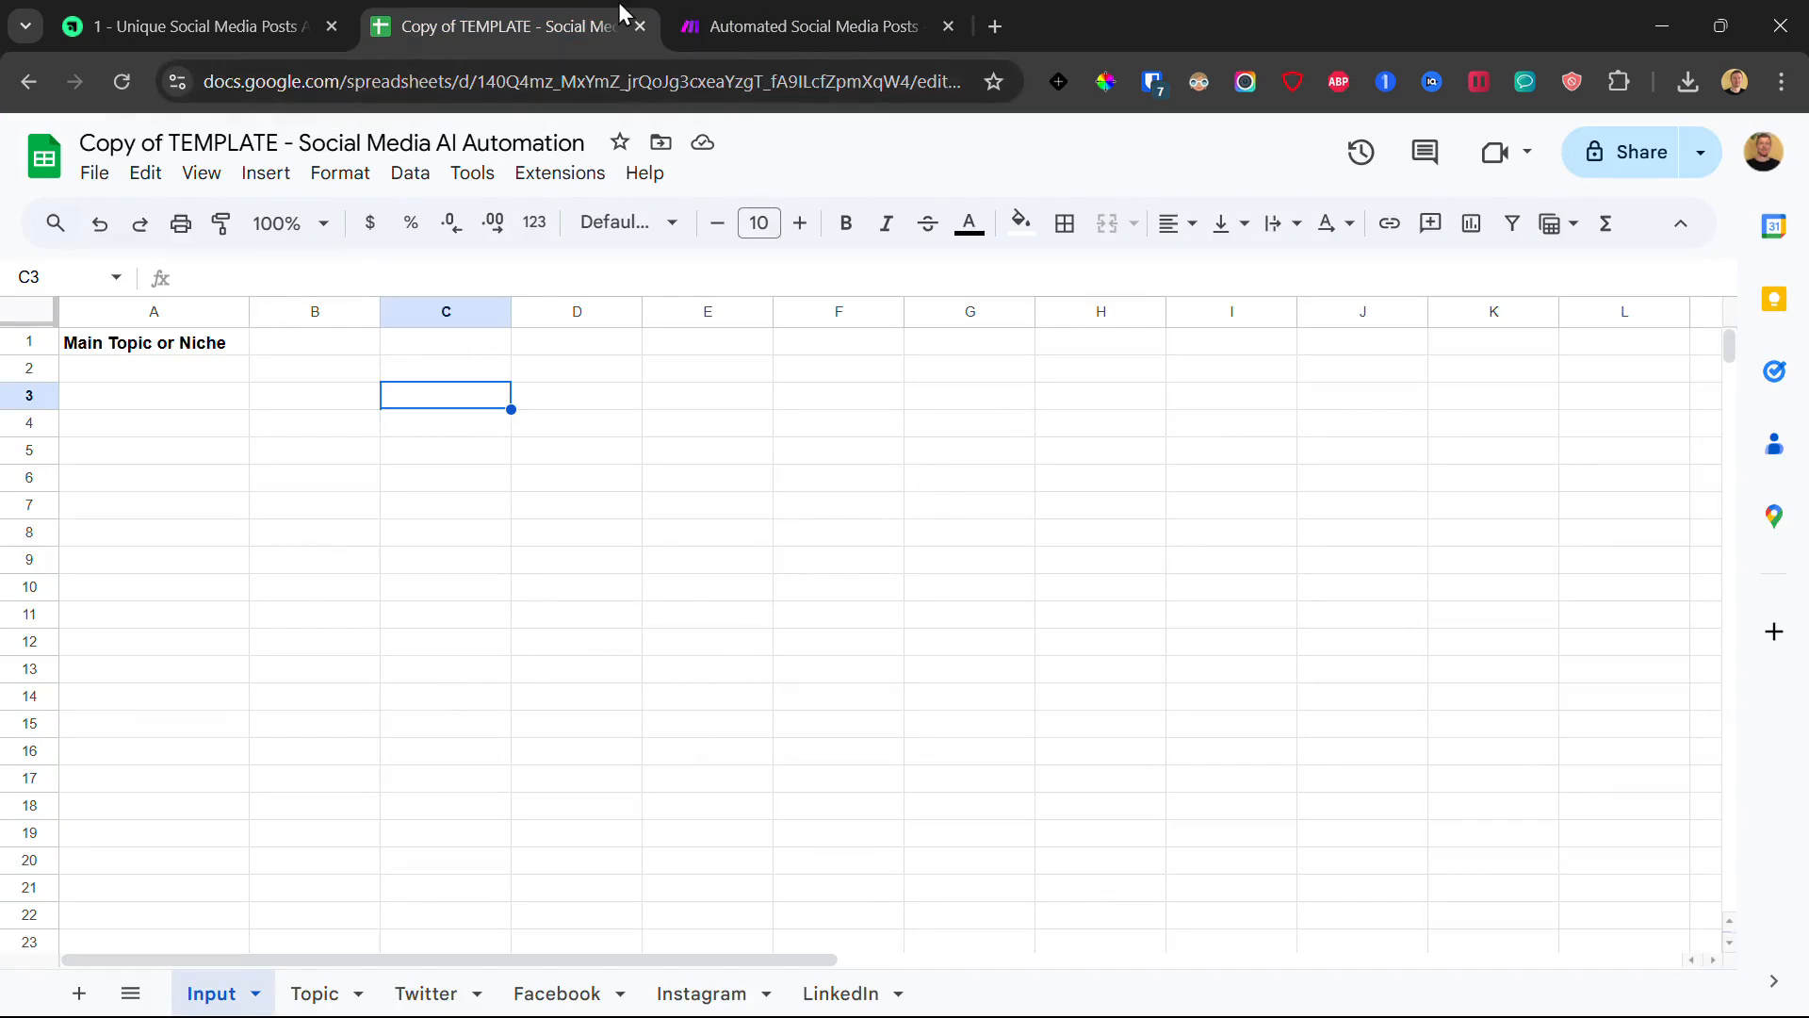
left_click(695, 11)
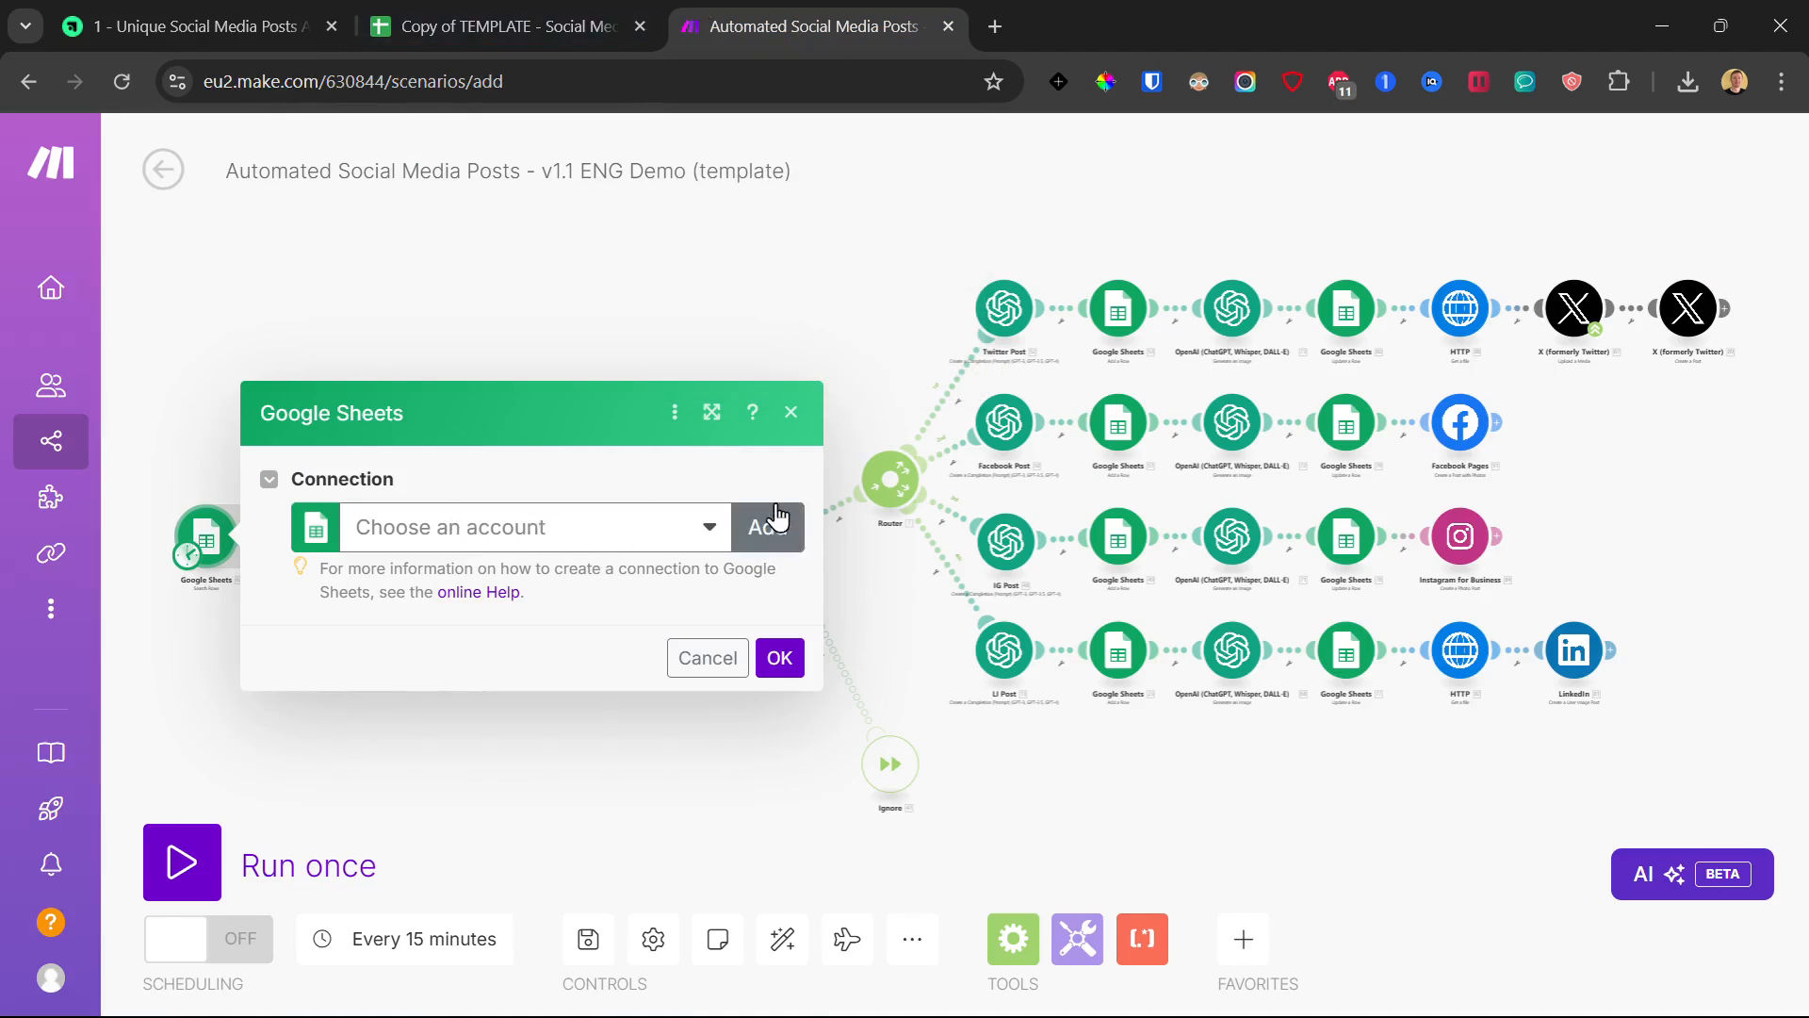
left_click(769, 537)
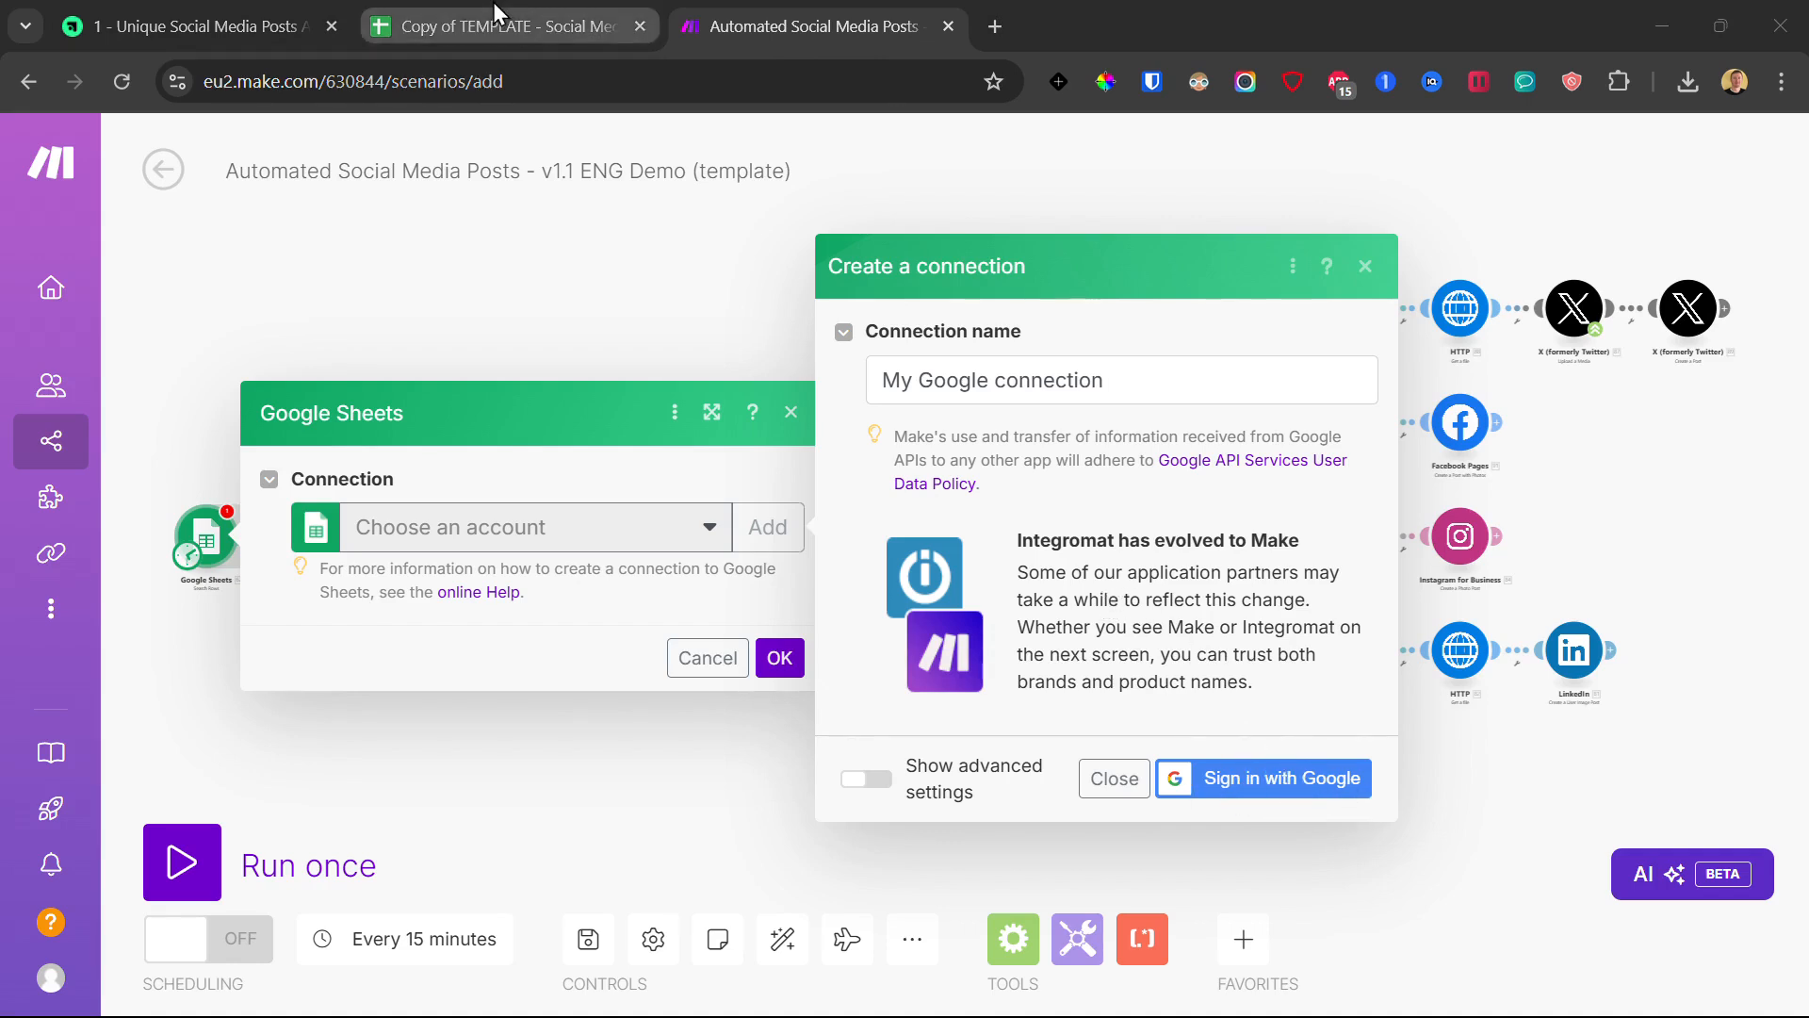
left_click(473, 30)
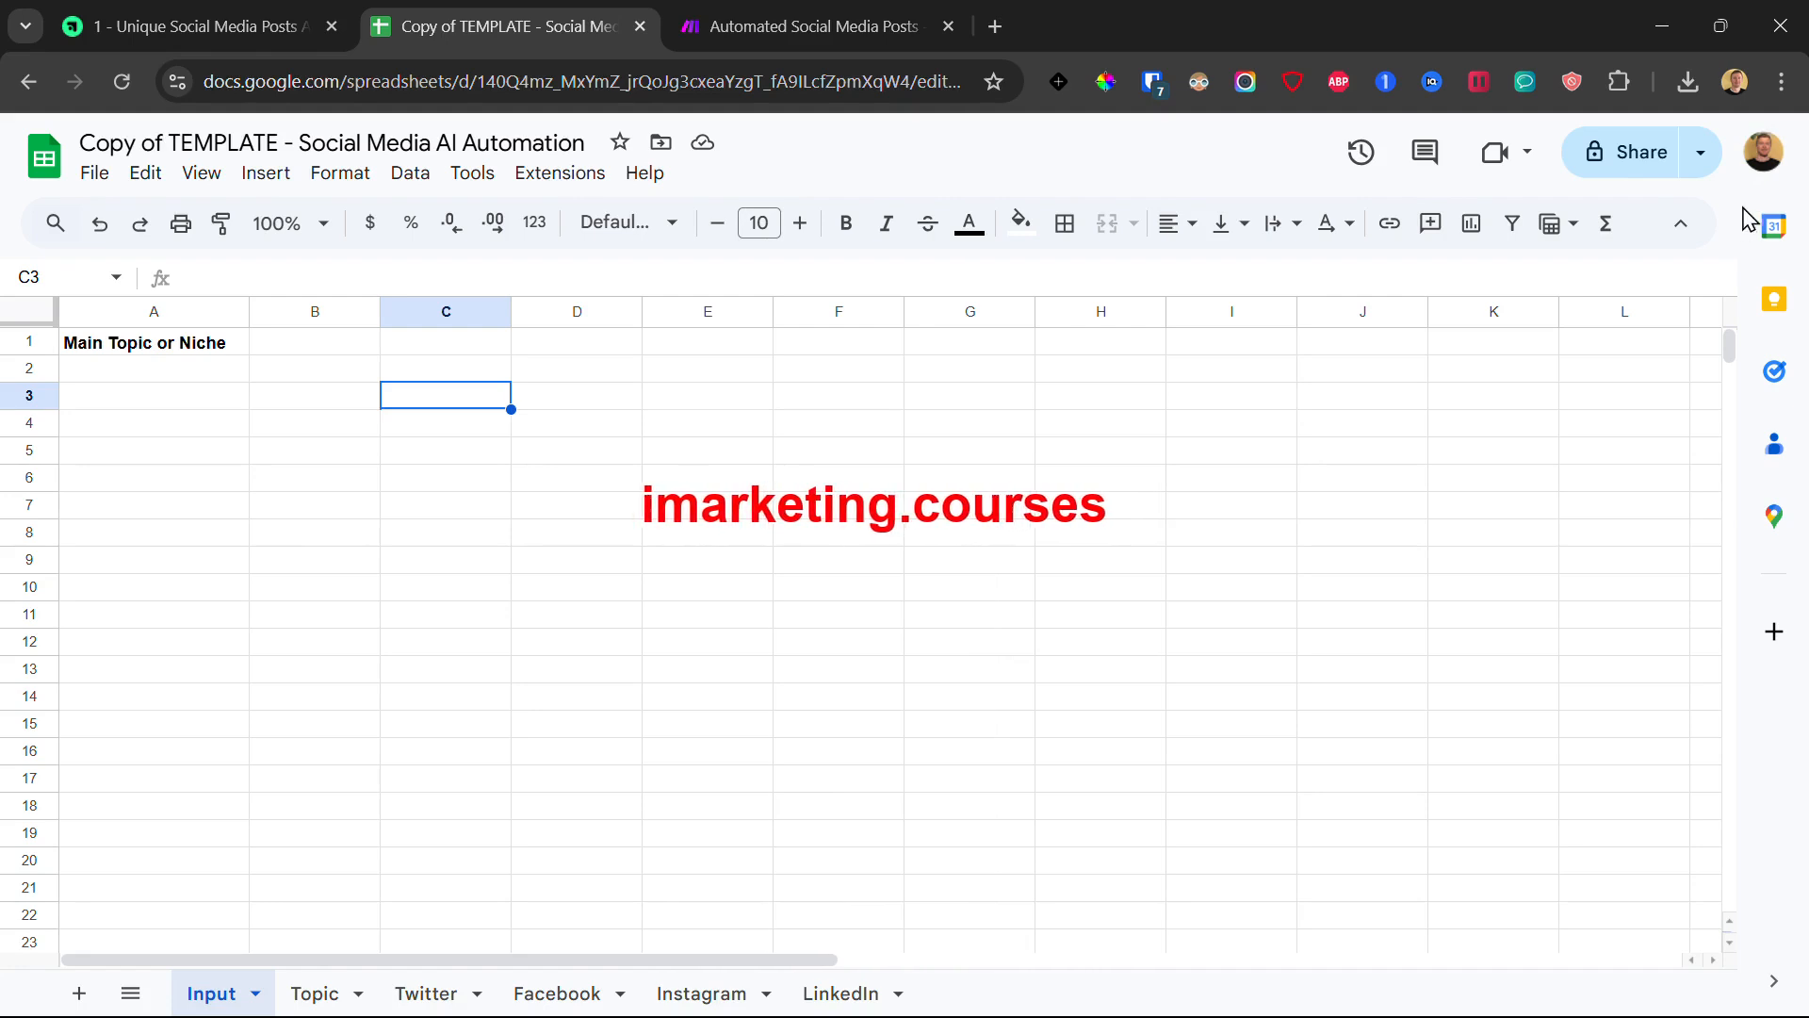
left_click(698, 27)
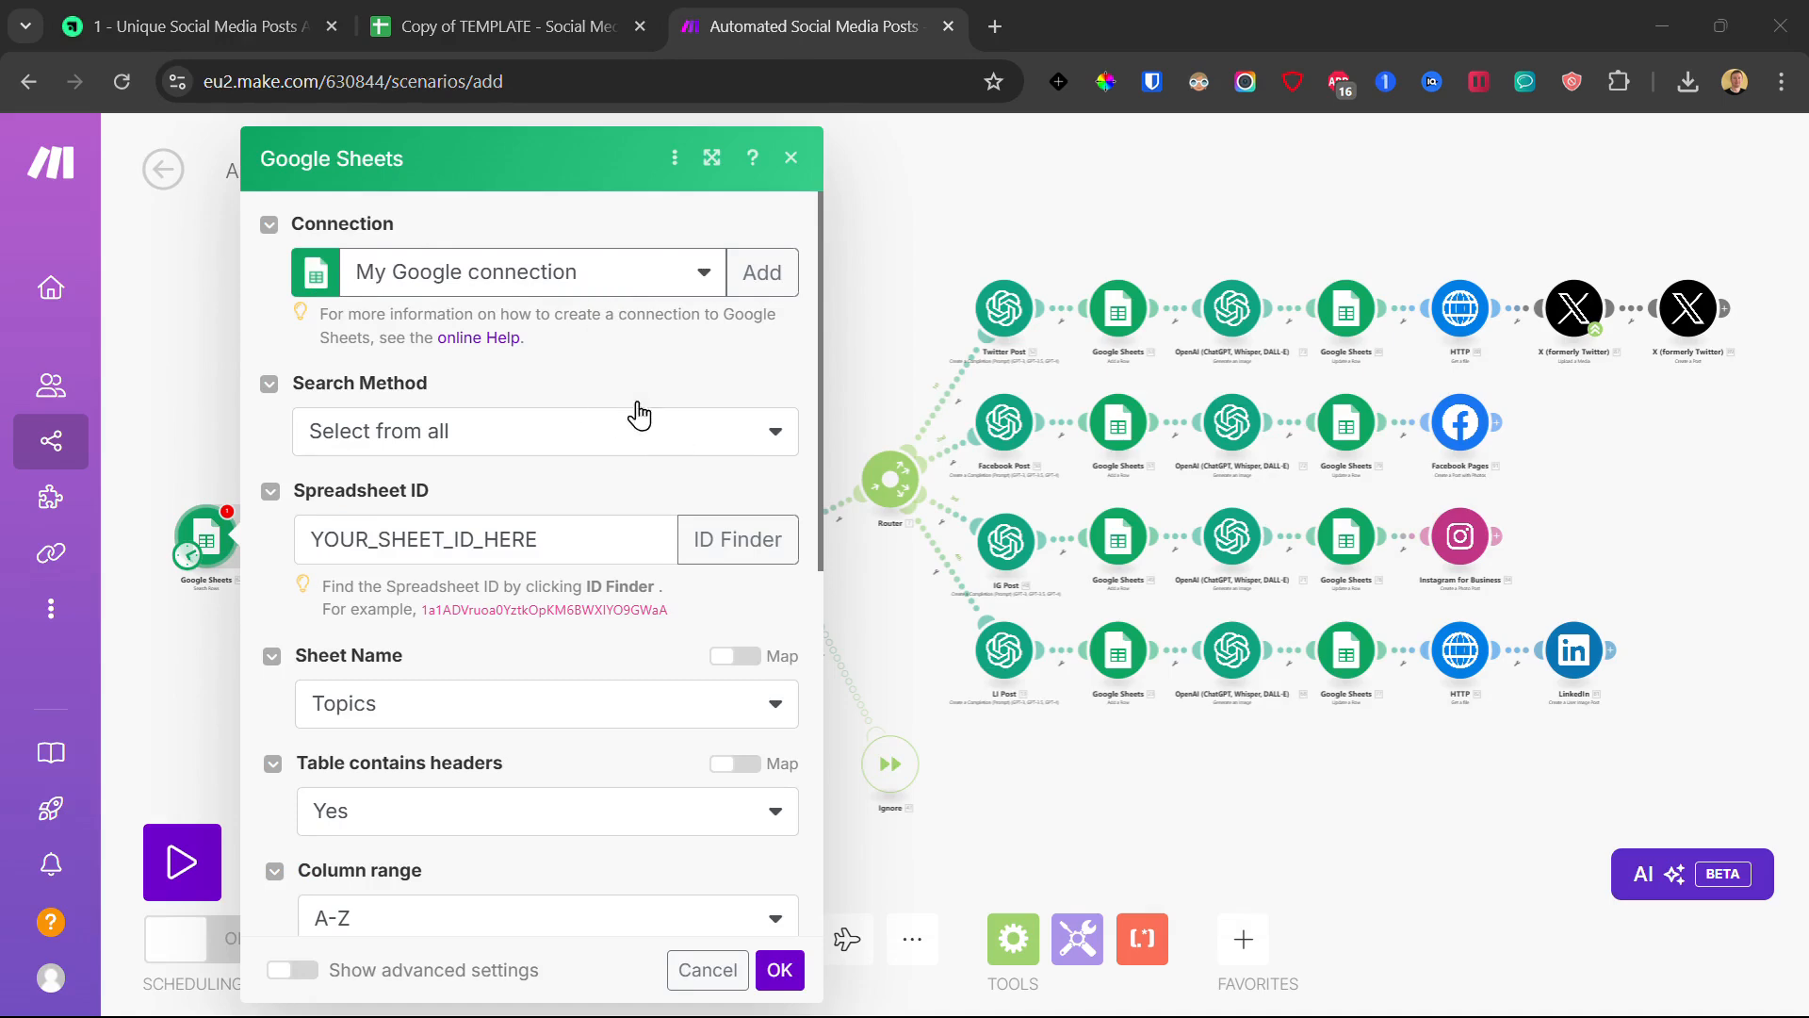
- Copy the ID from the spreadsheet's address and paste it over the Spreadsheet ID placeholder
double_click(402, 538)
left_click(501, 505)
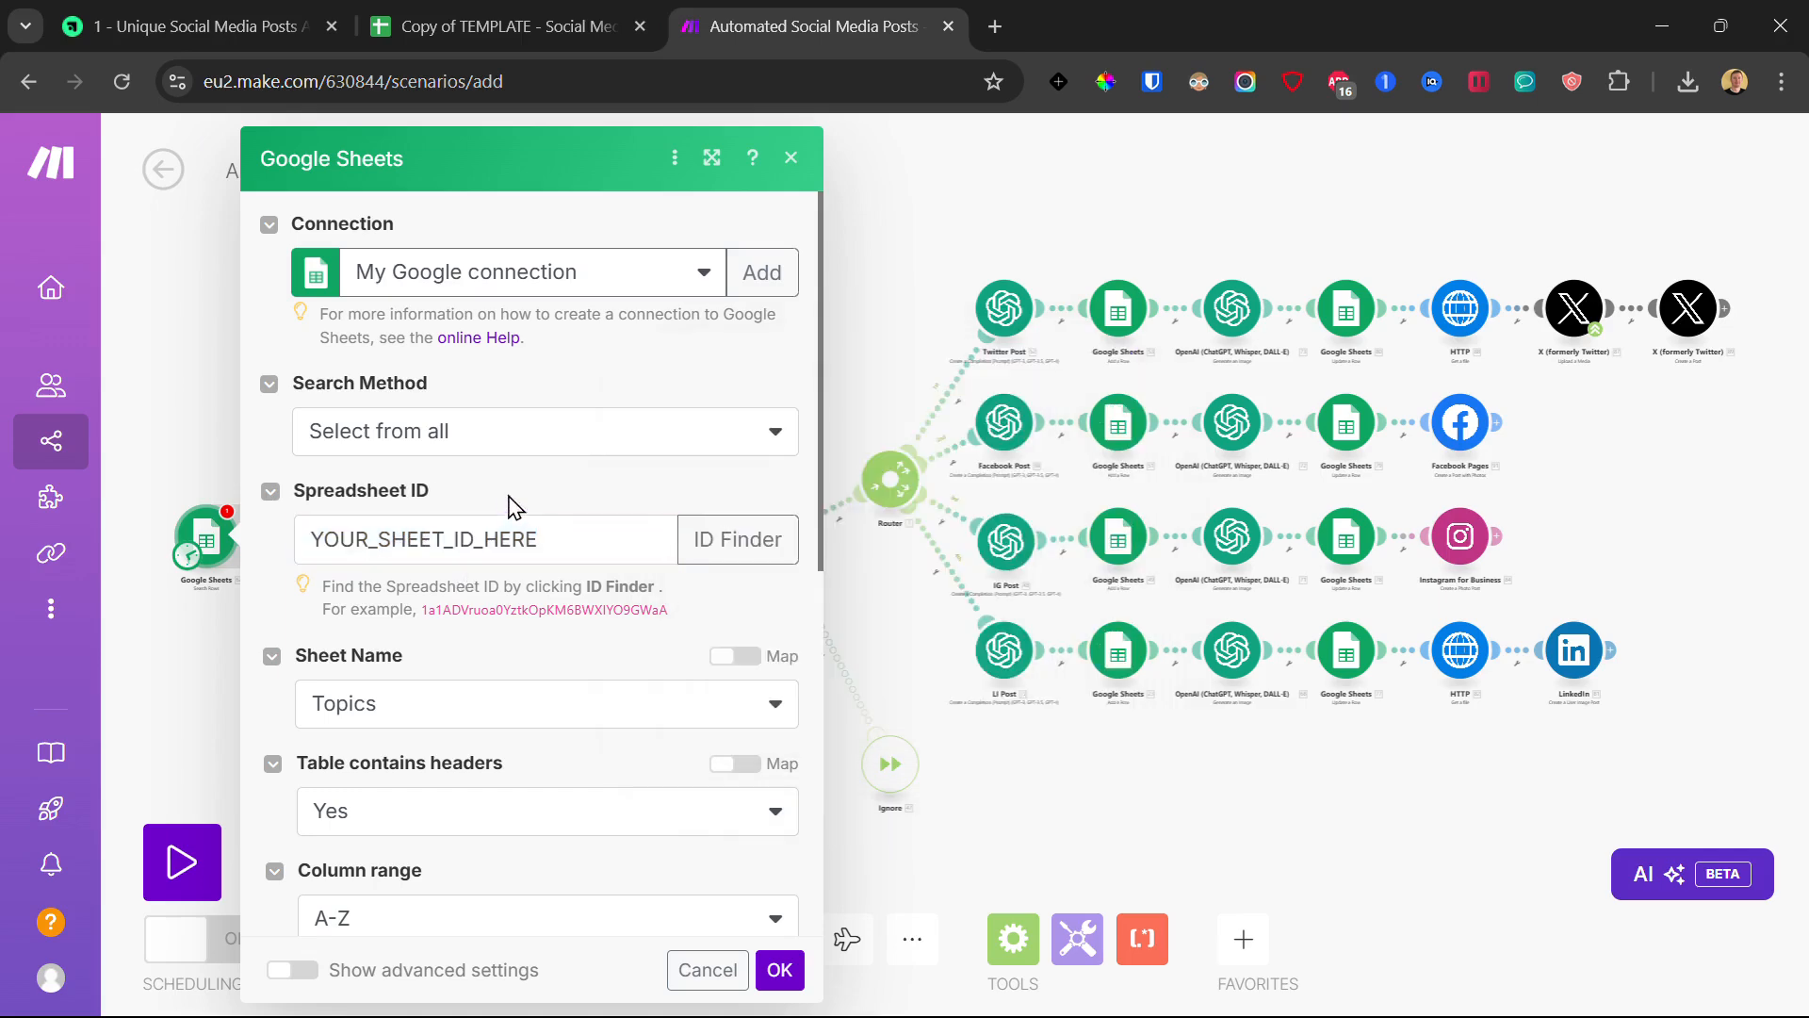
left_click(499, 27)
left_click_drag(478, 92, 890, 118)
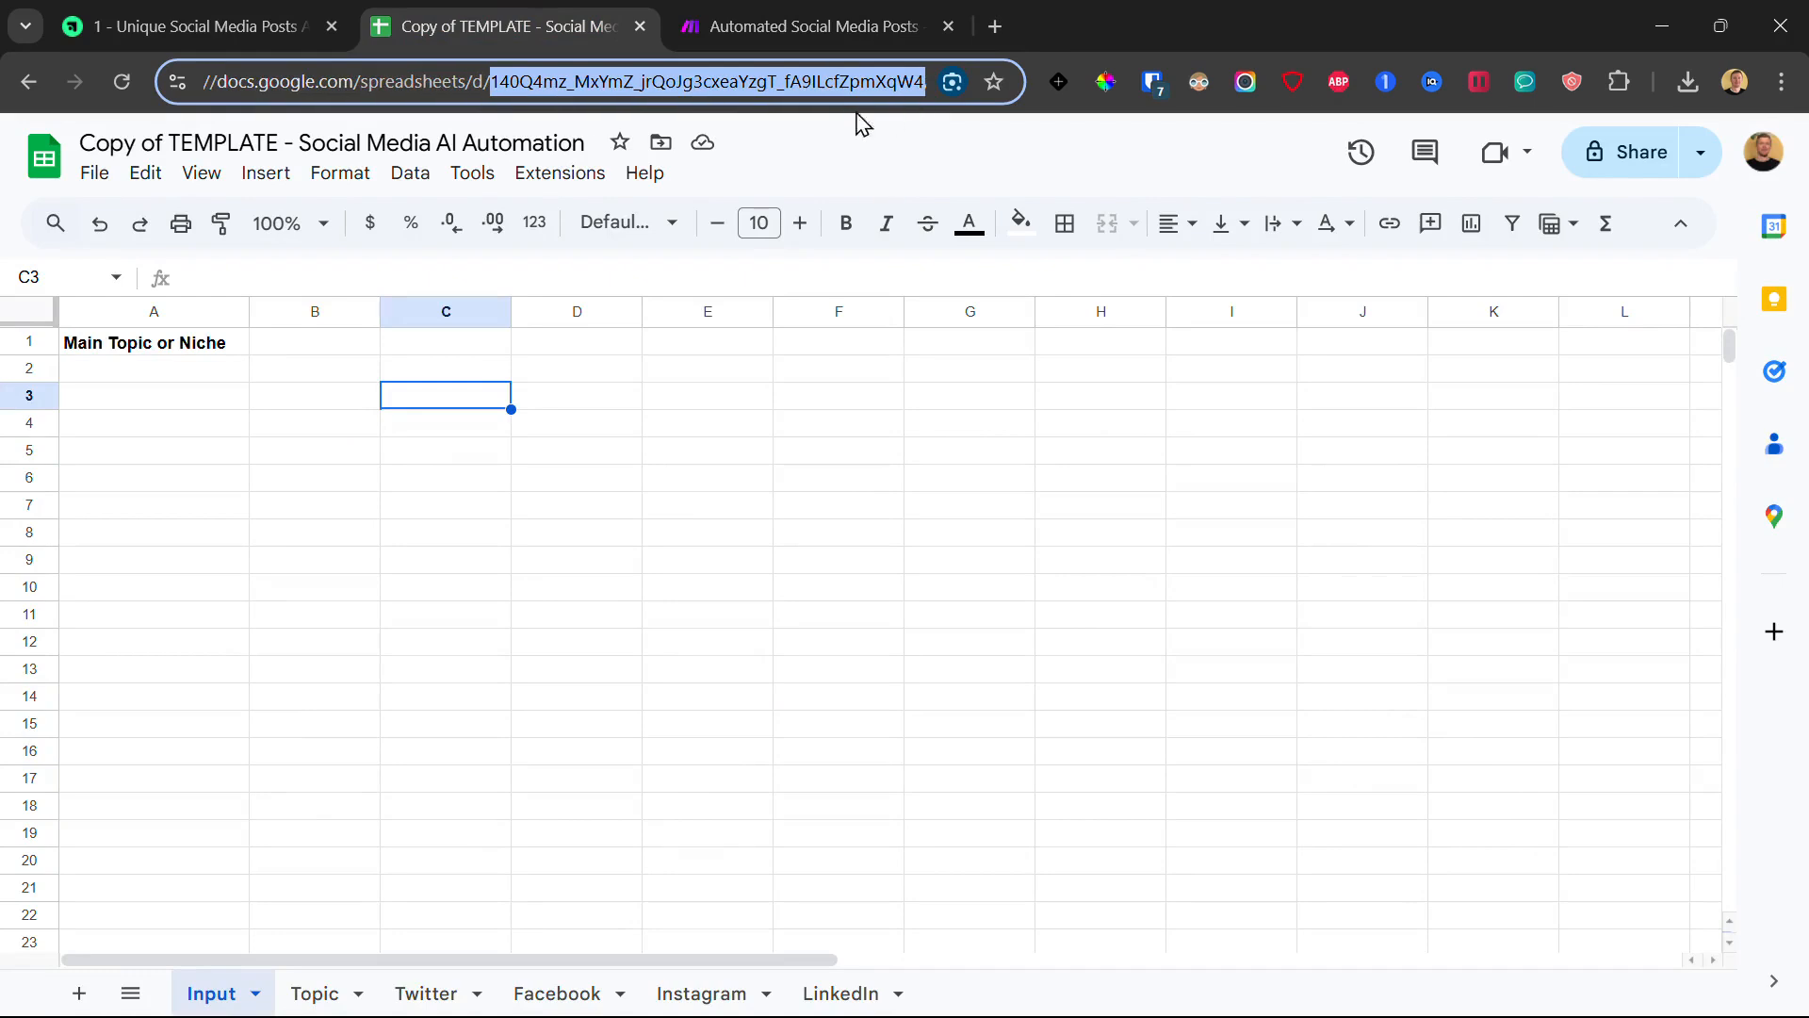
right_click(553, 82)
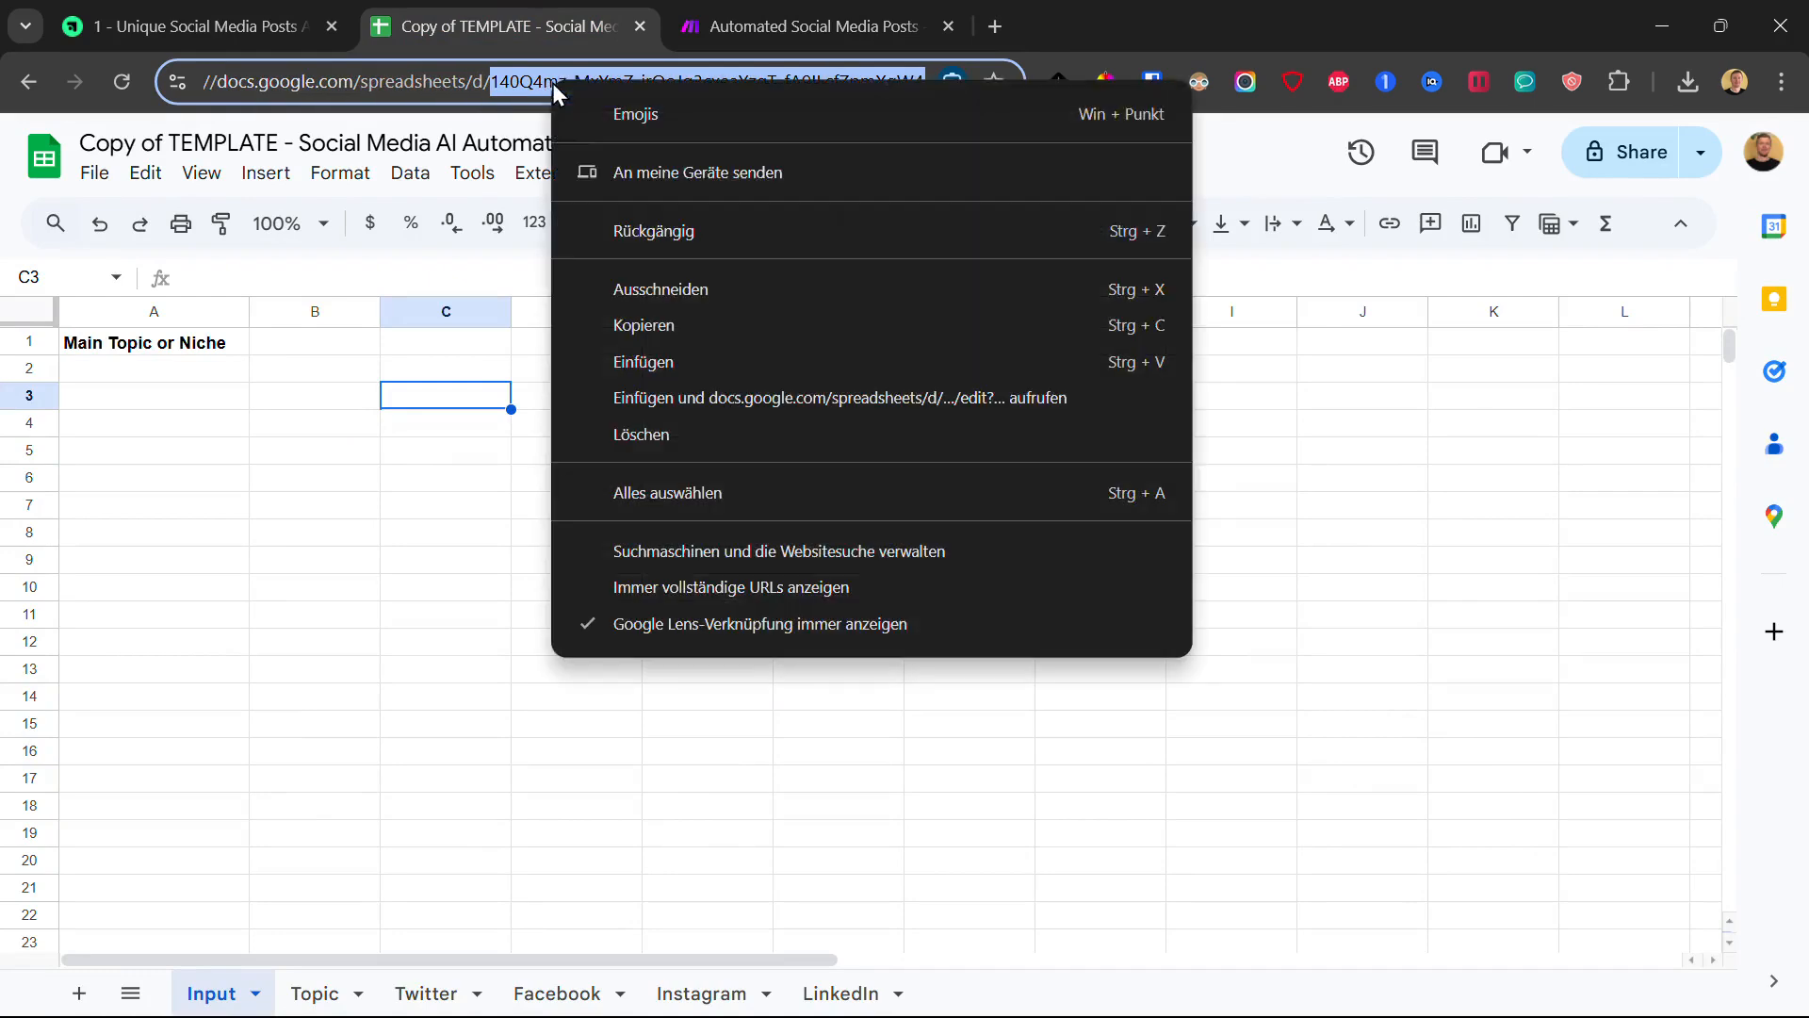
left_click(659, 326)
left_click(713, 83)
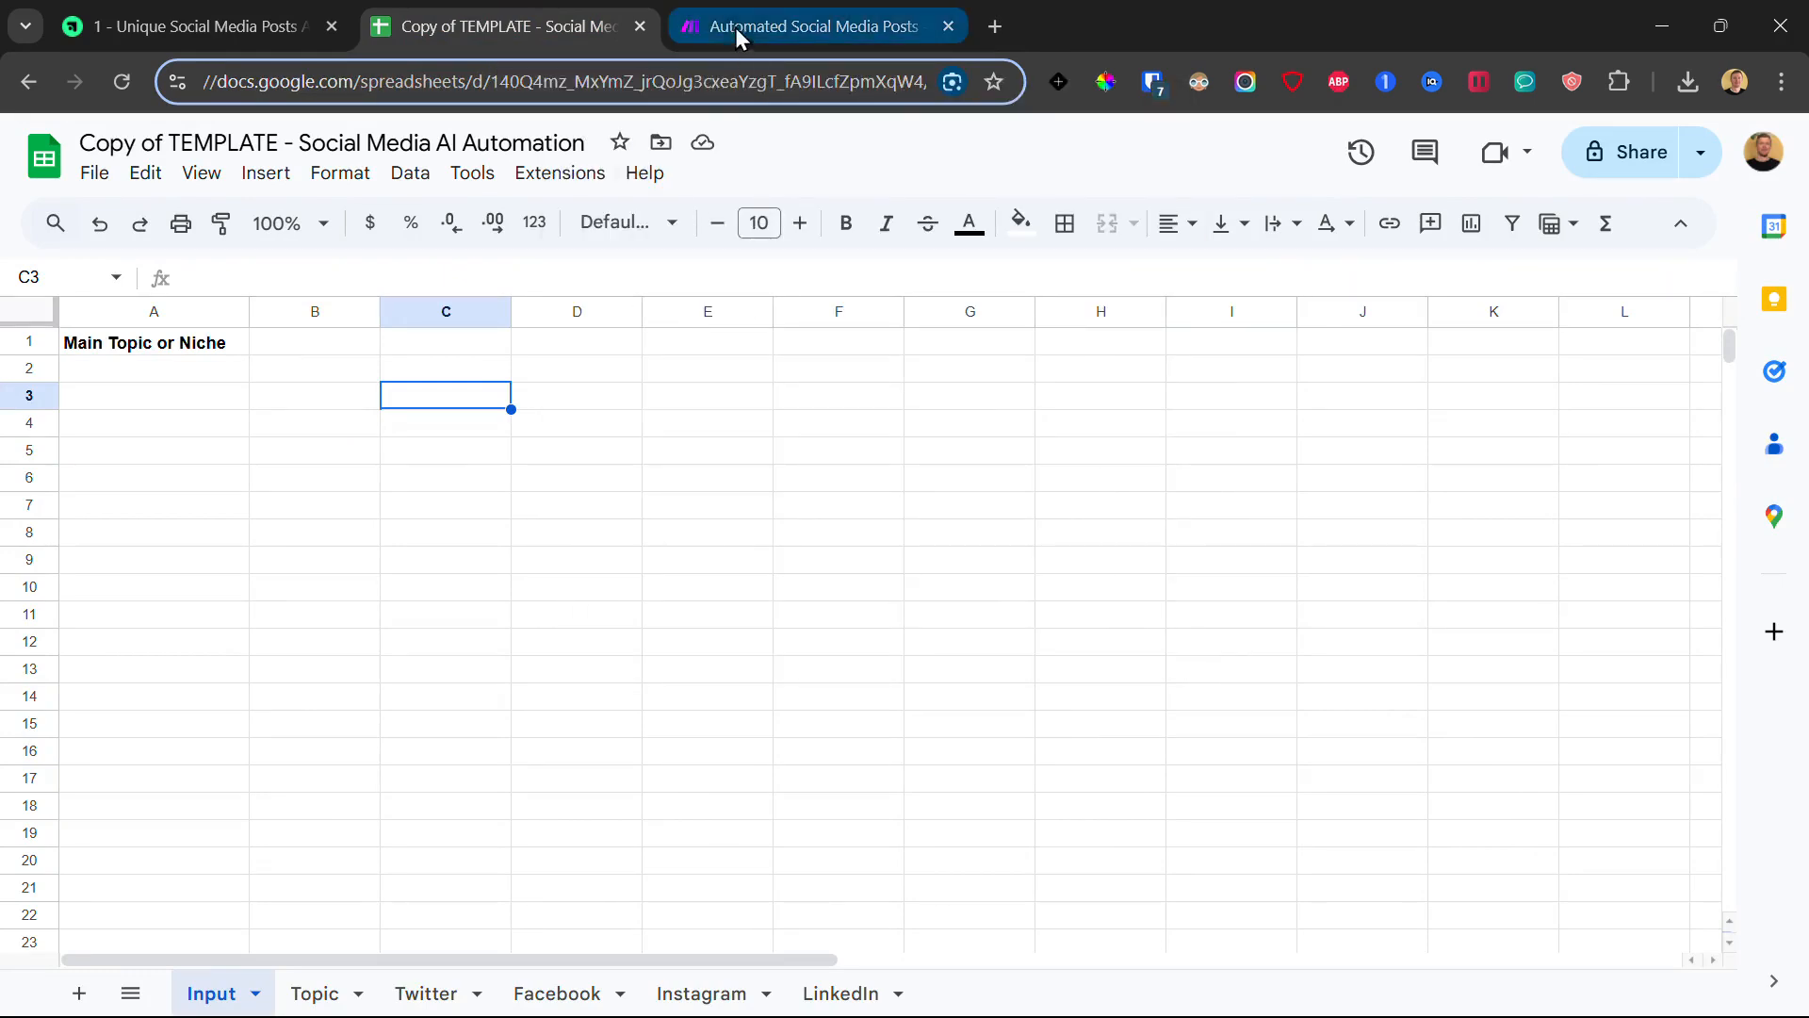
left_click(702, 16)
double_click(490, 556)
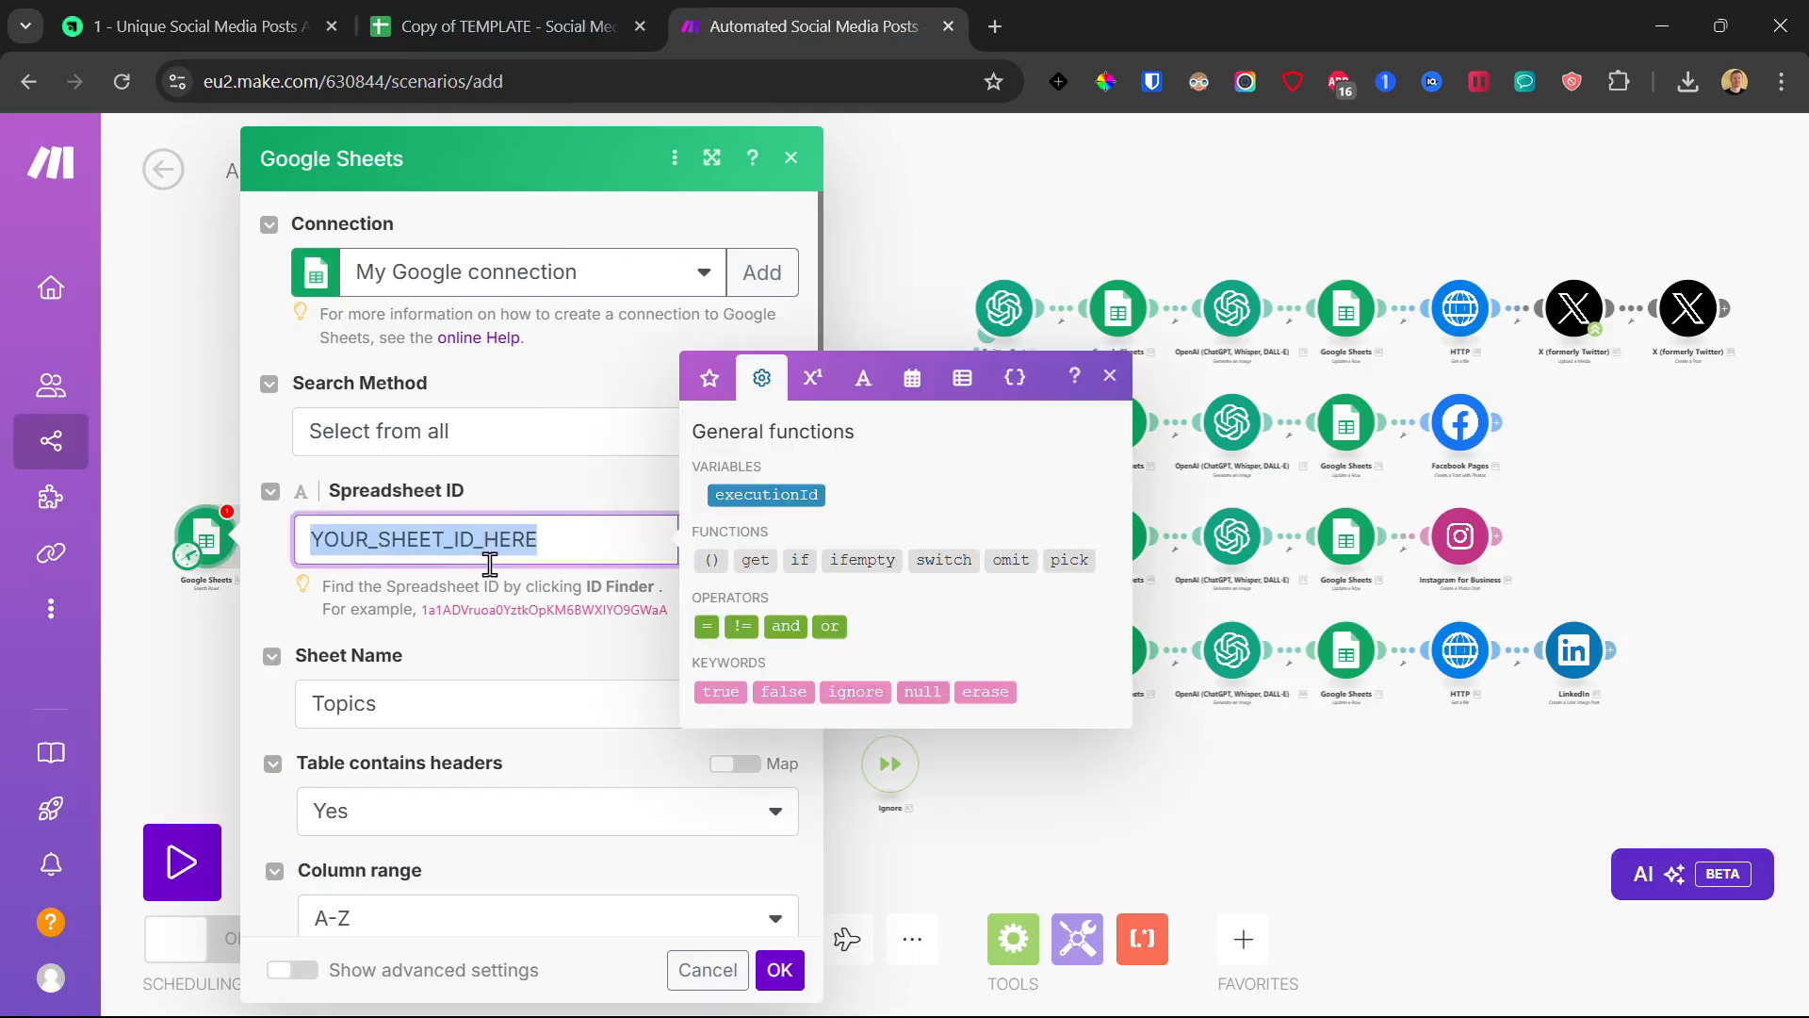
key("ctrl+v")
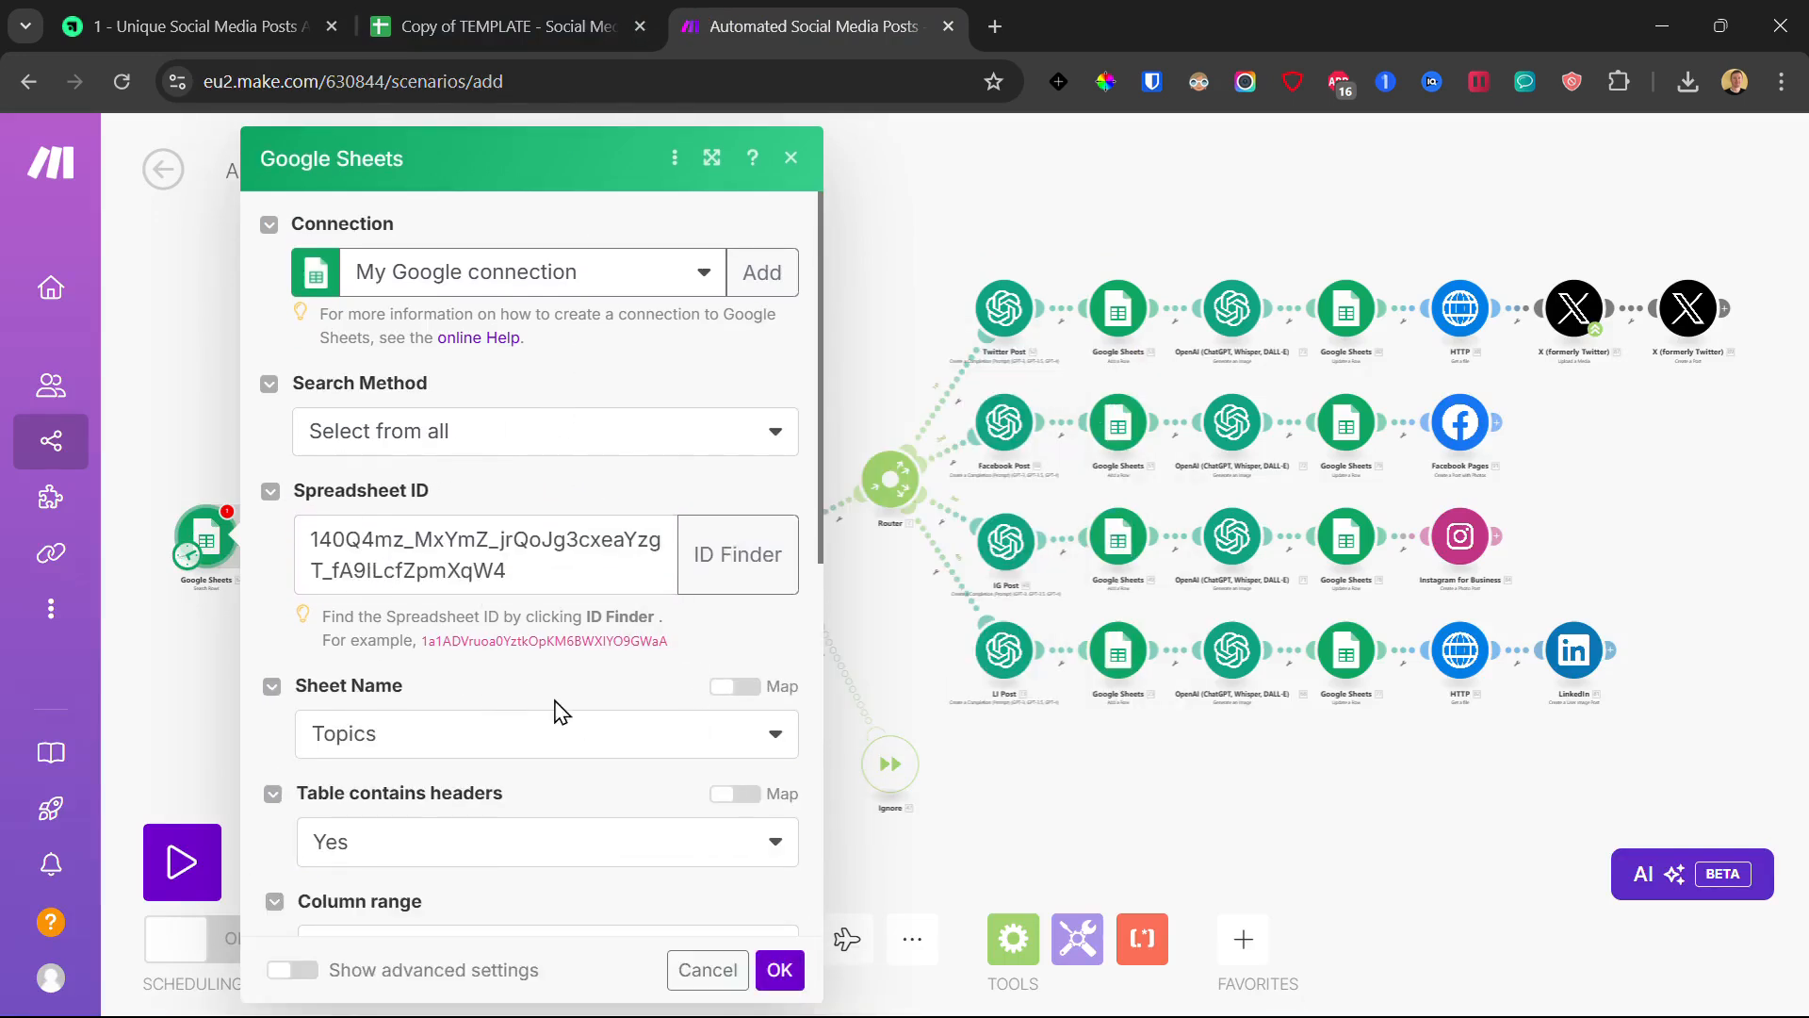
- Set the row filter to Subtopics (A) not equal to an empty value
scroll(573, 719, "down", 3)
left_click(511, 477)
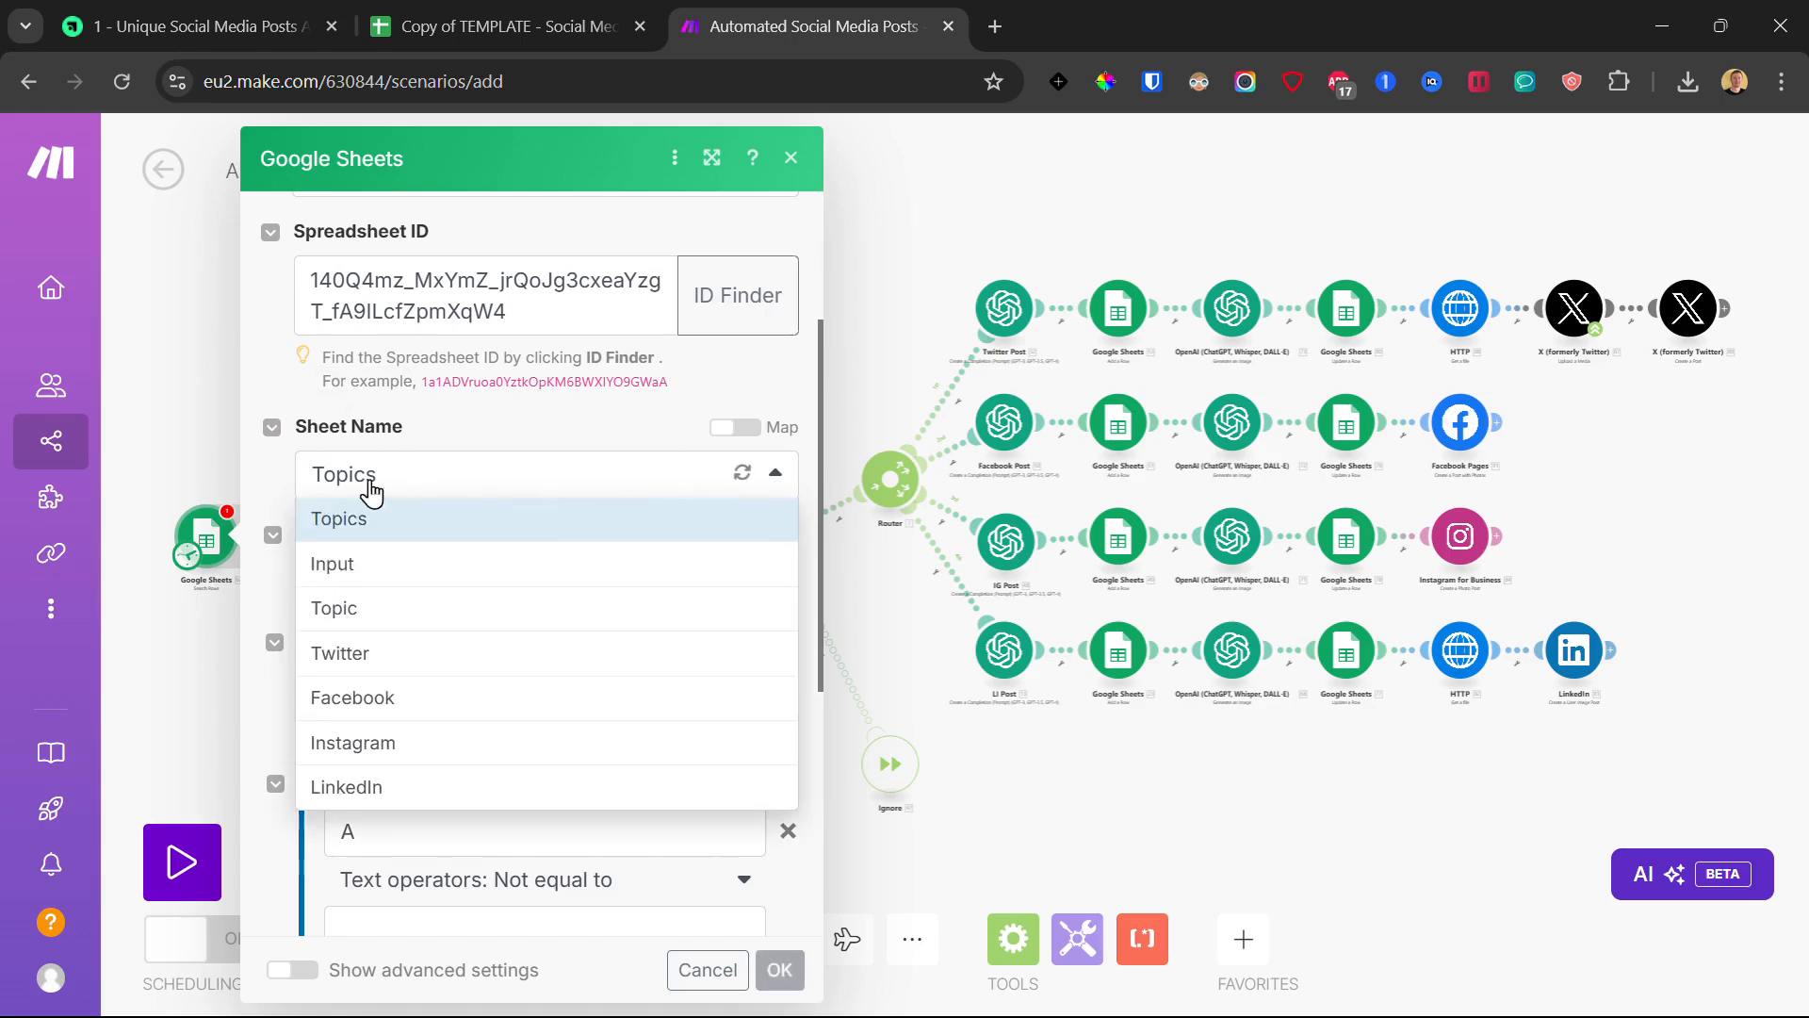
left_click(509, 441)
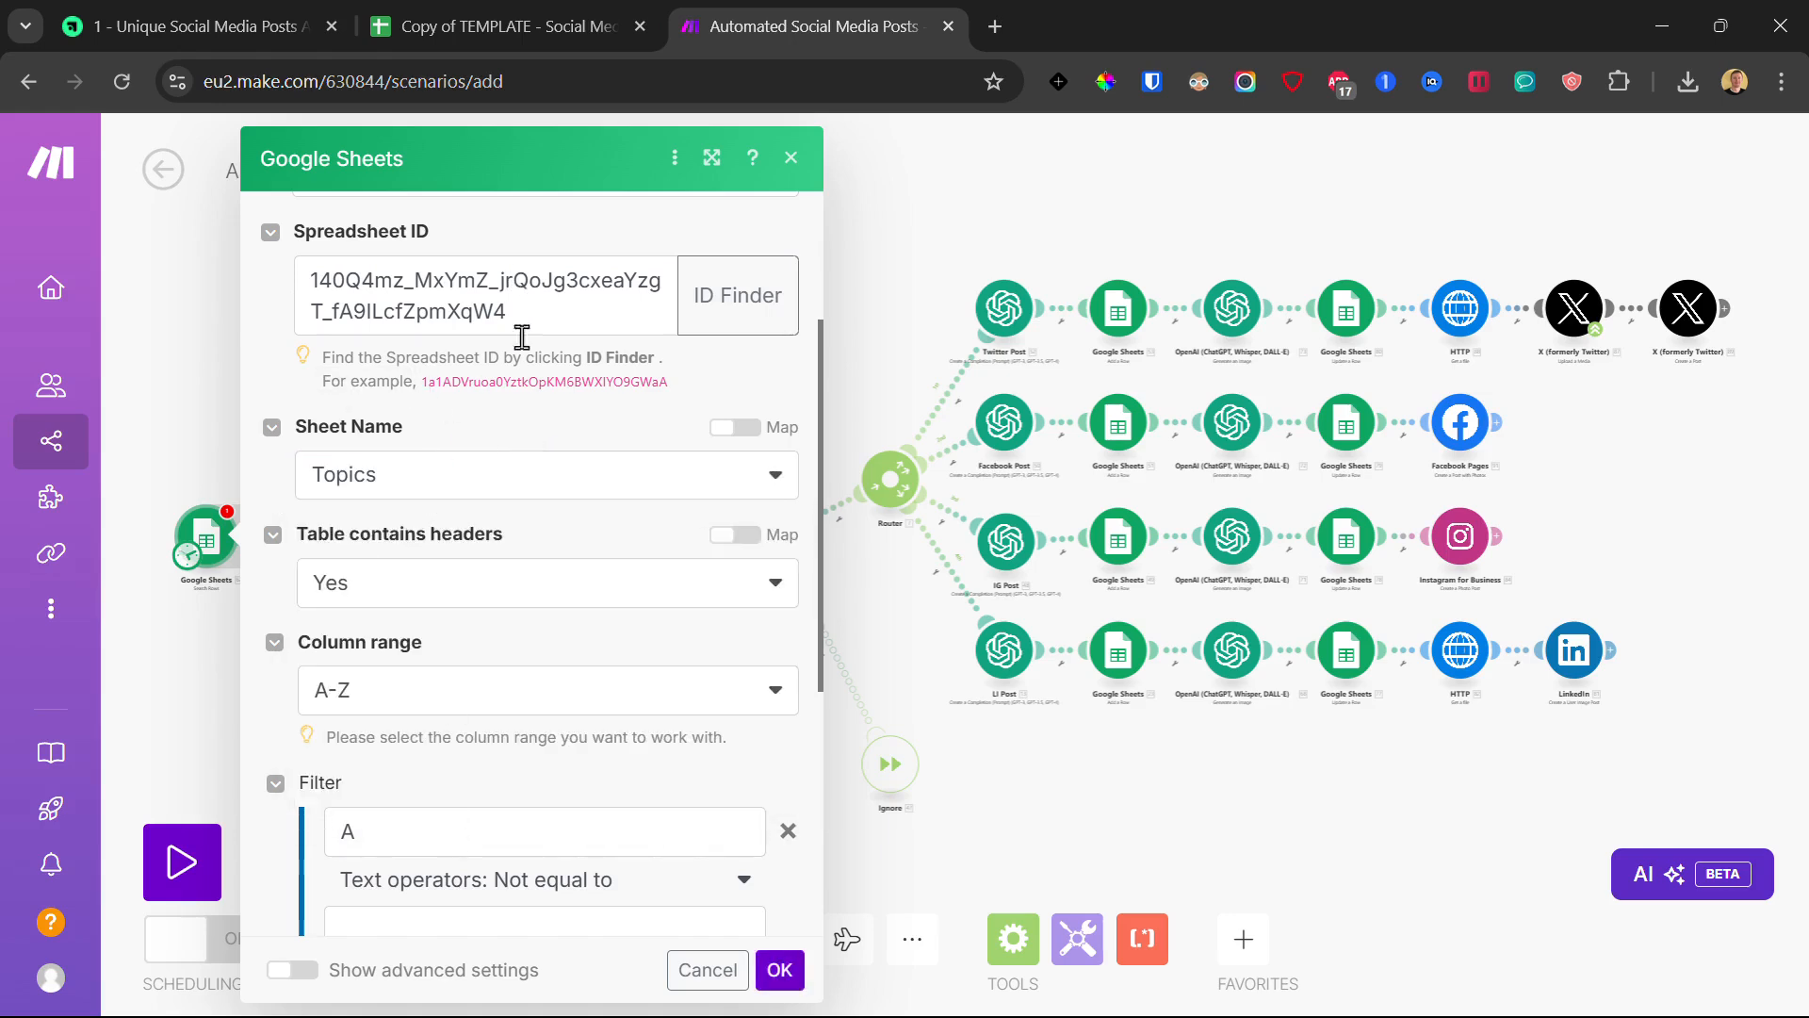
left_click(431, 493)
left_click(426, 490)
scroll(465, 513, "down", 3)
left_click(433, 586)
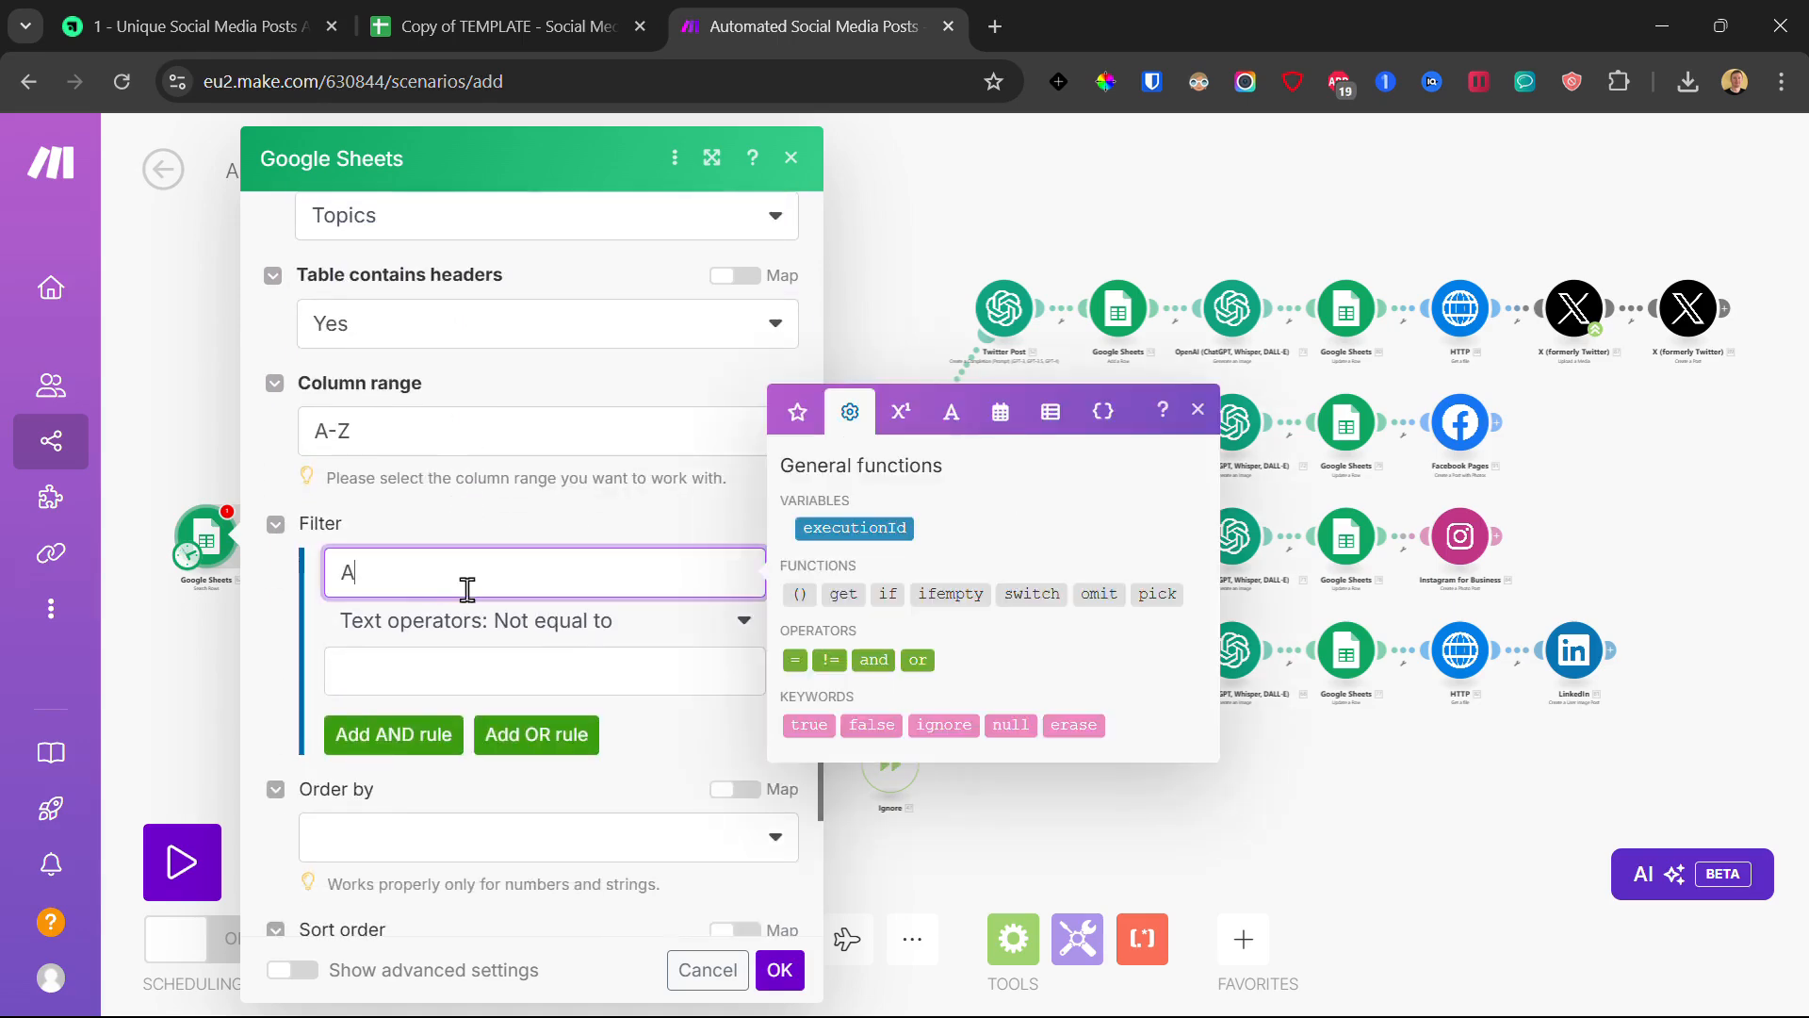
key("BackSpace")
left_click(537, 529)
left_click(565, 574)
left_click(436, 540)
- Choose the Topic sheet to read from and confirm the Search Rows settings
scroll(528, 551, "up", 3)
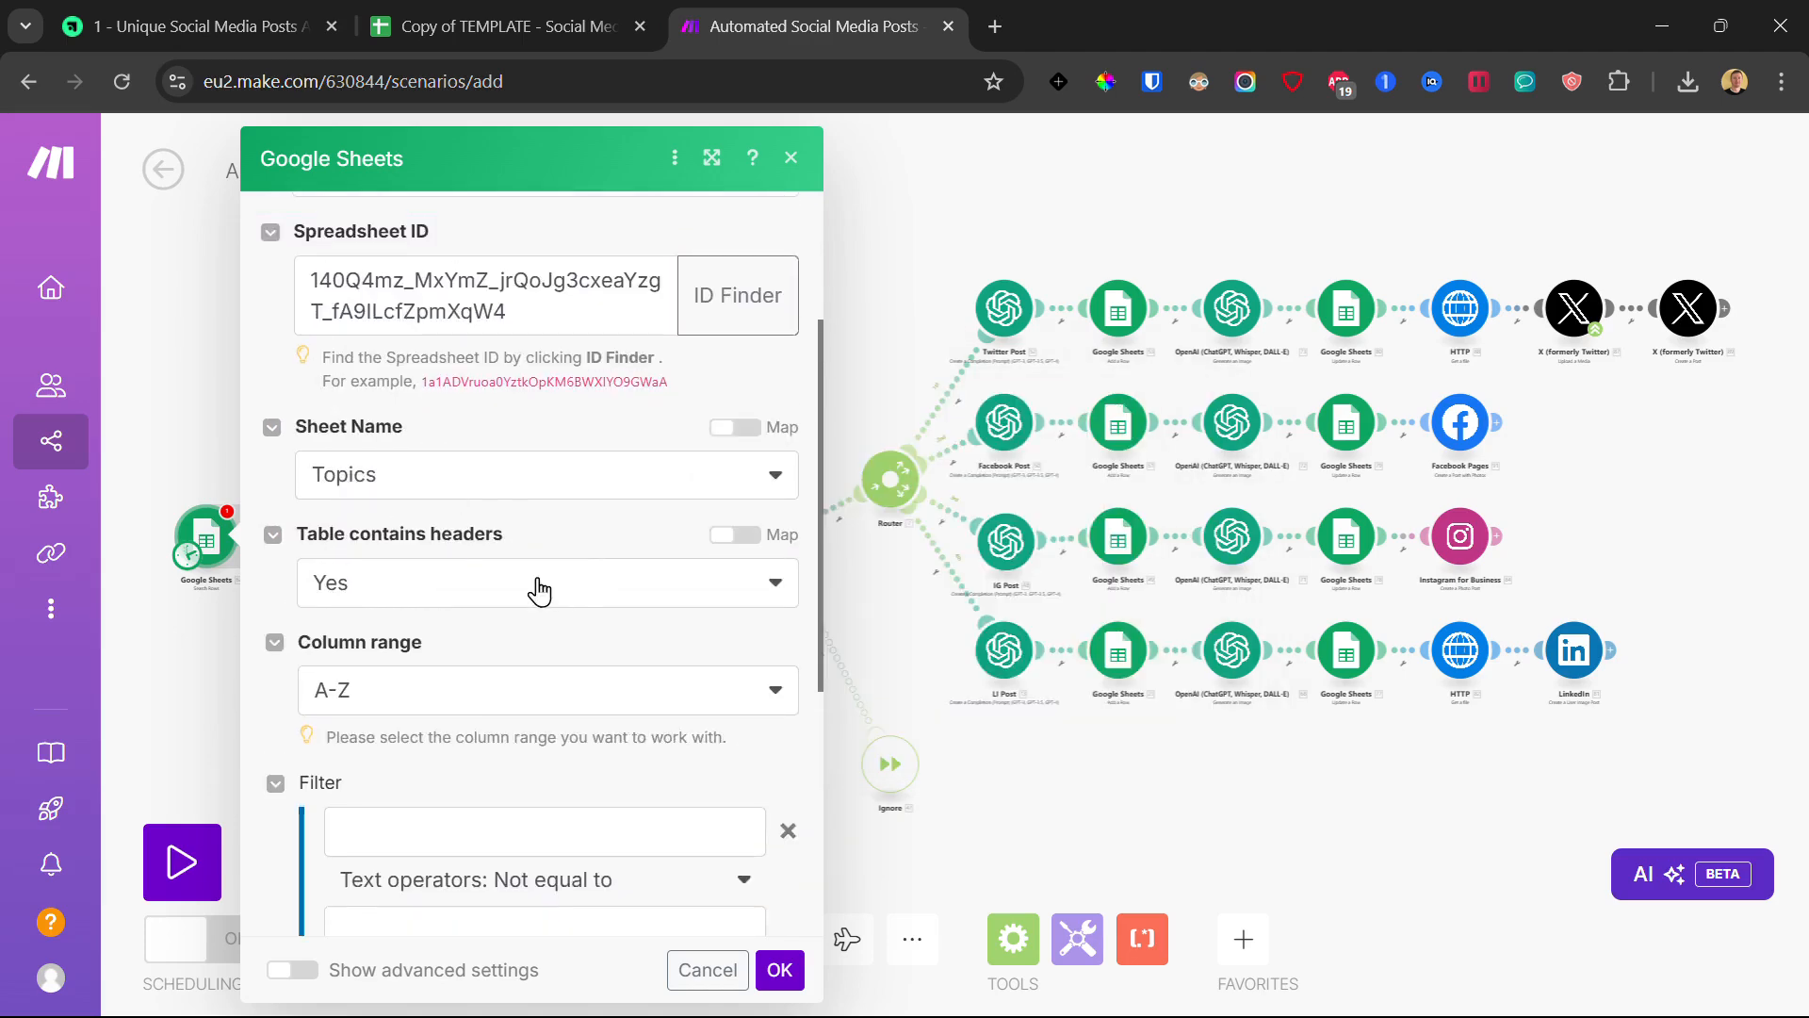
left_click(424, 476)
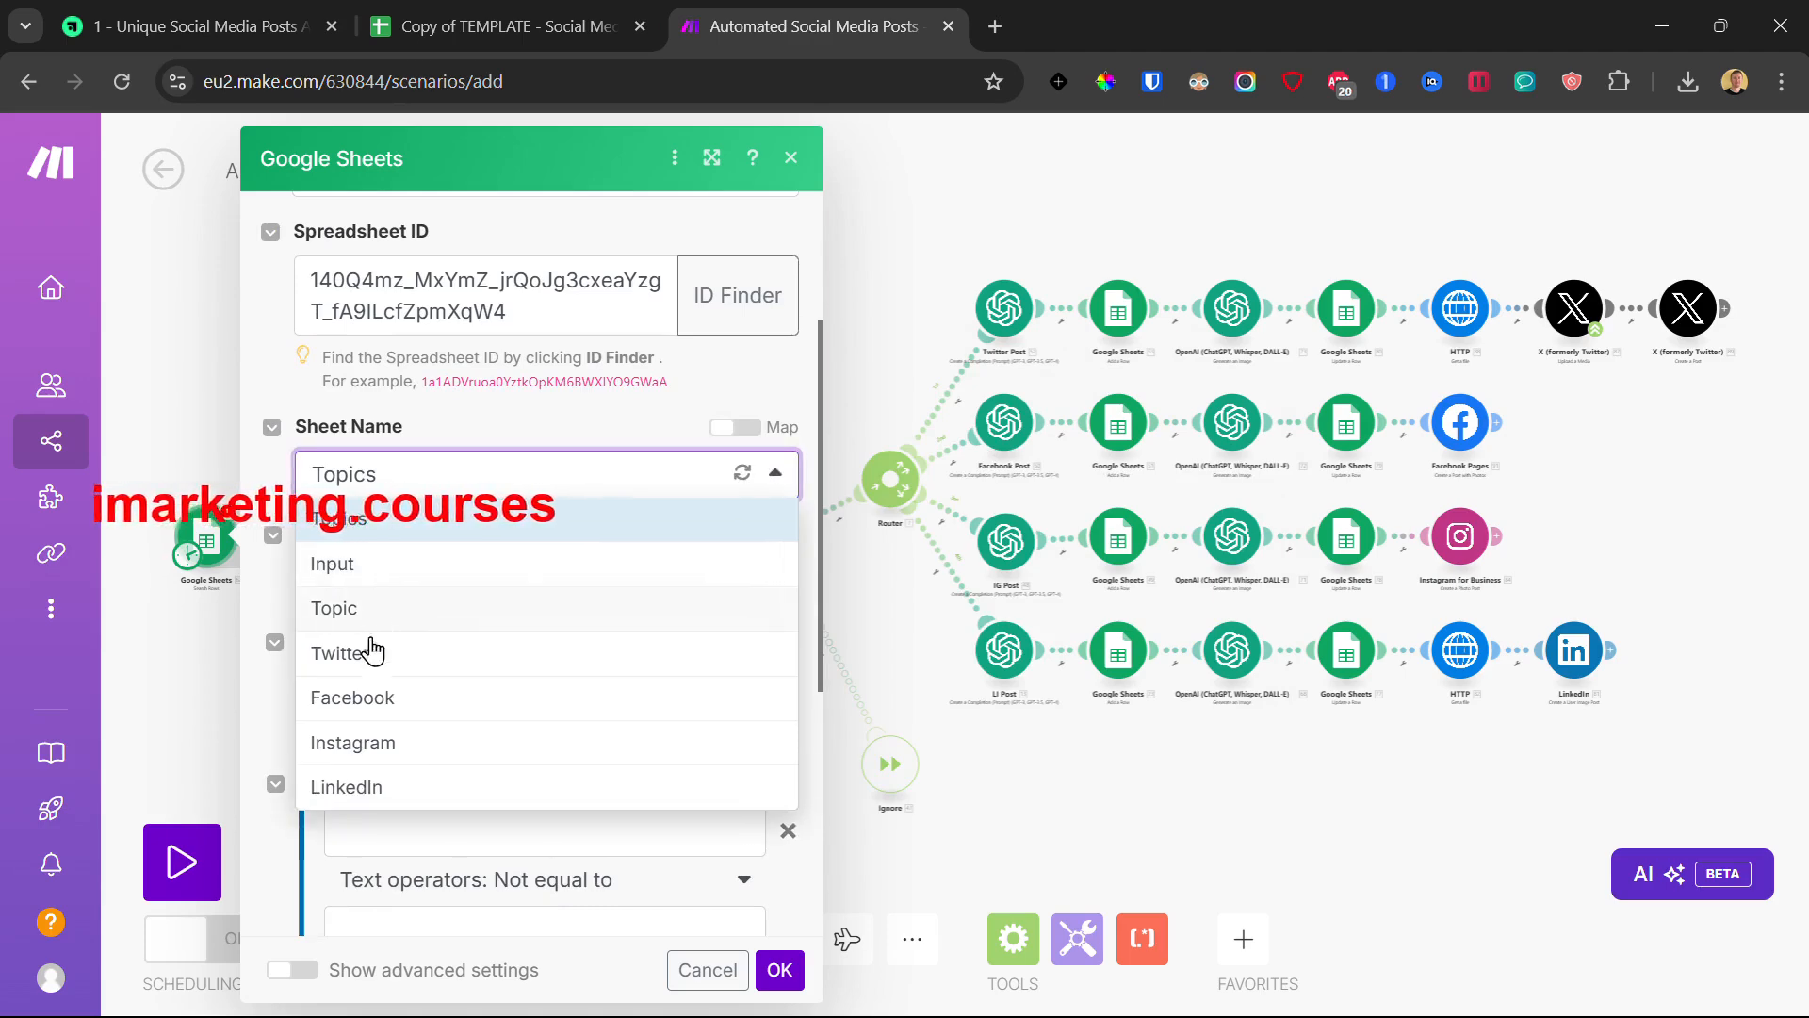
left_click(397, 610)
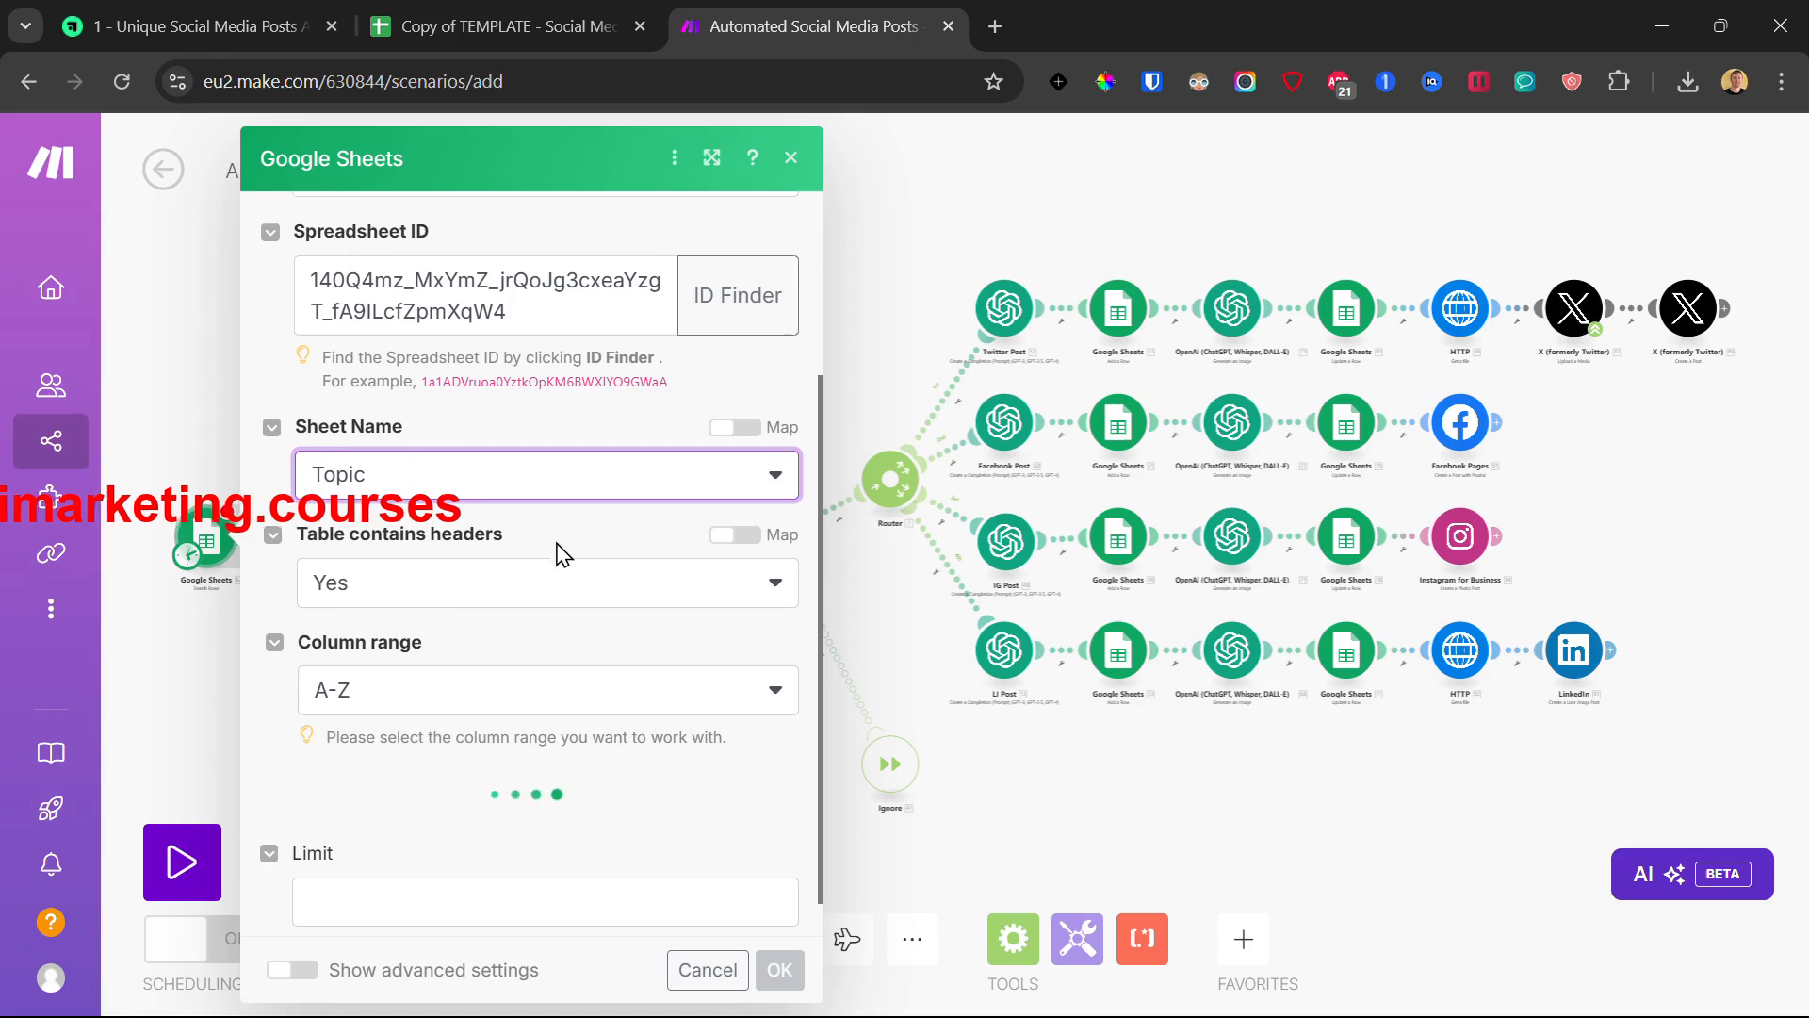
scroll(565, 554, "down", 3)
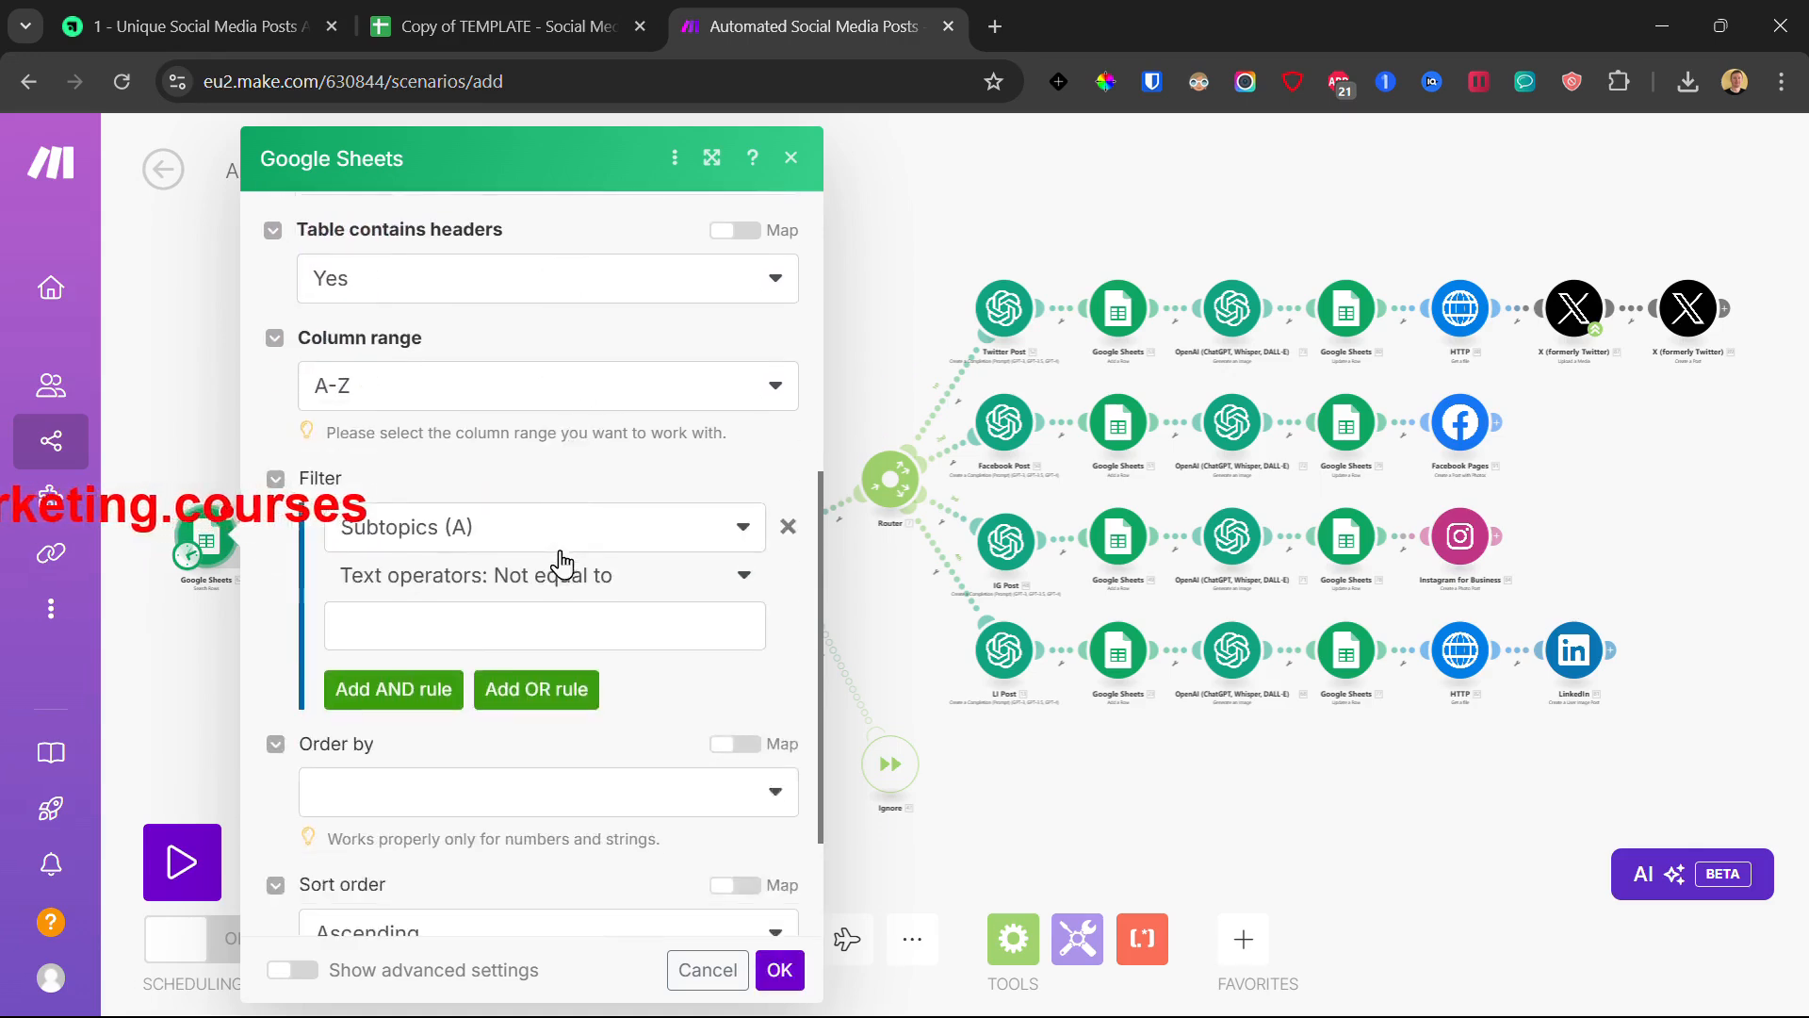
scroll(436, 606, "down", 2)
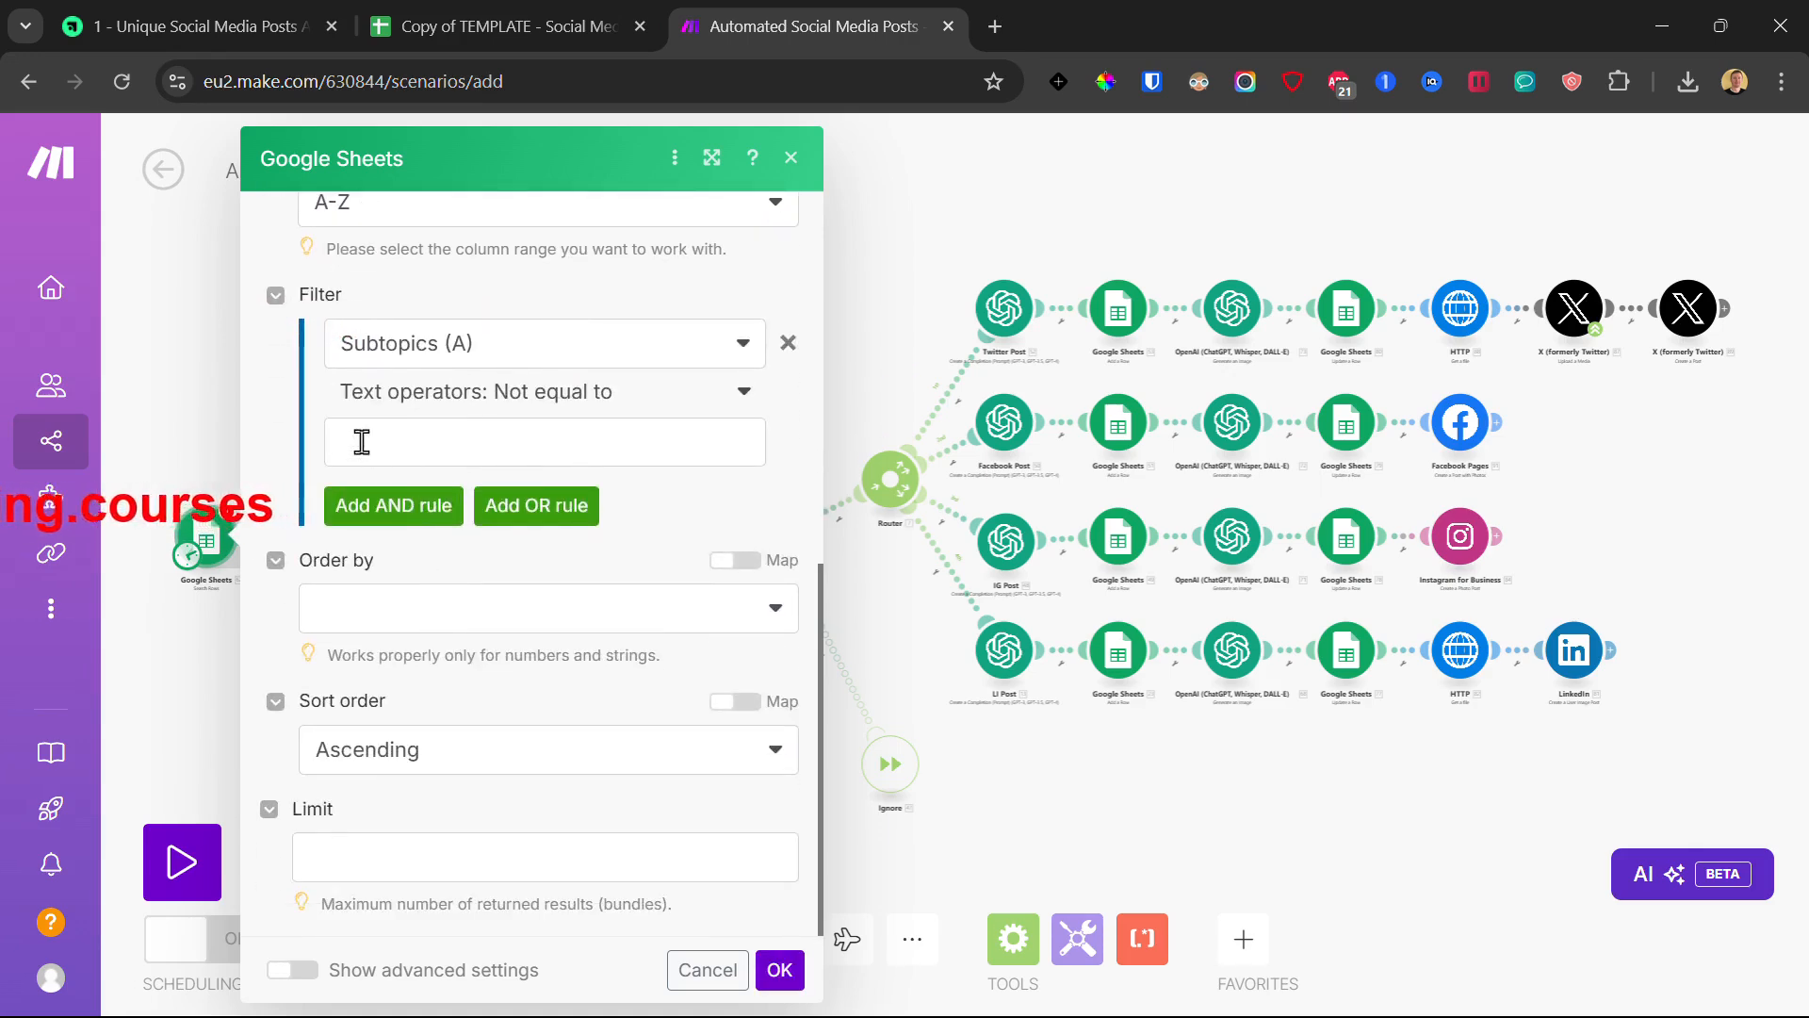
left_click(777, 968)
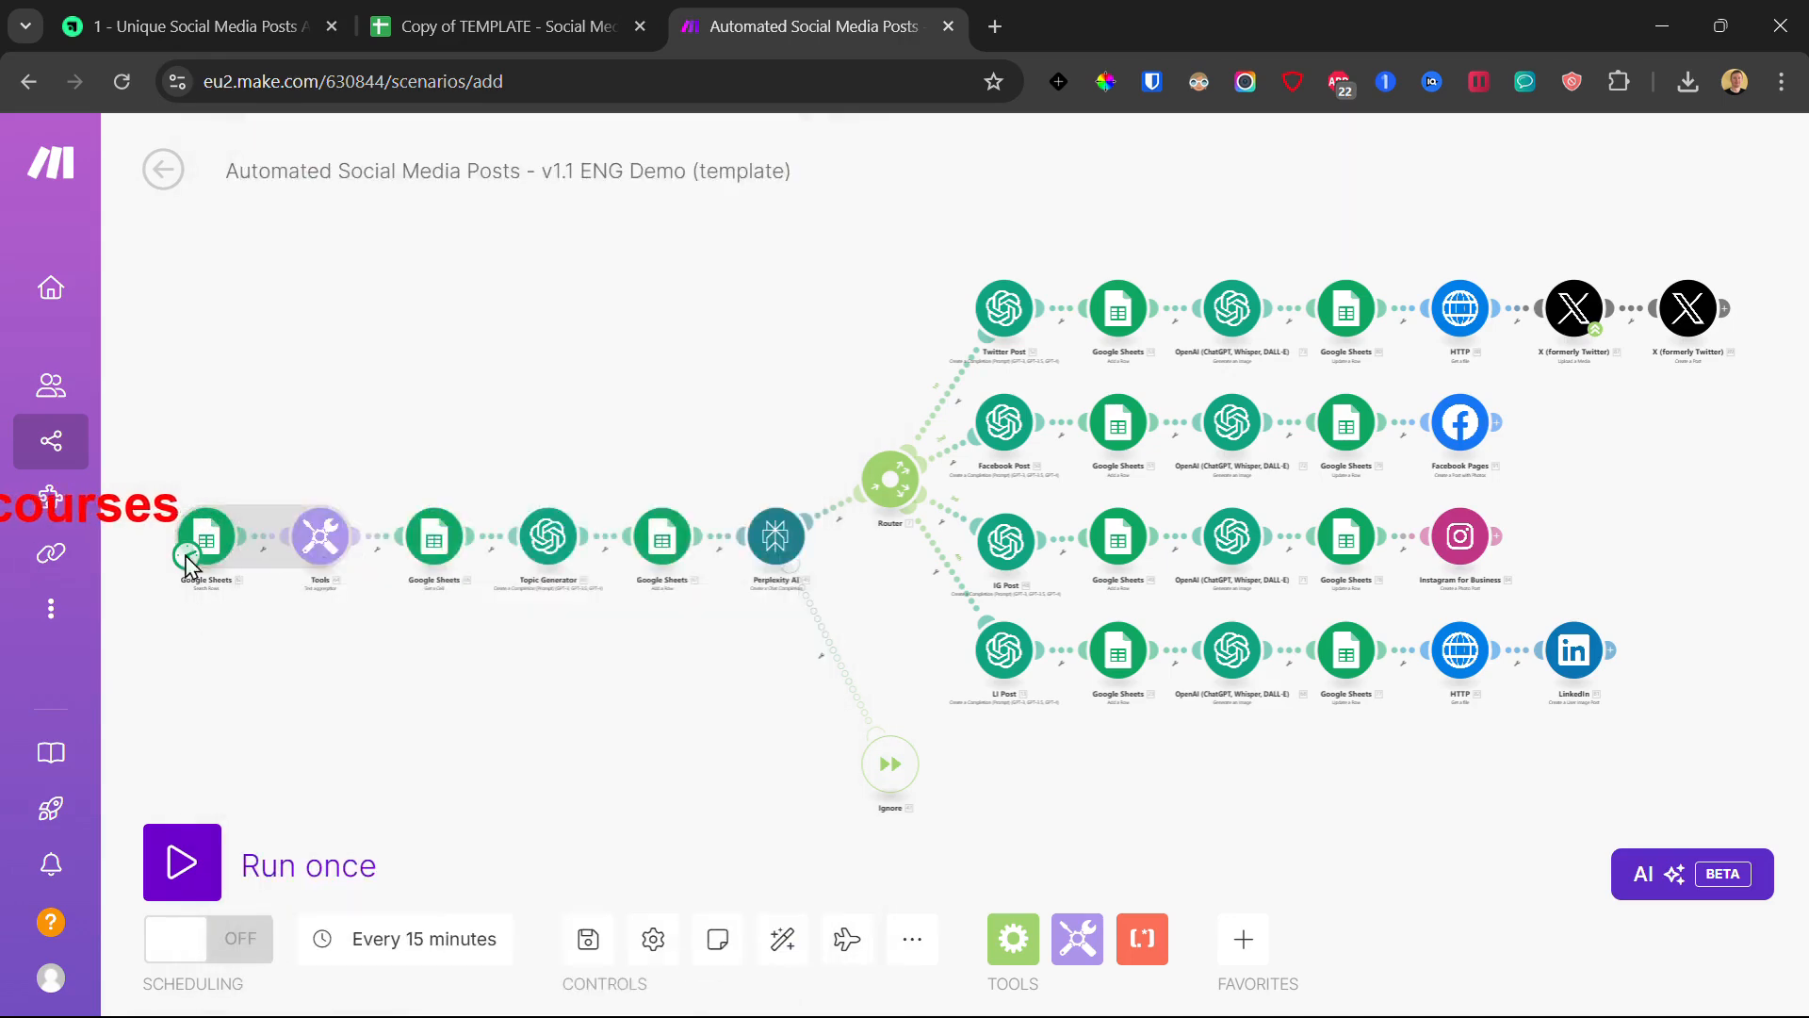
- Check the Tools text aggregator's Text mapping and the Sheets-to-Tools link options
left_click(319, 536)
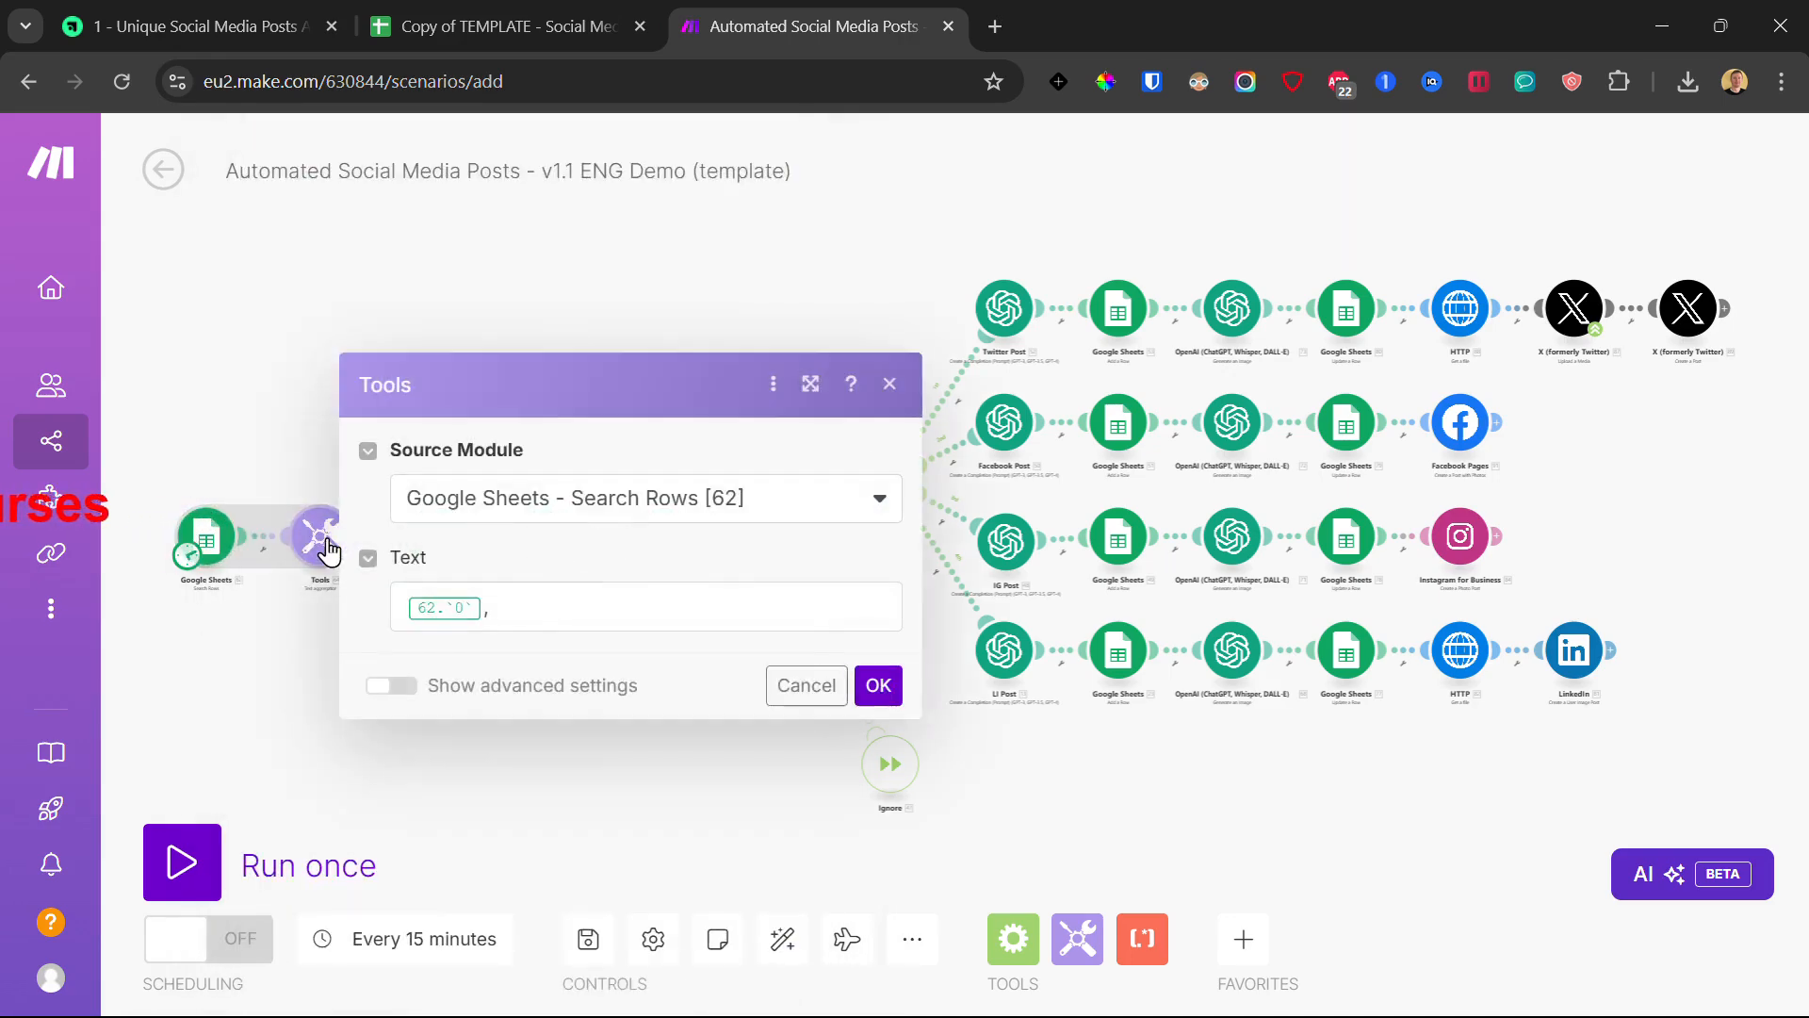
left_click(539, 608)
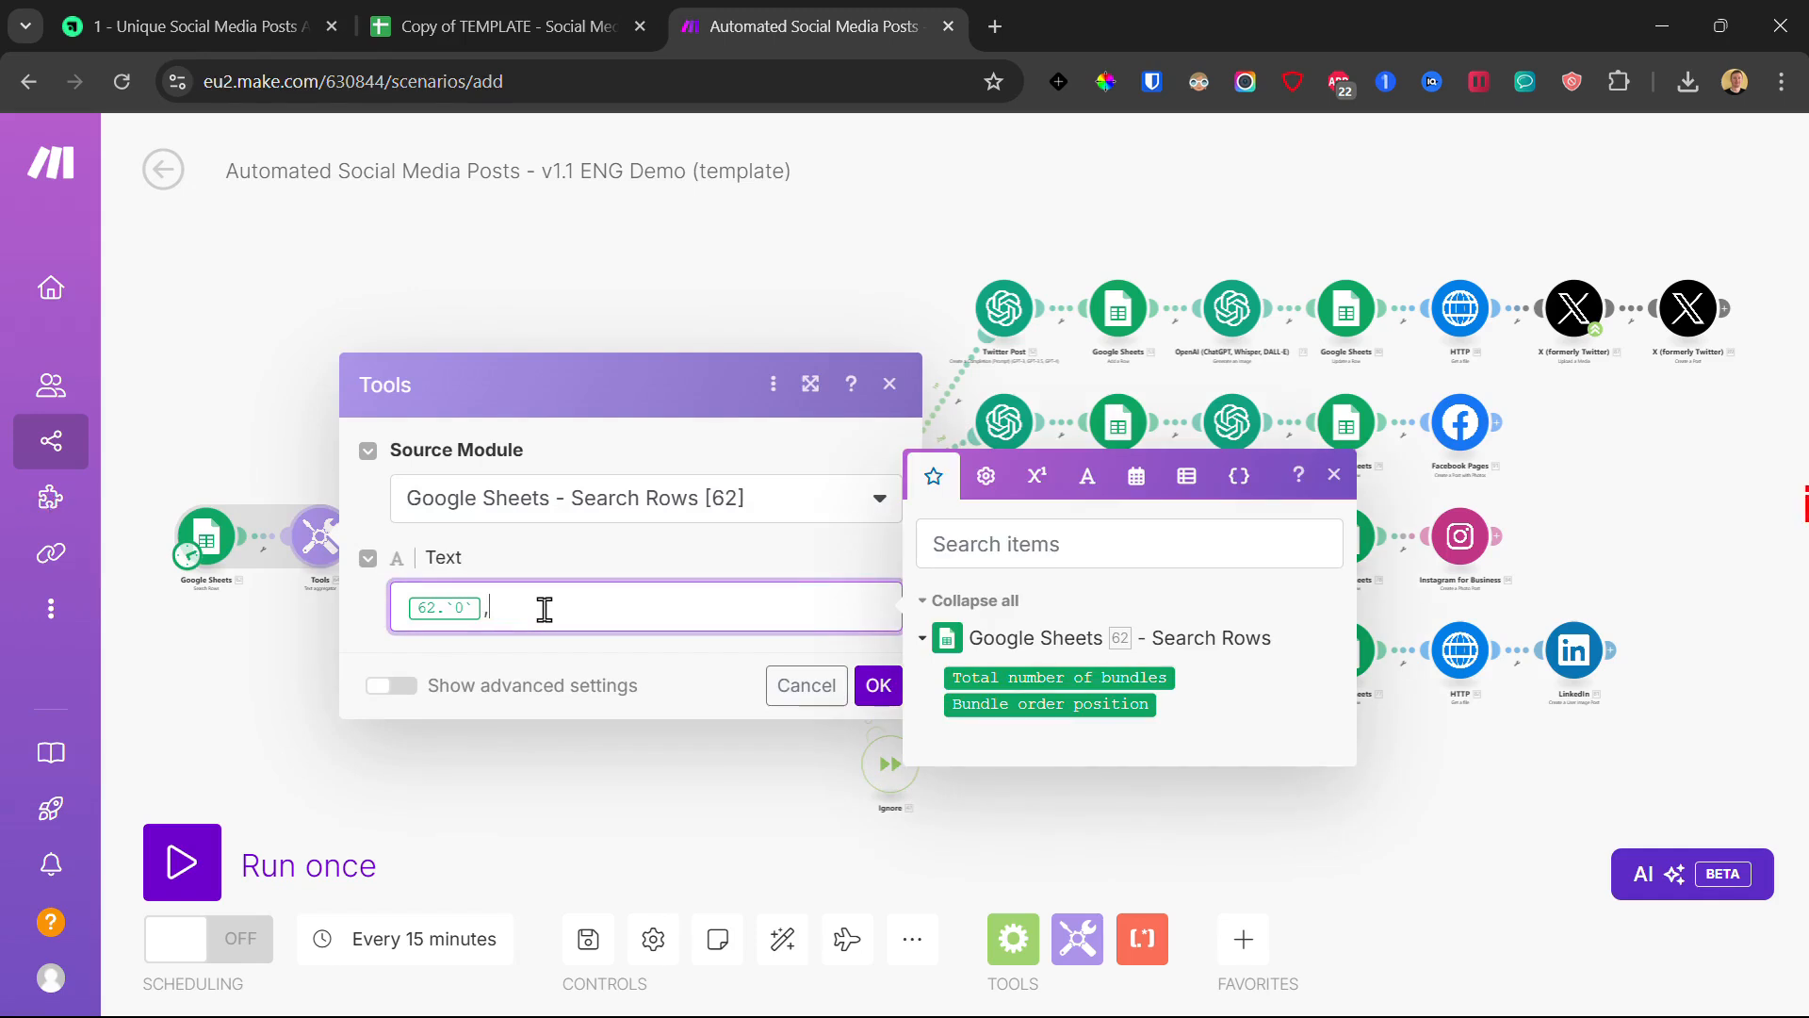
left_click(775, 36)
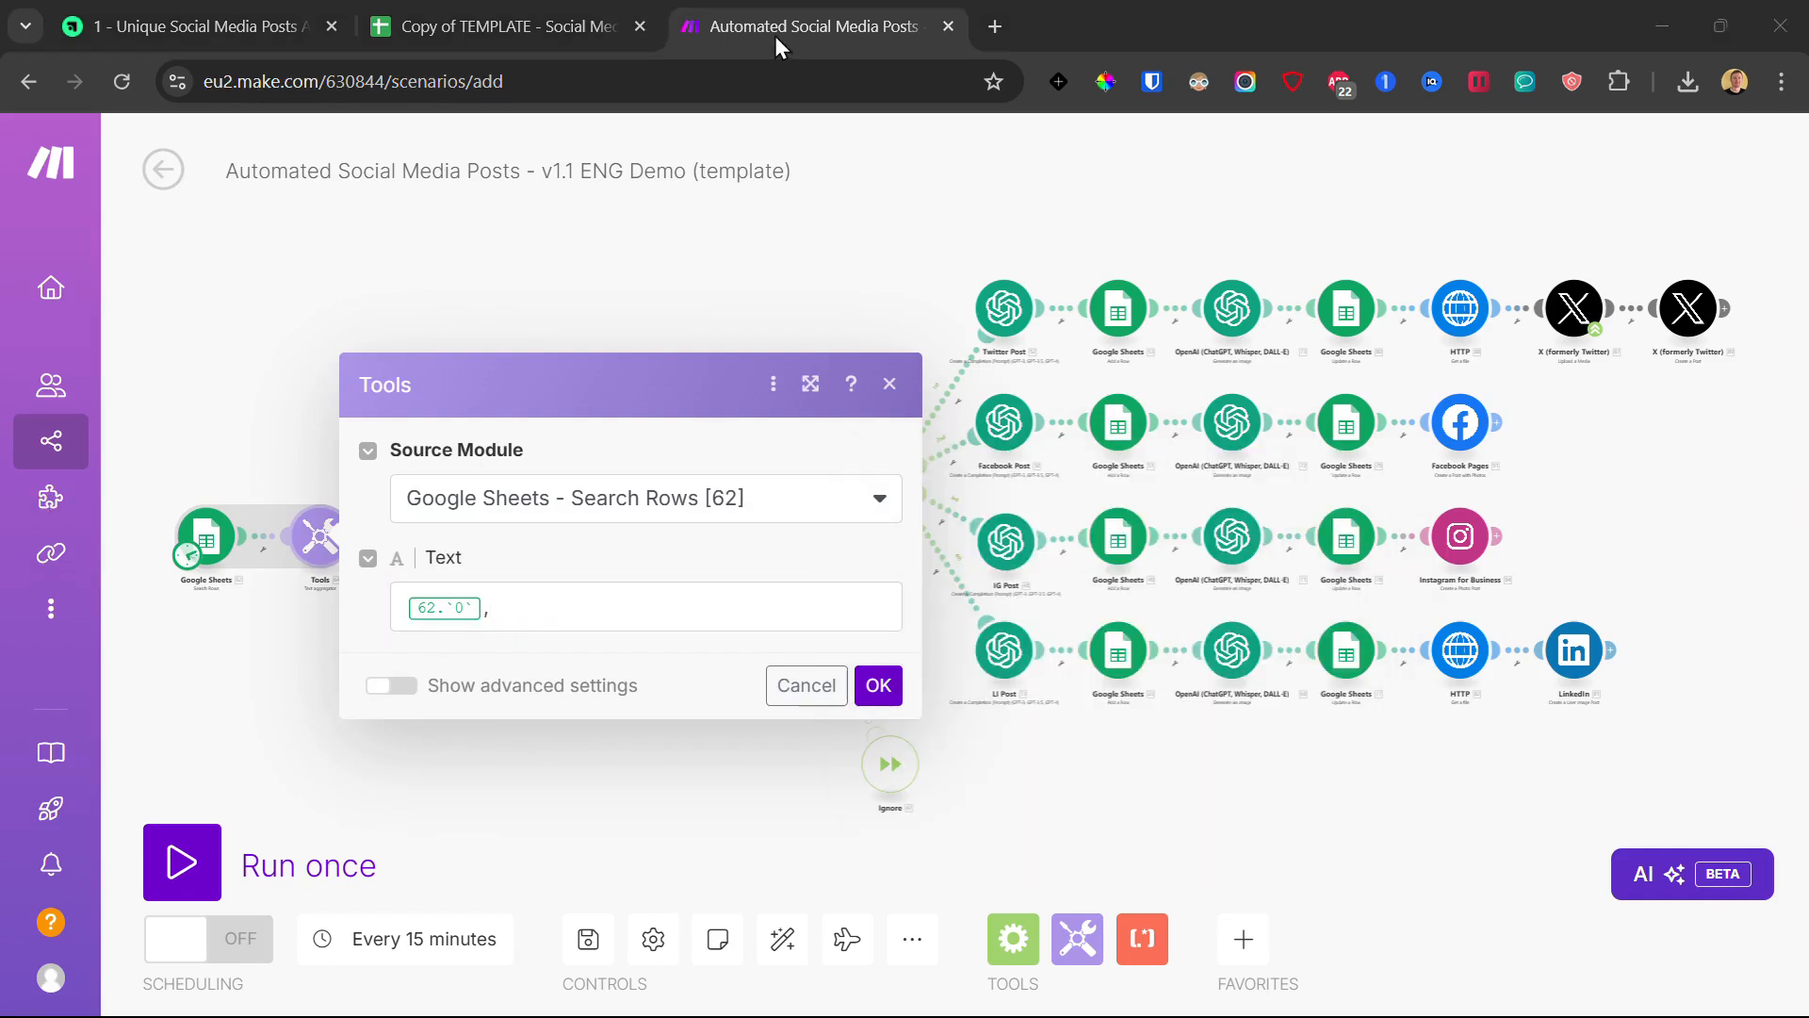
left_click(539, 604)
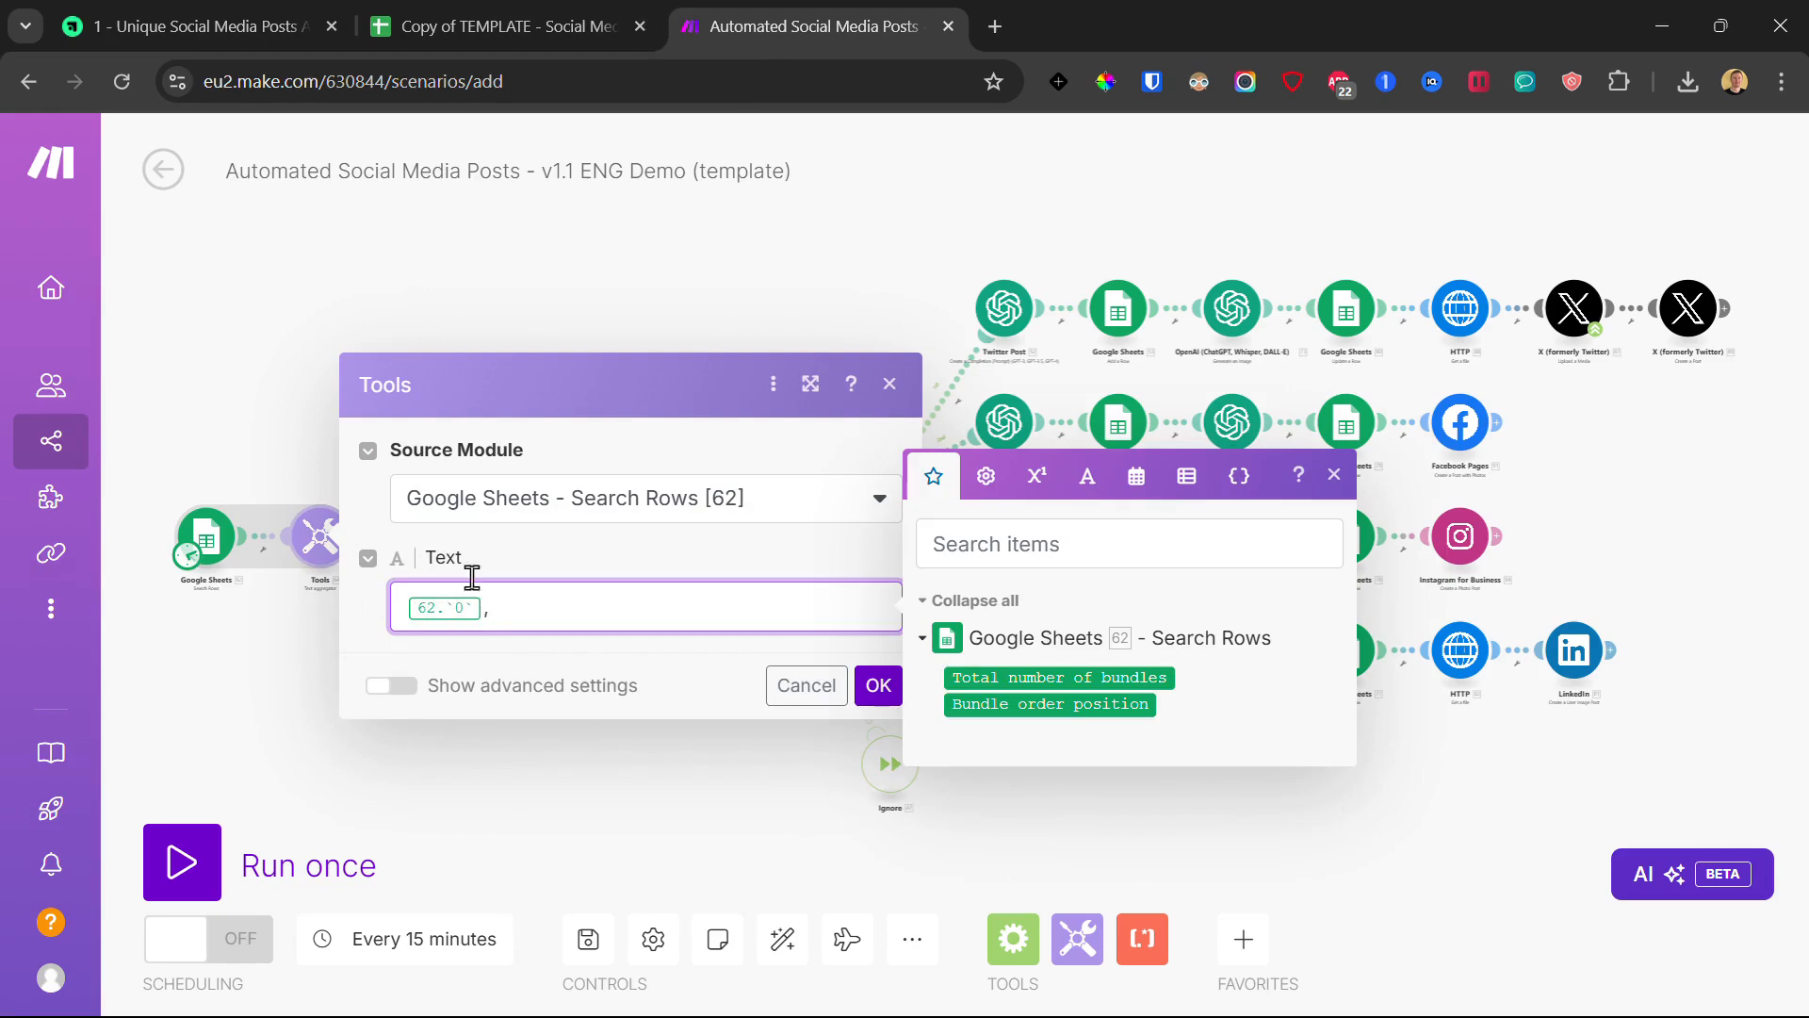
left_click(878, 691)
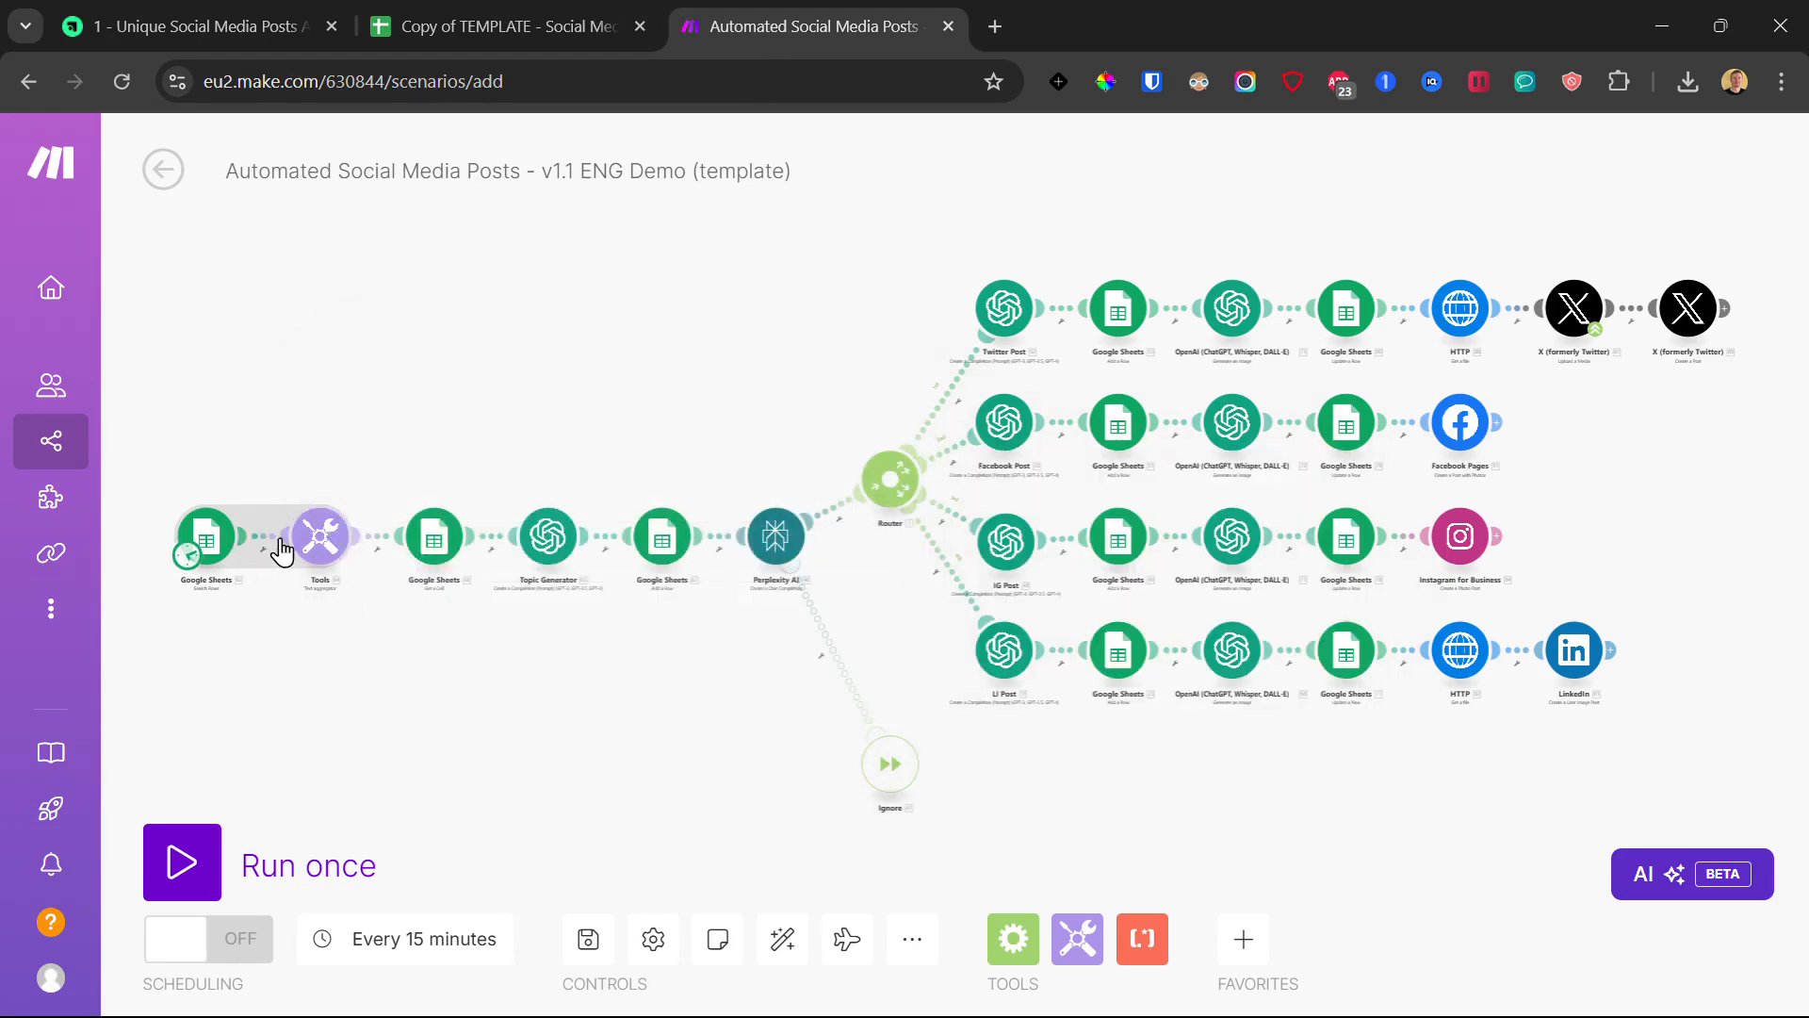
left_click(273, 549)
left_click(331, 600)
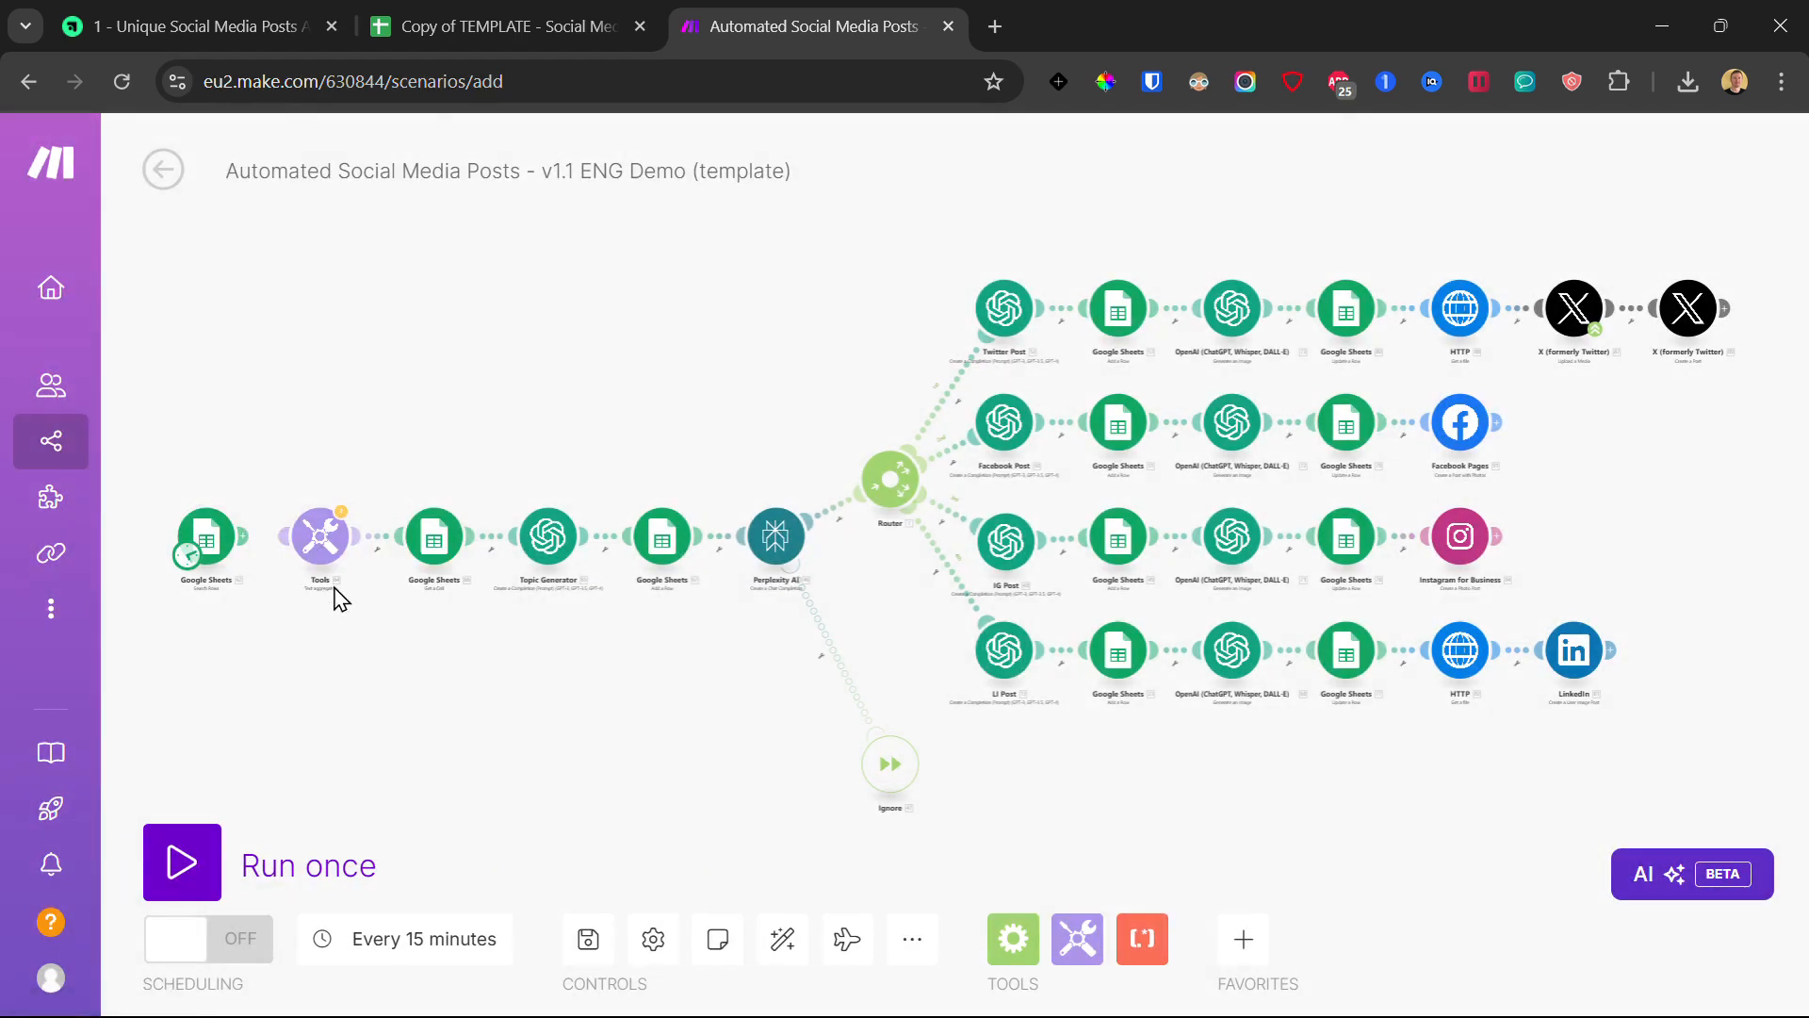
- Save the scenario and run it once; the Topic search returns 0 bundles
left_click(588, 938)
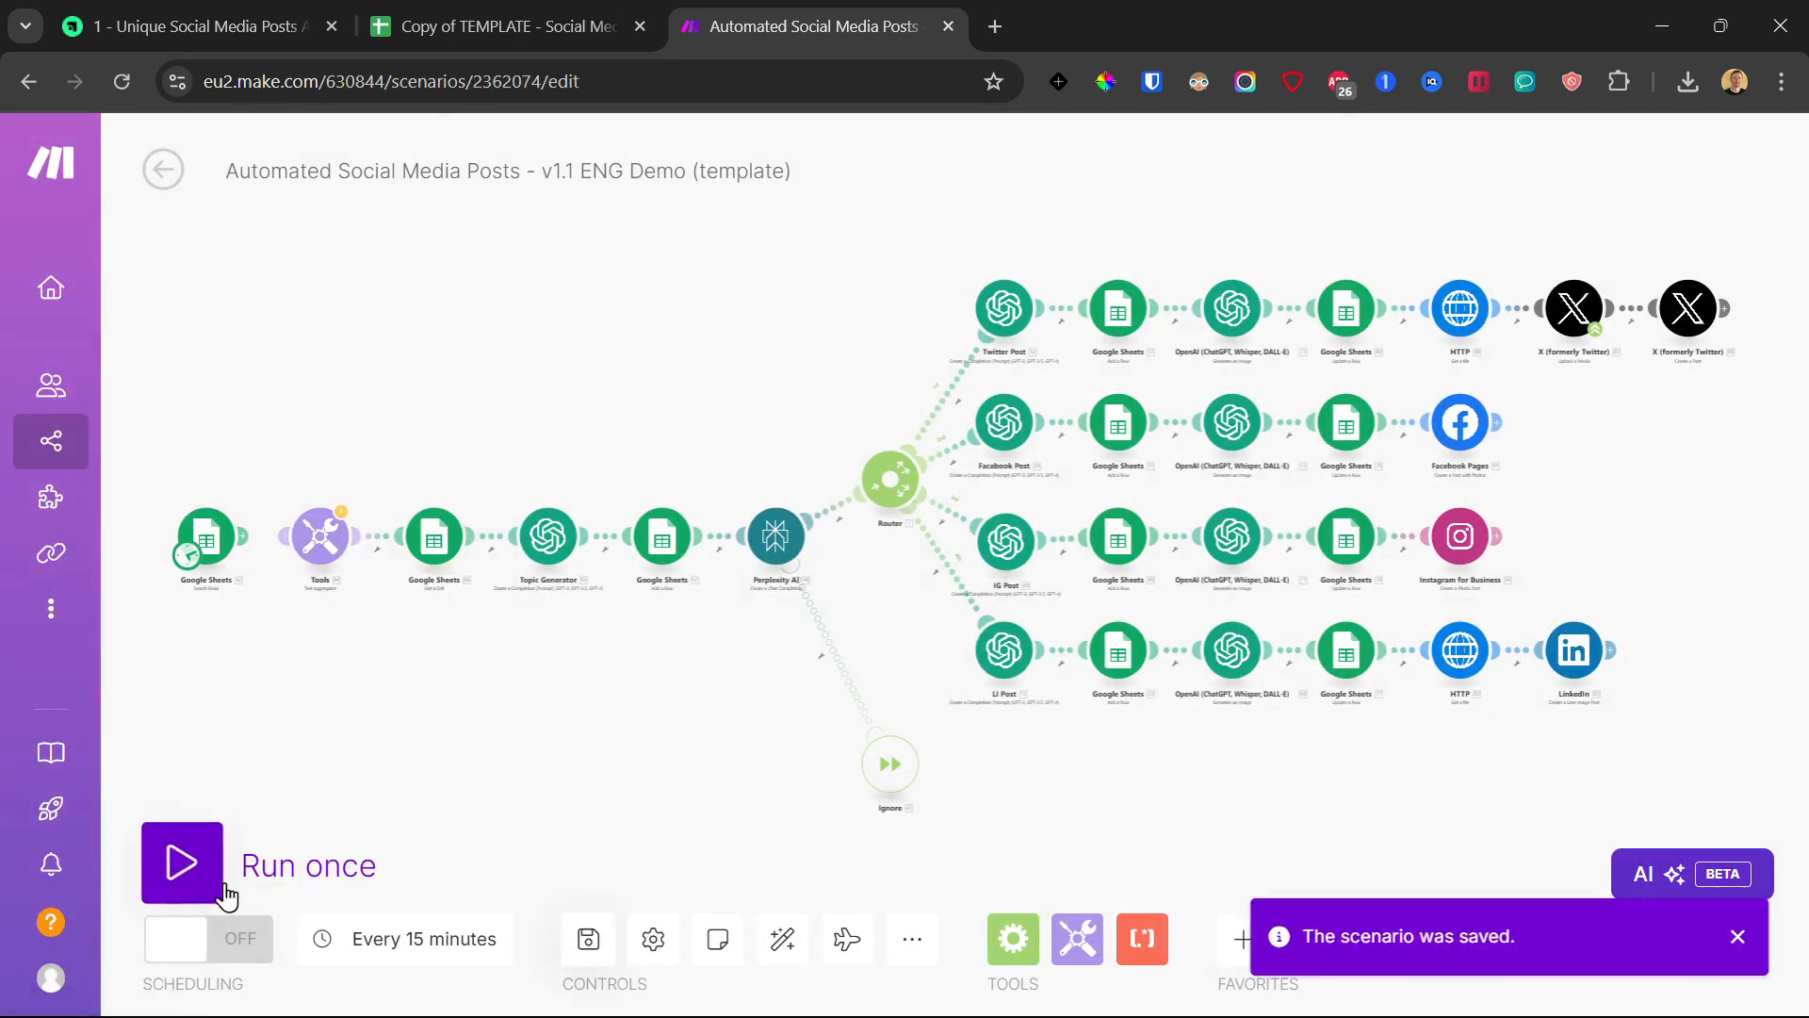
left_click(179, 861)
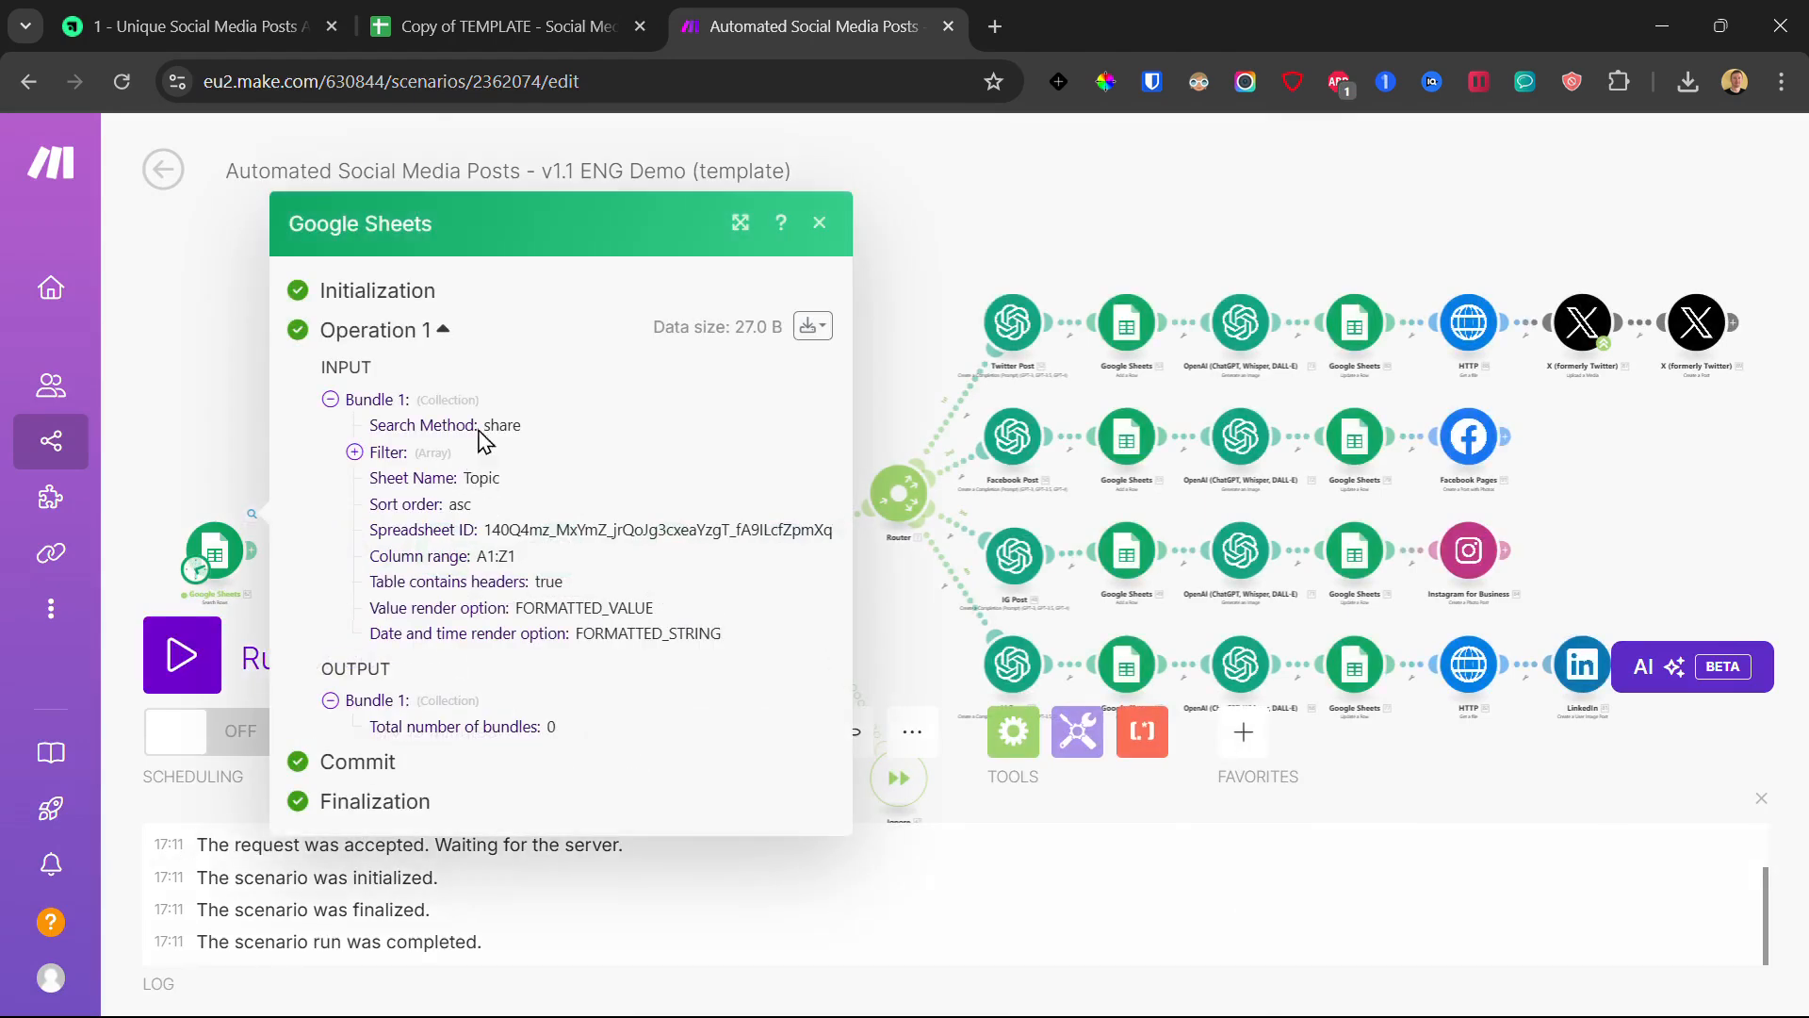
left_click(179, 466)
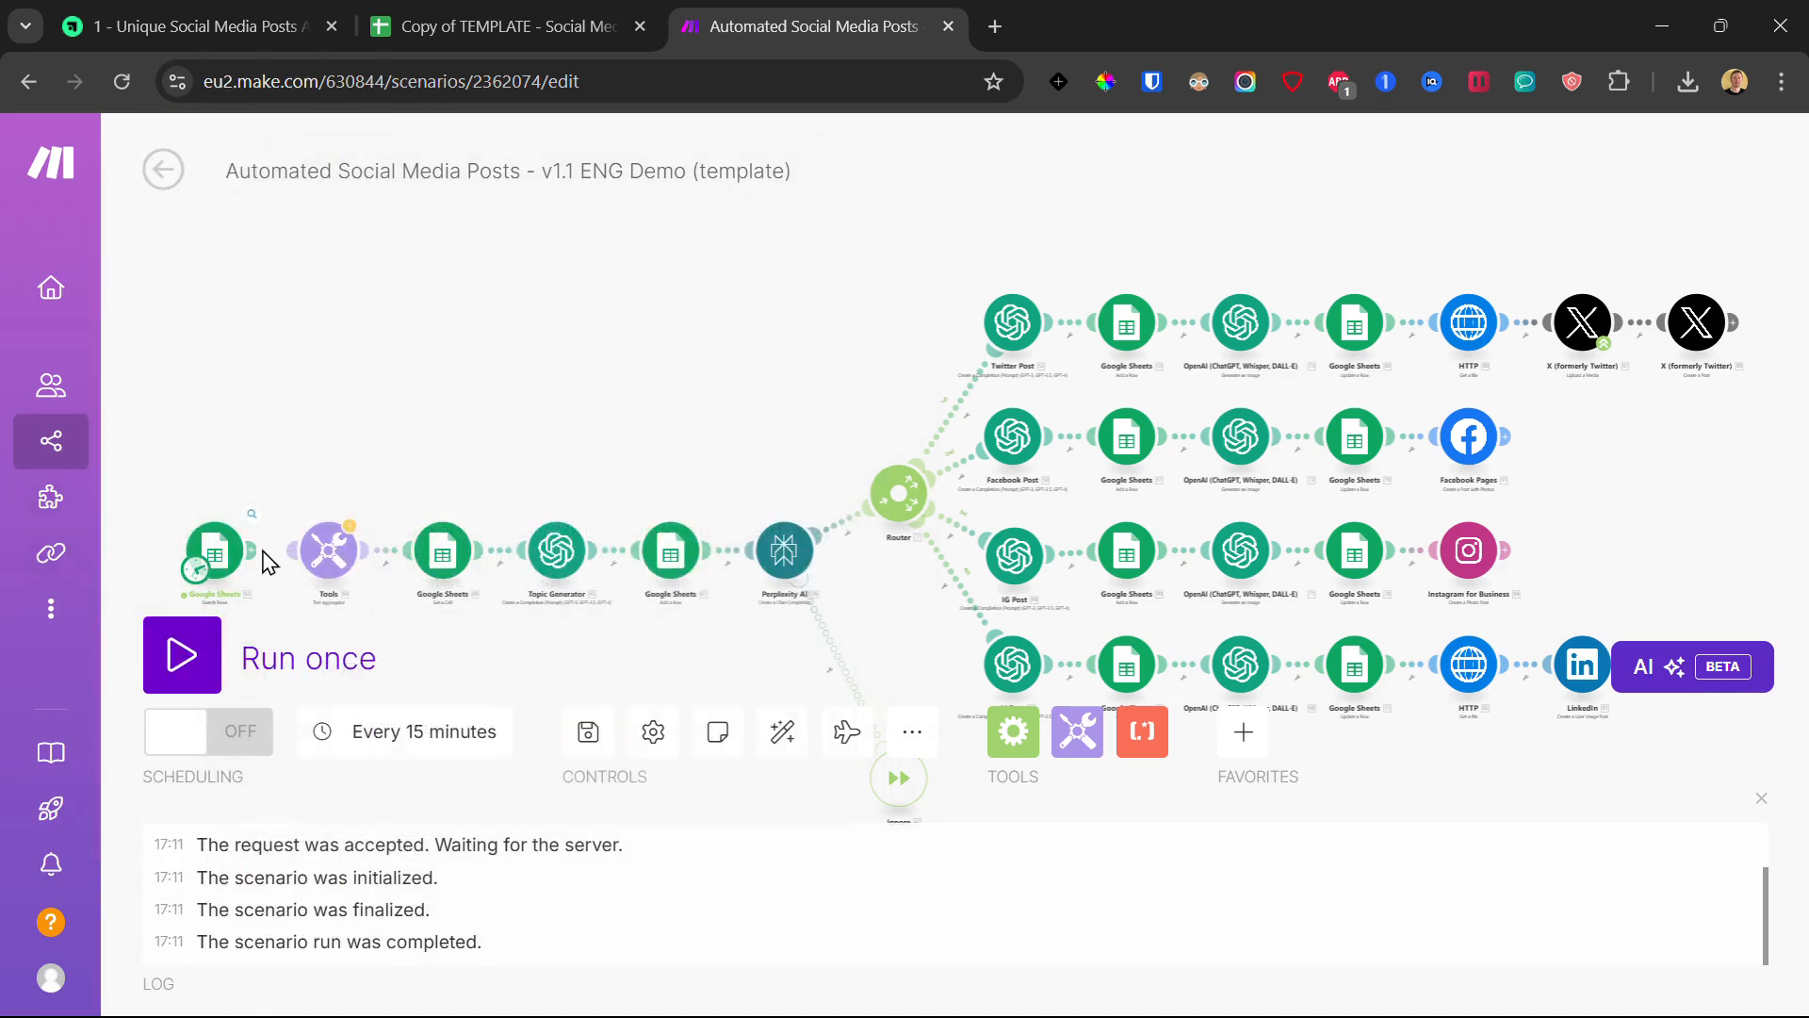
- Recheck the Google Sheets items available for Text, then open the Get a Cell module
scroll(246, 556, "up", 1)
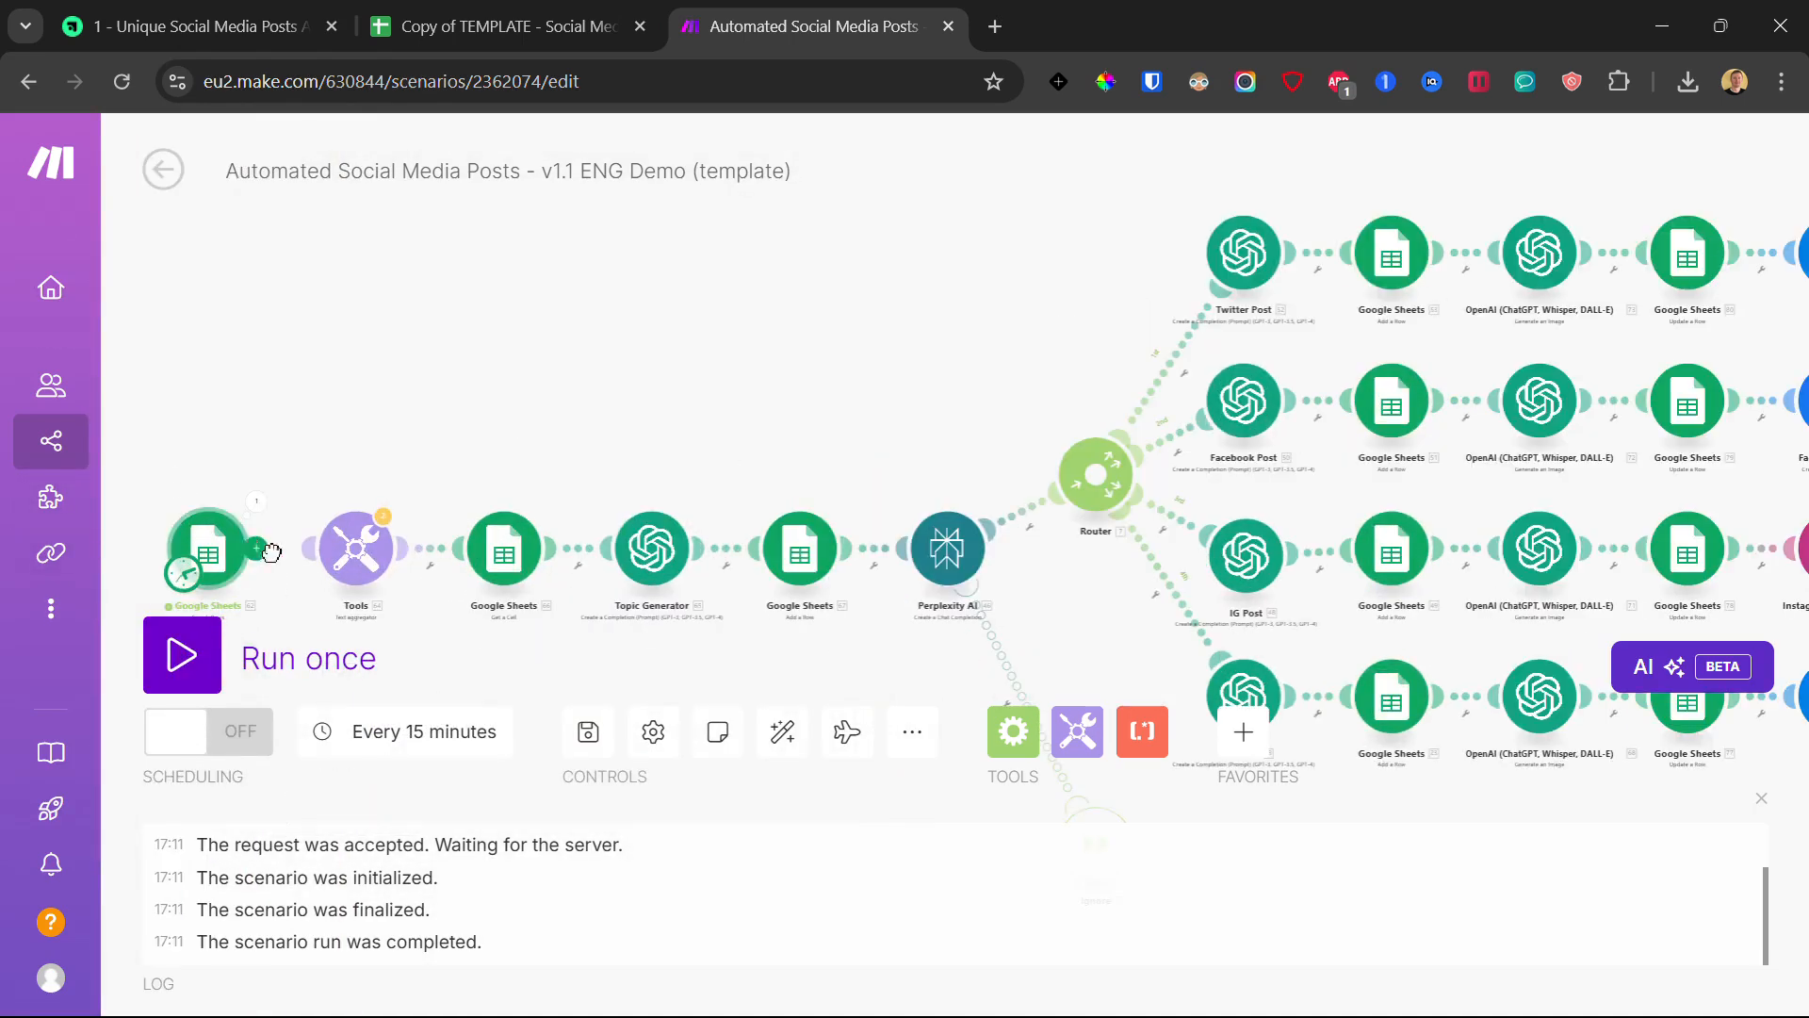
left_click(361, 556)
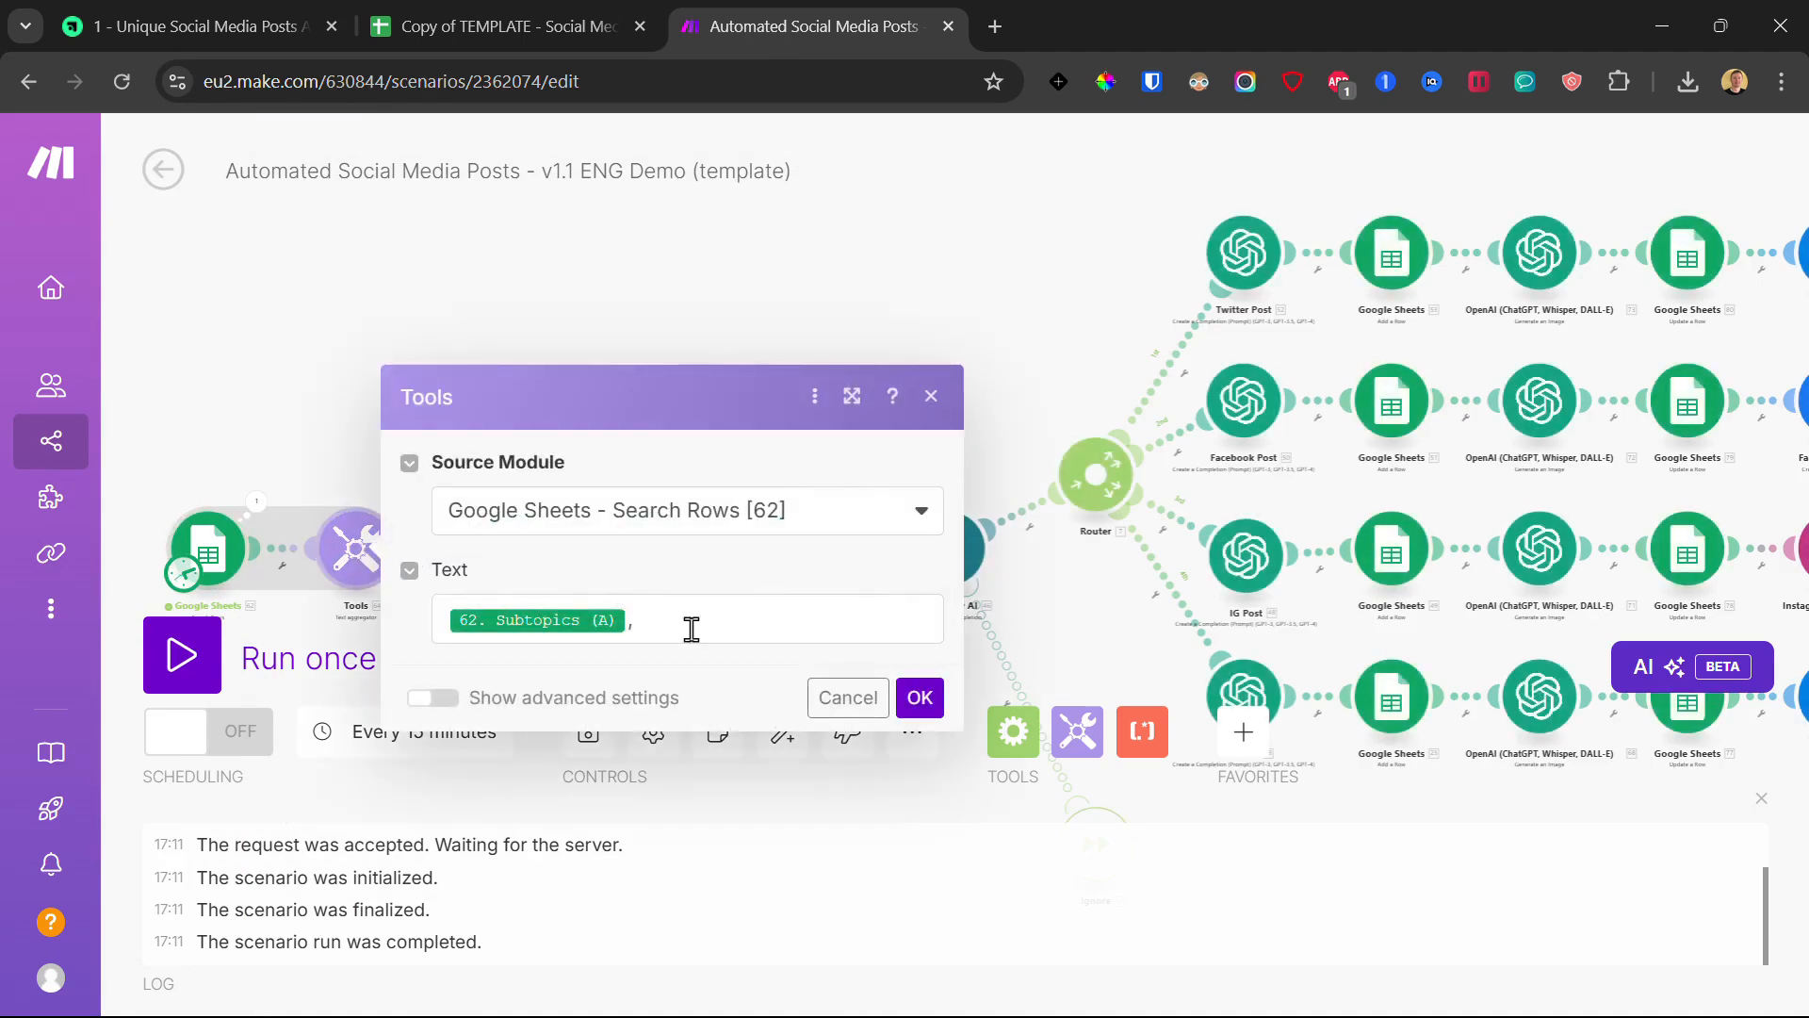
left_click(691, 629)
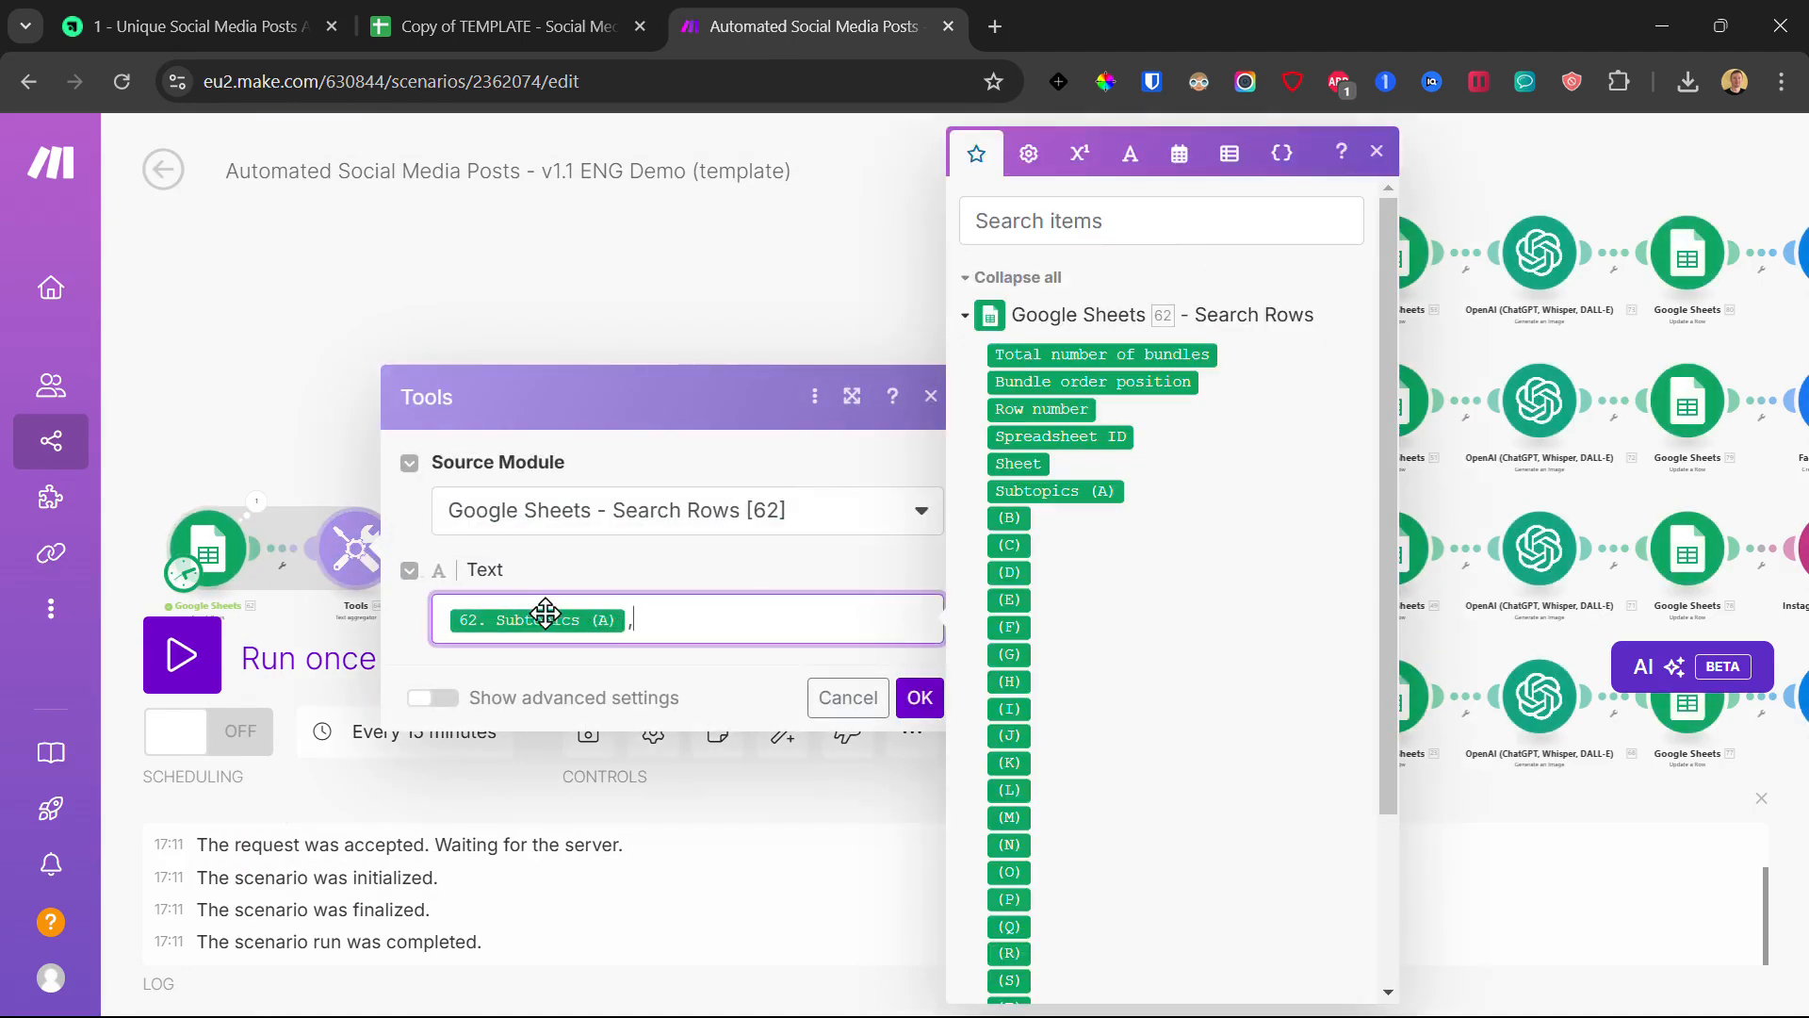
left_click(263, 427)
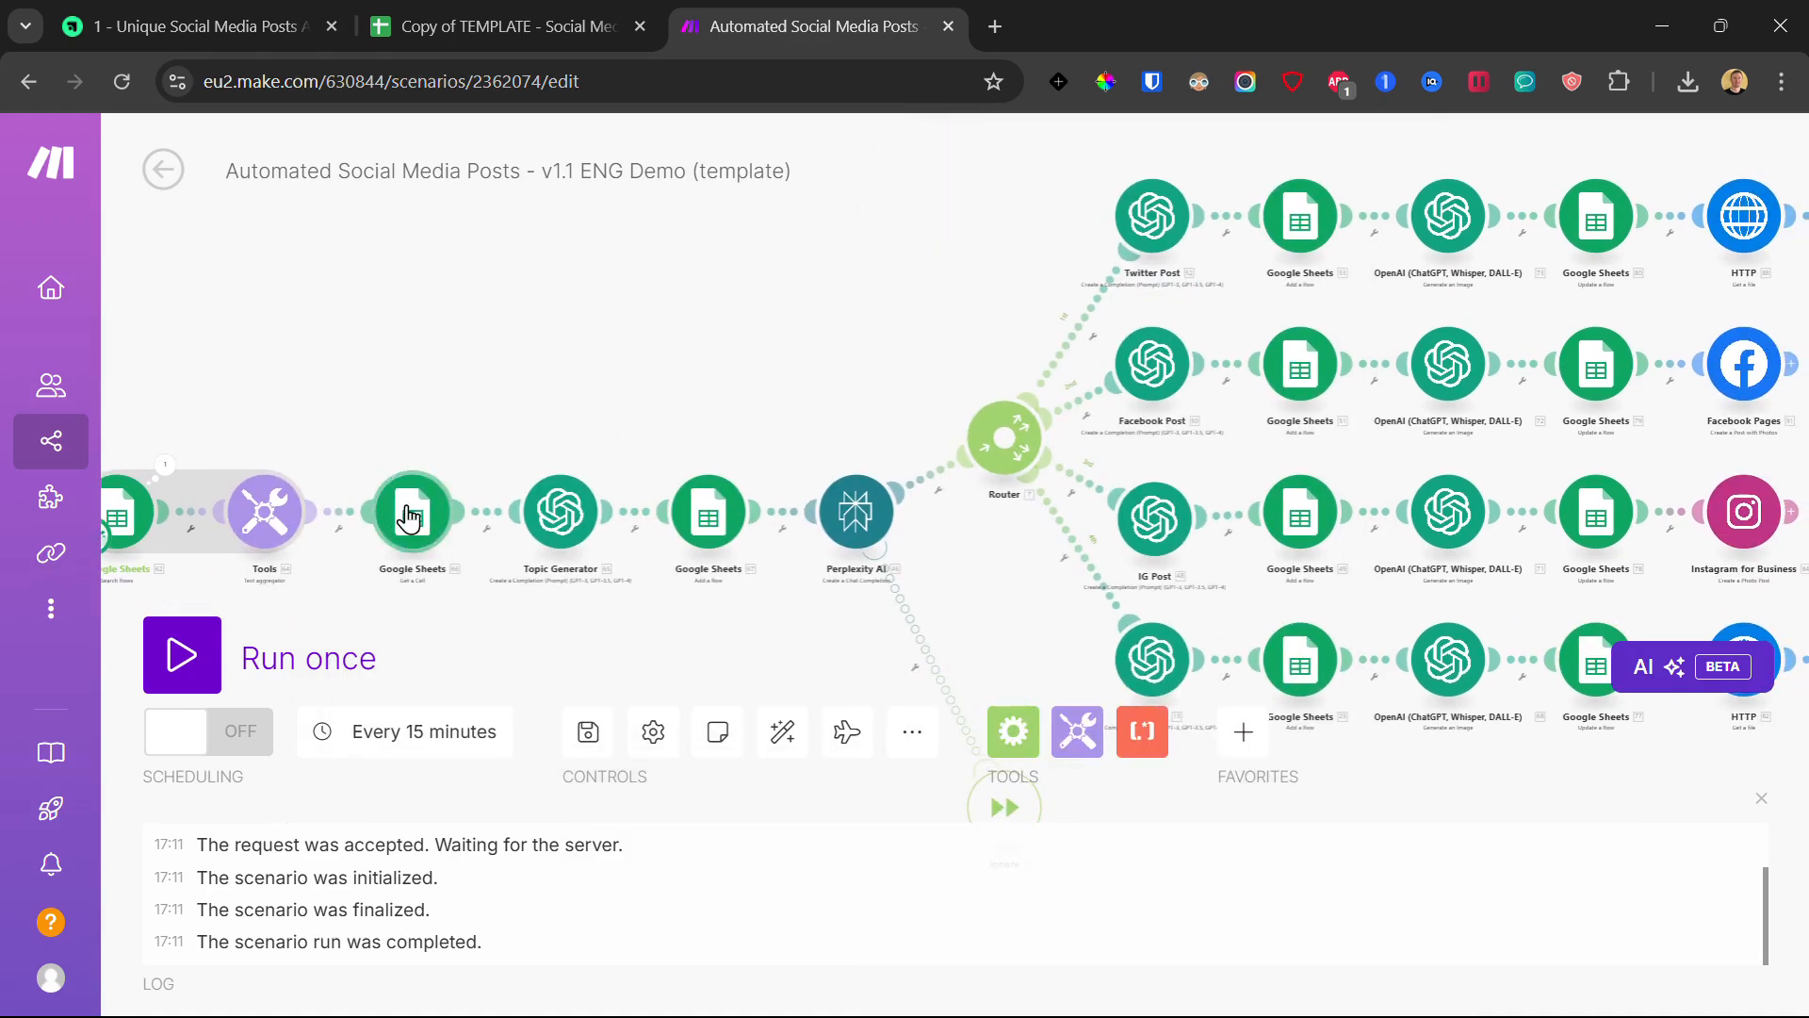
left_click(408, 517)
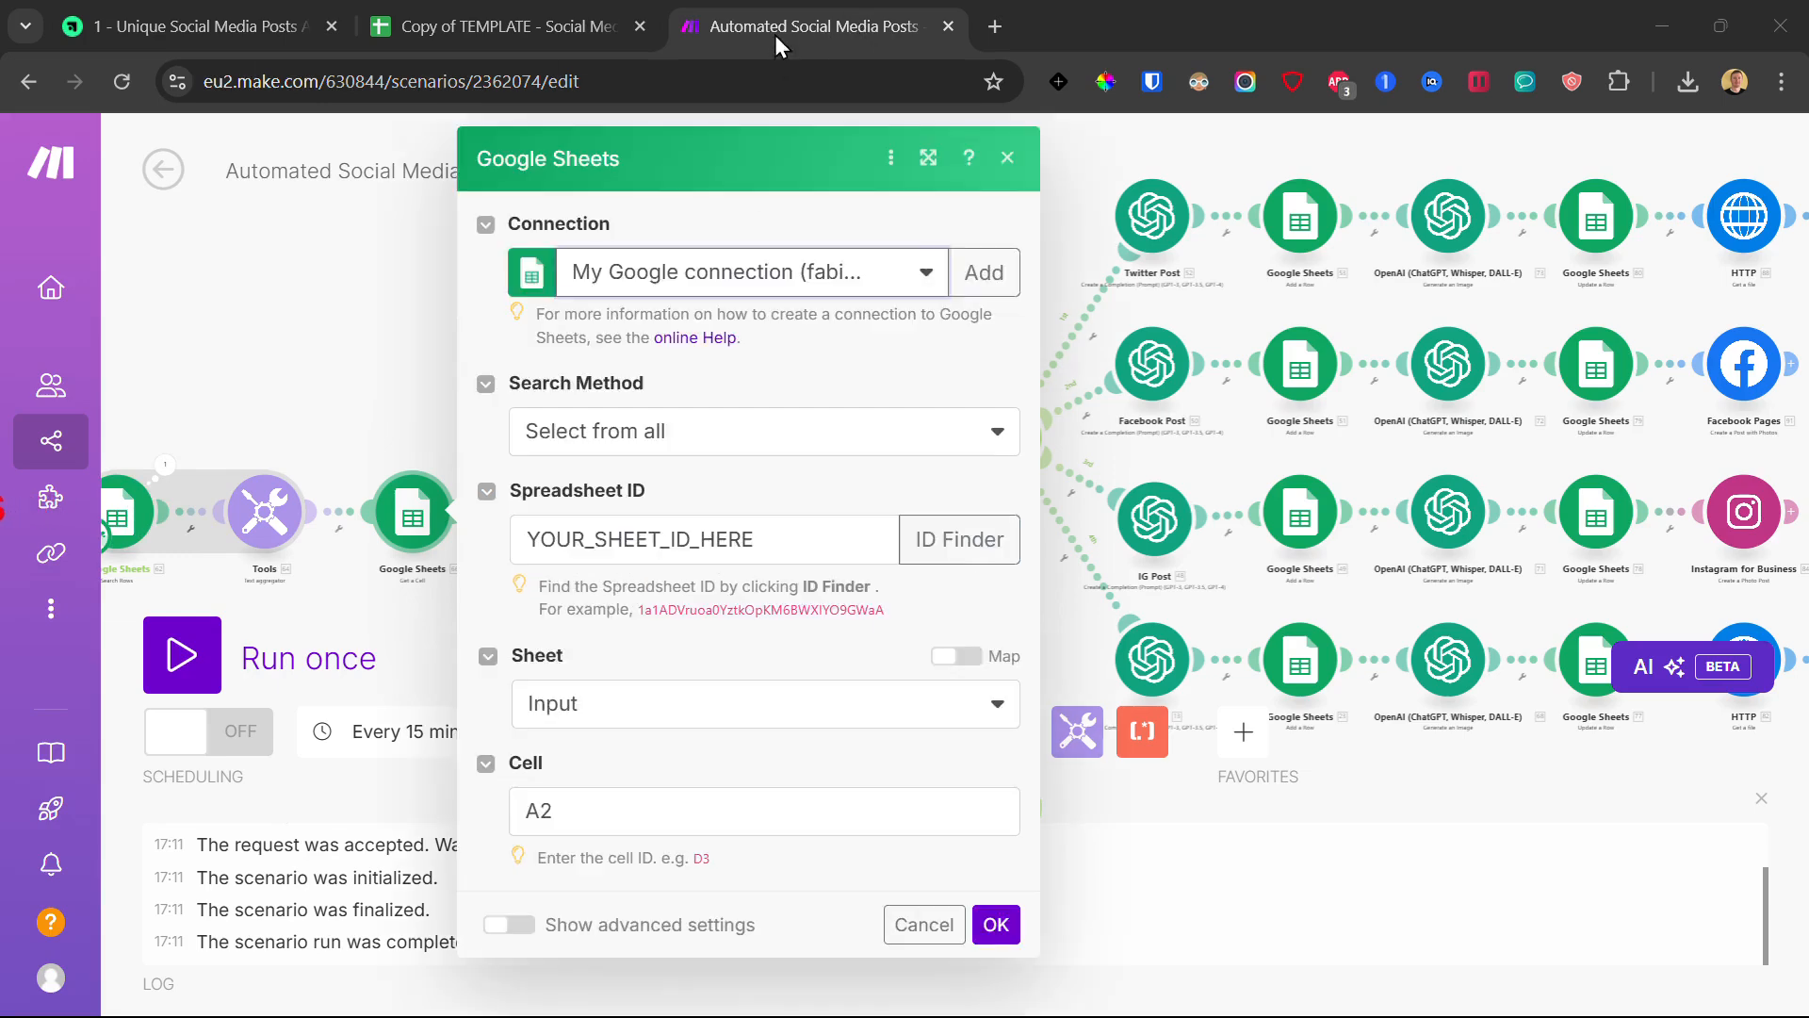
- Paste the copied spreadsheet's ID, choose the Input sheet, keep cell A2, and confirm
left_click(621, 537)
key("ctrl+a")
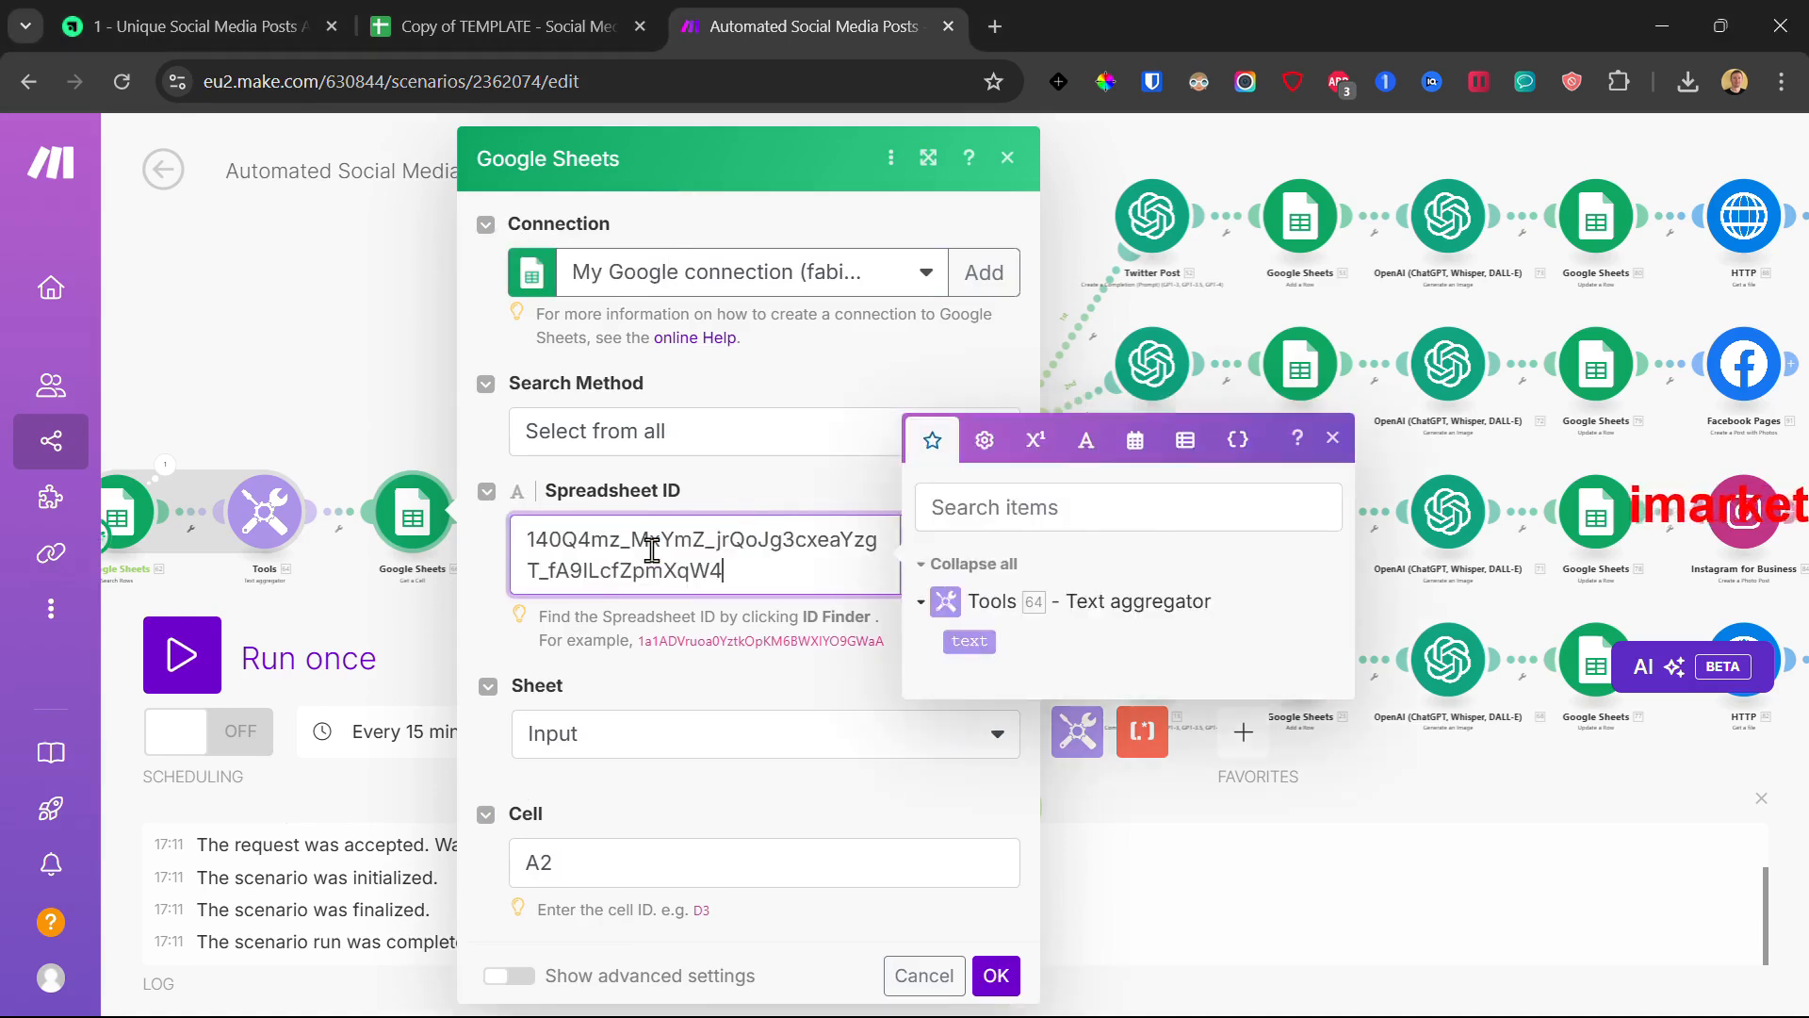
left_click(744, 492)
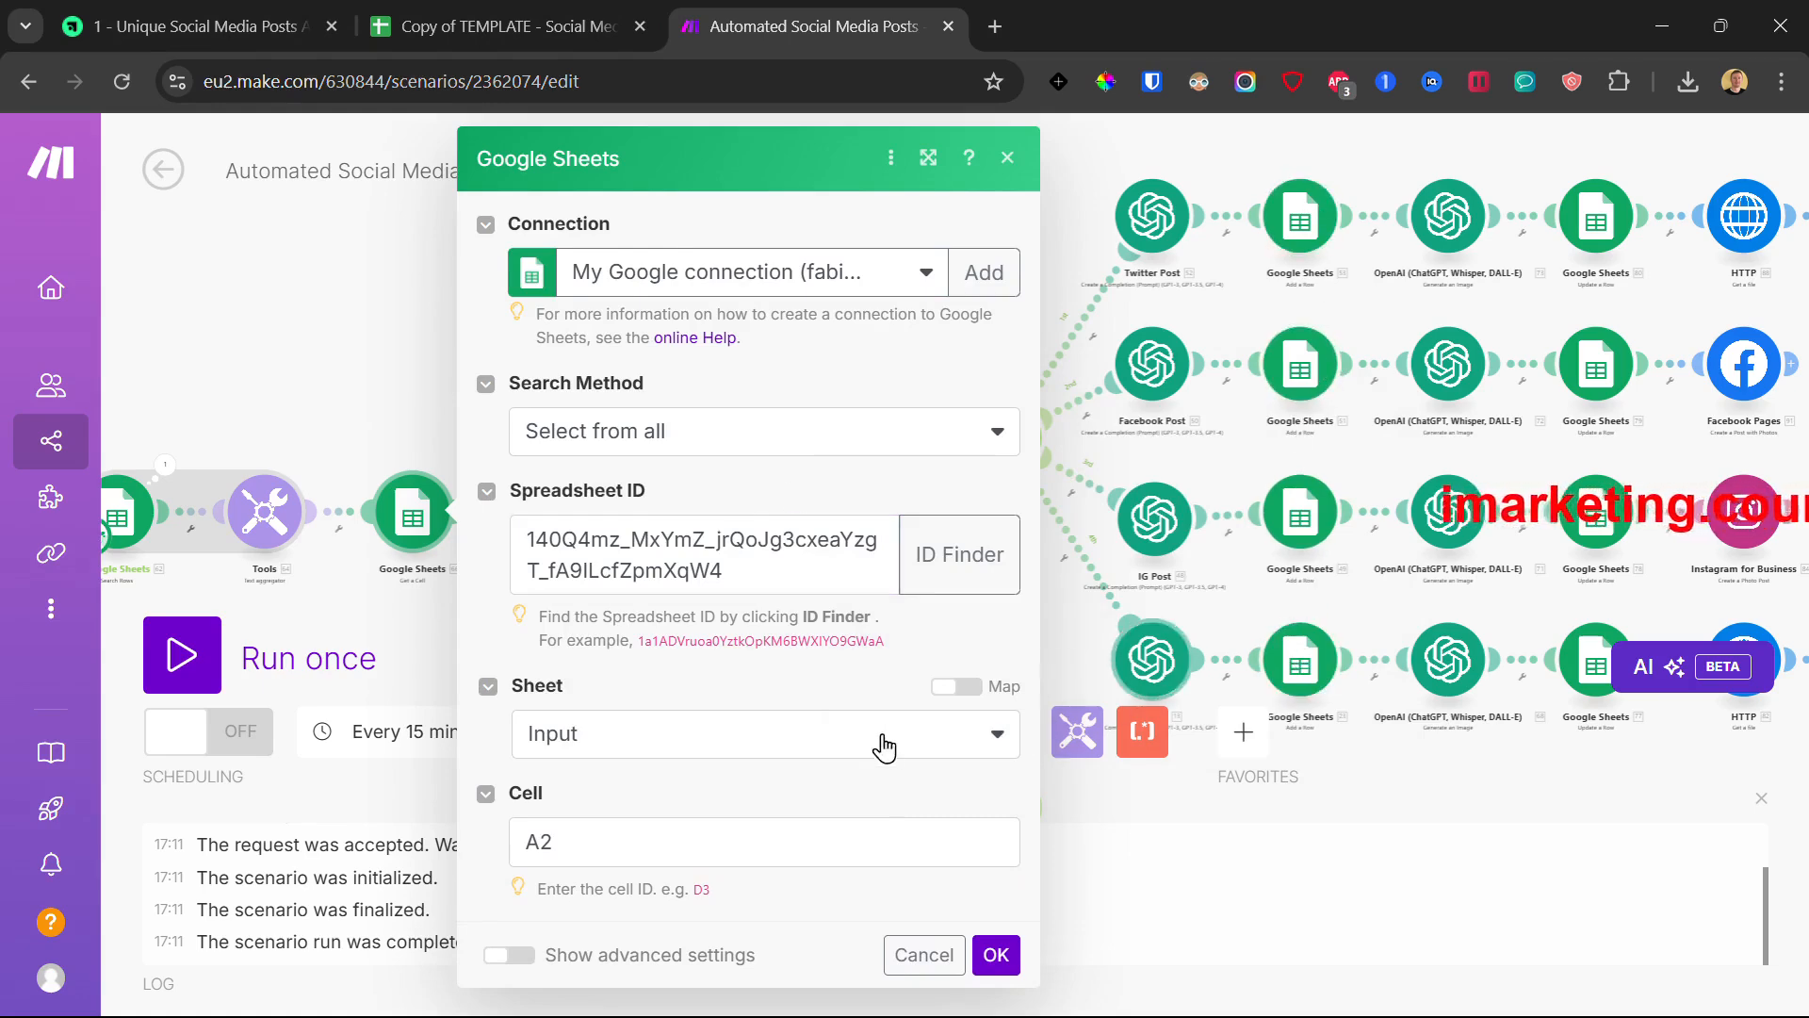
left_click(645, 745)
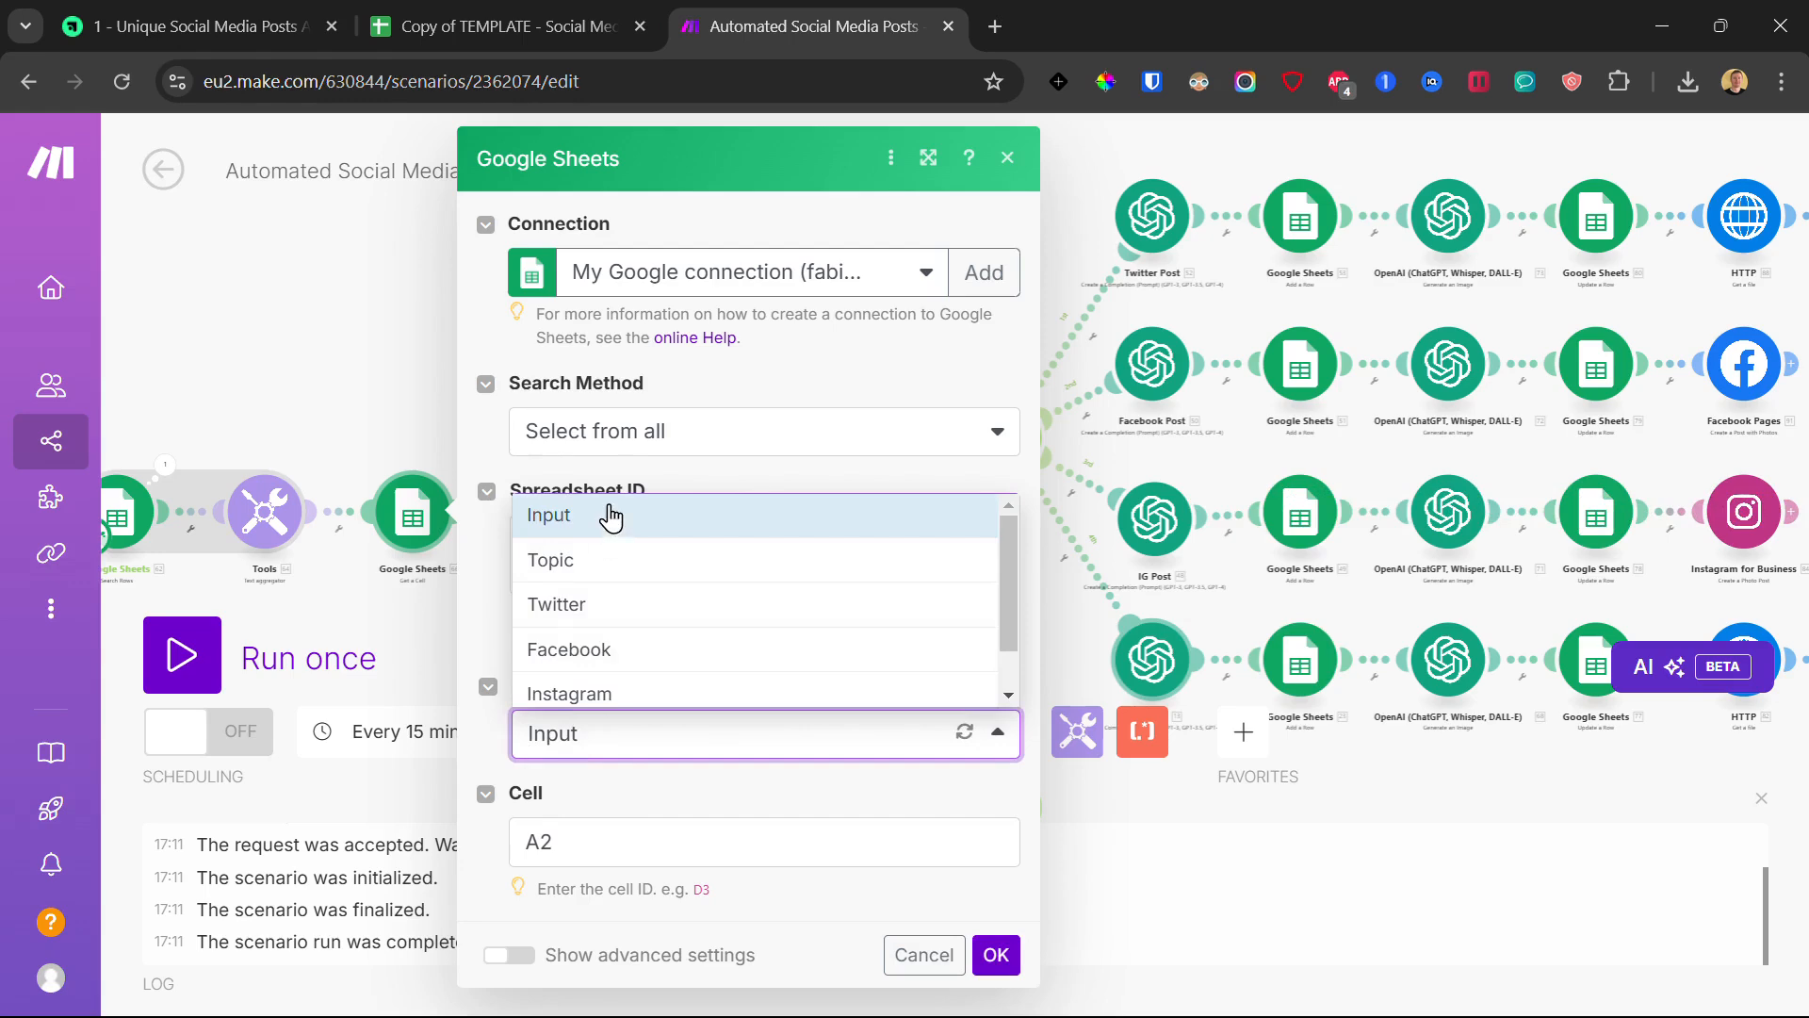
left_click(608, 516)
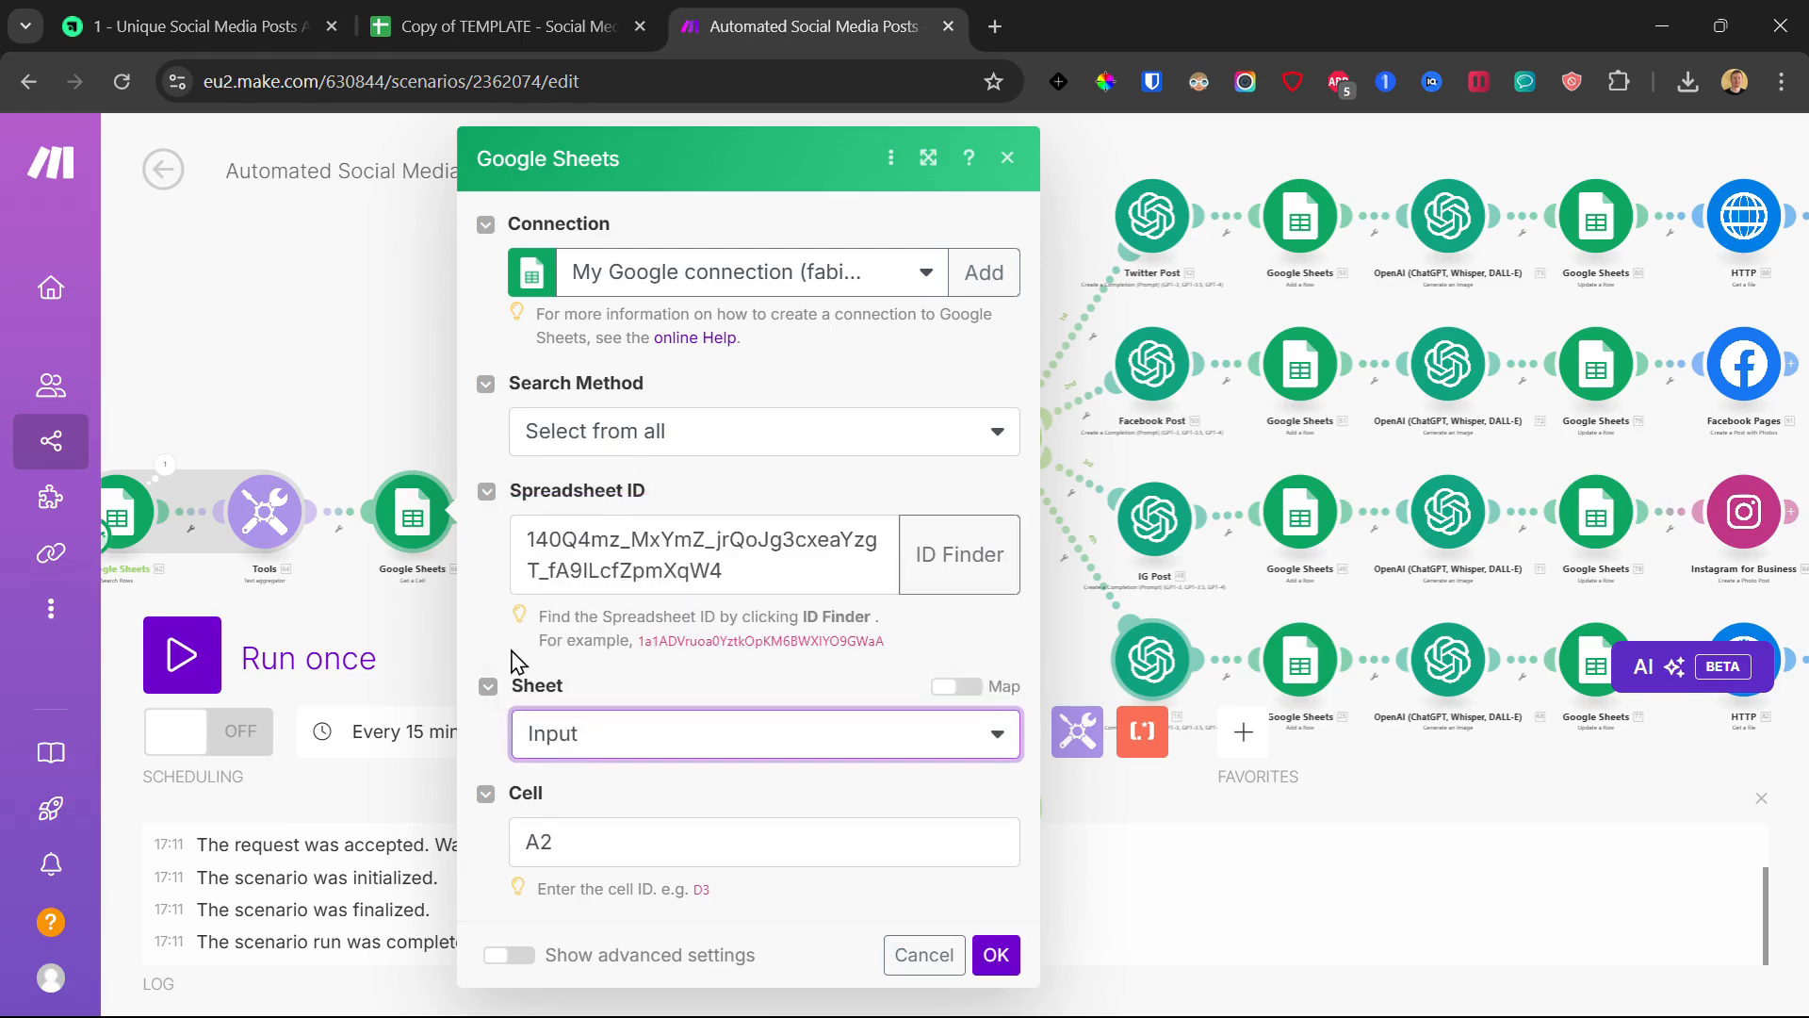
left_click(996, 955)
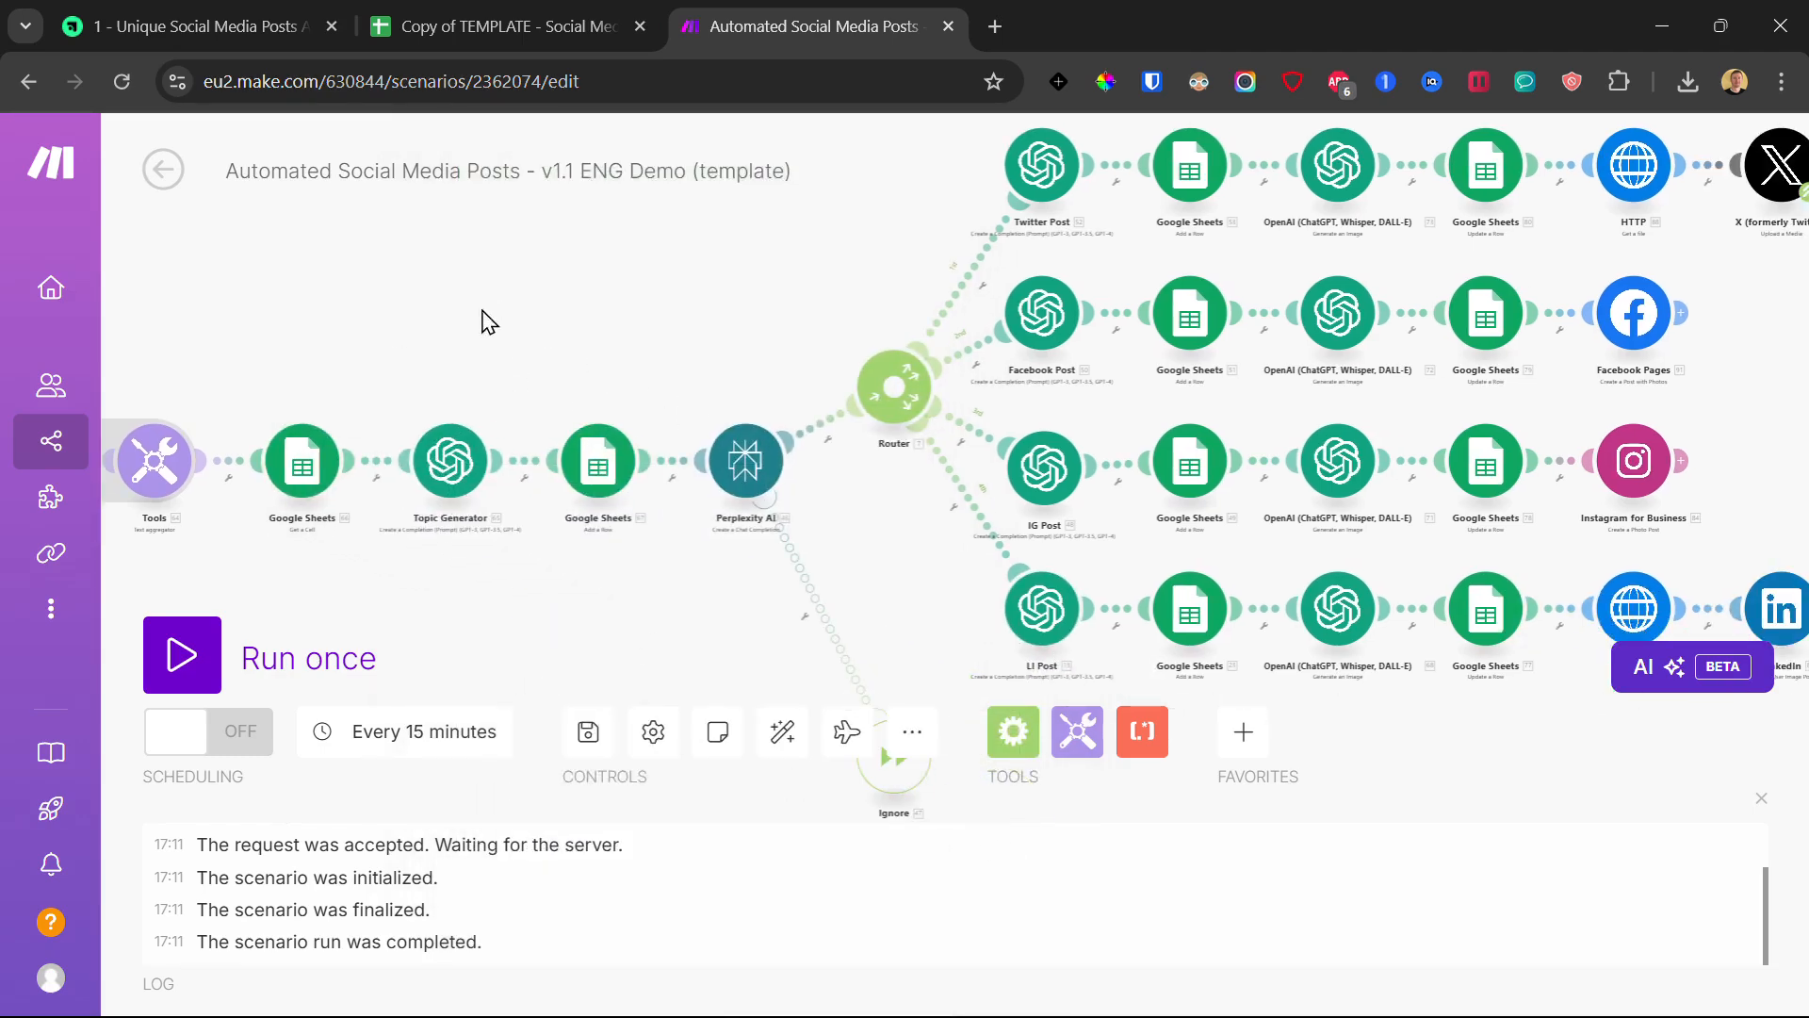
scroll(483, 311, "down", 2)
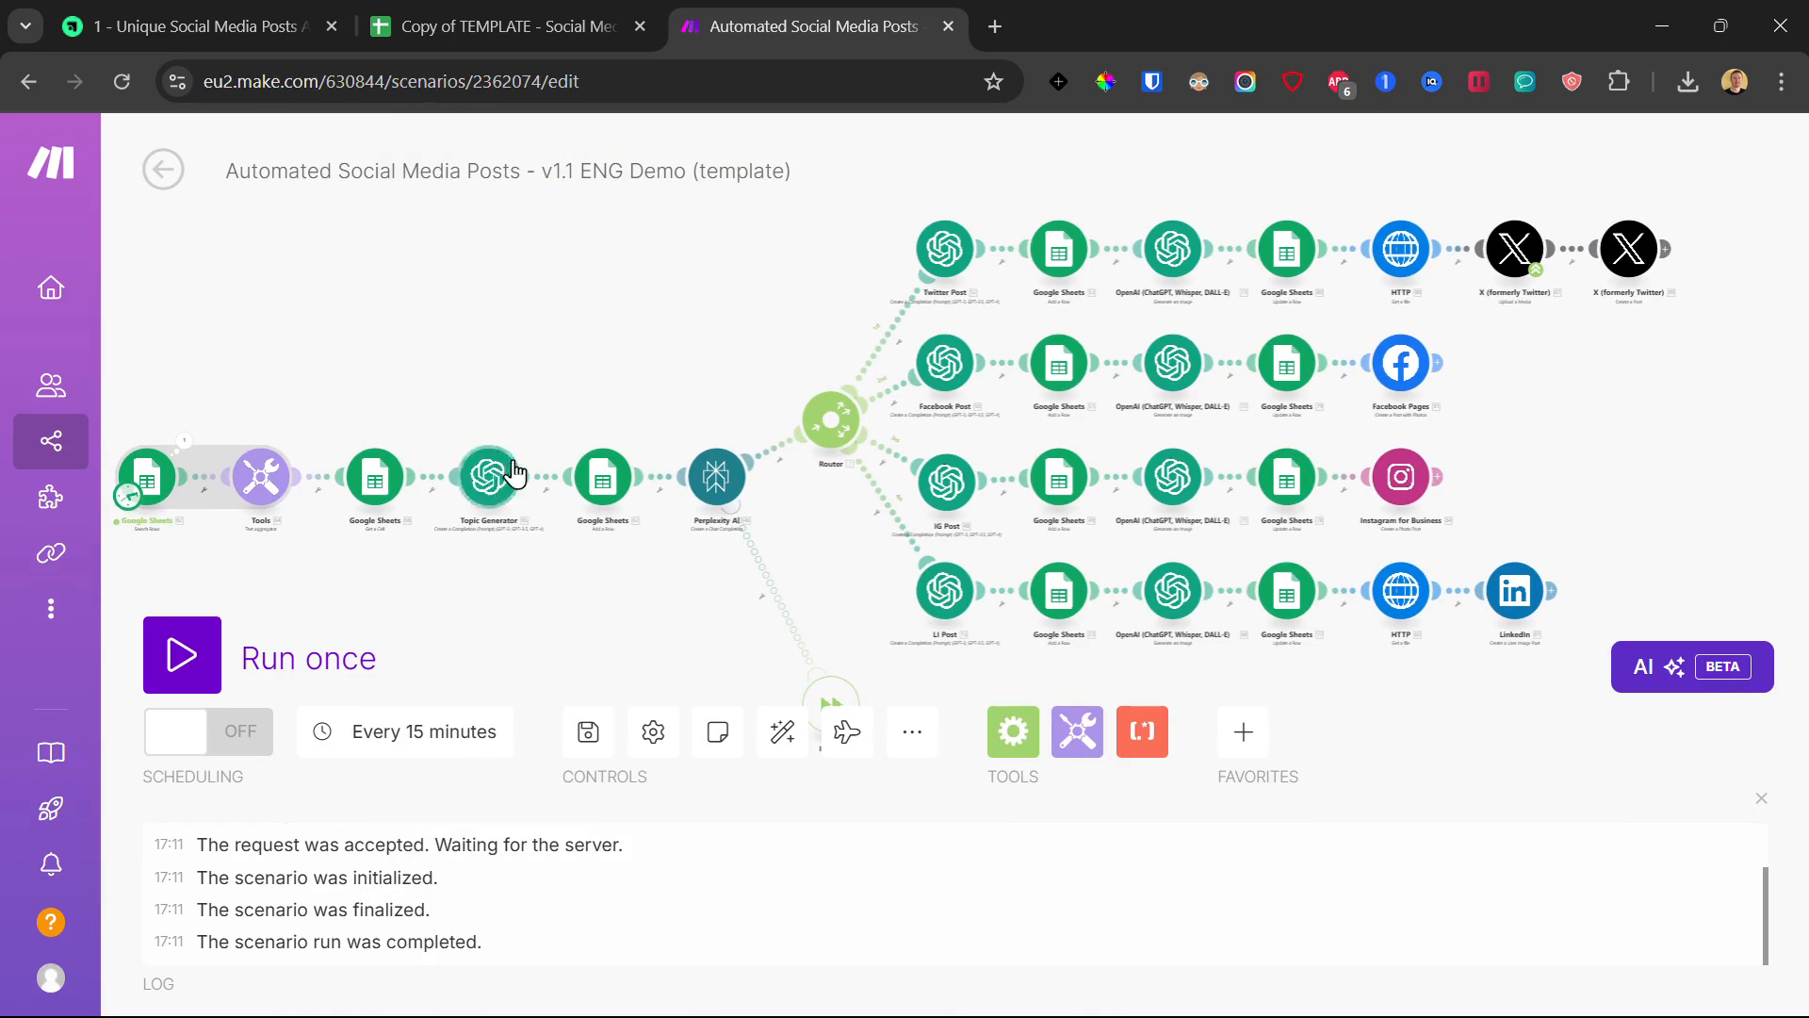
- Start a new OpenAI connection in Topic Generator, noting its API Key and Organization ID fields
left_click(489, 480)
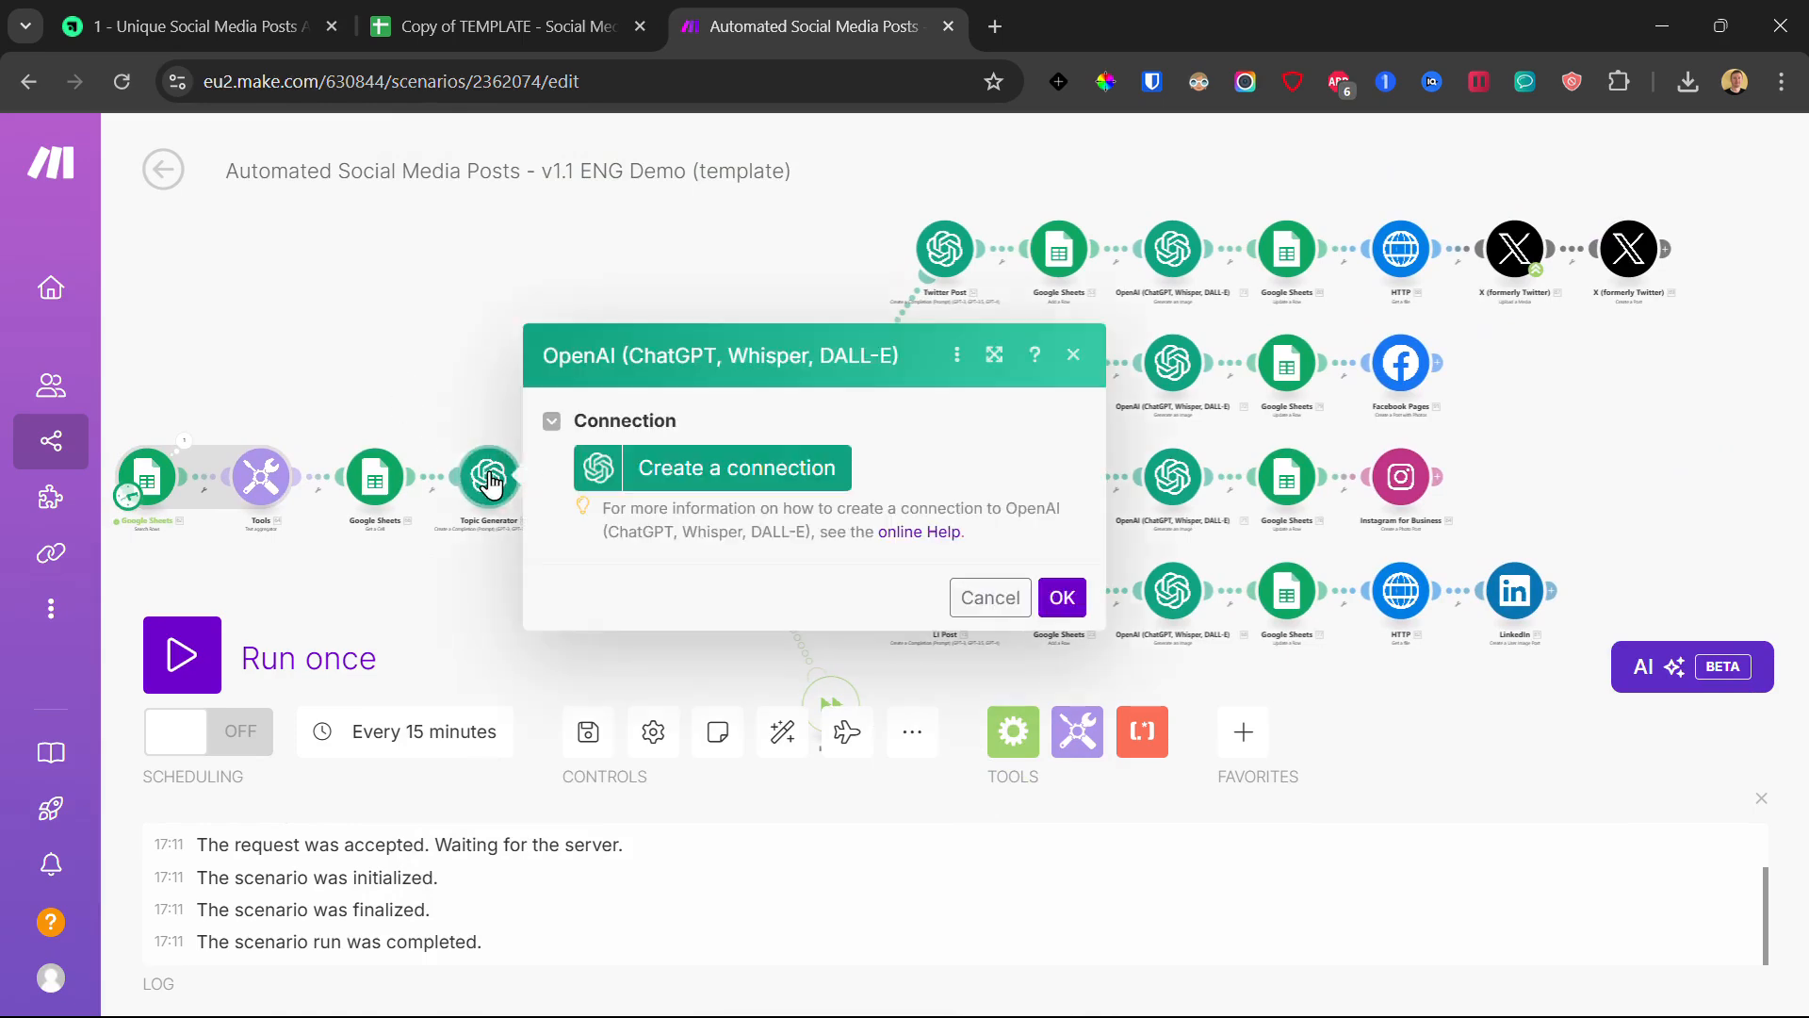
left_click(720, 476)
left_click_drag(984, 394, 1046, 396)
left_click_drag(992, 532, 1103, 528)
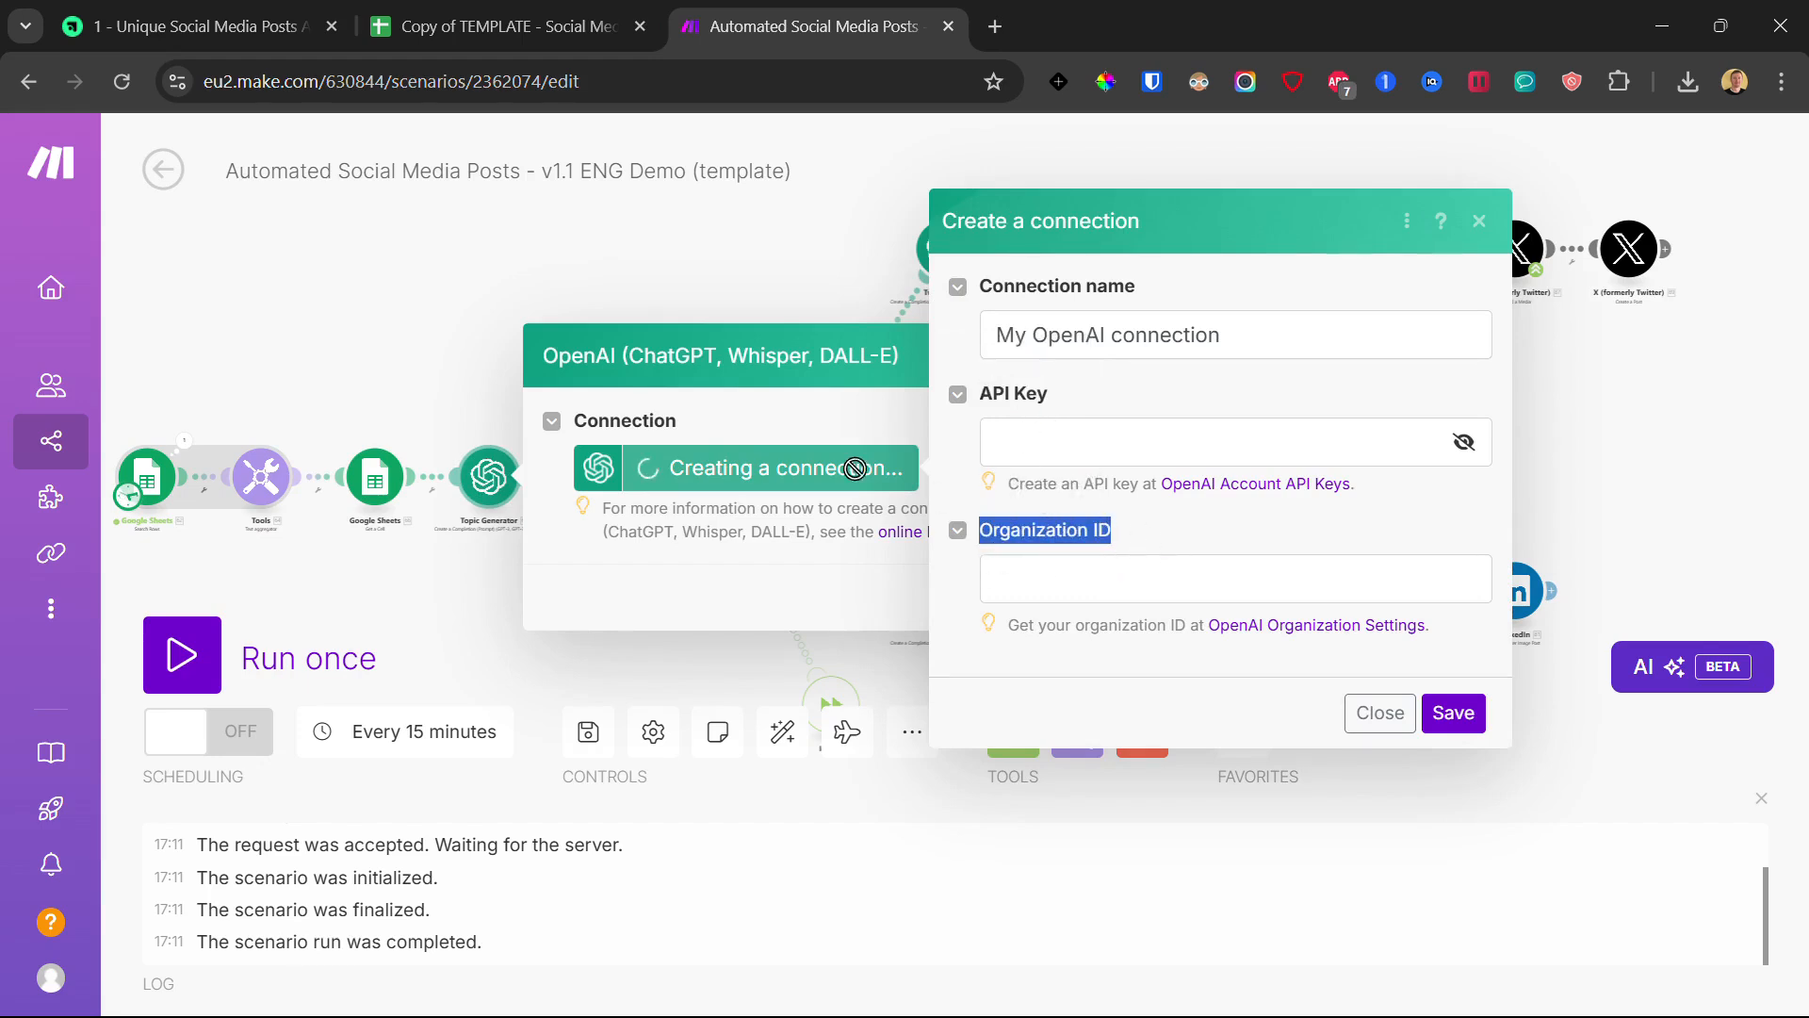
left_click(771, 415)
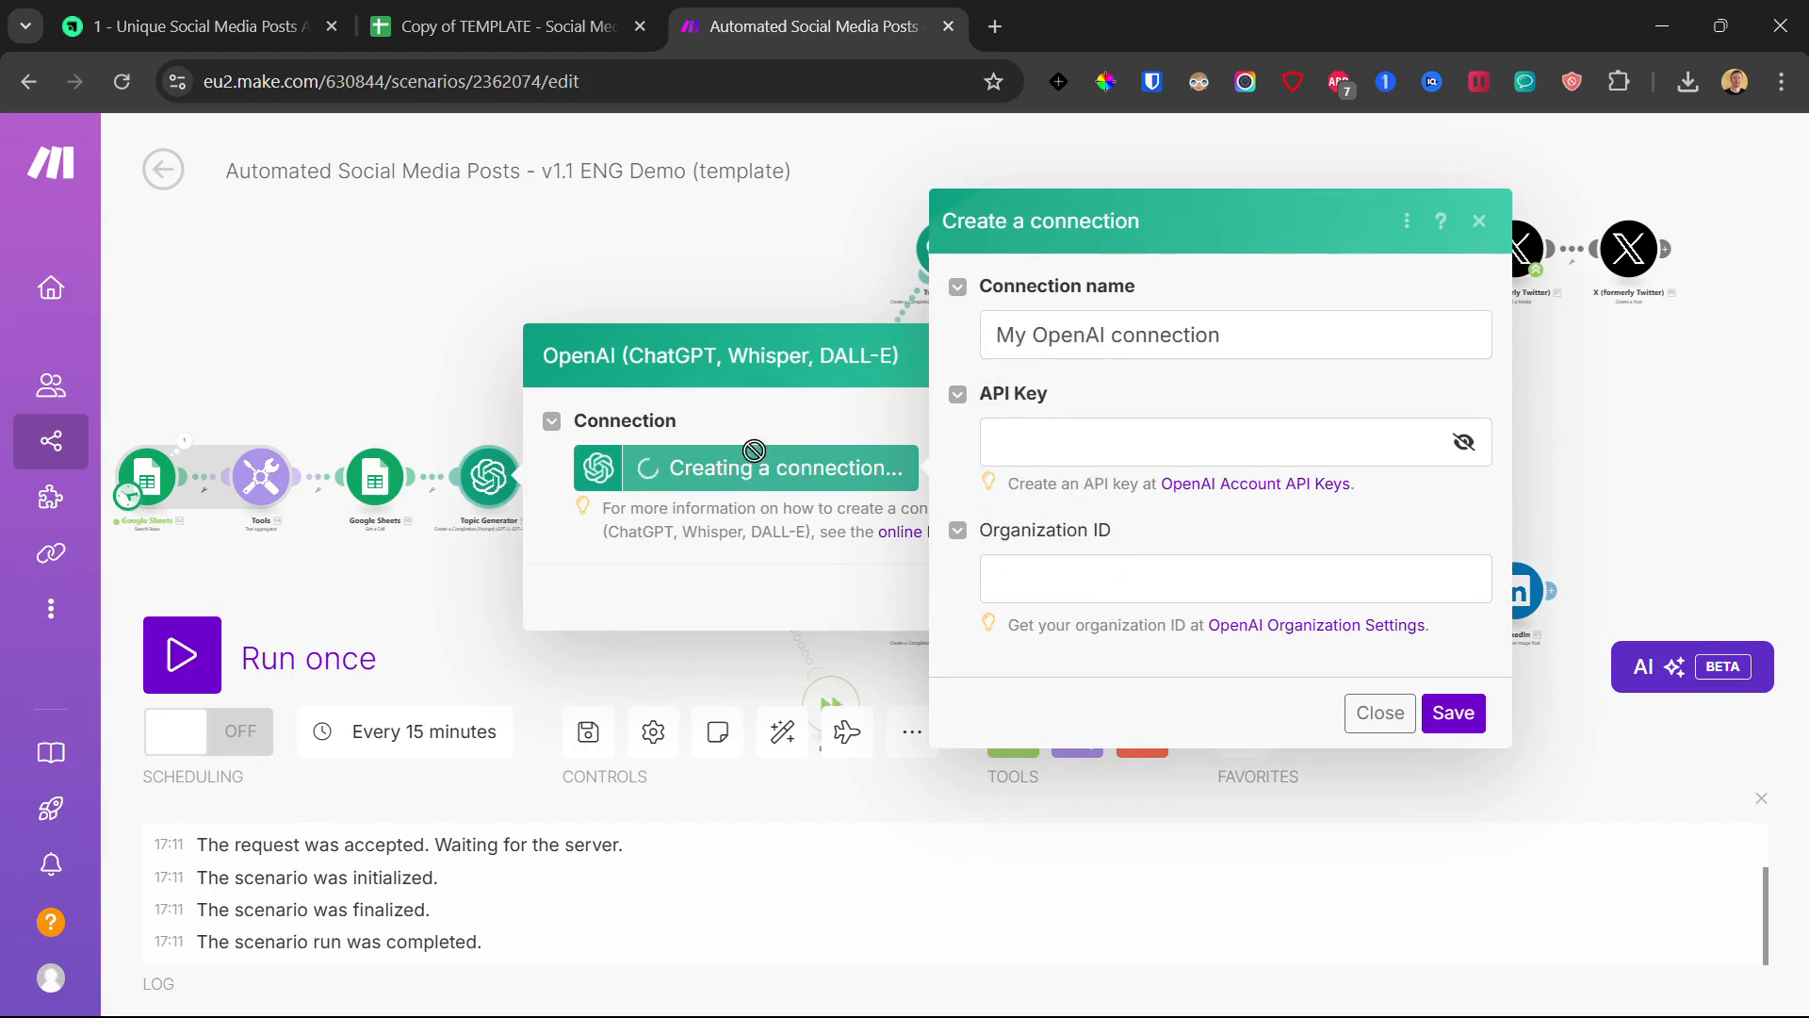
left_click(264, 11)
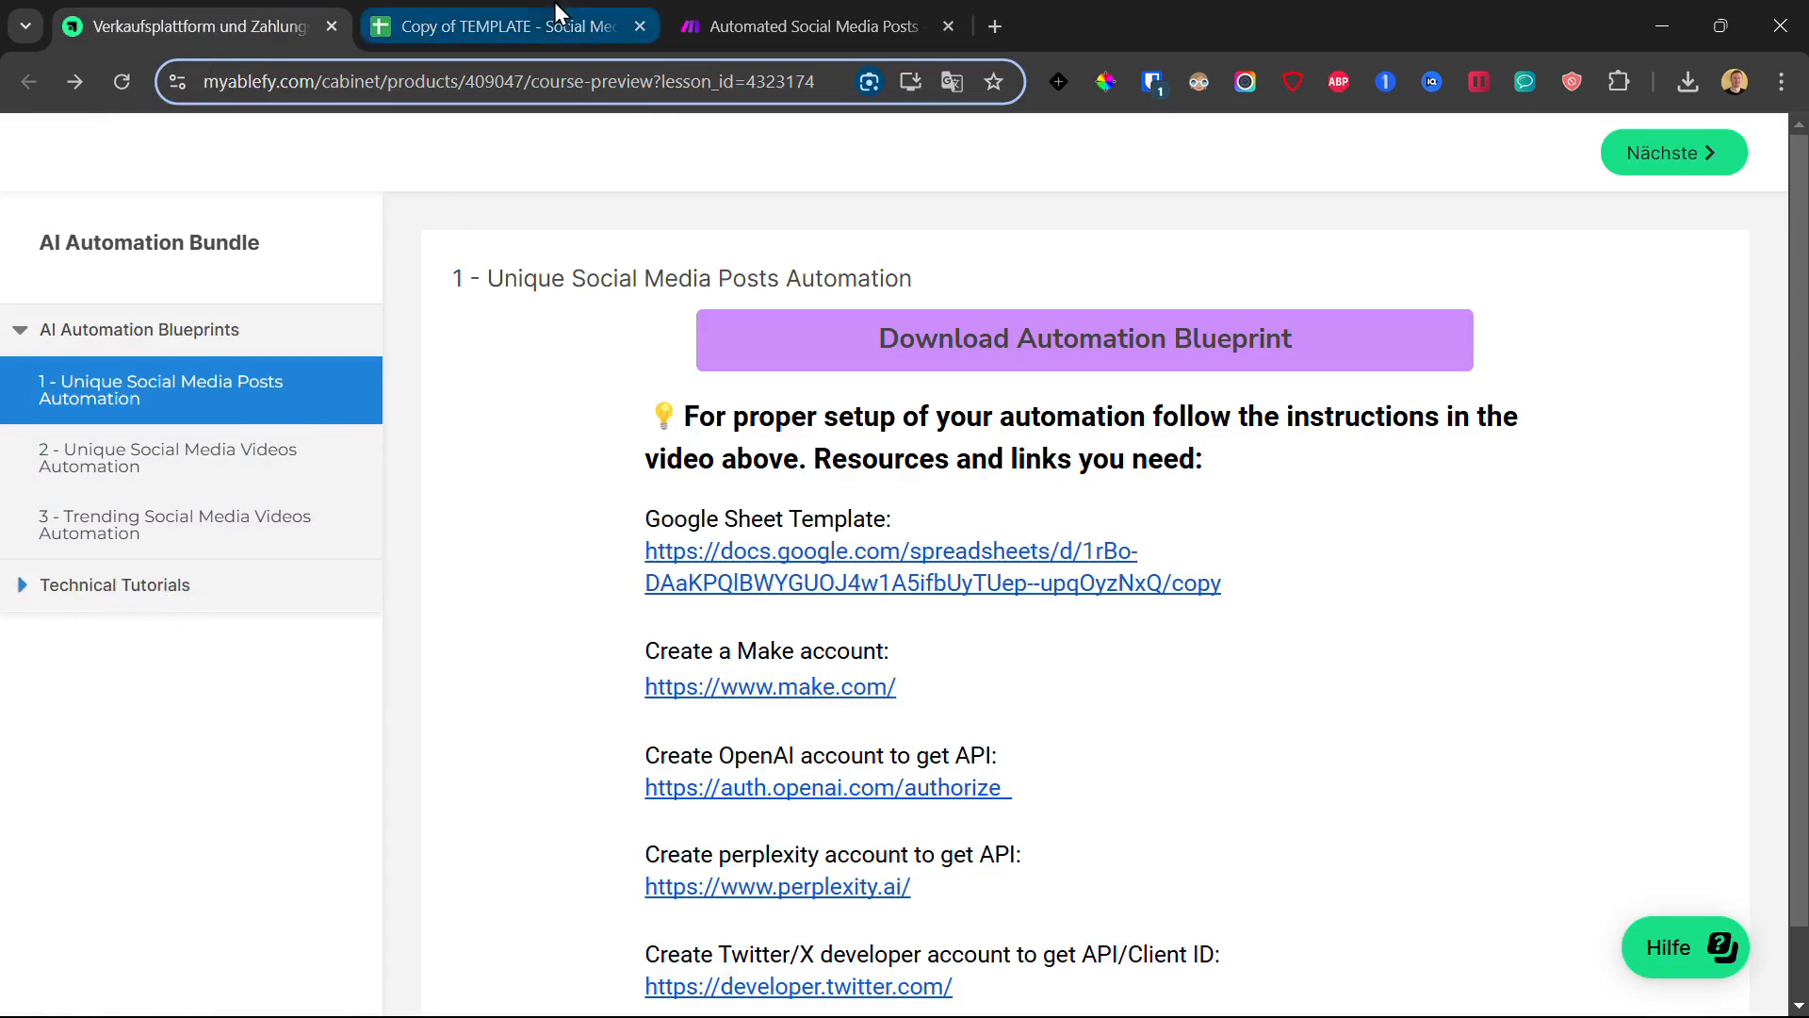
- Look over the copied template spreadsheet, then go back to Topic Generator using My OpenAI connection
left_click(526, 3)
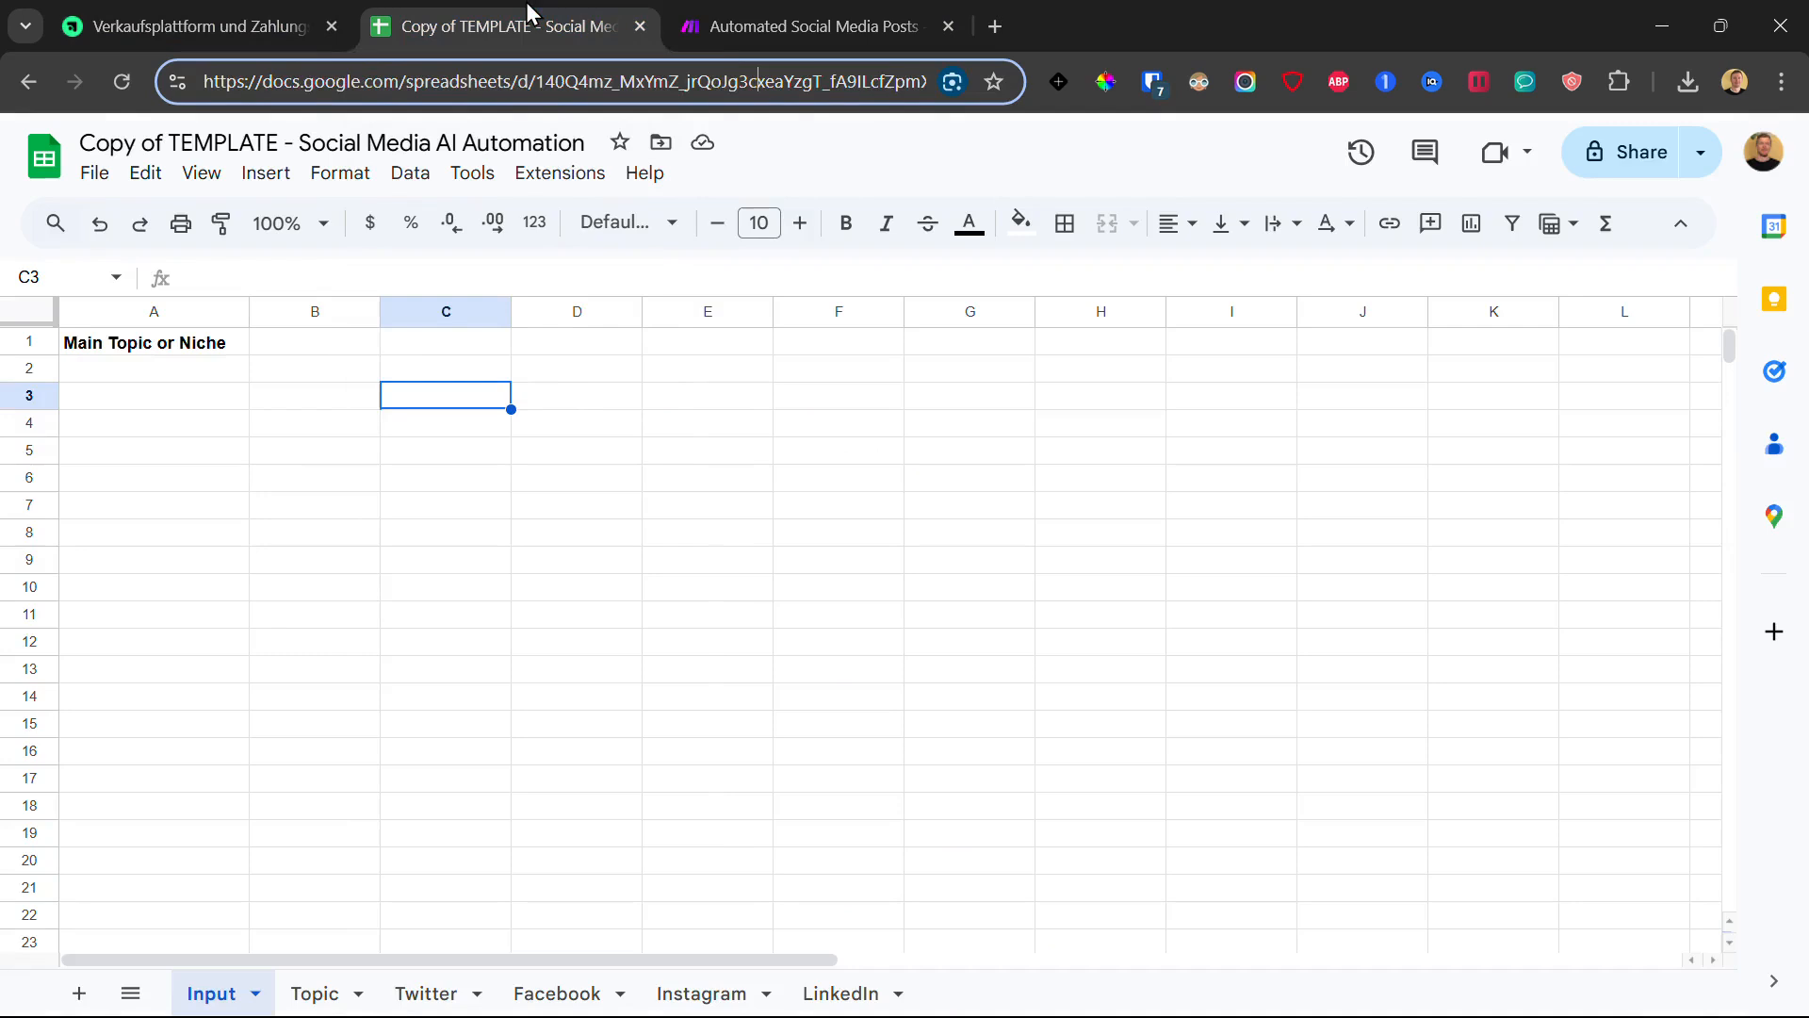
left_click(692, 13)
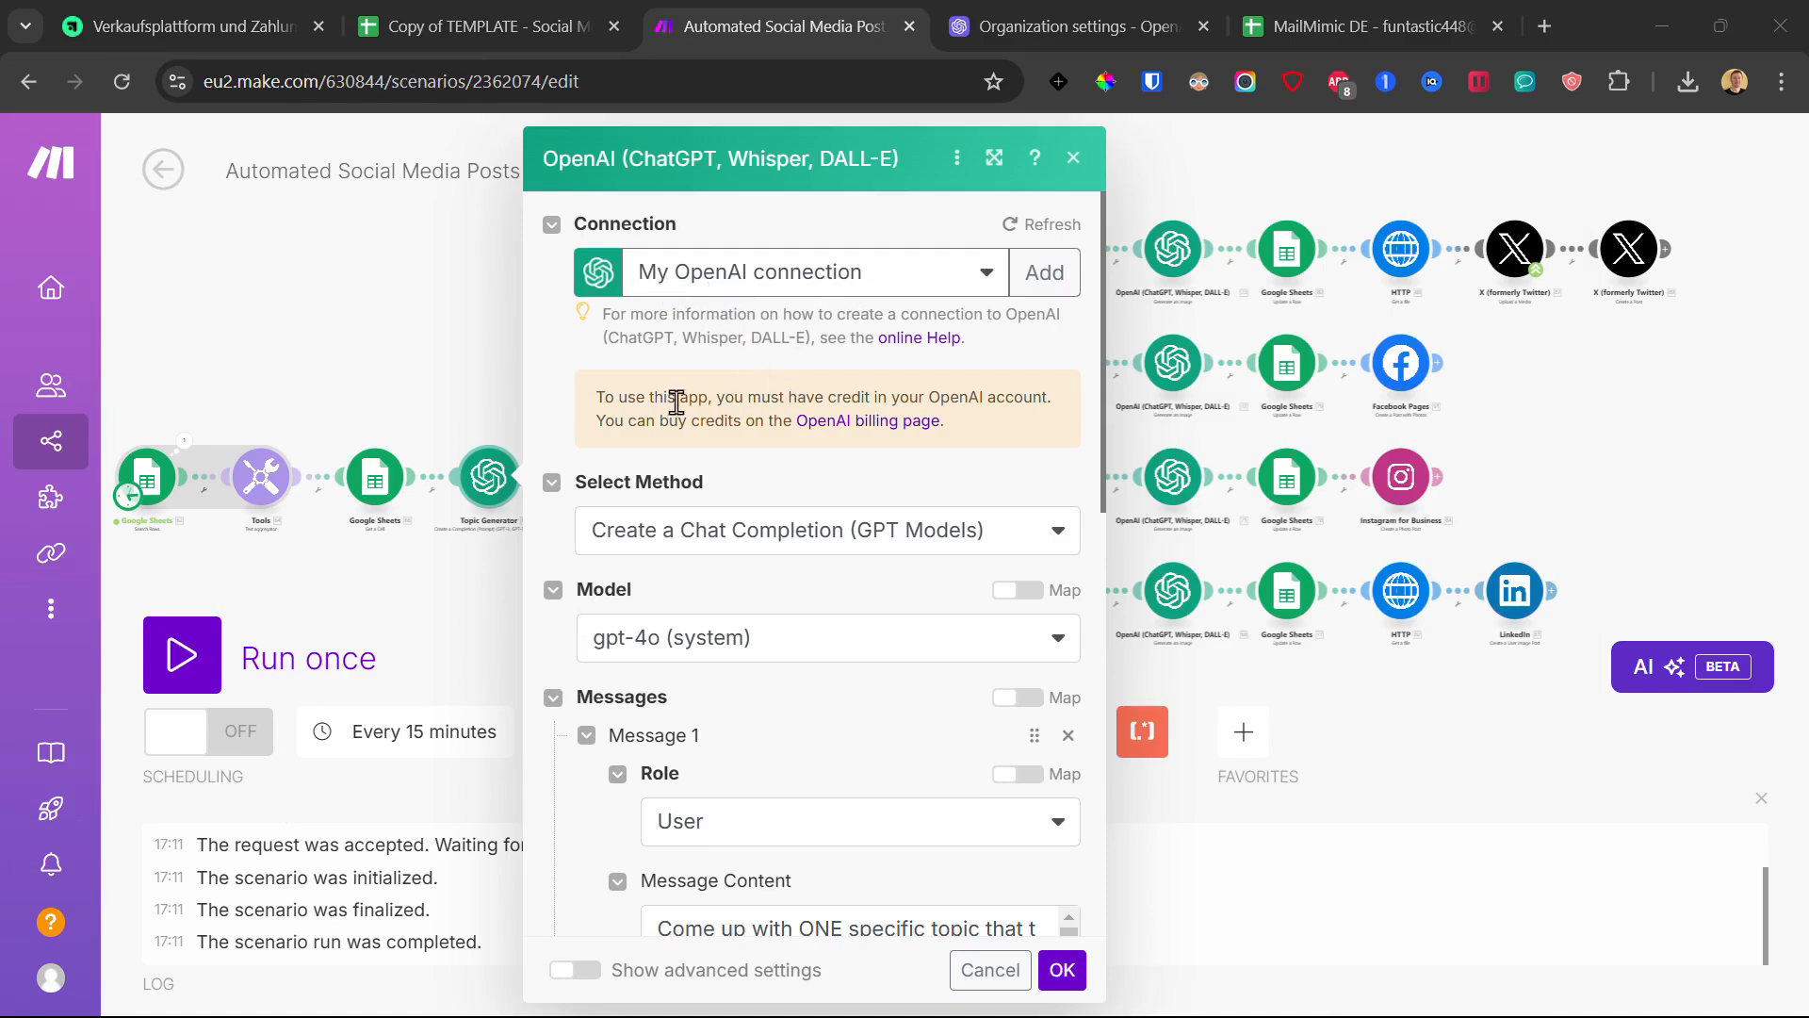
- Read through the Topic Generator's Message Content, close it, and open the following Google Sheets module
scroll(596, 422, "down", 10)
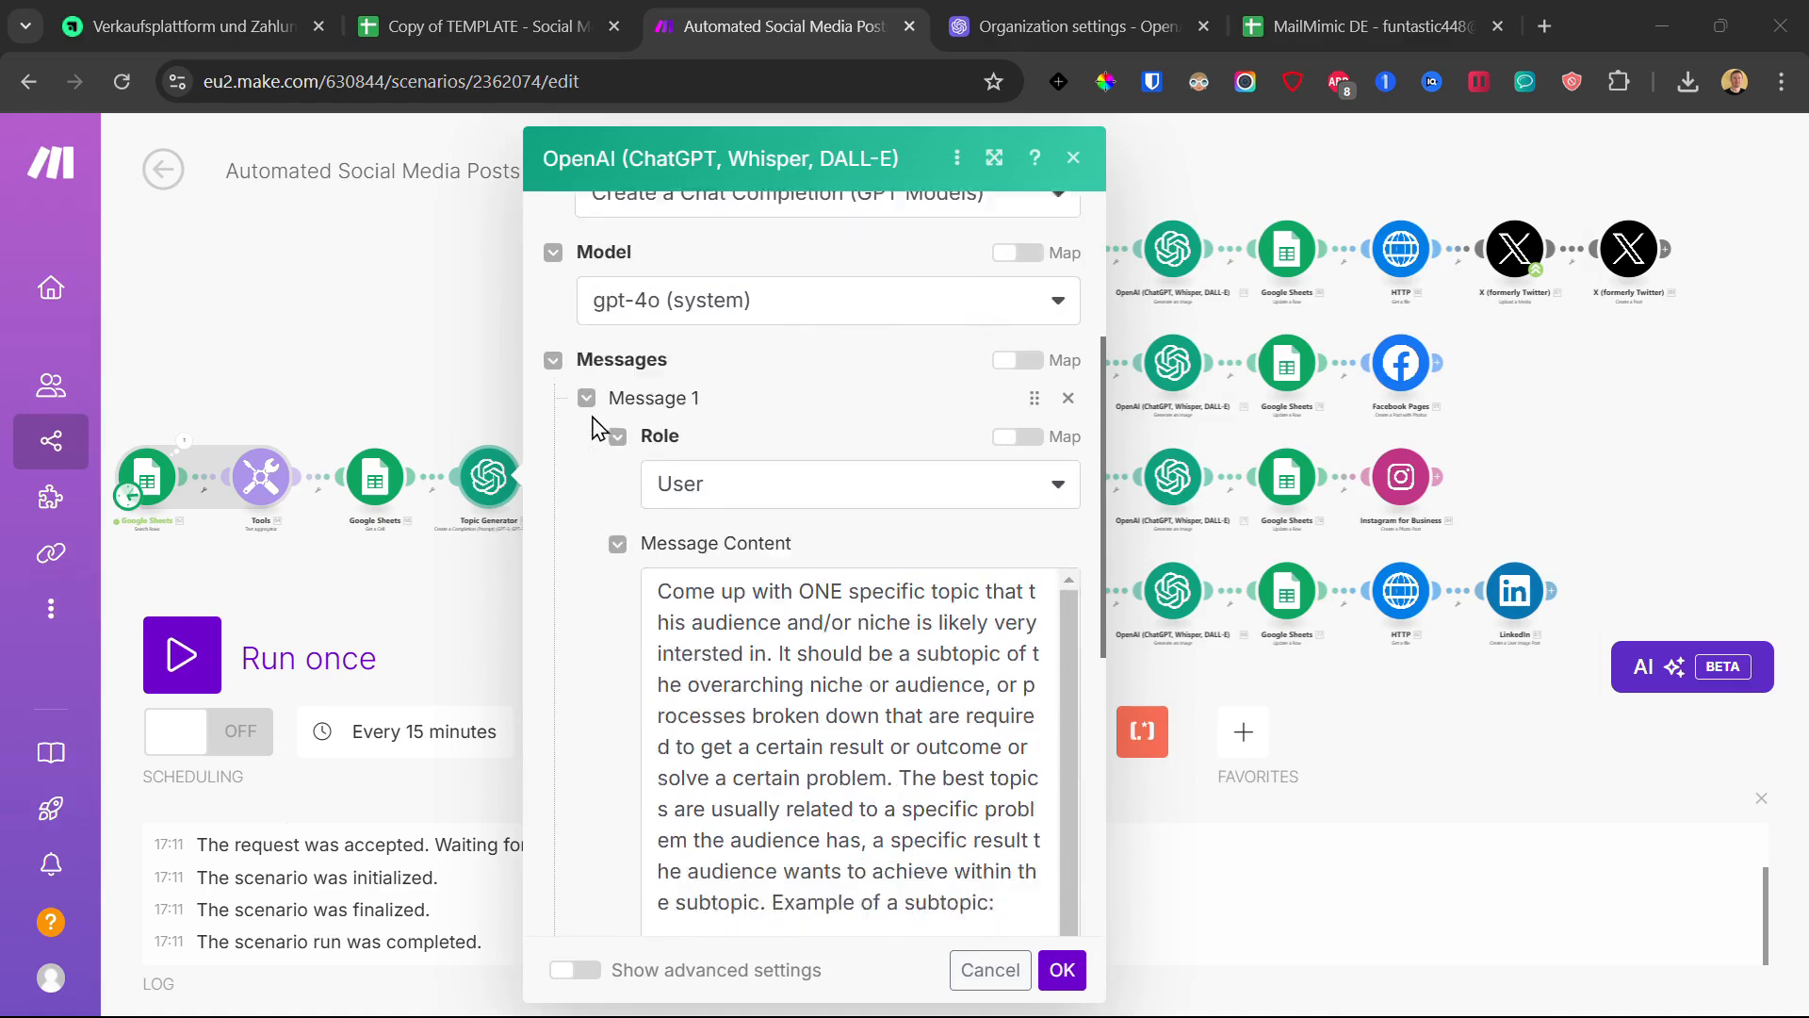
scroll(719, 509, "down", 1)
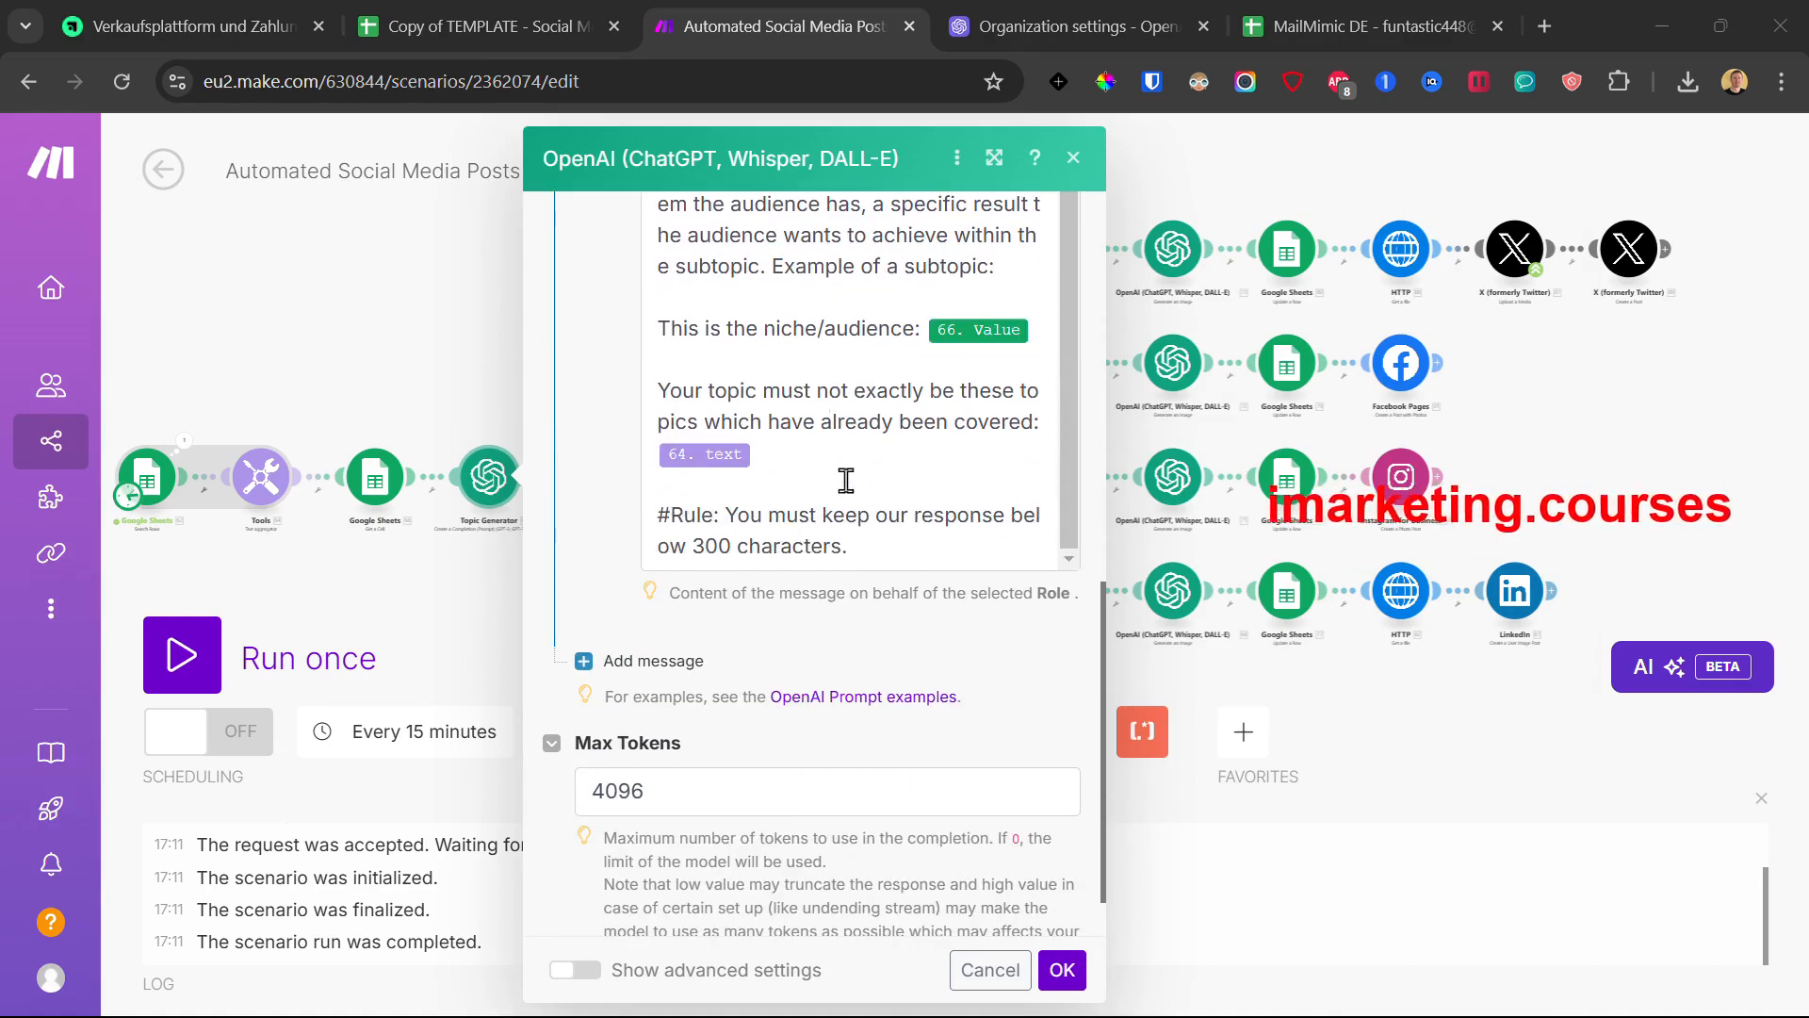
left_click(1062, 970)
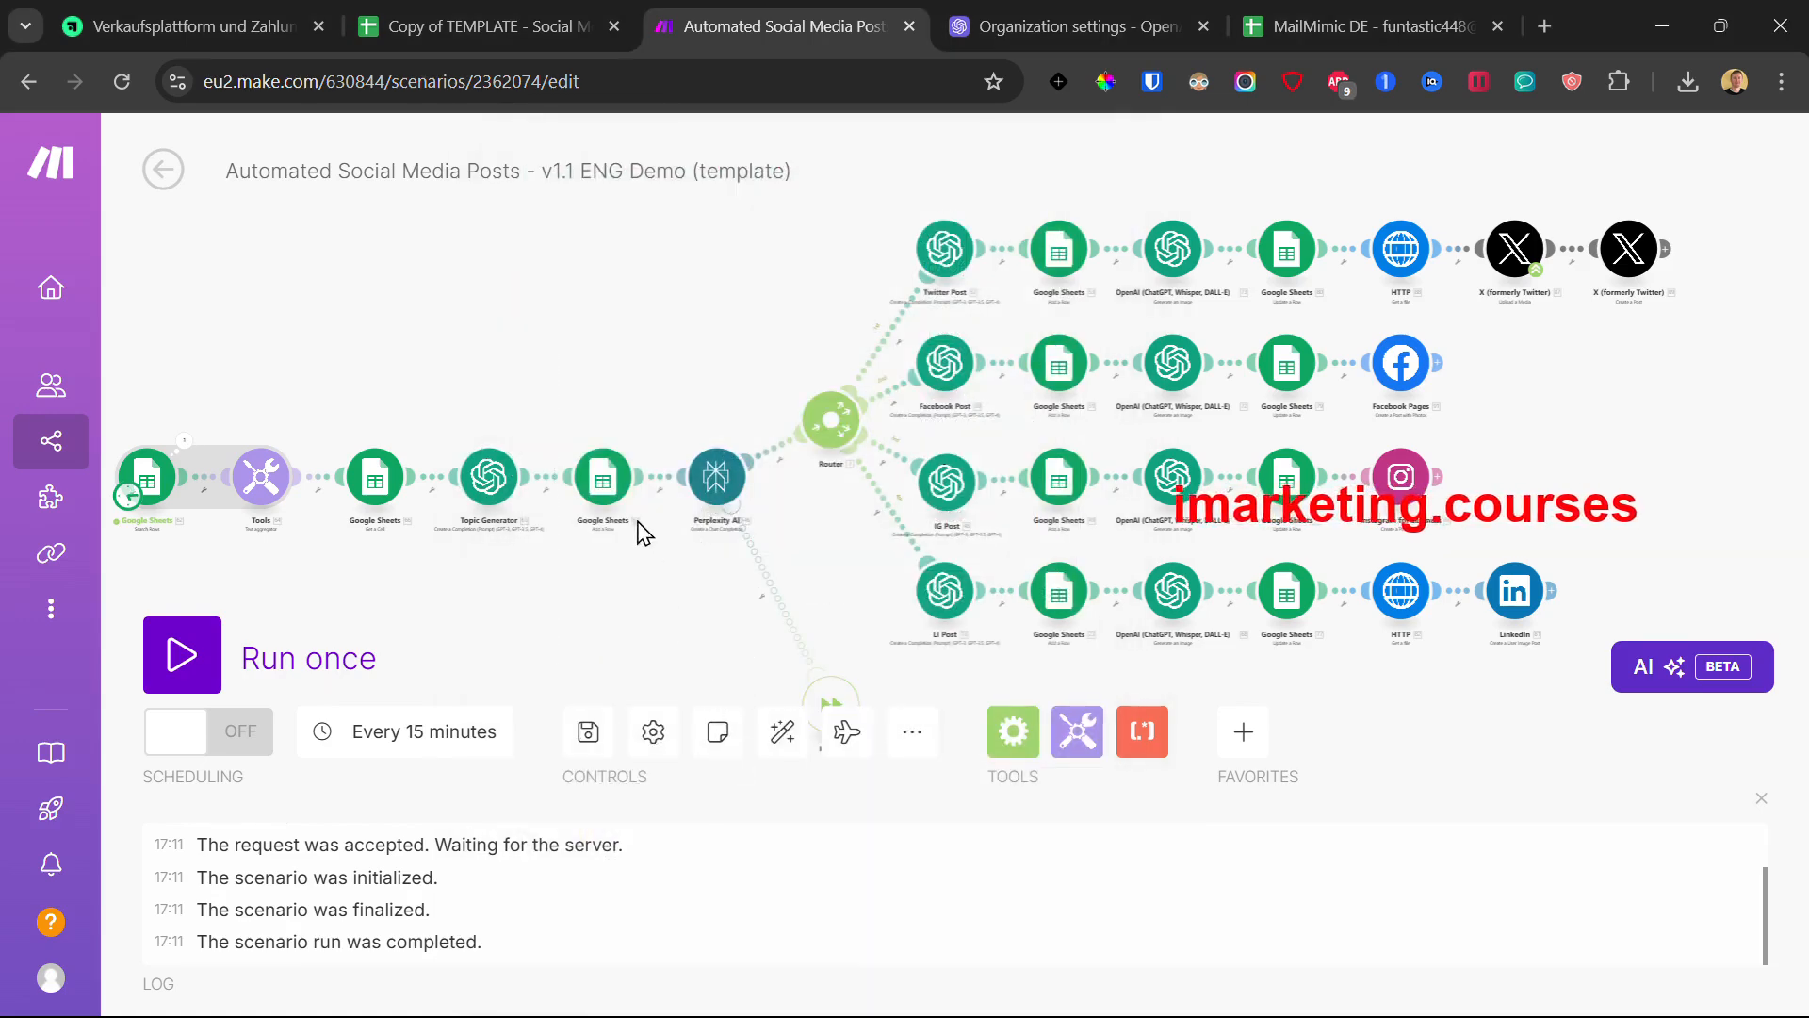
left_click(604, 480)
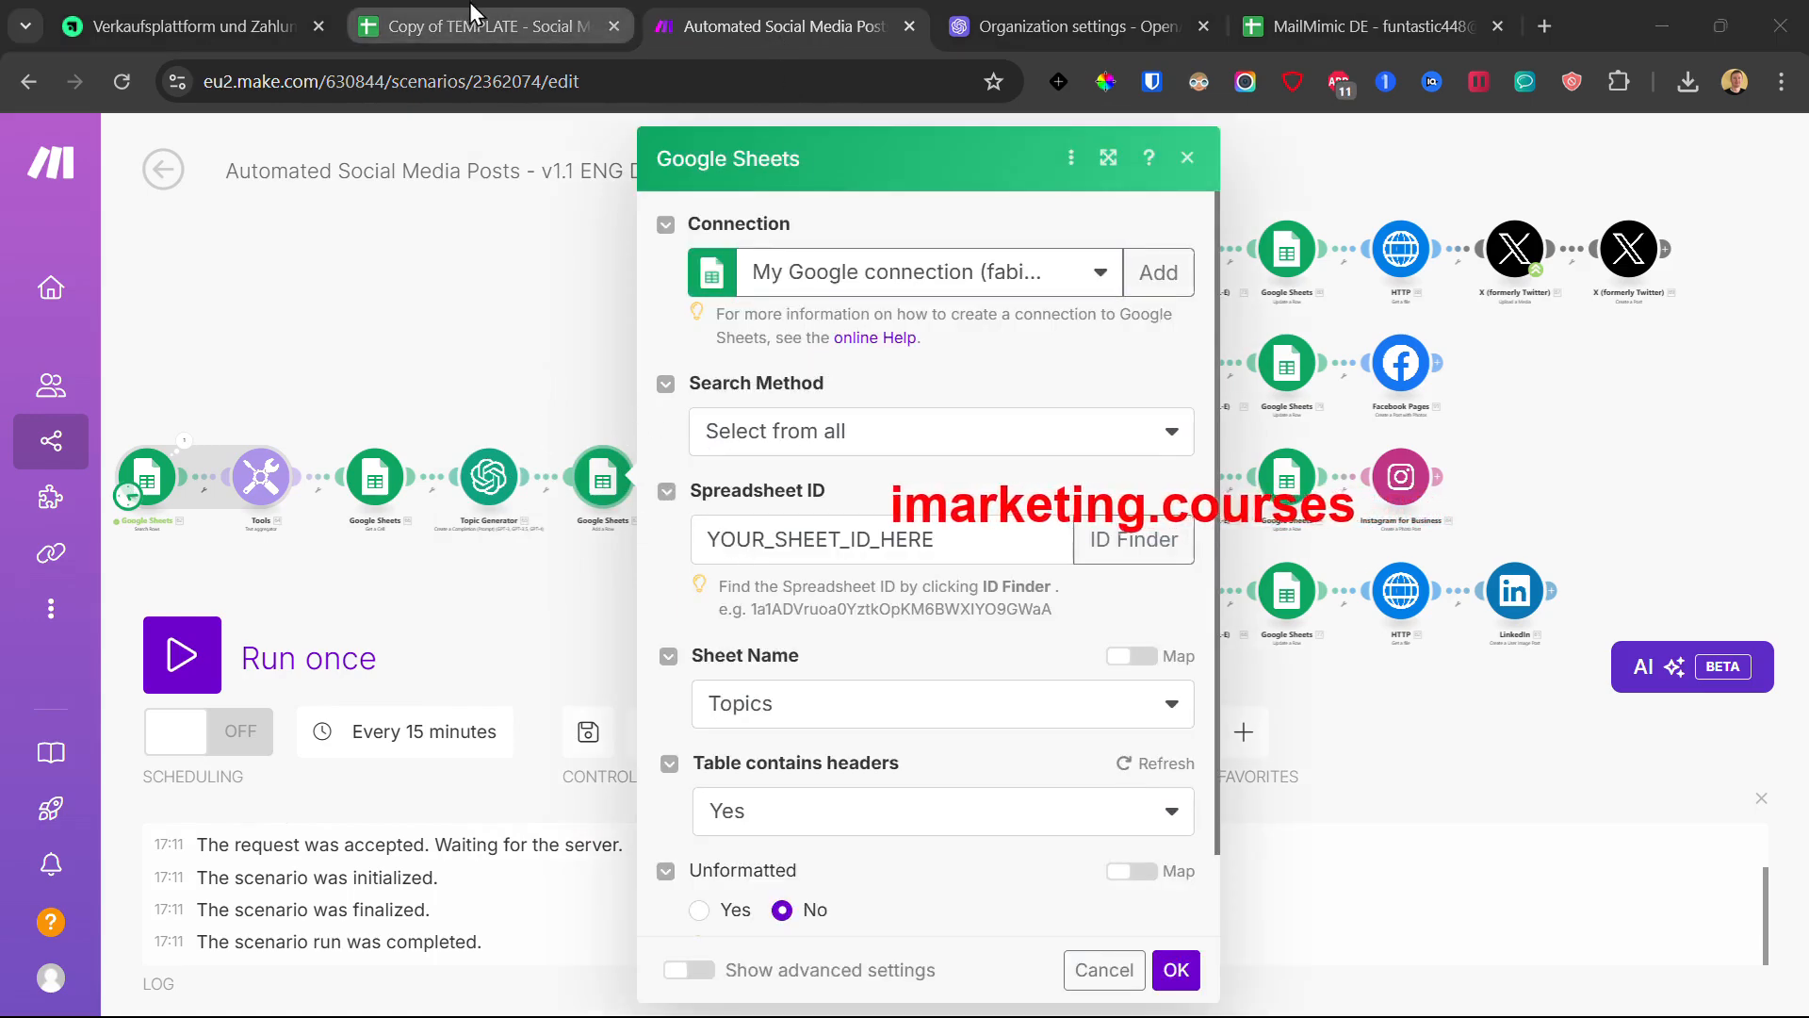
- Copy the spreadsheet ID from the copied template spreadsheet's web address
left_click(473, 36)
left_click_drag(536, 82, 863, 85)
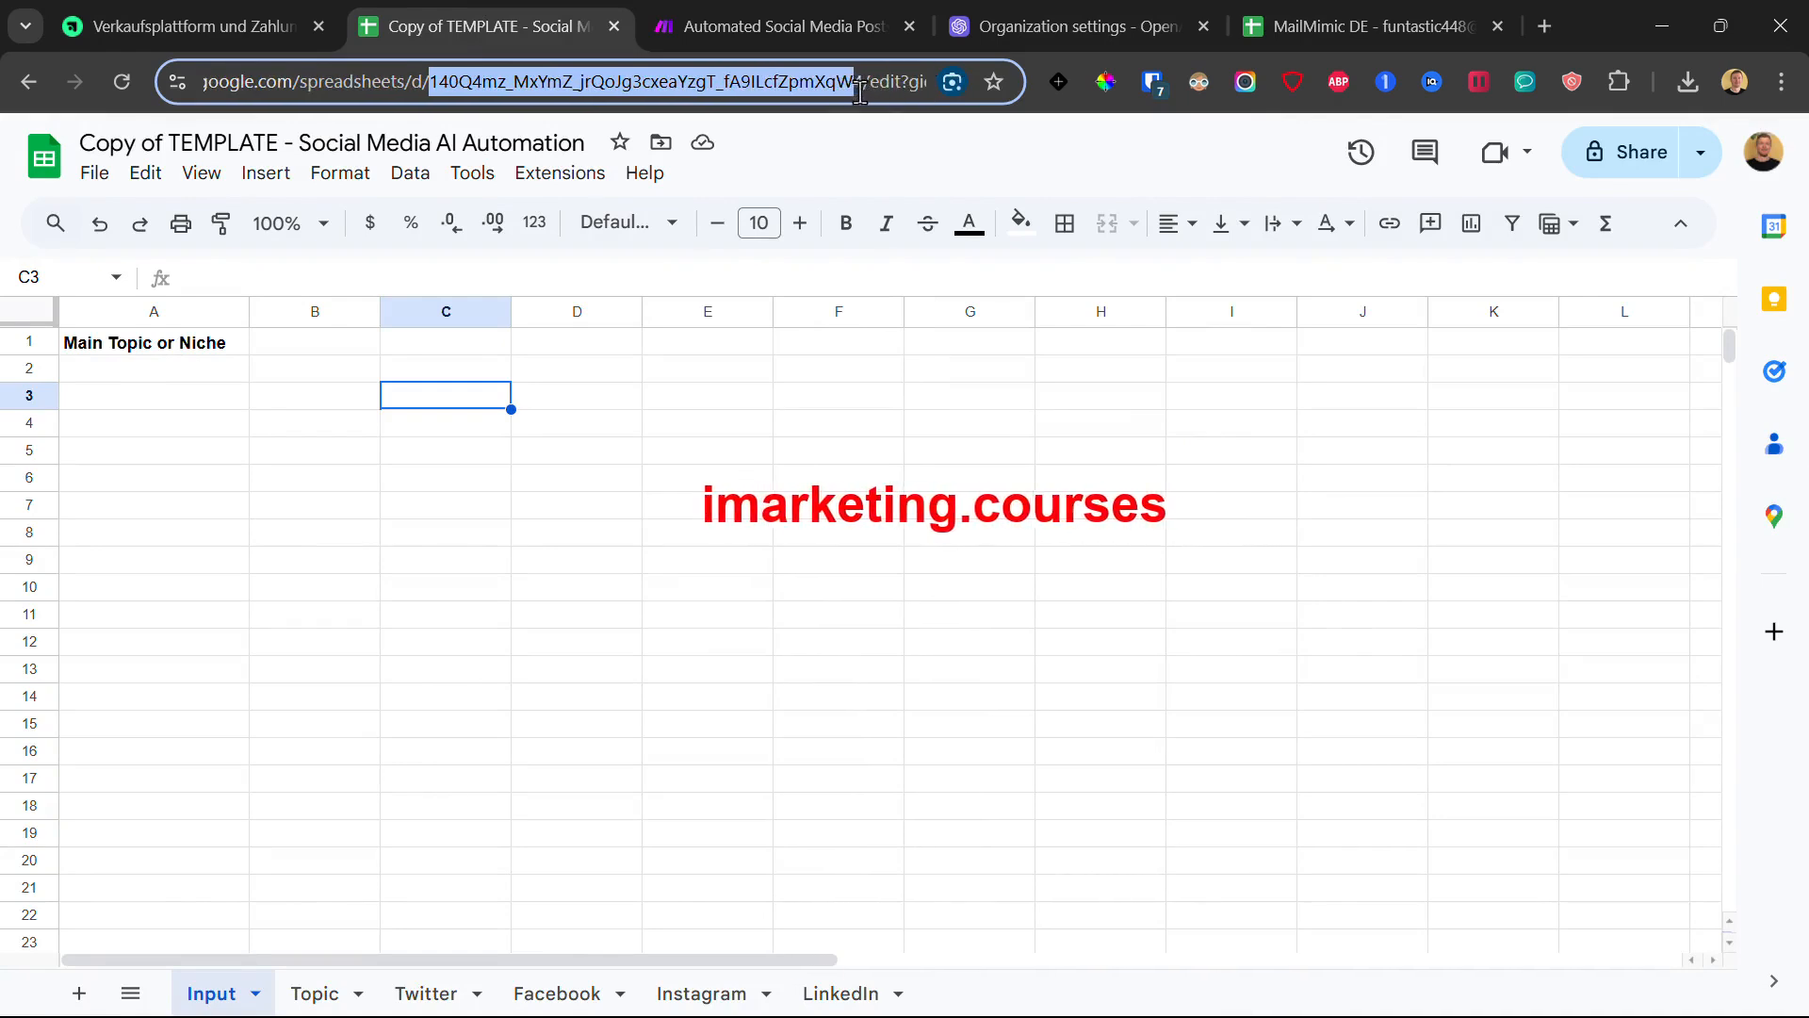
right_click(768, 89)
left_click(810, 311)
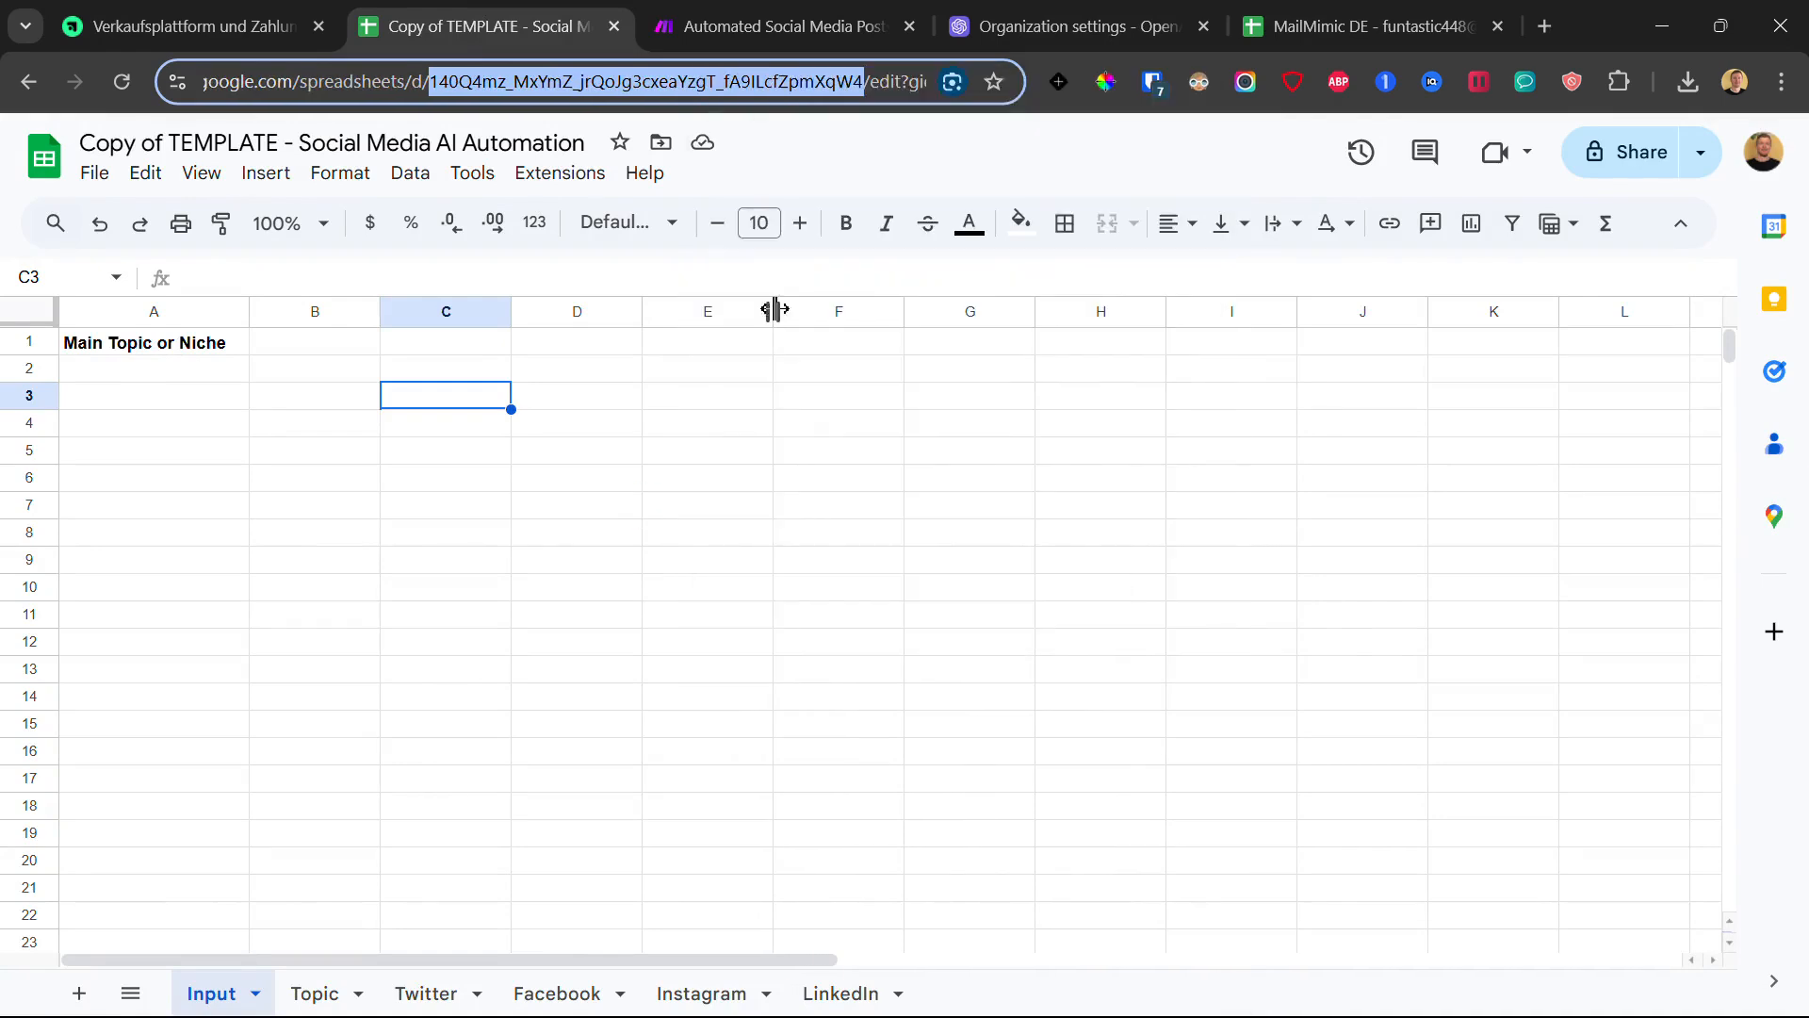
- Paste that ID into the Google Sheets module's Spreadsheet ID and choose the Topic sheet
left_click(725, 8)
double_click(858, 538)
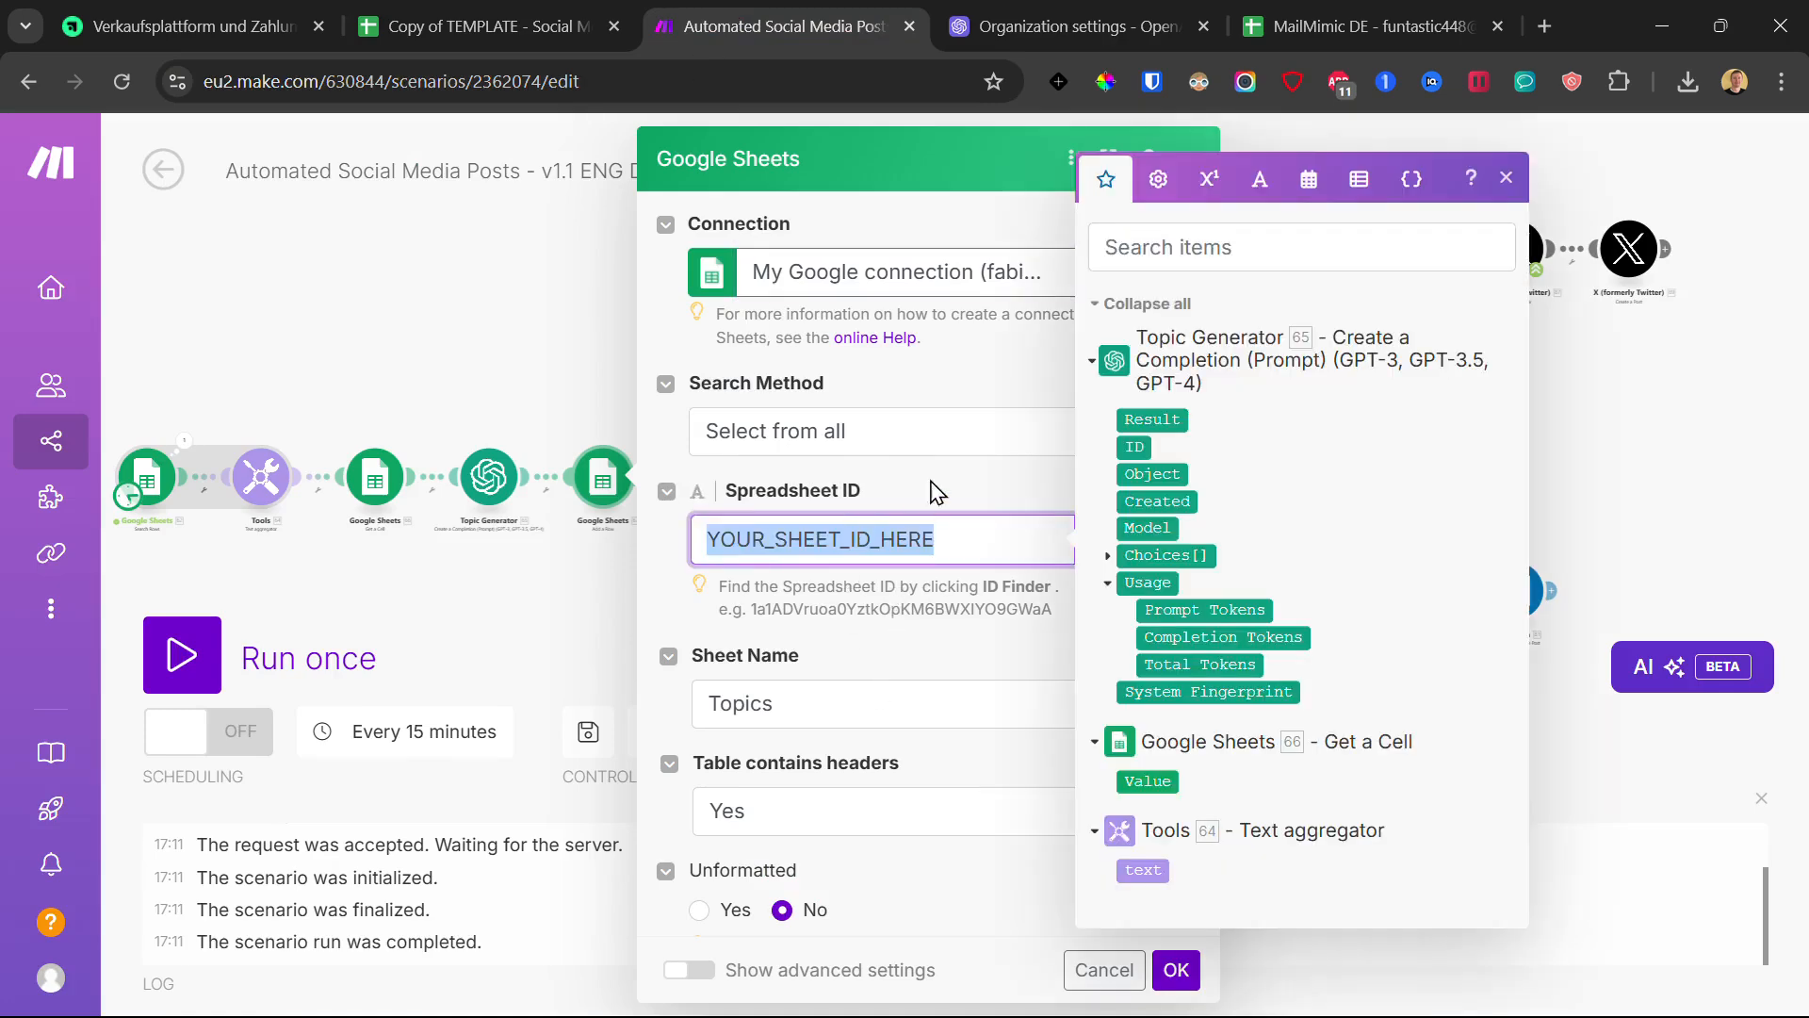
key("ctrl+v")
left_click(819, 733)
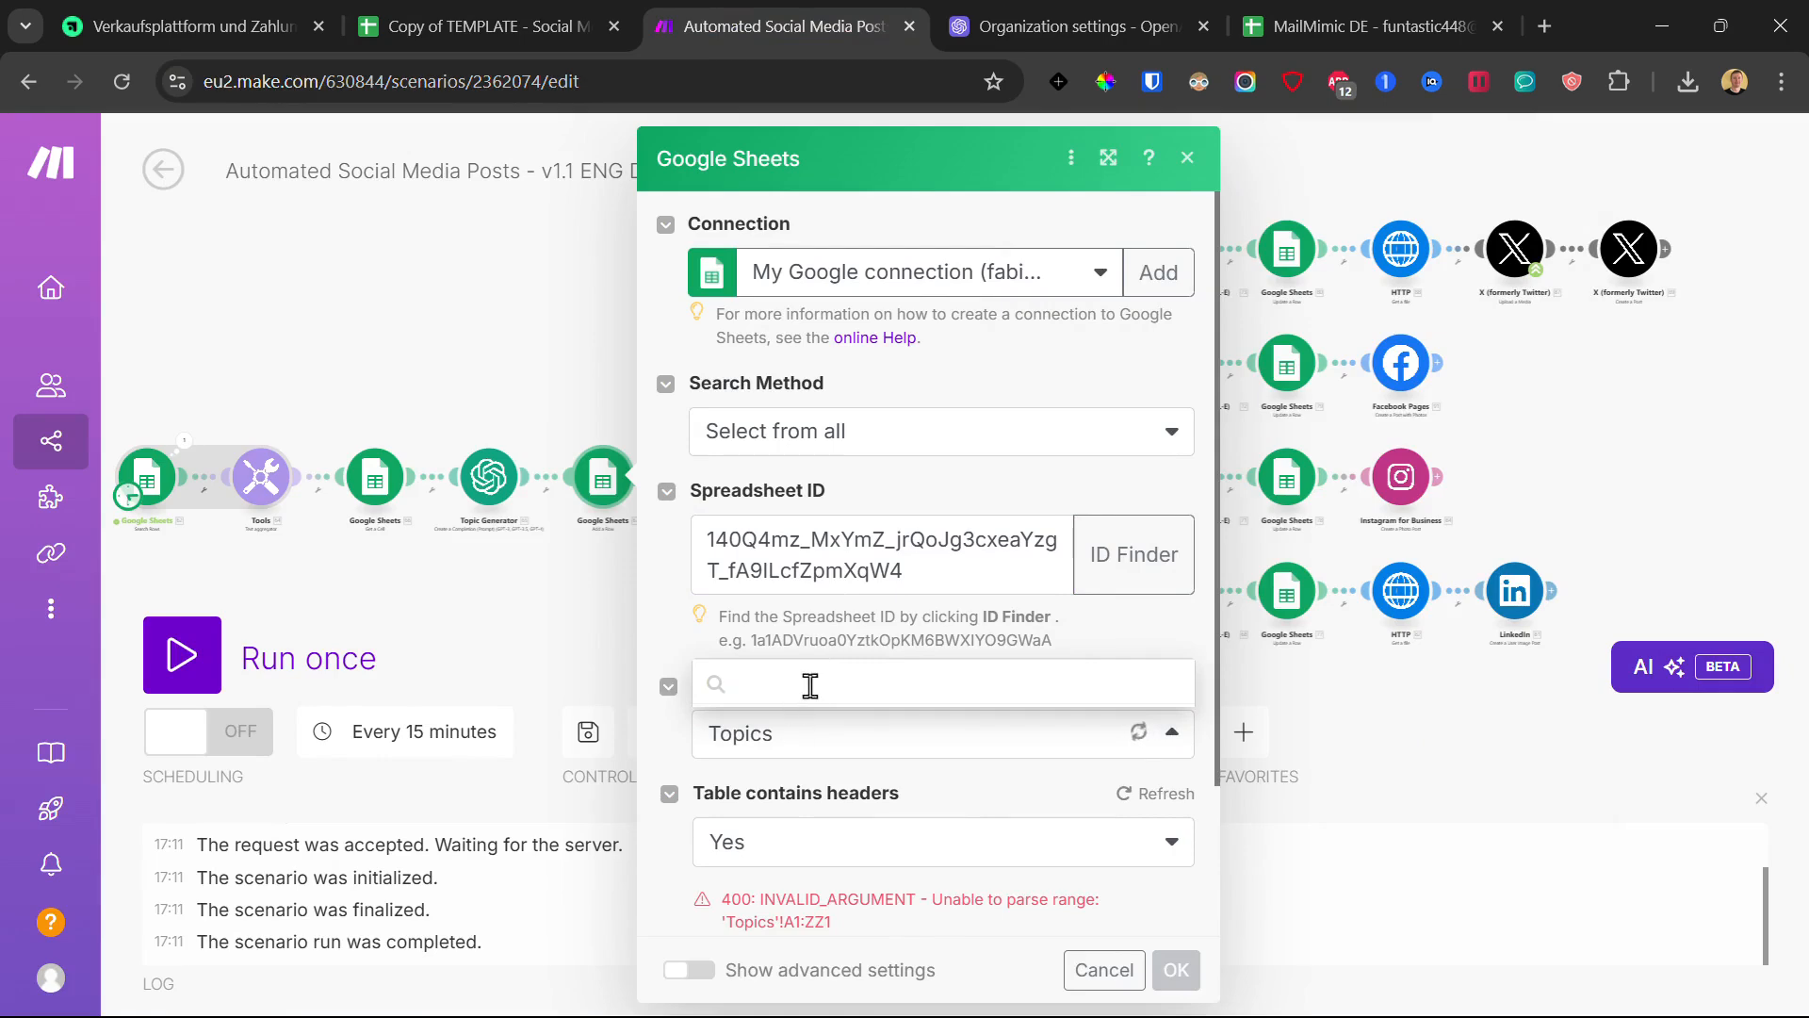
left_click(818, 608)
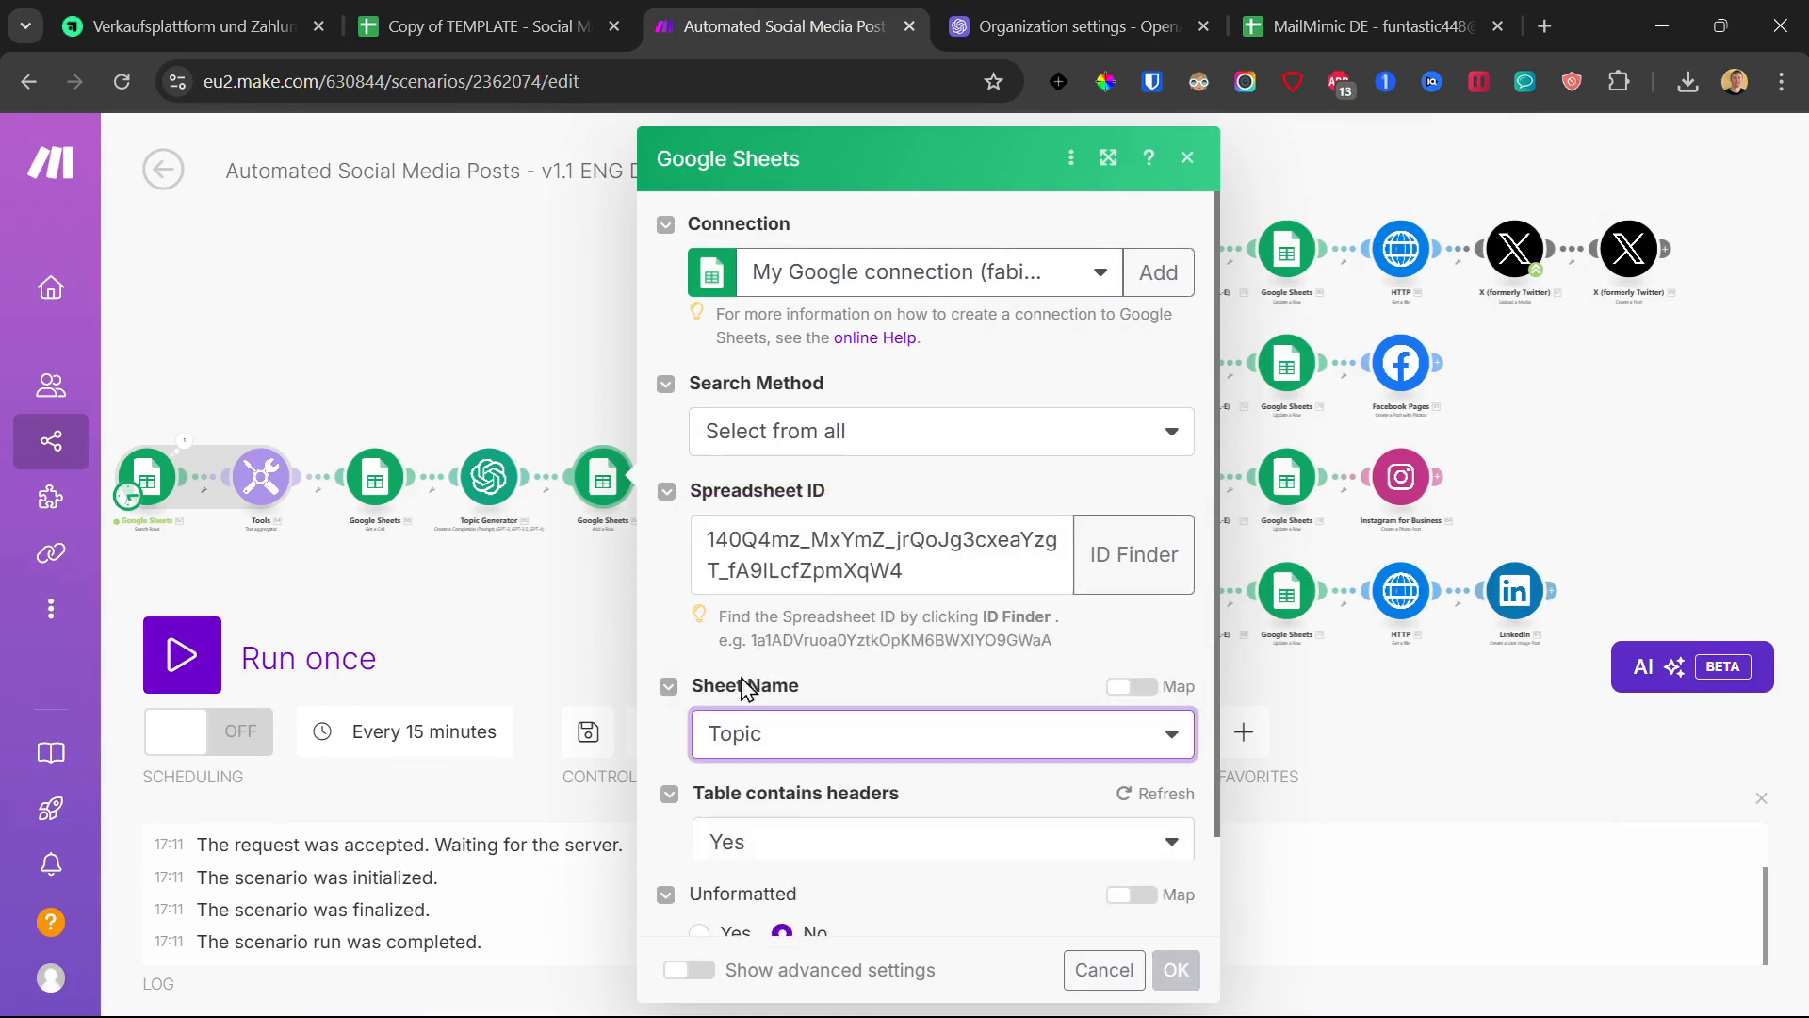
scroll(787, 711, "down", 2)
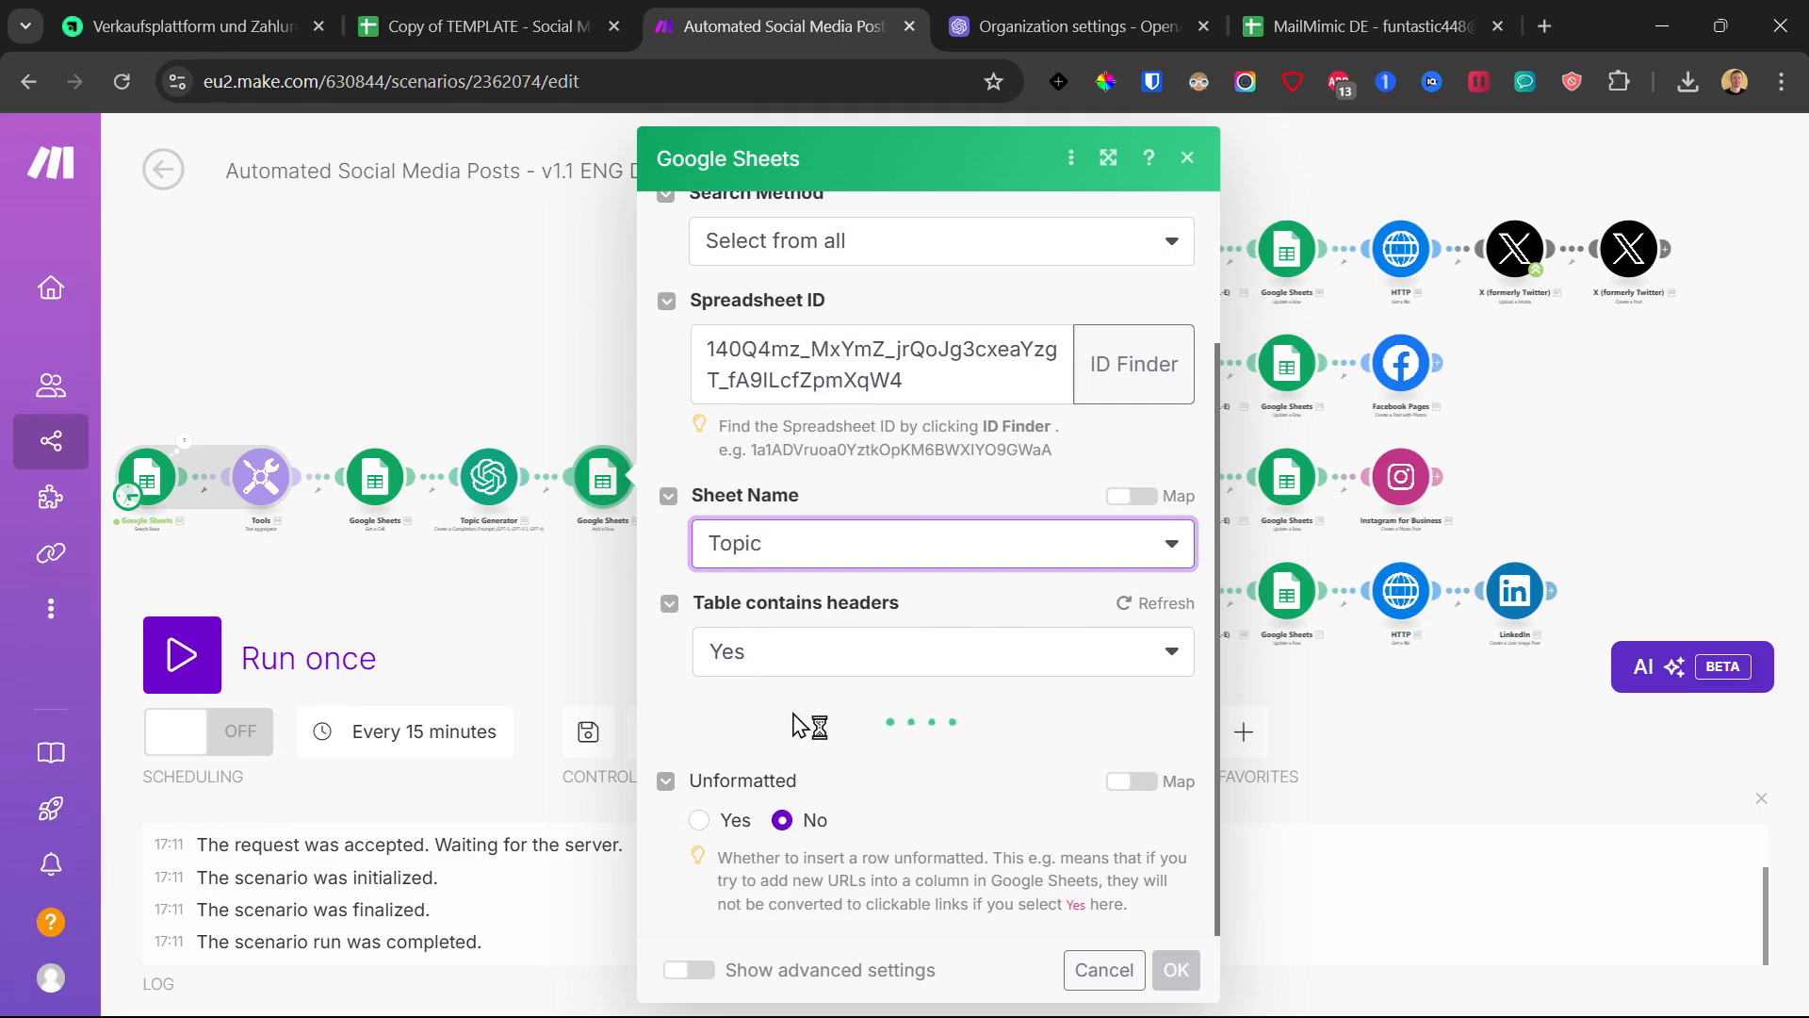
scroll(796, 716, "down", 10)
scroll(796, 716, "up", 12)
scroll(796, 714, "down", 8)
scroll(799, 714, "up", 5)
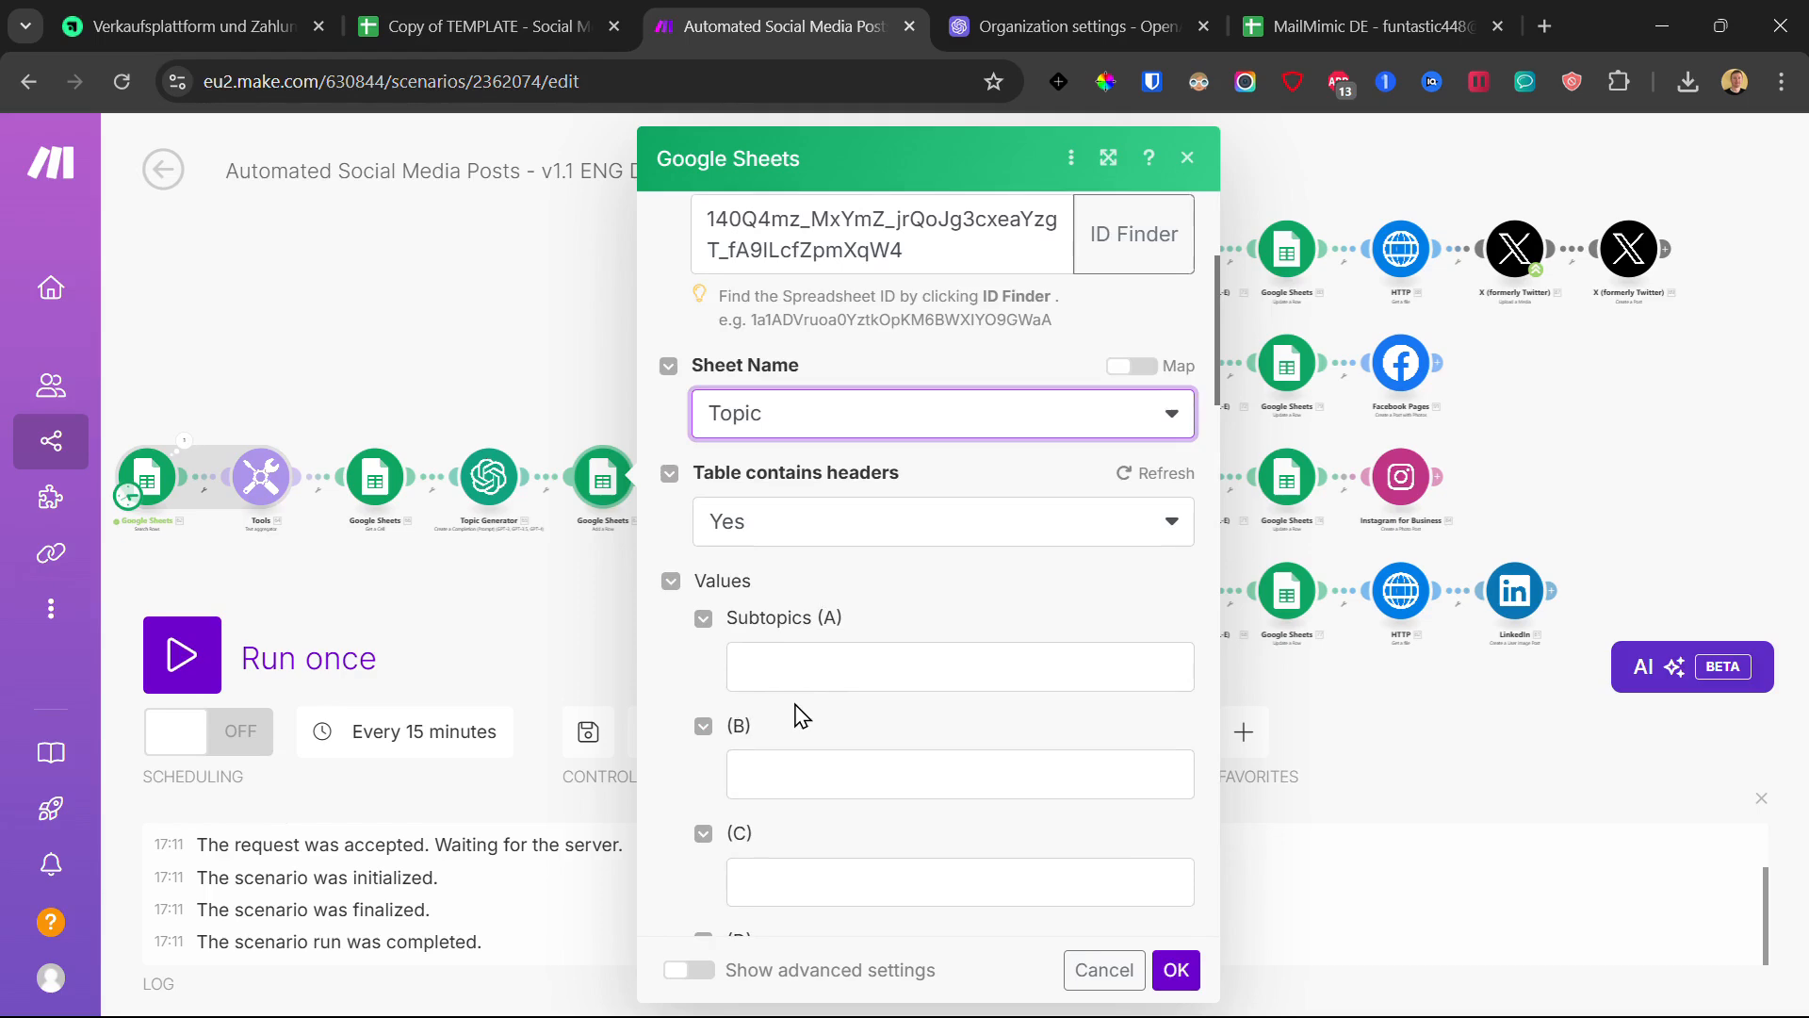
scroll(796, 718, "up", 3)
scroll(796, 716, "down", 10)
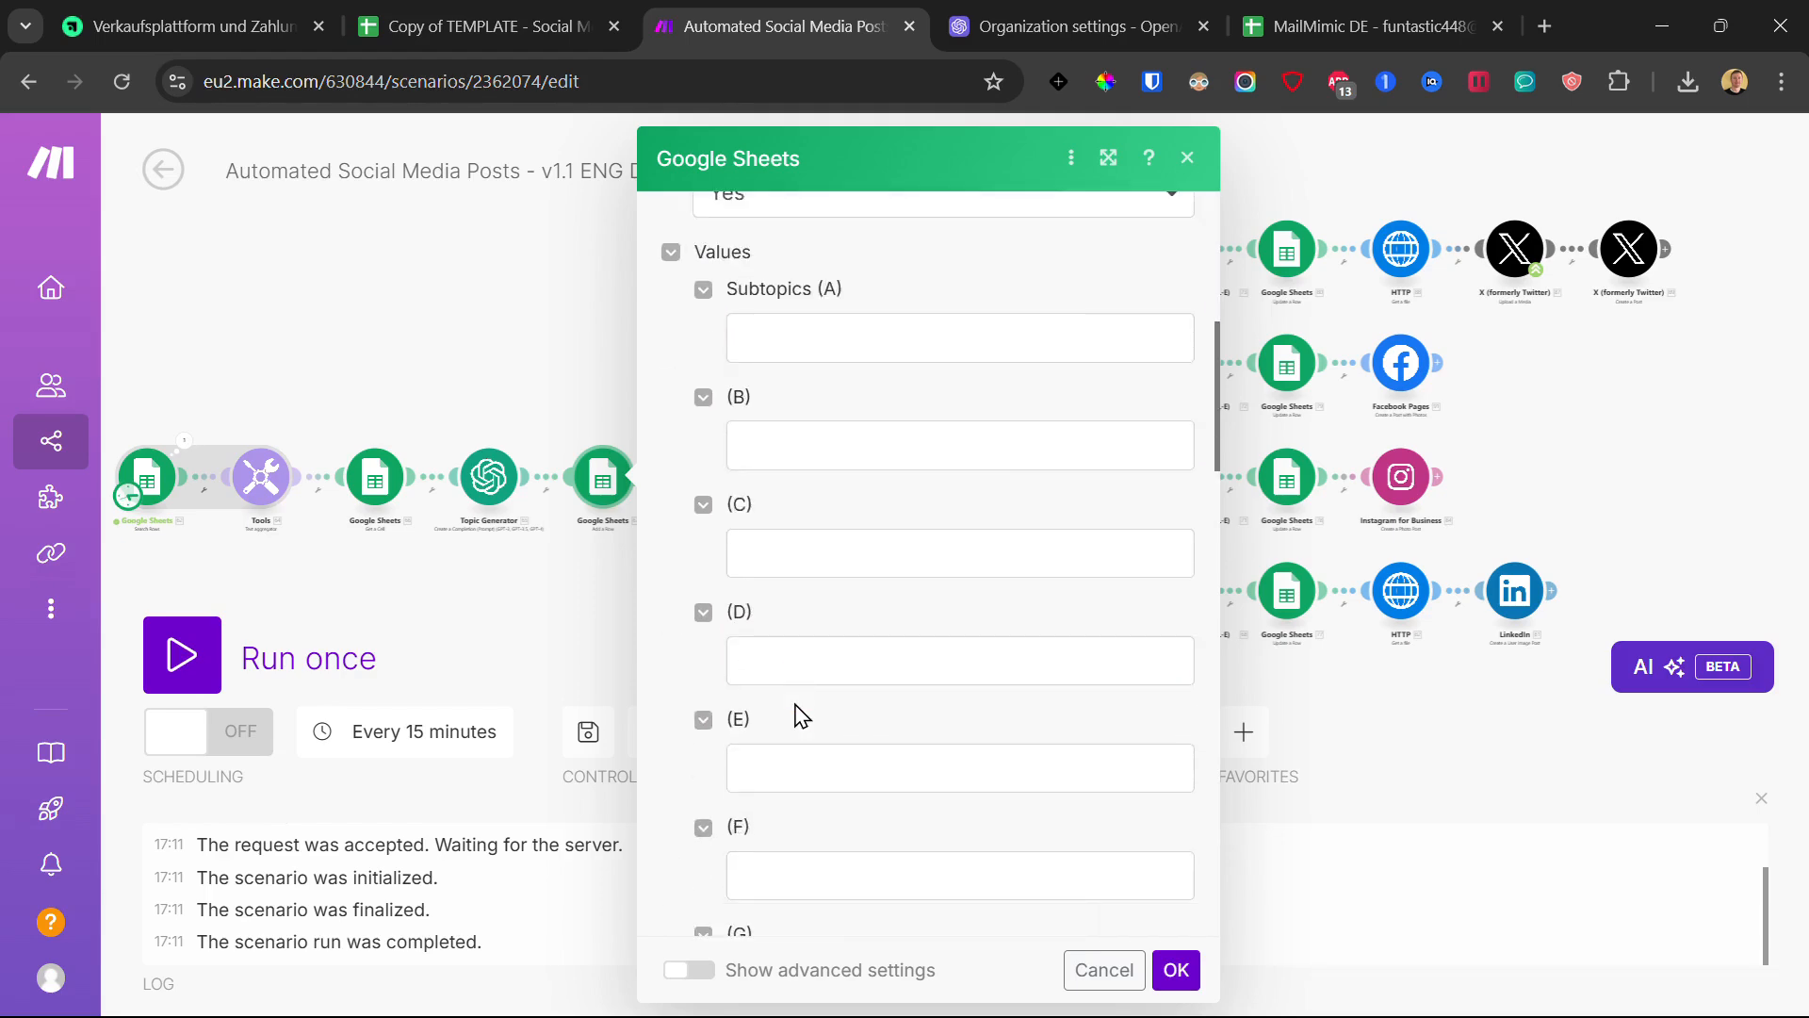
scroll(793, 700, "down", 1)
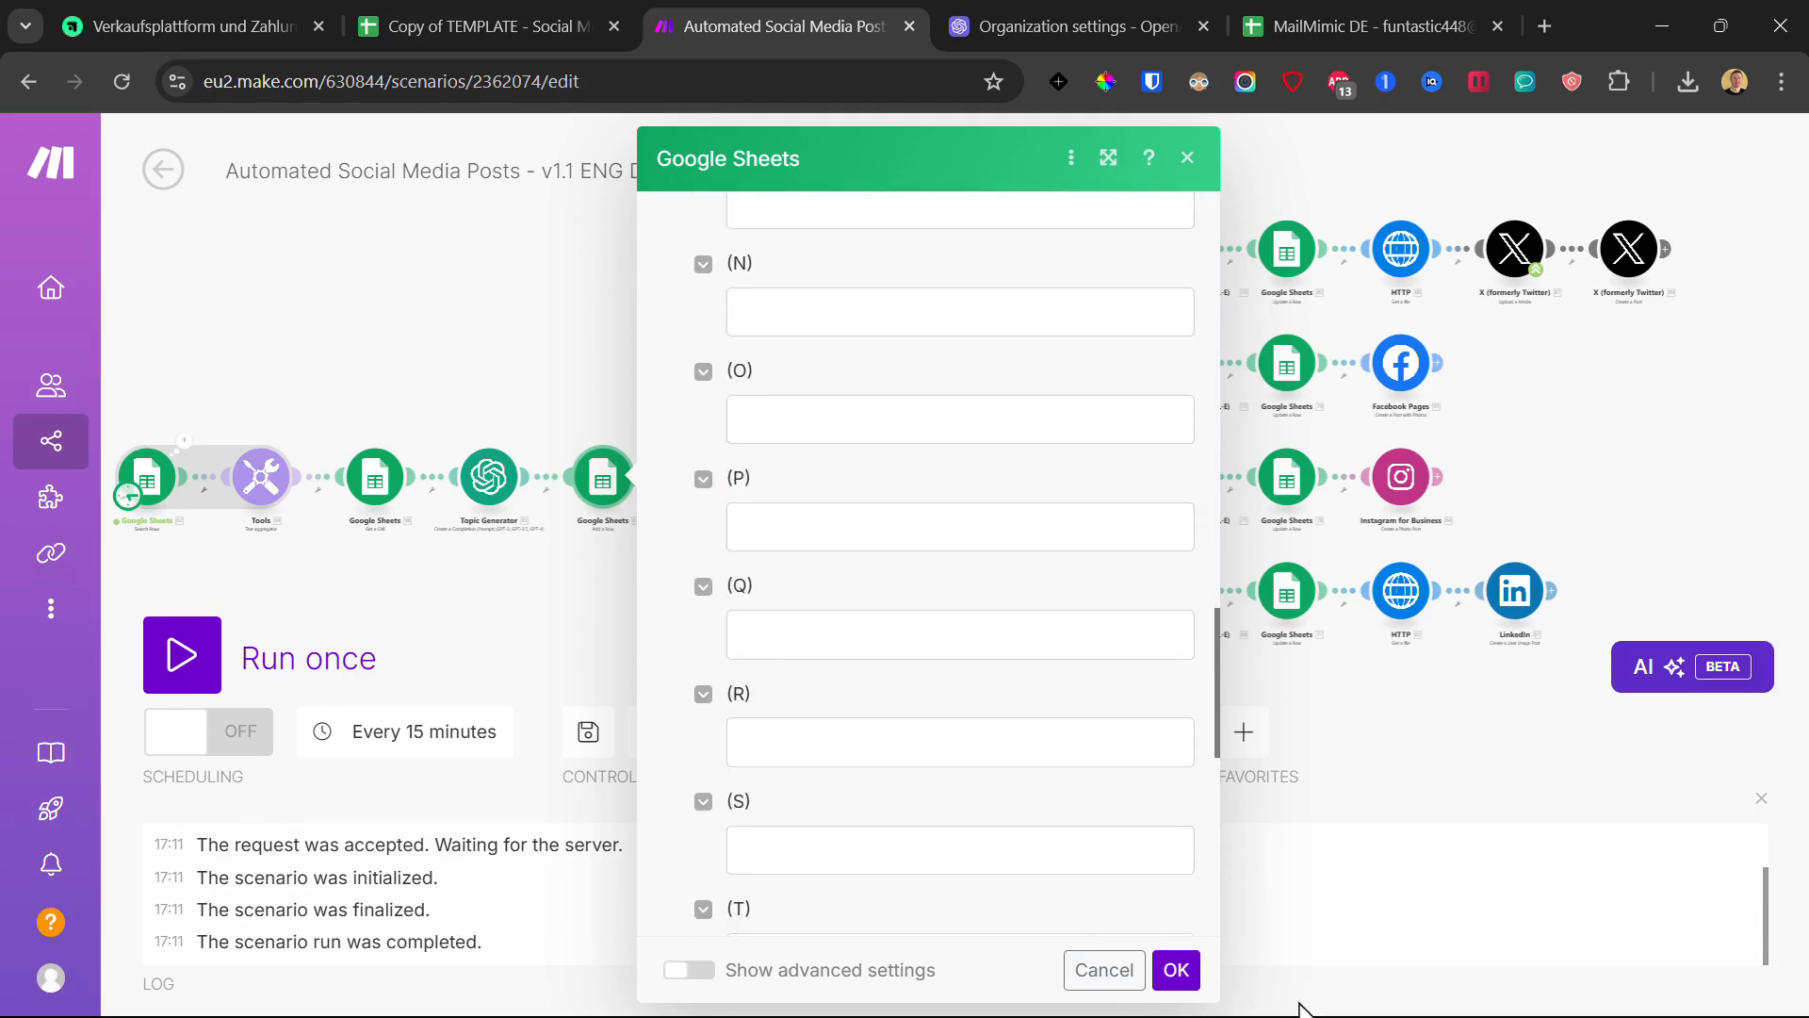
left_click(1178, 971)
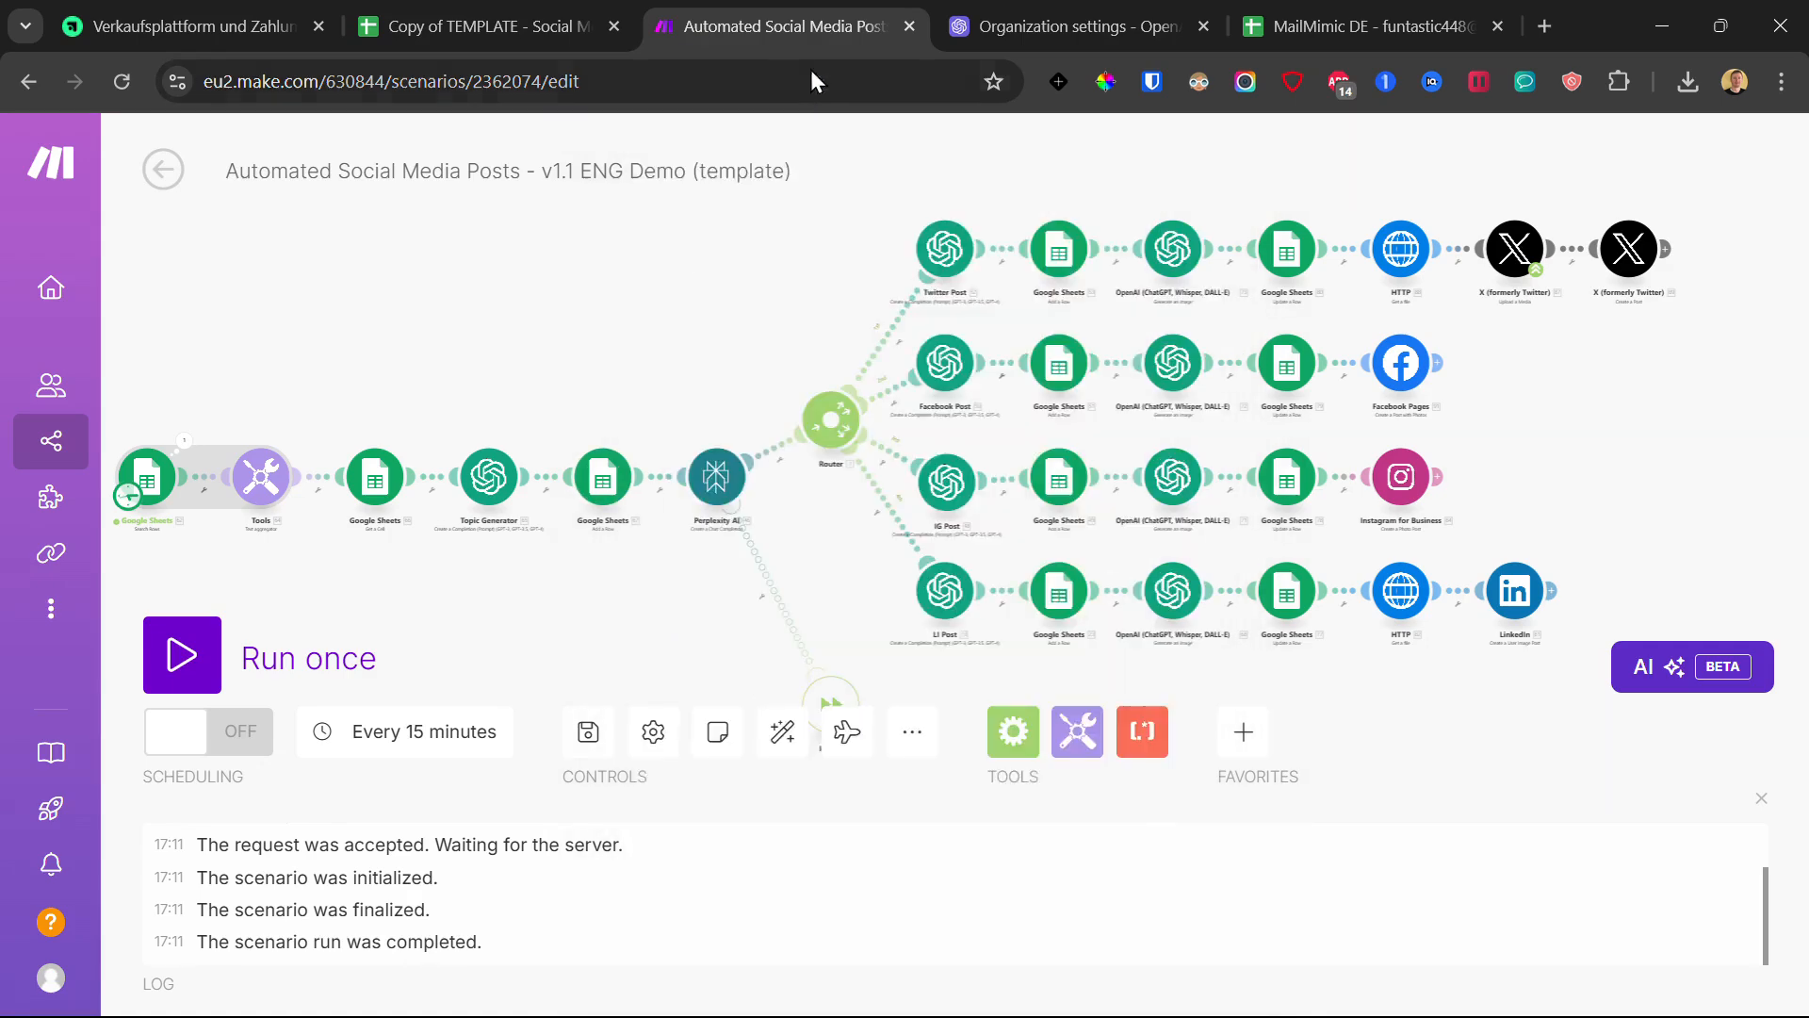
- Map the Topic Generator's Choices[] Message.Content into Subtopics (A) and confirm the module
left_click(595, 477)
scroll(856, 569, "down", 5)
left_click(803, 480)
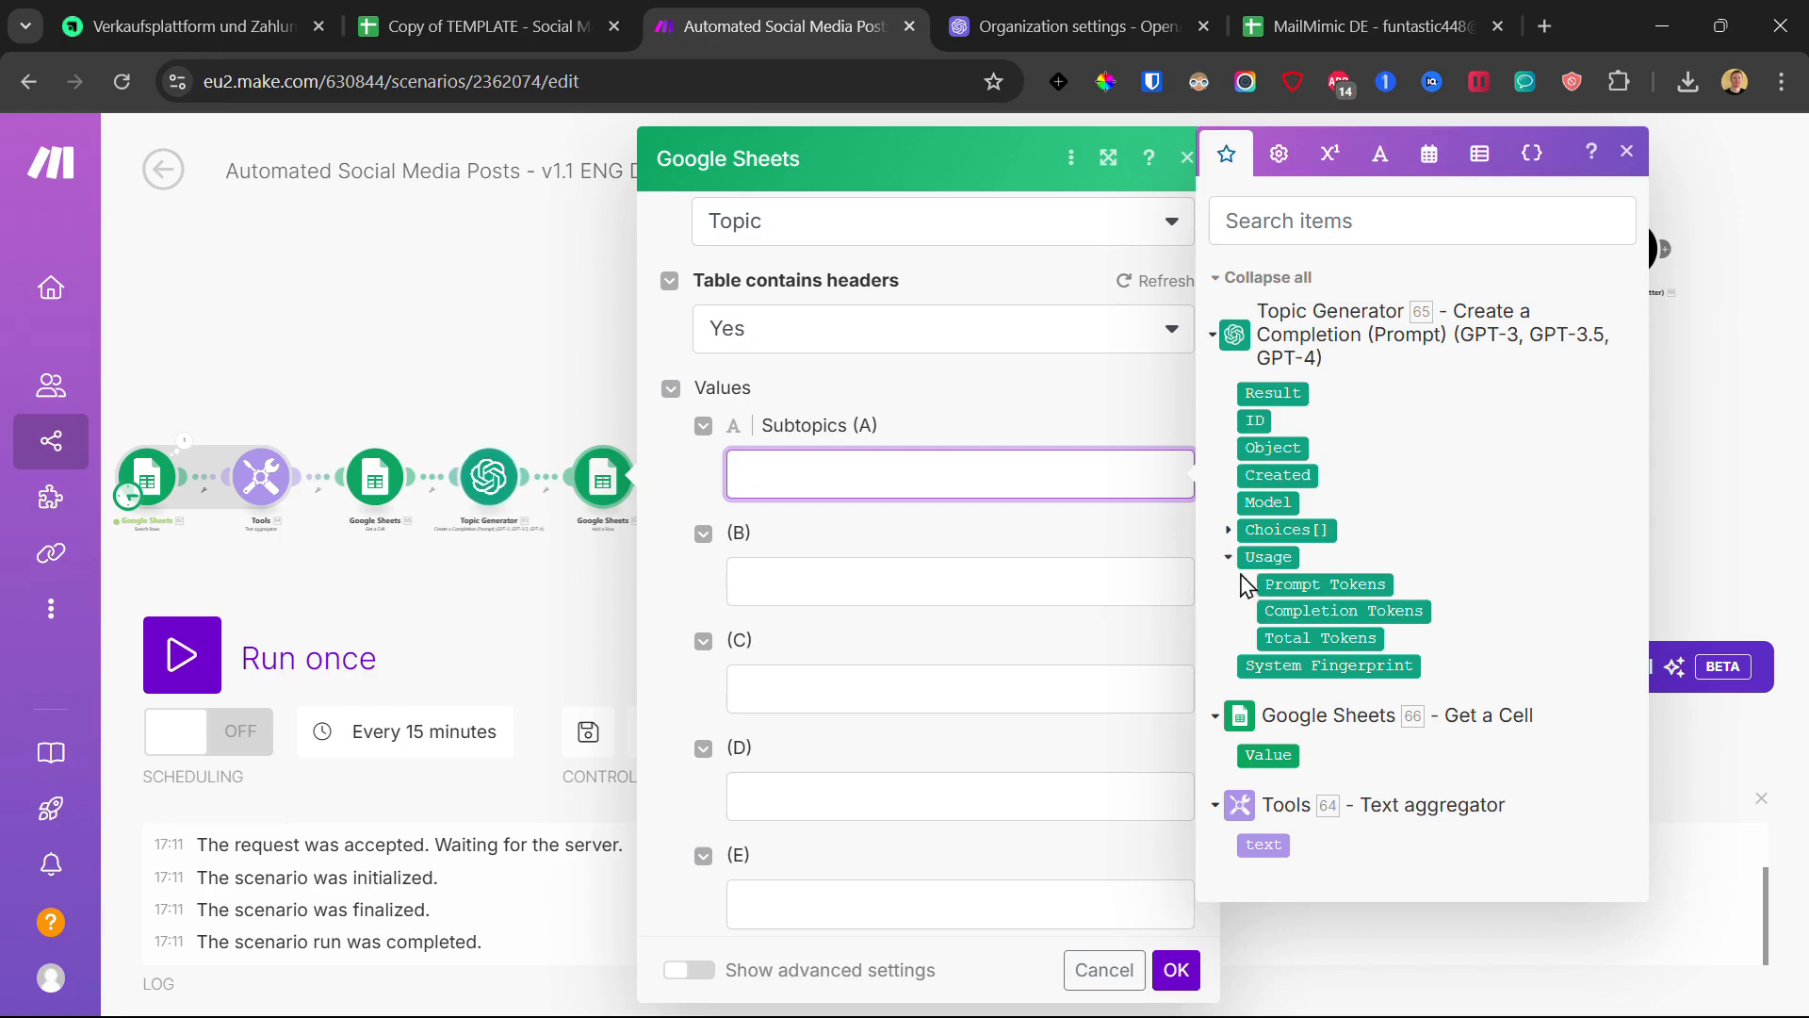
left_click(1231, 531)
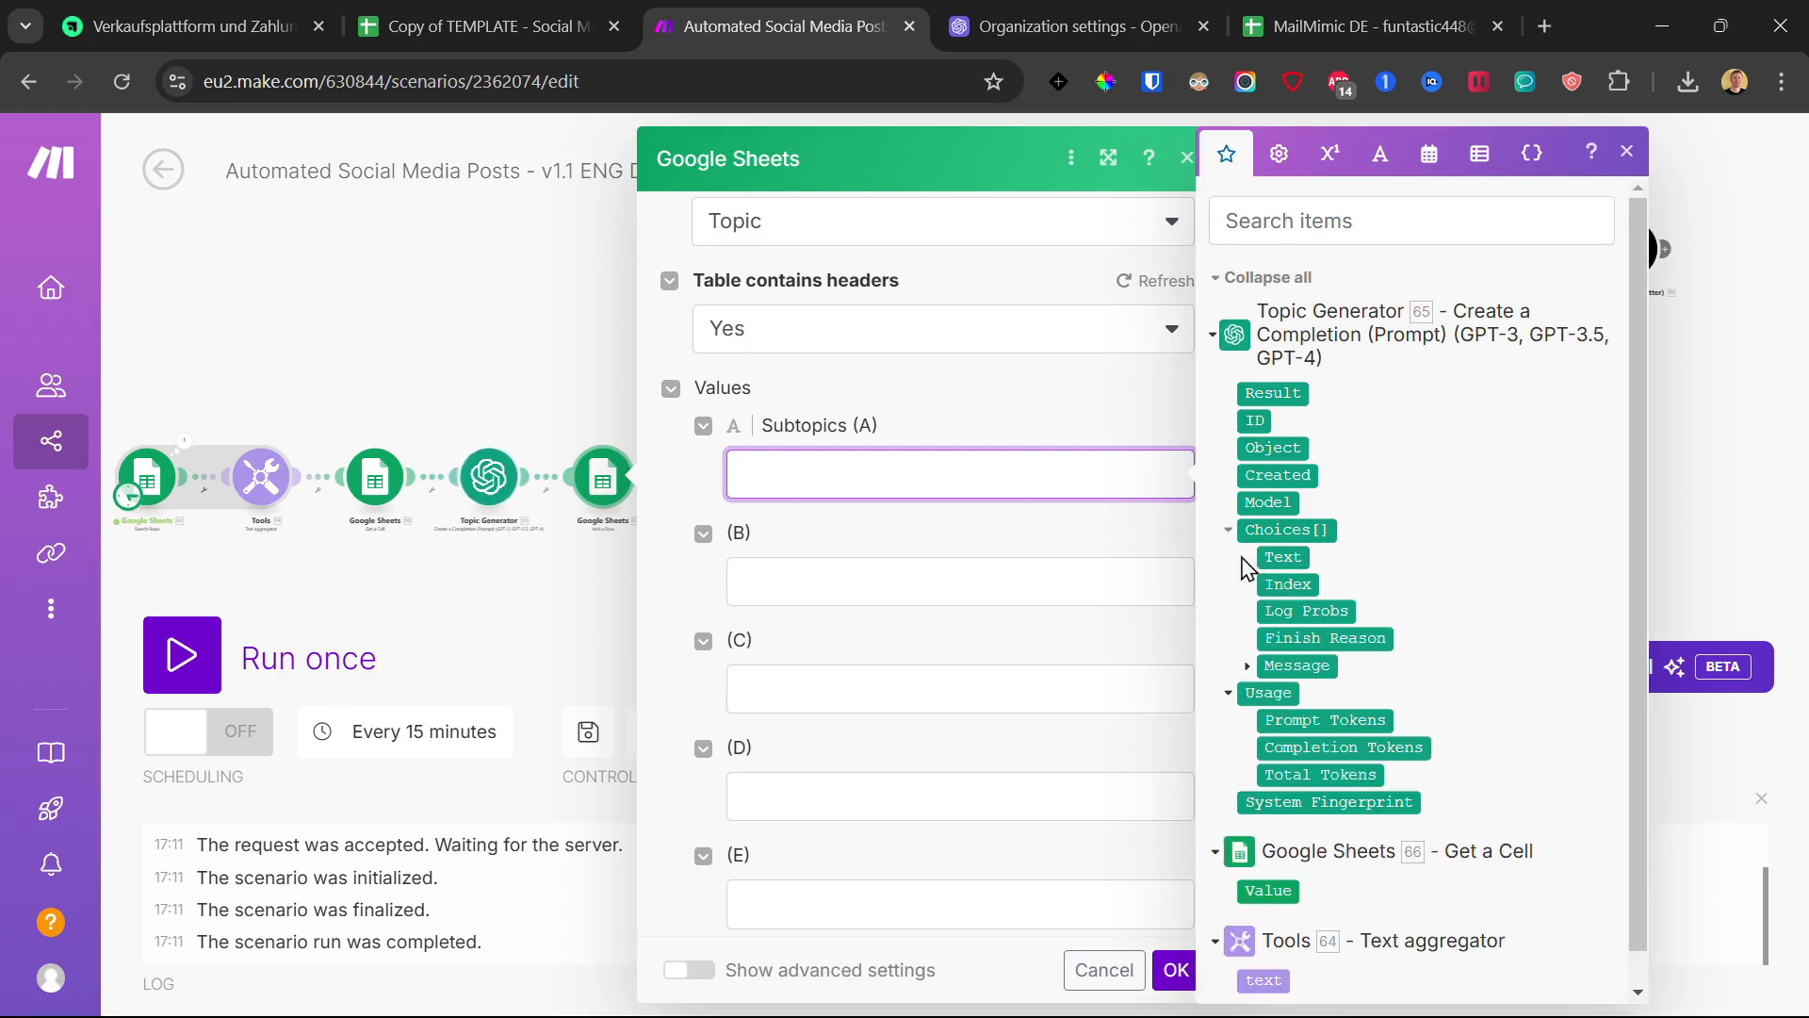
left_click(1249, 666)
left_click(1316, 720)
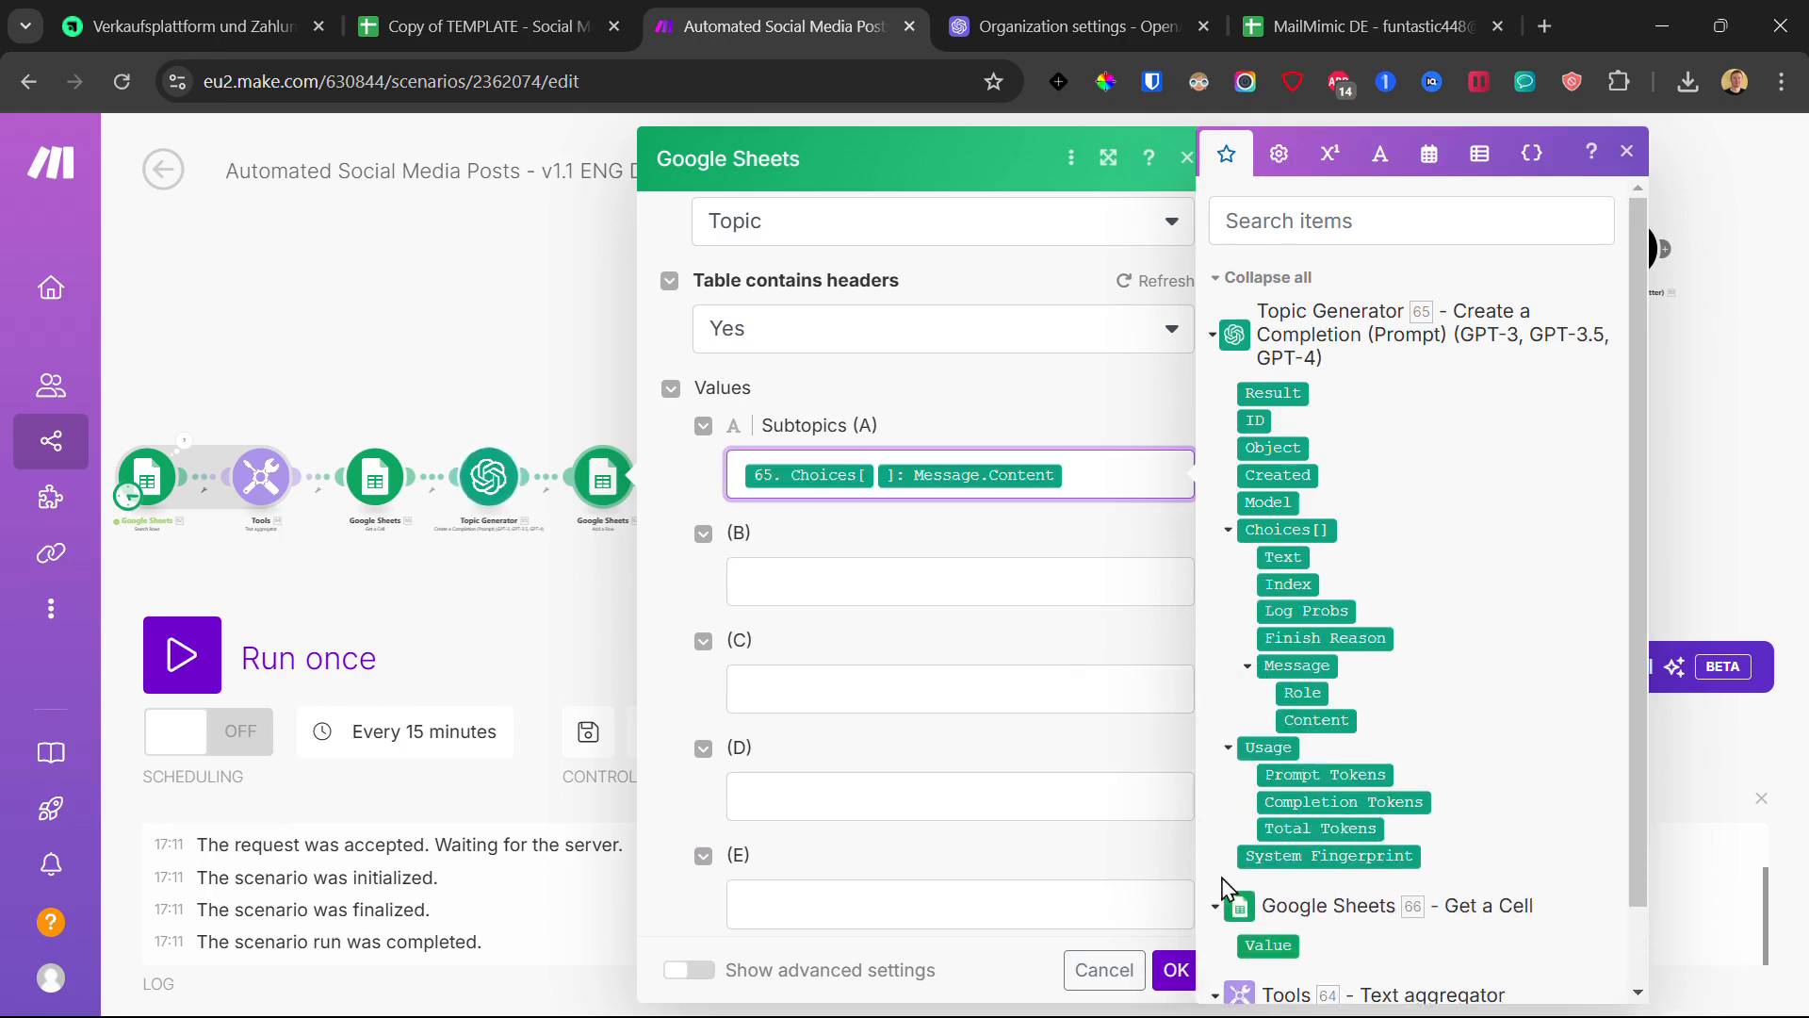
left_click(1175, 972)
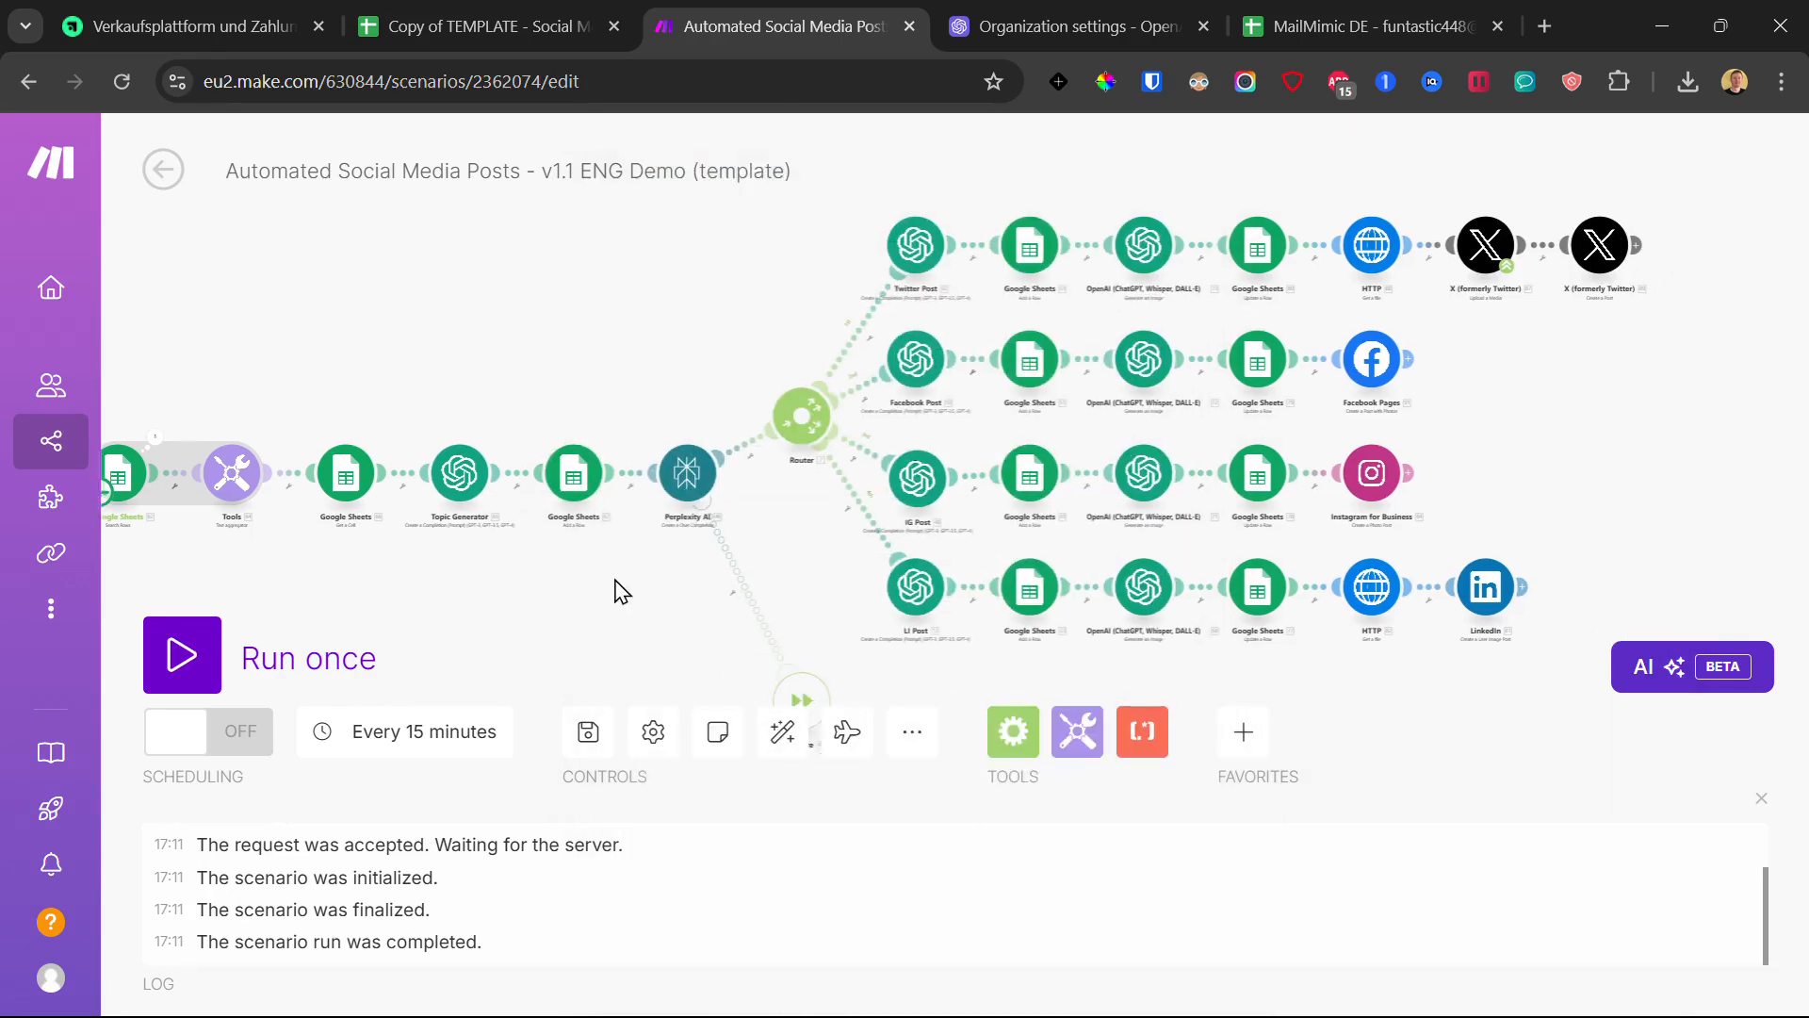
- Create a new Perplexity connection using the API key from the course page and save the Perplexity AI module
left_click(666, 472)
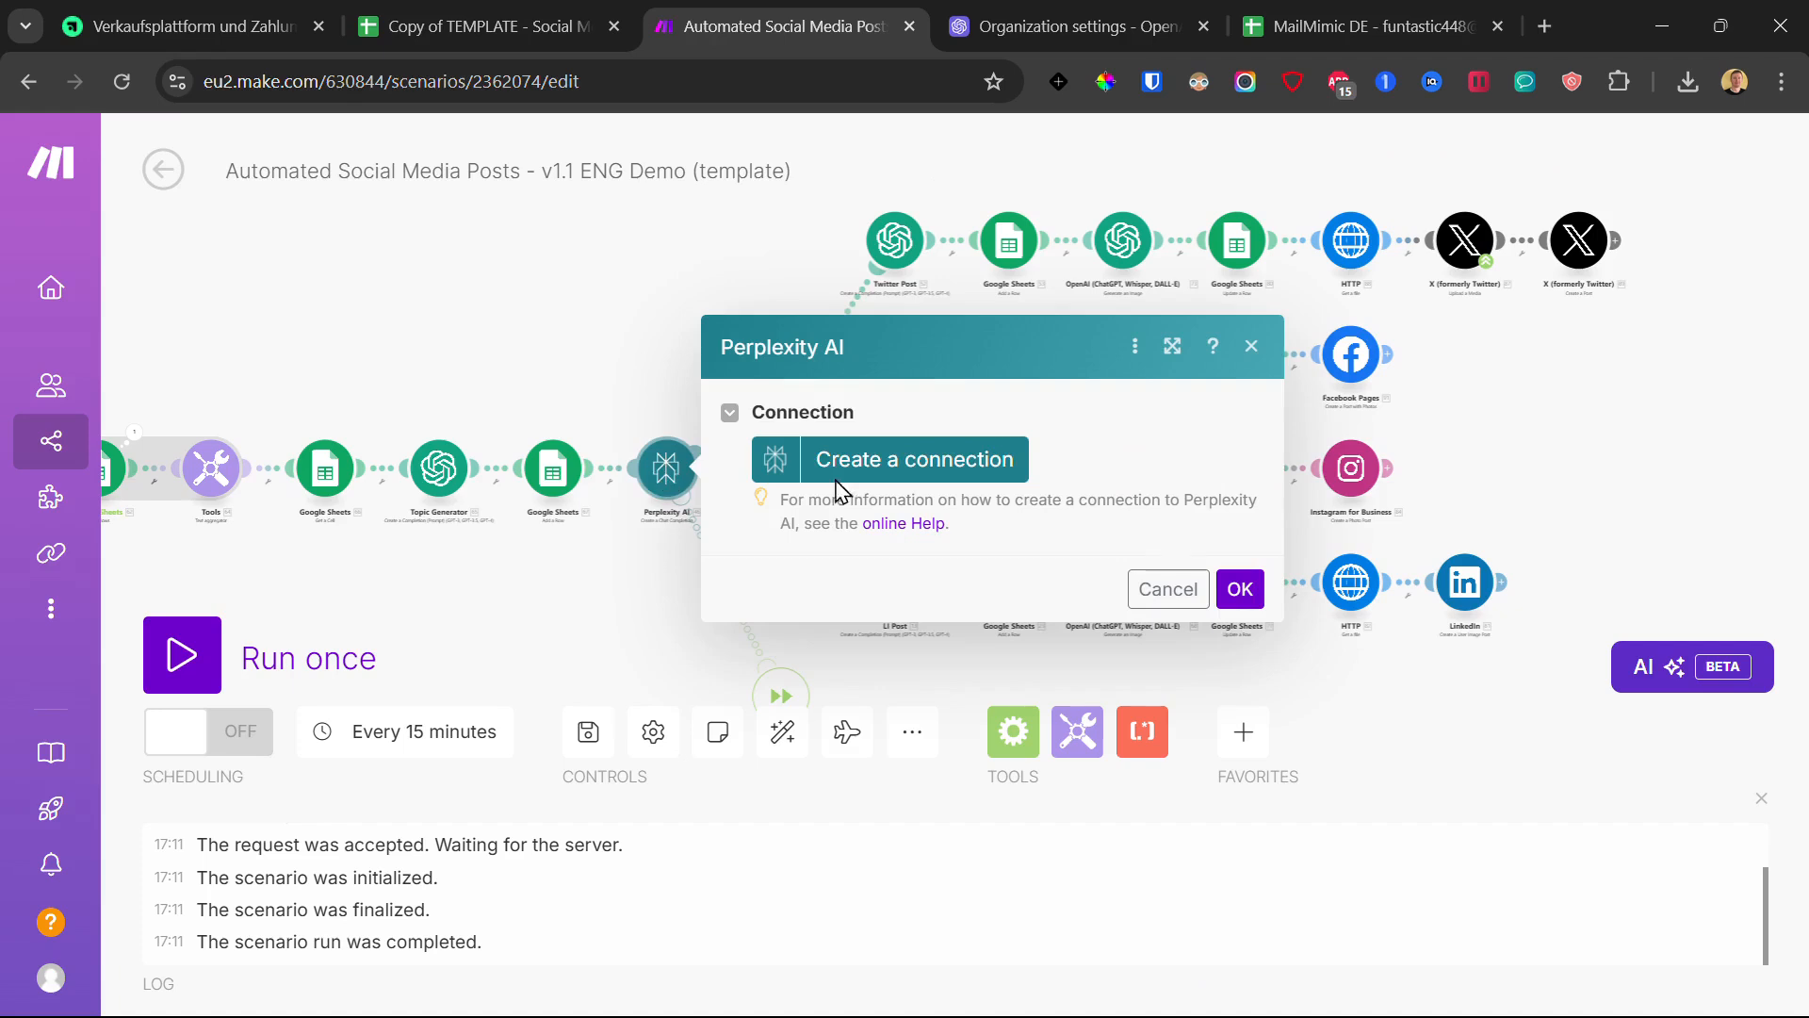
left_click(970, 466)
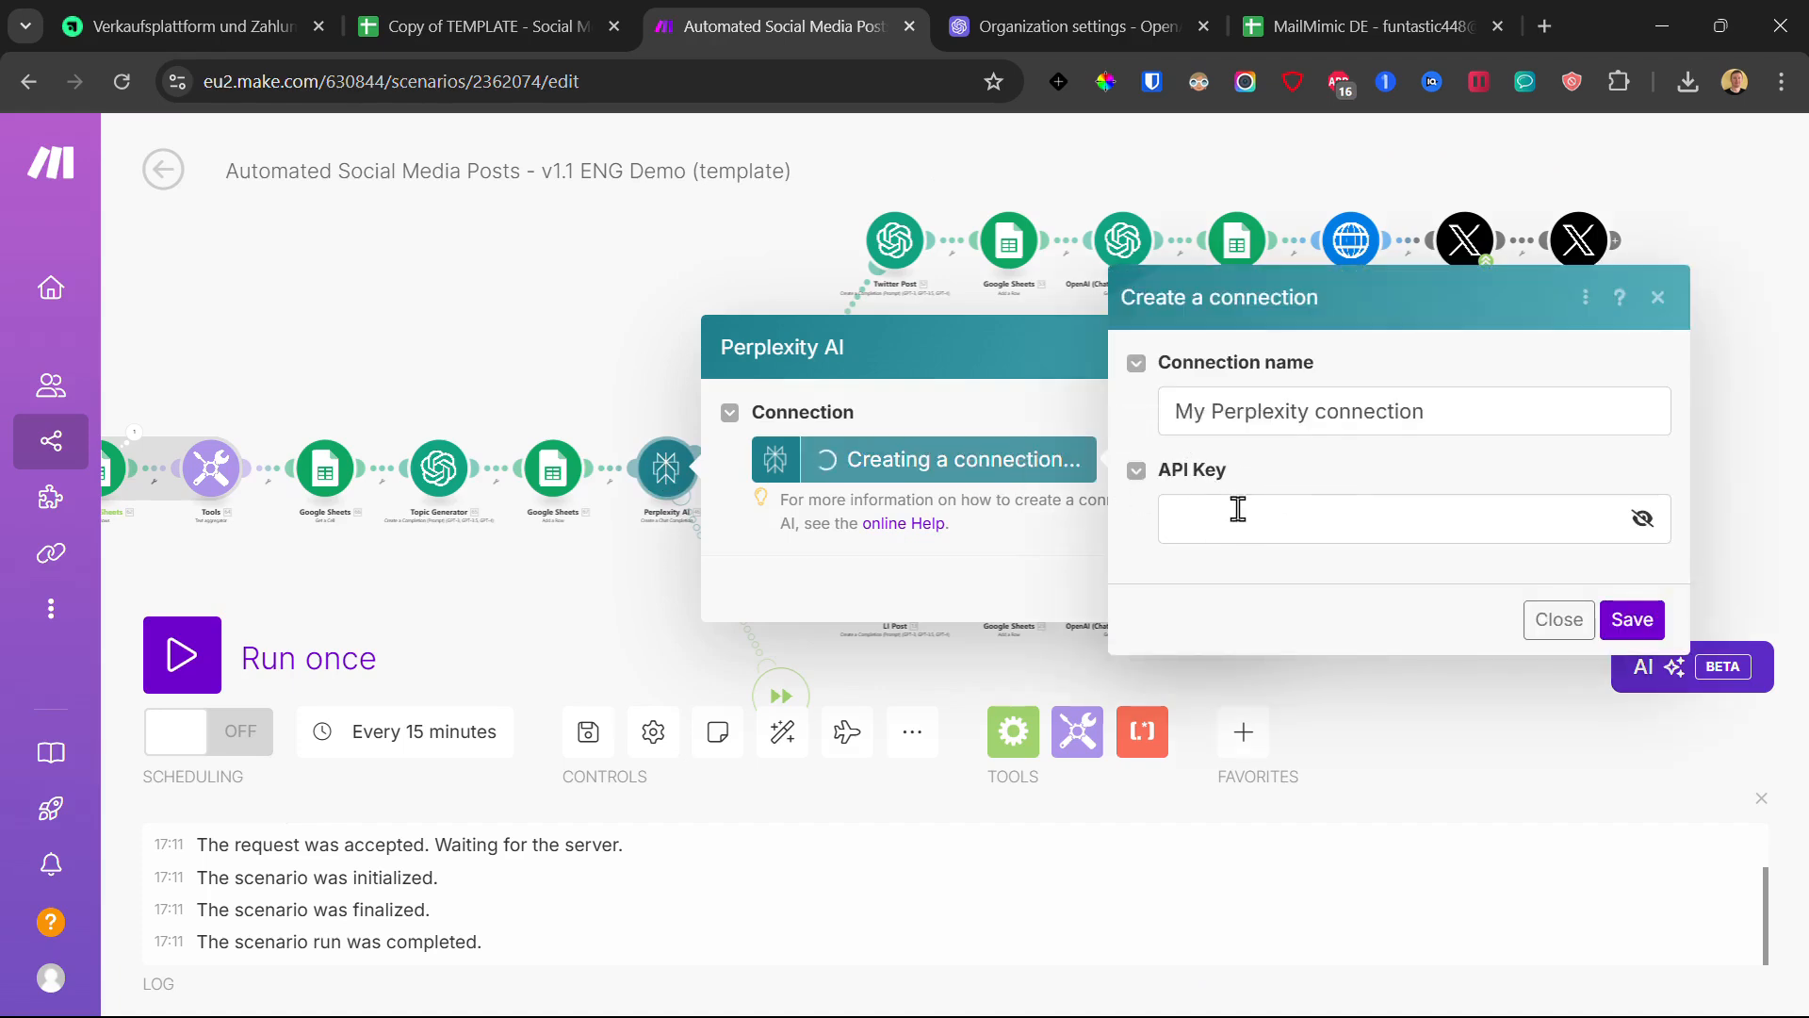
left_click(193, 26)
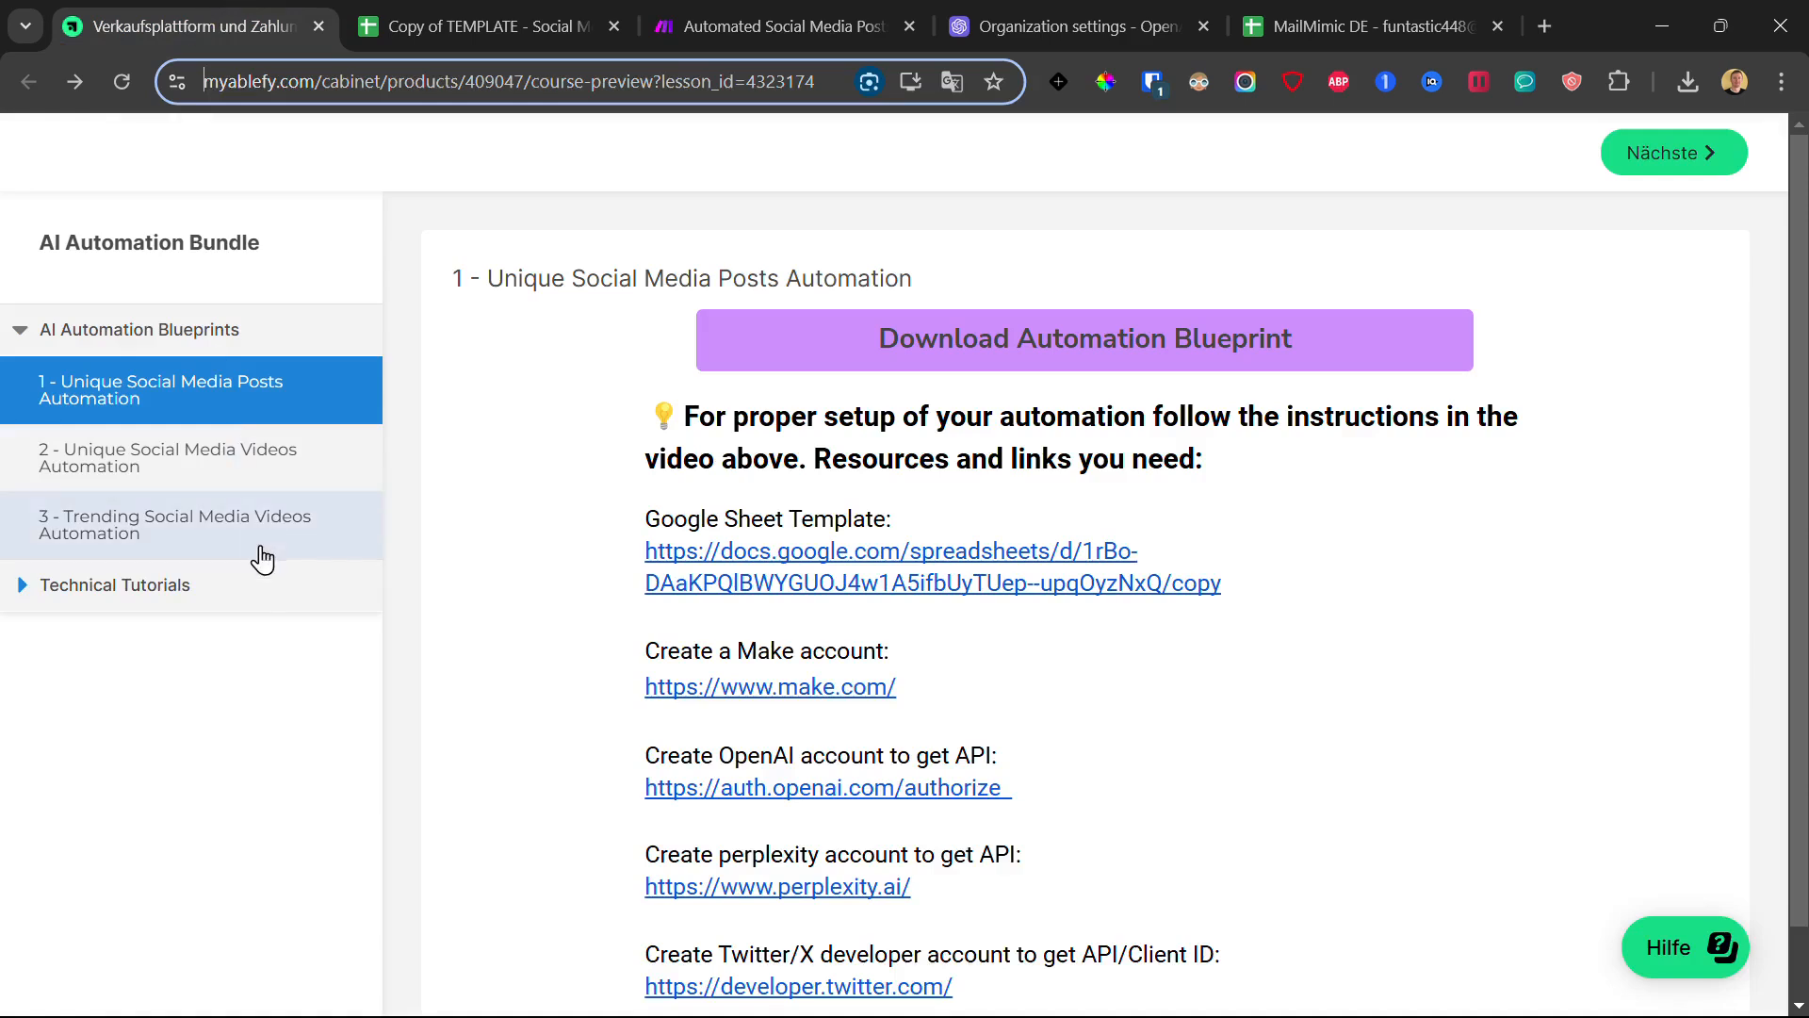
left_click(684, 2)
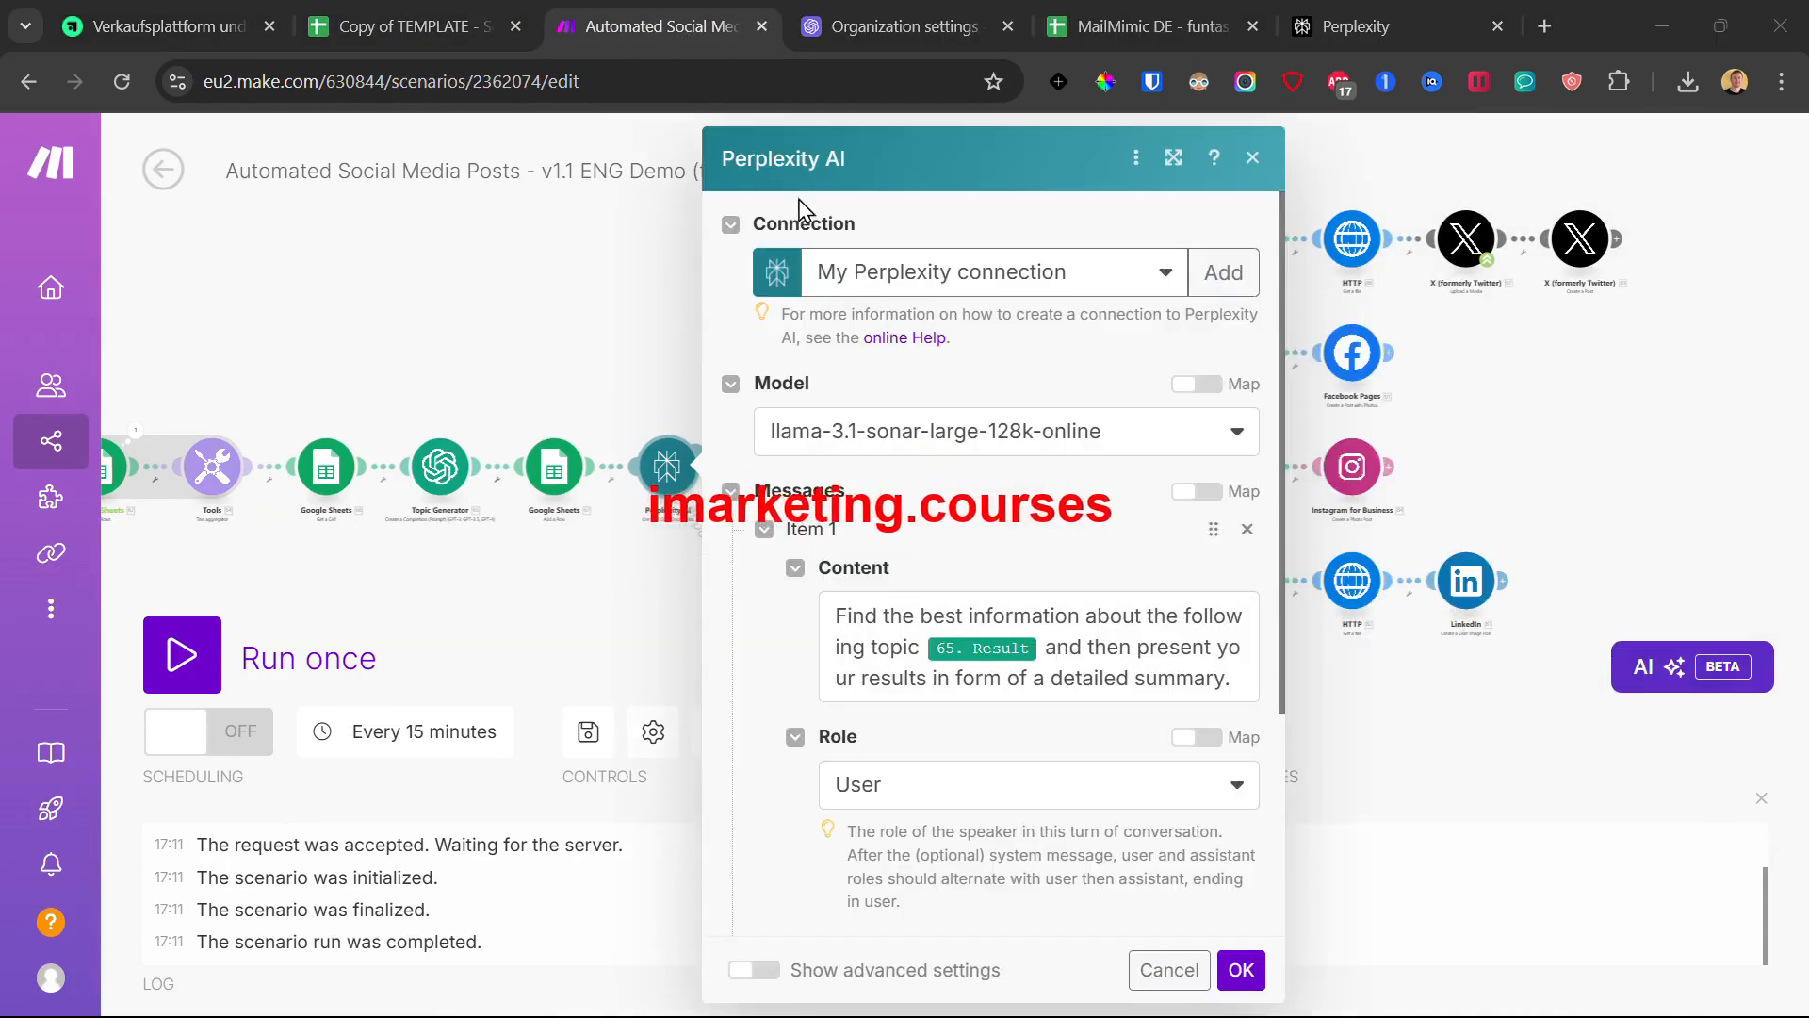
scroll(836, 404, "down", 3)
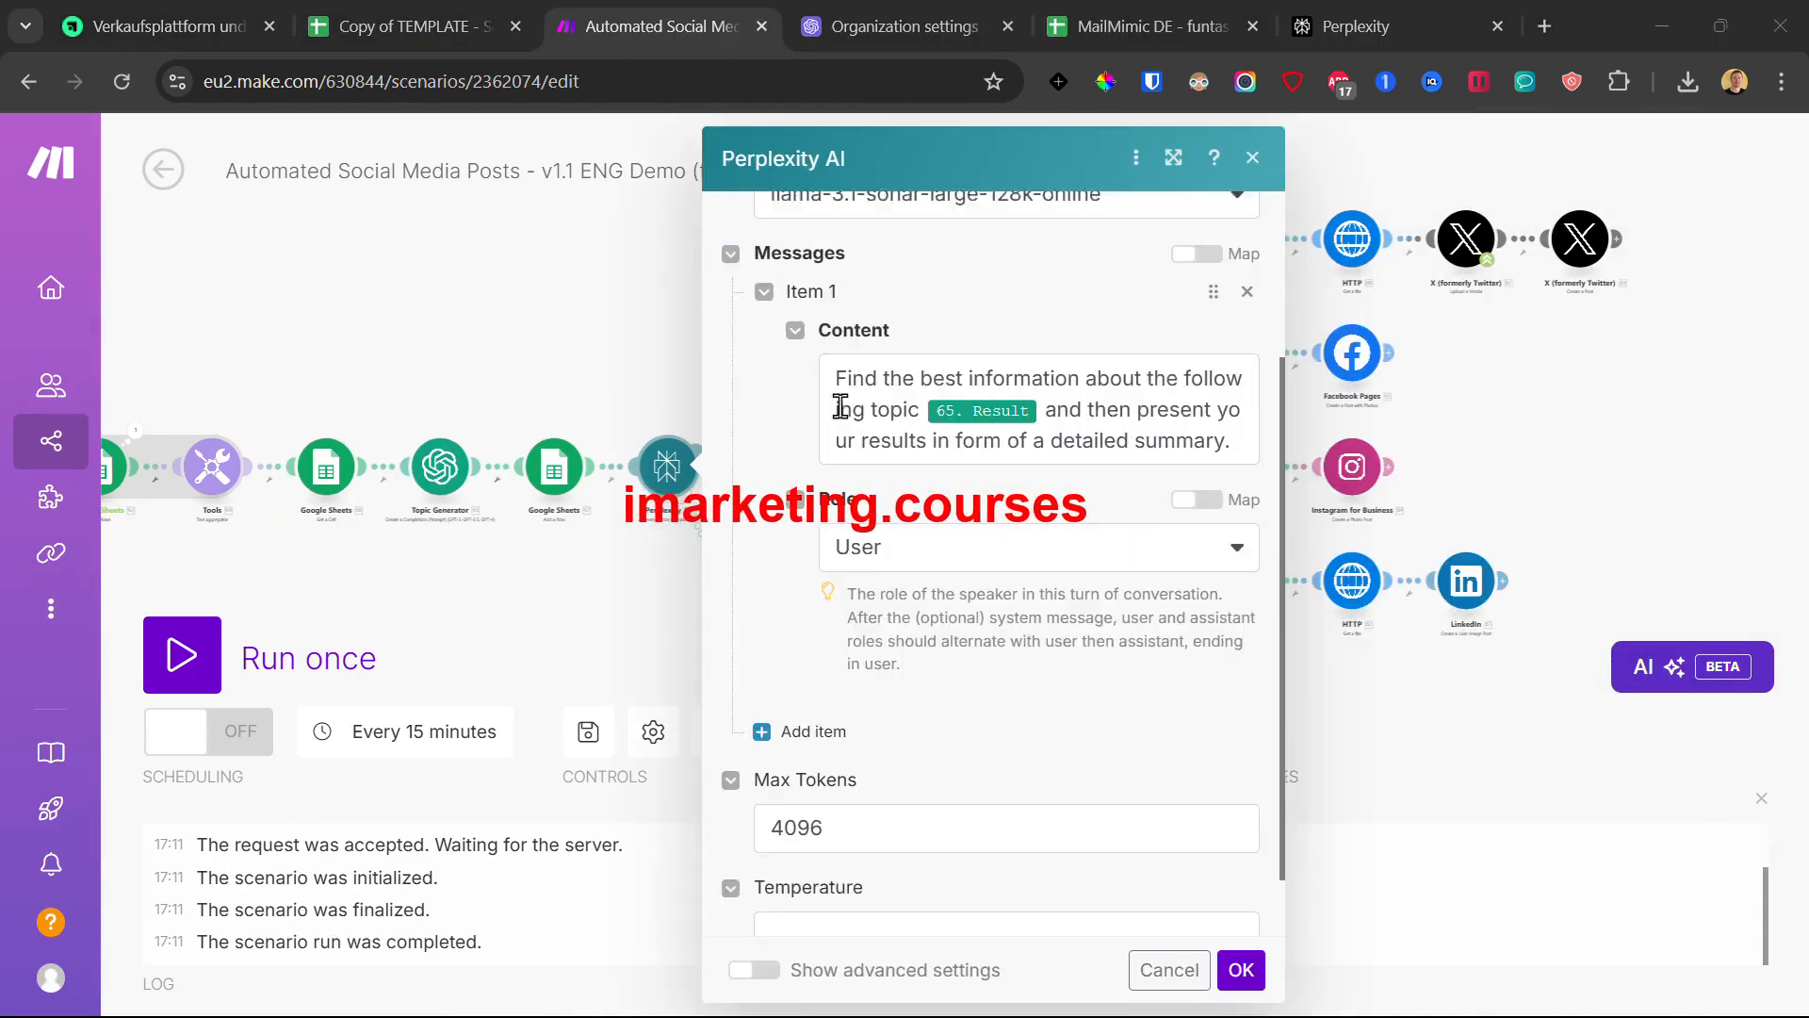
scroll(946, 400, "down", 1)
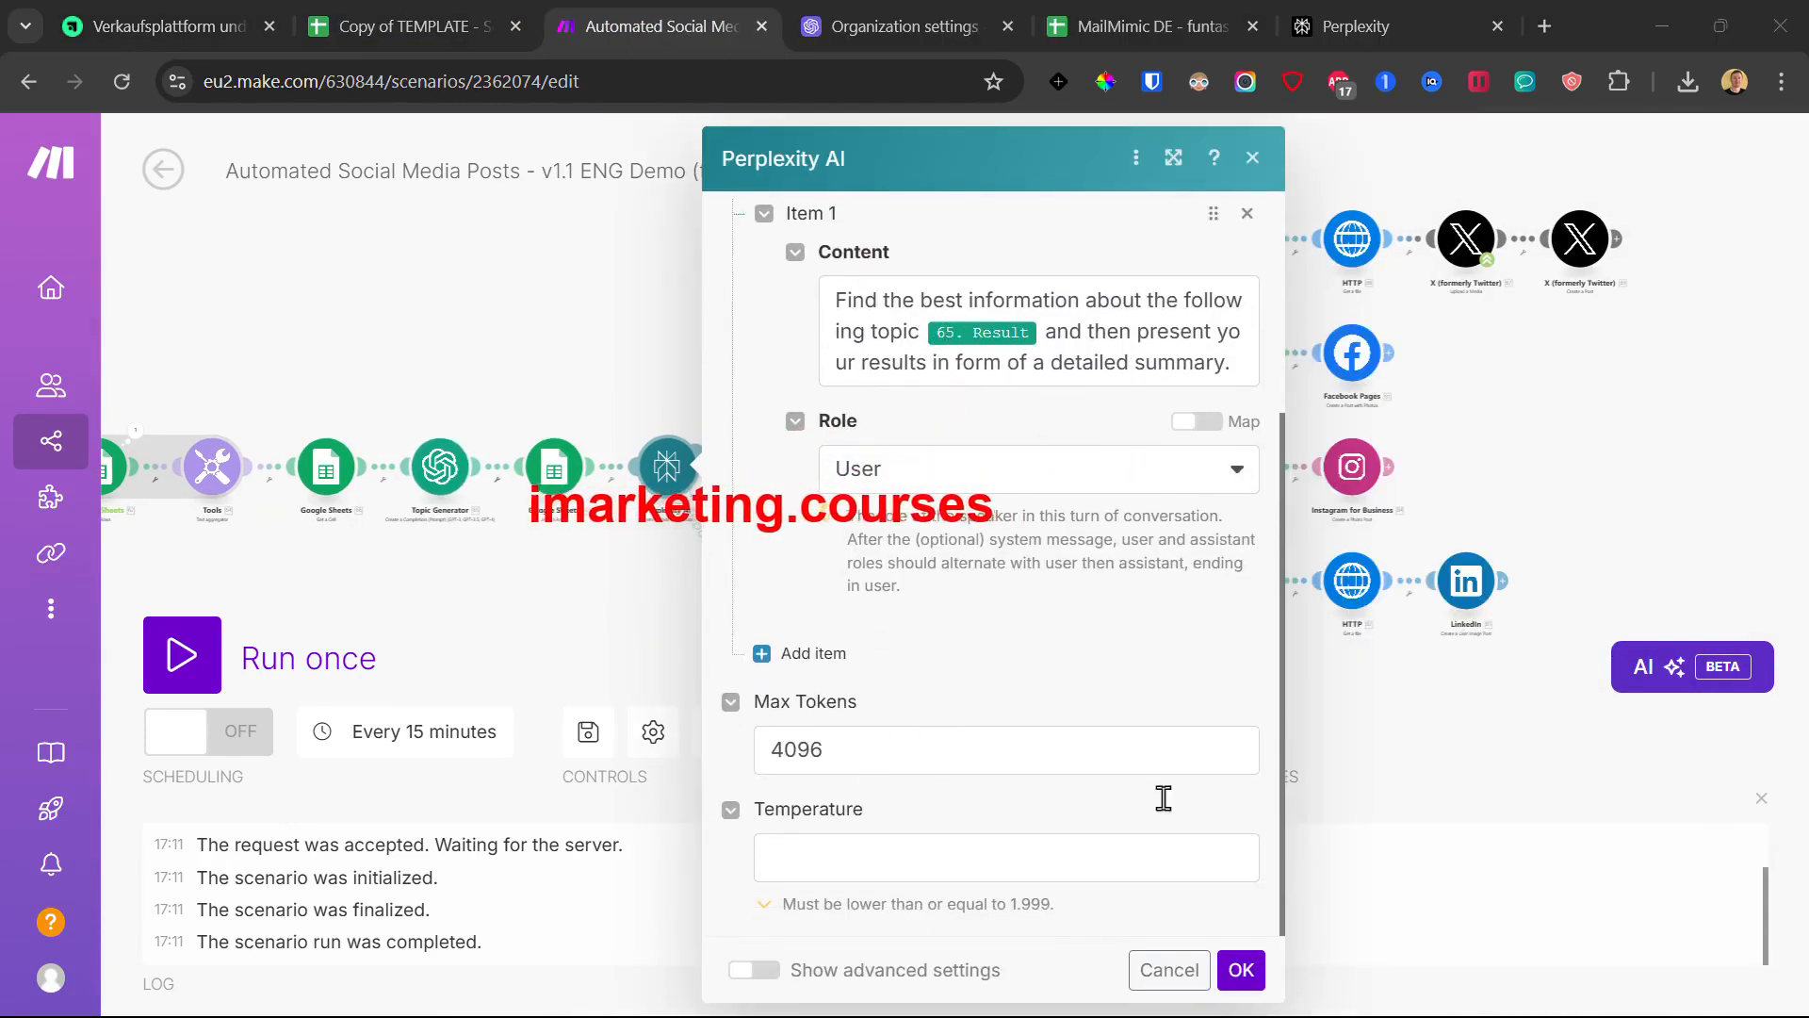
left_click(1241, 971)
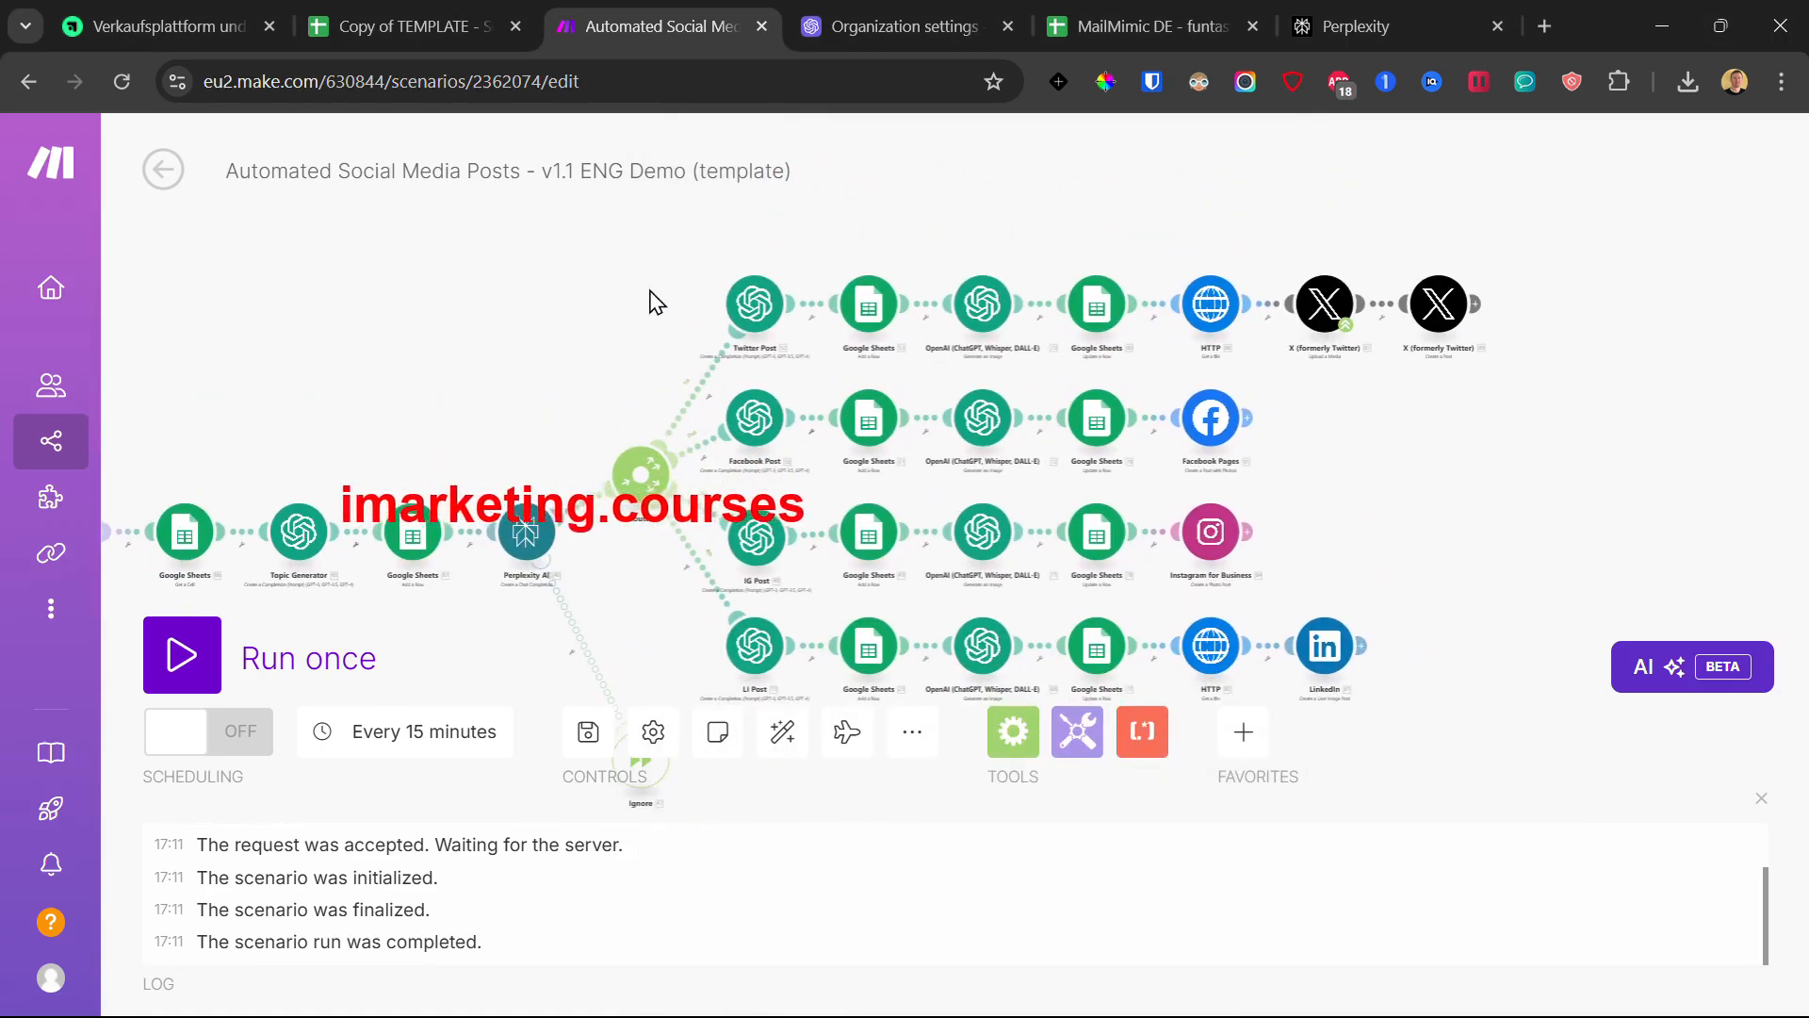
left_click(751, 308)
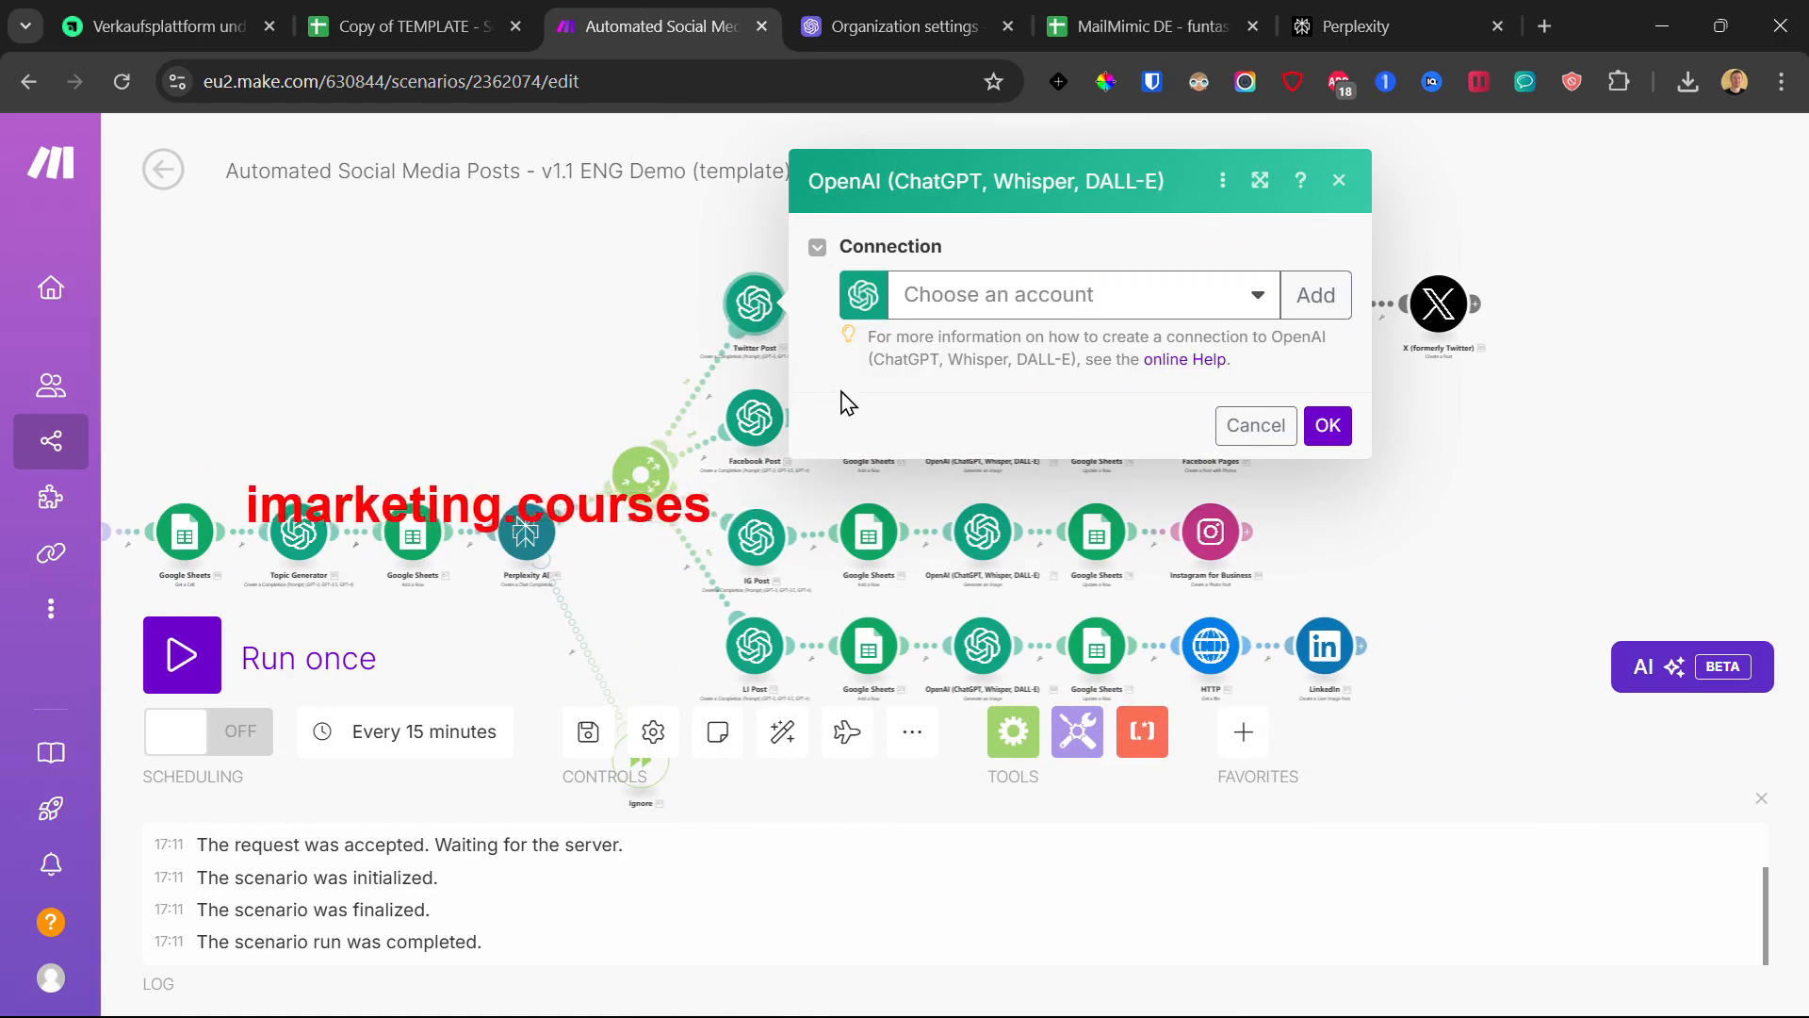
- Assign My OpenAI connection to the Twitter Post and Facebook Post OpenAI modules
left_click(921, 294)
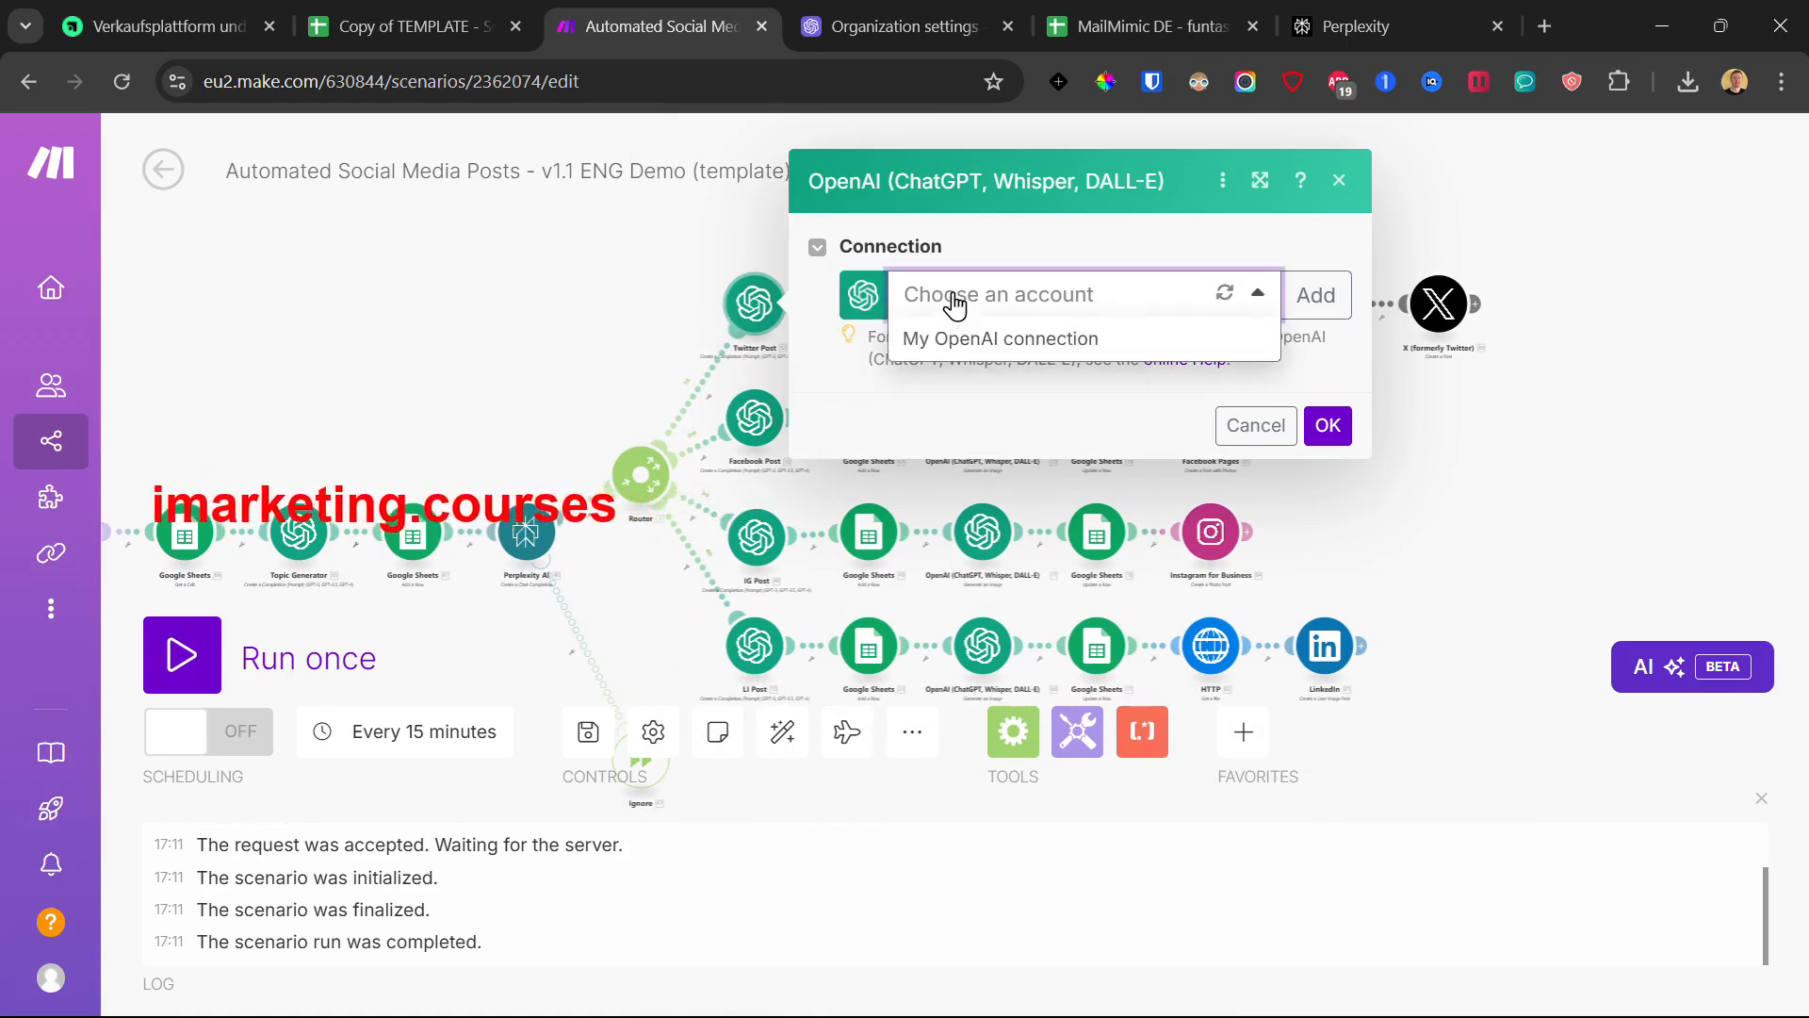
left_click(978, 341)
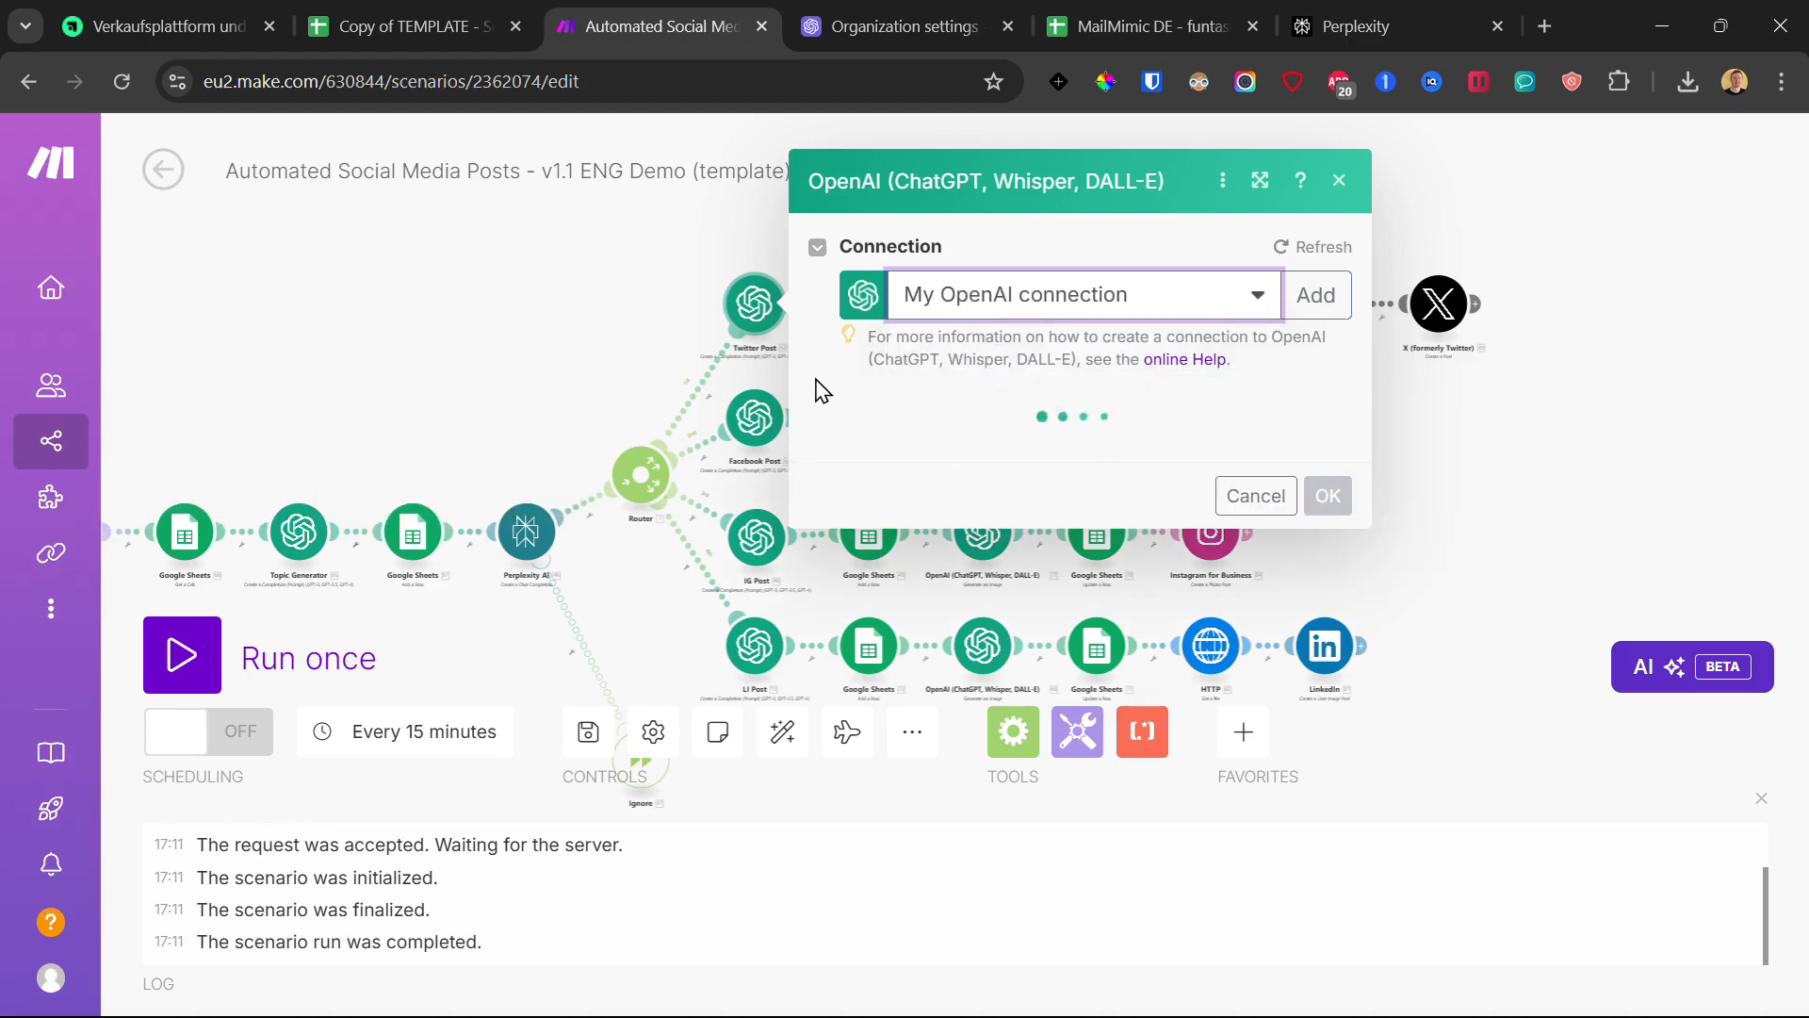
scroll(1283, 544, "down", 7)
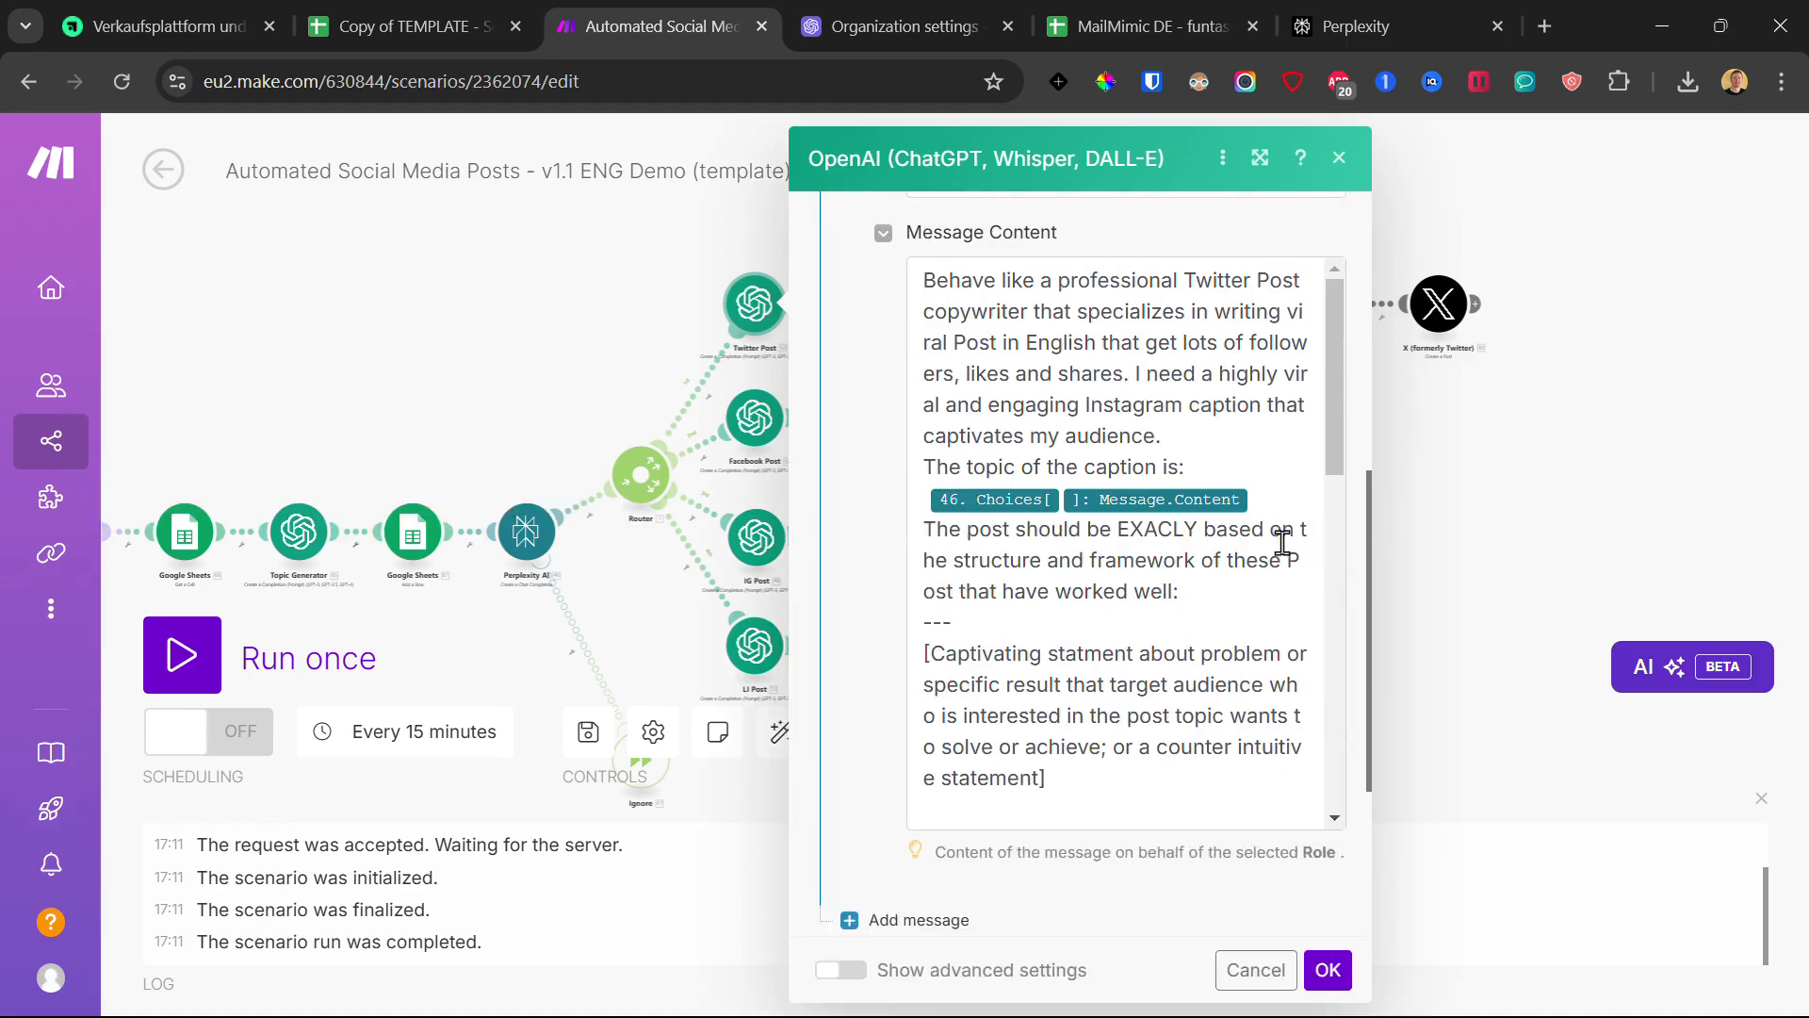
scroll(1162, 551, "down", 10)
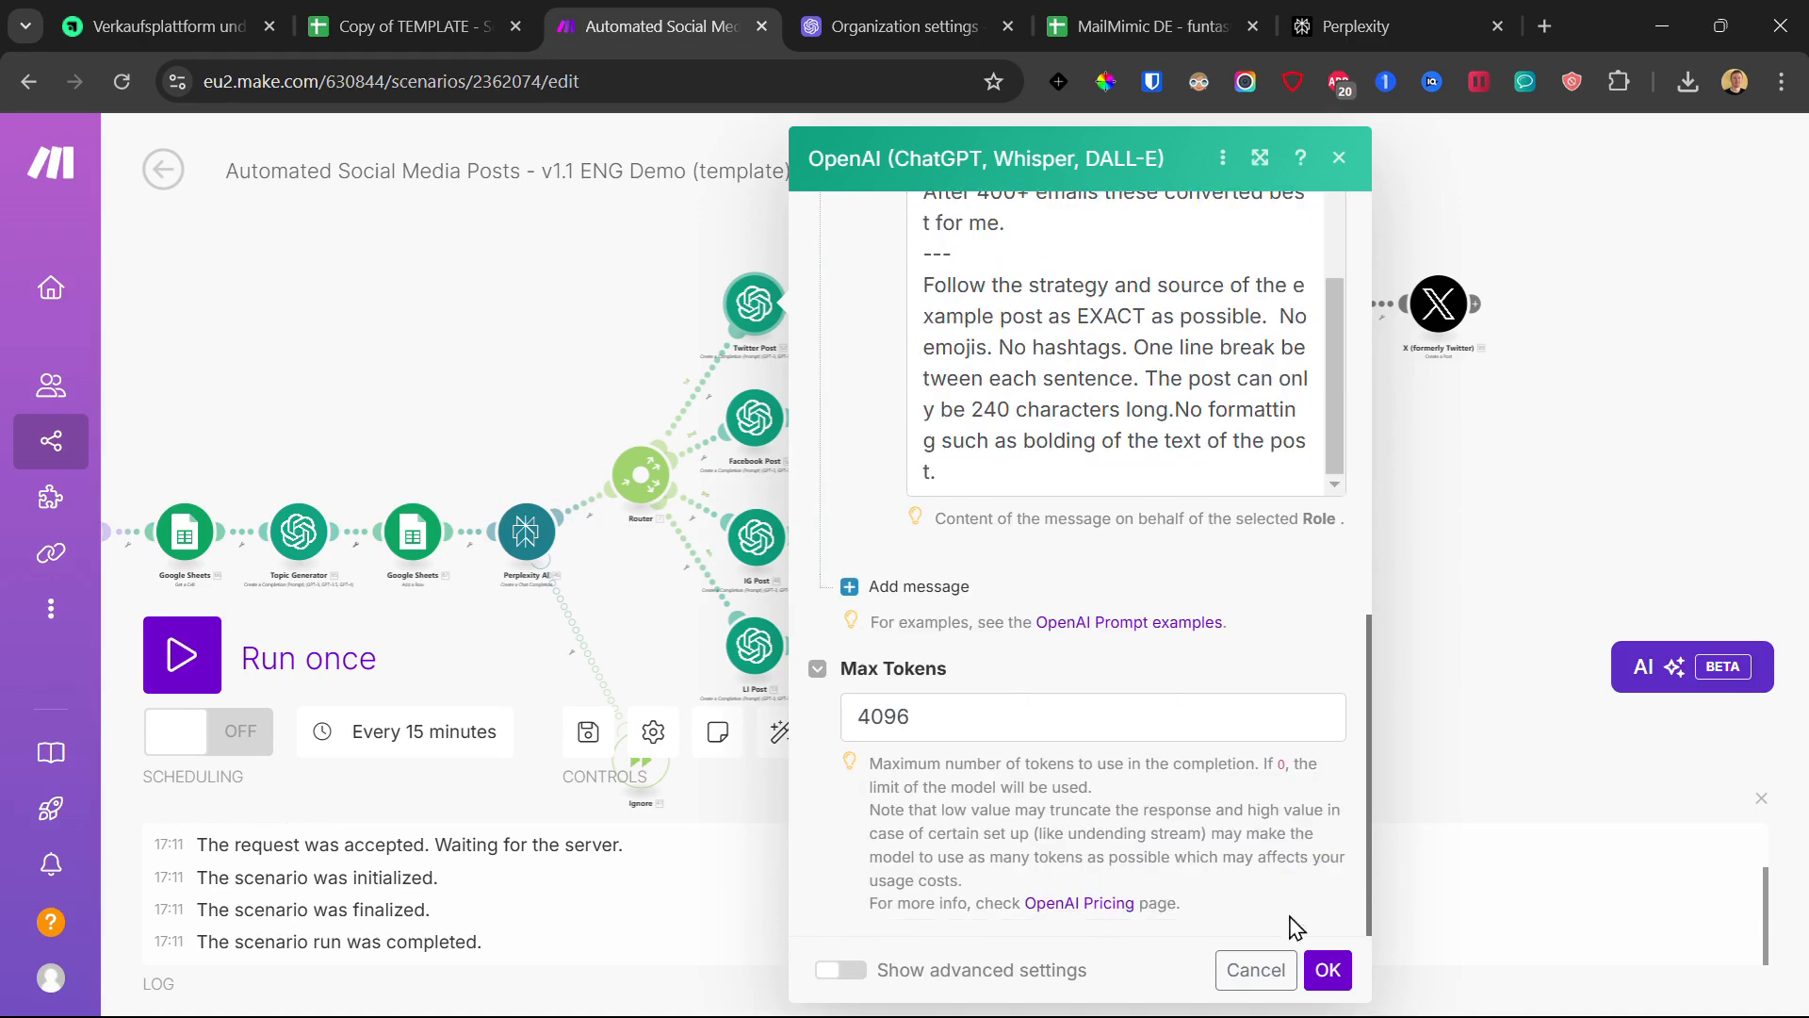
left_click(1327, 970)
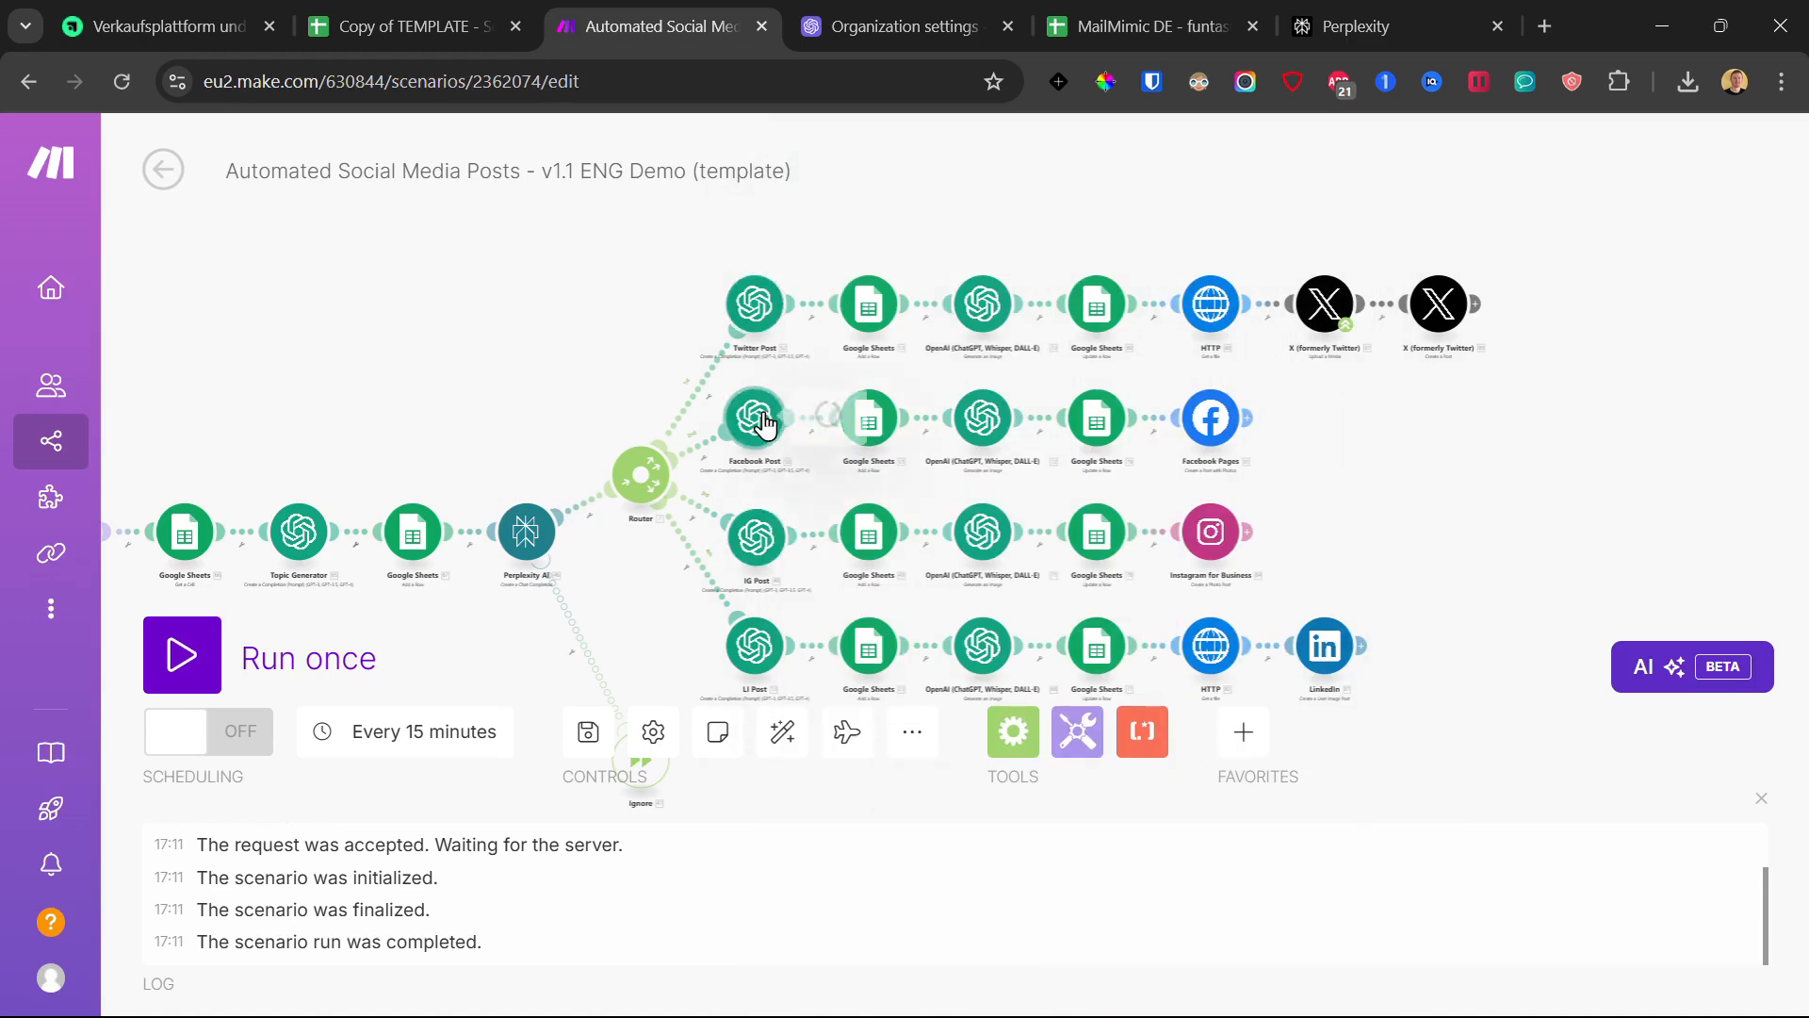
left_click(755, 418)
left_click(1055, 410)
left_click(1016, 452)
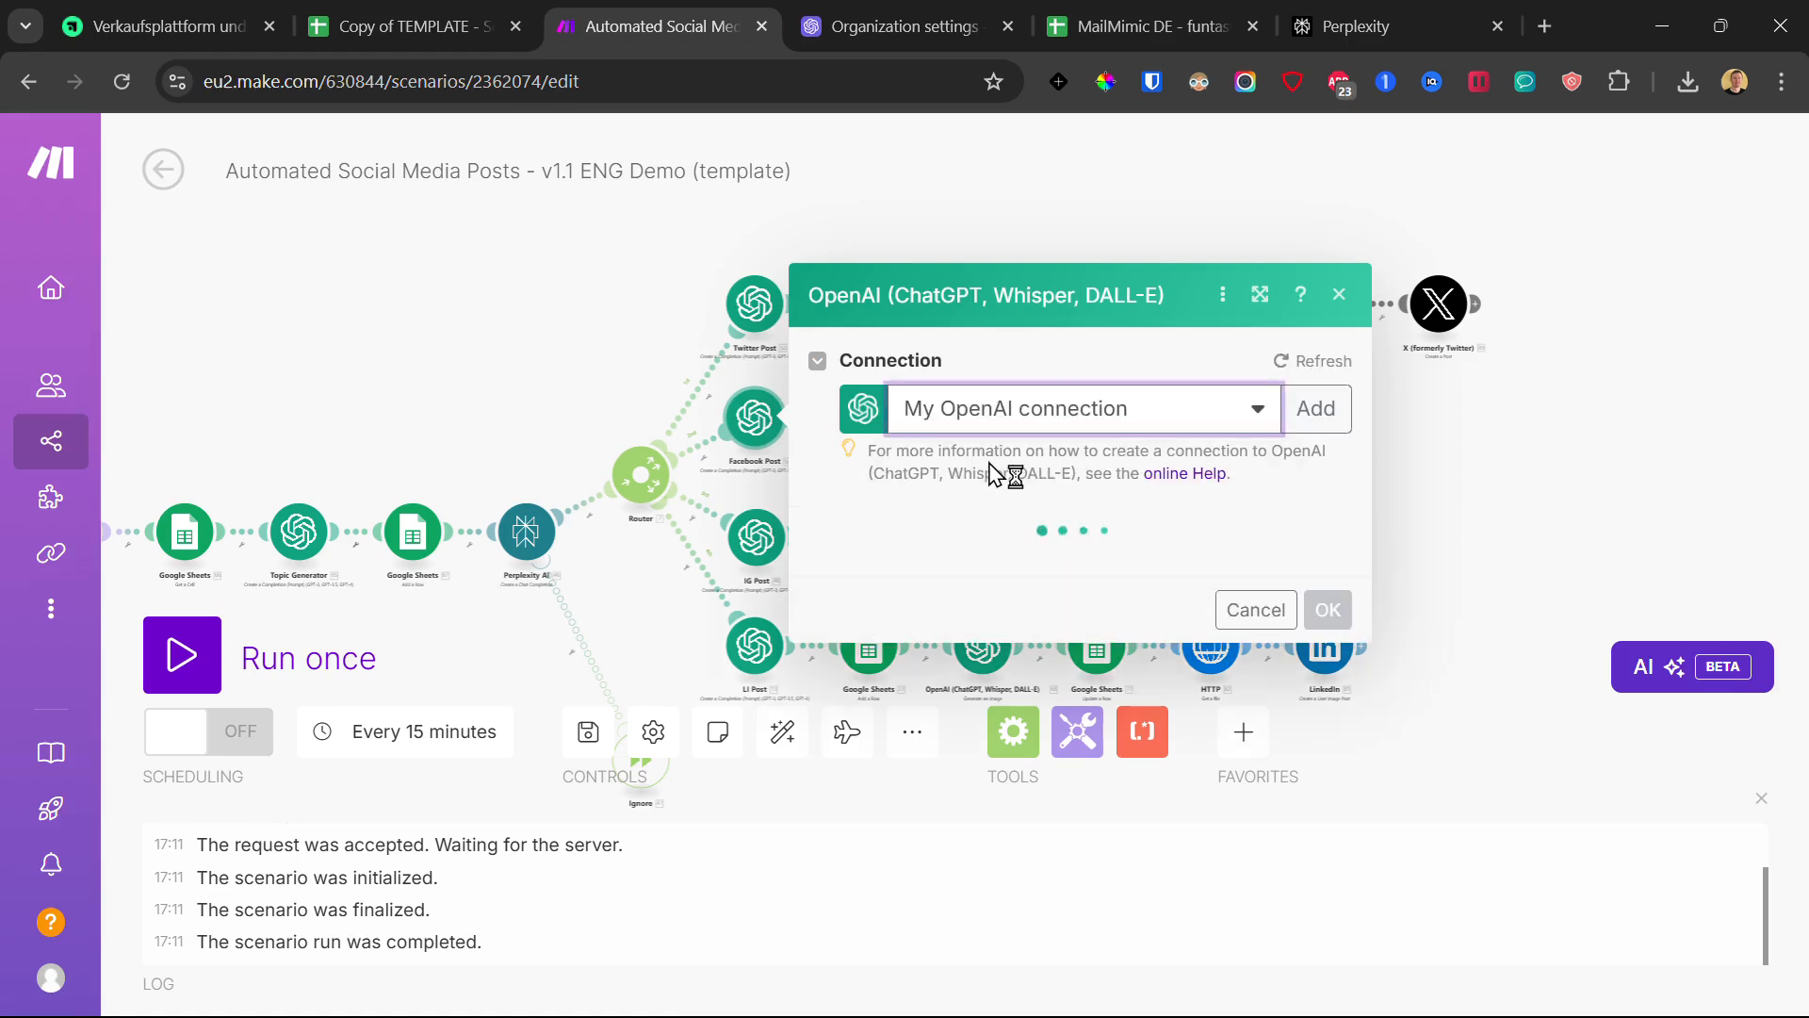
scroll(1239, 650, "down", 8)
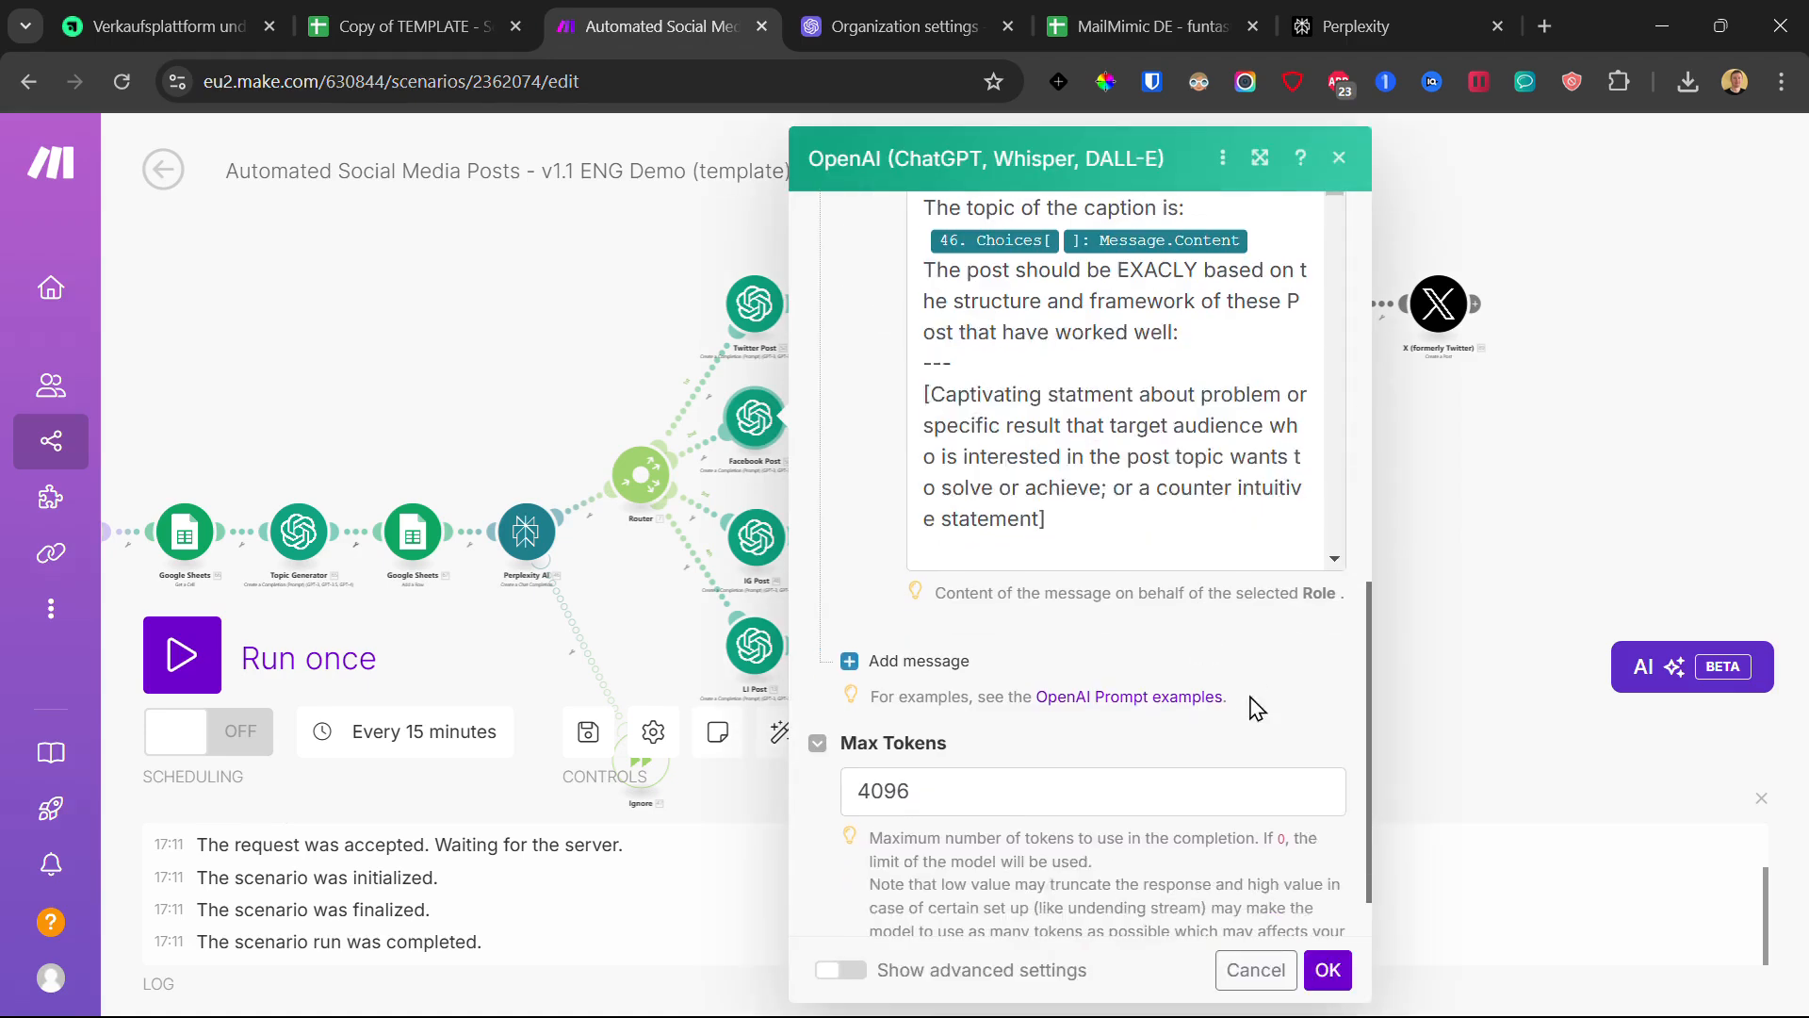
left_click(1330, 970)
- Assign My OpenAI connection to the IG Post and LI Post OpenAI modules
left_click(788, 542)
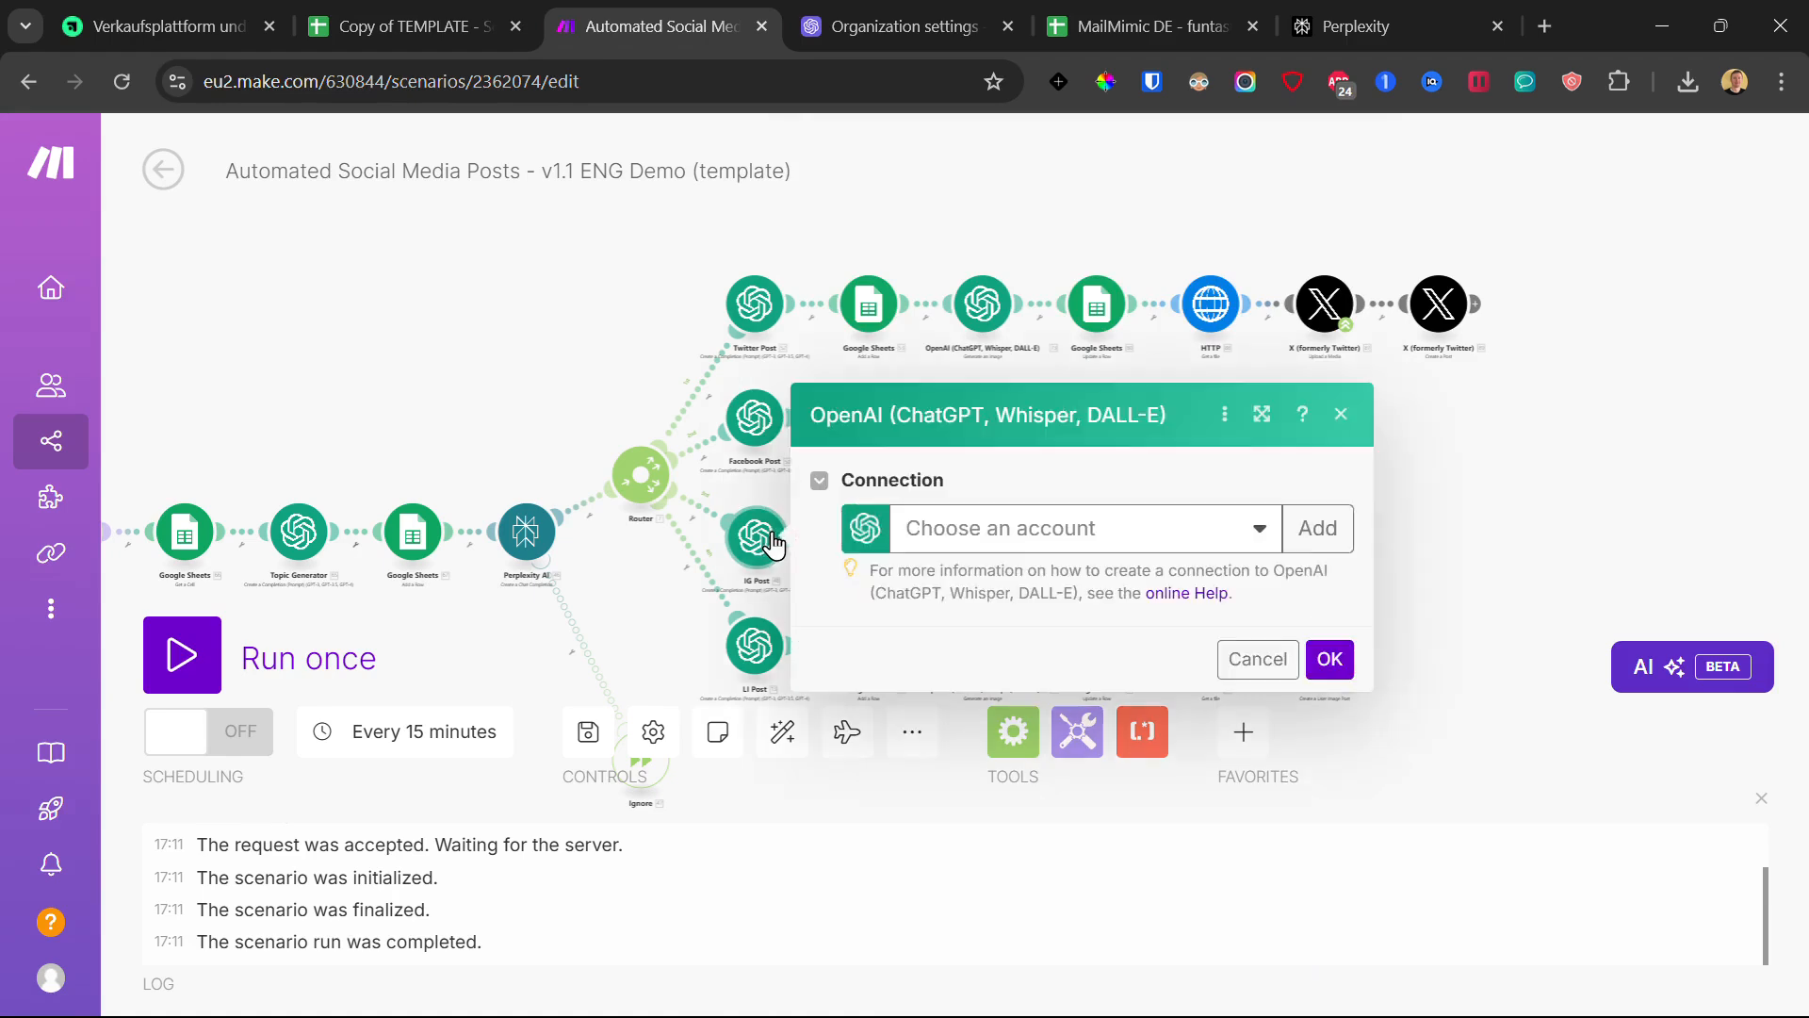
left_click(1013, 529)
left_click(1107, 573)
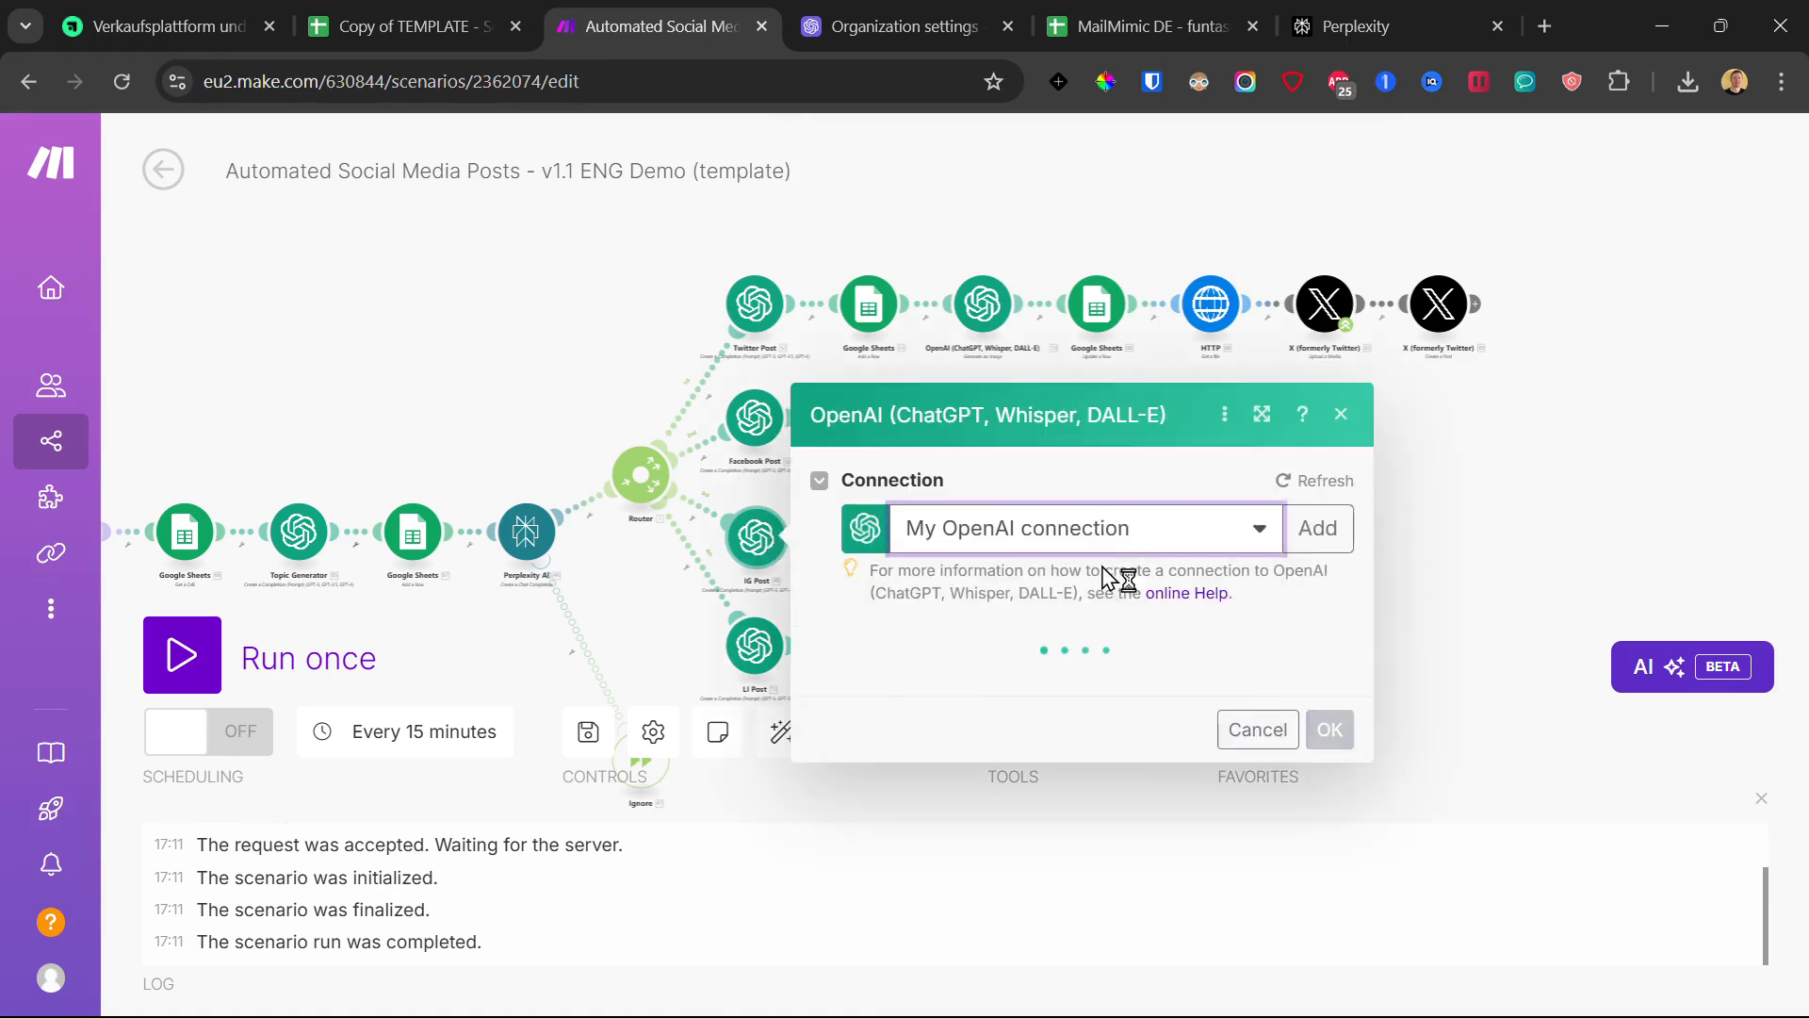
scroll(1063, 551, "down", 15)
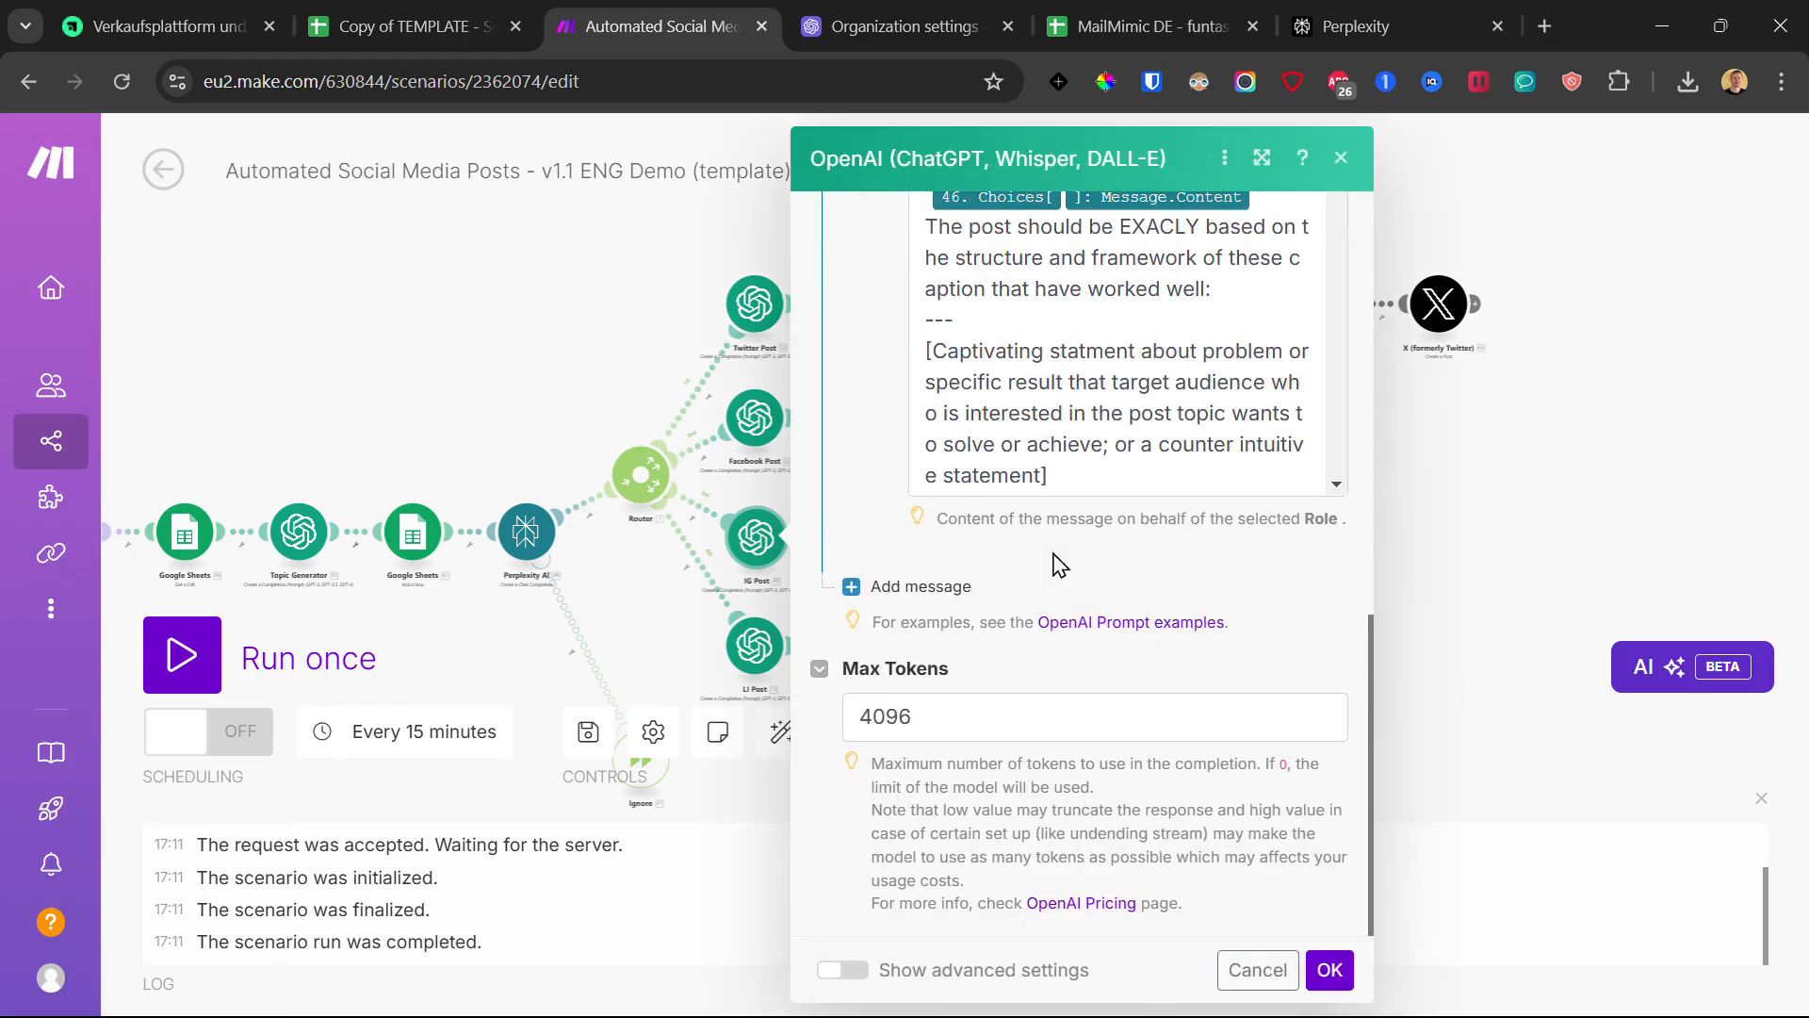
left_click(1329, 970)
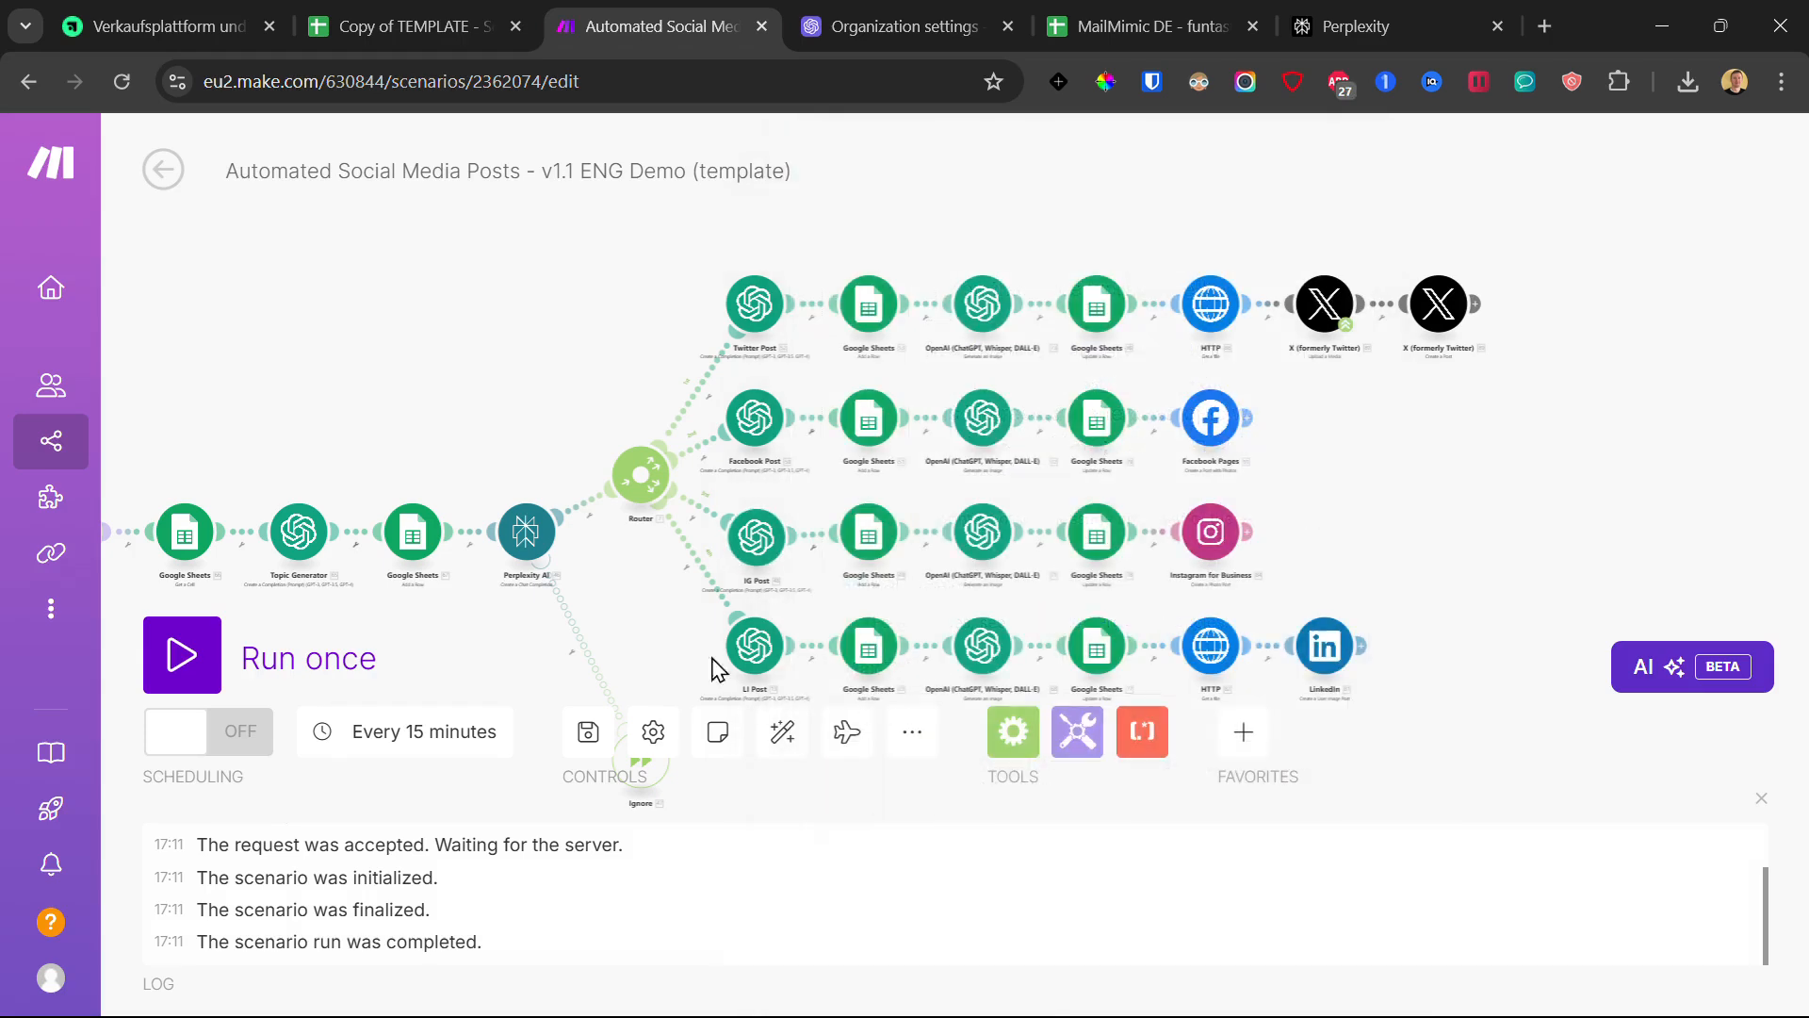
left_click(767, 675)
left_click(1062, 657)
left_click(1028, 689)
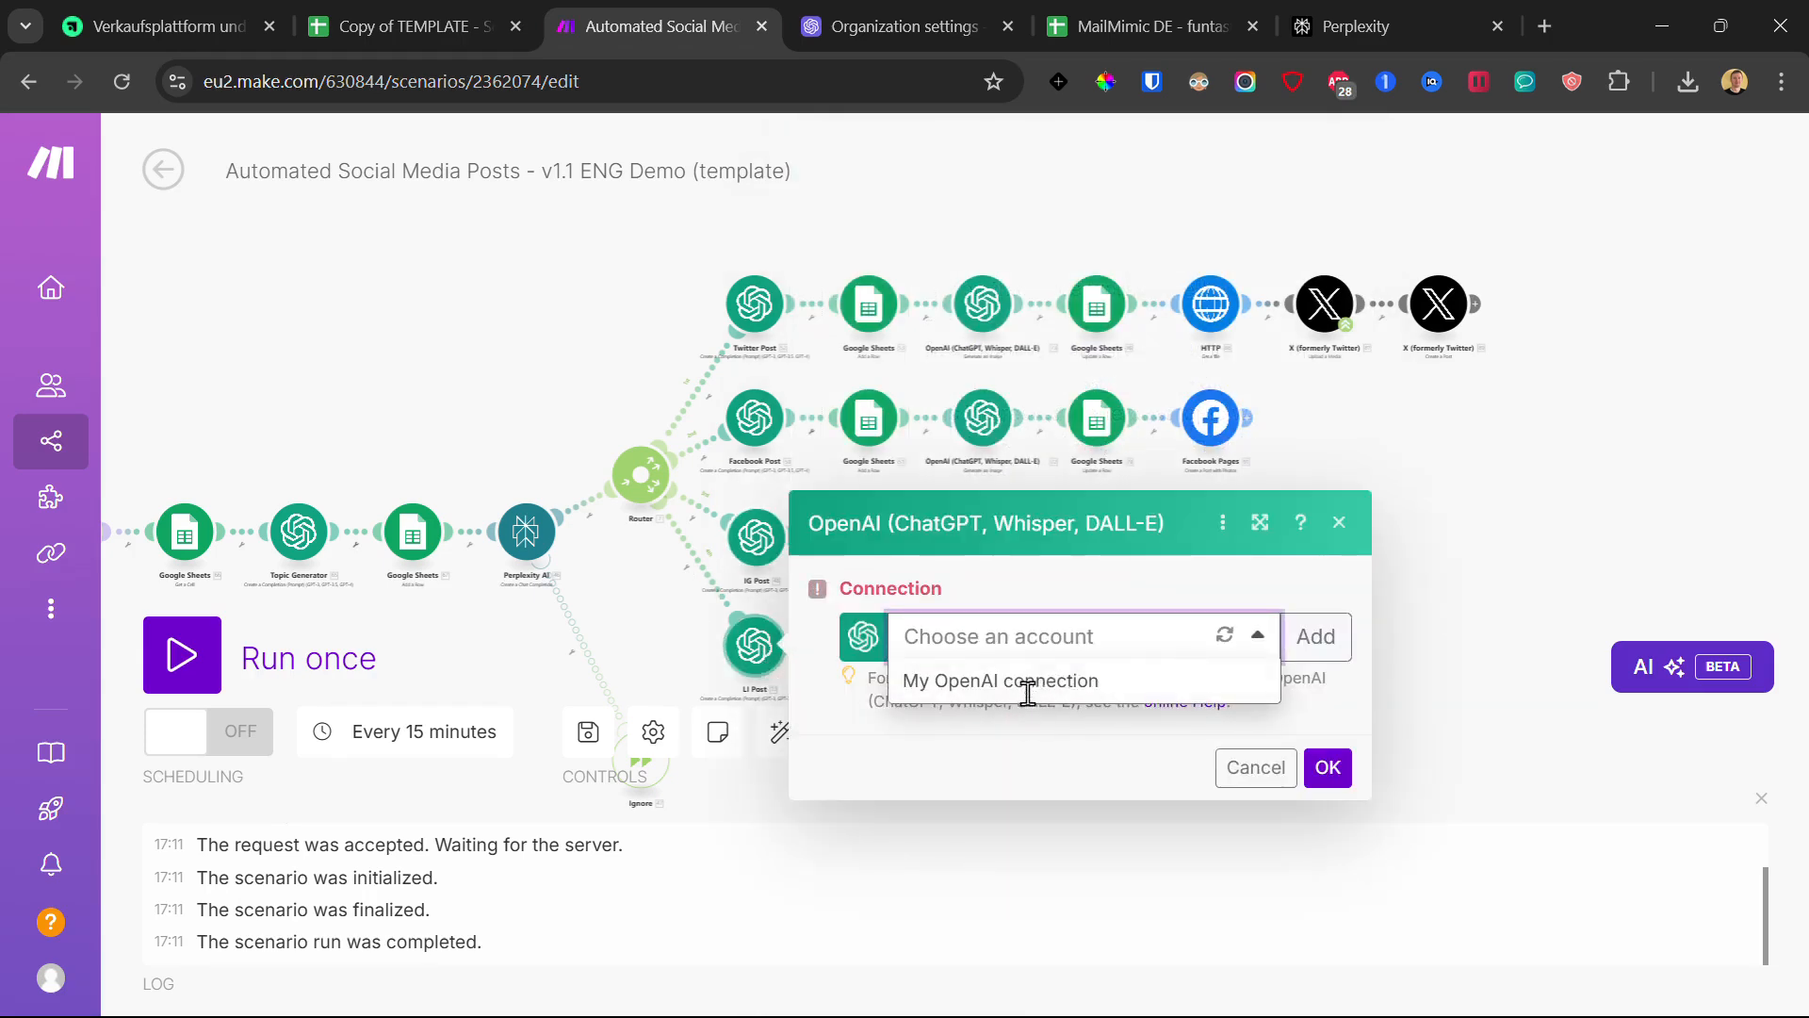
left_click(1049, 636)
left_click(1030, 663)
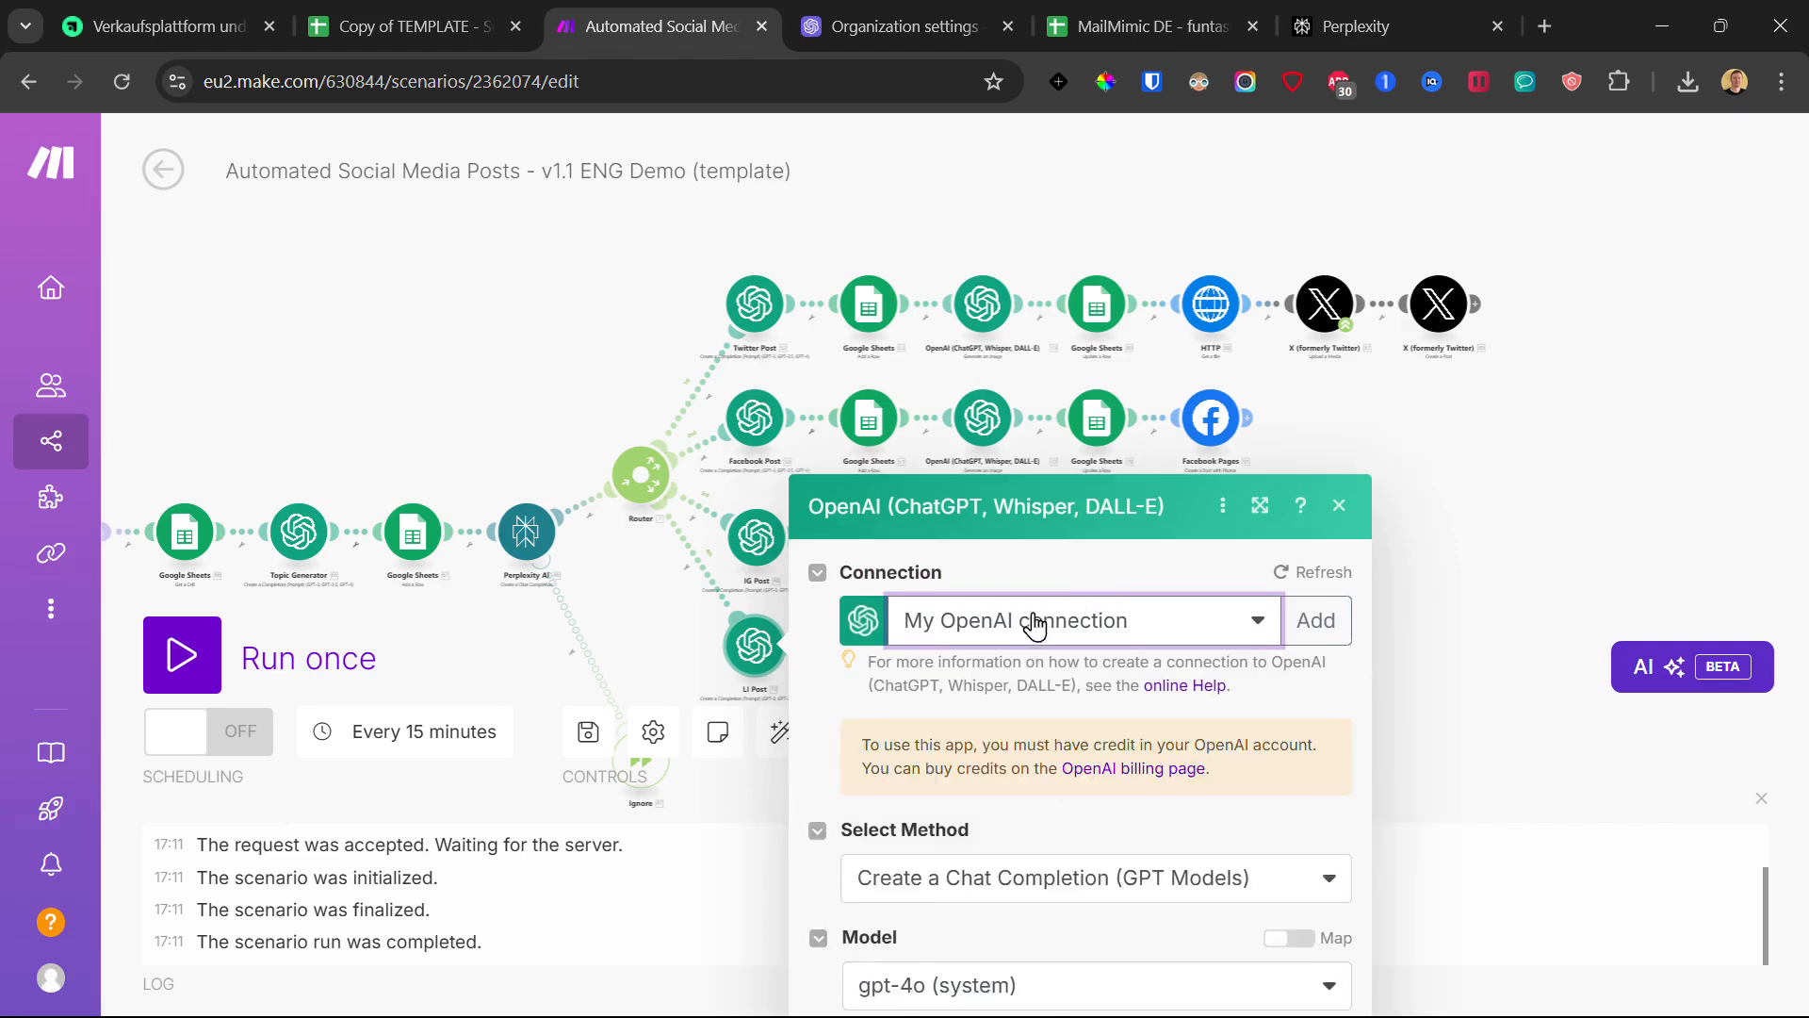
scroll(1180, 731, "down", 10)
left_click(1309, 970)
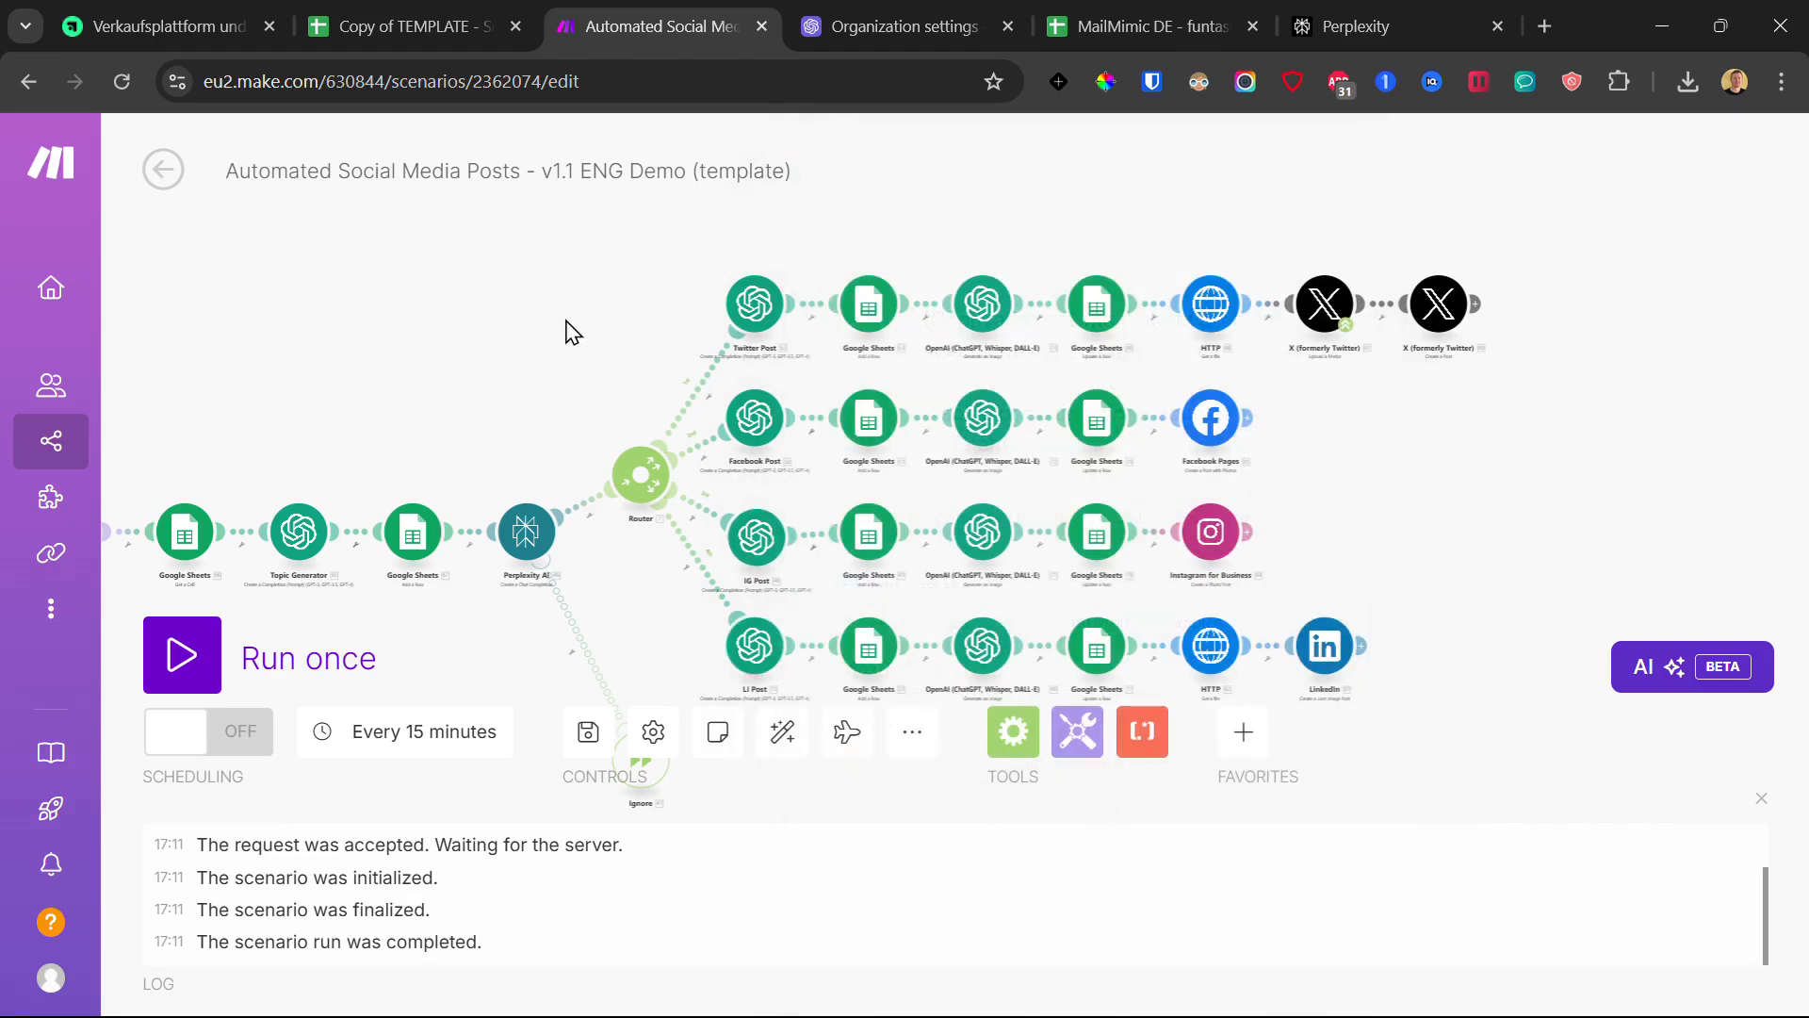
- Replace the Twitter-row Sheets module's placeholder spreadsheet ID with the real one, keeping the Twitter sheet
left_click(861, 292)
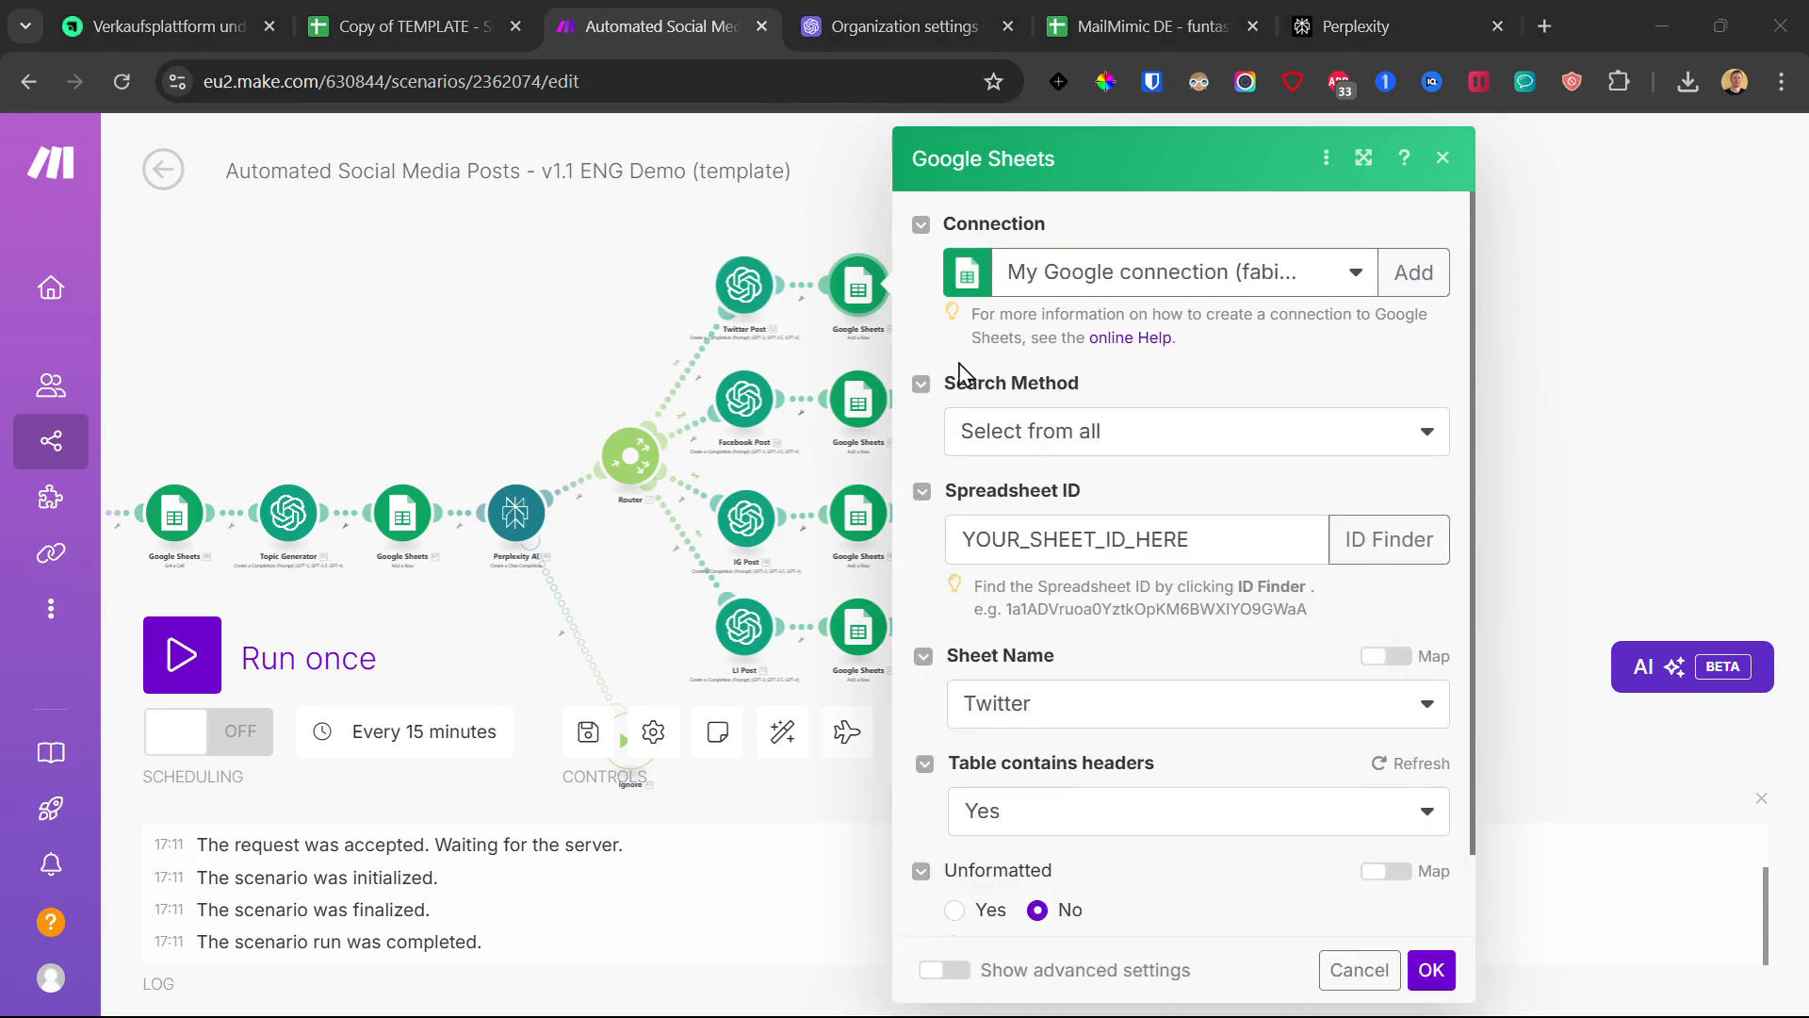
left_click(1125, 535)
key("ctrl+a")
left_click(1151, 512)
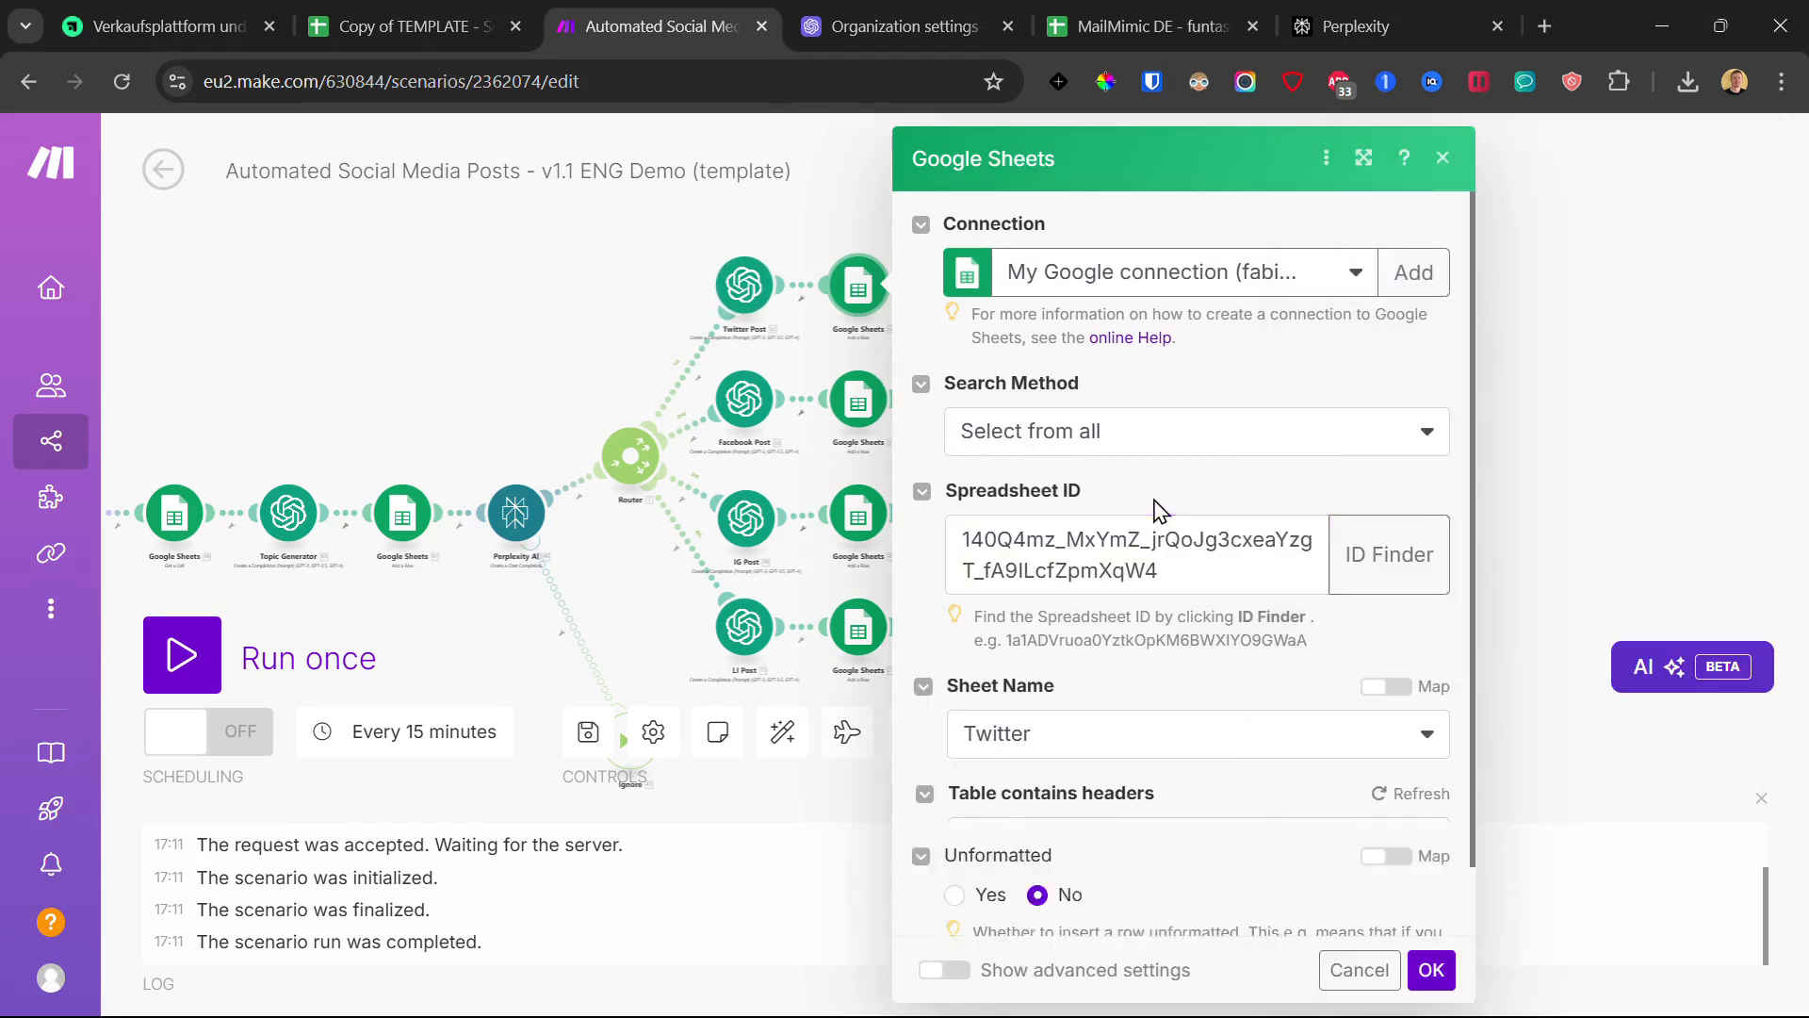
scroll(1167, 490, "down", 2)
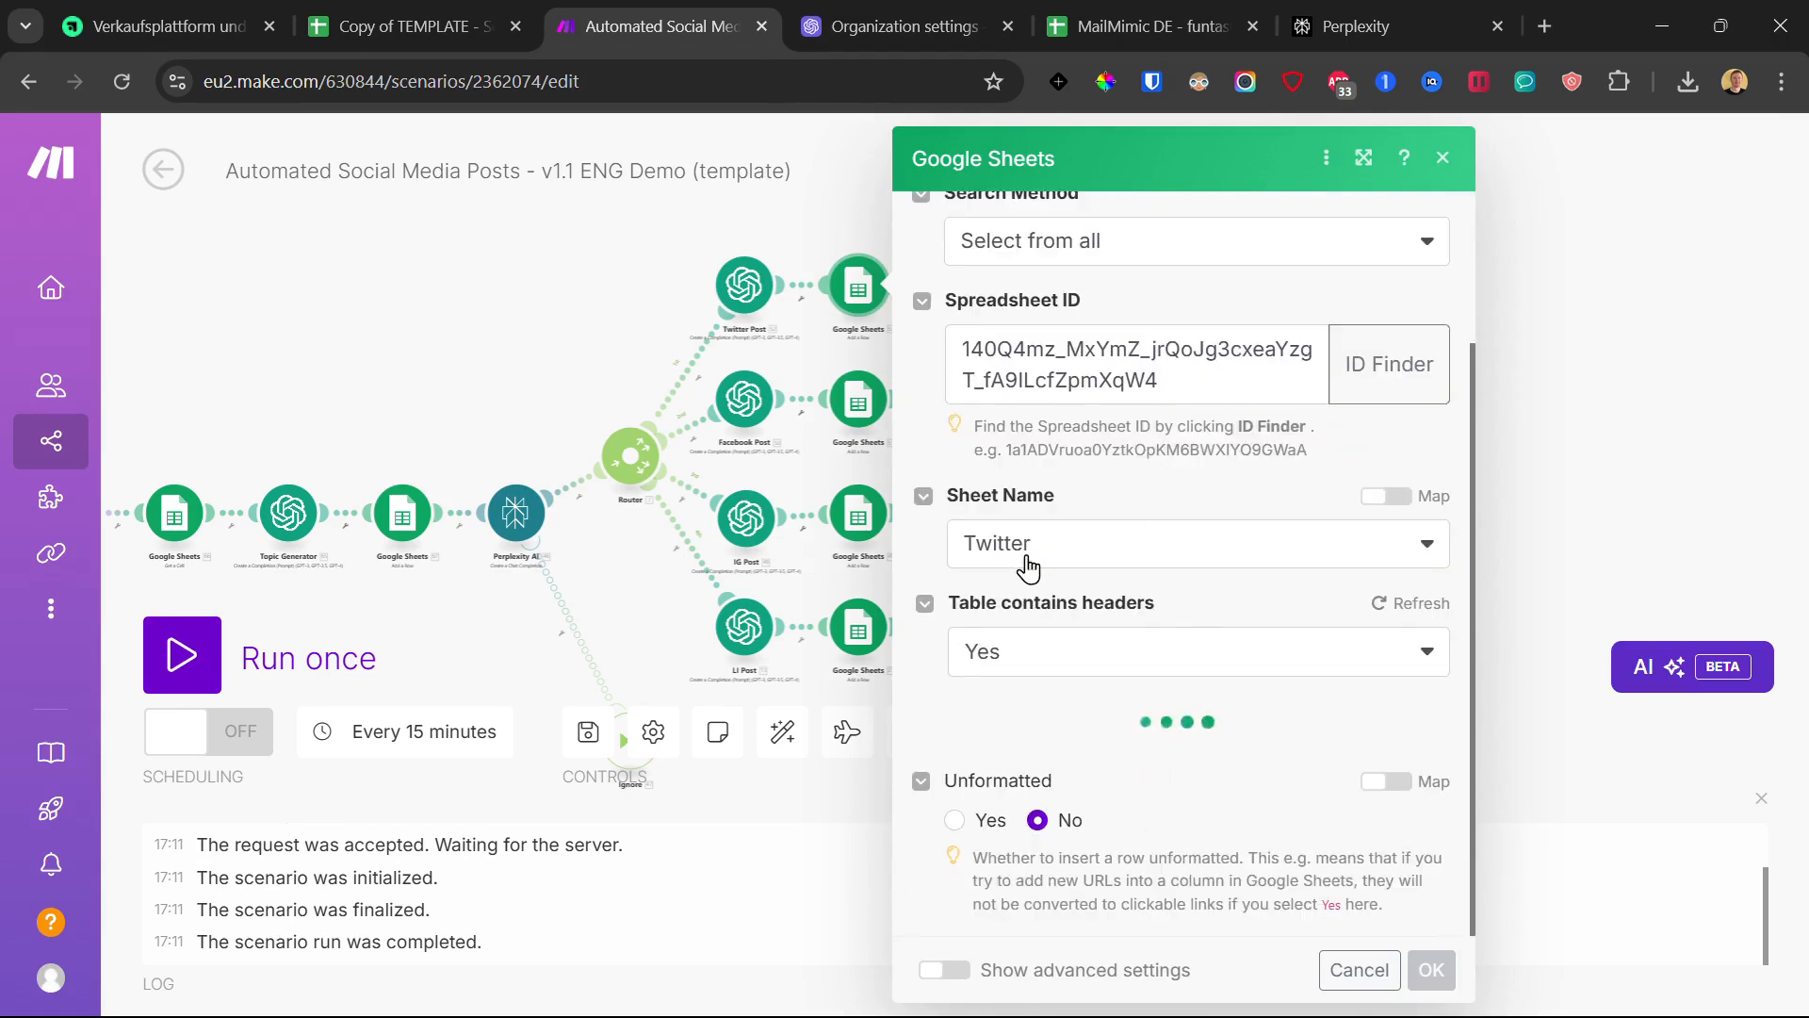
scroll(1049, 559, "down", 1)
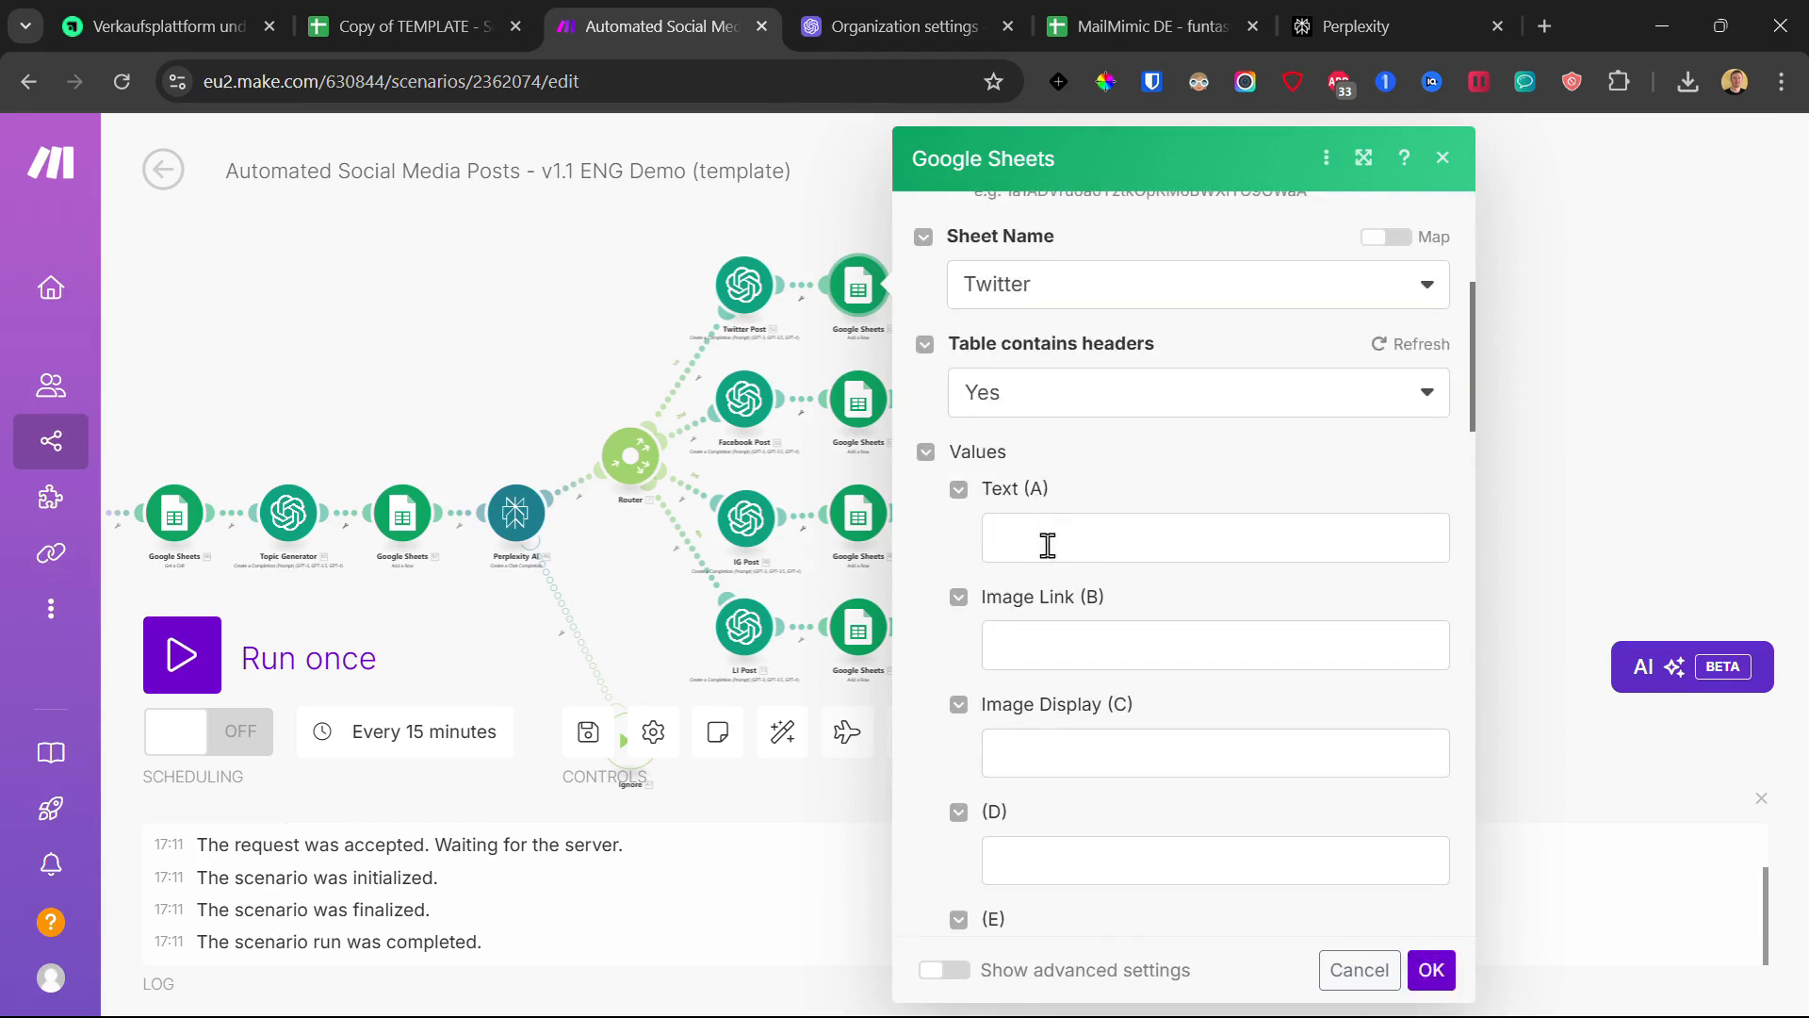
left_click(1021, 292)
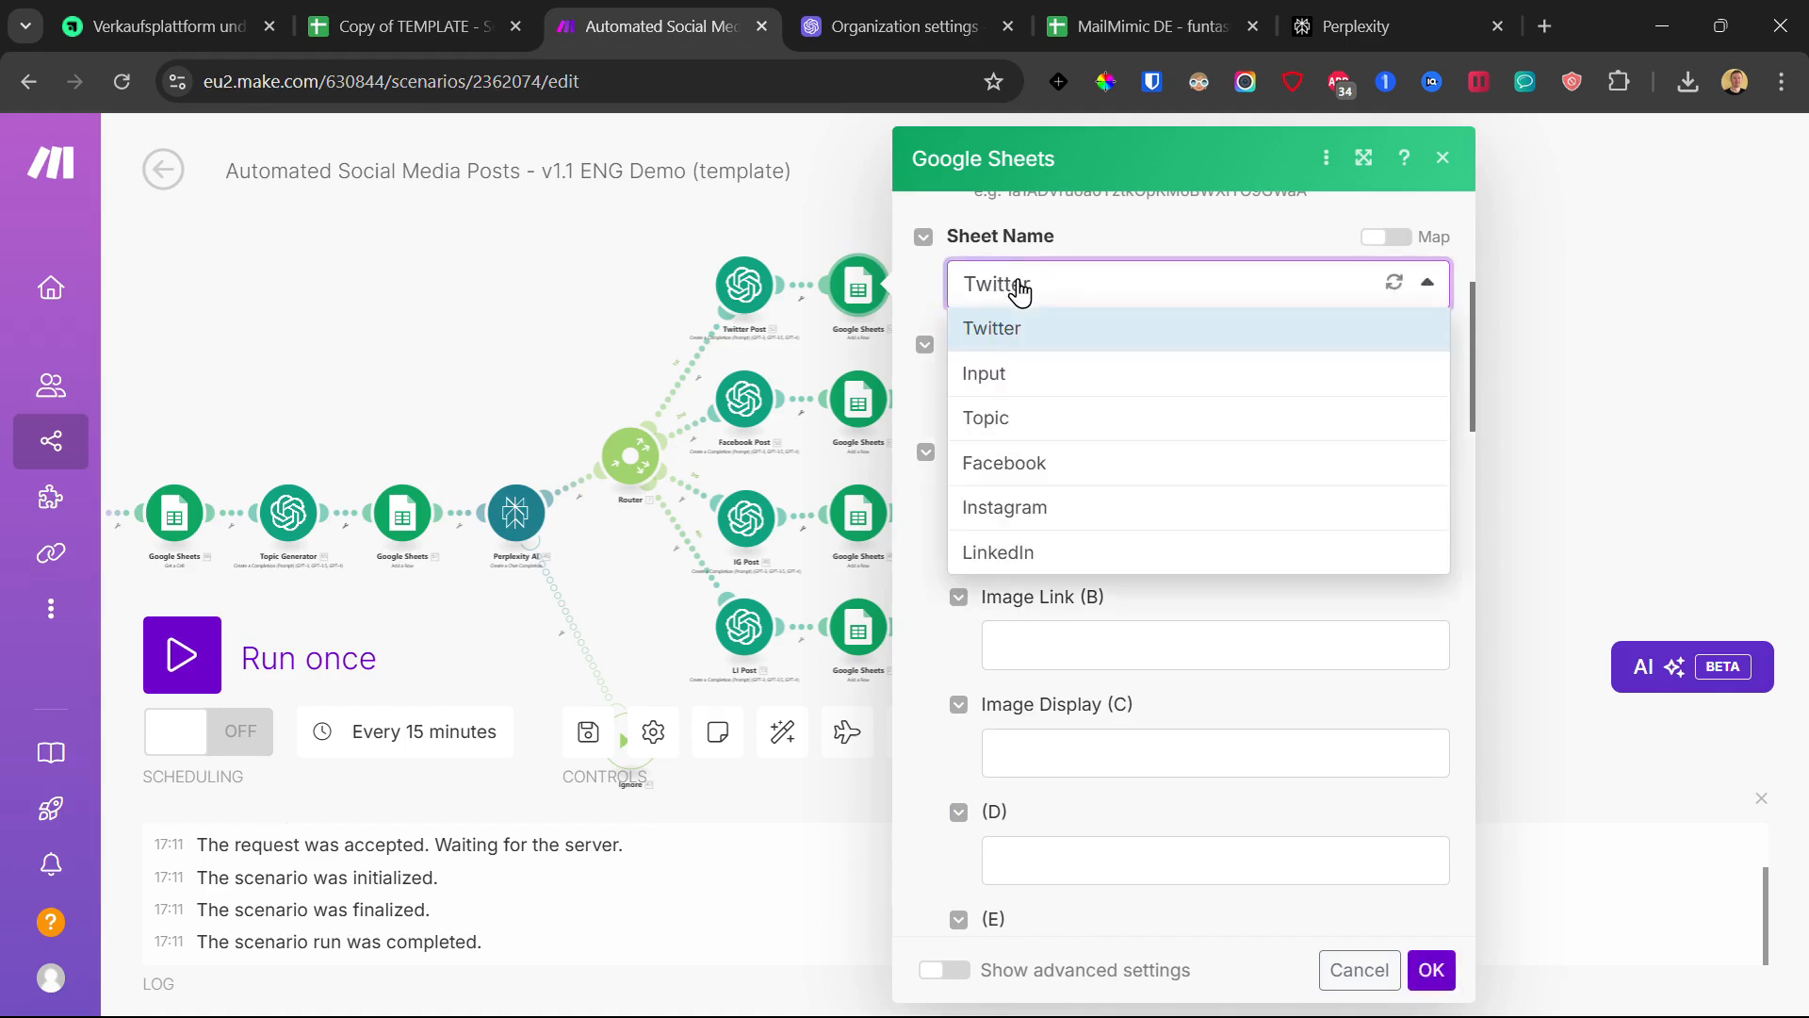
left_click(1020, 329)
- Map Twitter Post's Choices[] Message.Content into Text (A) and save the module
scroll(1119, 433, "down", 2)
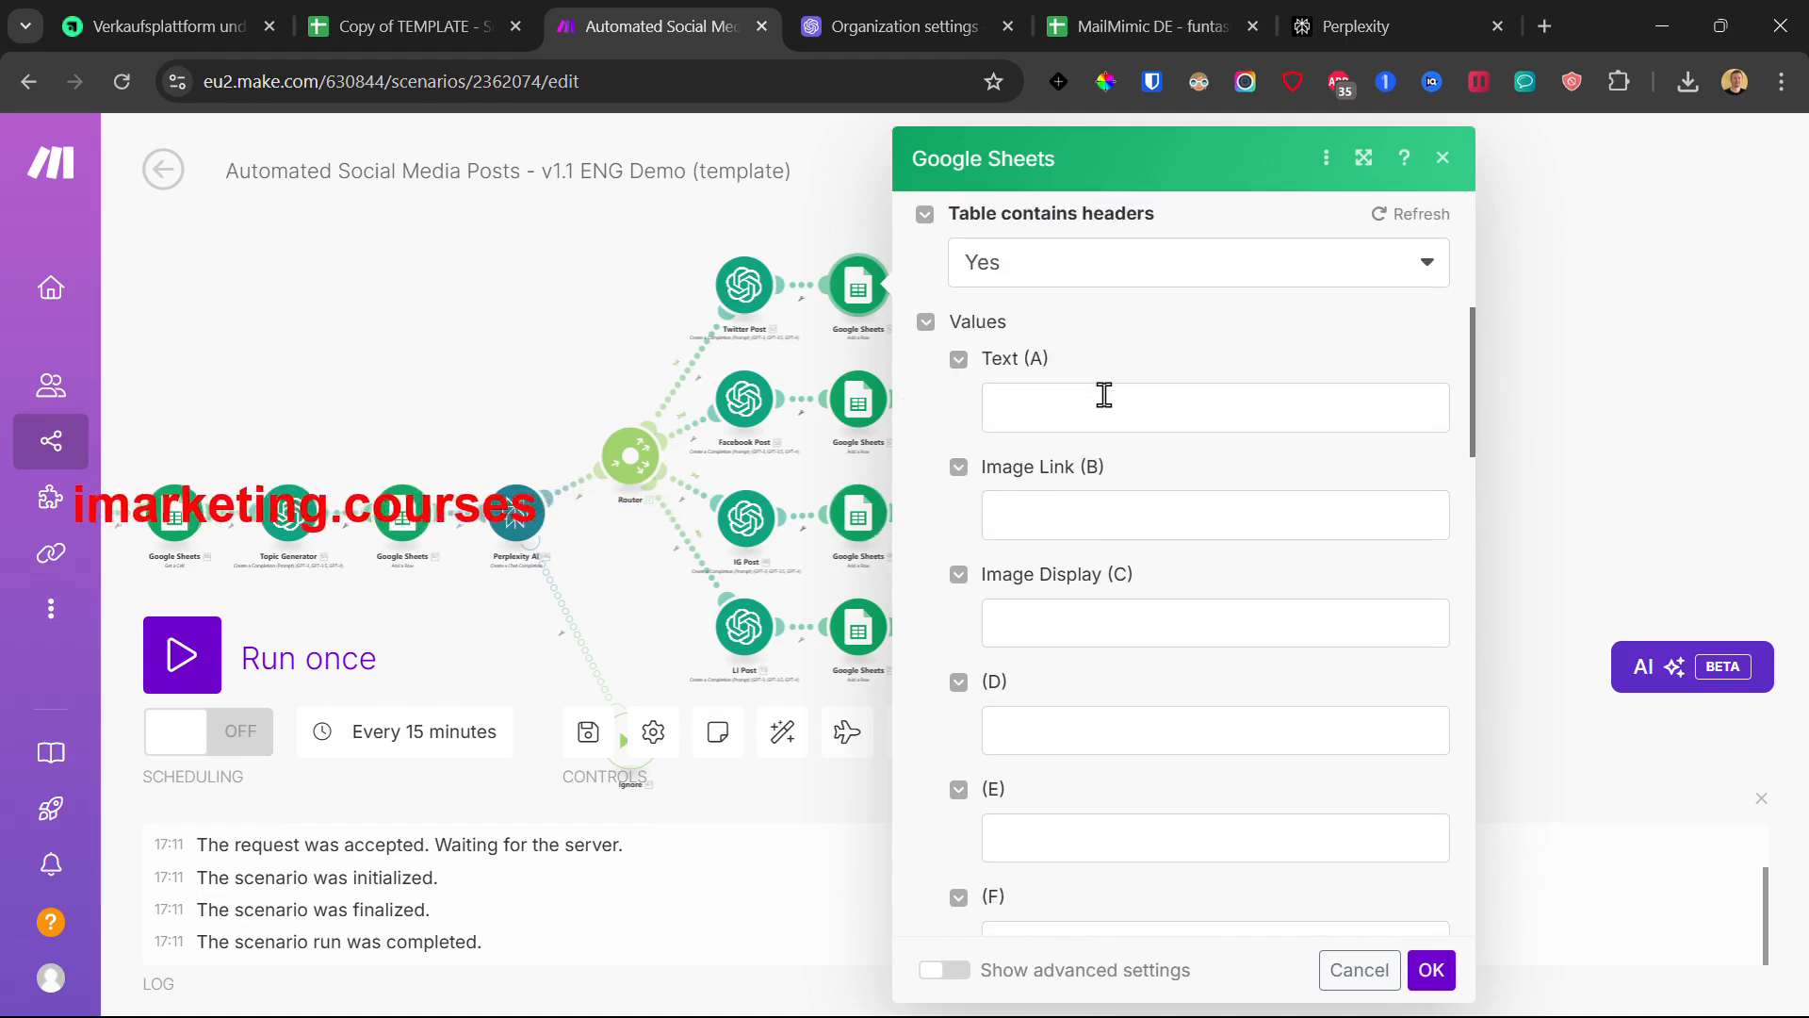
left_click(1037, 405)
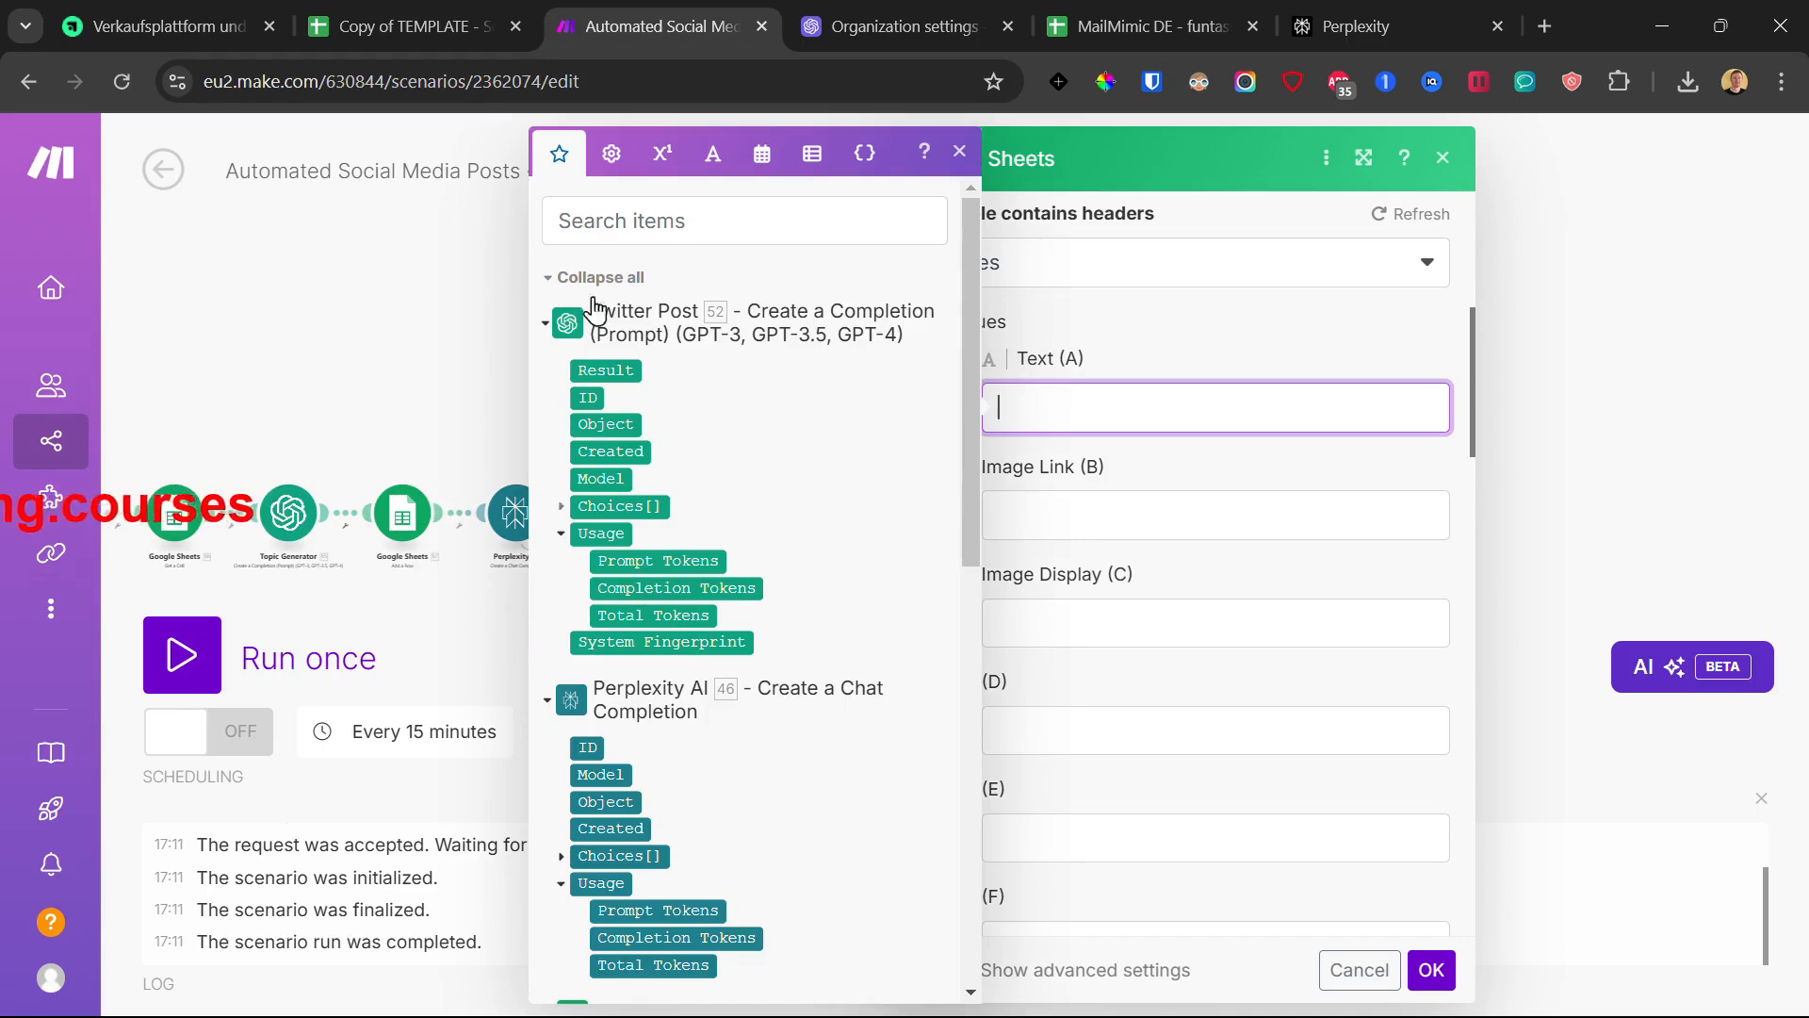
left_click(561, 506)
left_click(580, 642)
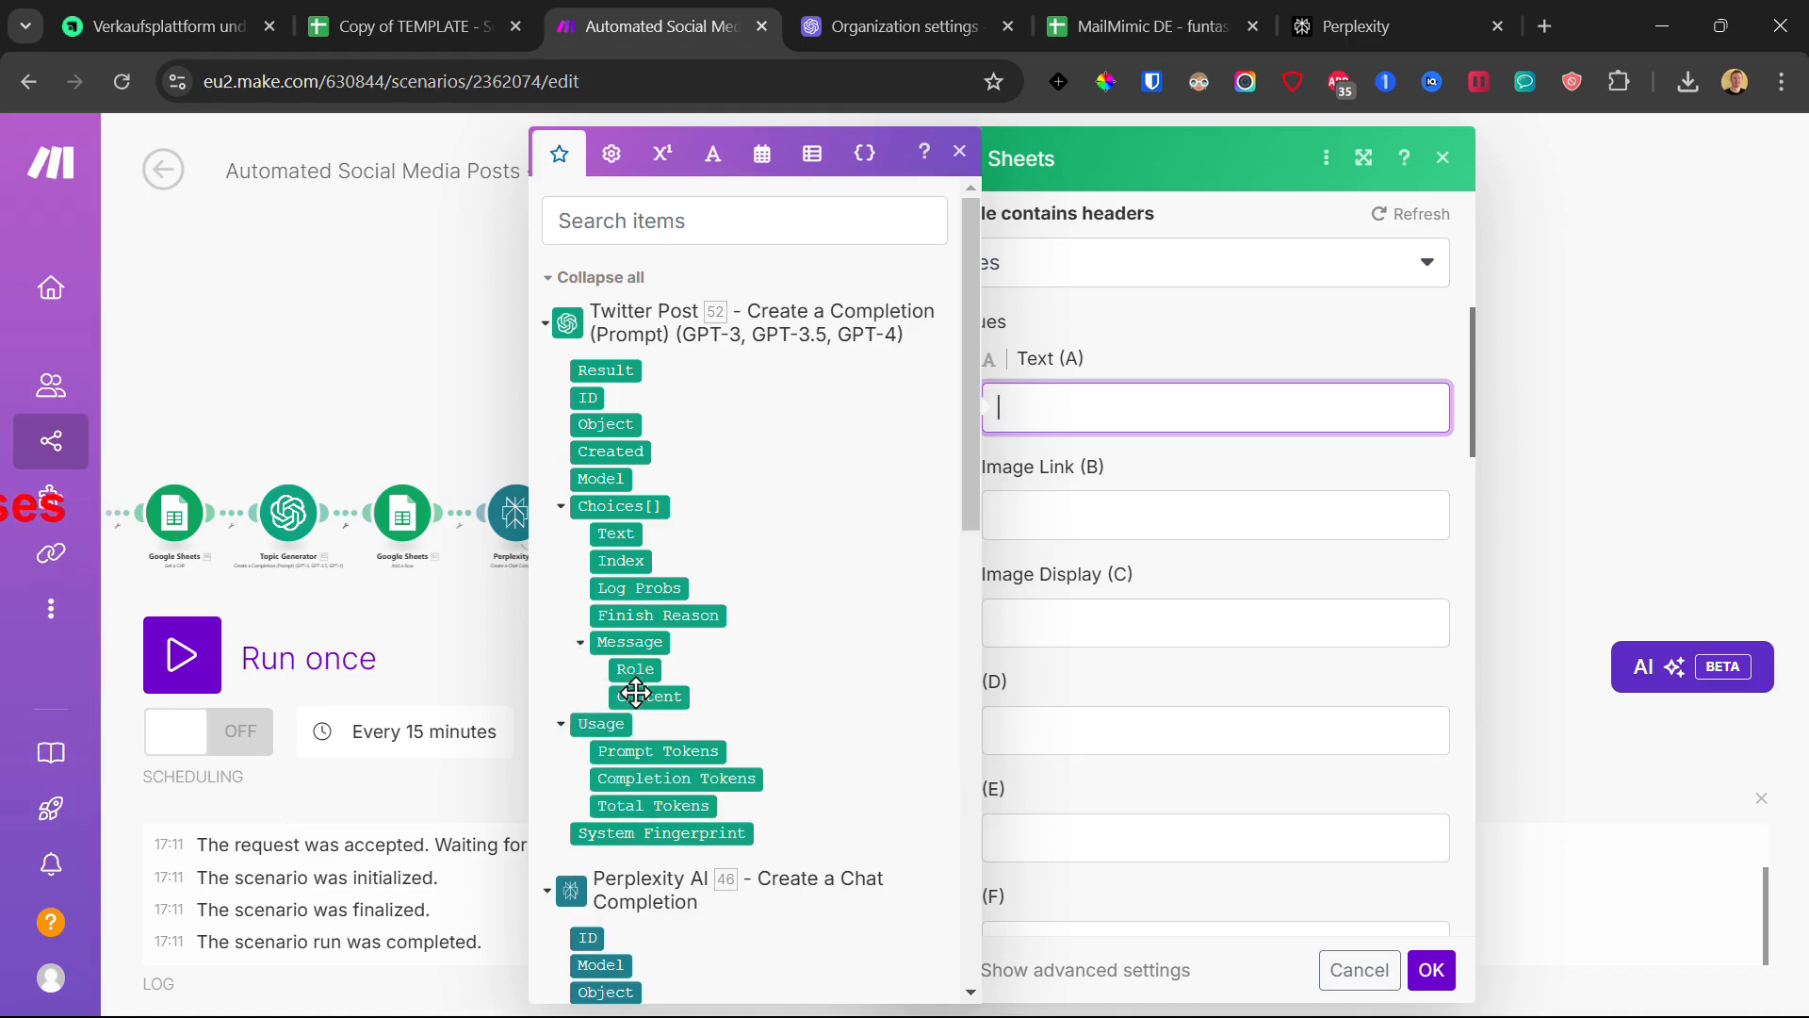
left_click(635, 695)
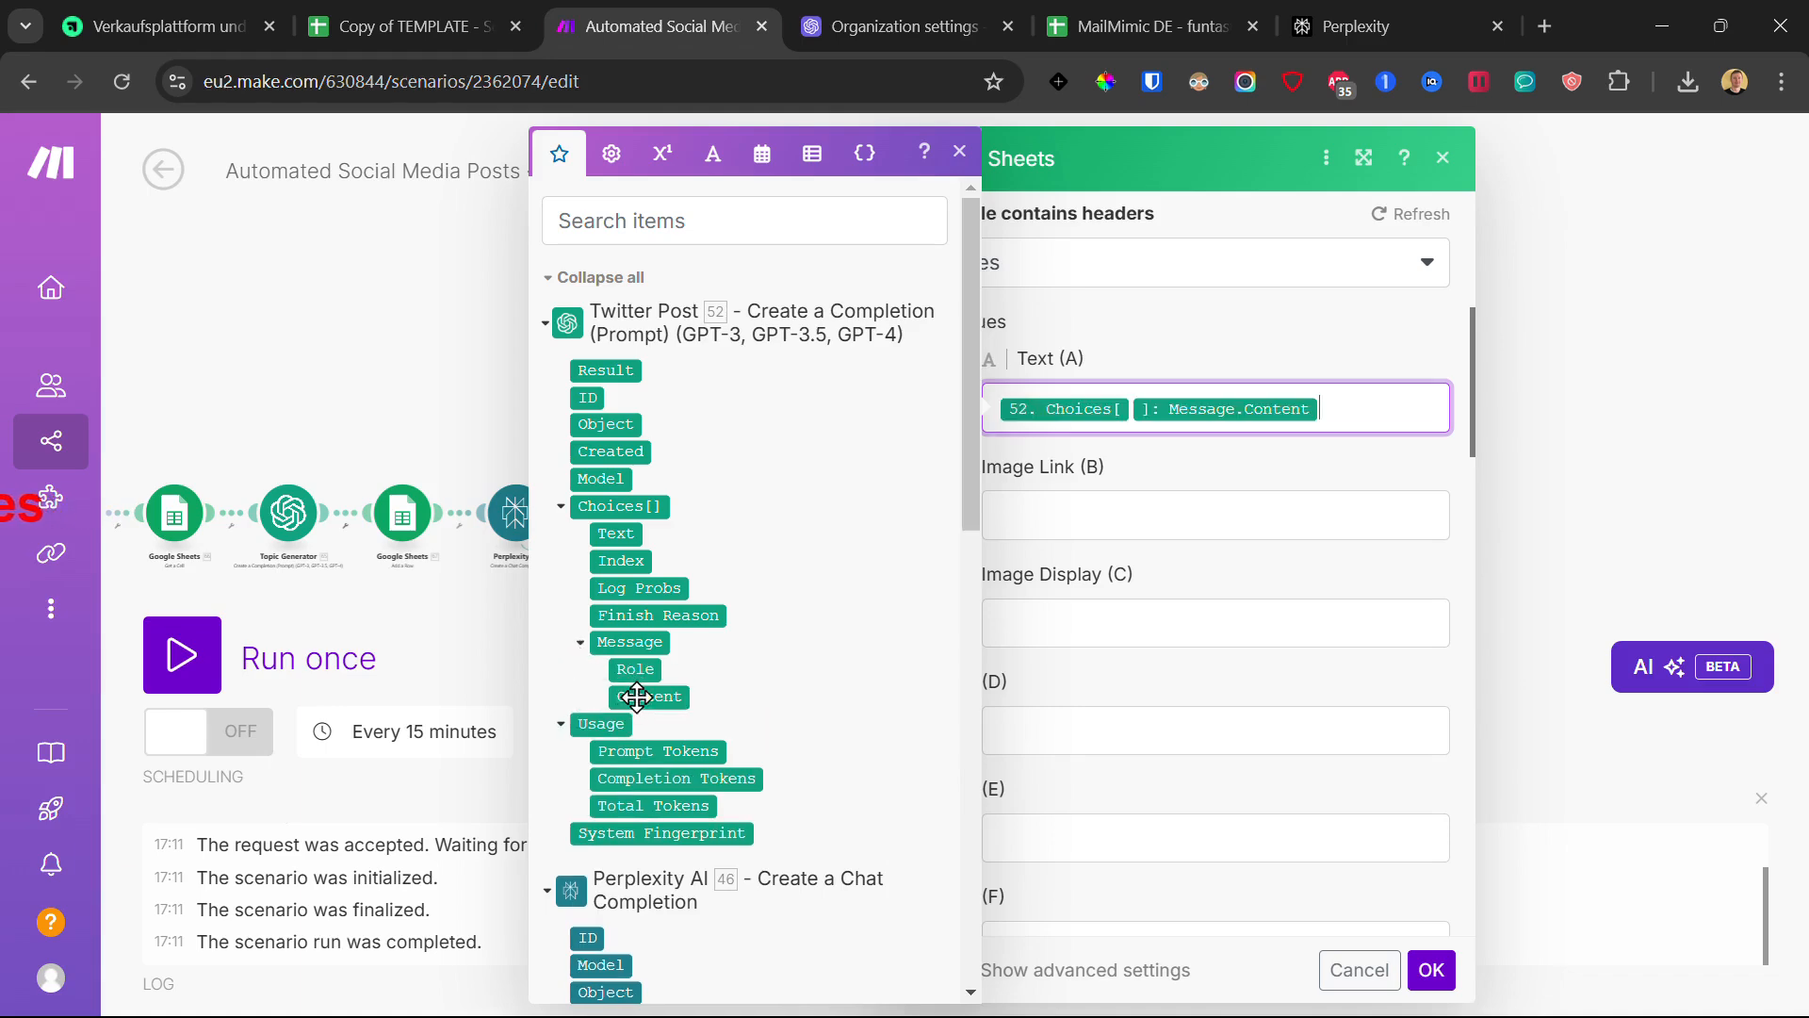
left_click(1428, 971)
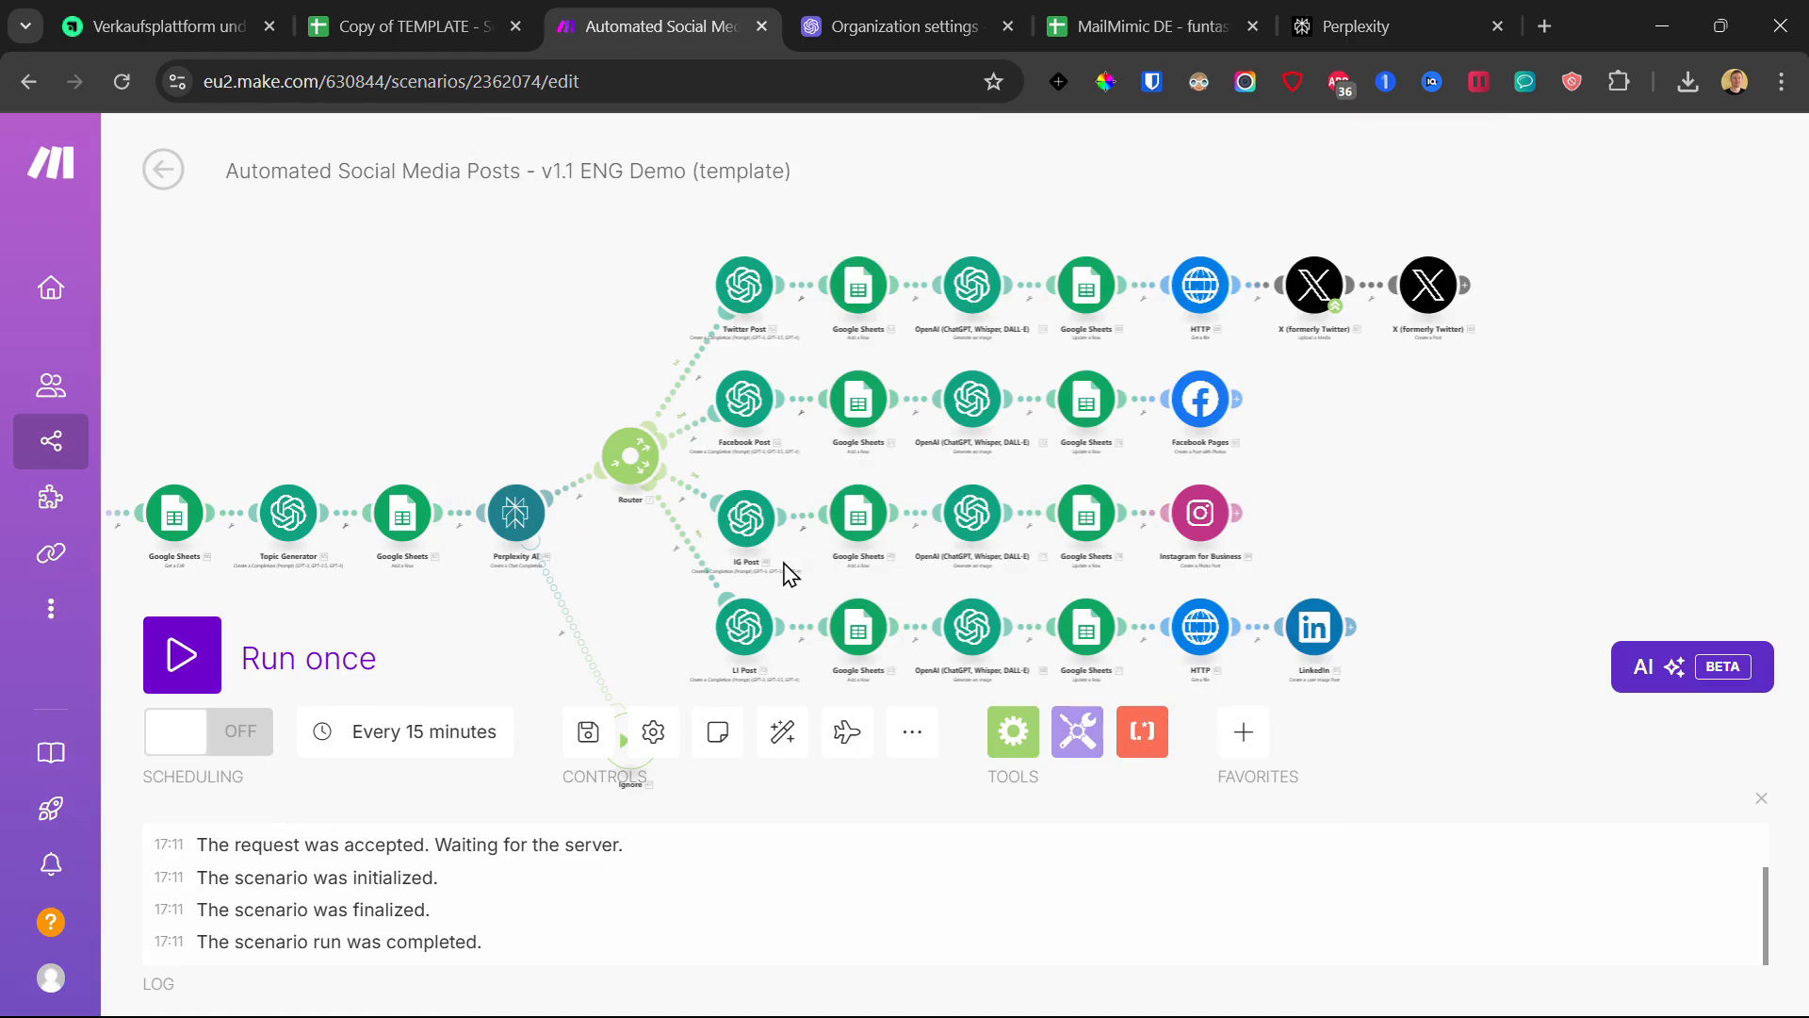
- Paste the real spreadsheet ID into the Facebook-row Sheets module and map Facebook Post's Message.Content into Text (A)
left_click(867, 407)
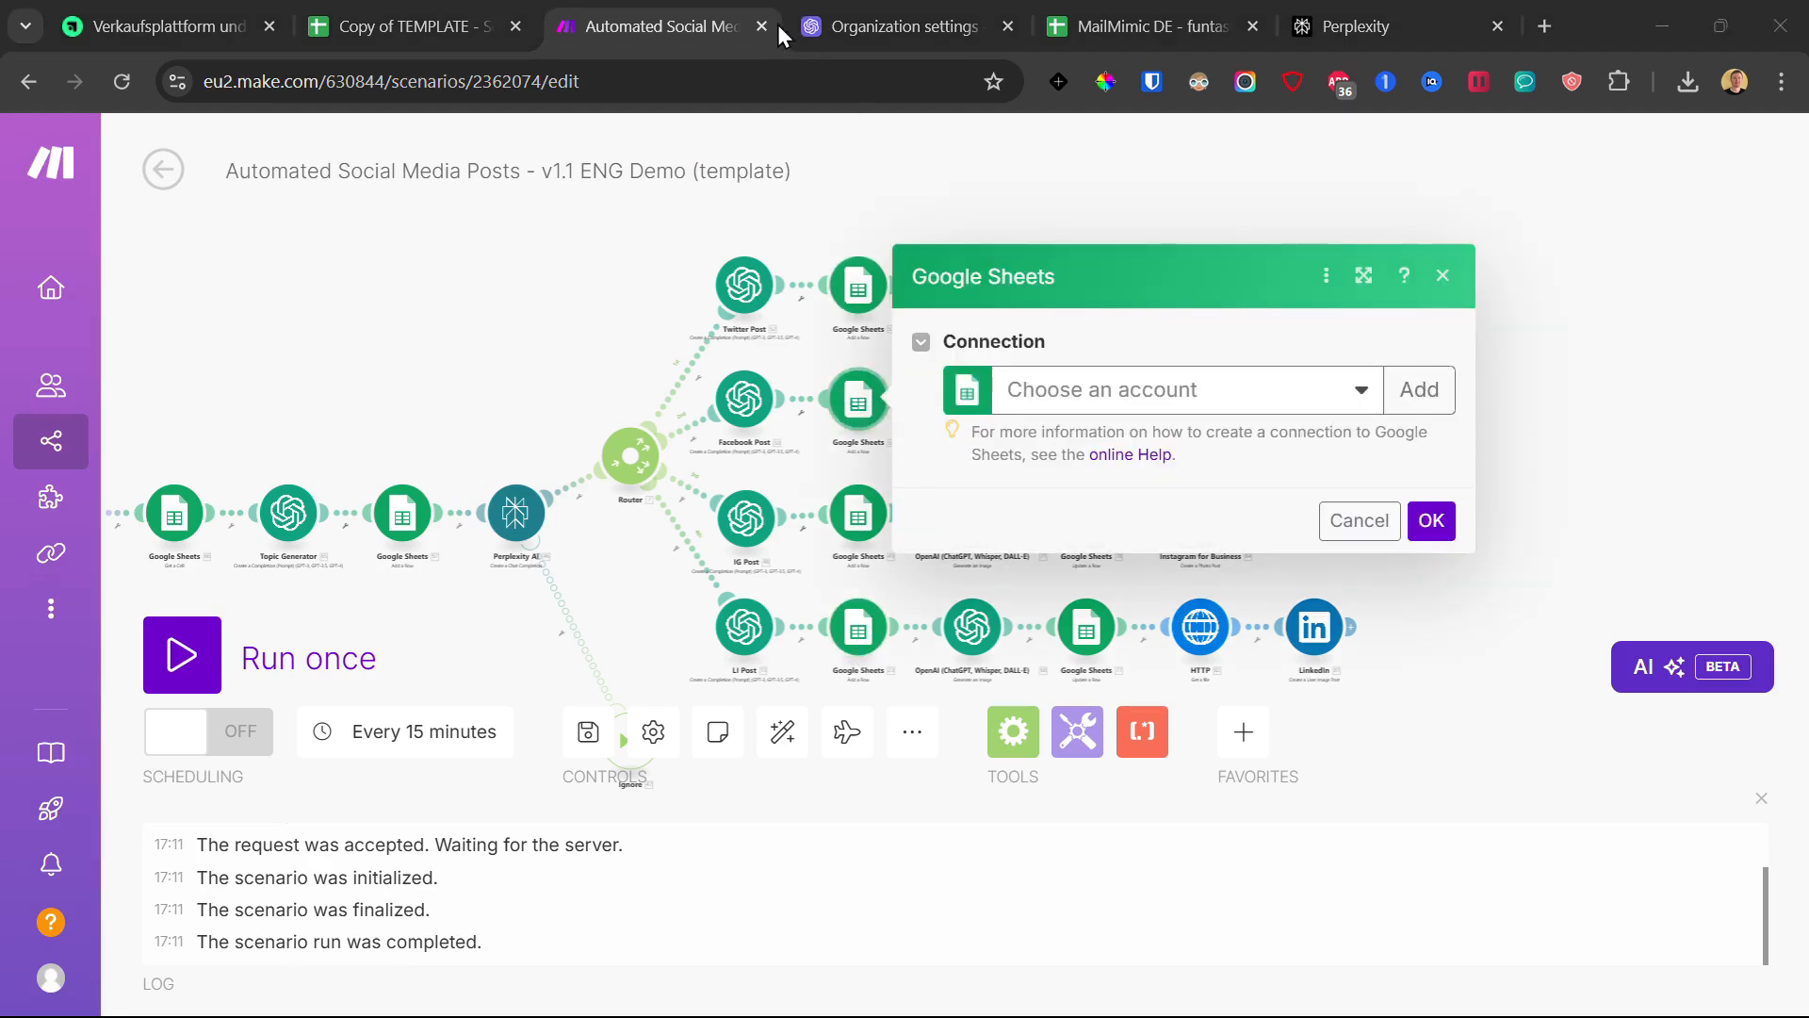
double_click(1175, 528)
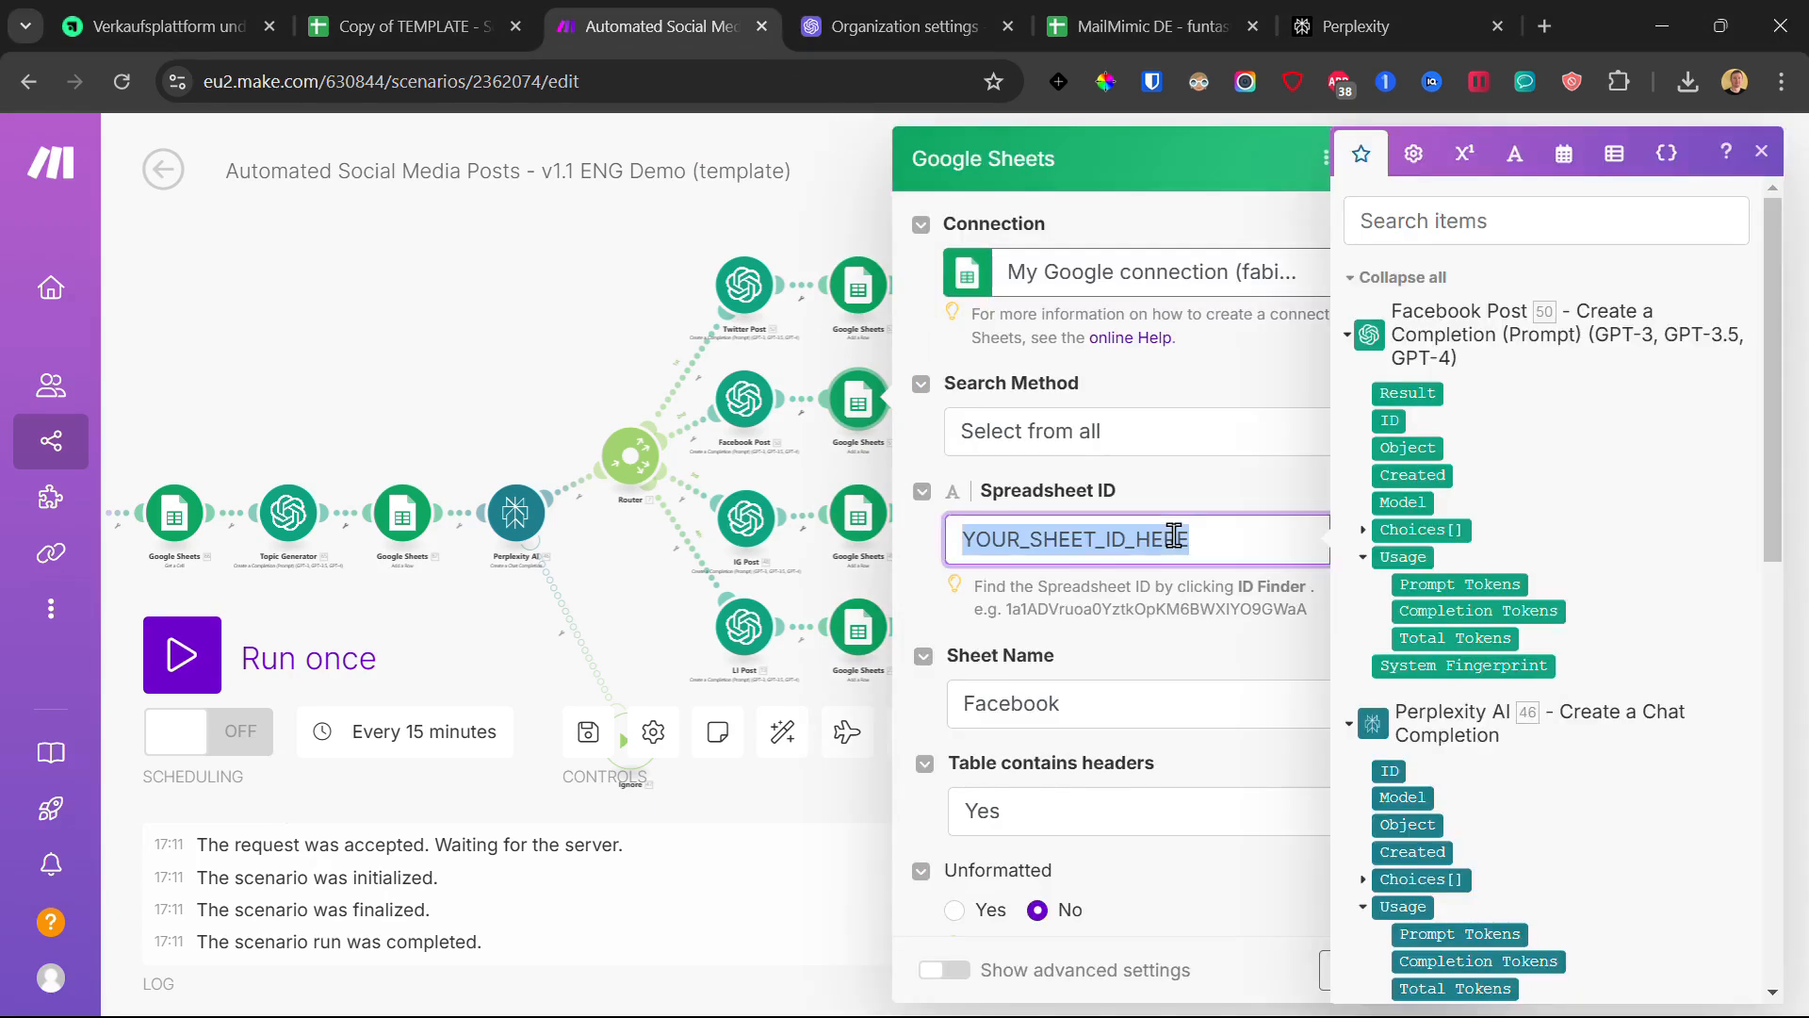
scroll(1134, 521, "down", 2)
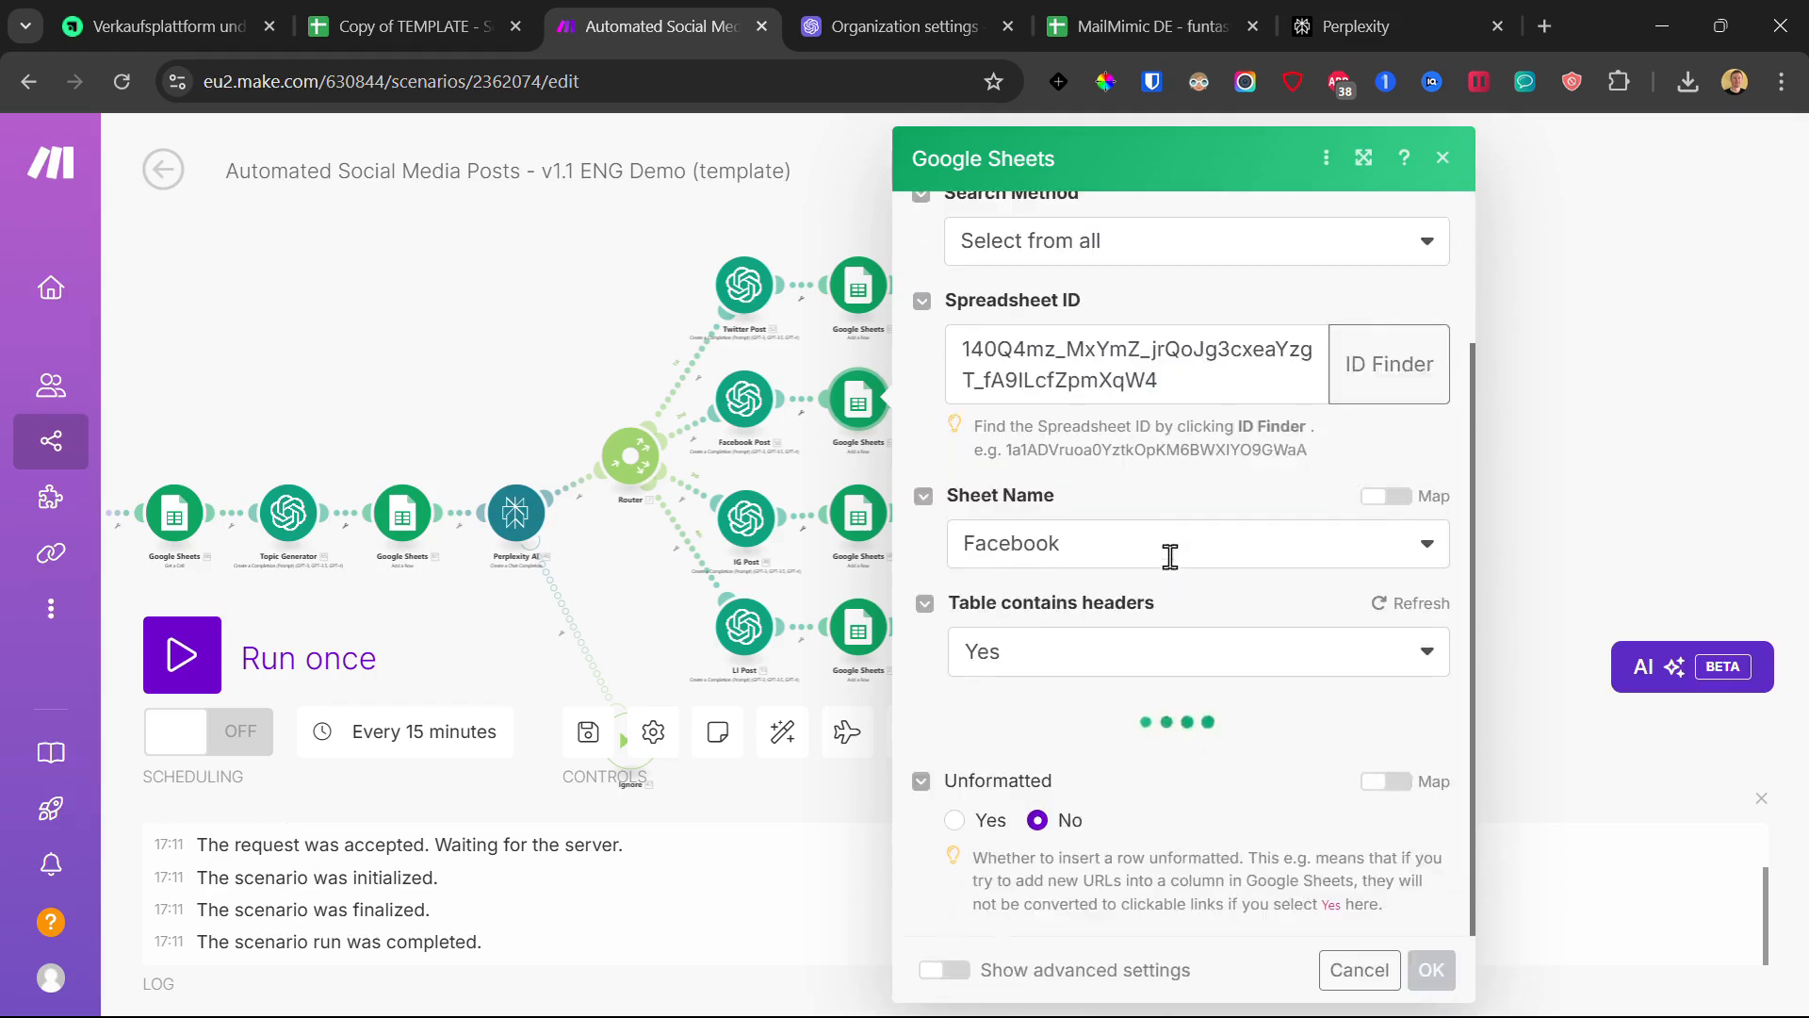
scroll(1126, 604, "down", 2)
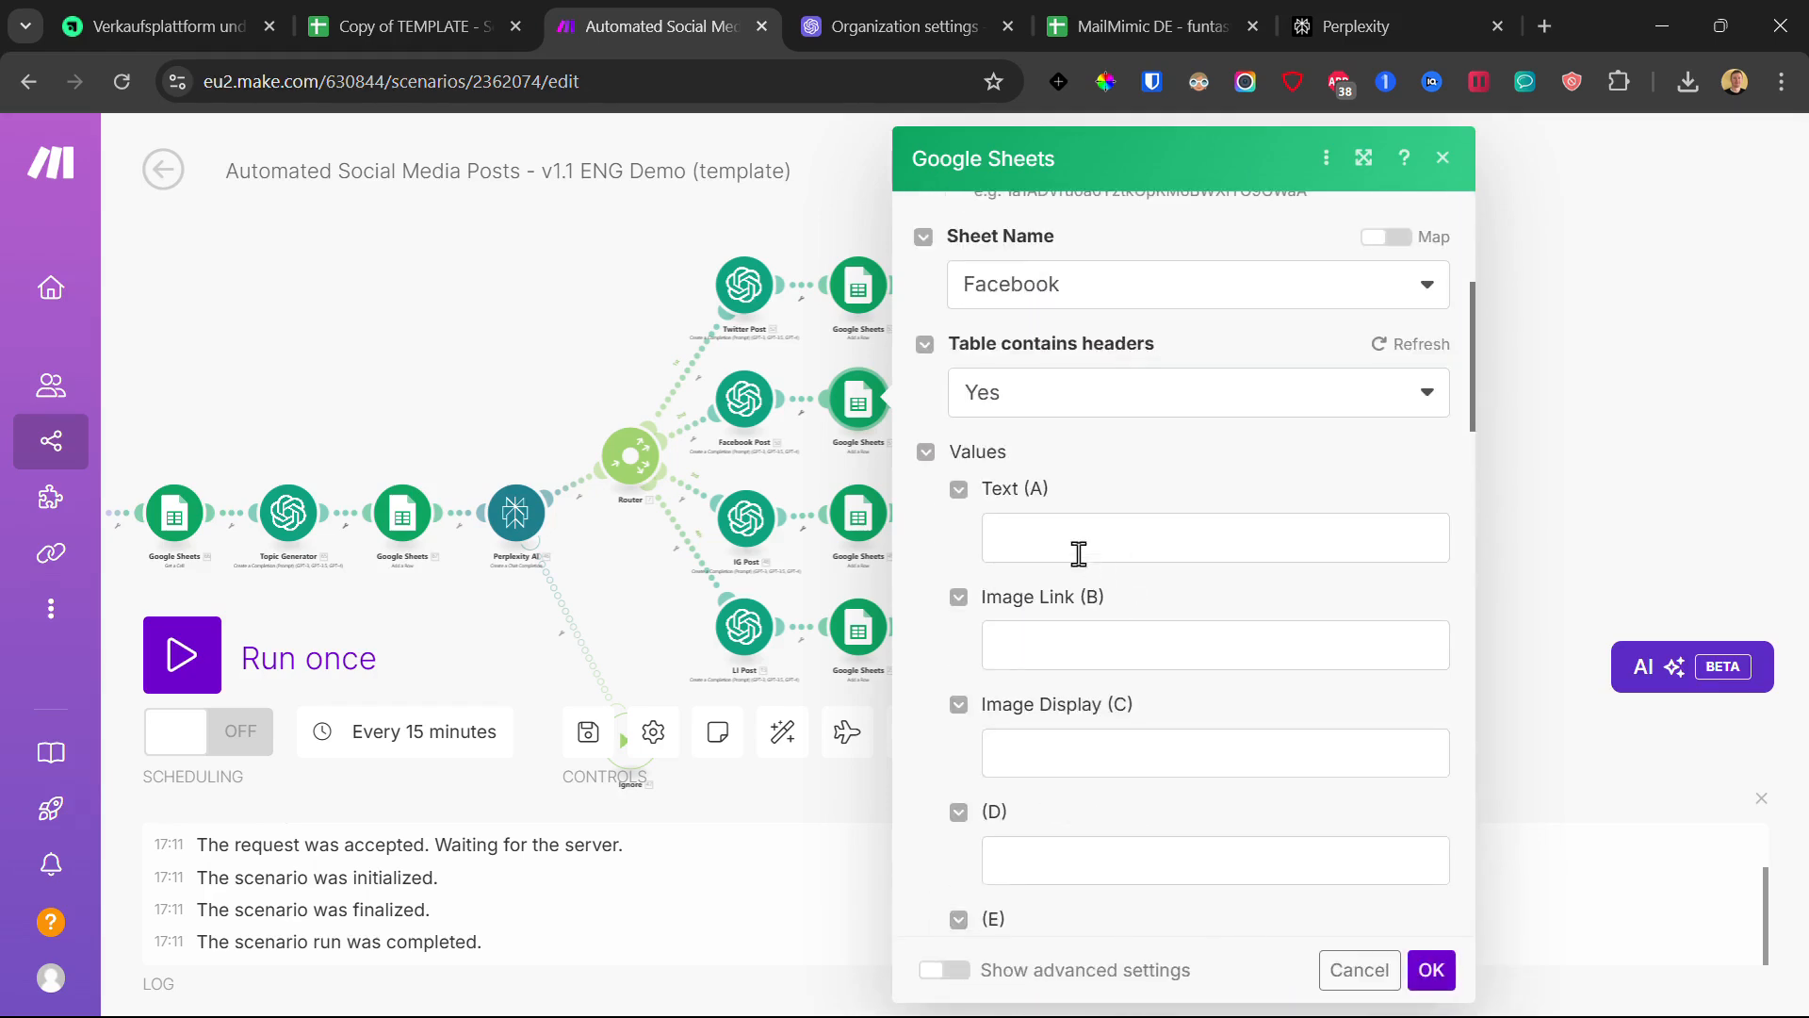
left_click(1045, 524)
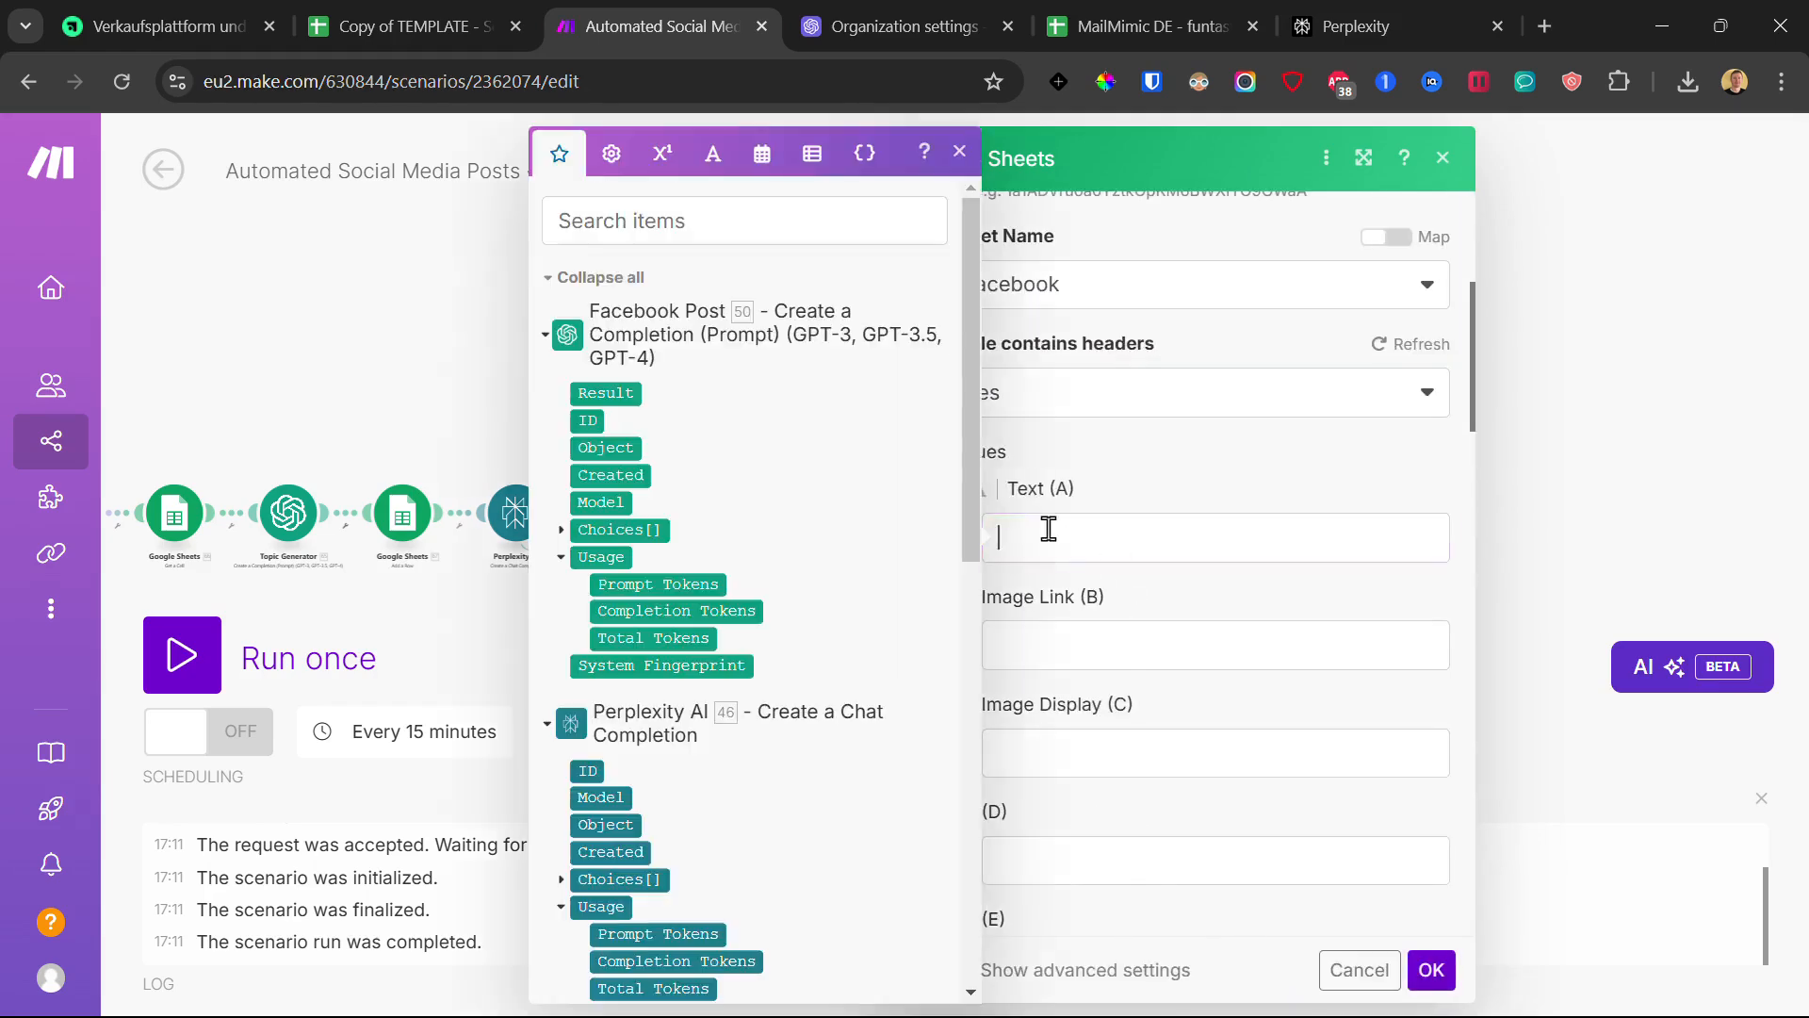
left_click(560, 532)
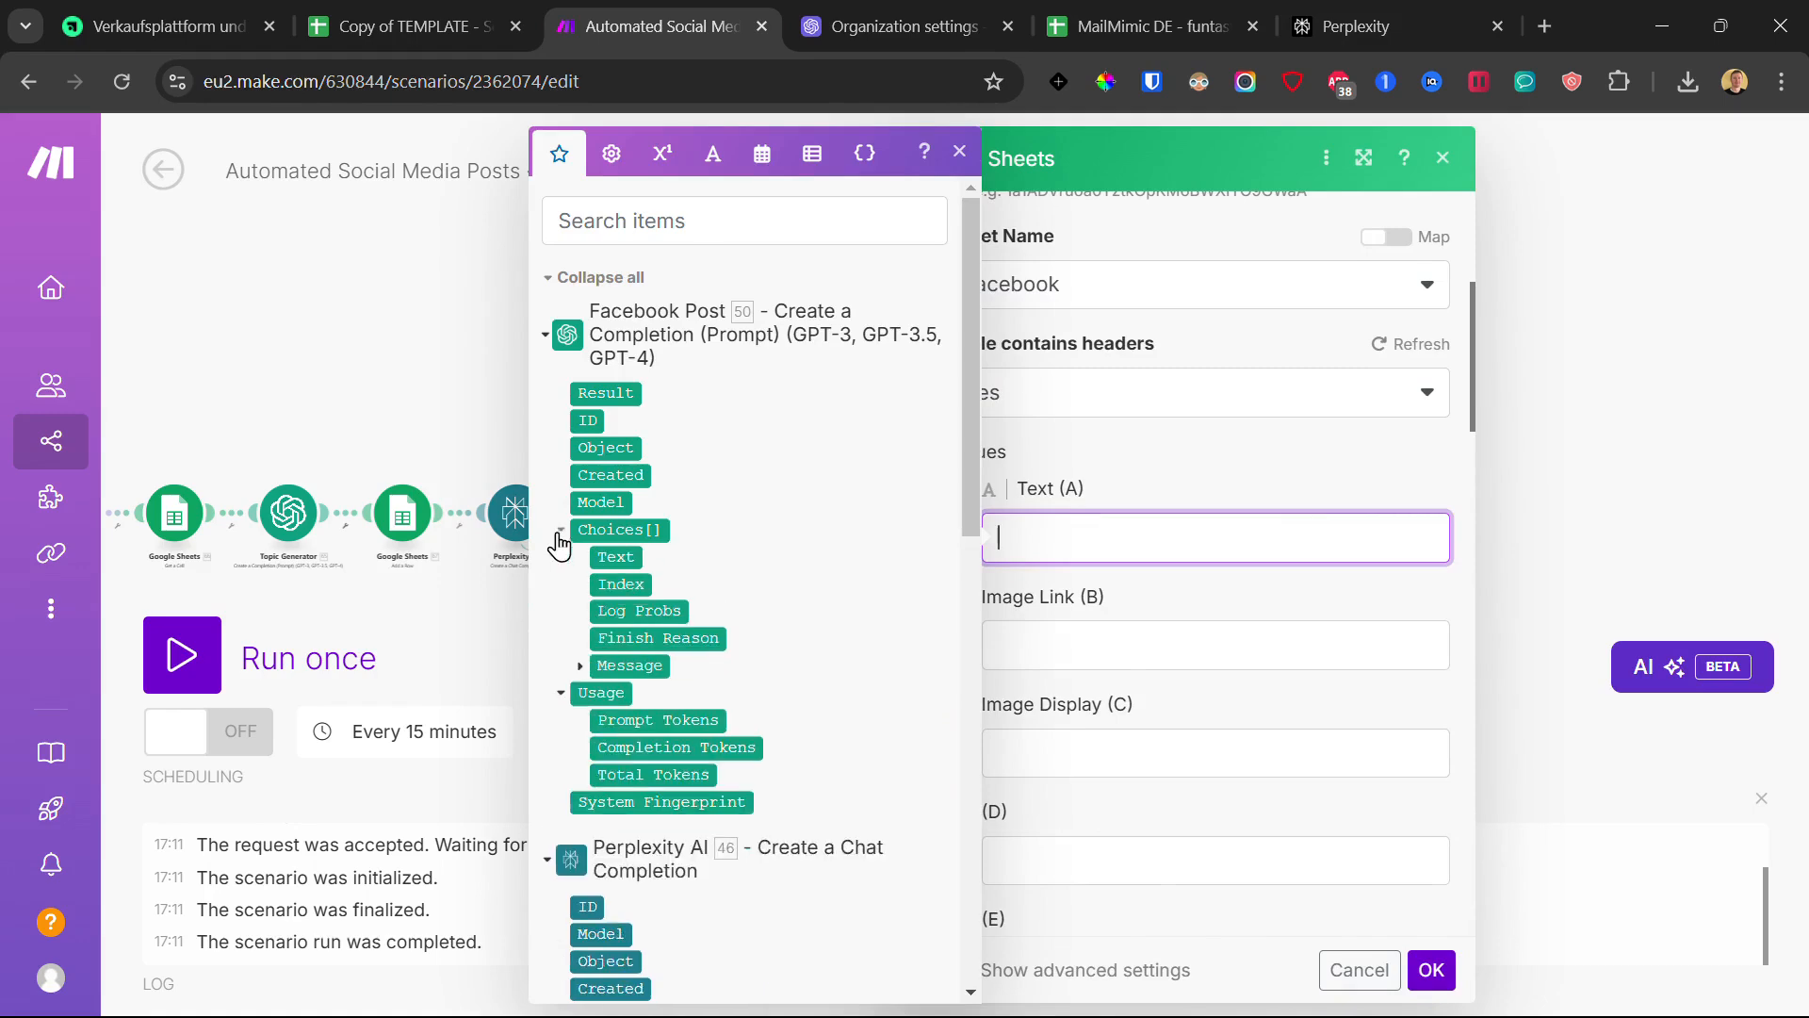
left_click(580, 666)
left_click(636, 720)
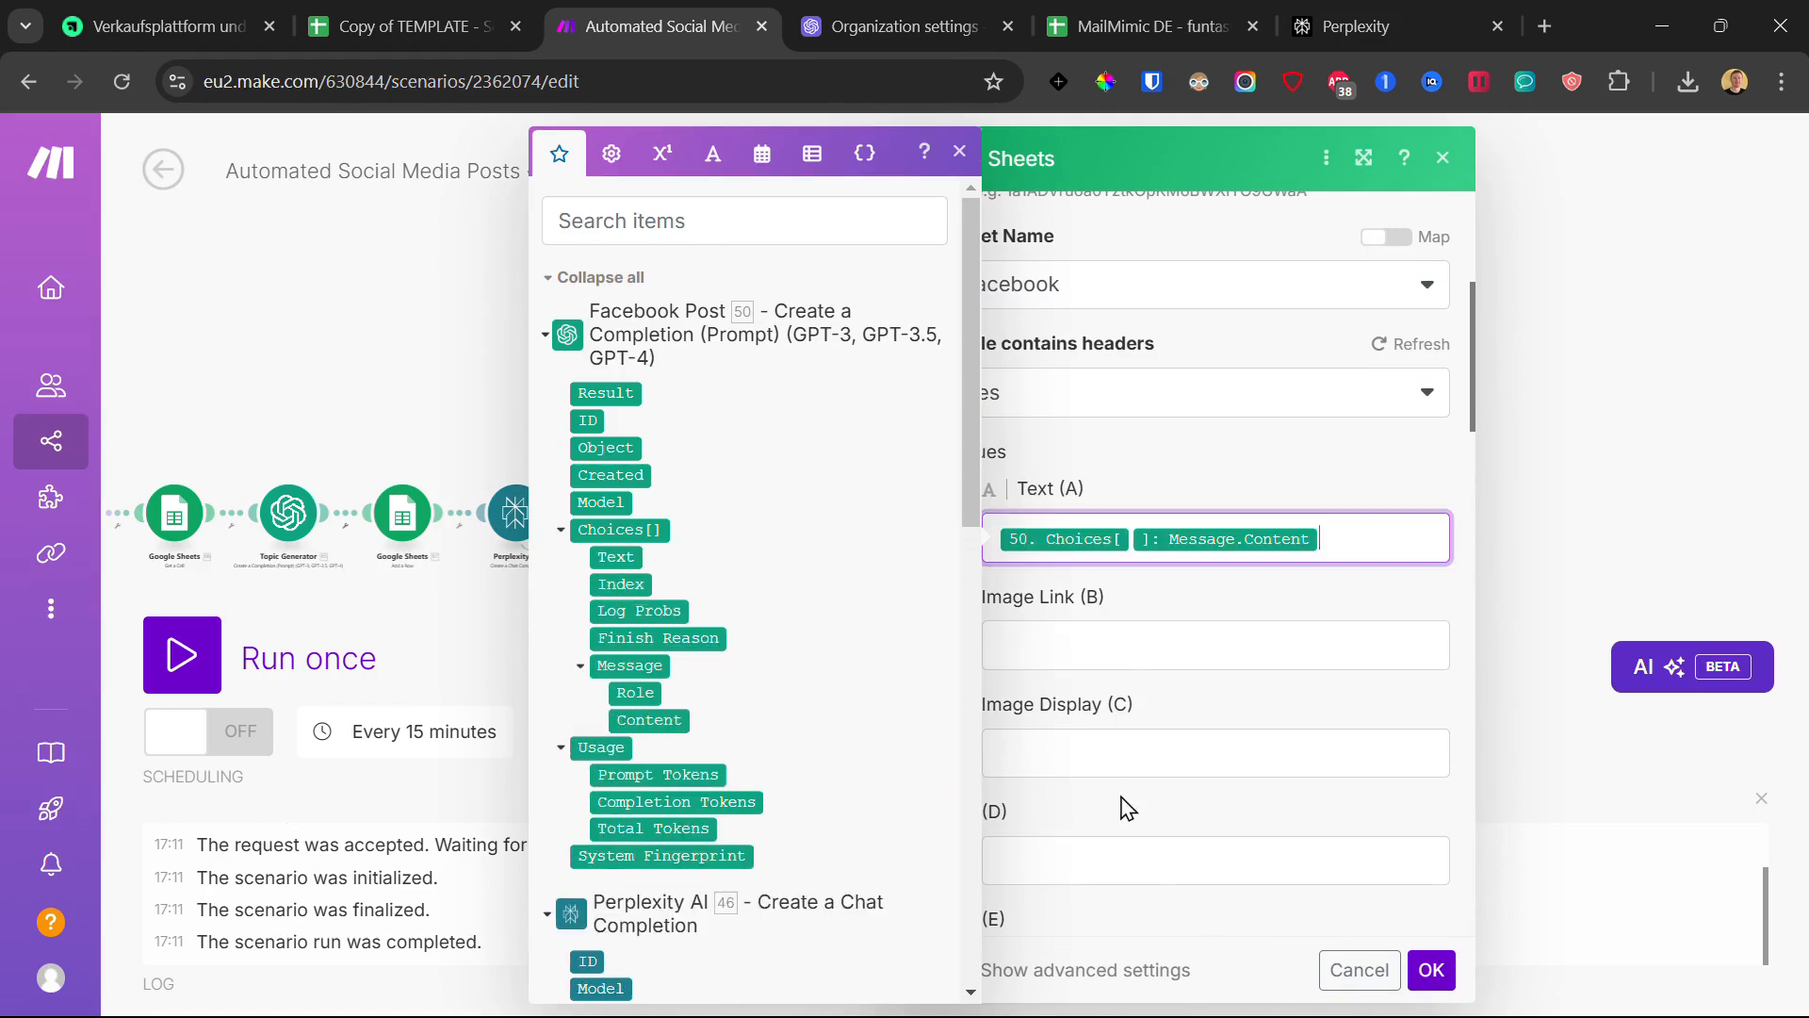
left_click(1433, 968)
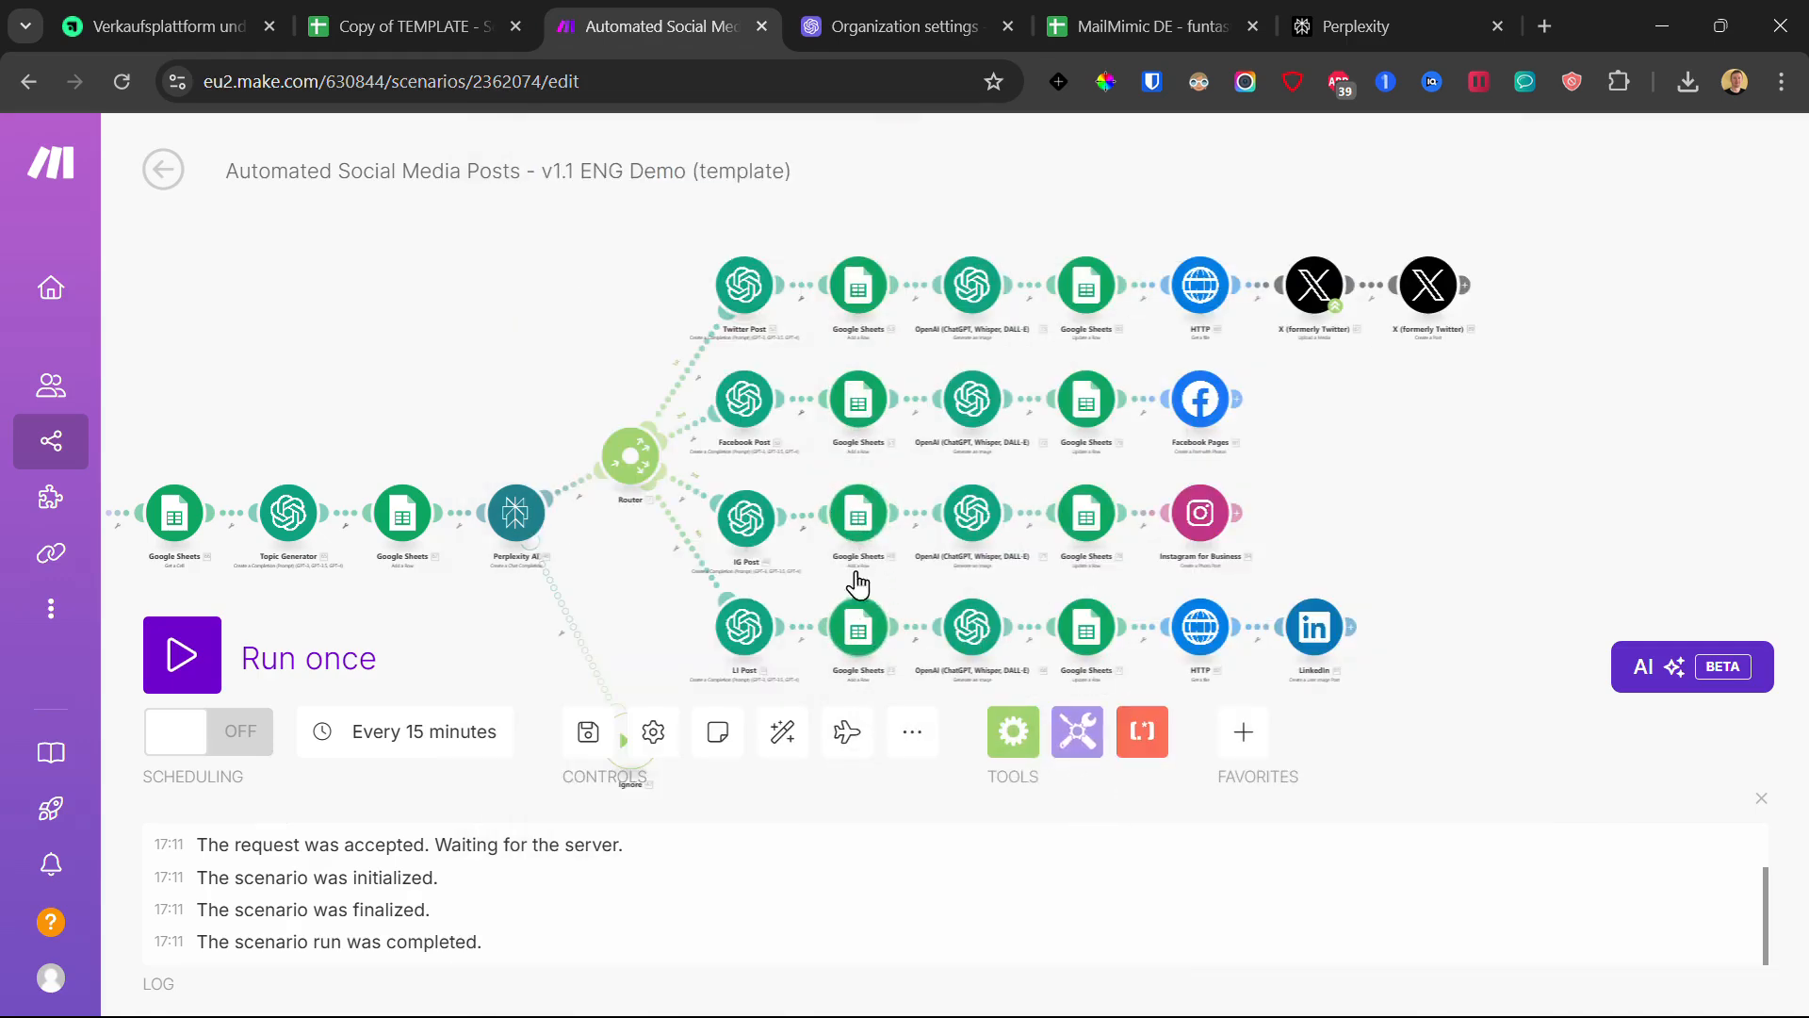
left_click(860, 509)
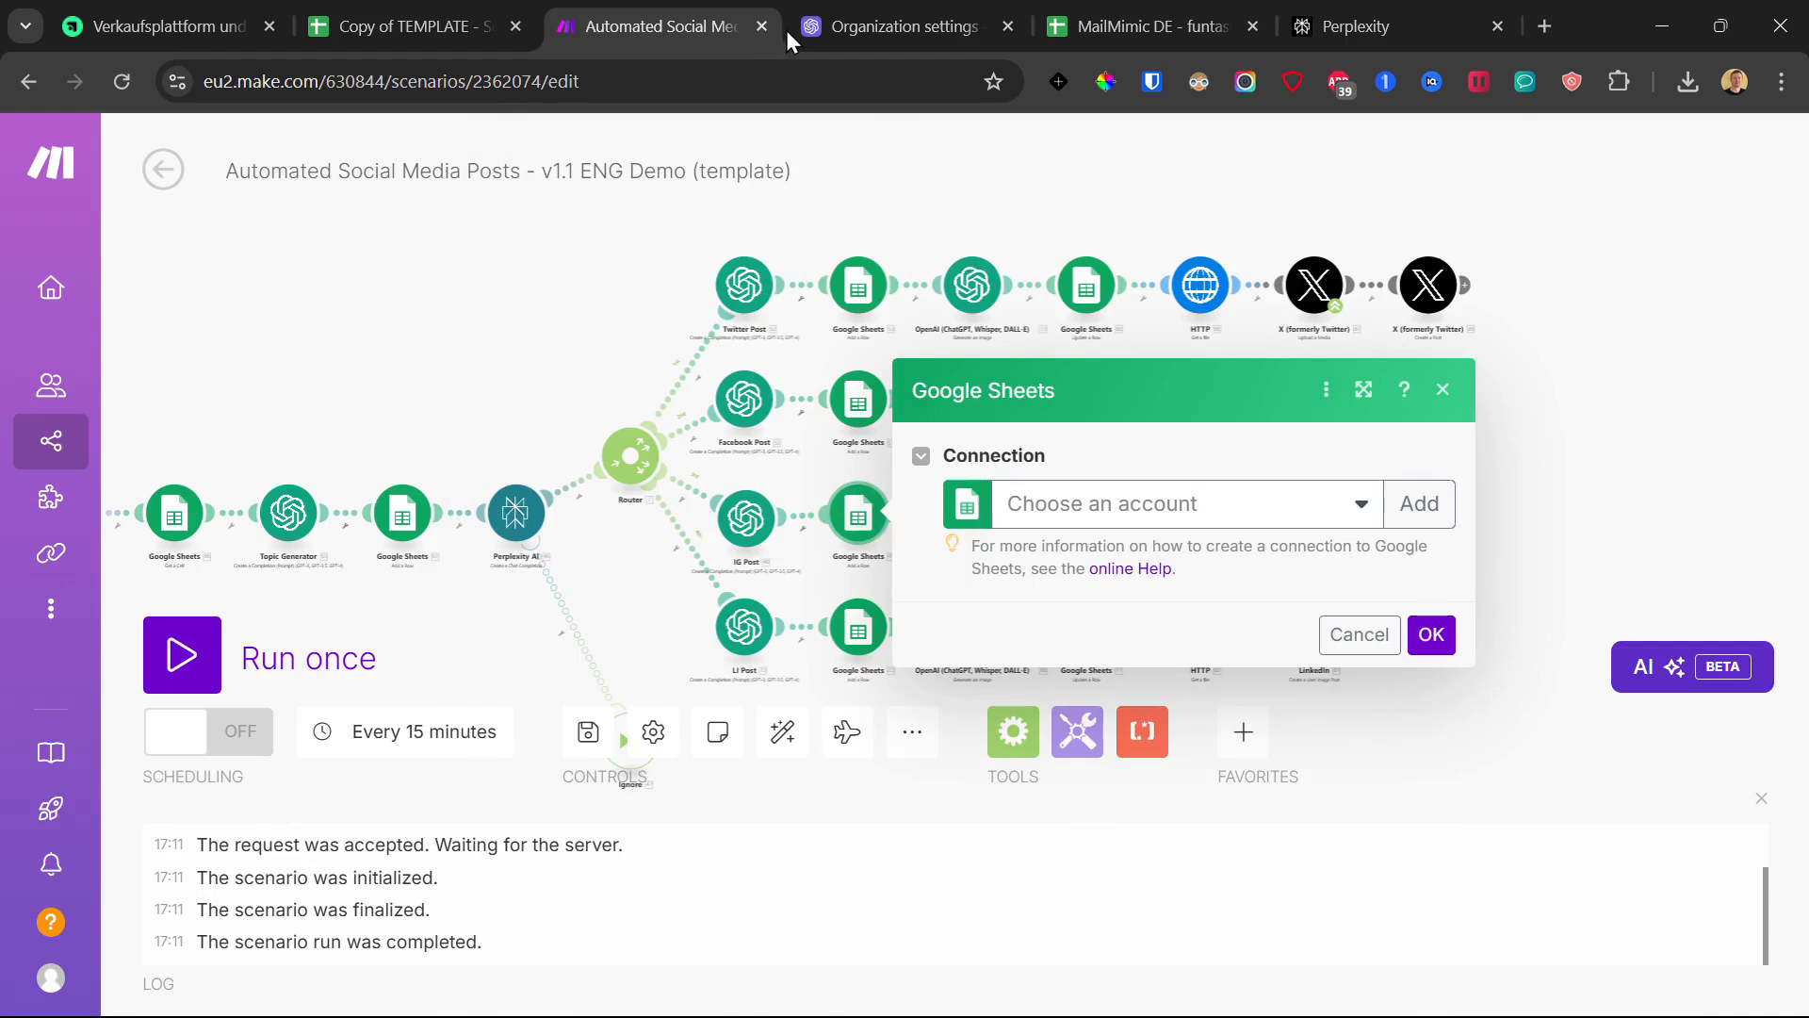
- Paste the real spreadsheet ID into the Instagram-row Sheets module and map IG Post's Message.Content into Text (A)
double_click(1131, 539)
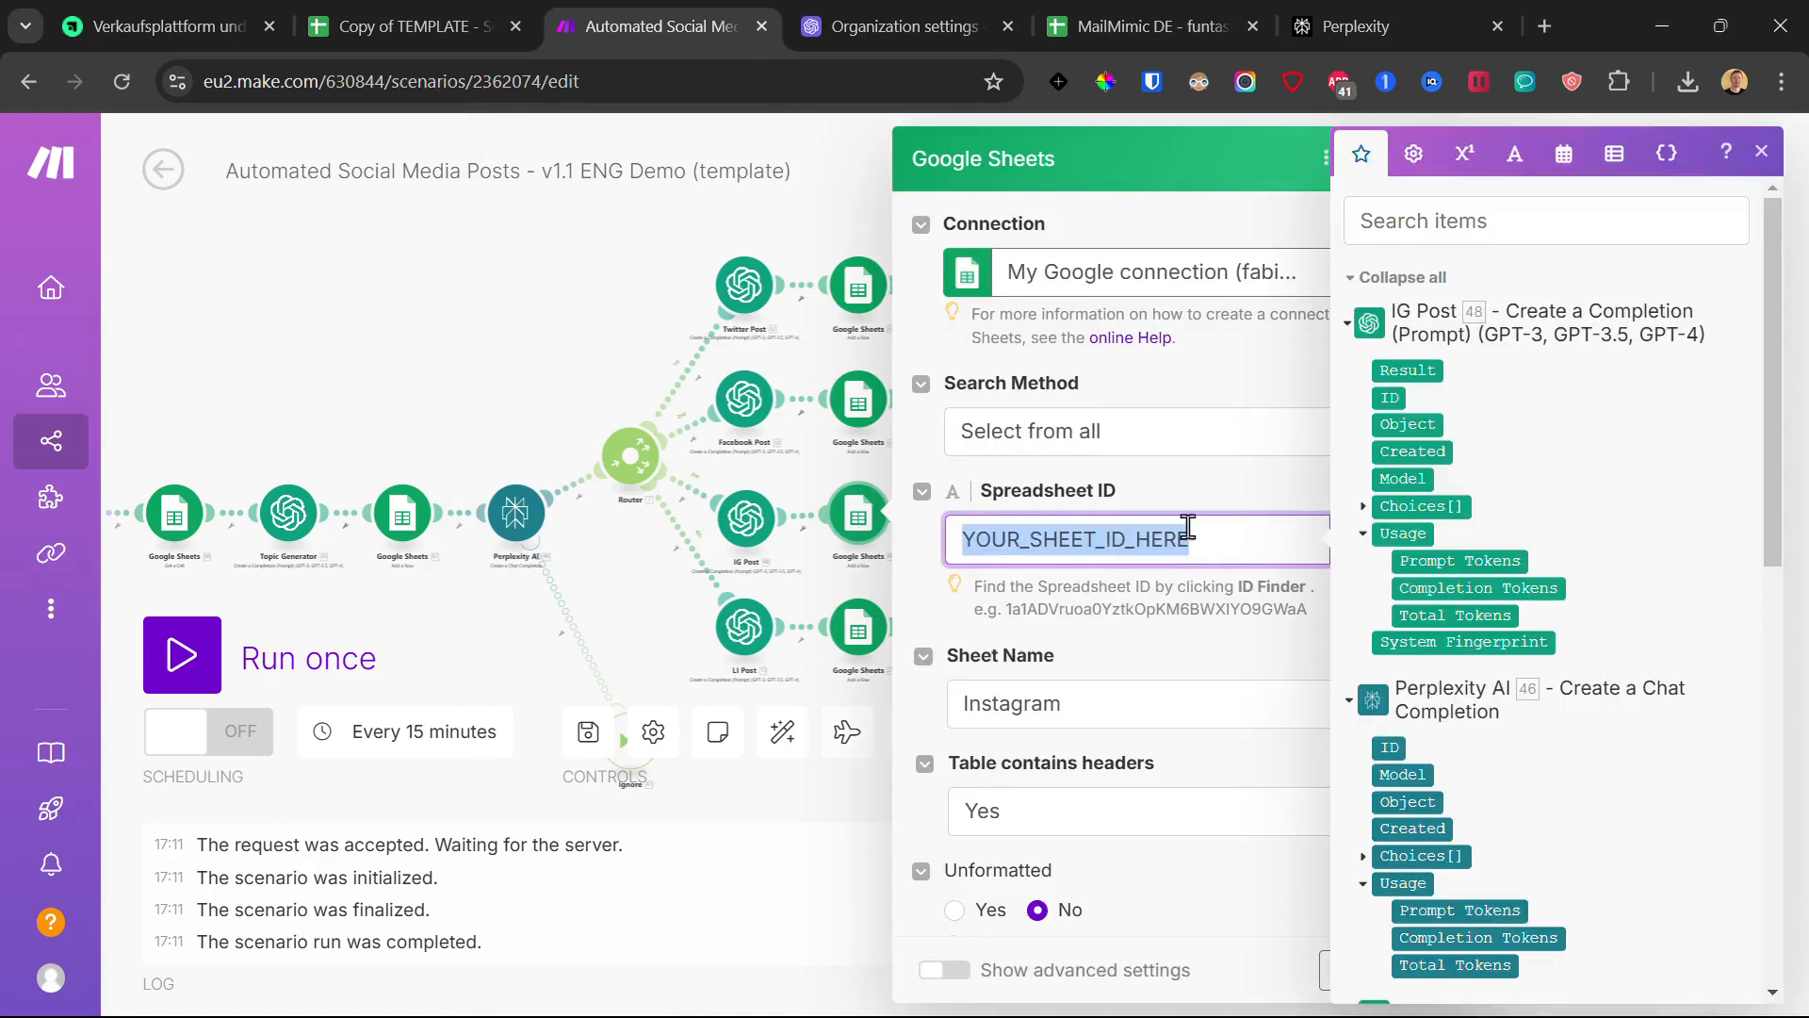
scroll(1176, 588, "down", 2)
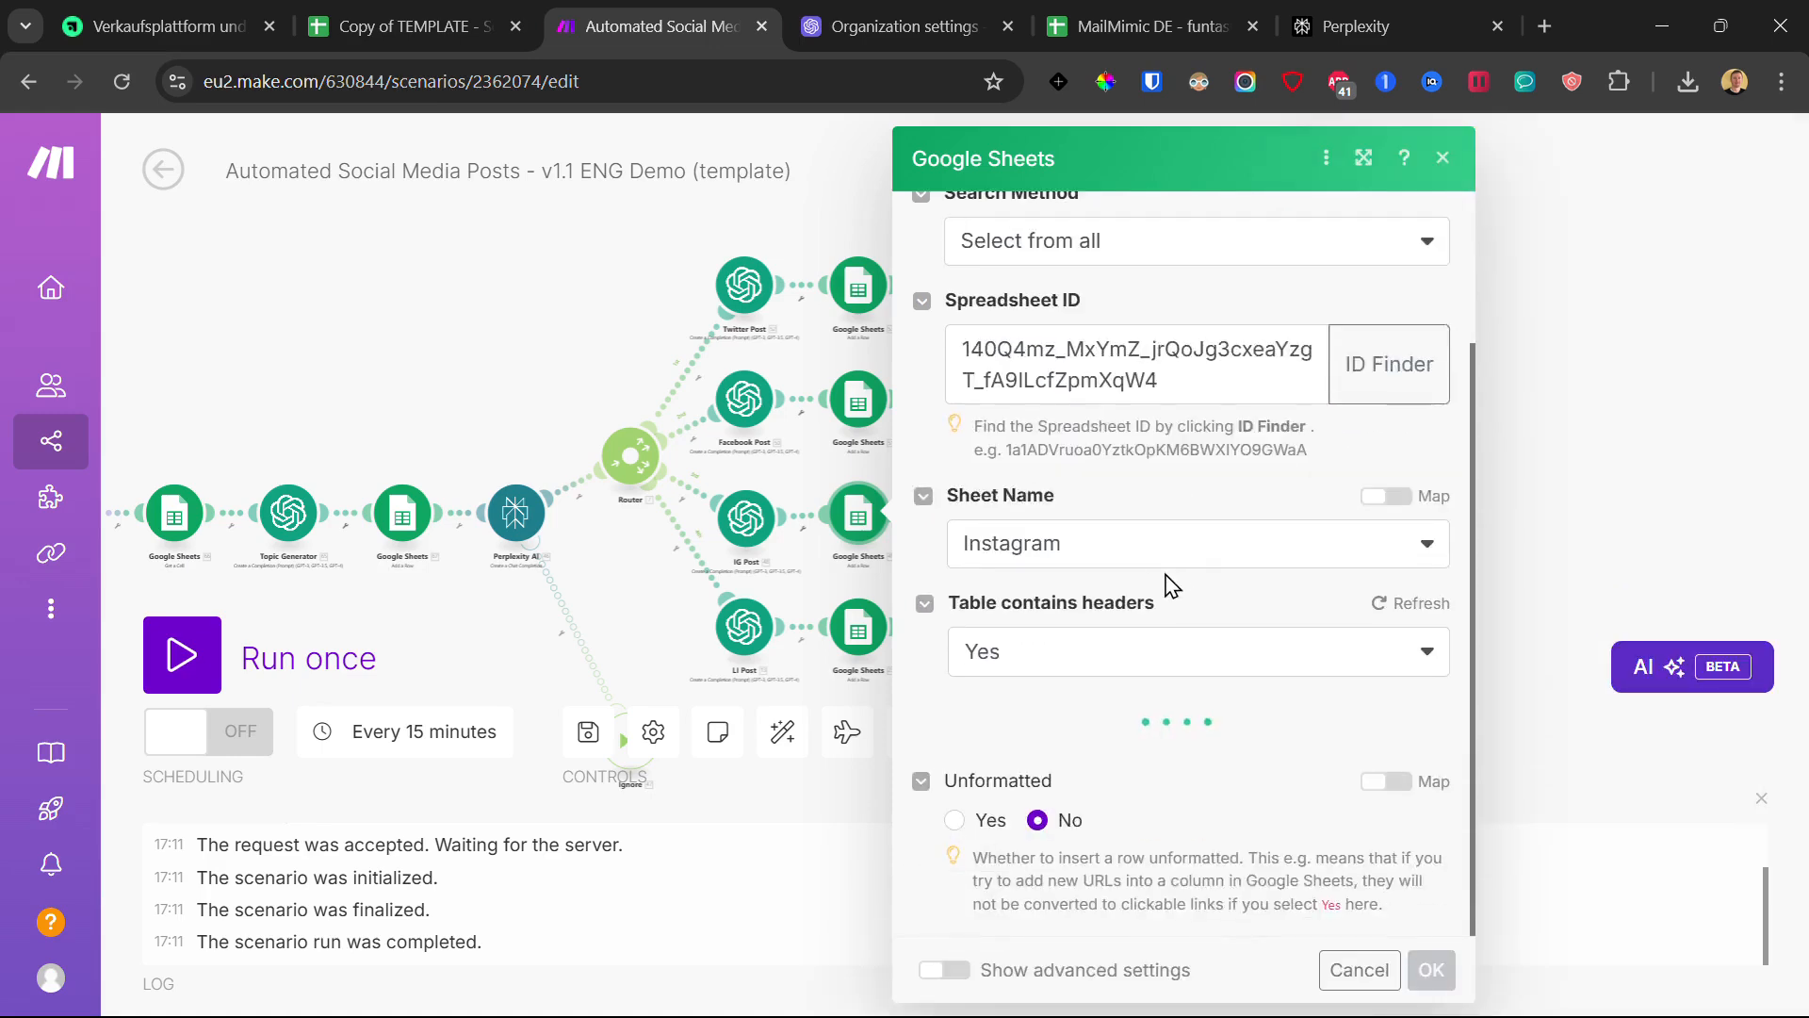
scroll(1159, 571, "down", 4)
left_click(1044, 403)
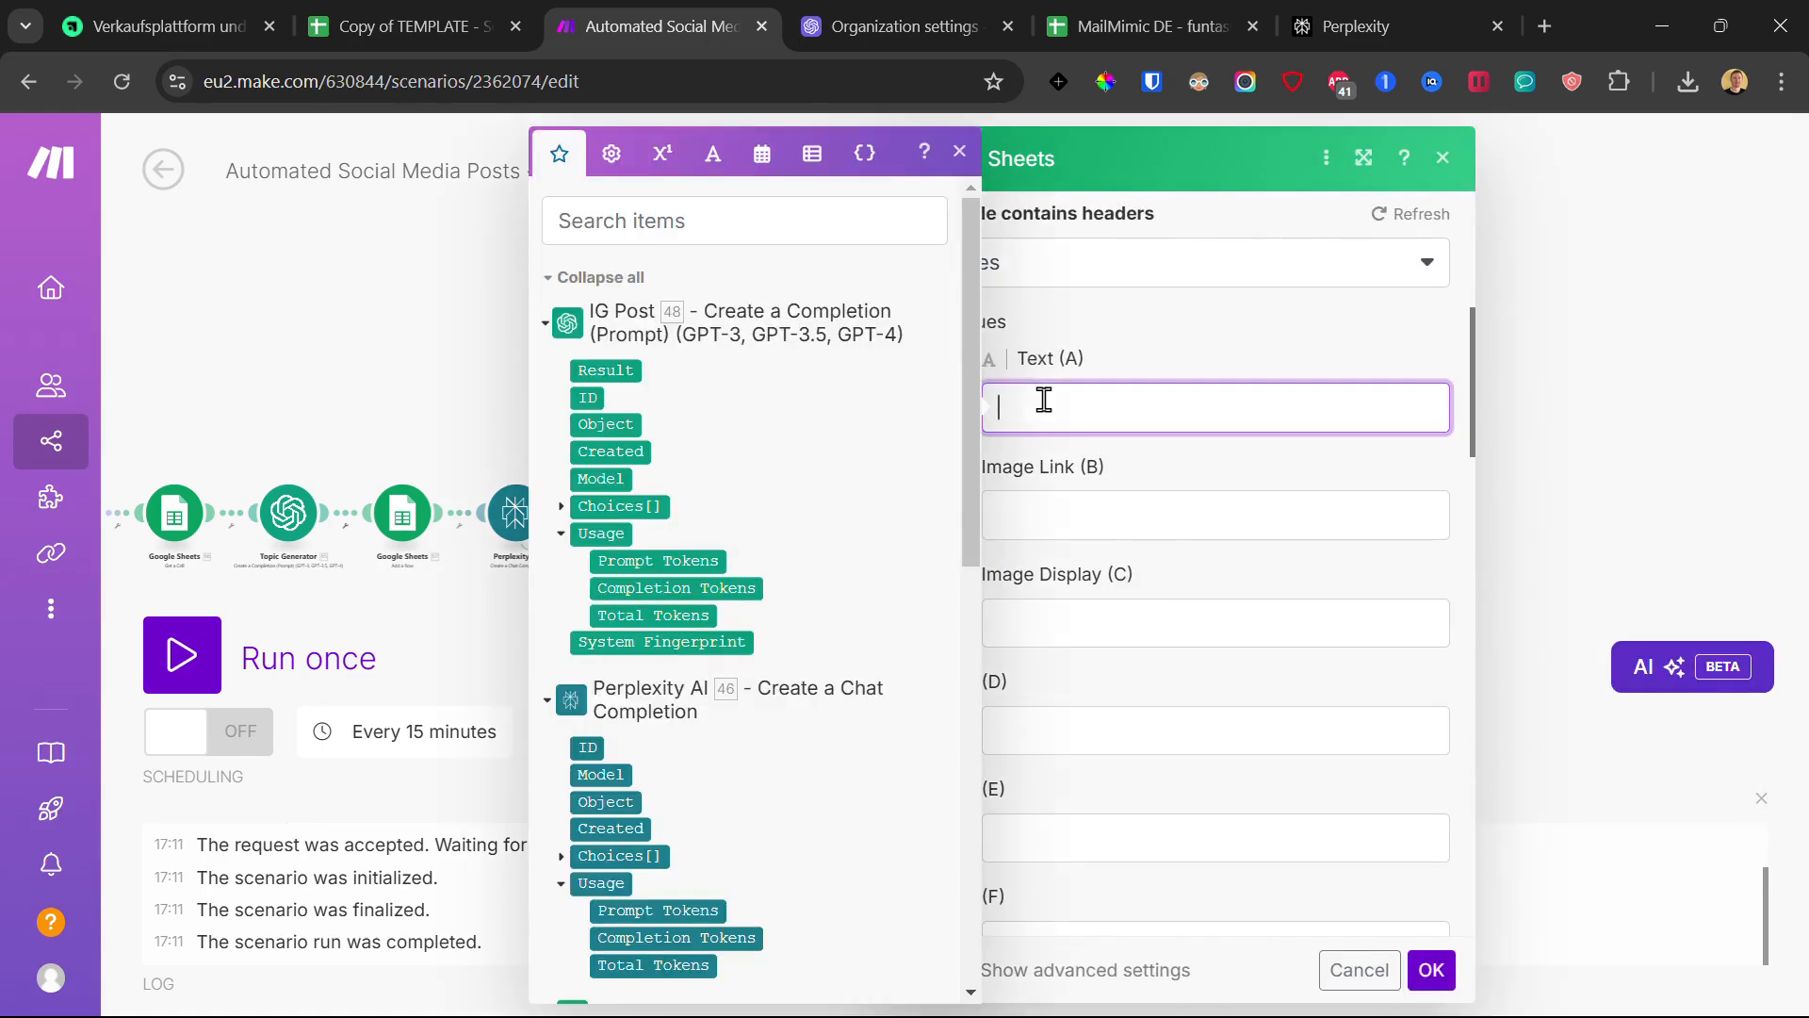
left_click(563, 509)
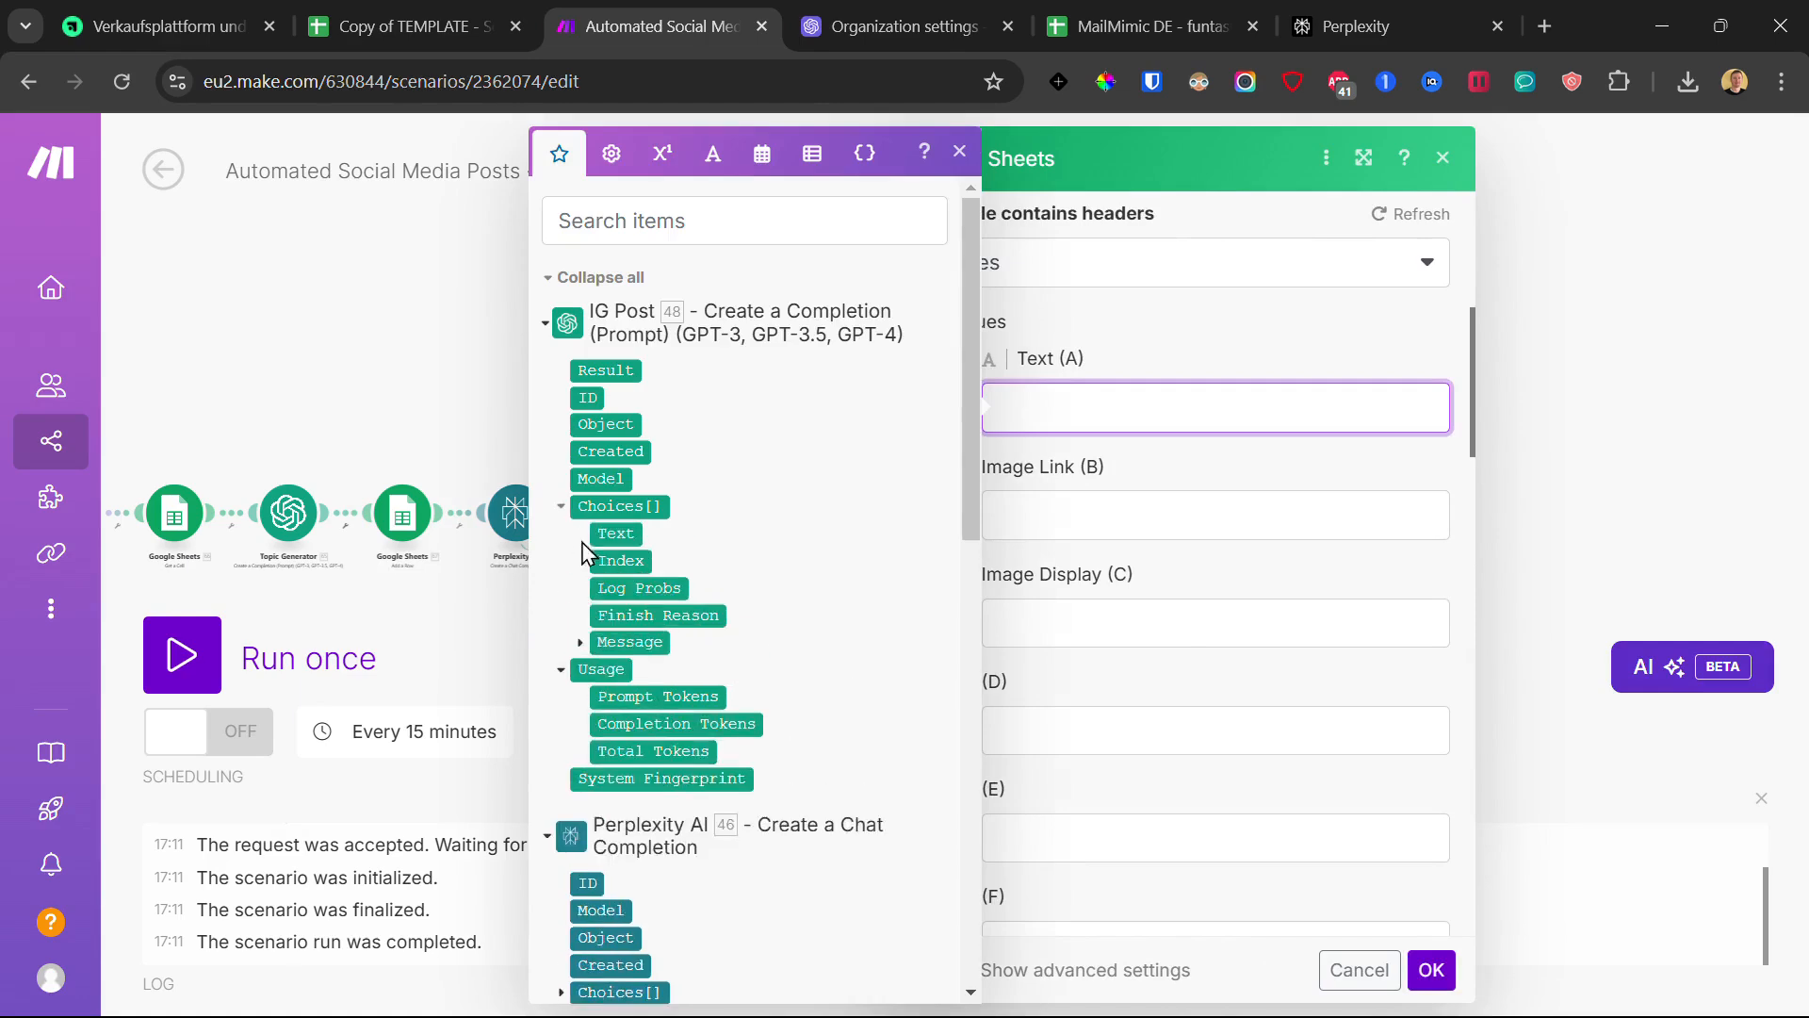
left_click(581, 650)
left_click(638, 695)
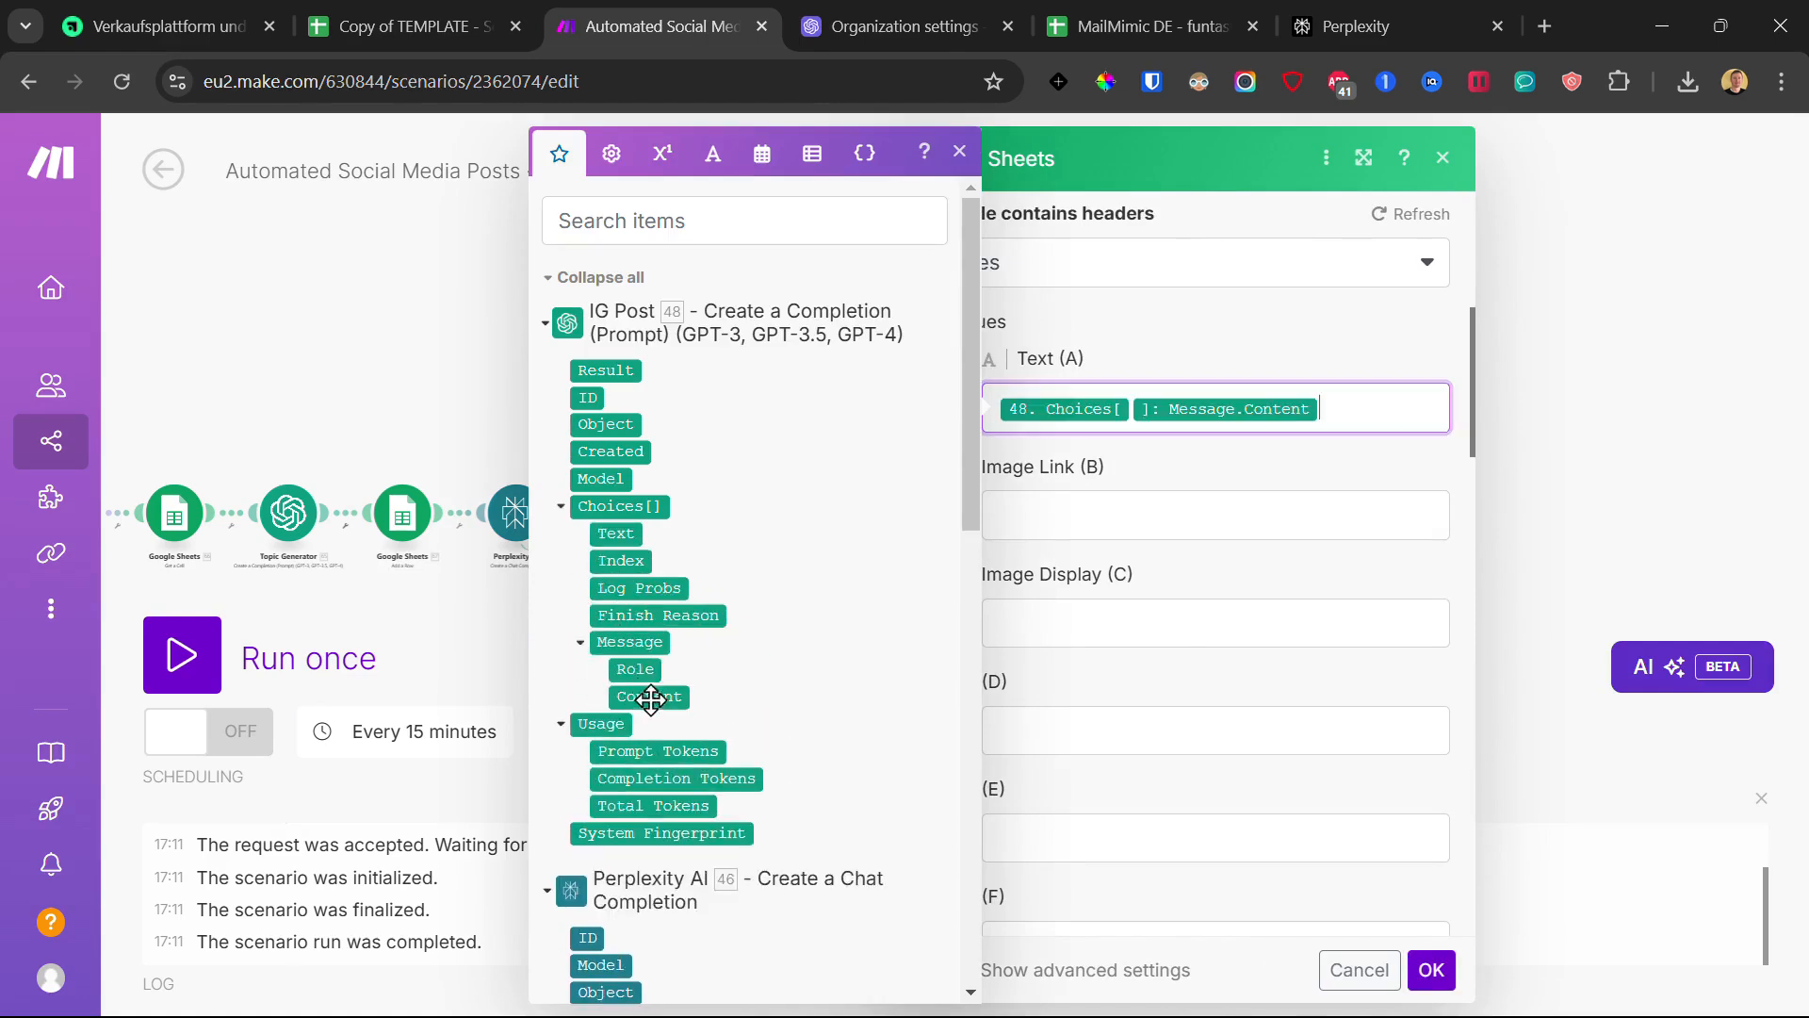
left_click(1439, 985)
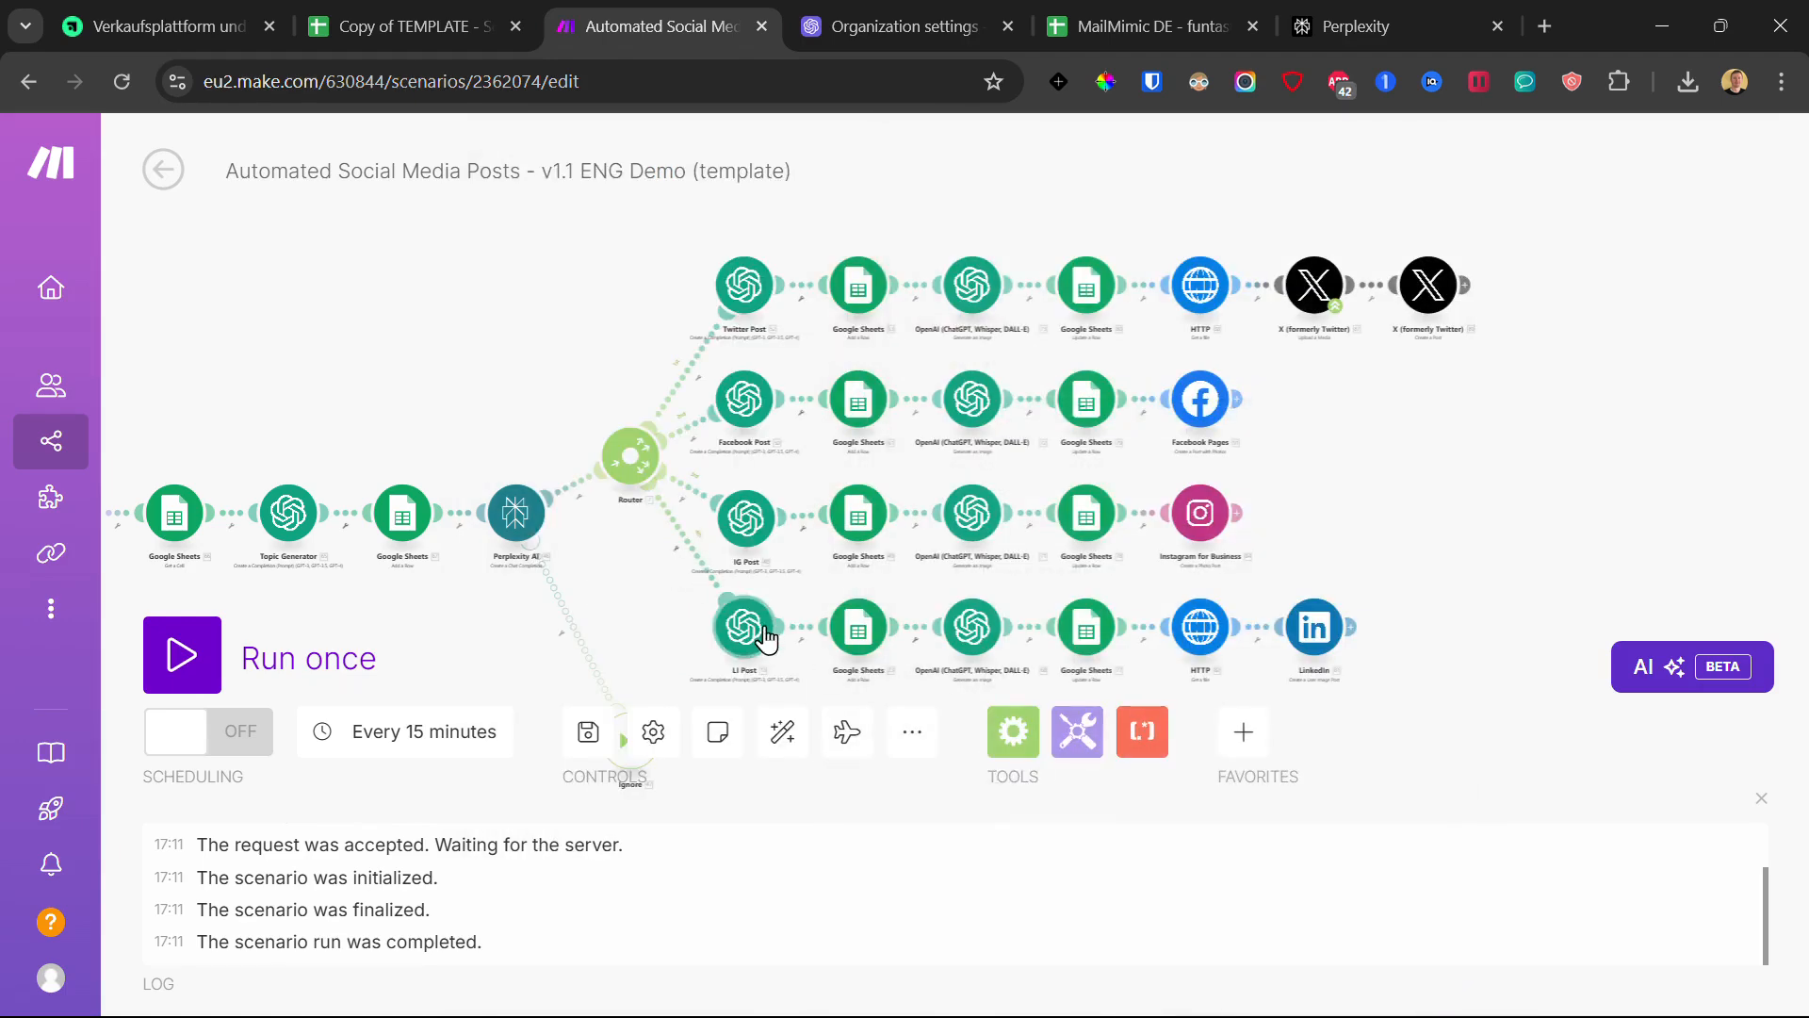
- Paste the real spreadsheet ID into the LinkedIn-row Sheets module and map LI Post's Message.Content into Text (A)
left_click(747, 632)
left_click(647, 598)
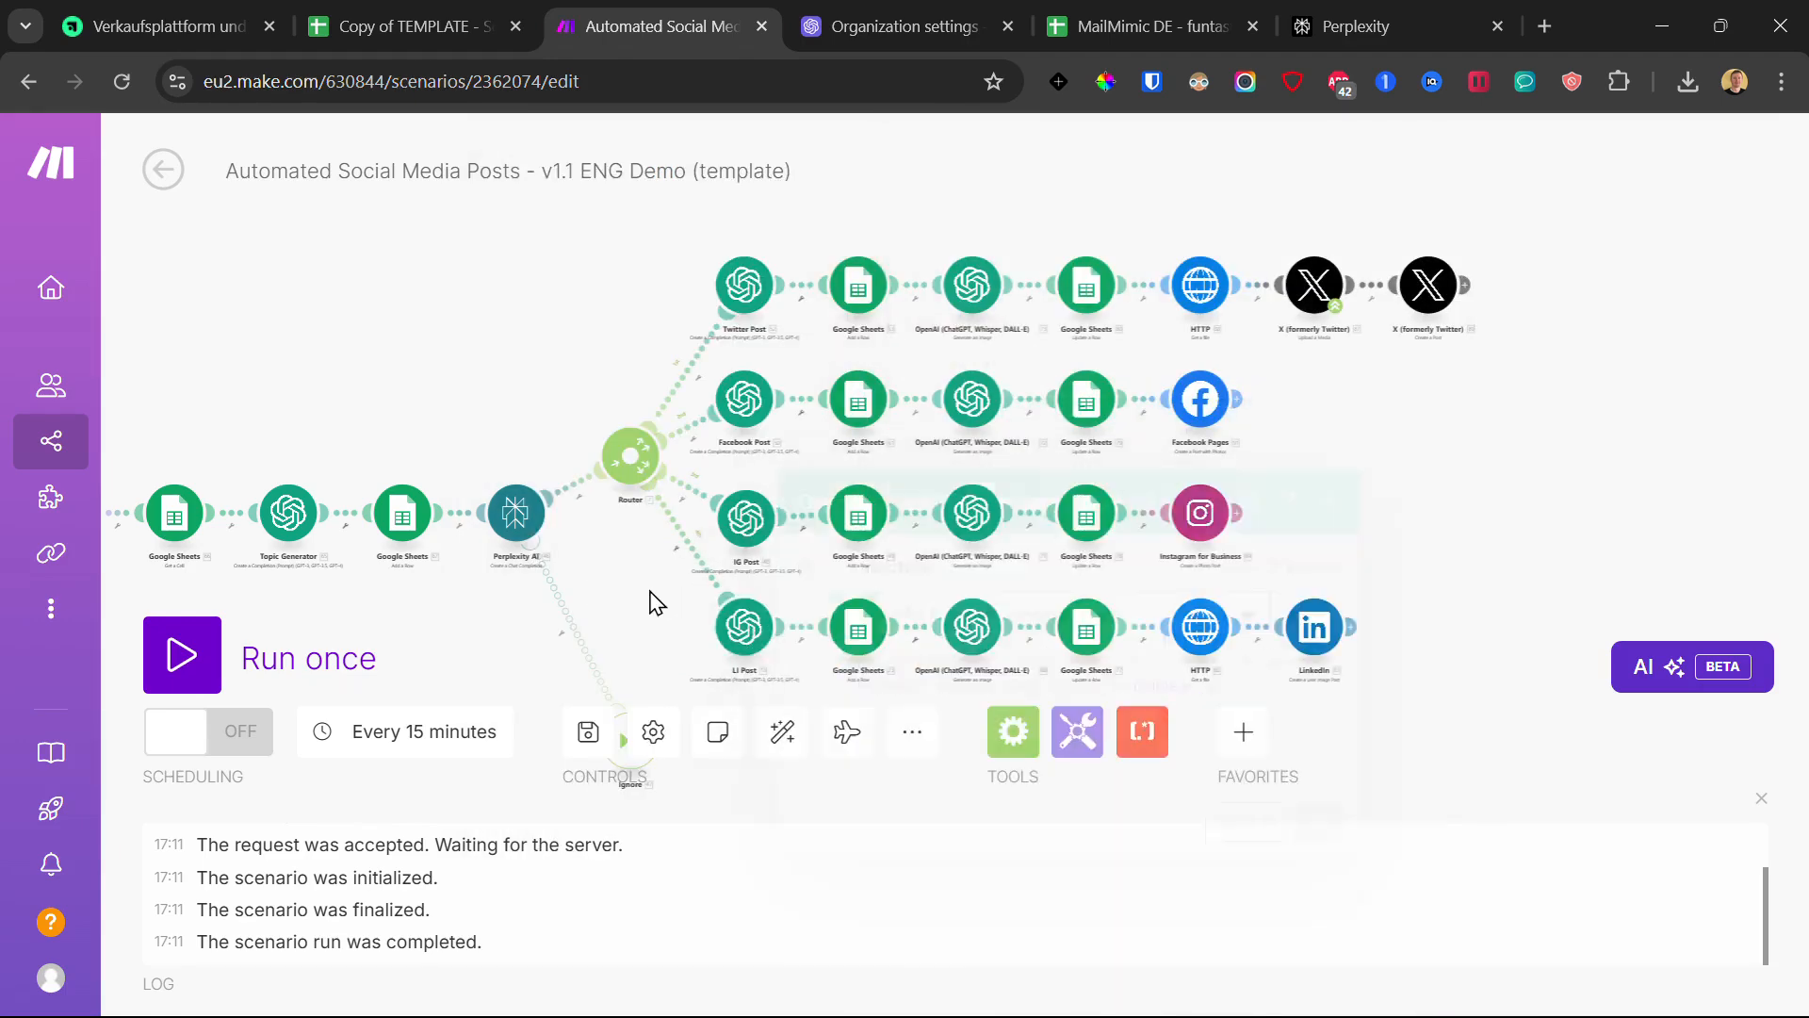
left_click(856, 630)
triple_click(1121, 539)
left_click(1147, 492)
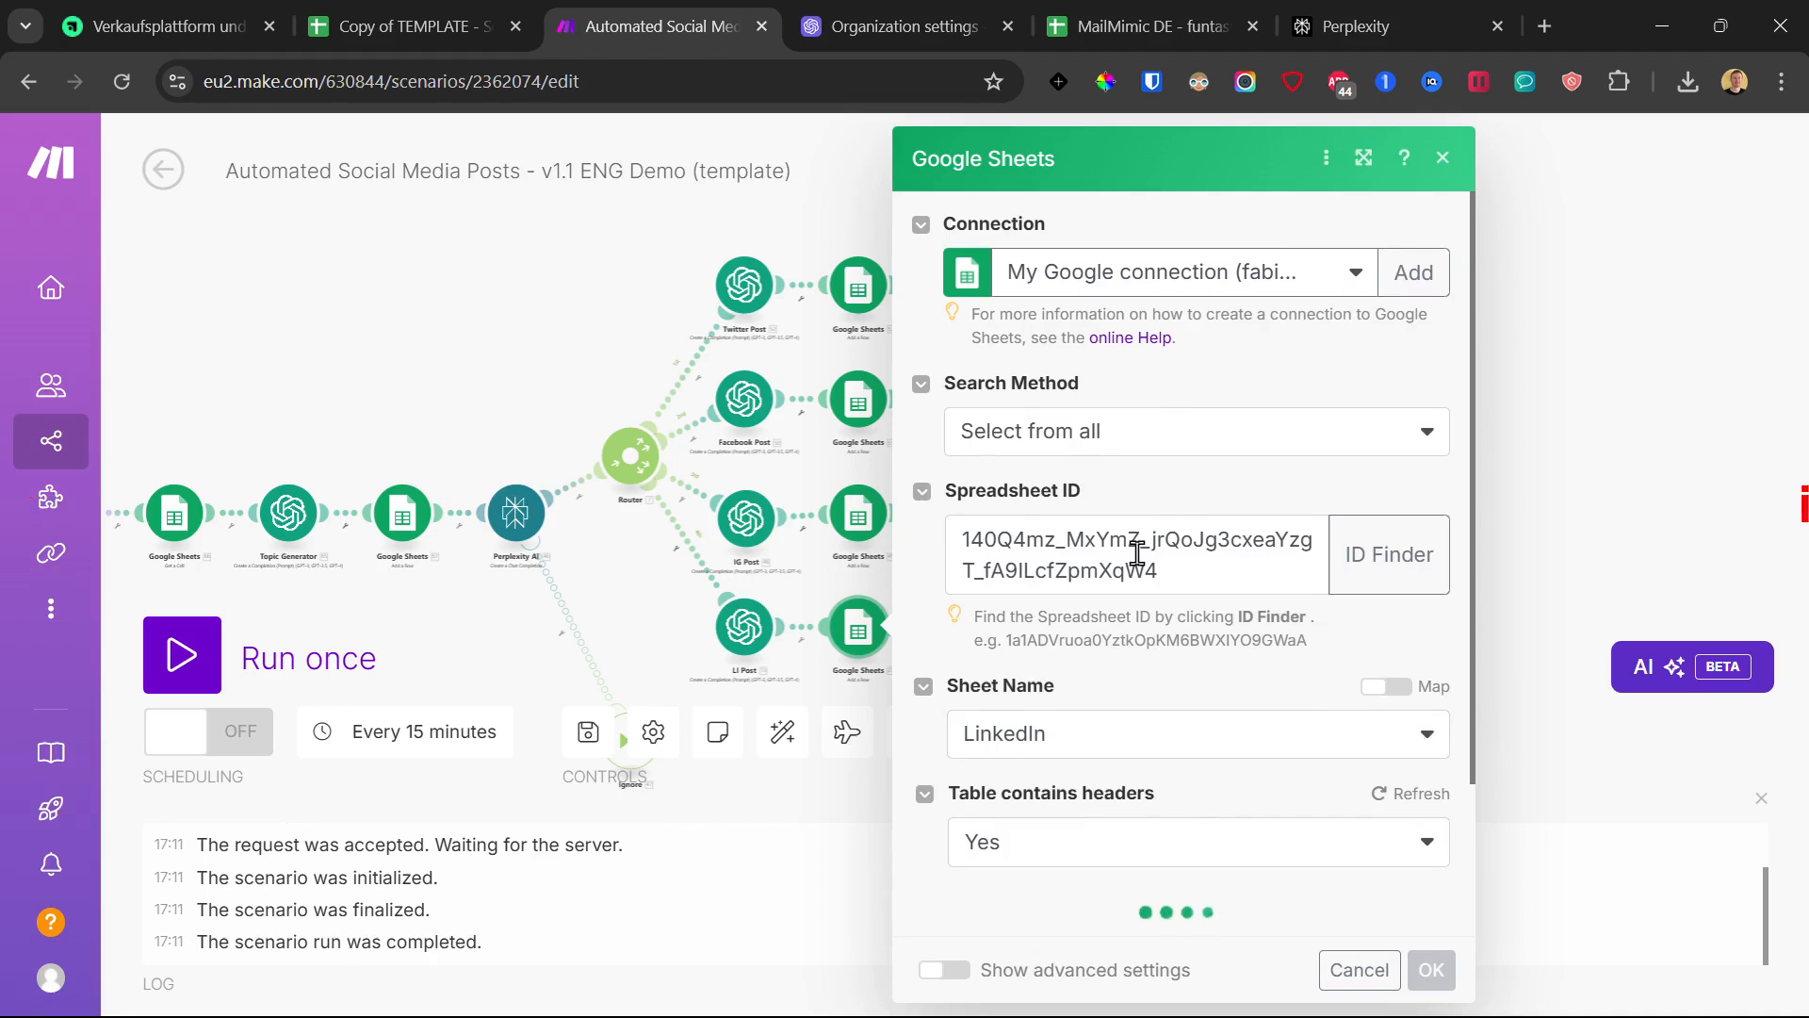
scroll(1137, 555, "down", 4)
left_click(1099, 595)
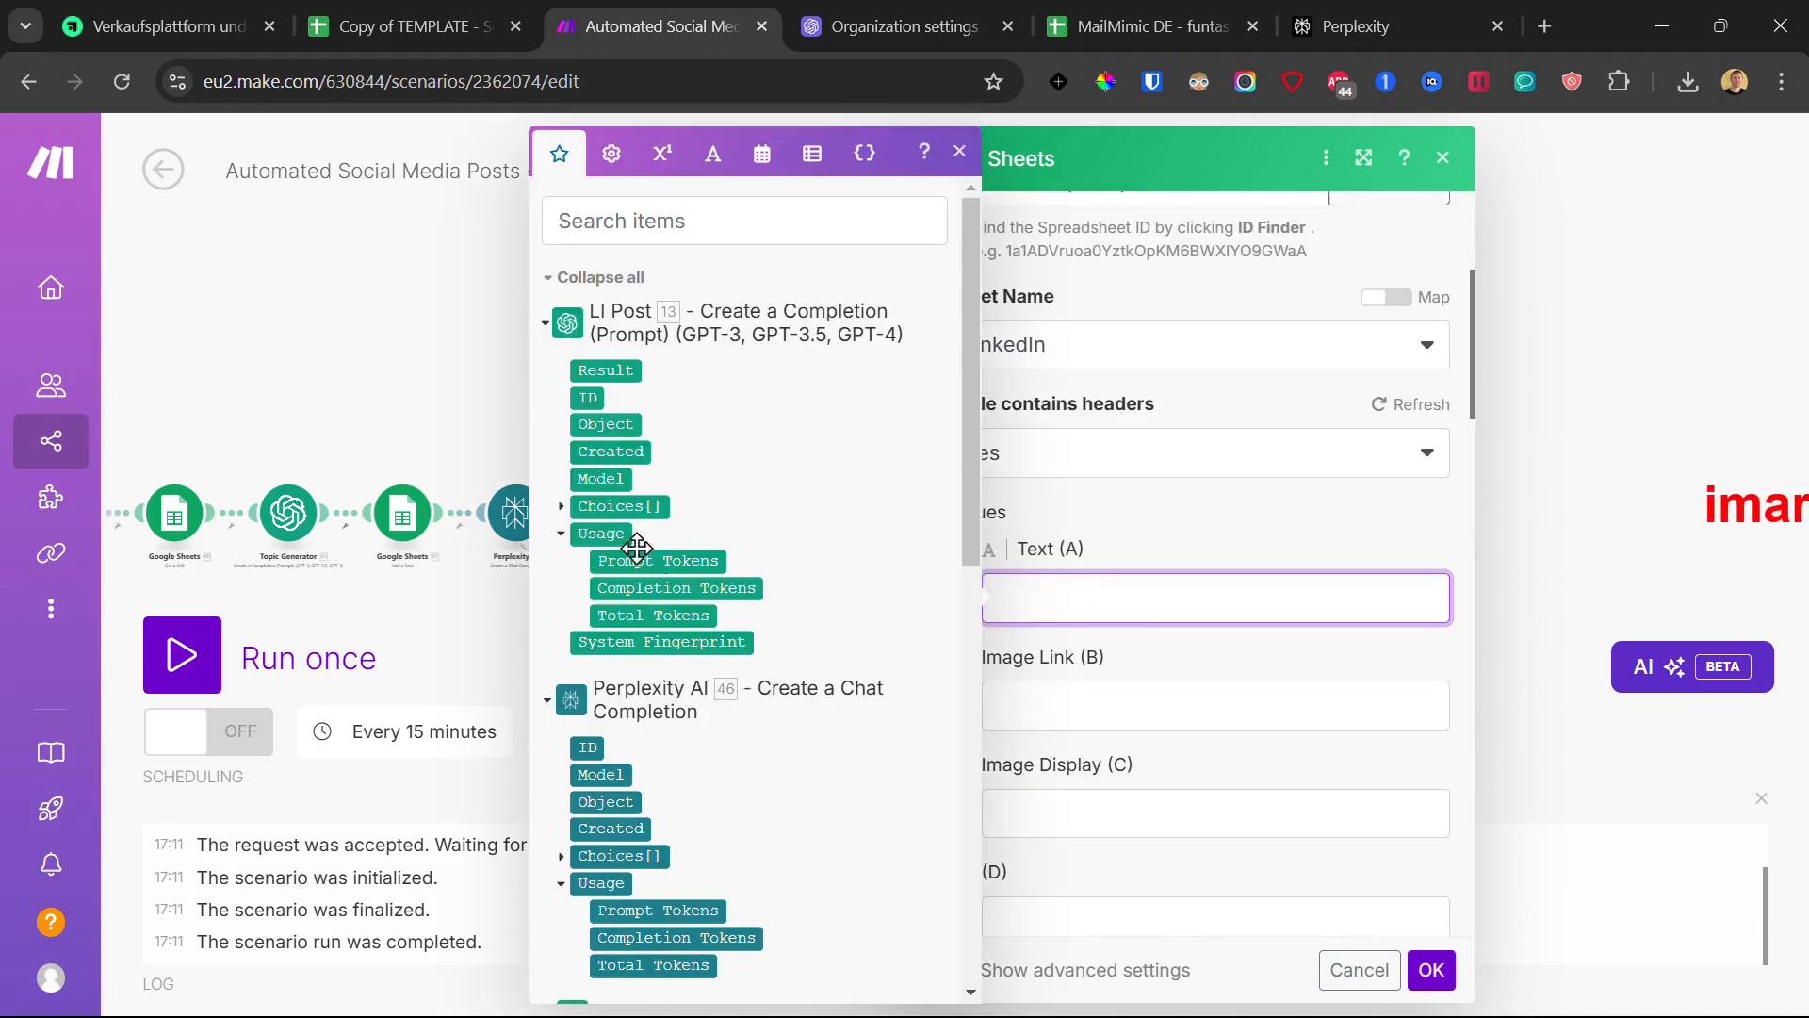
left_click(560, 507)
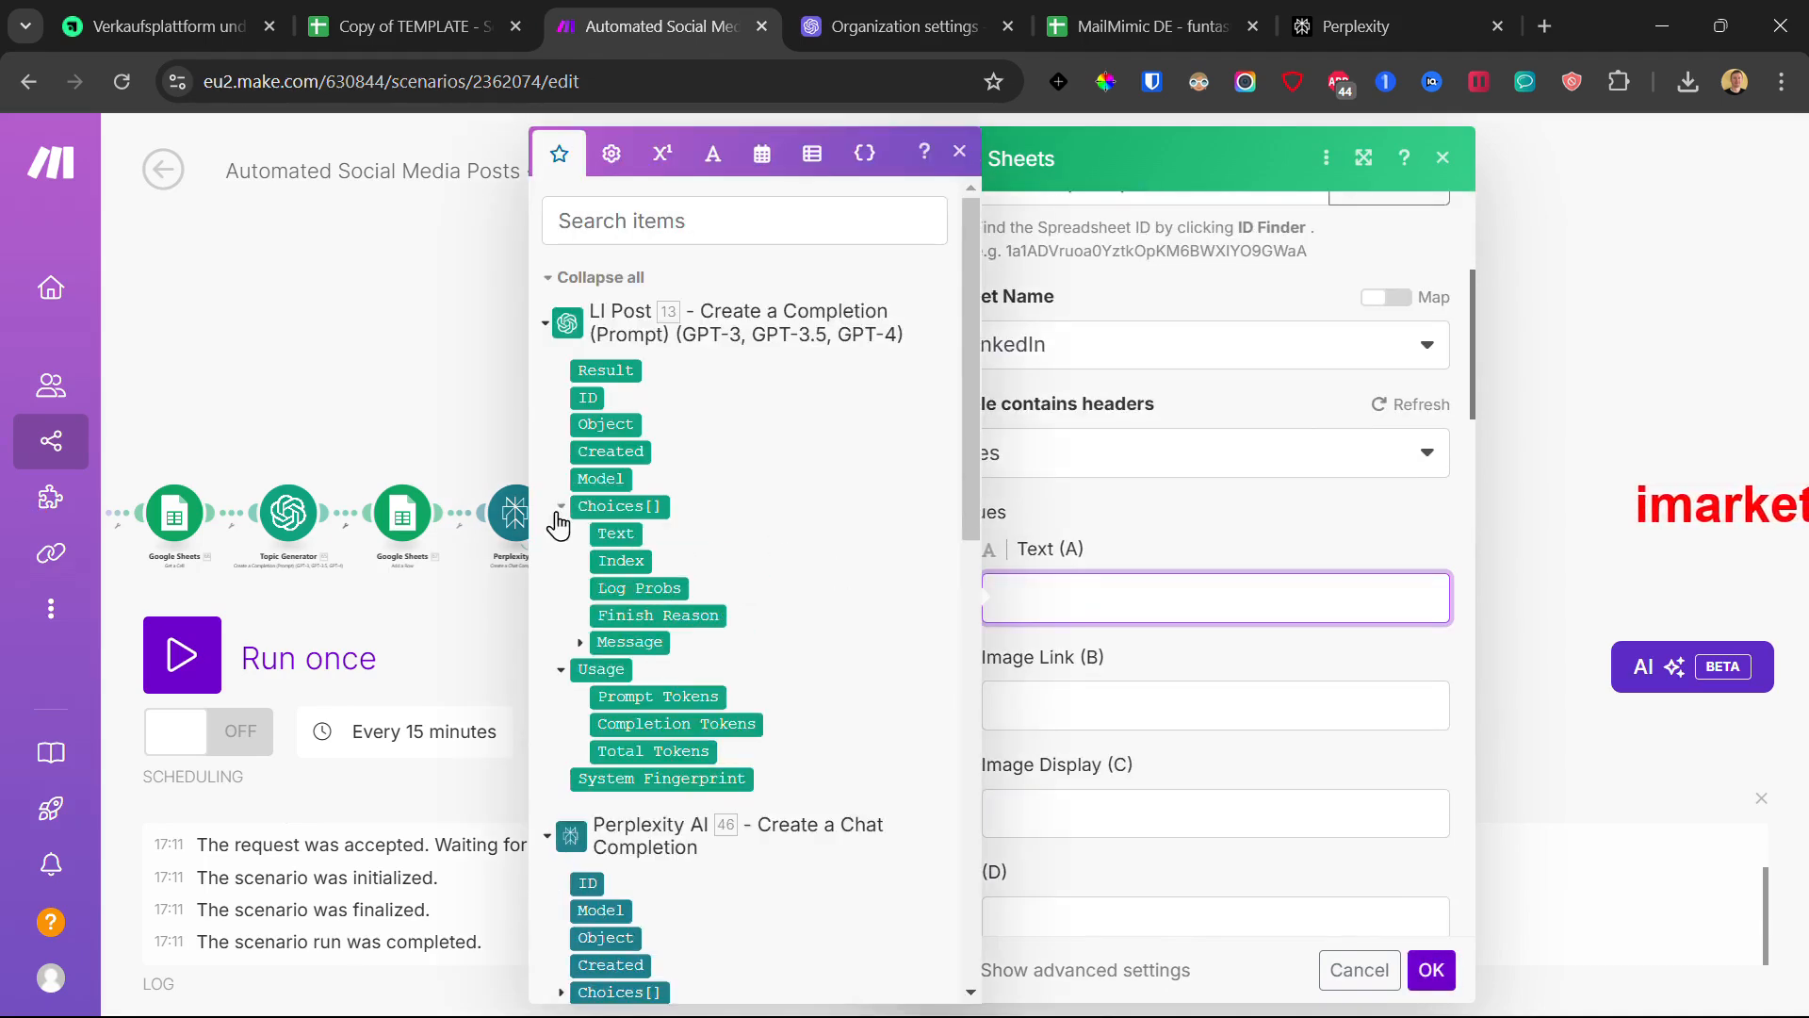
left_click(582, 641)
left_click(654, 695)
left_click(1430, 984)
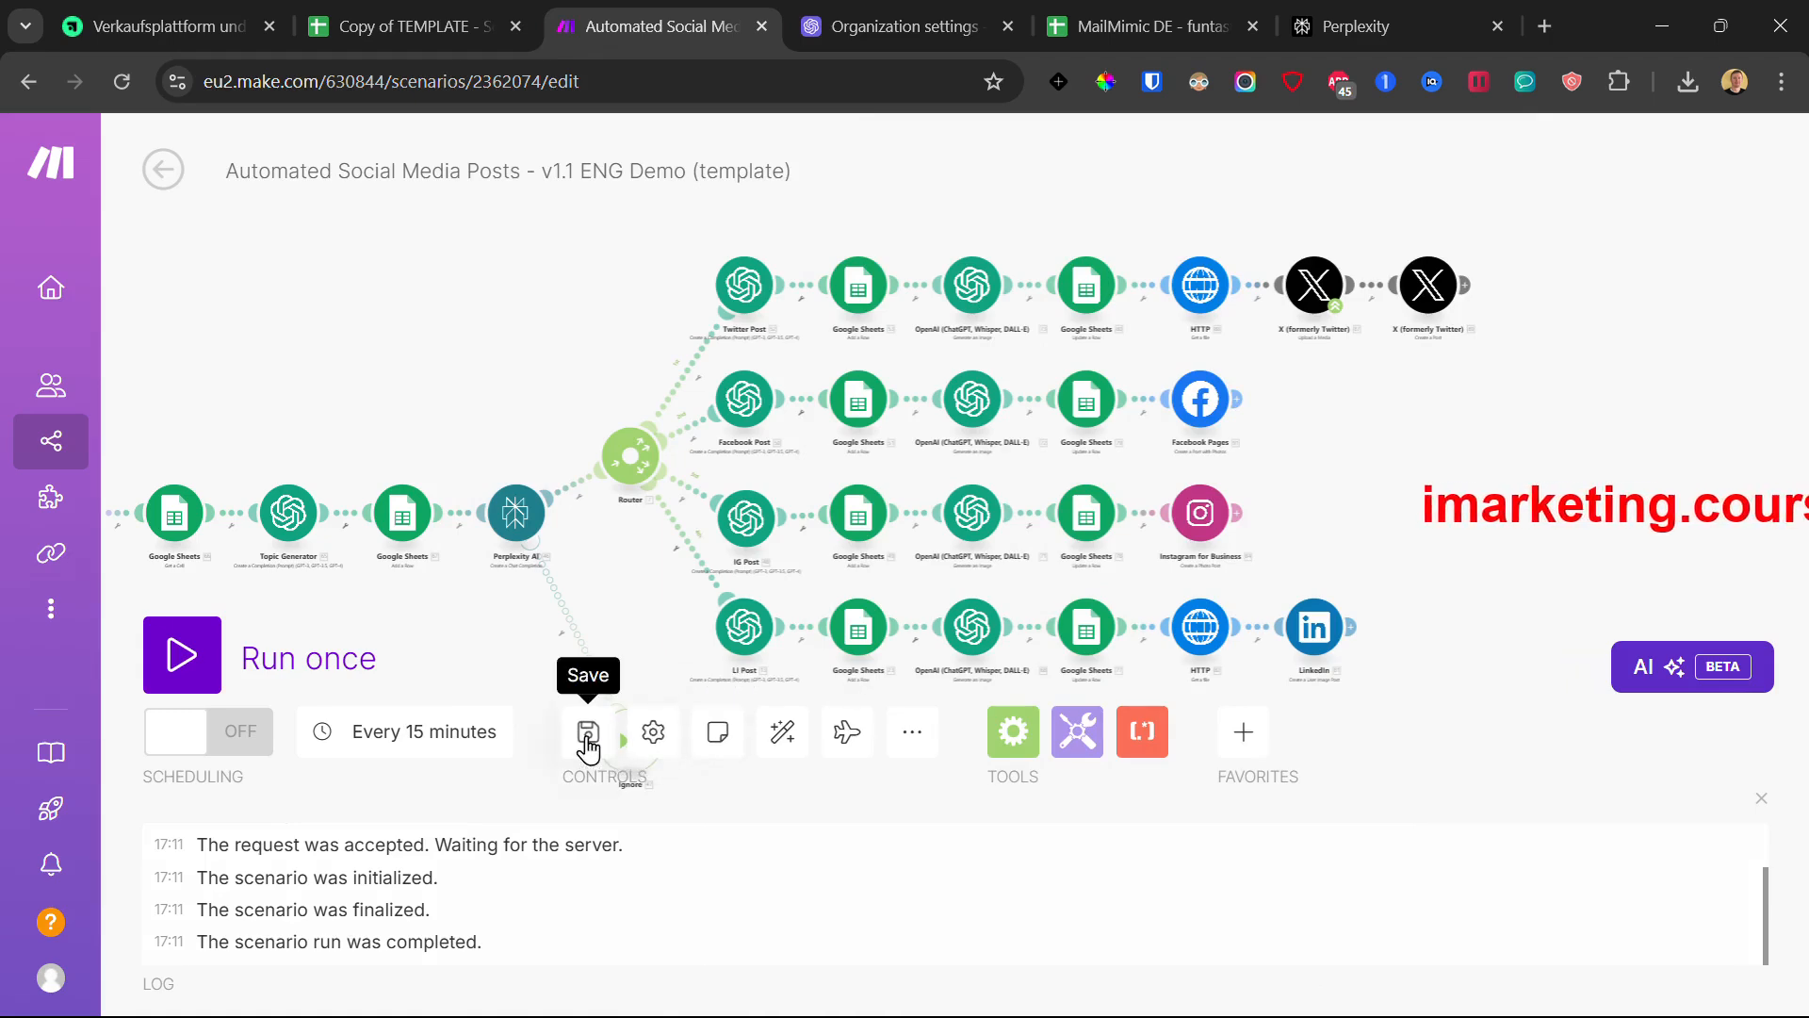
- Try saving the scenario and dismiss the missing connection error
left_click(588, 733)
left_click(1168, 387)
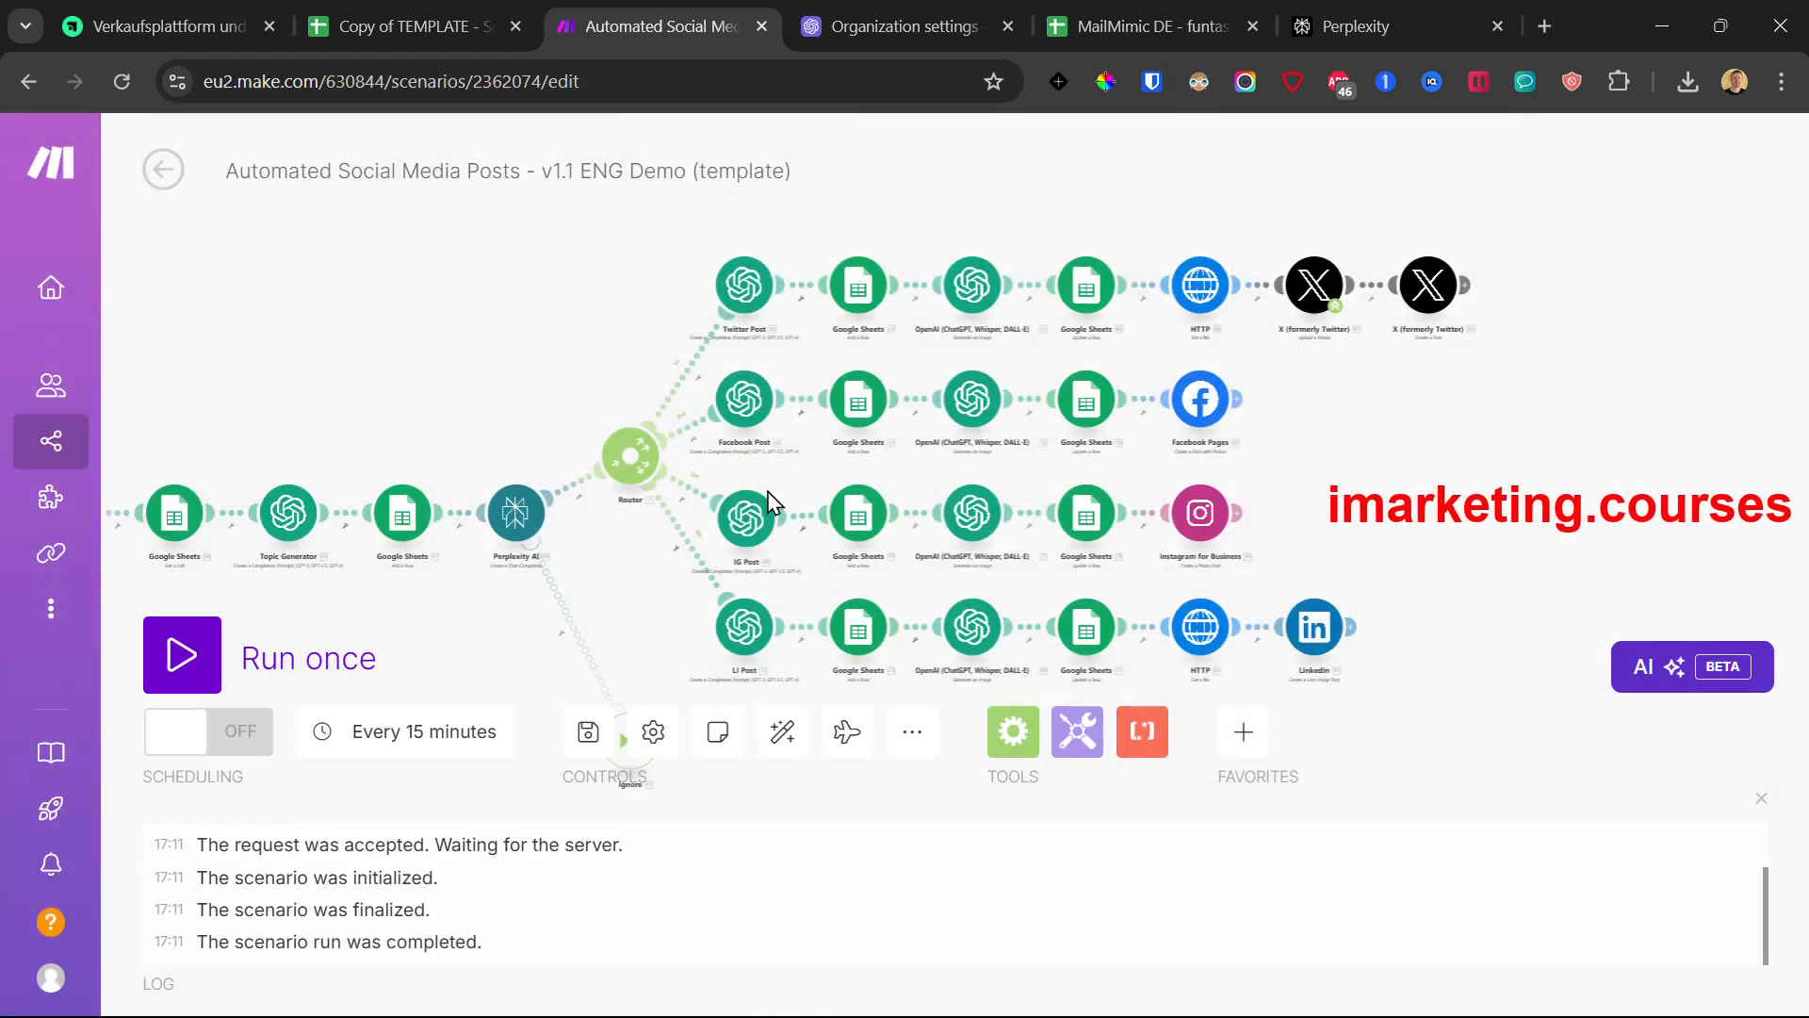
left_click(588, 733)
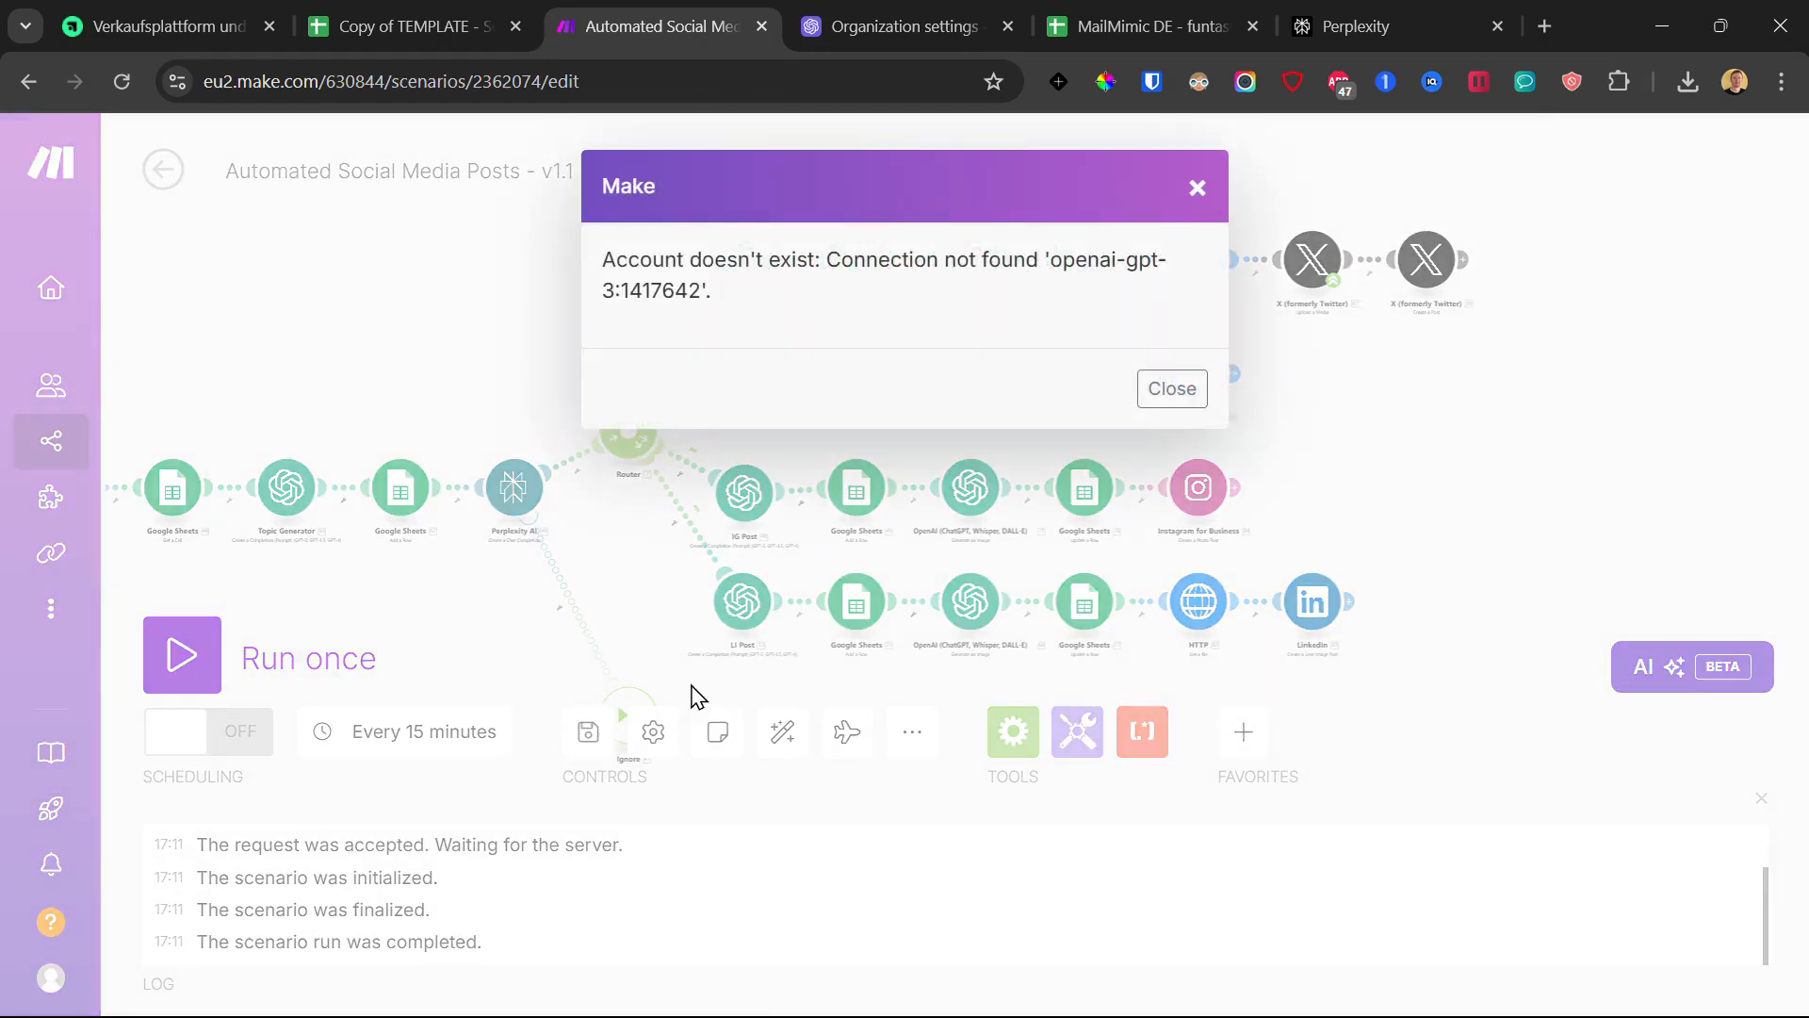
left_click(1197, 191)
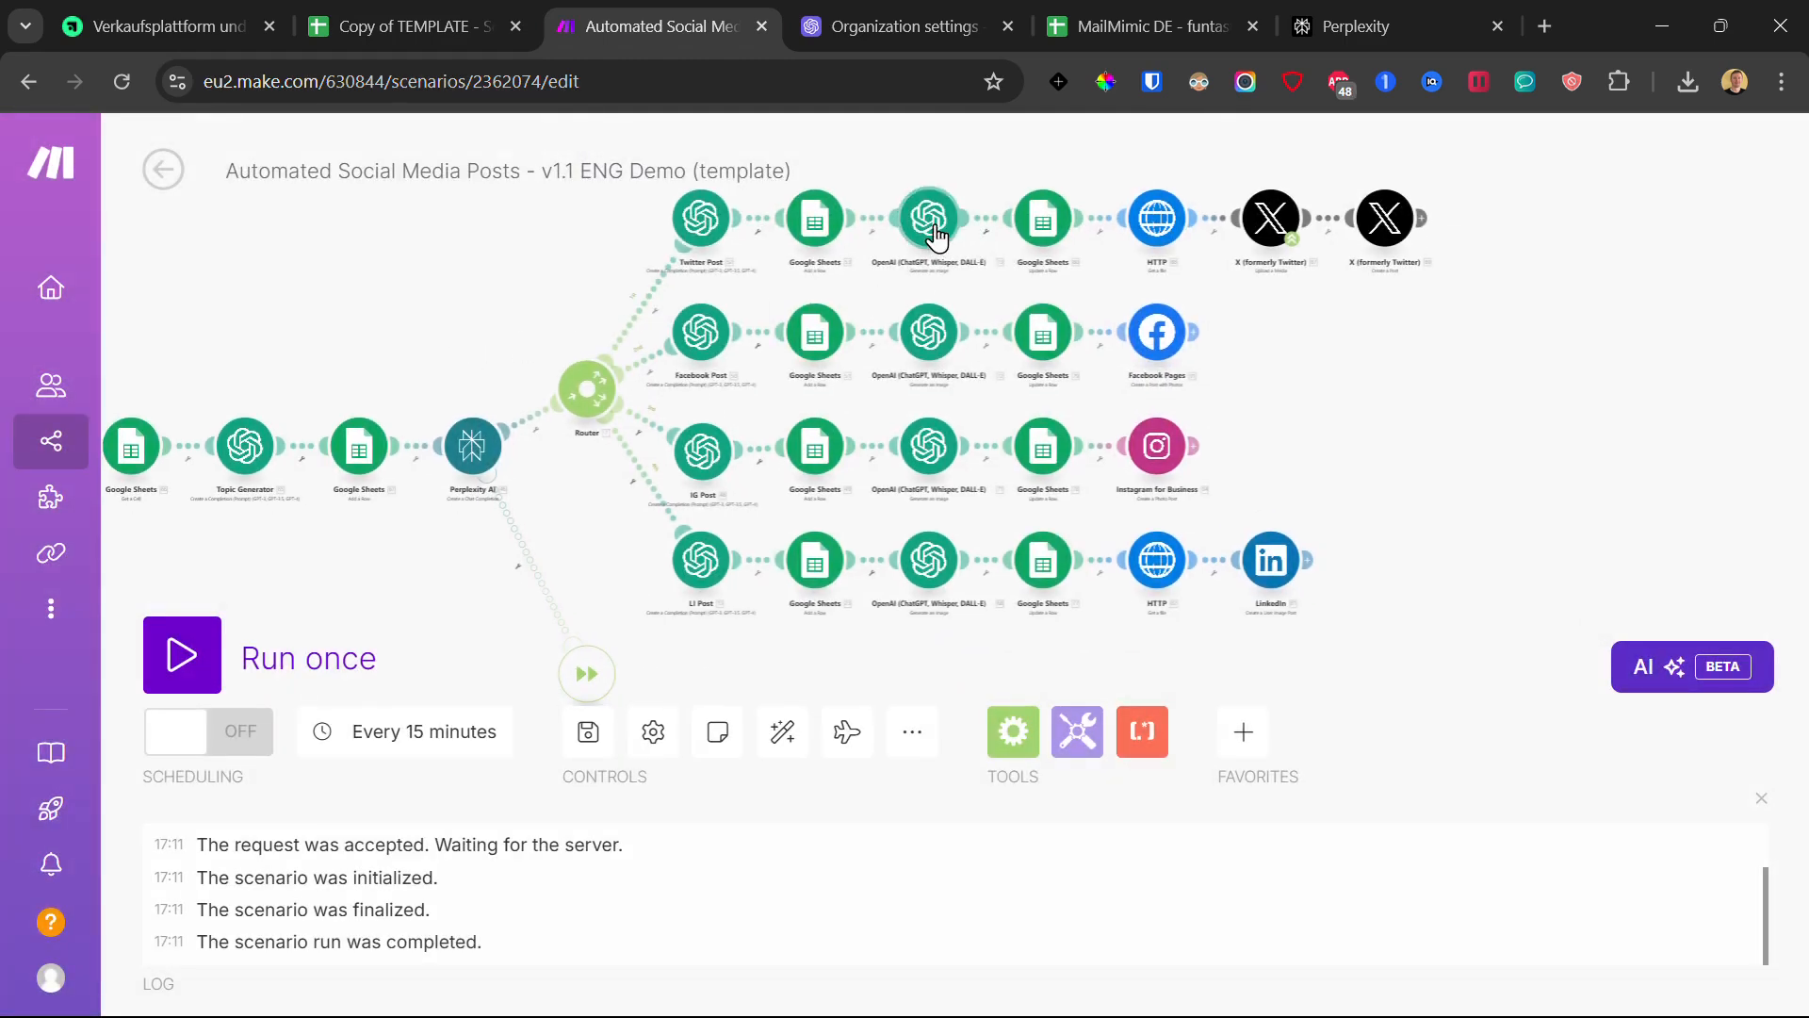
- Give the Twitter and Facebook image-generation modules My OpenAI connection
left_click(931, 226)
left_click(1074, 273)
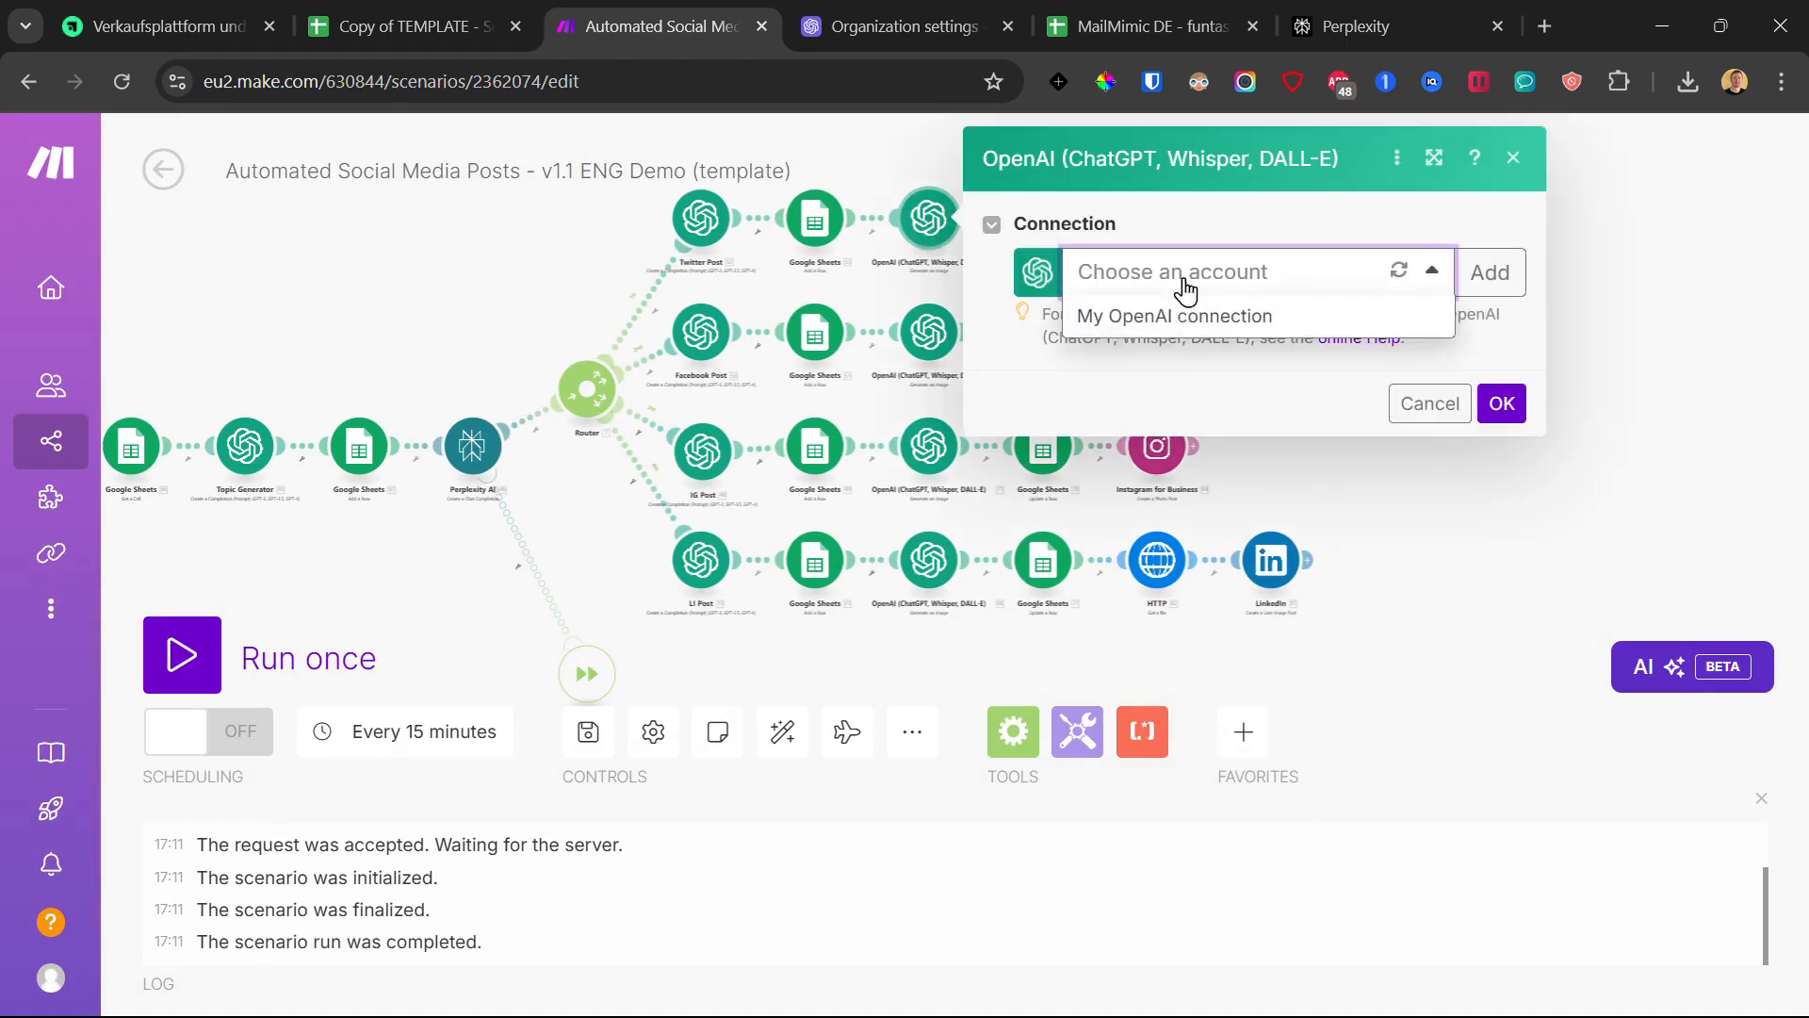
left_click(1183, 316)
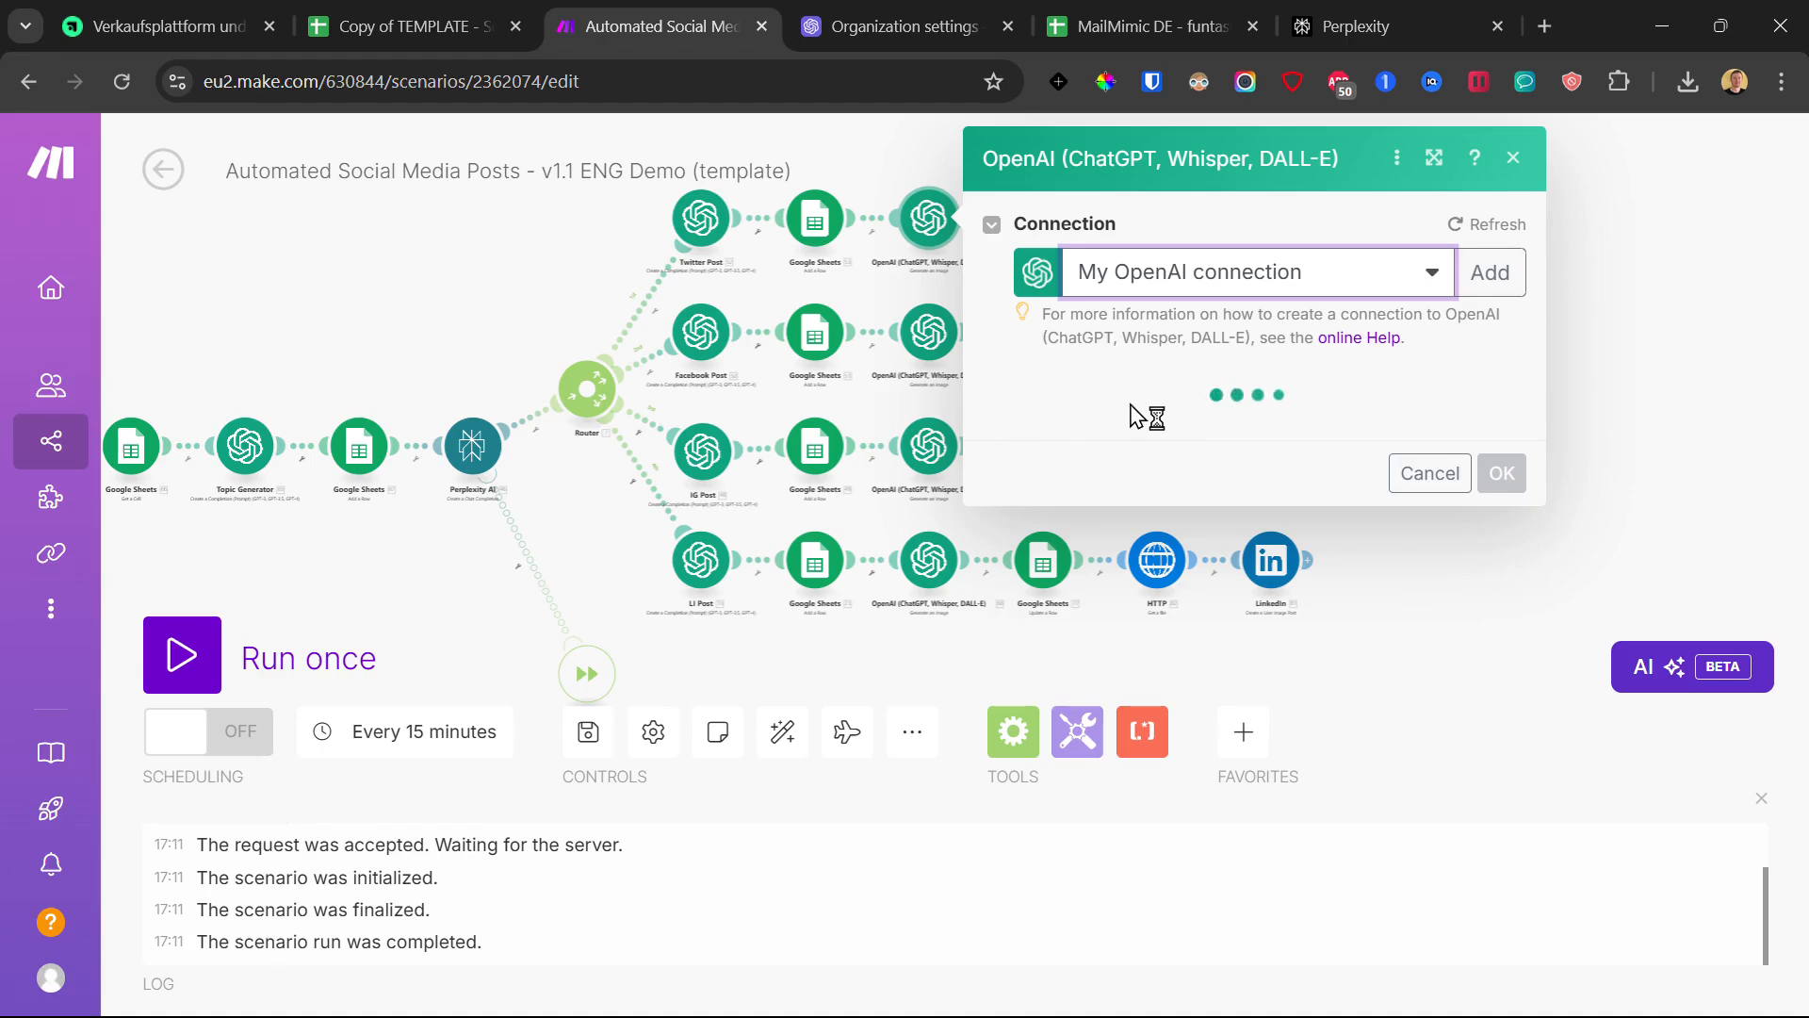
scroll(1265, 585, "down", 10)
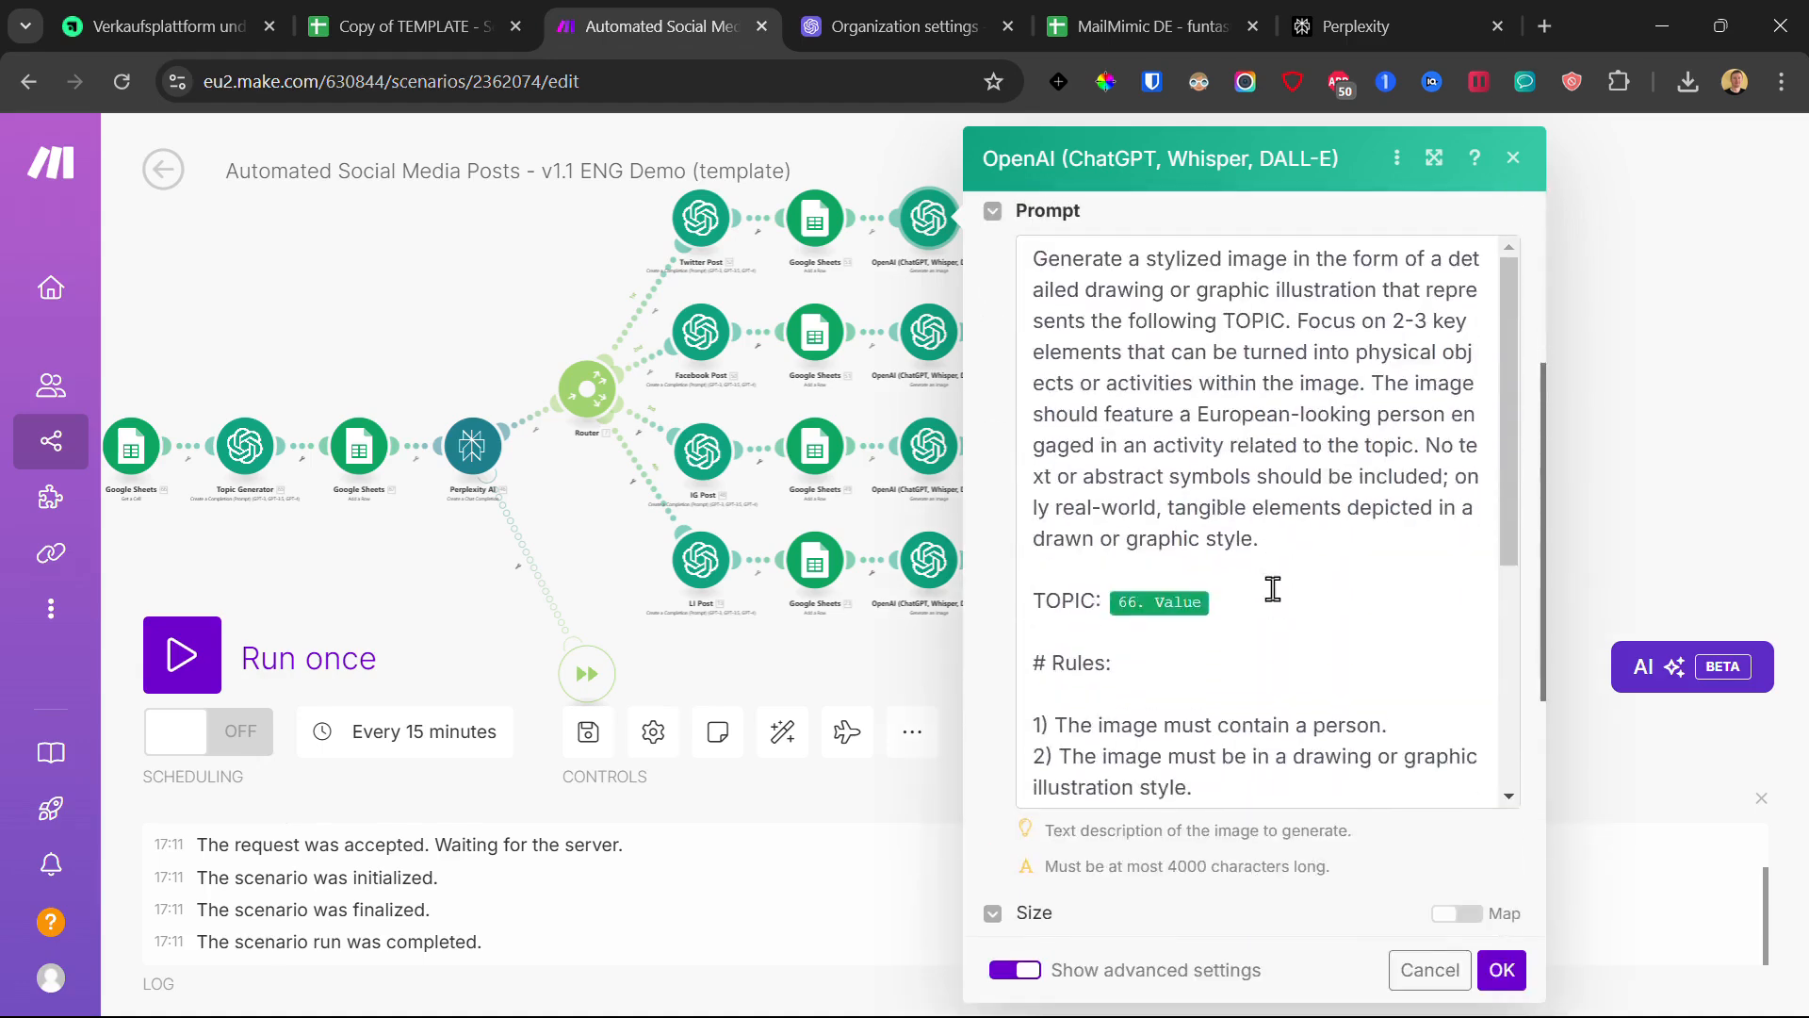
scroll(1298, 613, "down", 5)
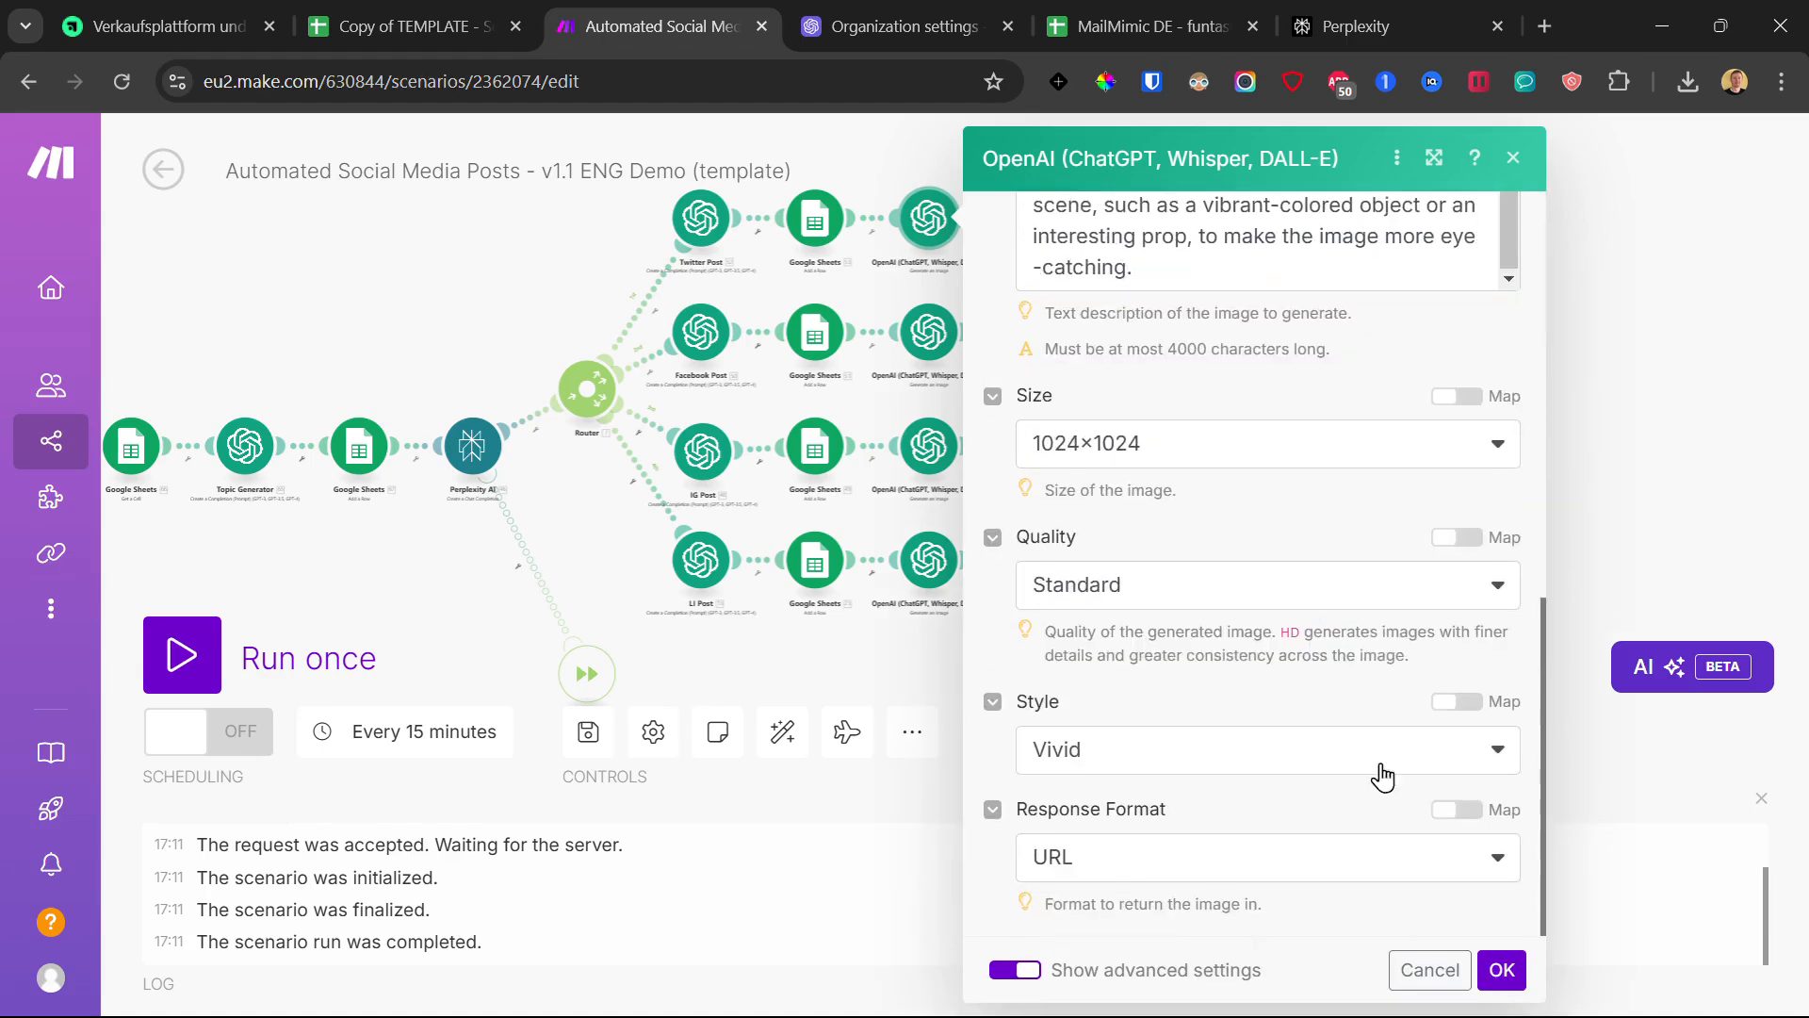
left_click(1502, 971)
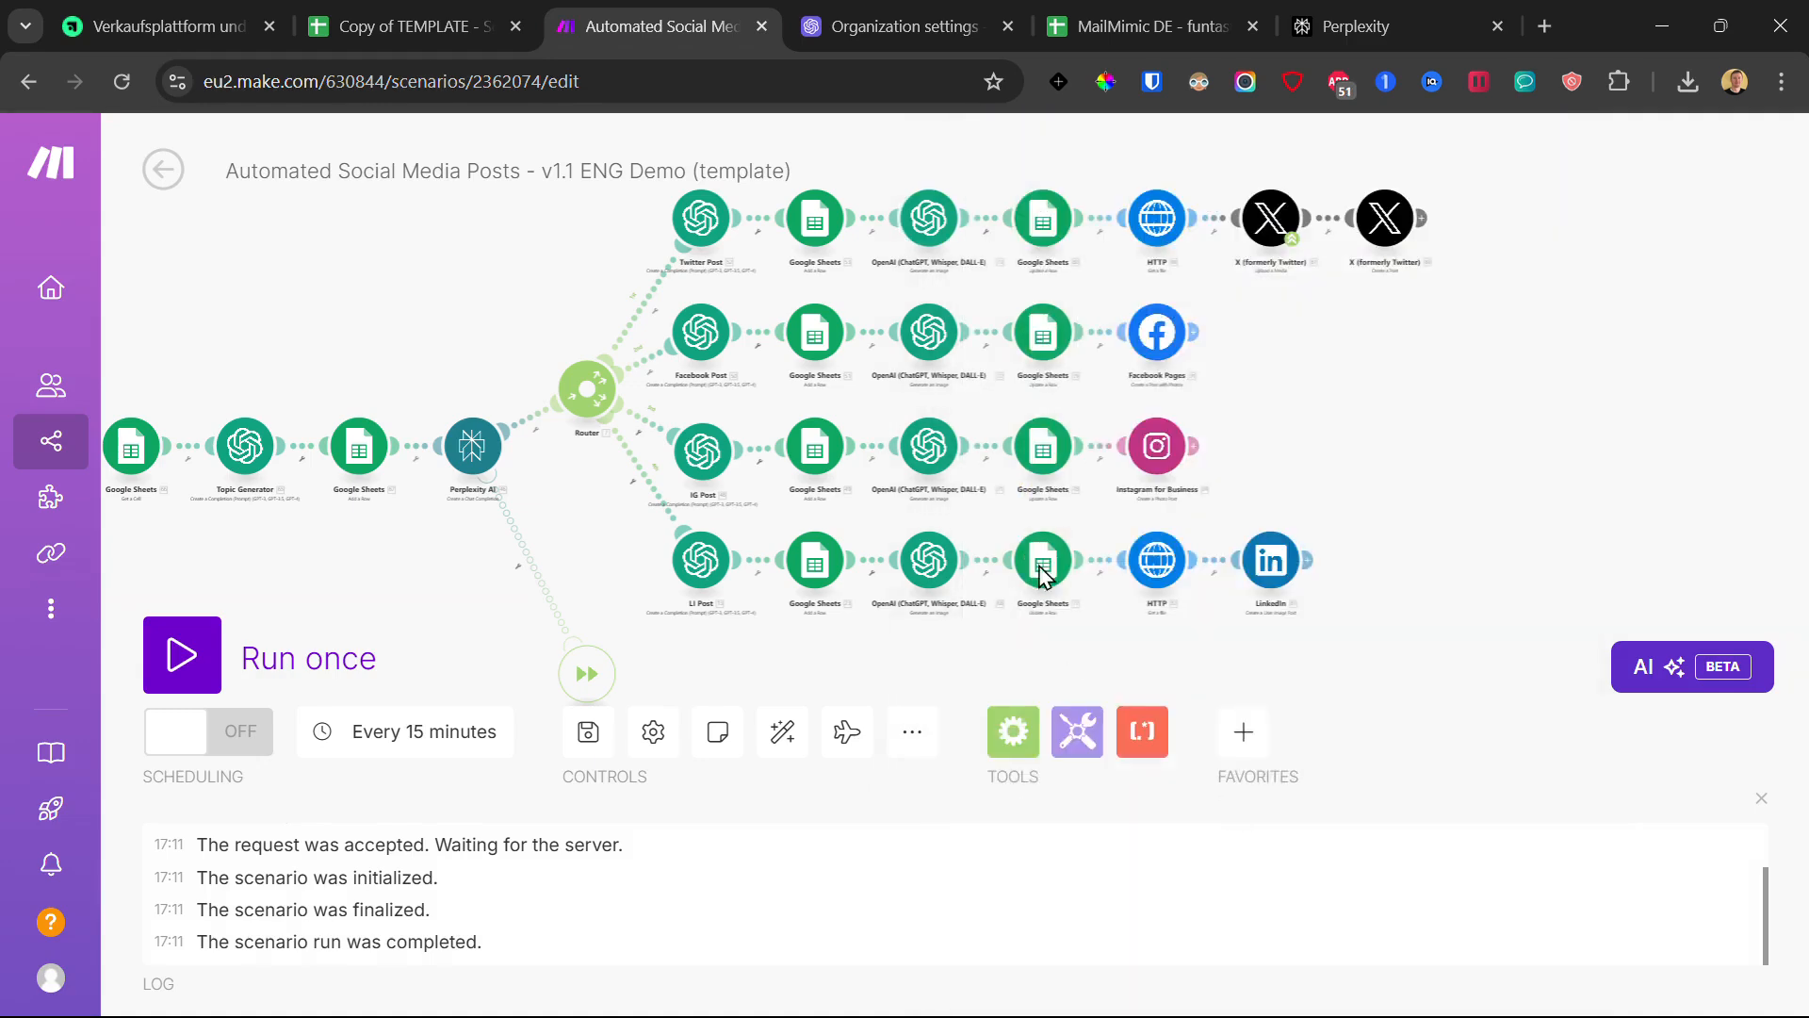
left_click(935, 325)
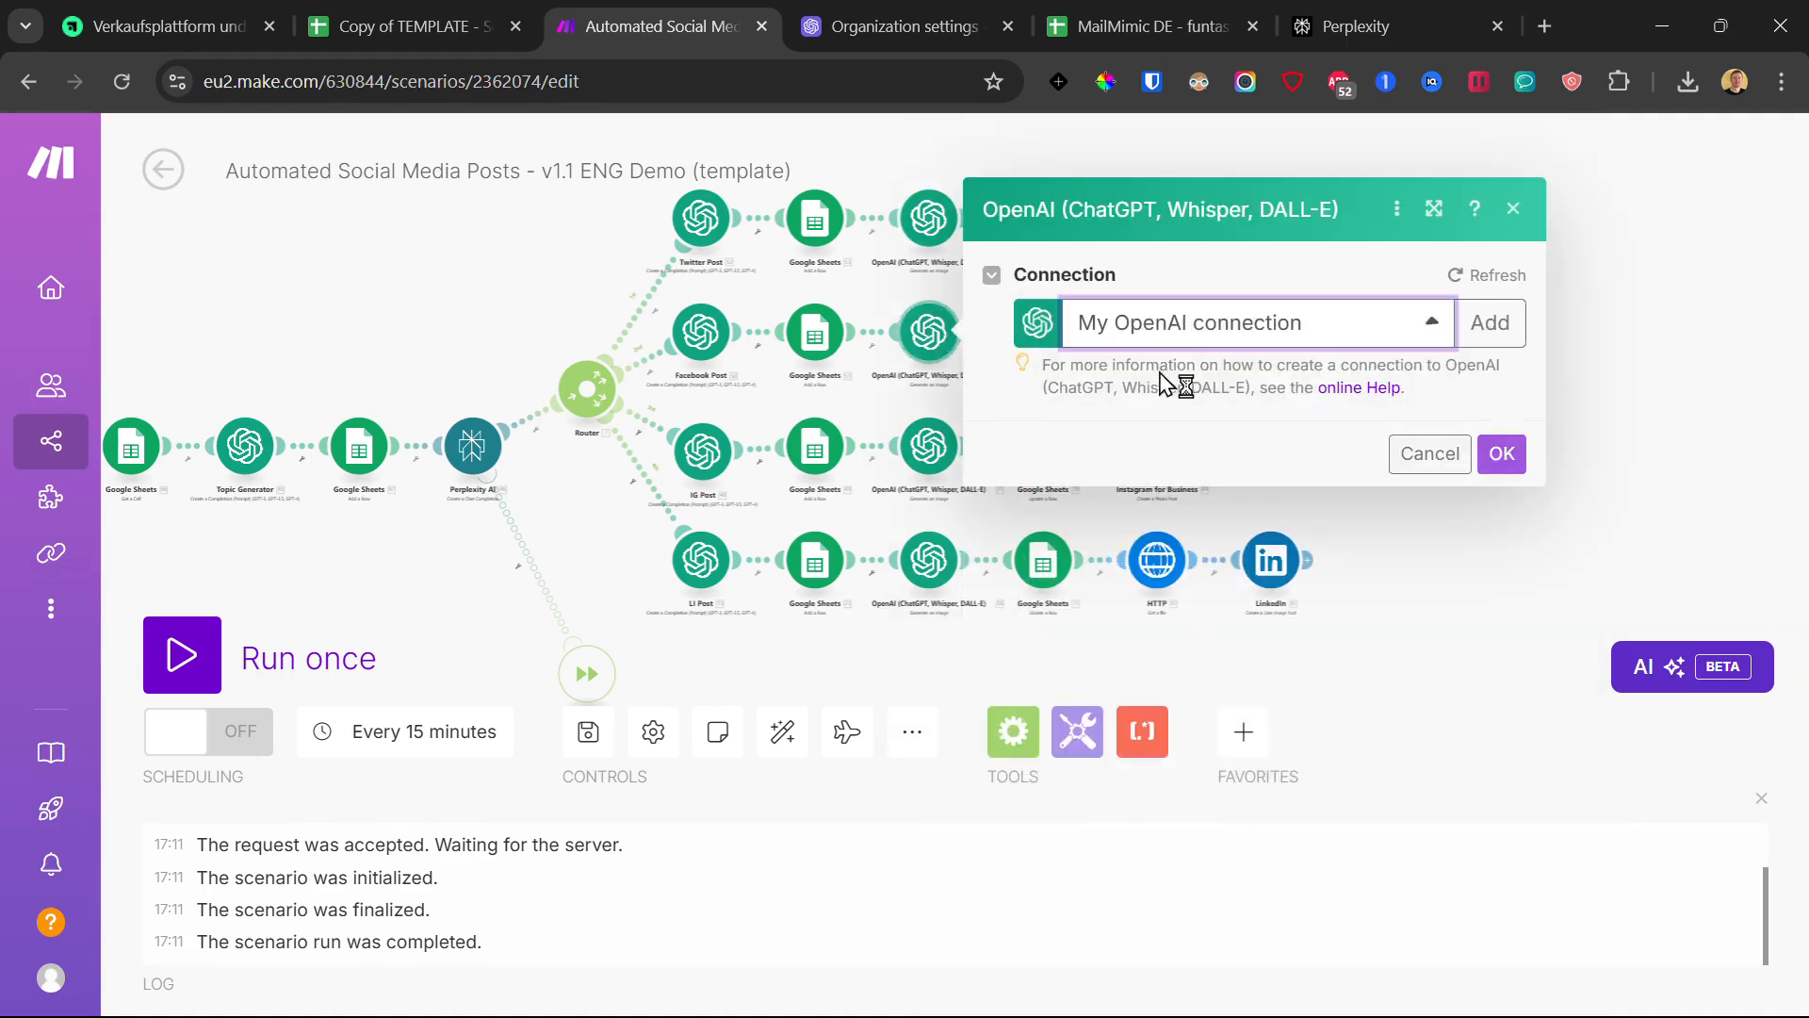
scroll(1348, 763, "down", 5)
left_click(1502, 971)
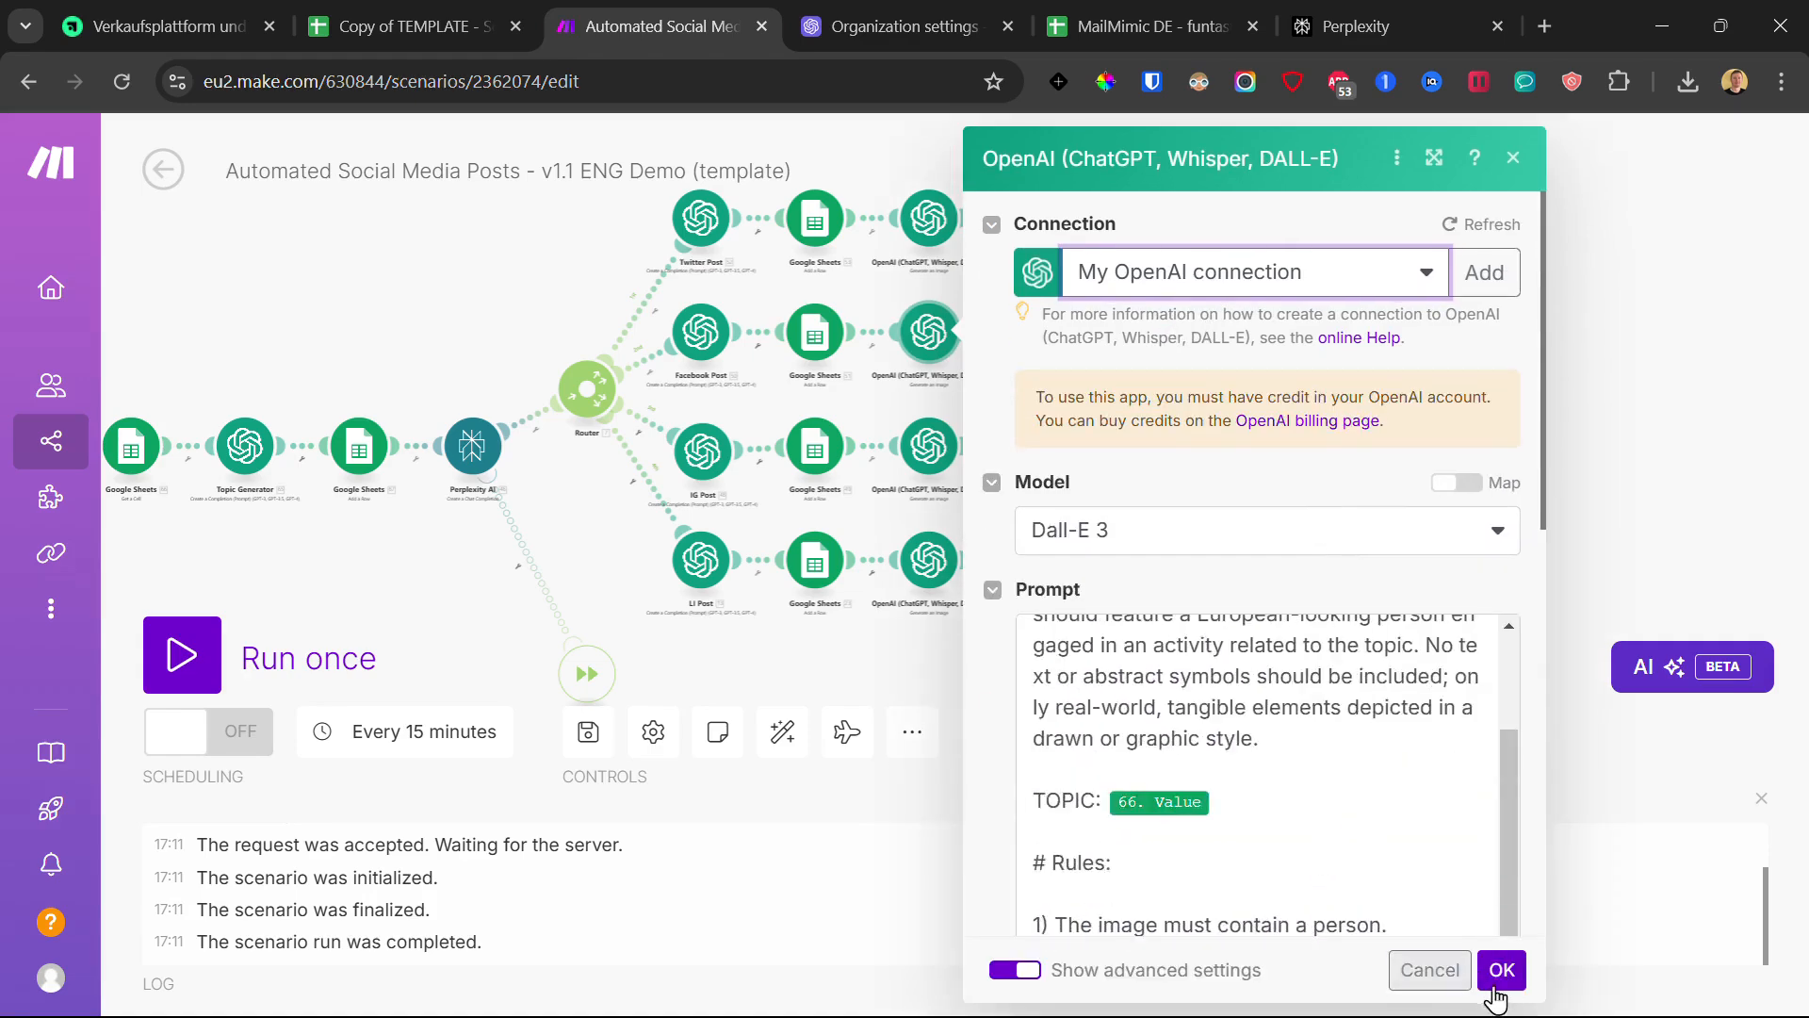
- Give the IG and LI image-generation modules My OpenAI connection, then save the scenario again
left_click(919, 452)
left_click(1175, 454)
left_click(1182, 485)
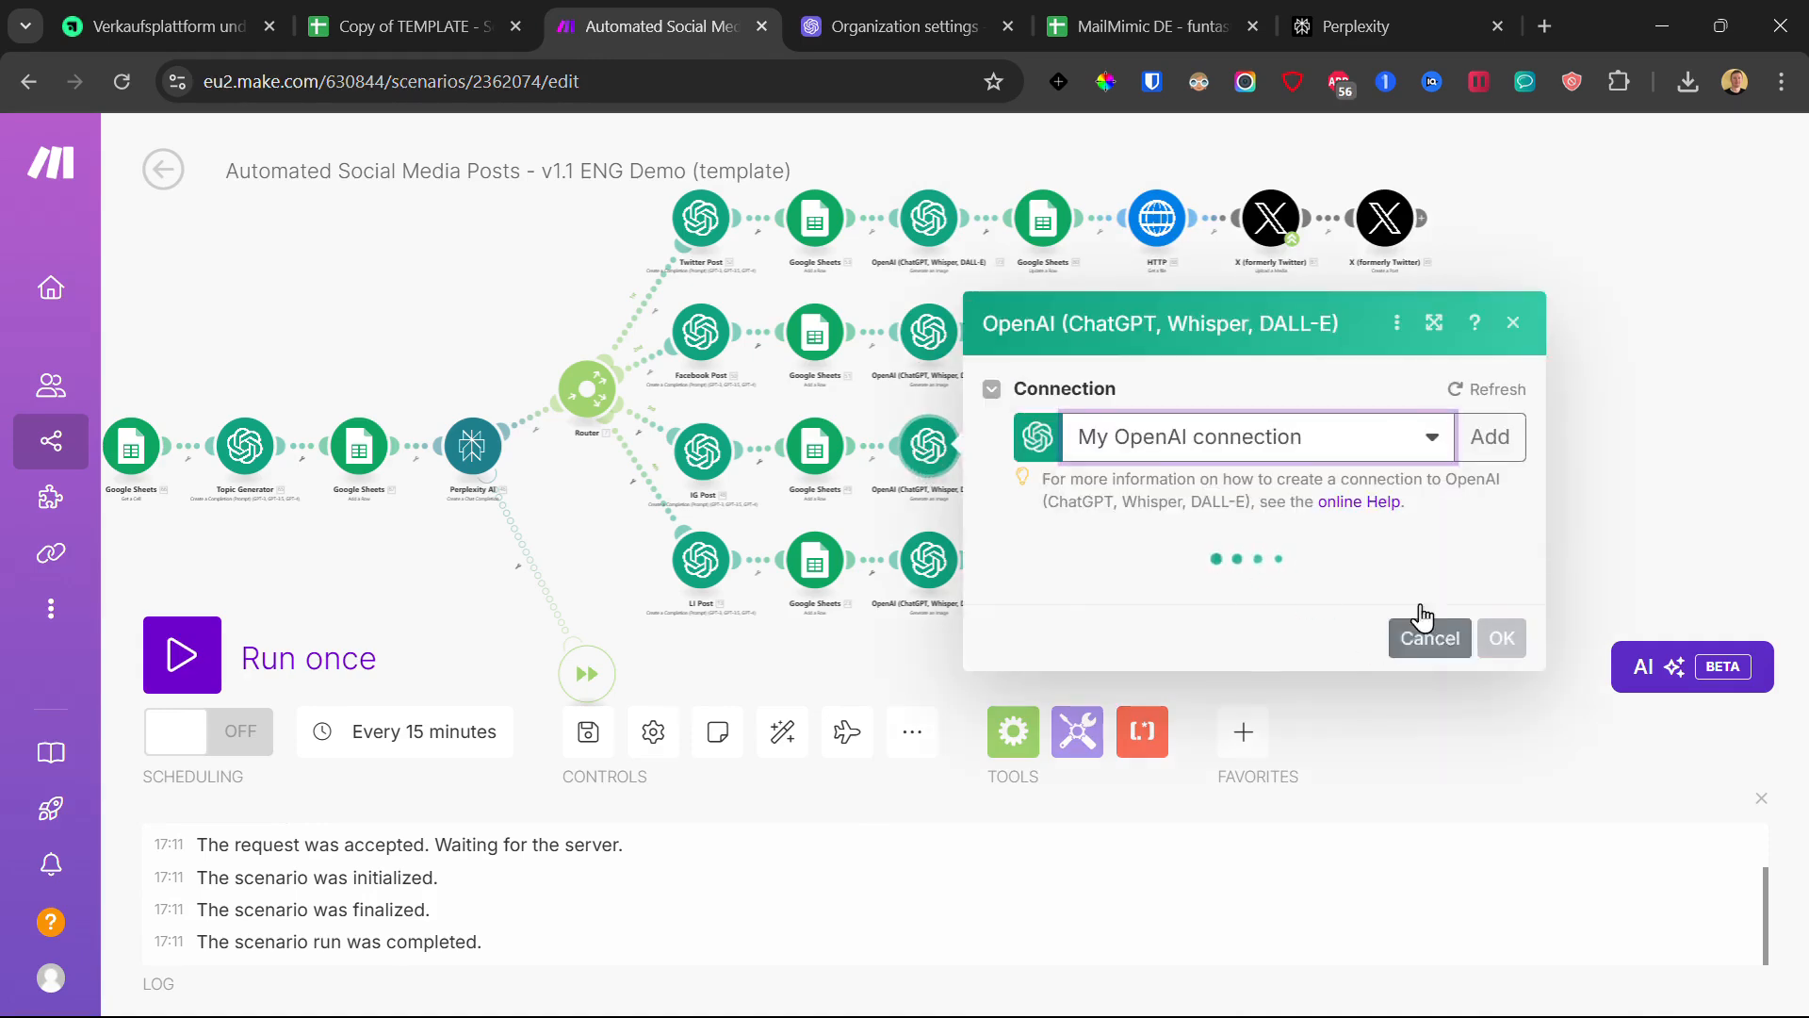
scroll(1335, 726, "down", 5)
left_click(1506, 970)
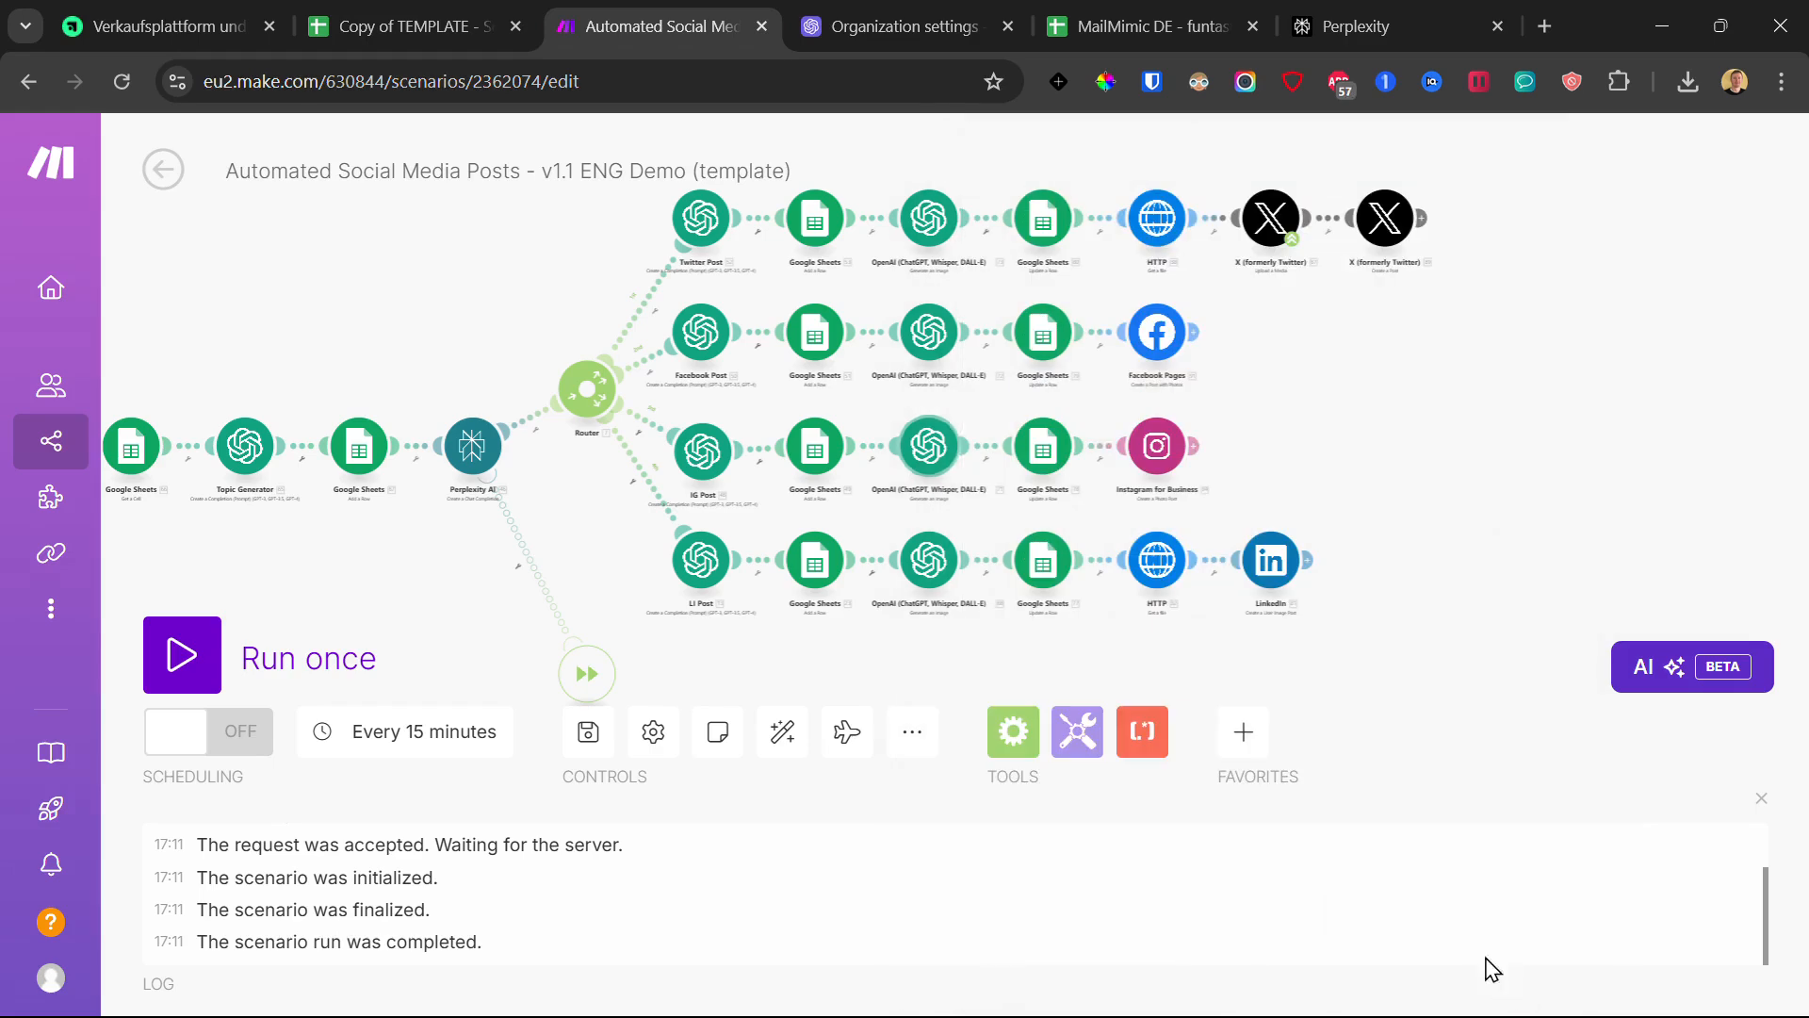
left_click(950, 570)
left_click(1276, 565)
left_click(1230, 592)
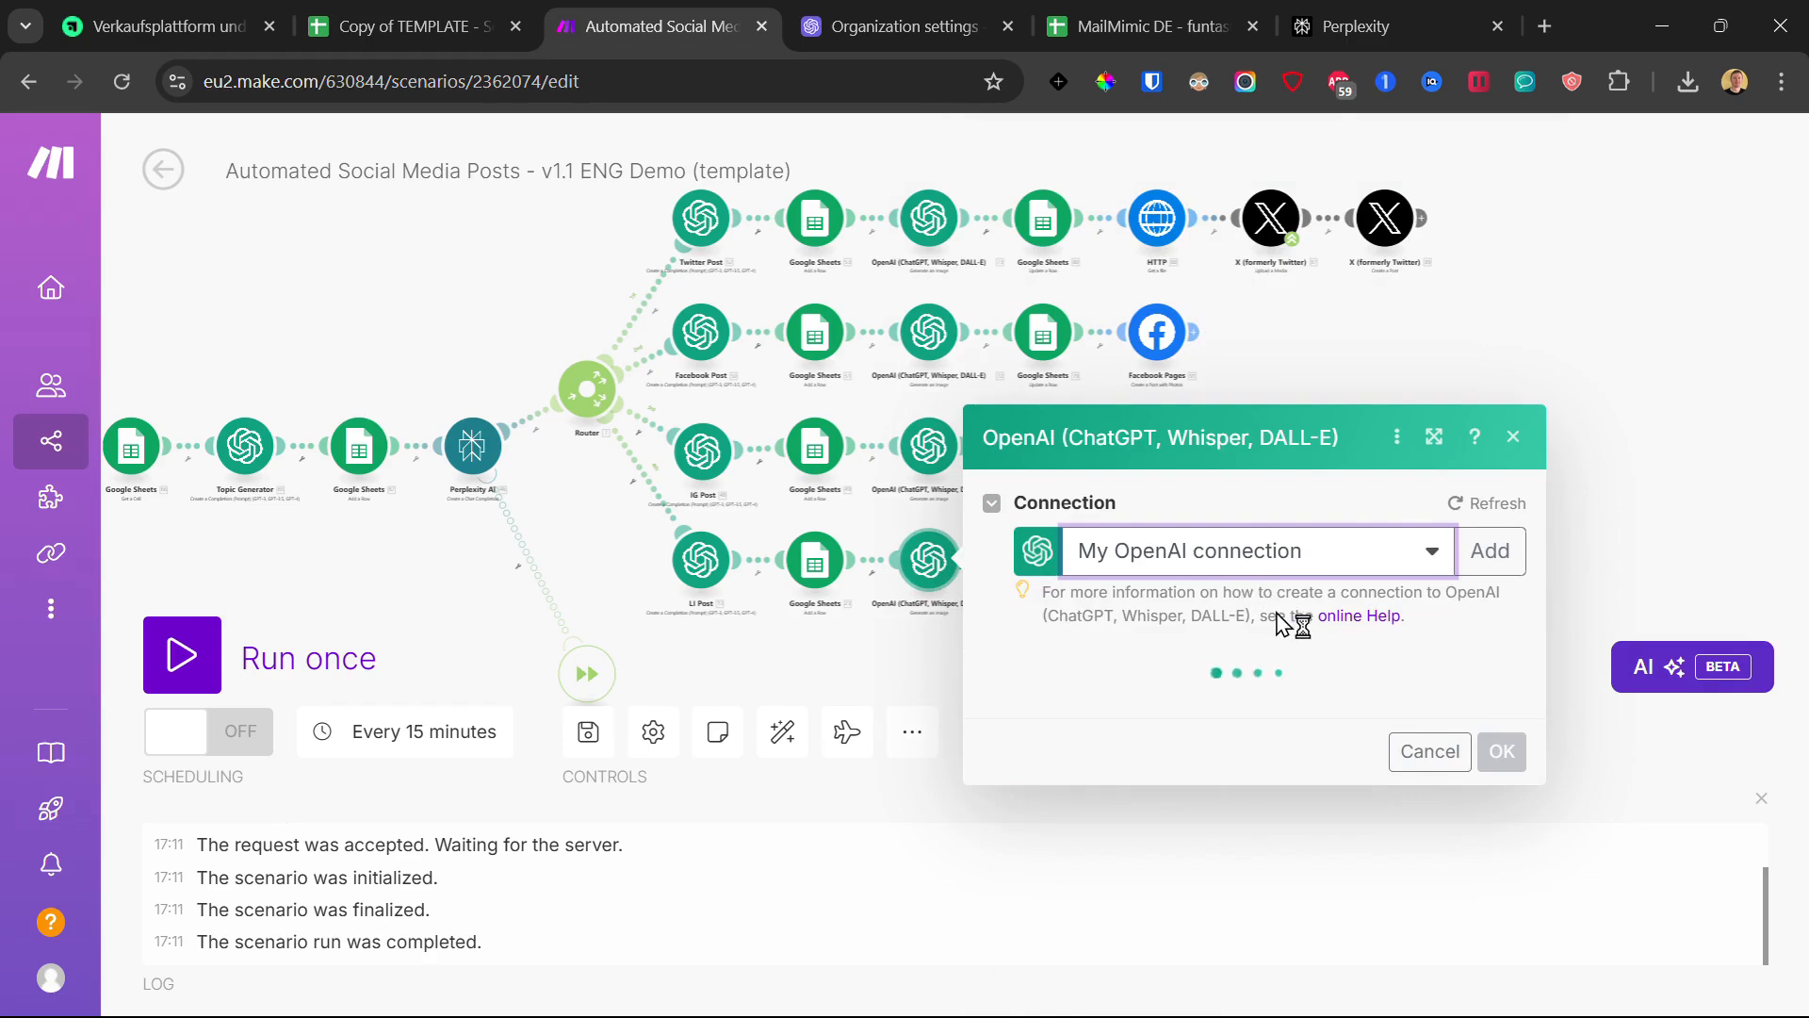
scroll(1333, 678, "down", 10)
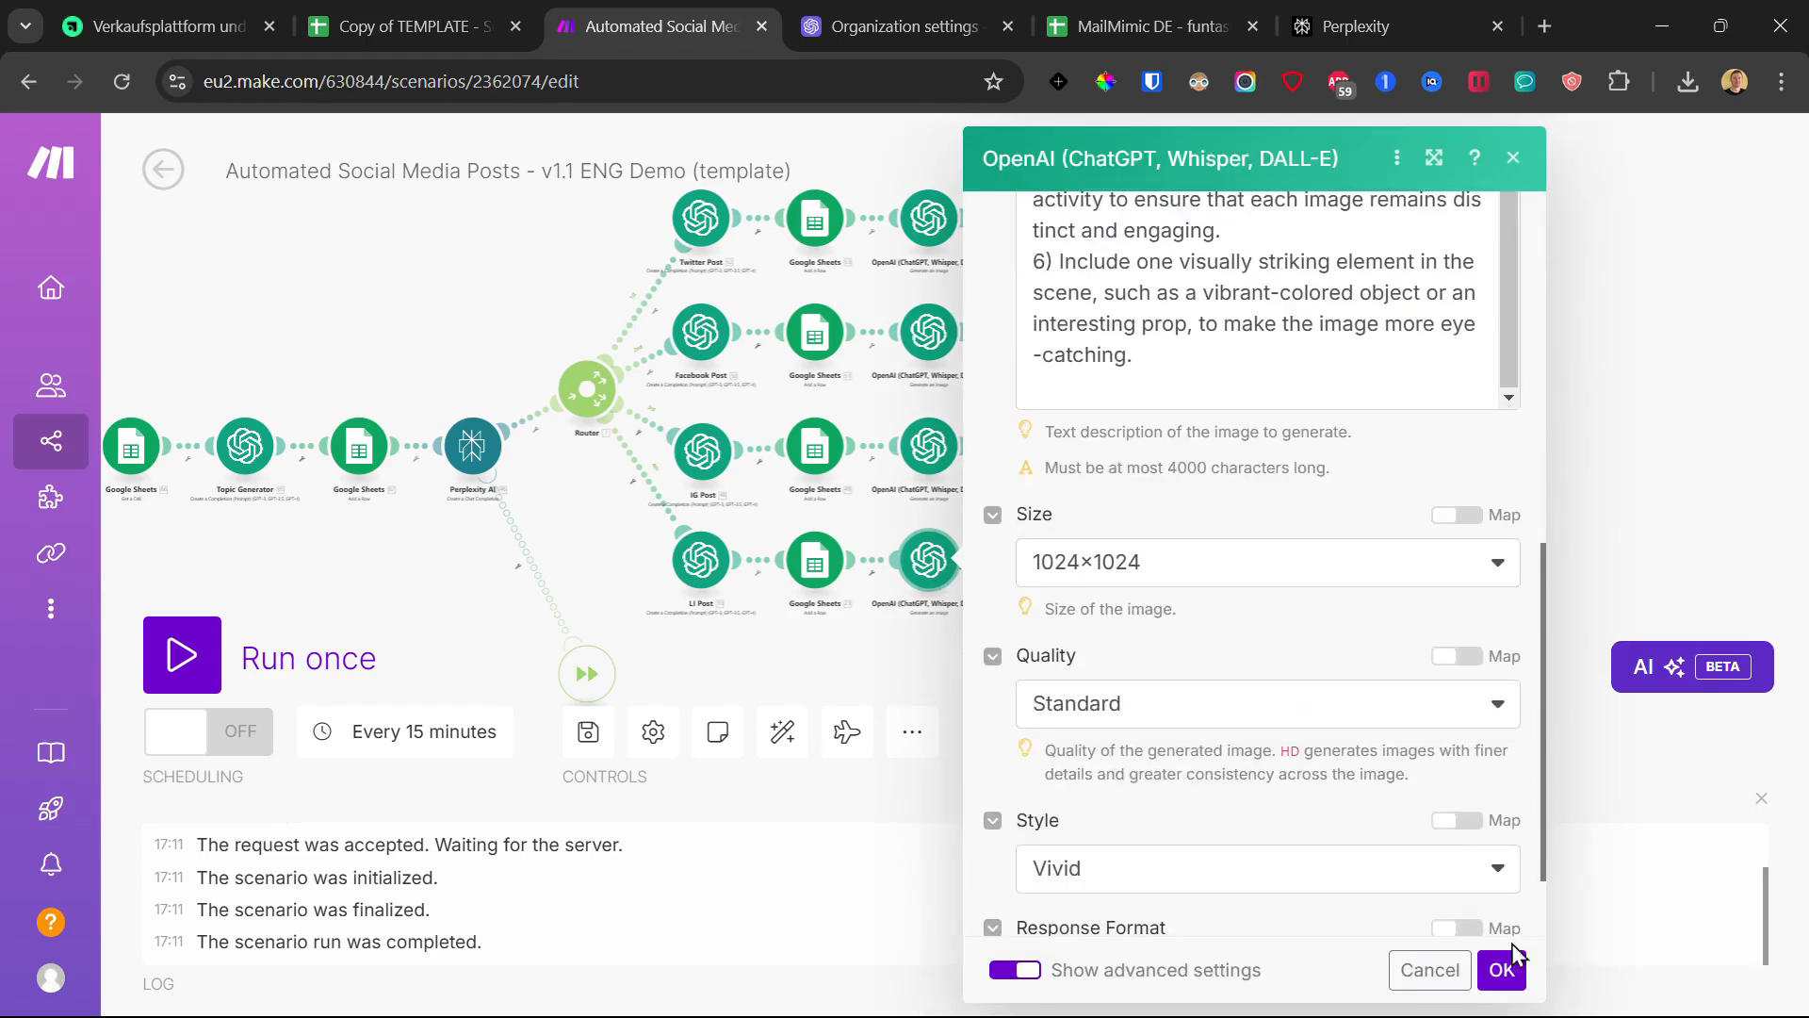
left_click(1506, 971)
left_click(589, 733)
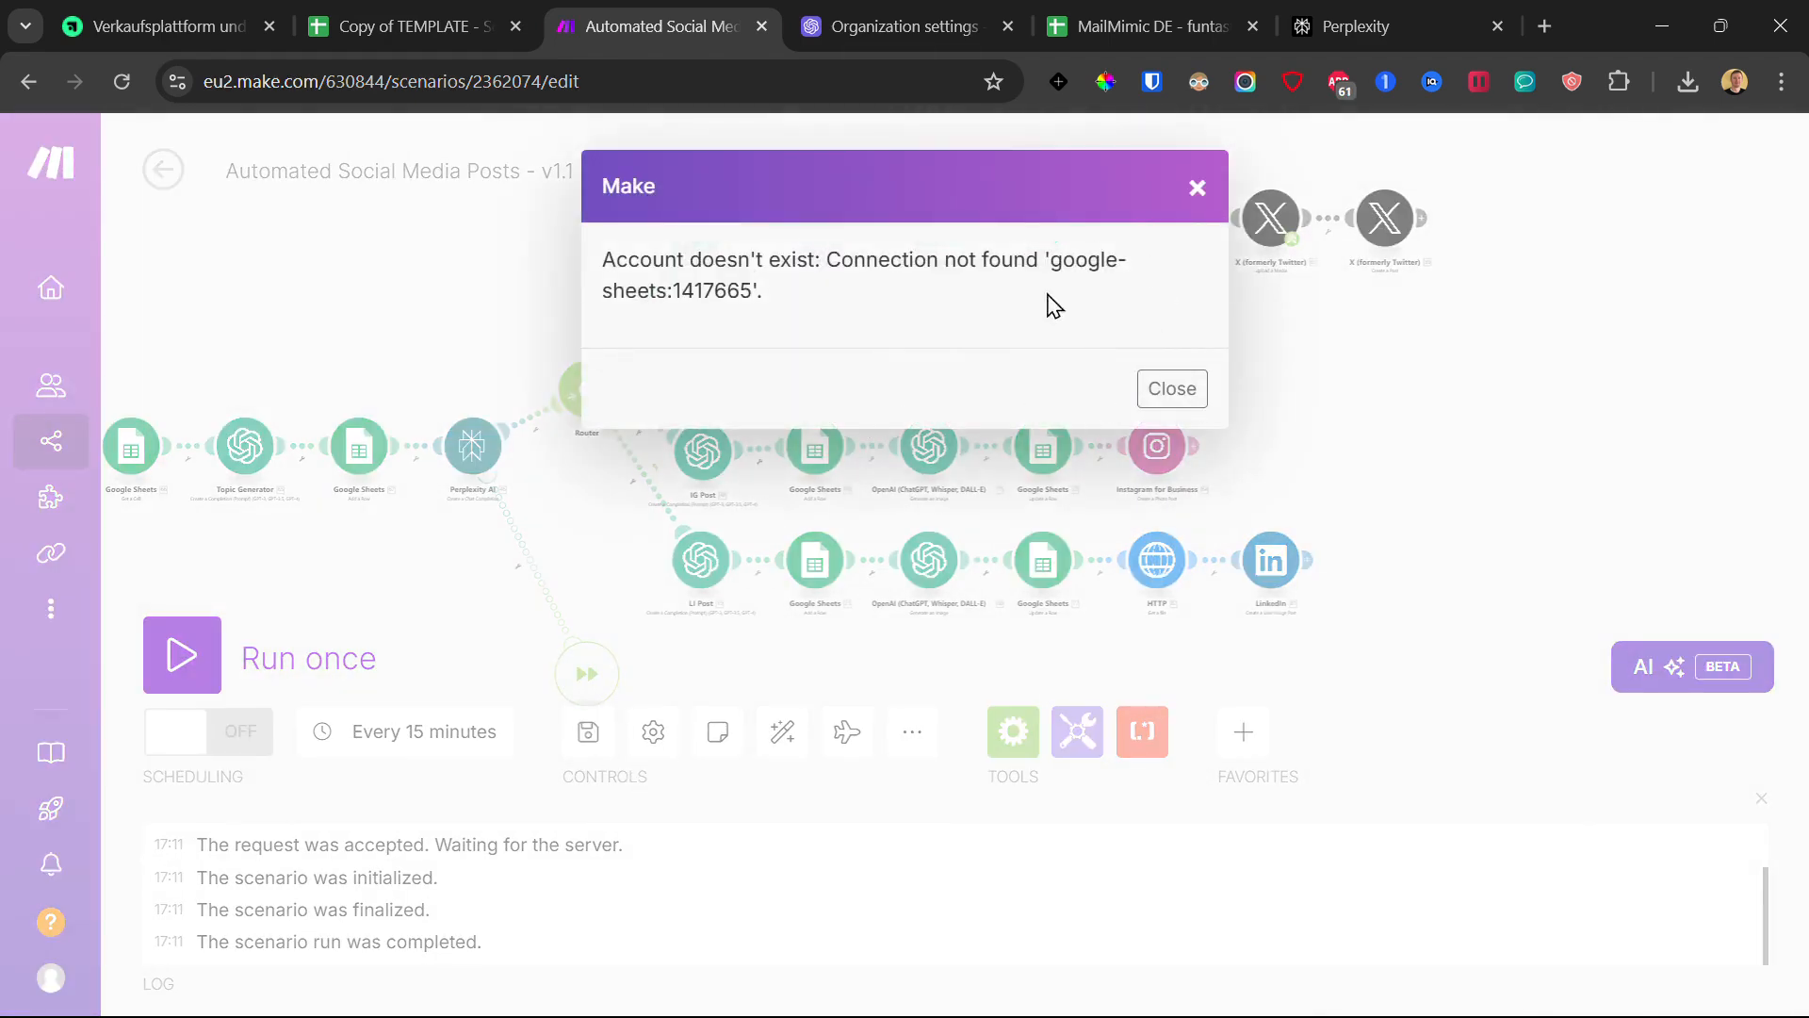
- Dismiss the Google Sheets connection error and paste the real spreadsheet ID into the Twitter update-row module
left_click_drag(602, 259, 825, 301)
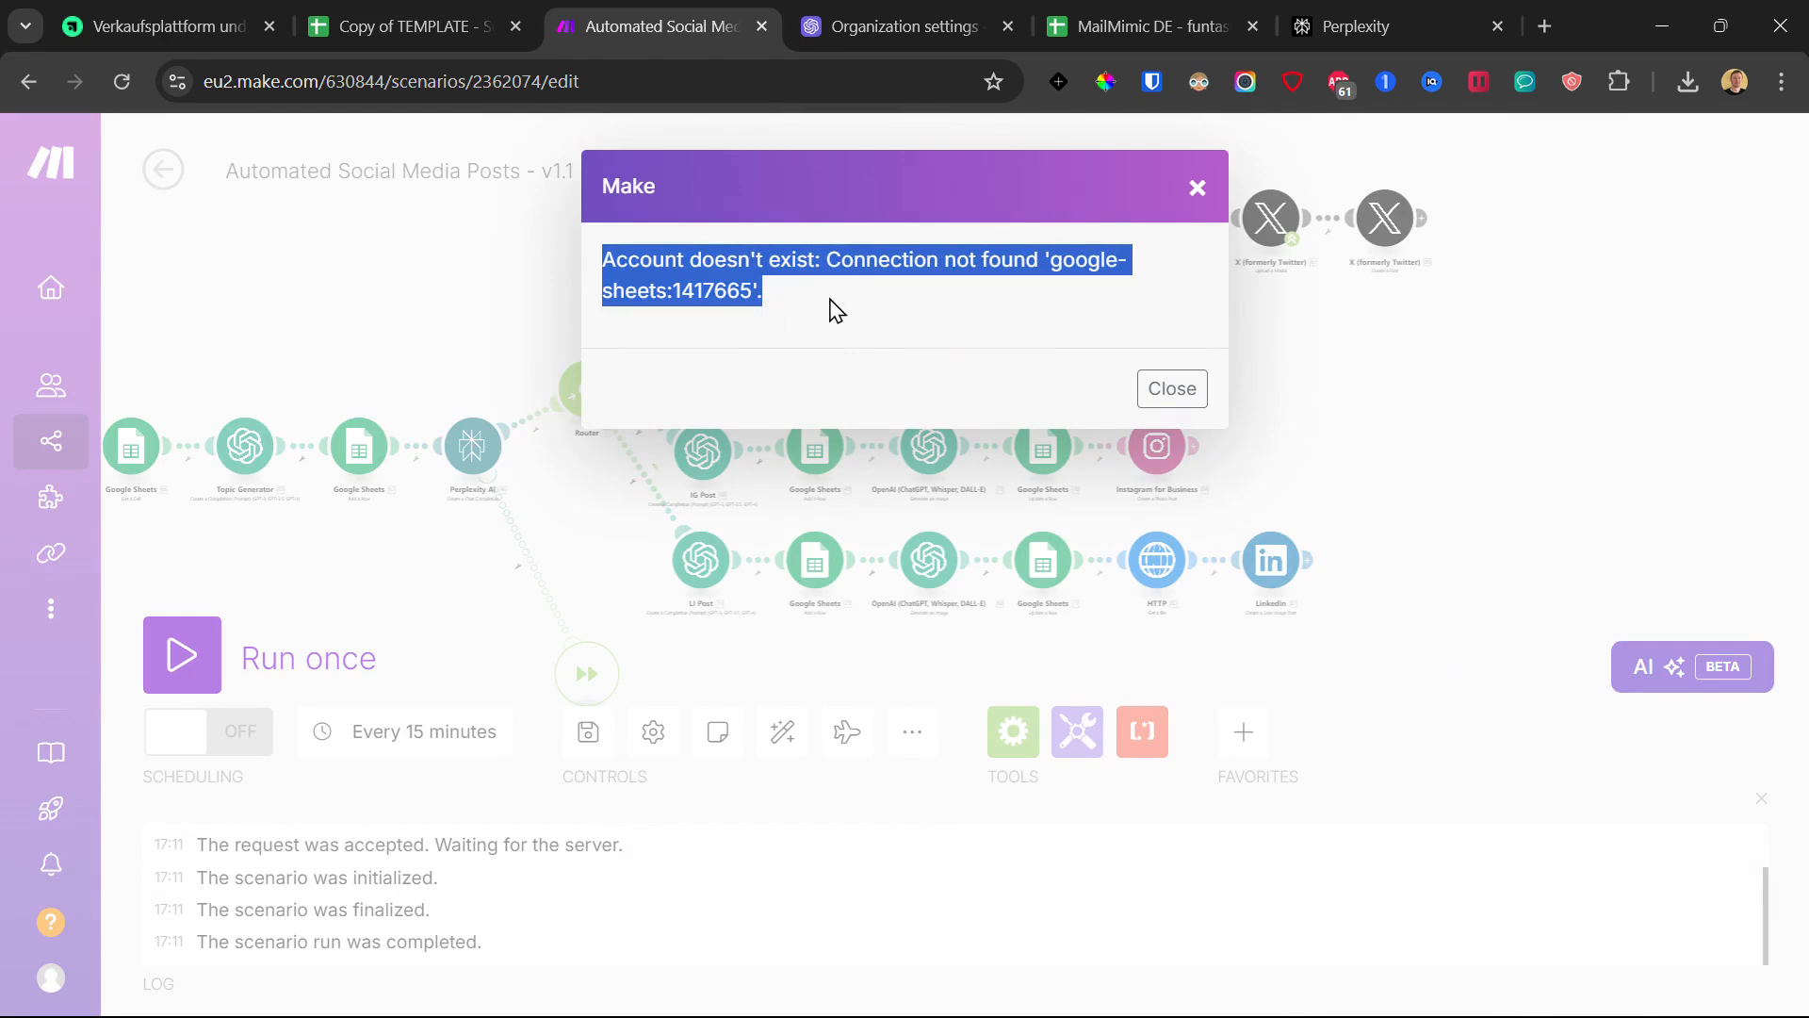
left_click(1196, 189)
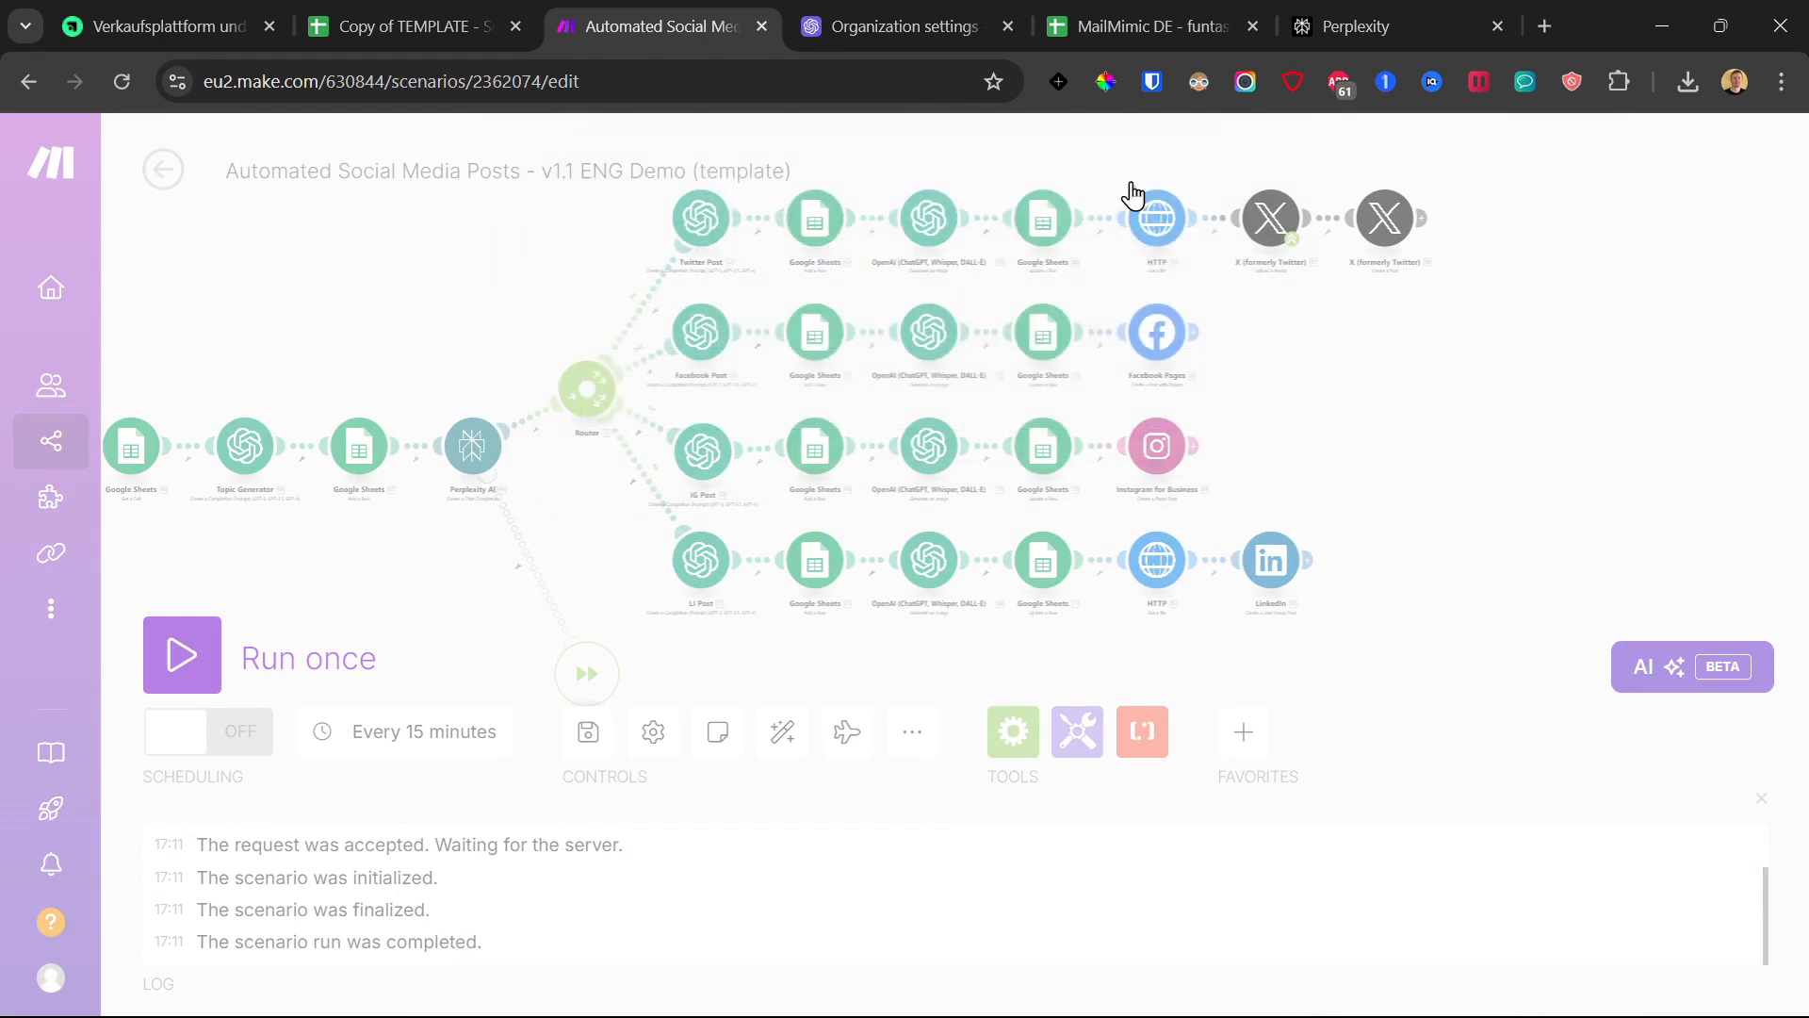
left_click(1046, 222)
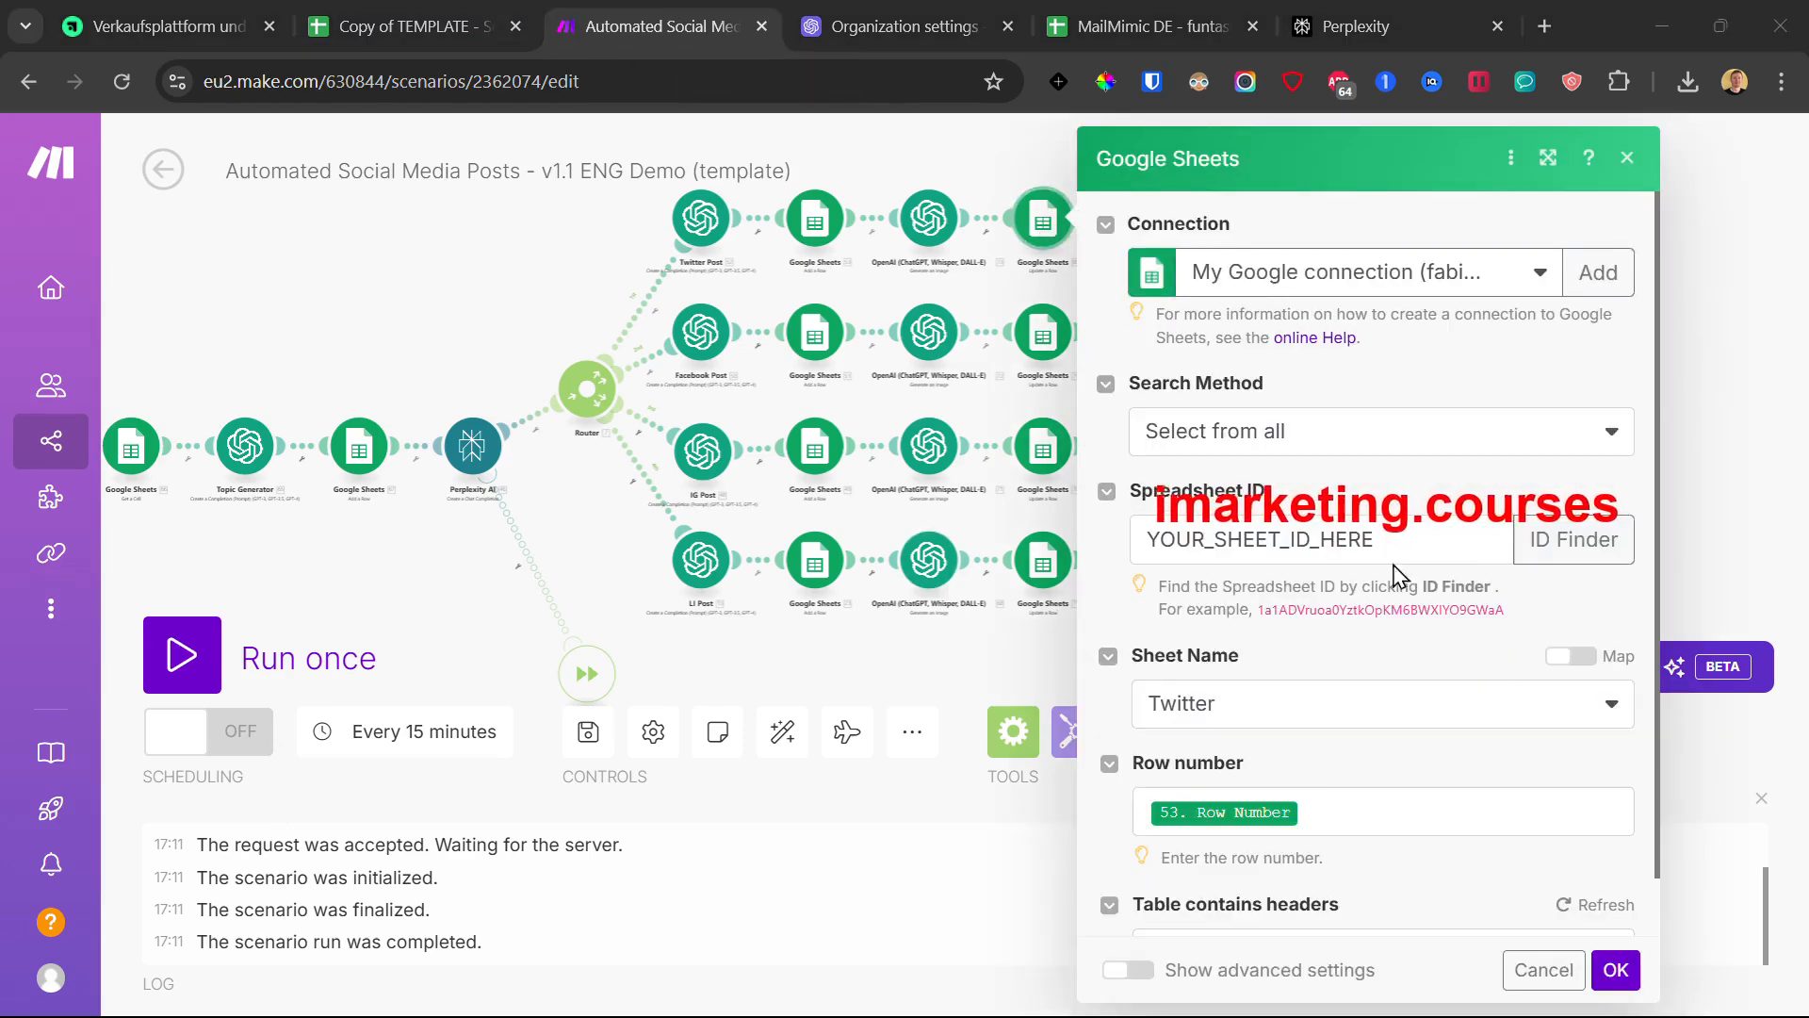
double_click(1284, 533)
left_click(1417, 485)
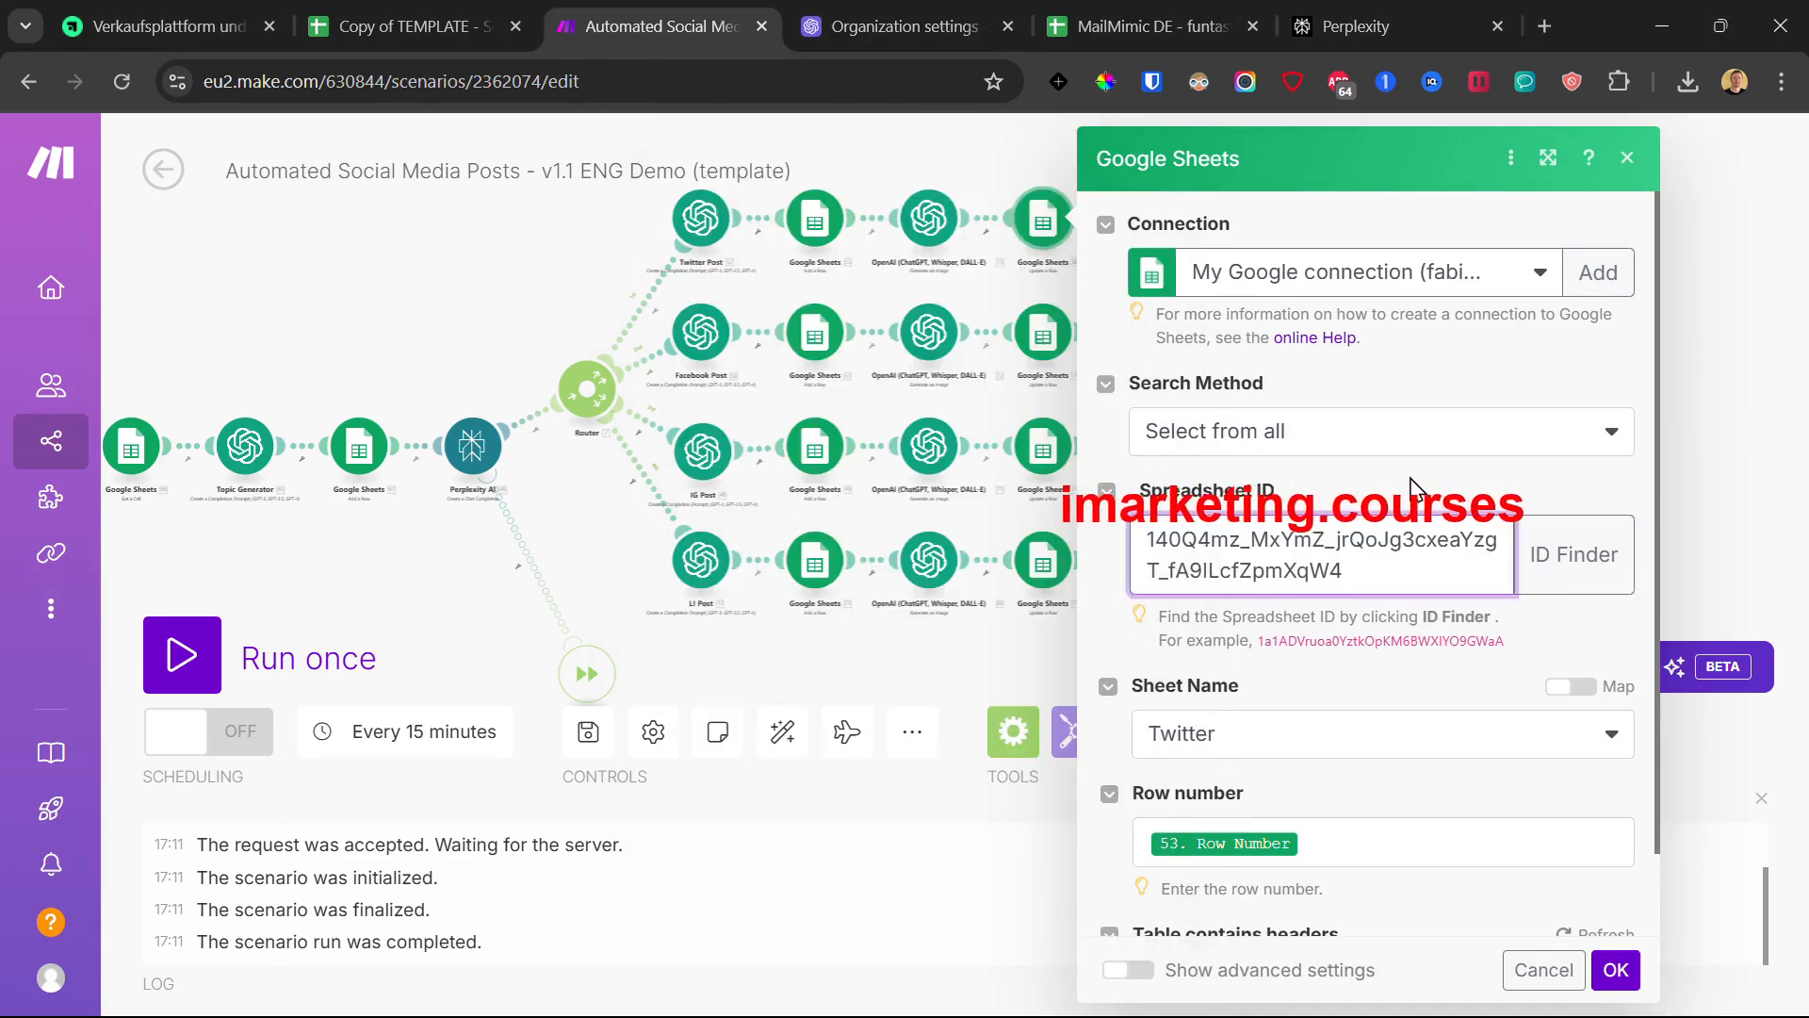
scroll(1401, 534, "down", 2)
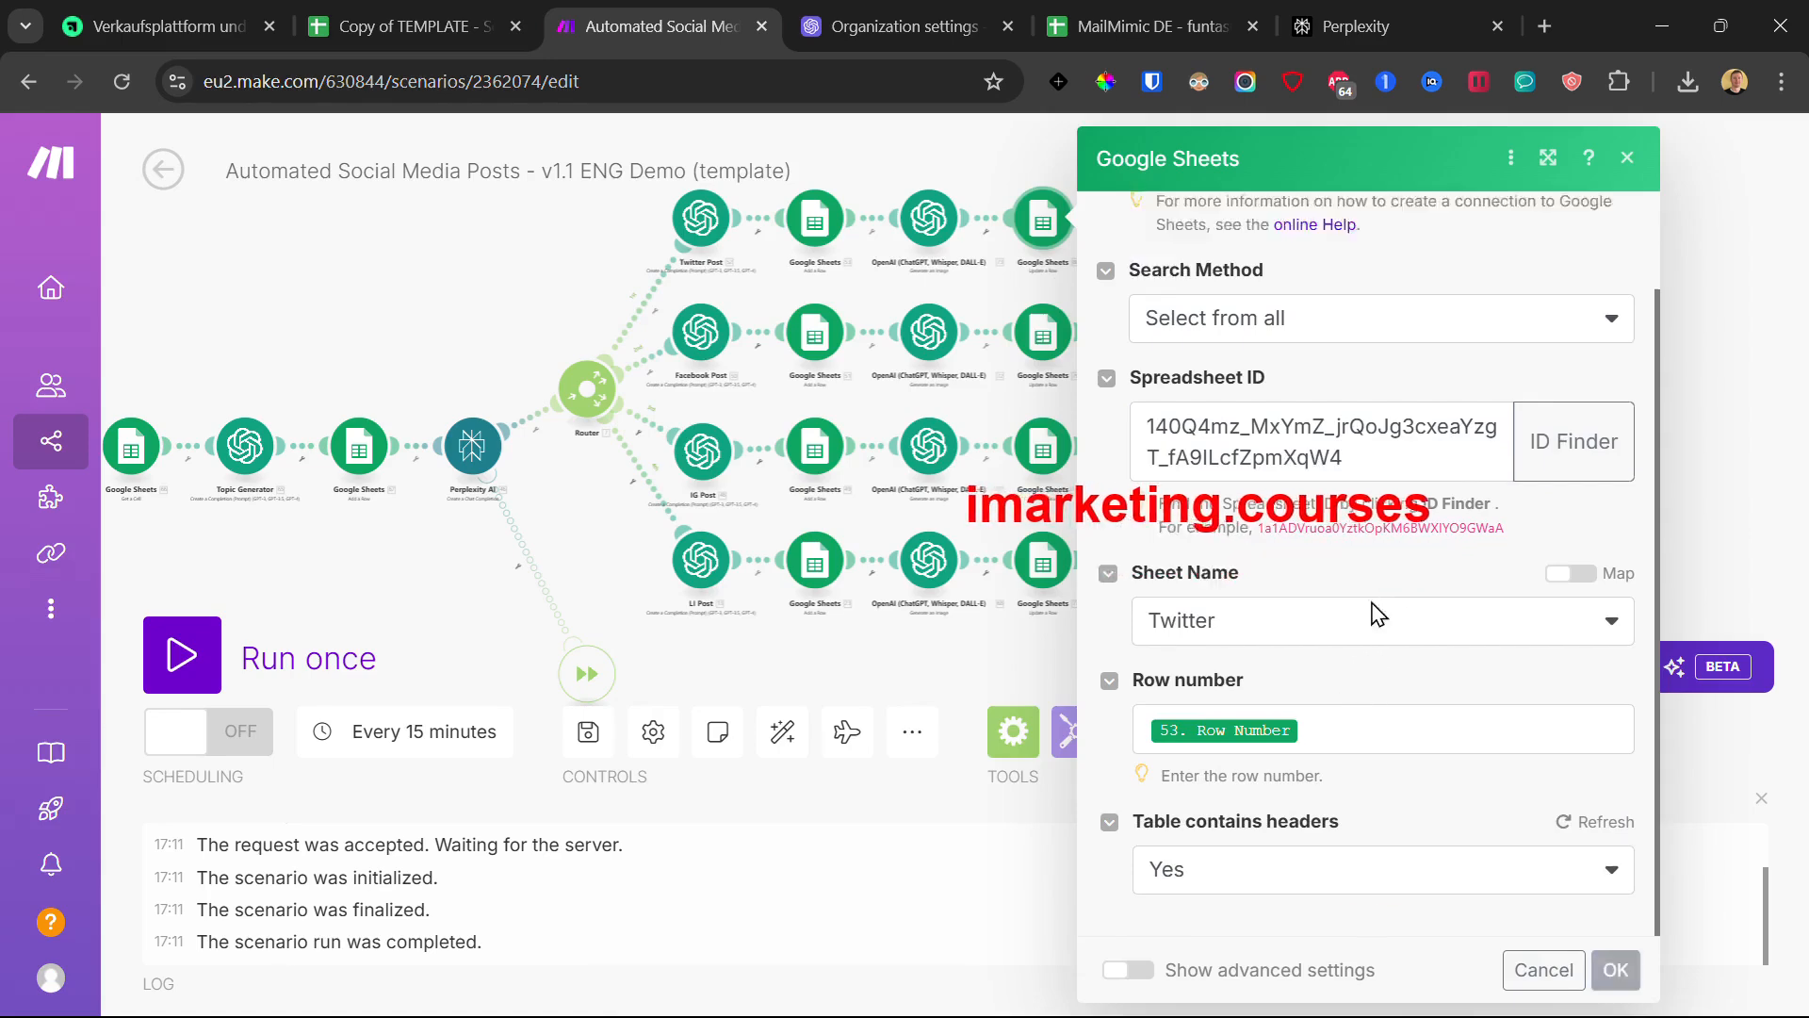
scroll(1345, 569, "down", 5)
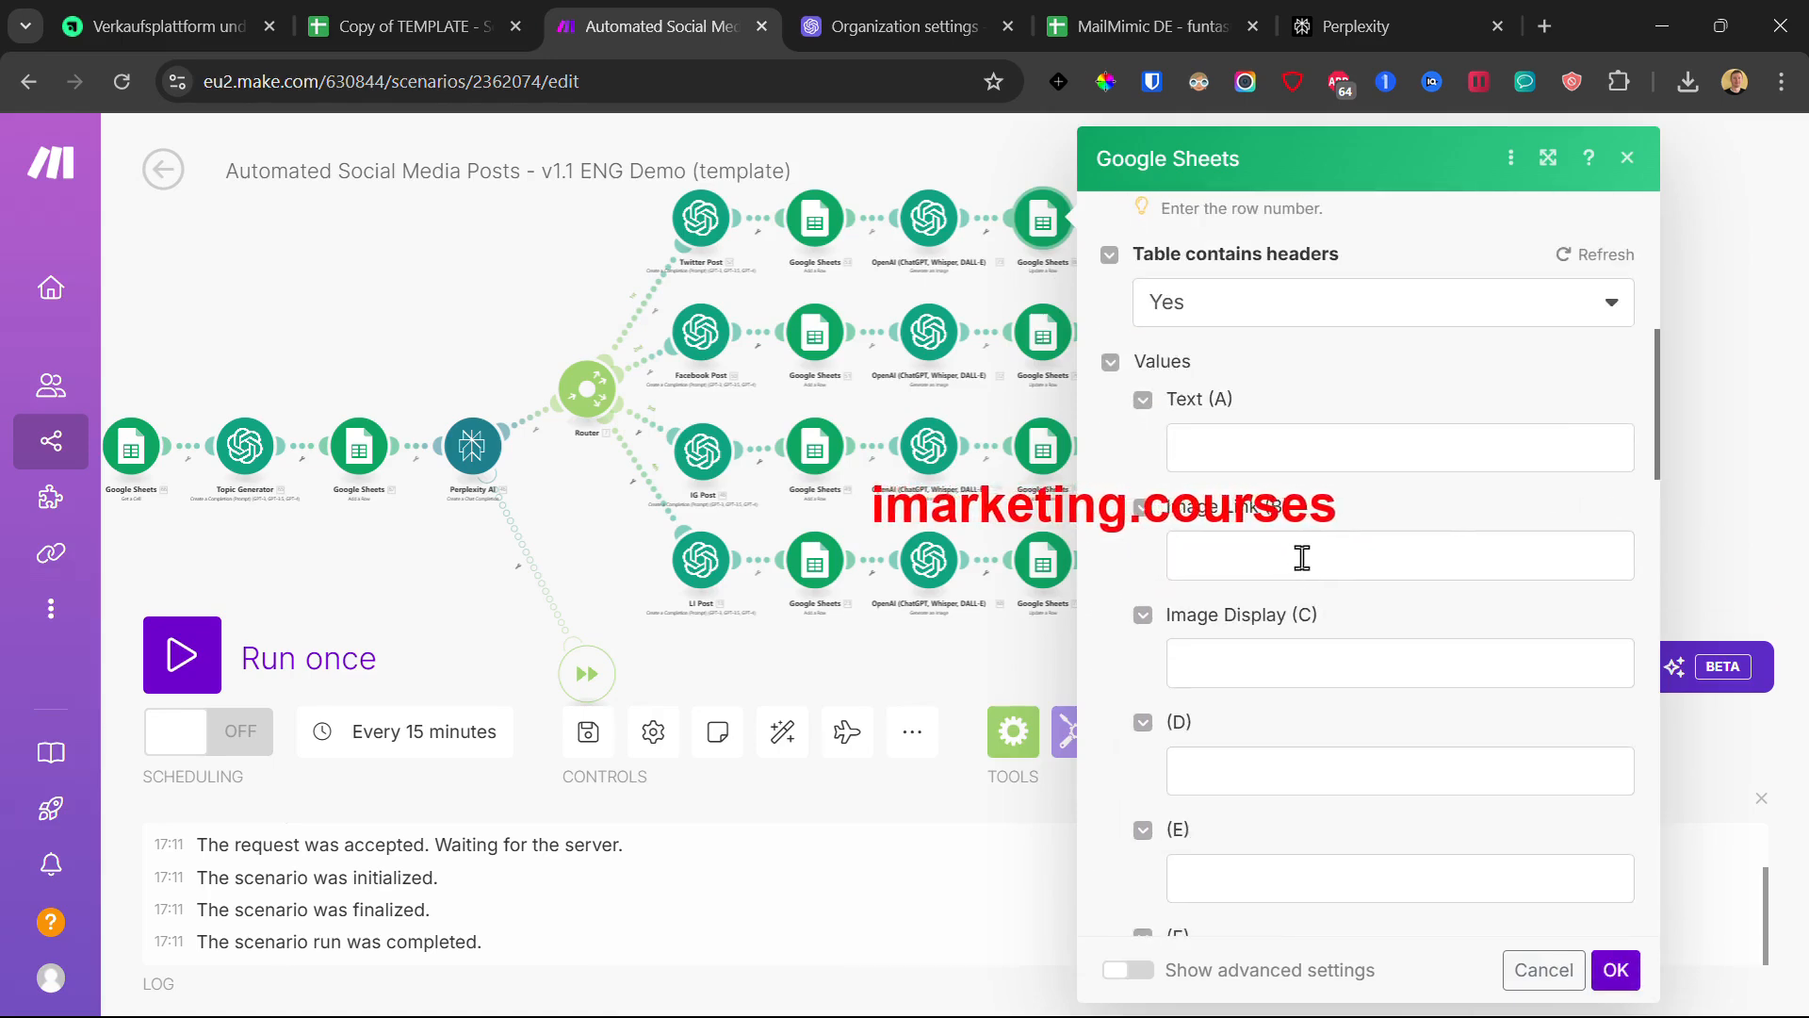
- Map the generated image's Data[] URL into Image Link (B) and confirm
left_click(1271, 555)
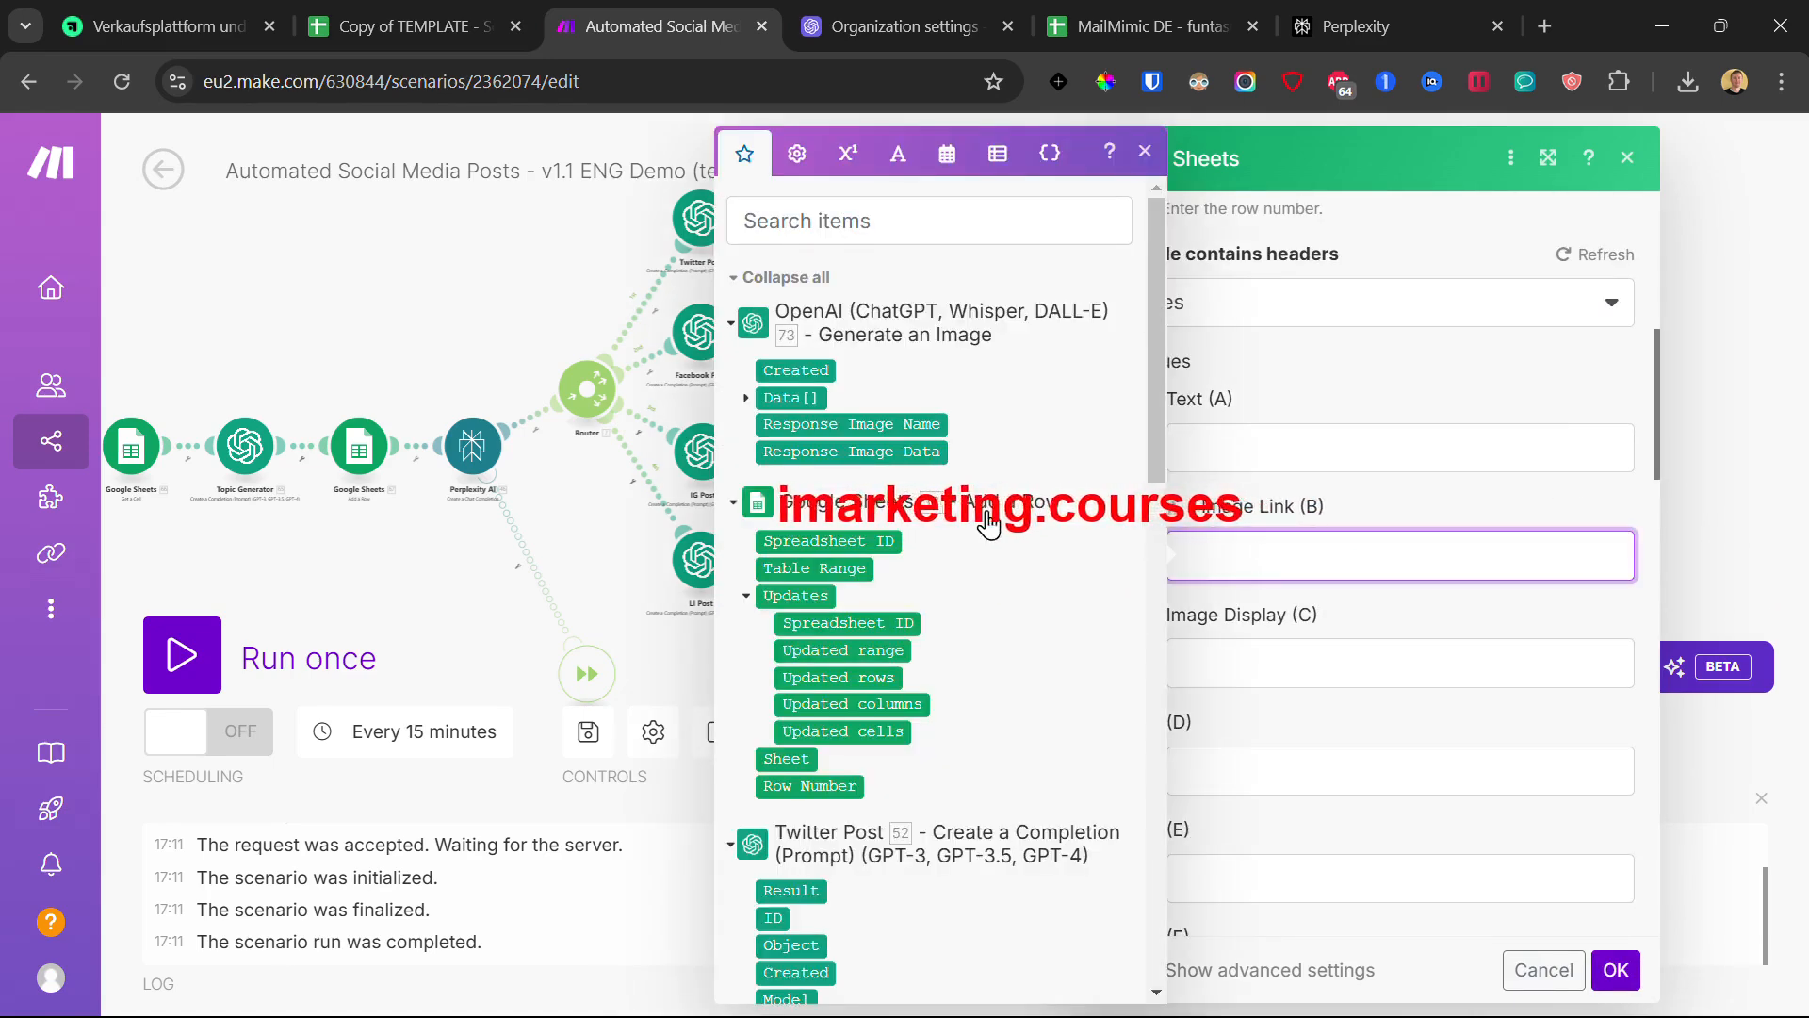
left_click(747, 398)
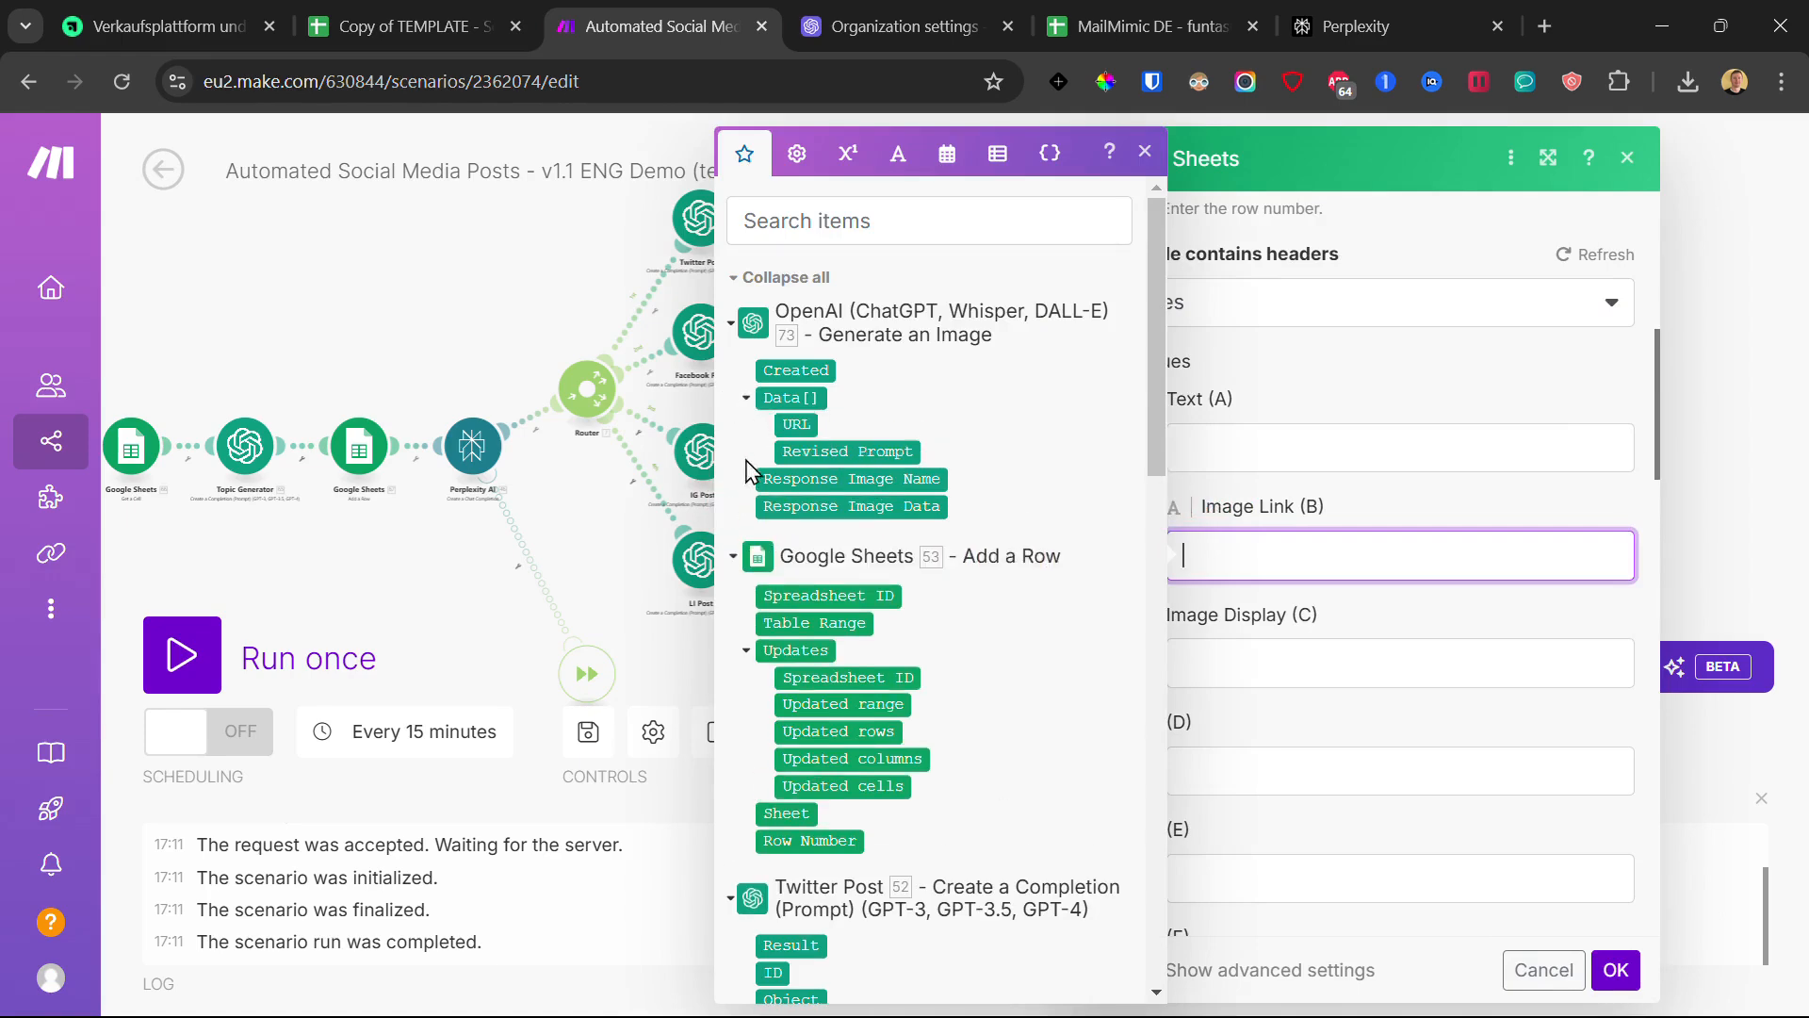
left_click(796, 423)
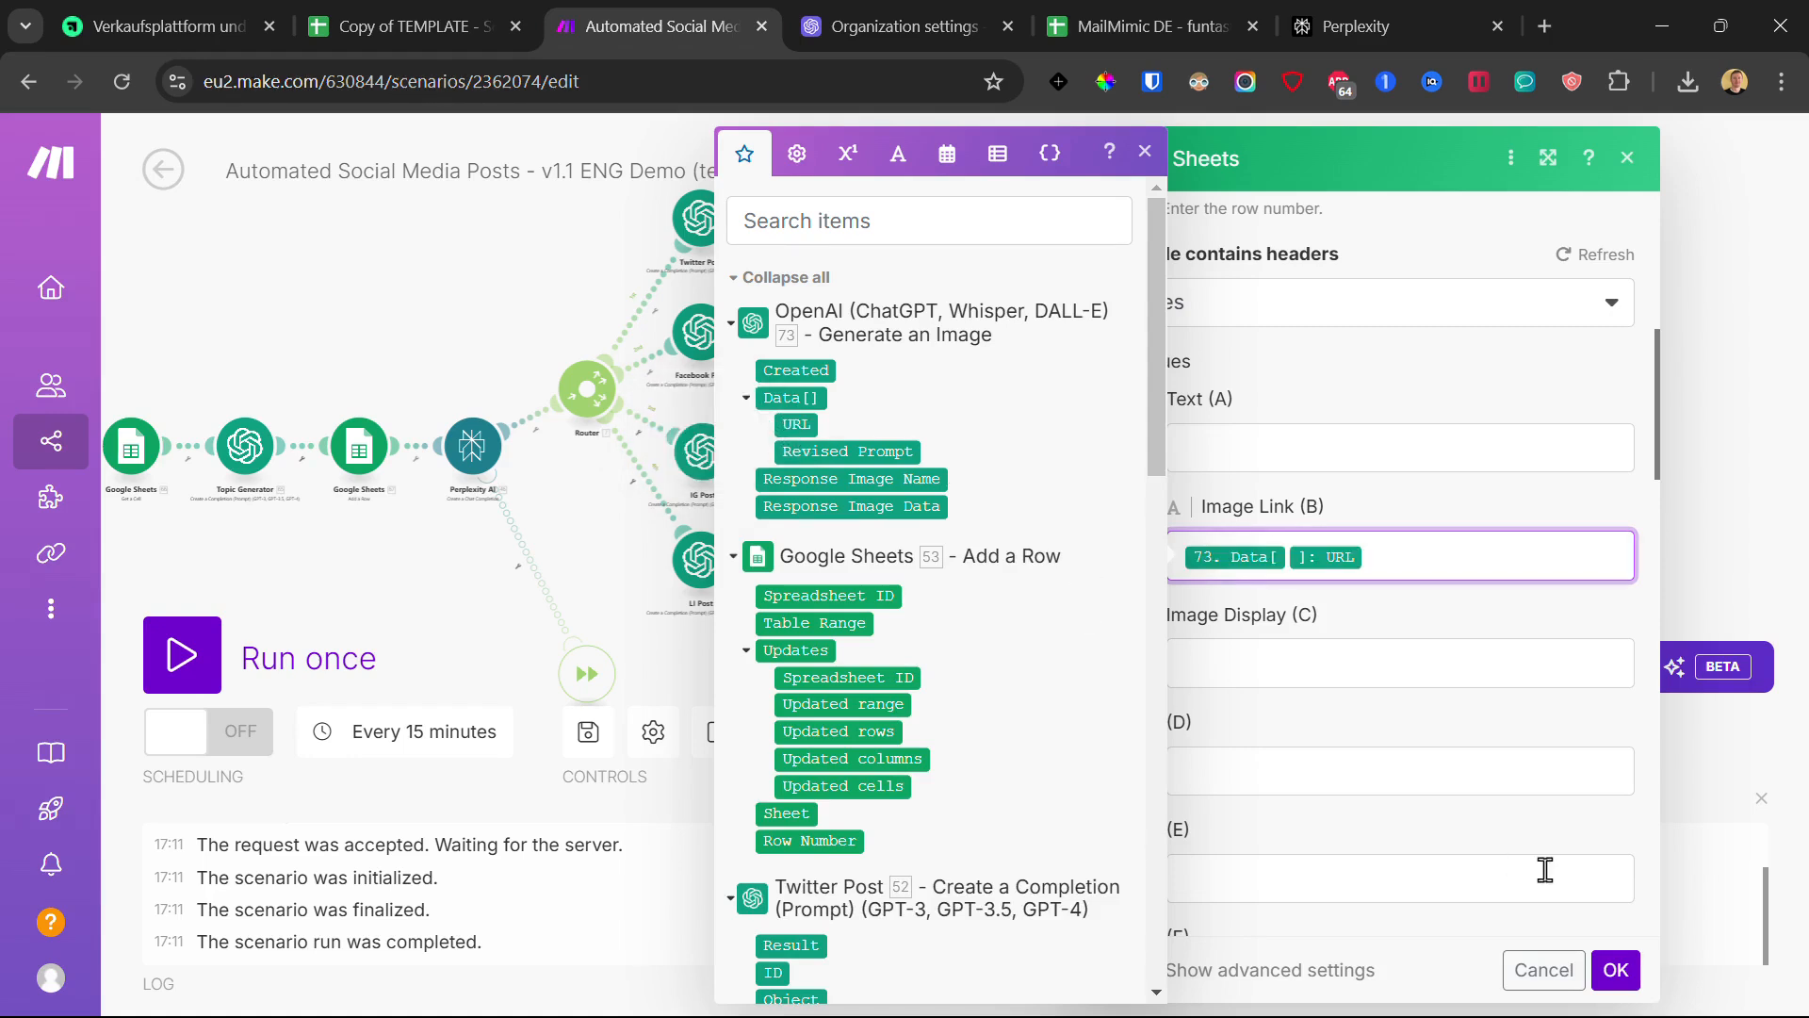
left_click(1614, 973)
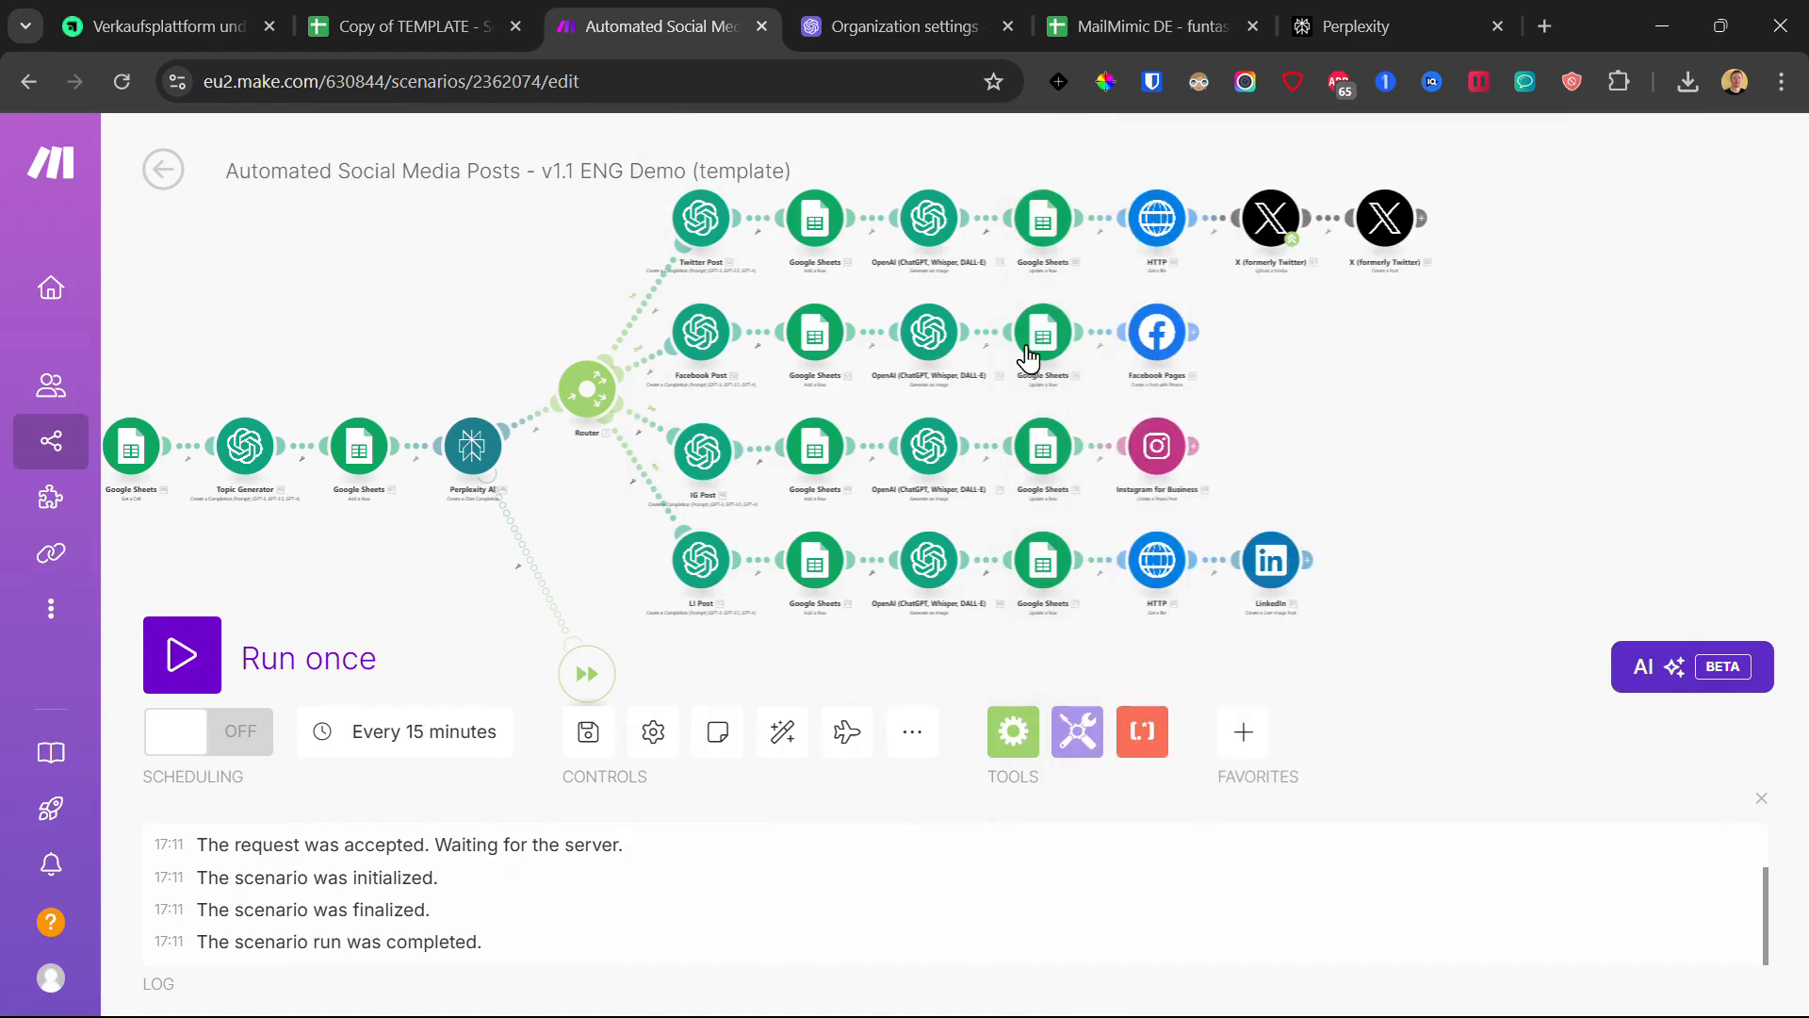
- Point the Facebook sheet update at the copied spreadsheet and map 72. Data[] URL into Image Link (B)
left_click(1032, 346)
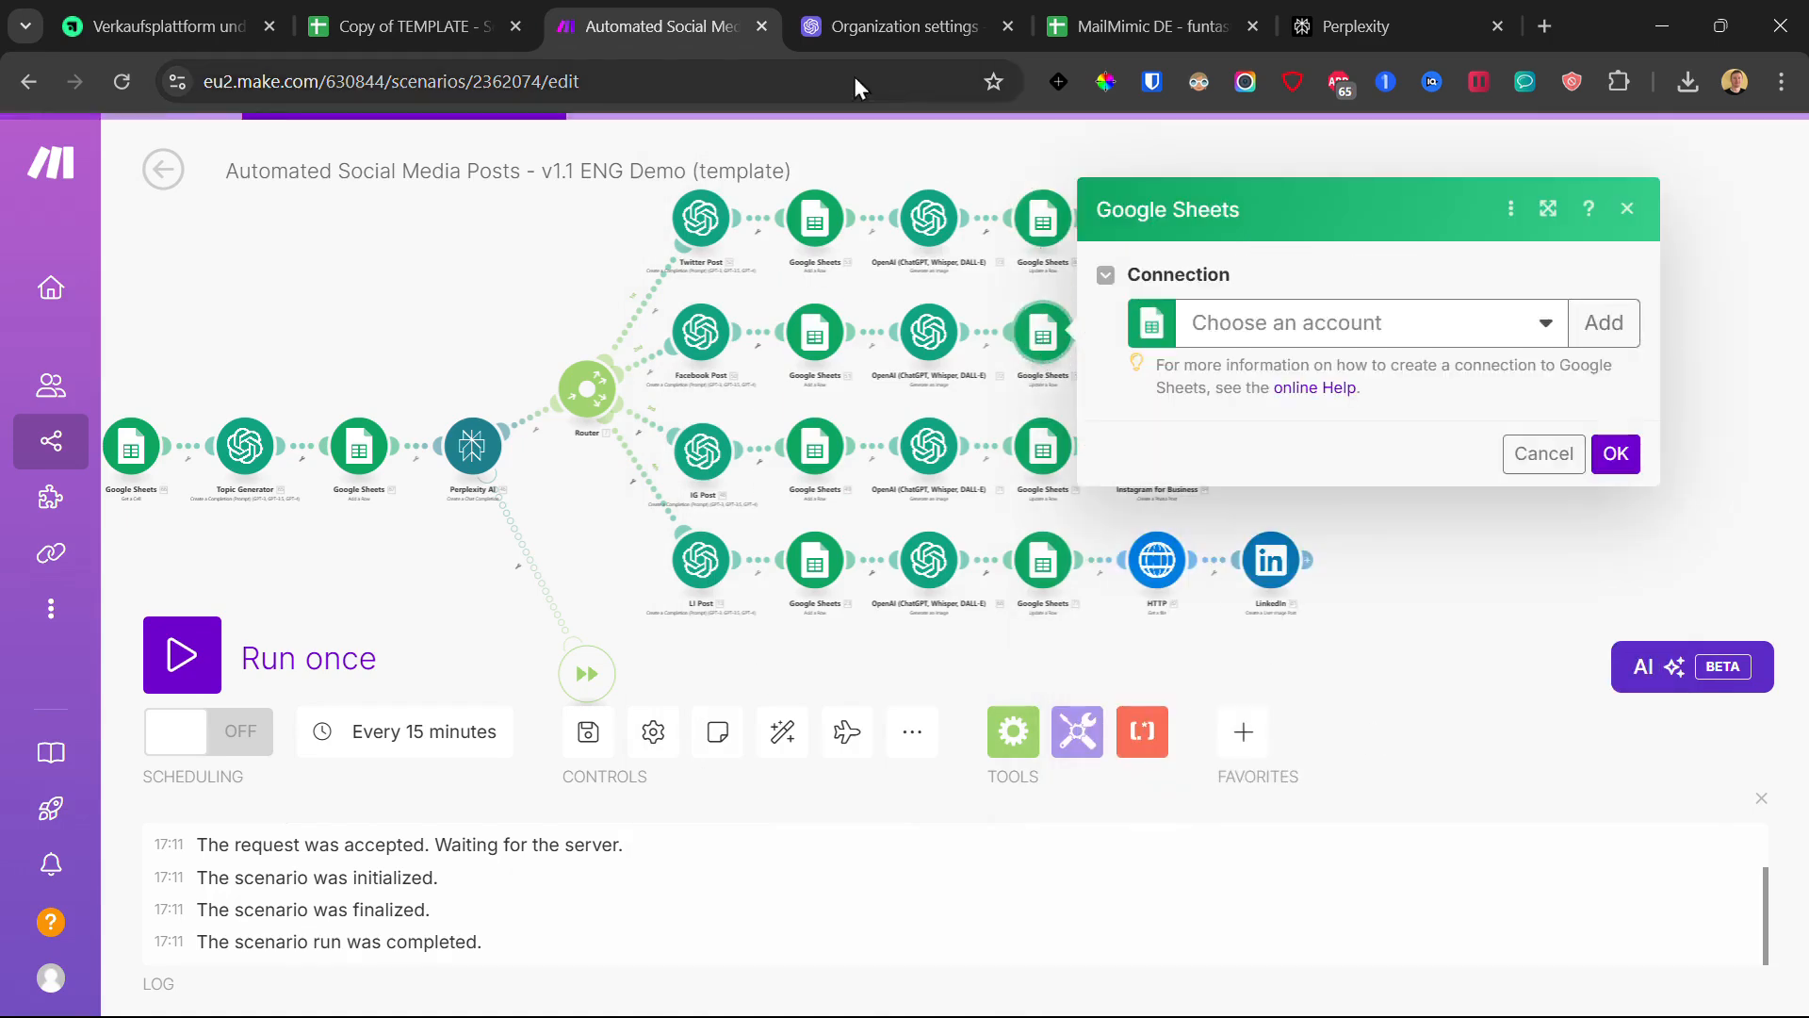
double_click(1465, 577)
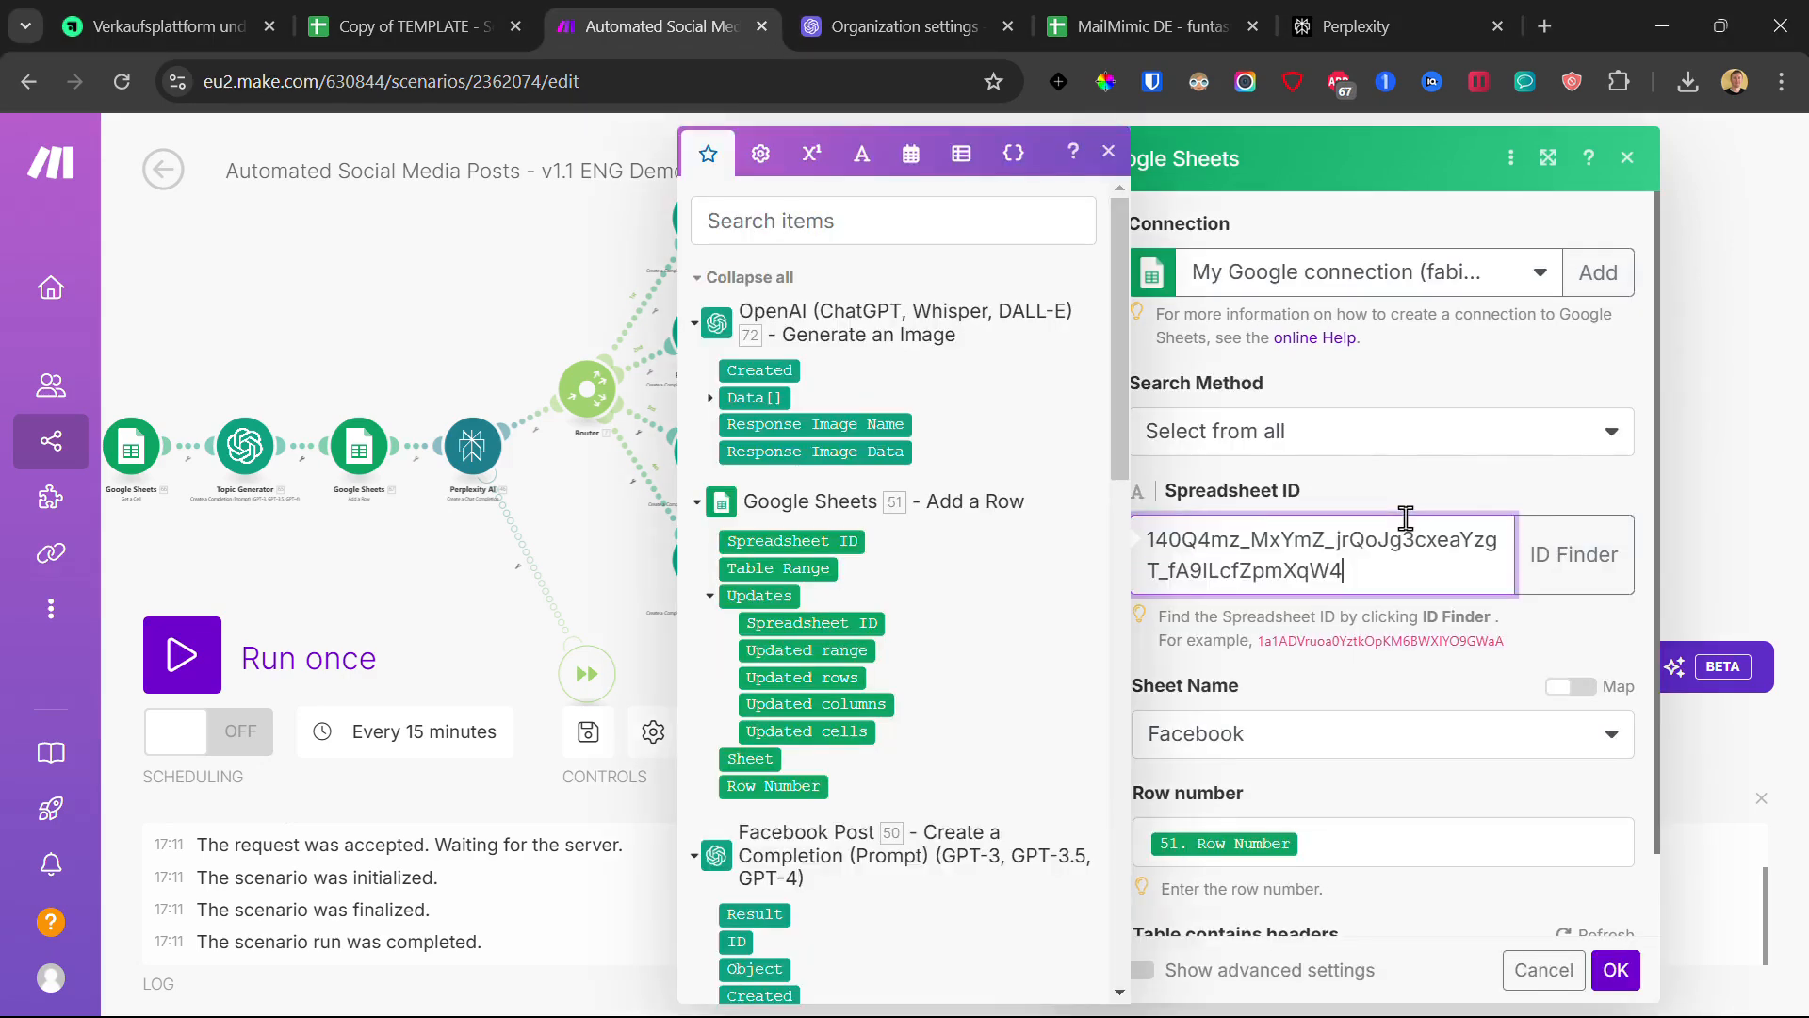
left_click(1405, 687)
scroll(1401, 662, "down", 2)
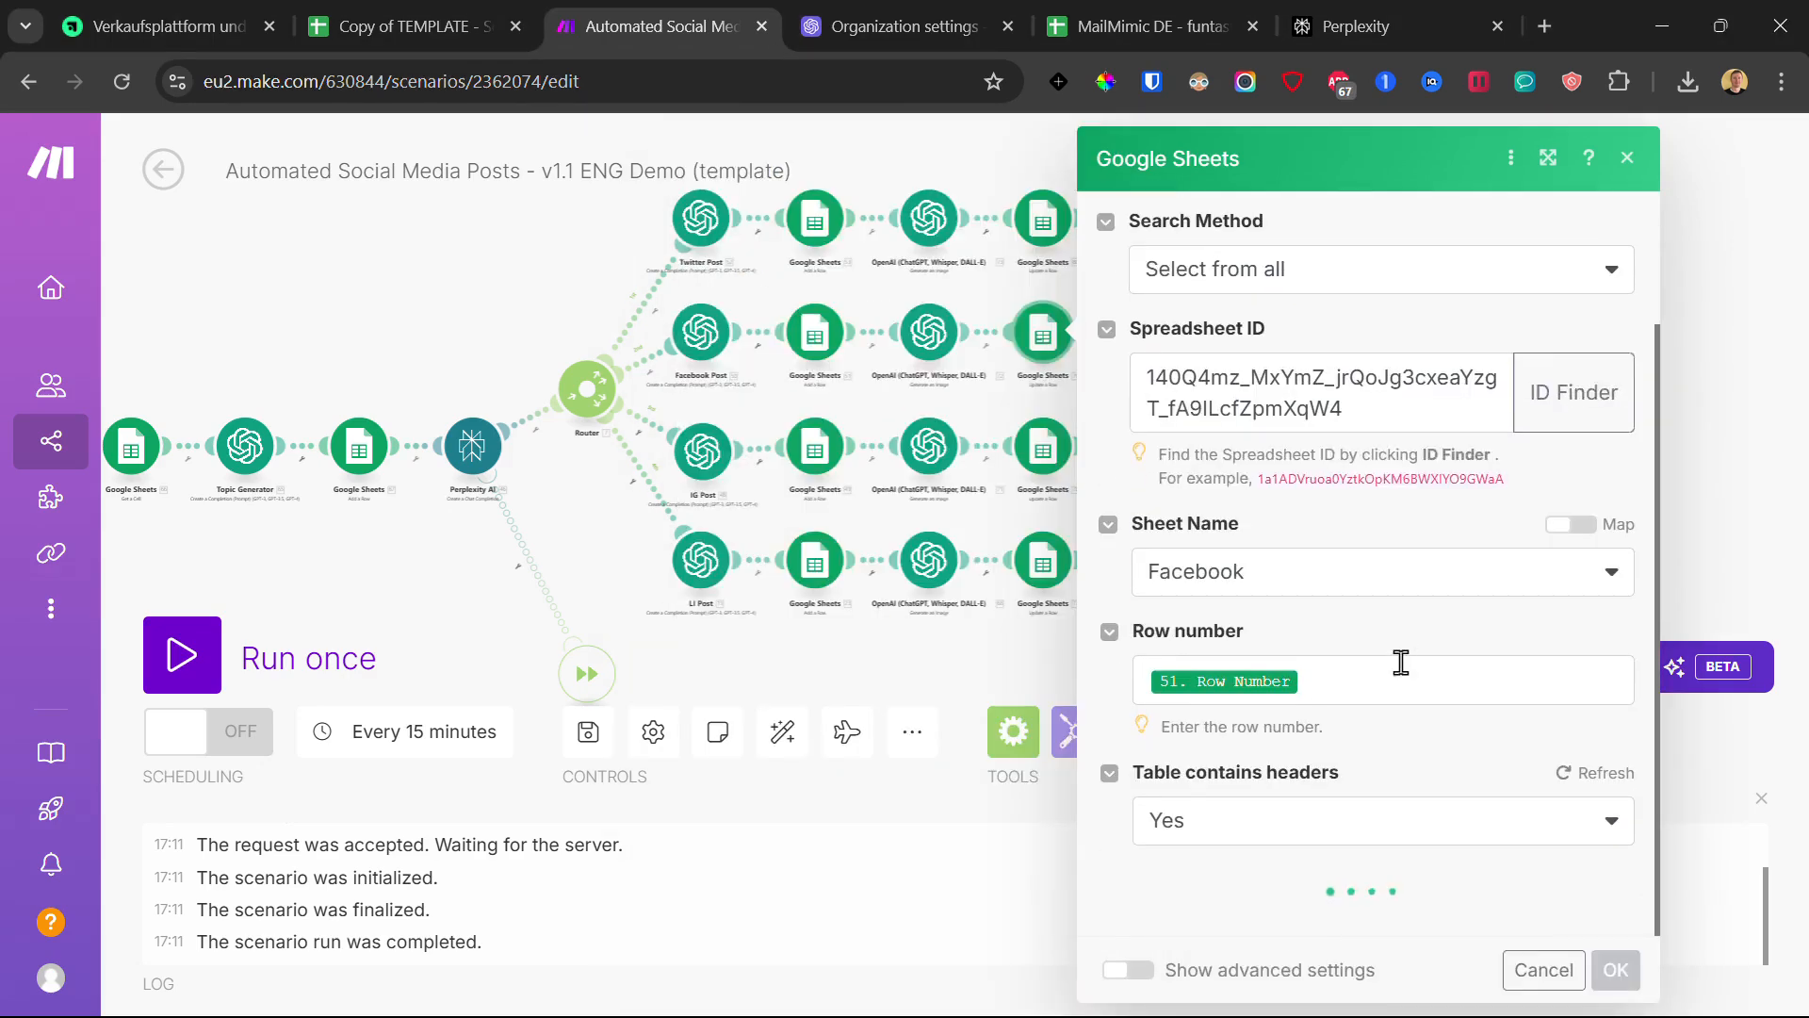
scroll(1386, 652, "down", 5)
left_click(1237, 469)
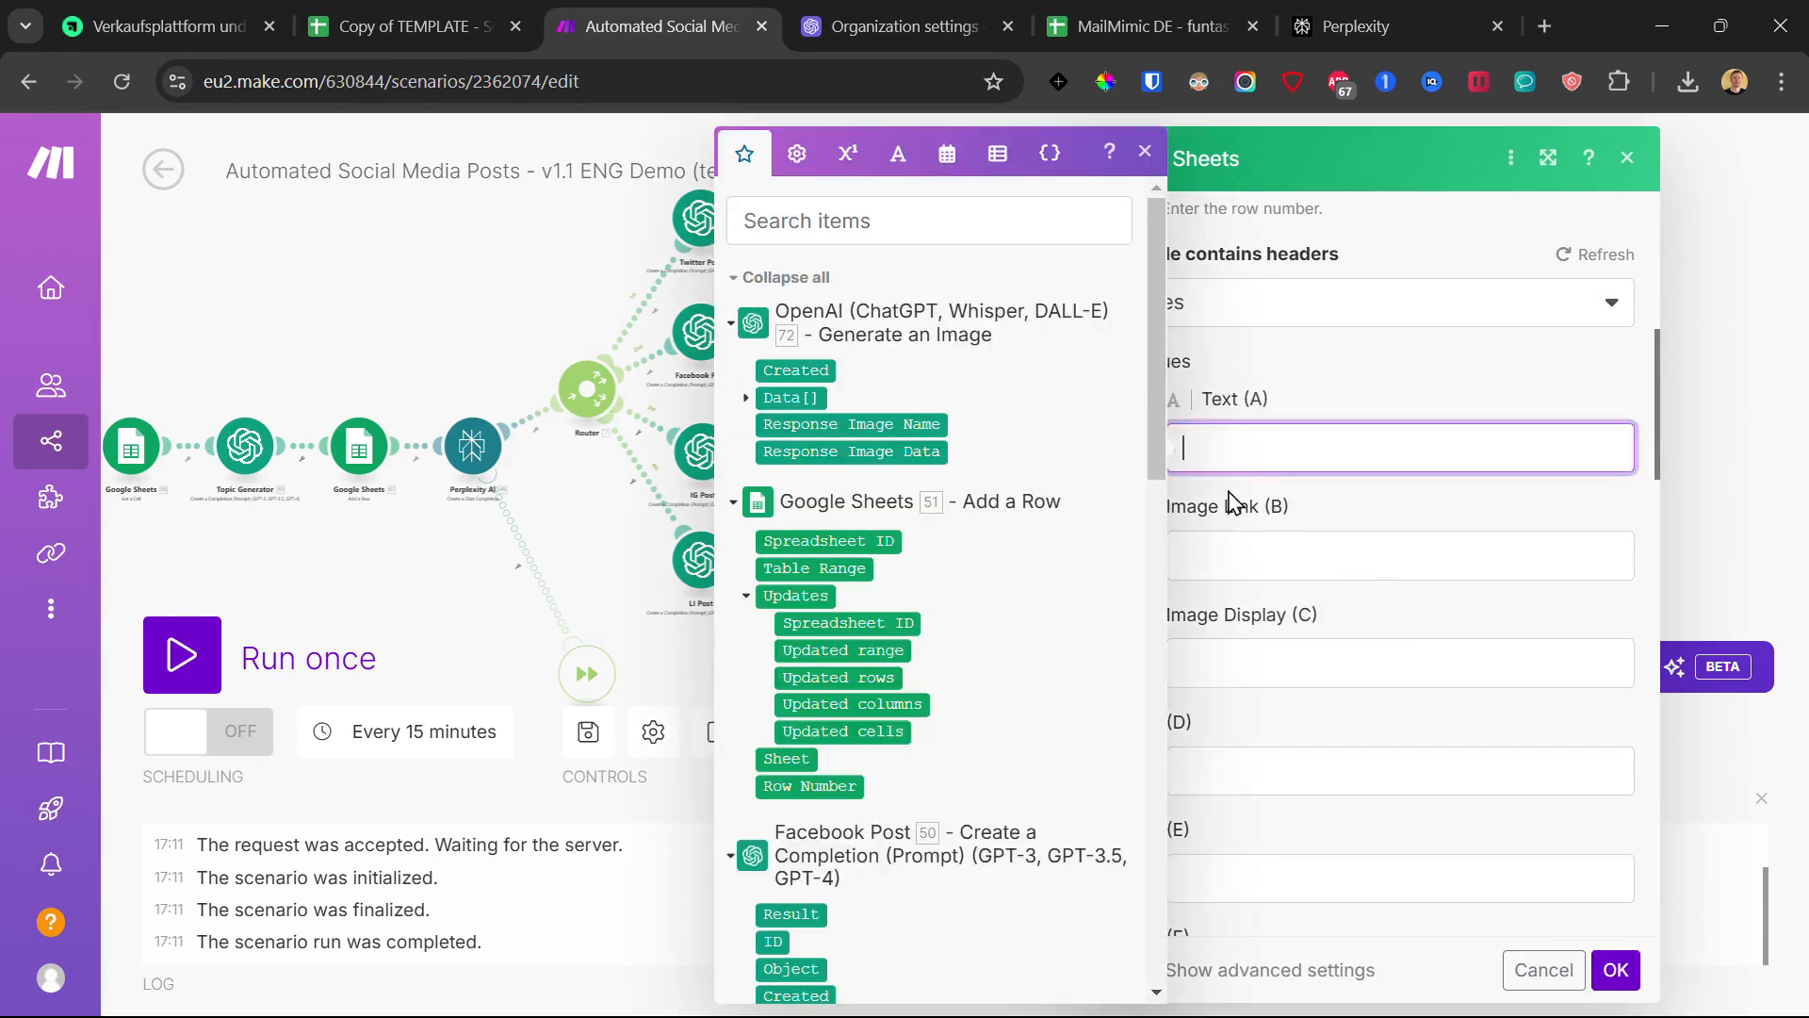
left_click(1262, 560)
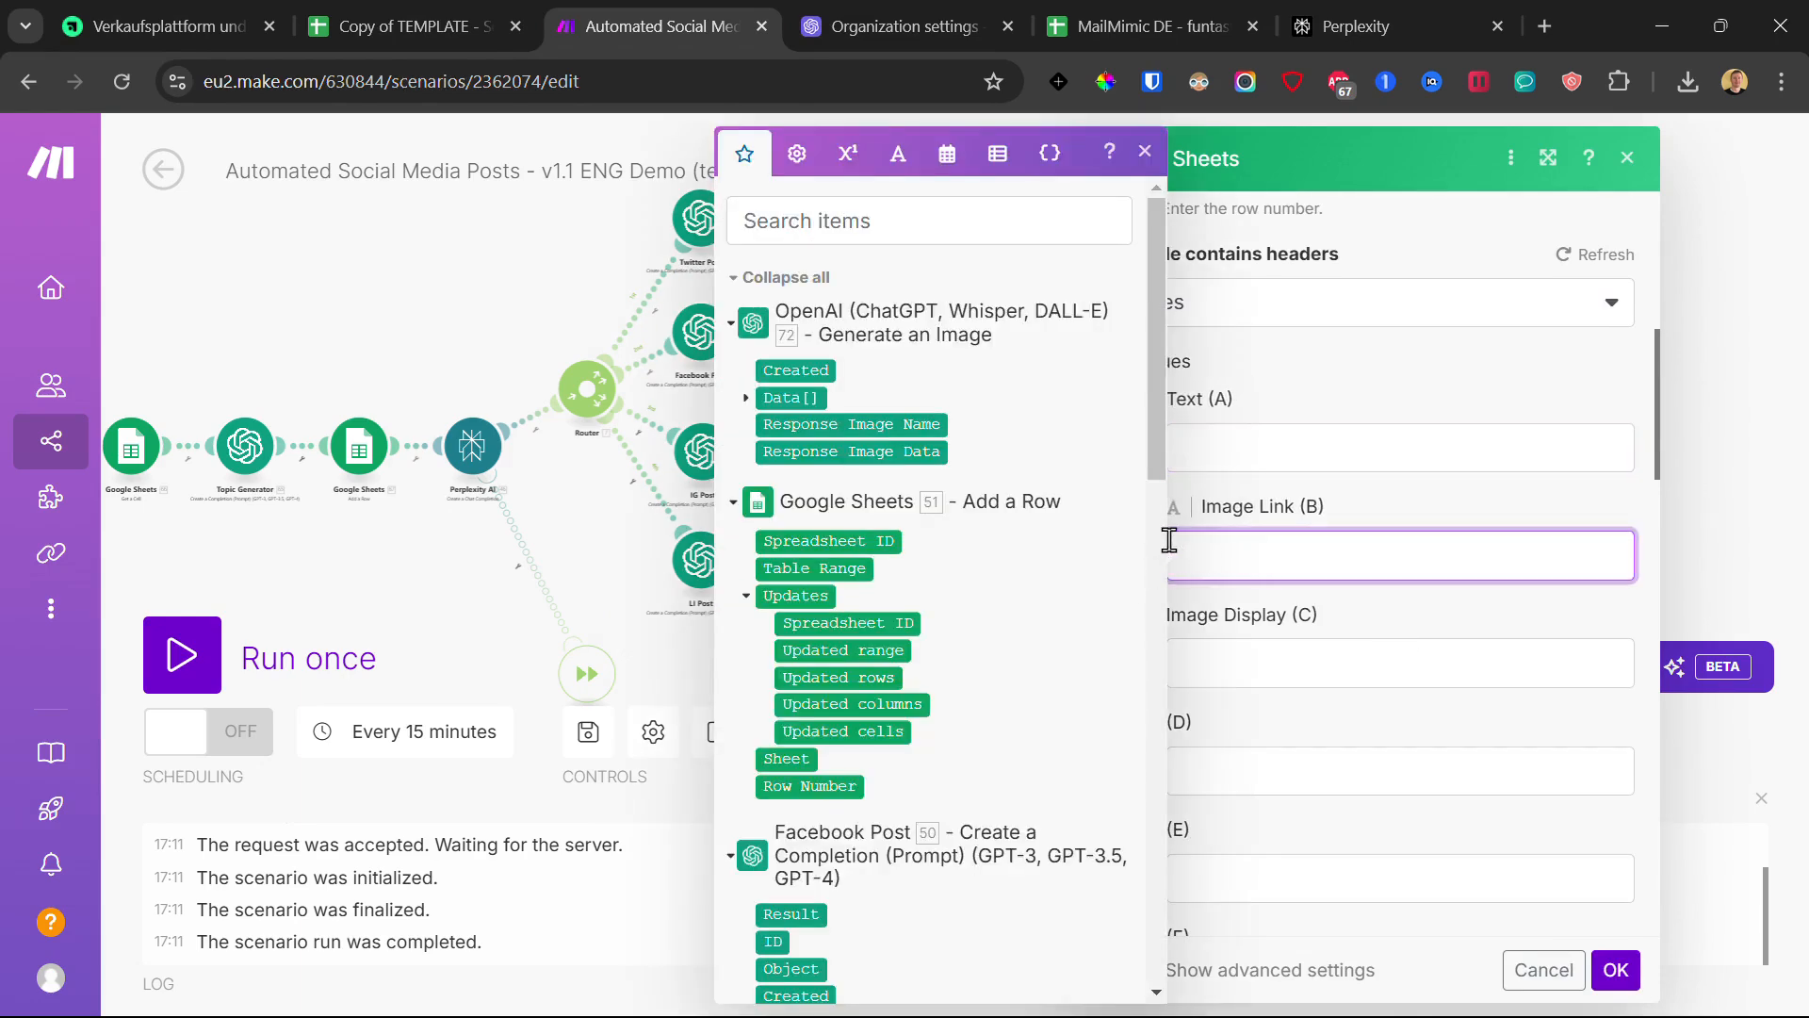
left_click(748, 400)
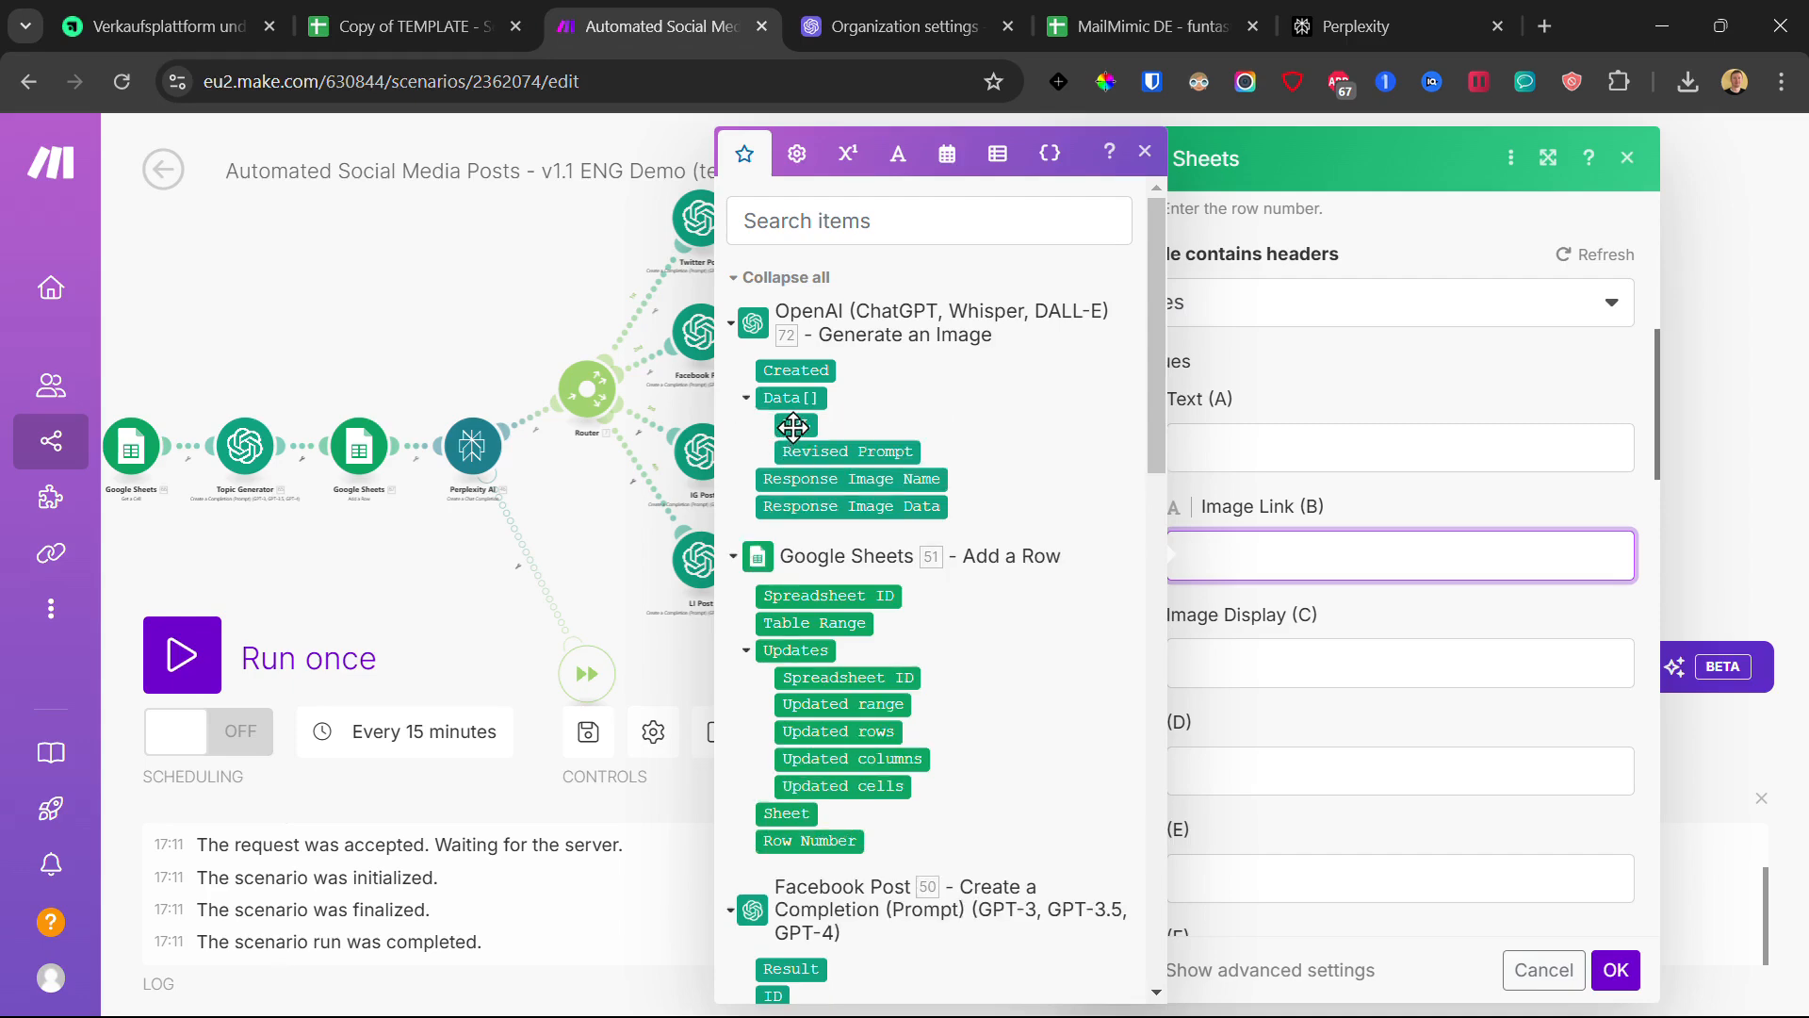
left_click(794, 427)
left_click(1615, 970)
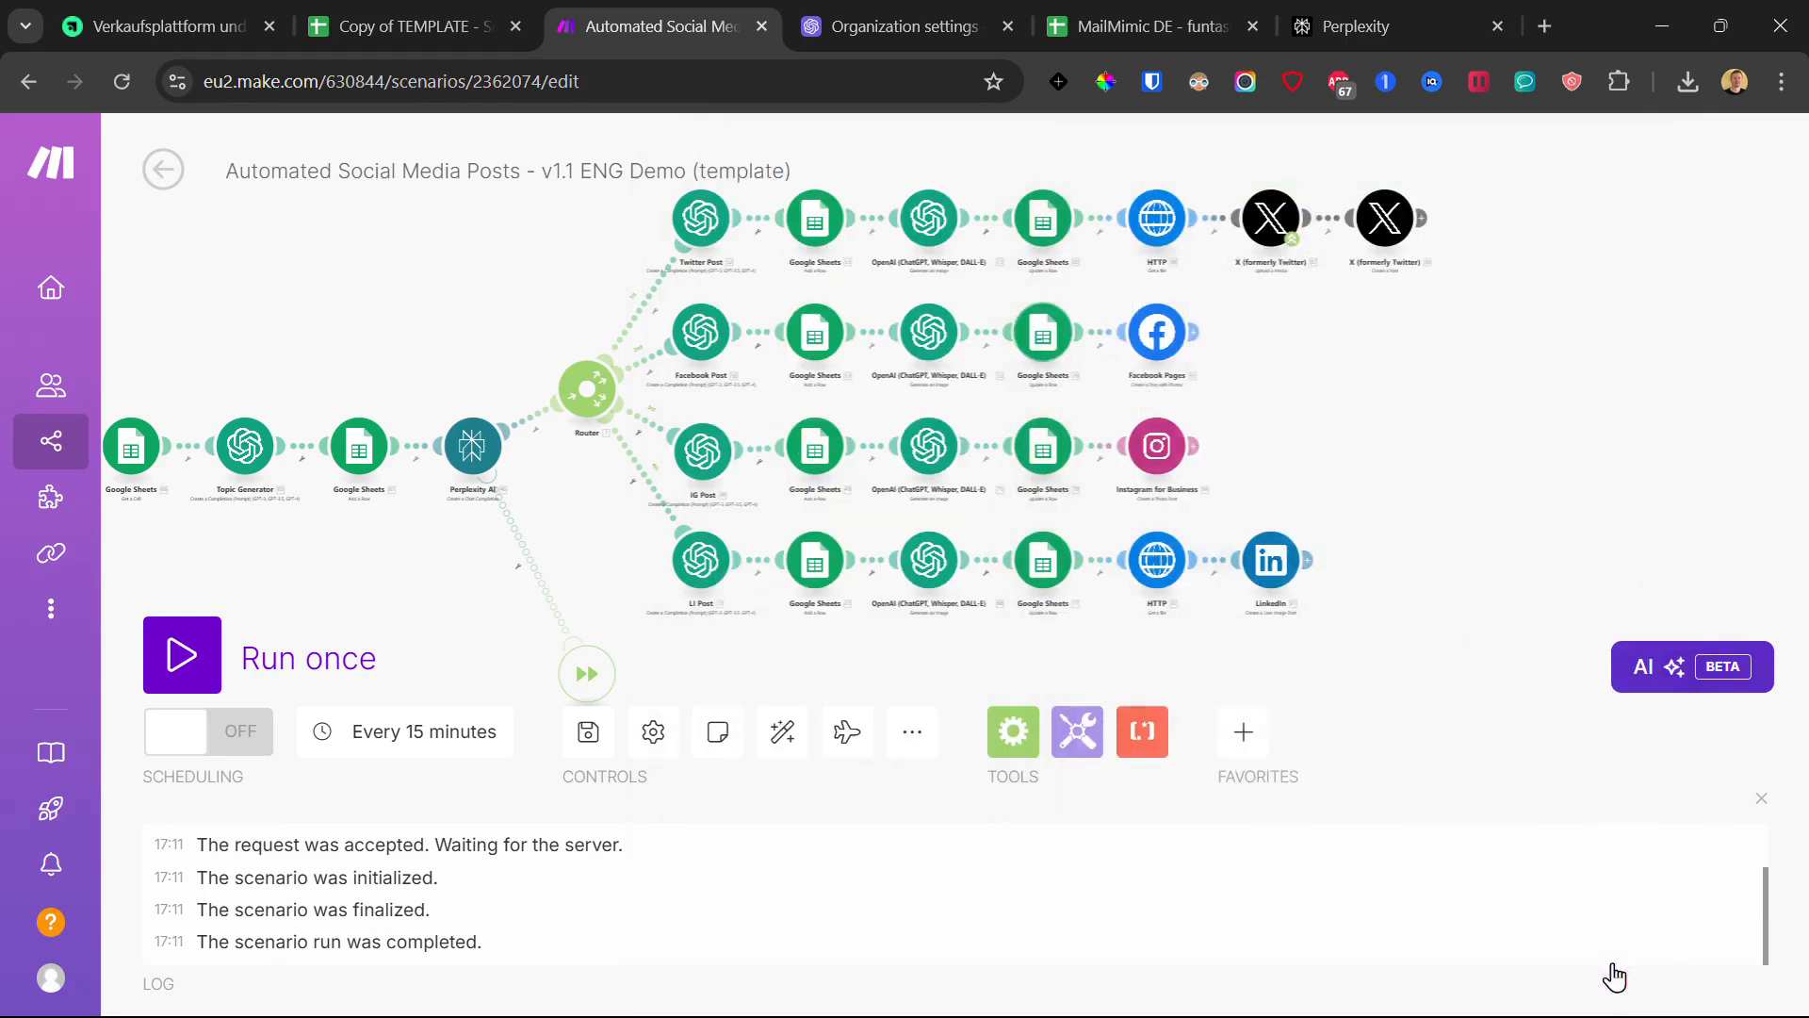
- Paste the spreadsheet ID into the Instagram sheet update and map 71. Data[] URL into Image Link (B)
left_click(1045, 456)
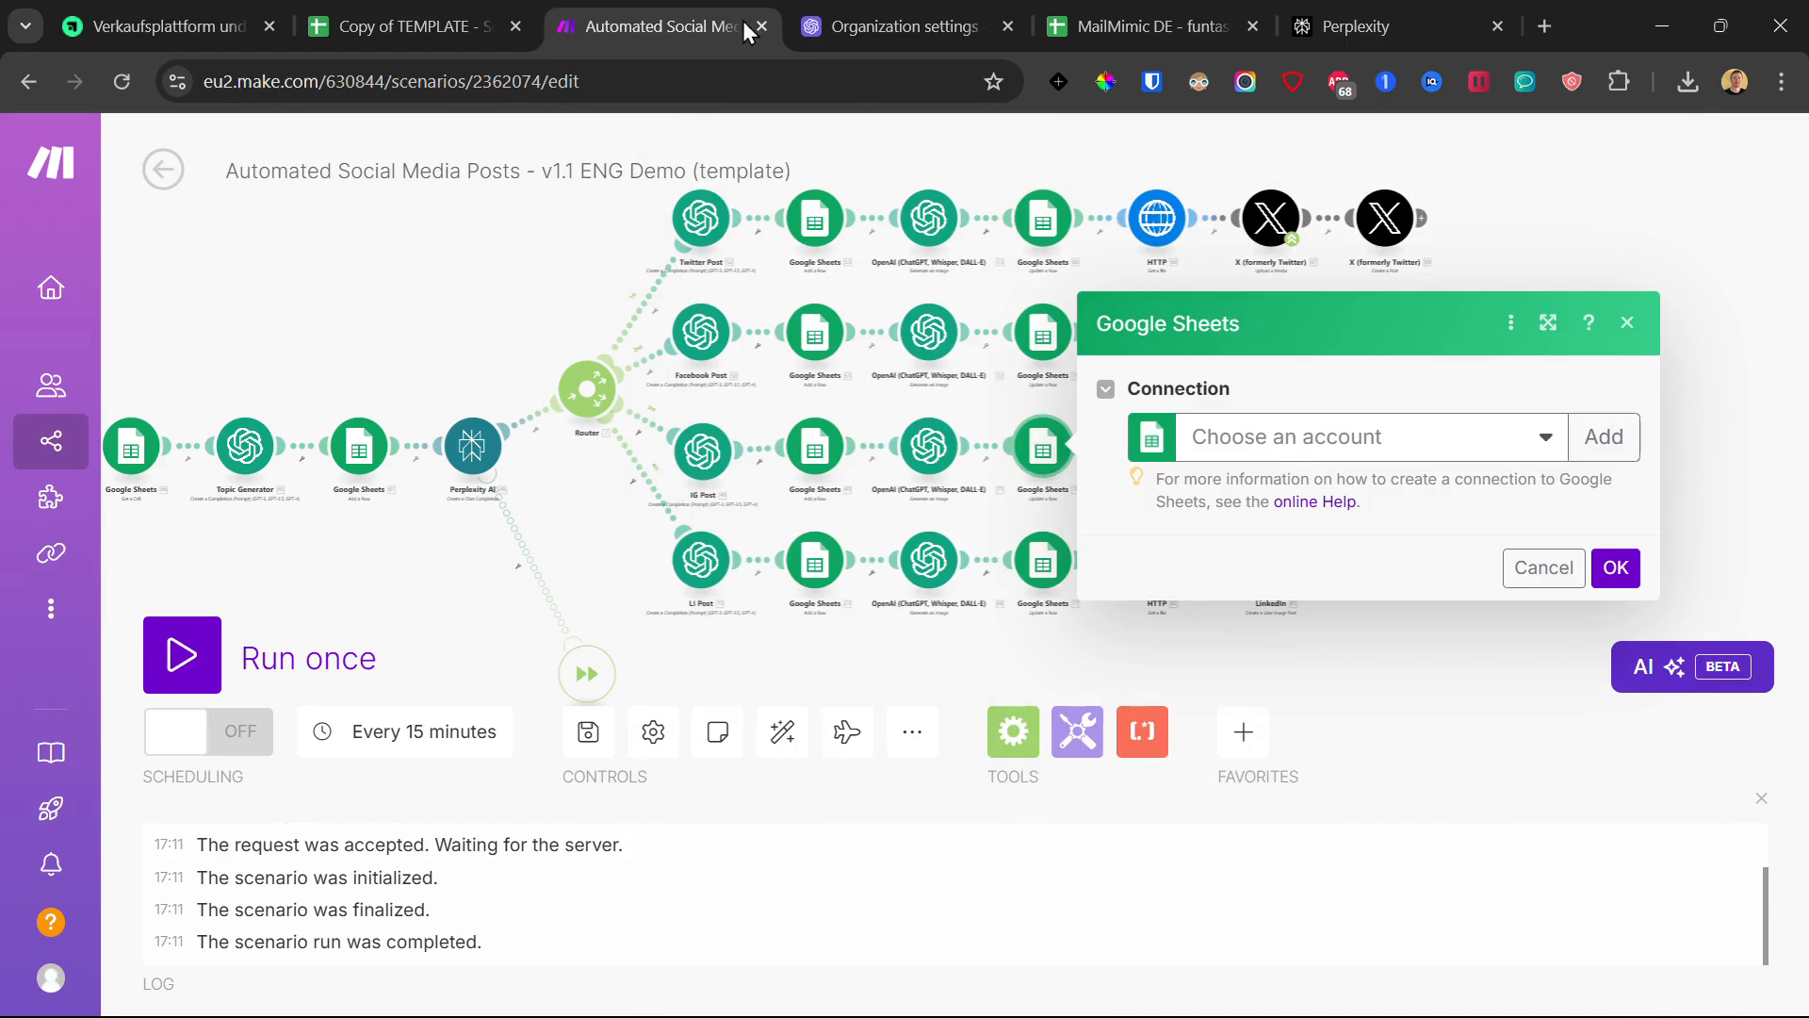
triple_click(1345, 547)
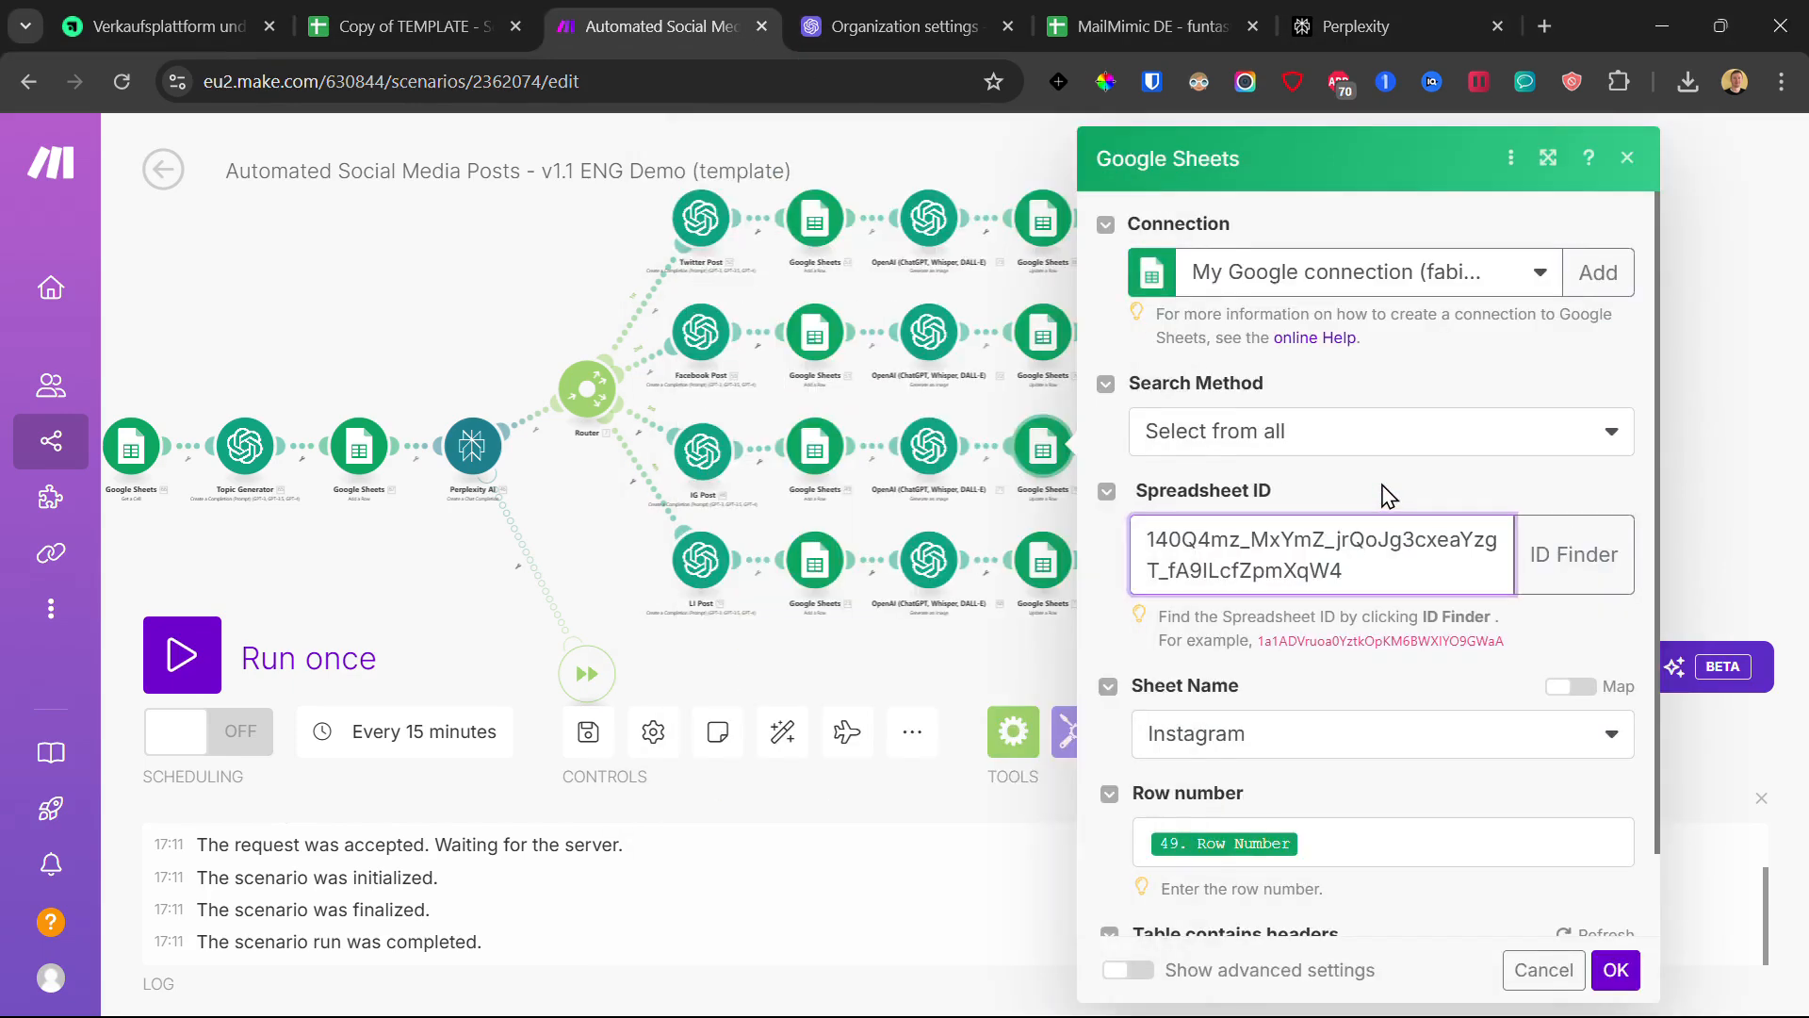
scroll(1390, 640, "down", 2)
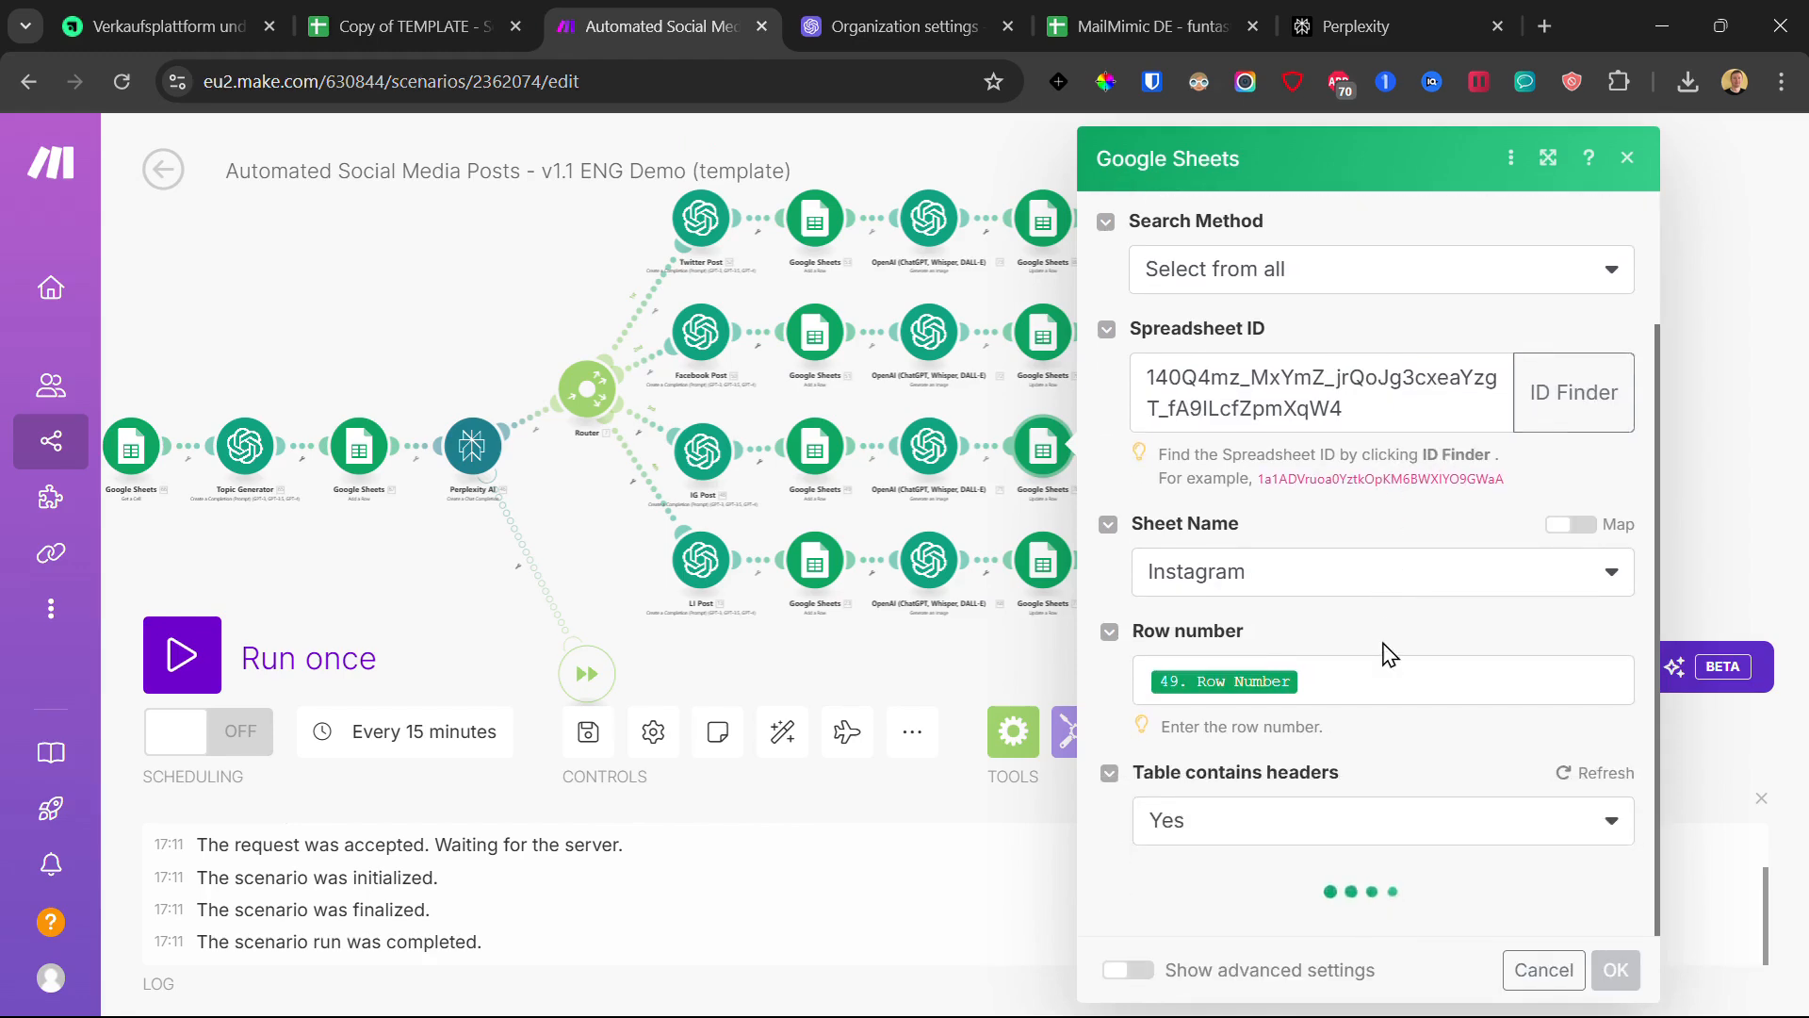
scroll(1376, 669, "down", 3)
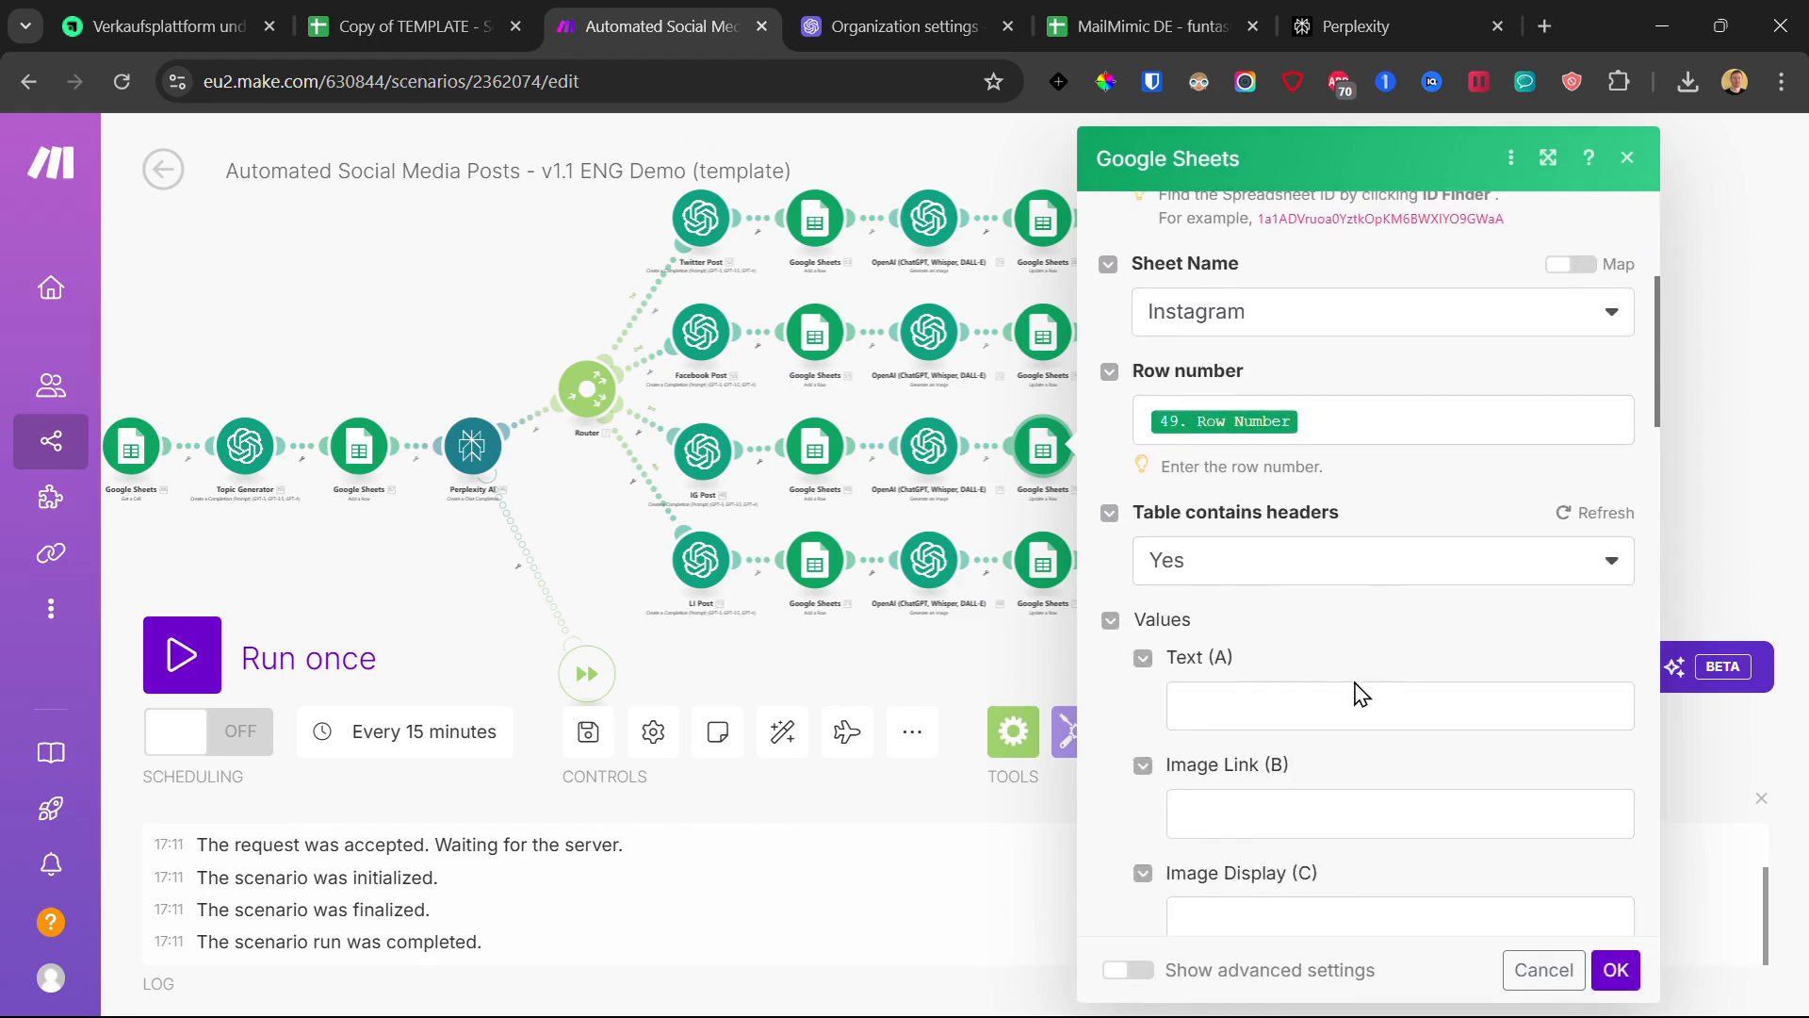
left_click(1303, 812)
left_click(748, 400)
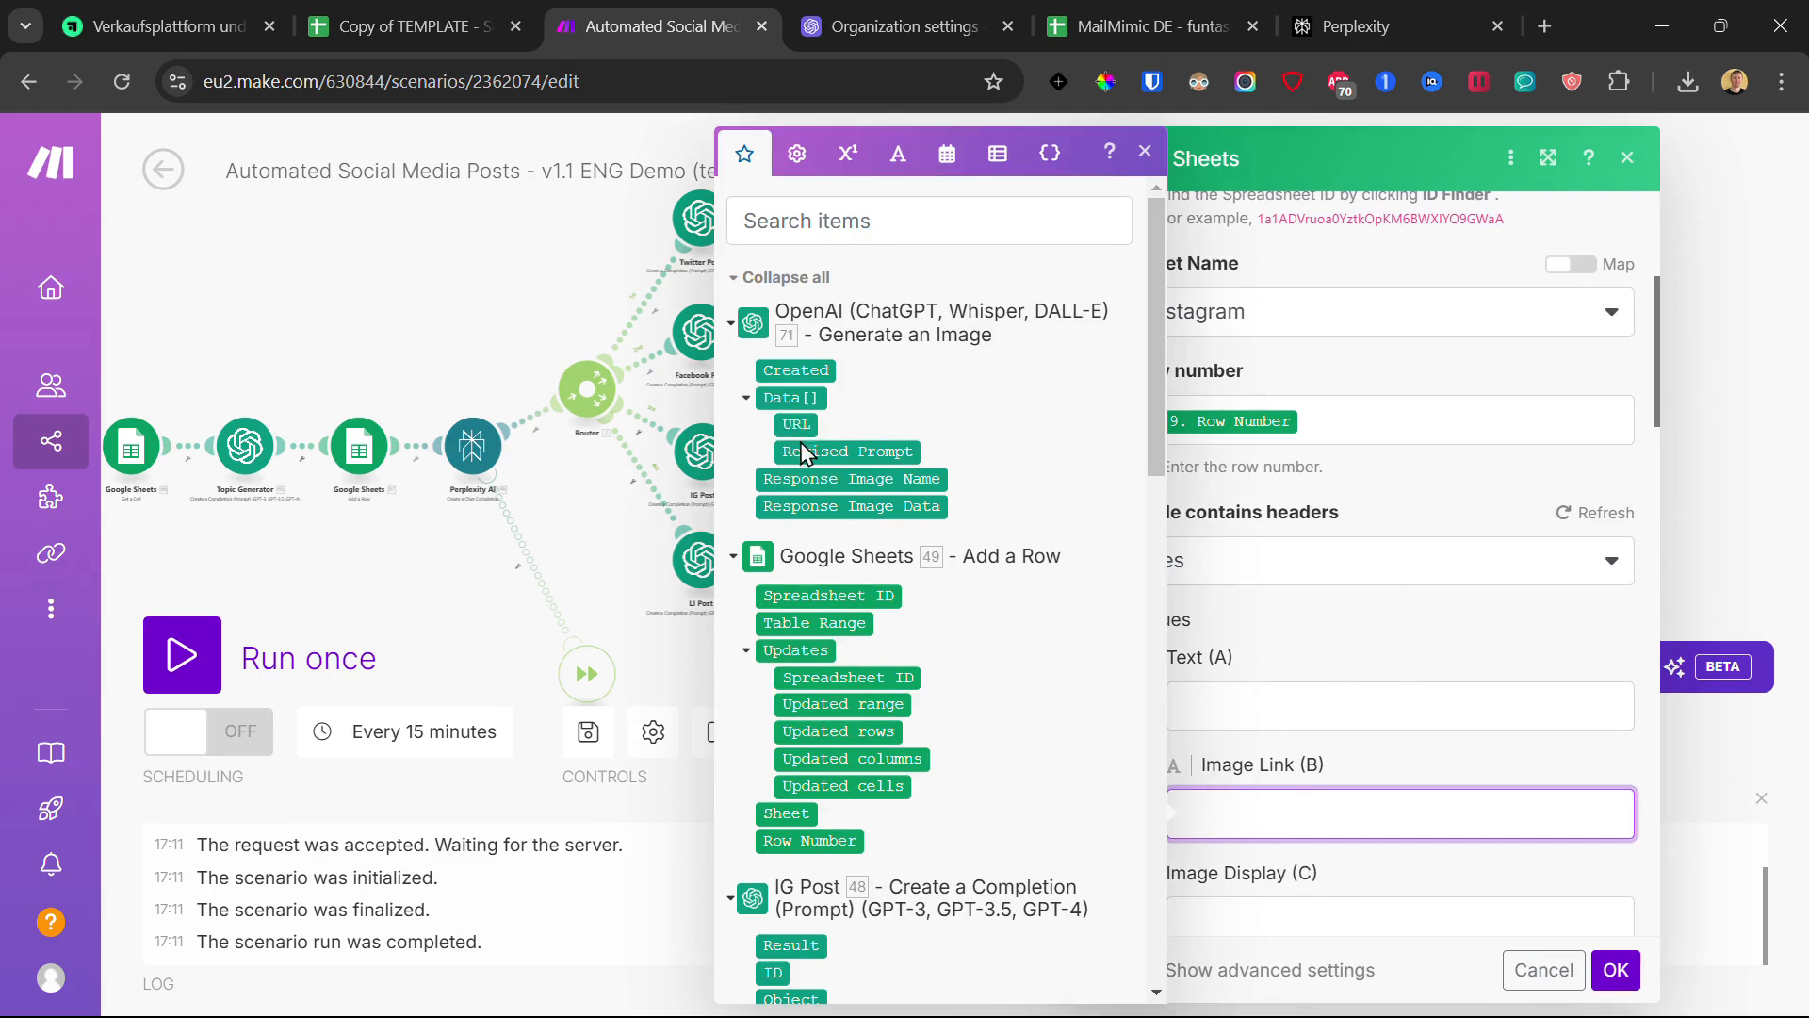
left_click_drag(798, 420, 1366, 812)
left_click(1616, 970)
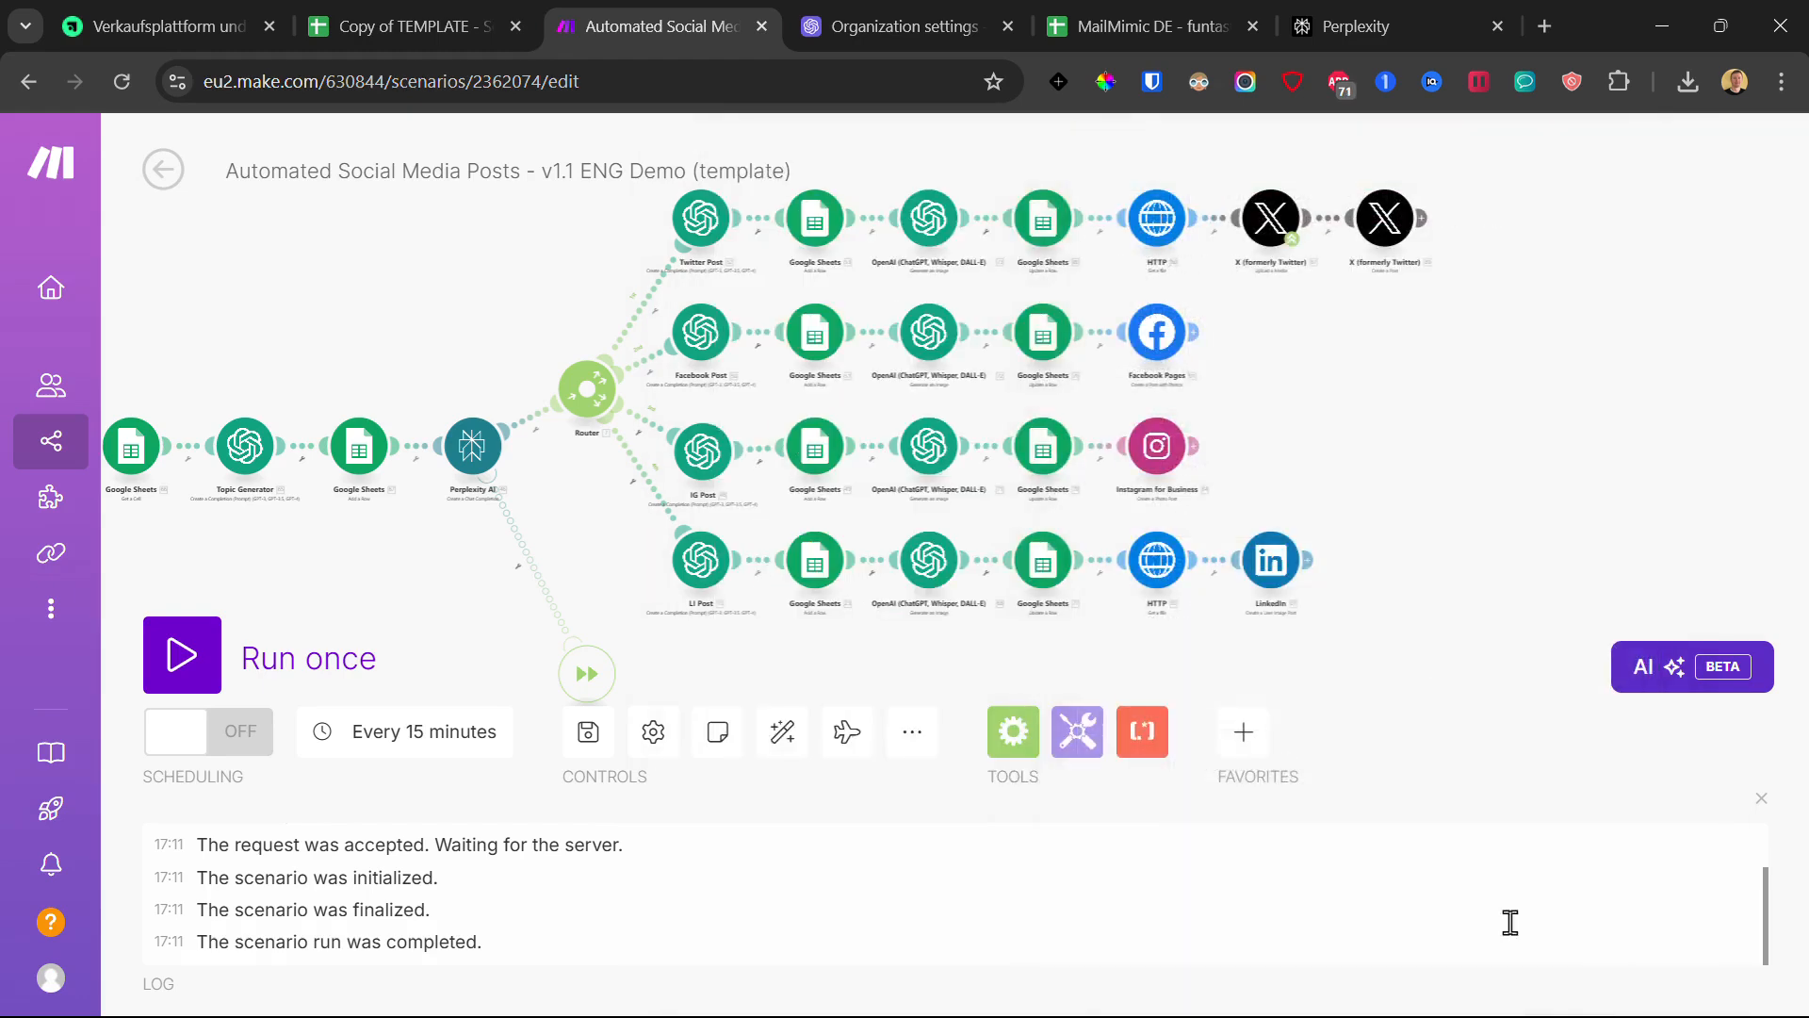
- Paste the spreadsheet ID into the LinkedIn update-row module and map 68. Data[] URL into Image Link (B)
left_click(1042, 559)
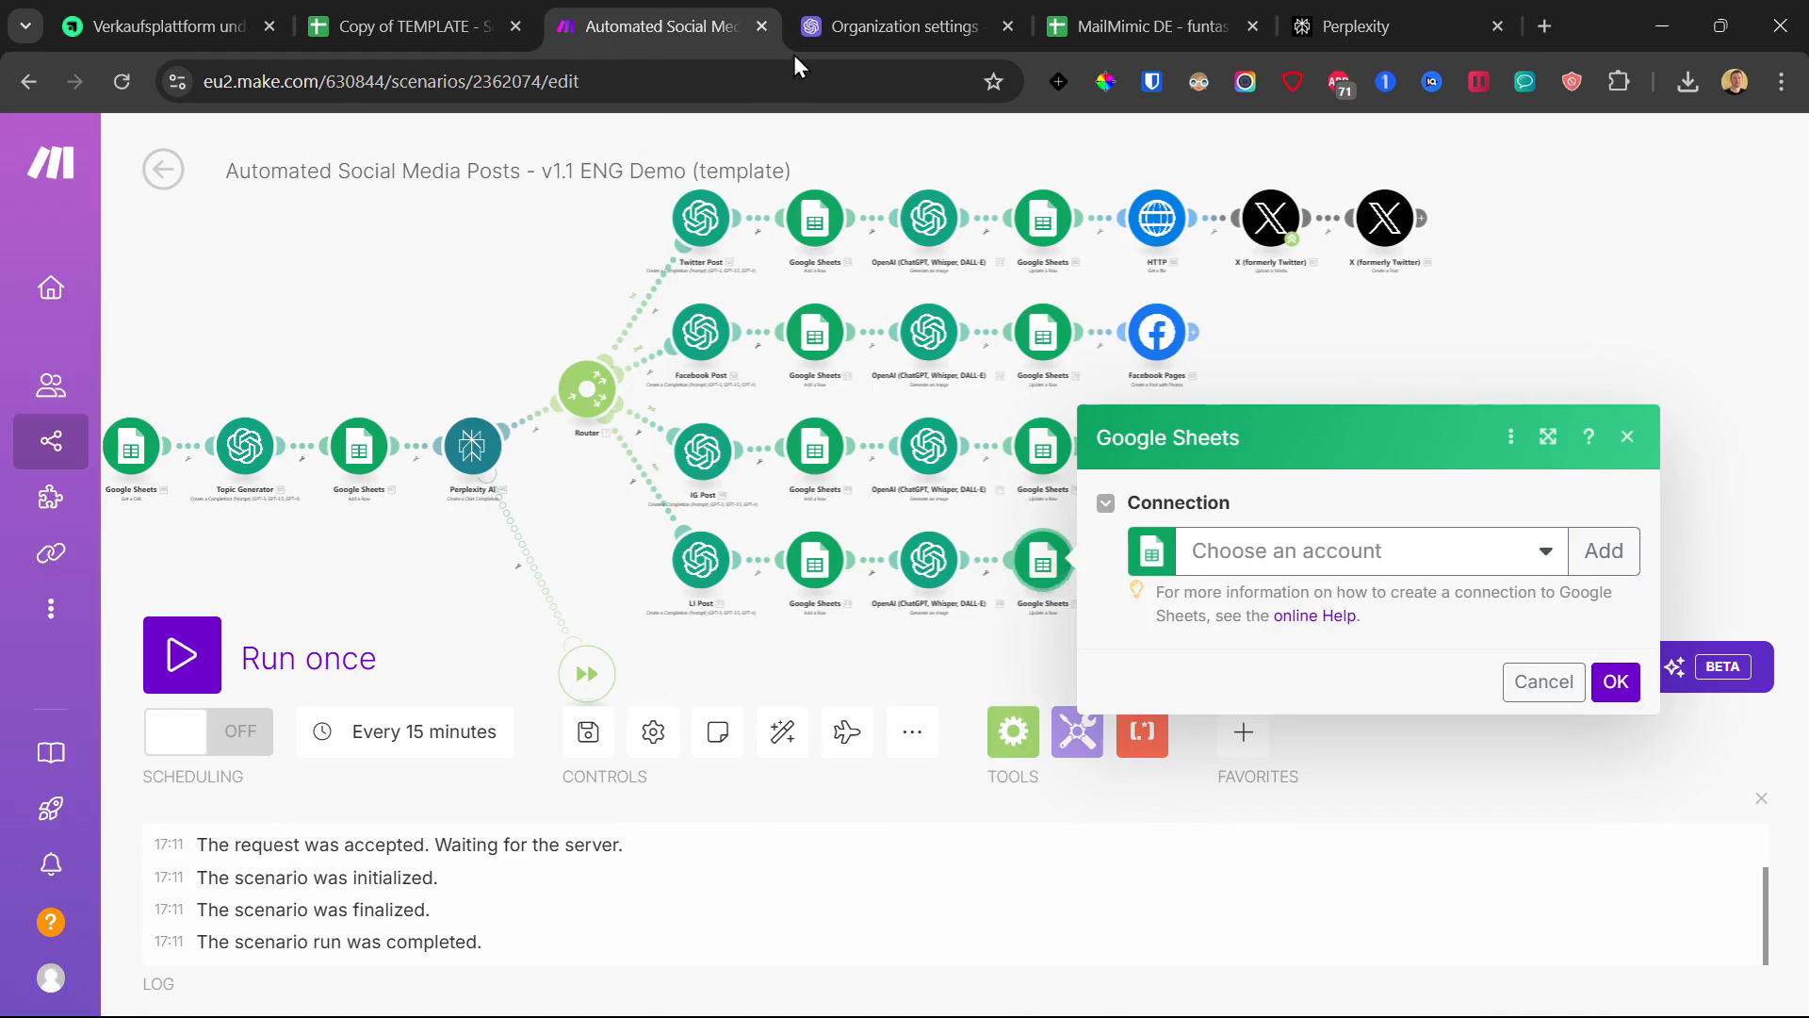
double_click(1371, 544)
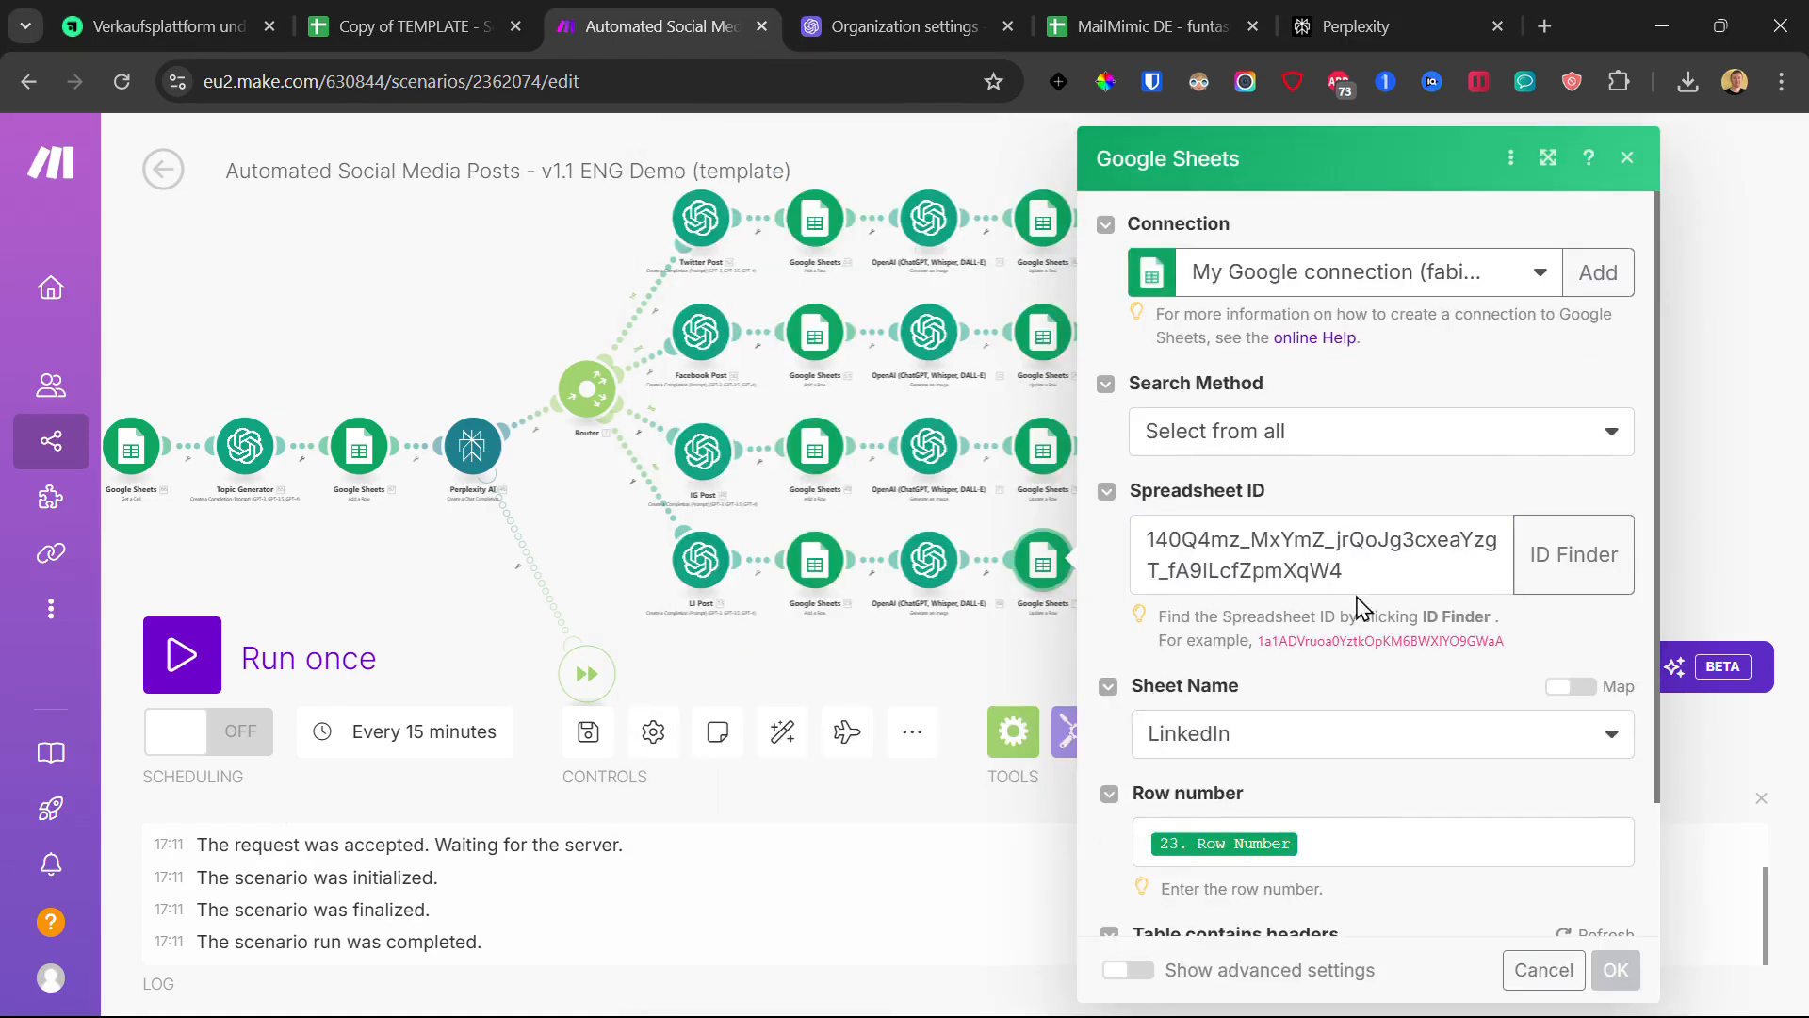
scroll(1358, 608, "down", 2)
scroll(1319, 767, "down", 5)
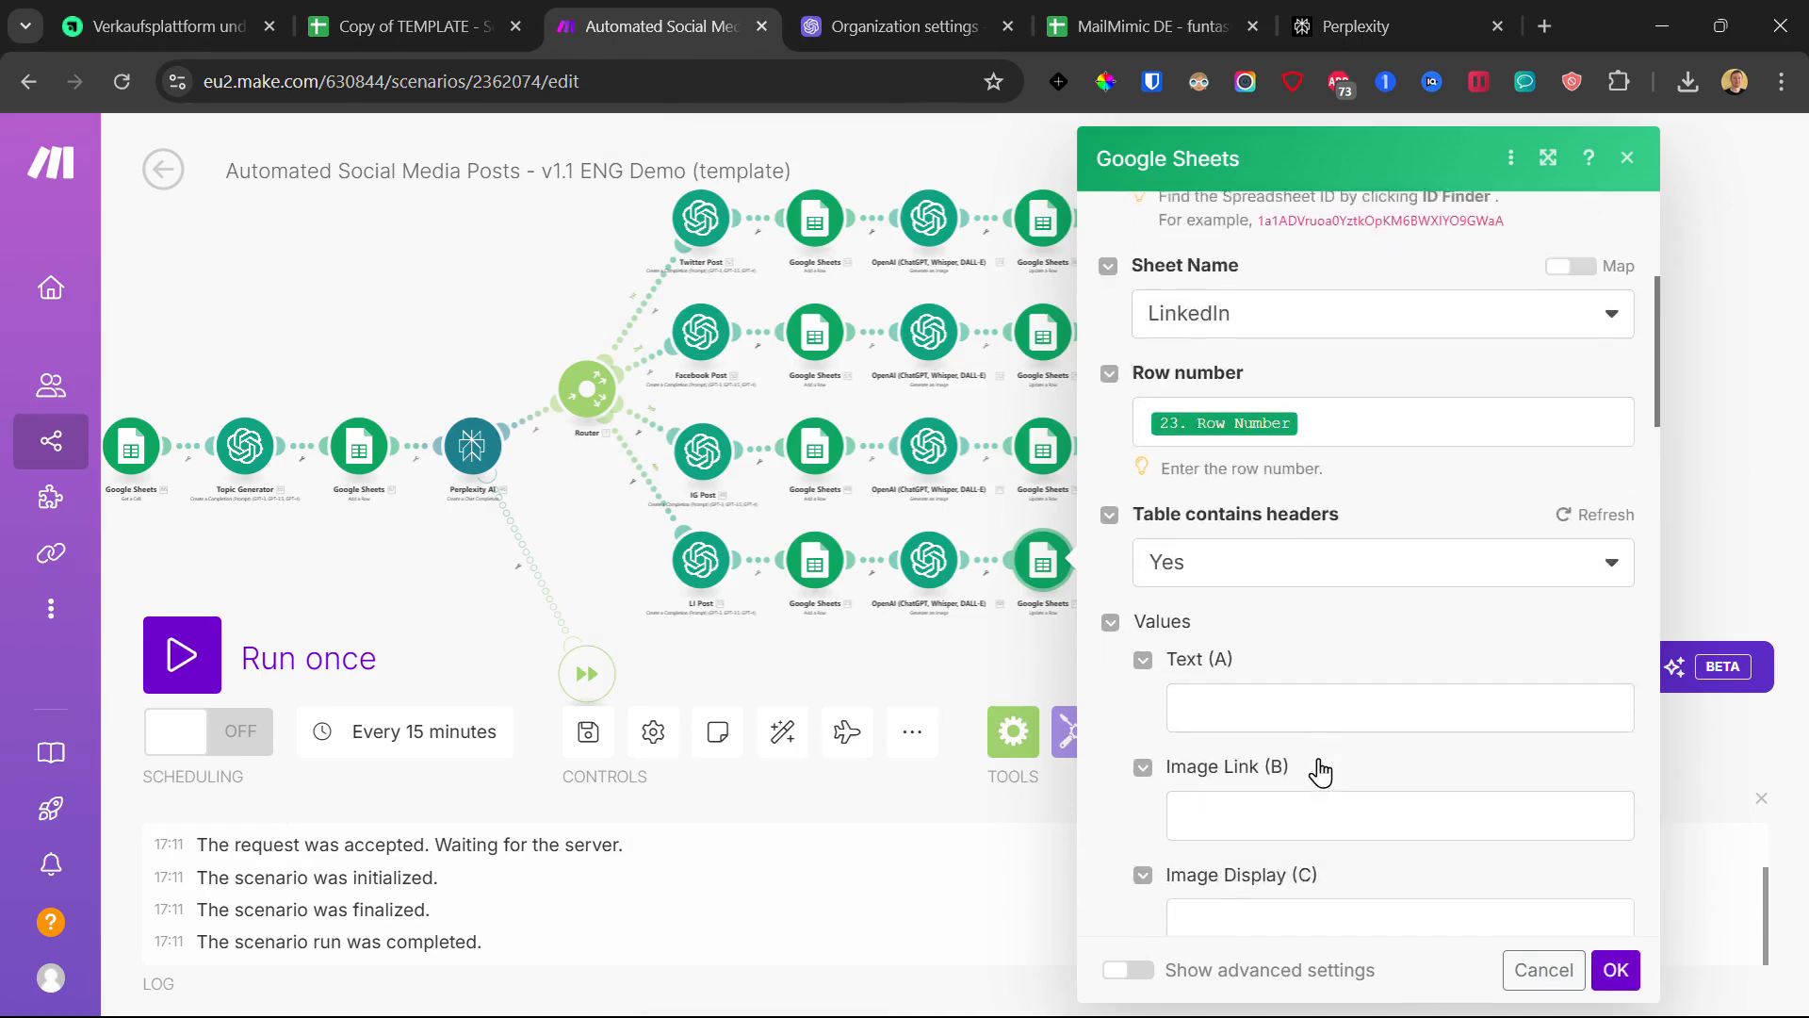
left_click(1247, 694)
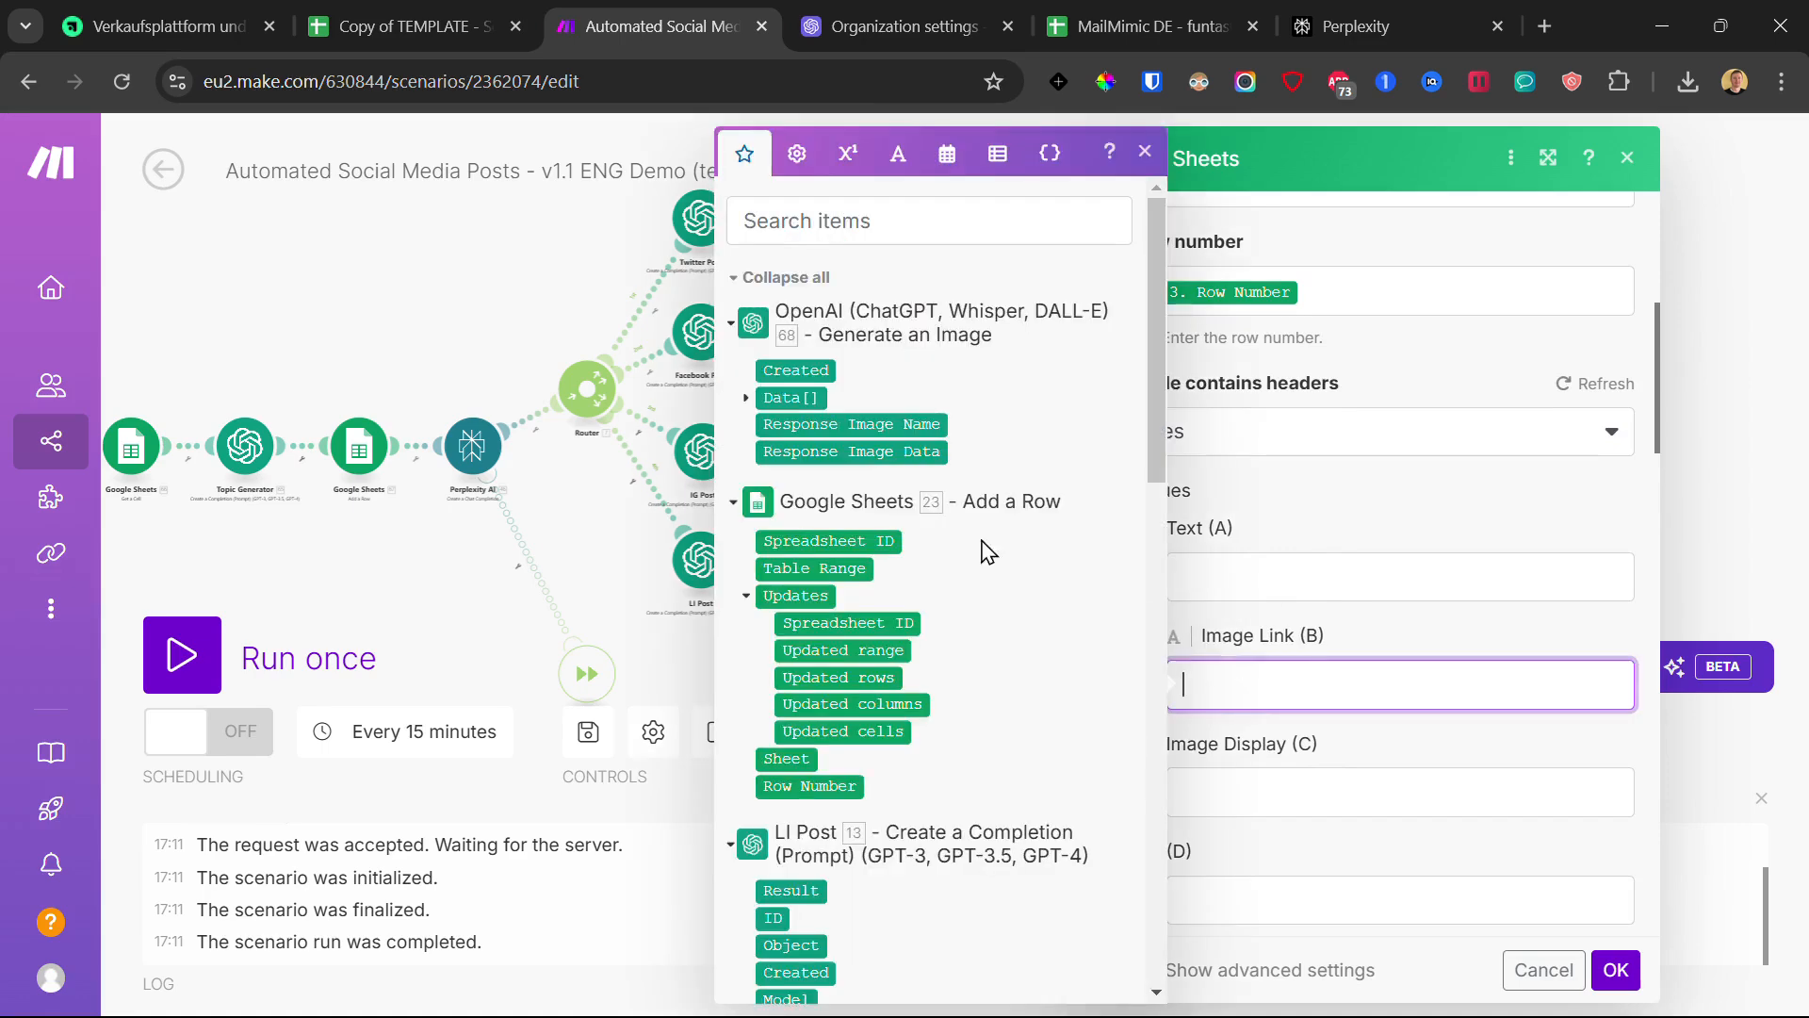
left_click(746, 397)
left_click(797, 424)
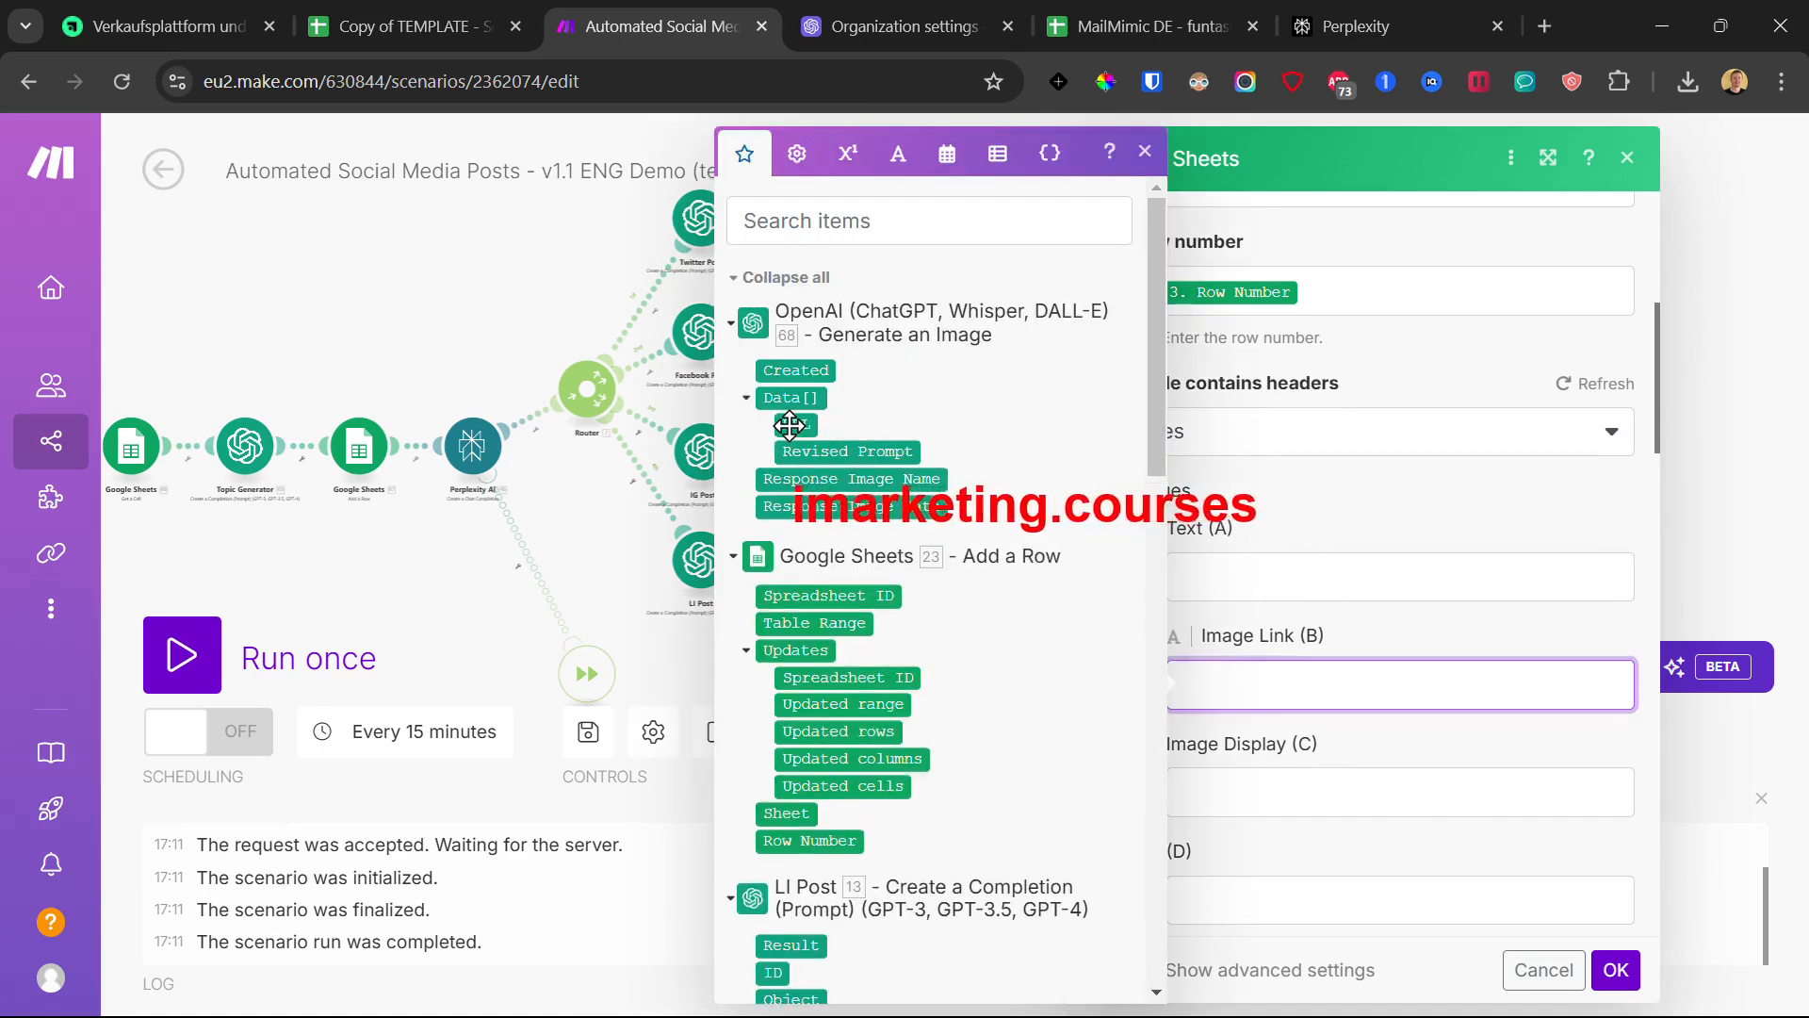
left_click(1616, 970)
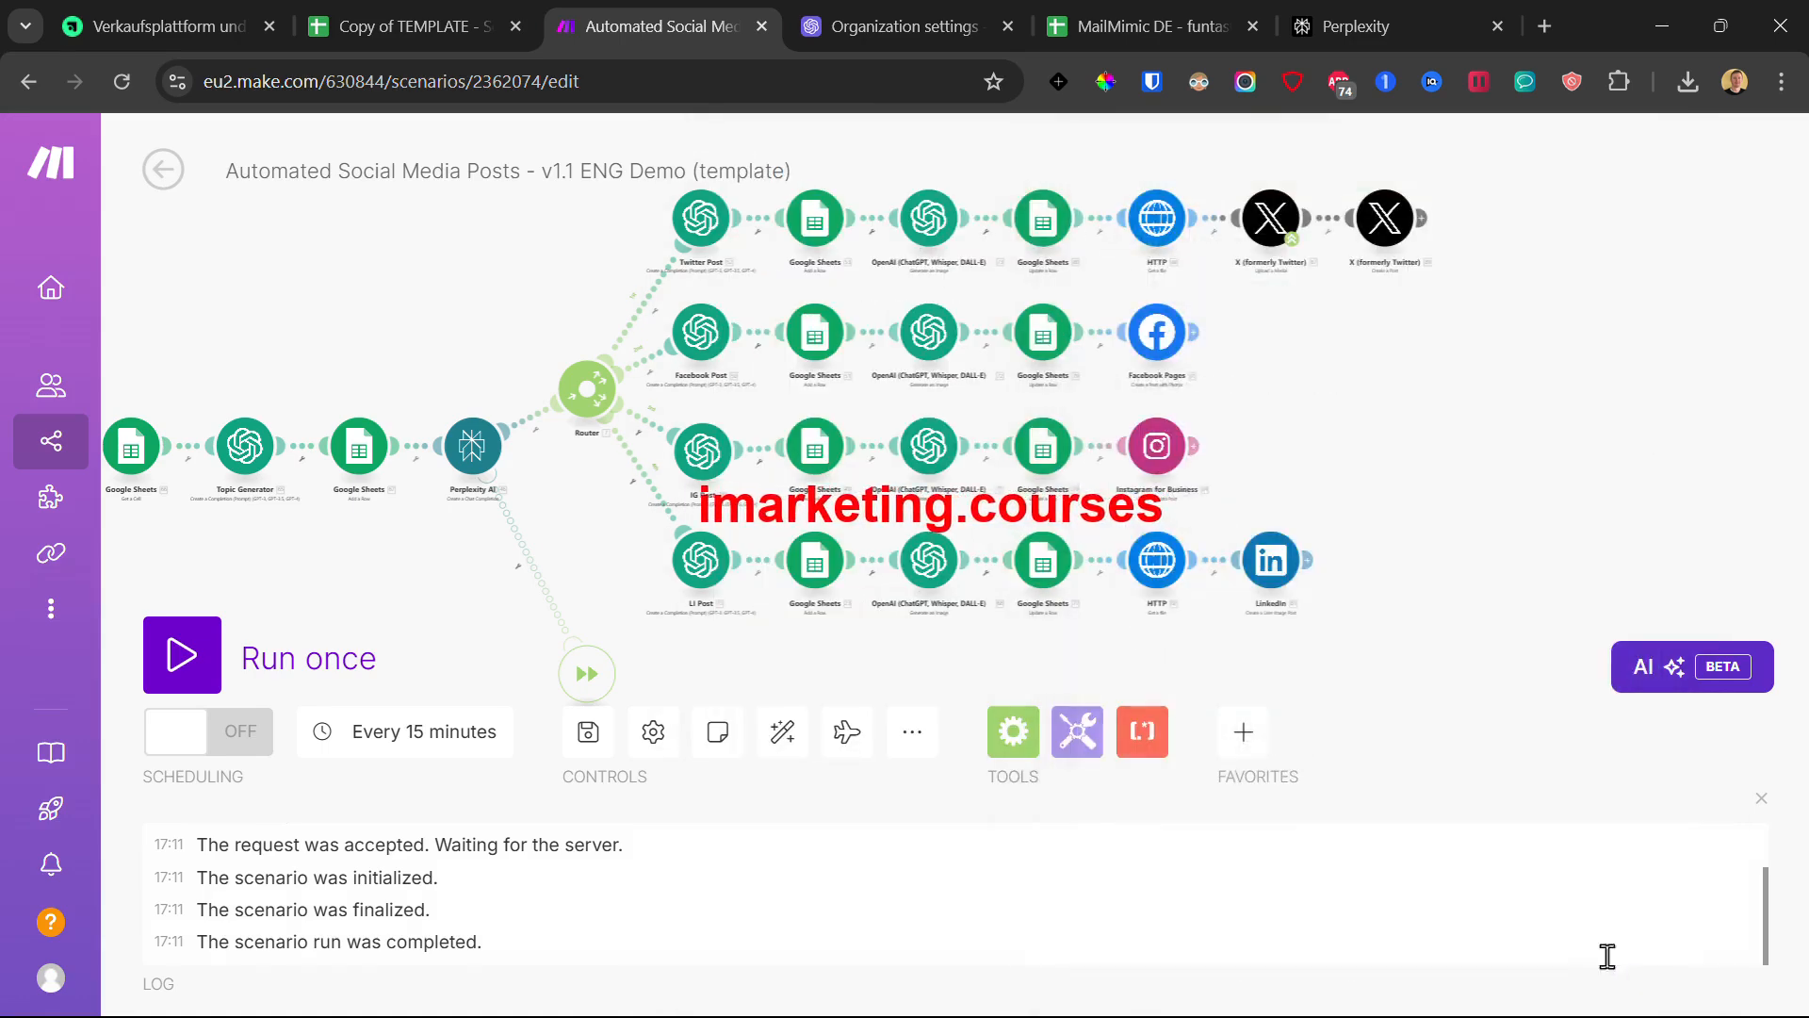
left_click_drag(1393, 412, 1207, 421)
left_click(970, 213)
left_click(971, 556)
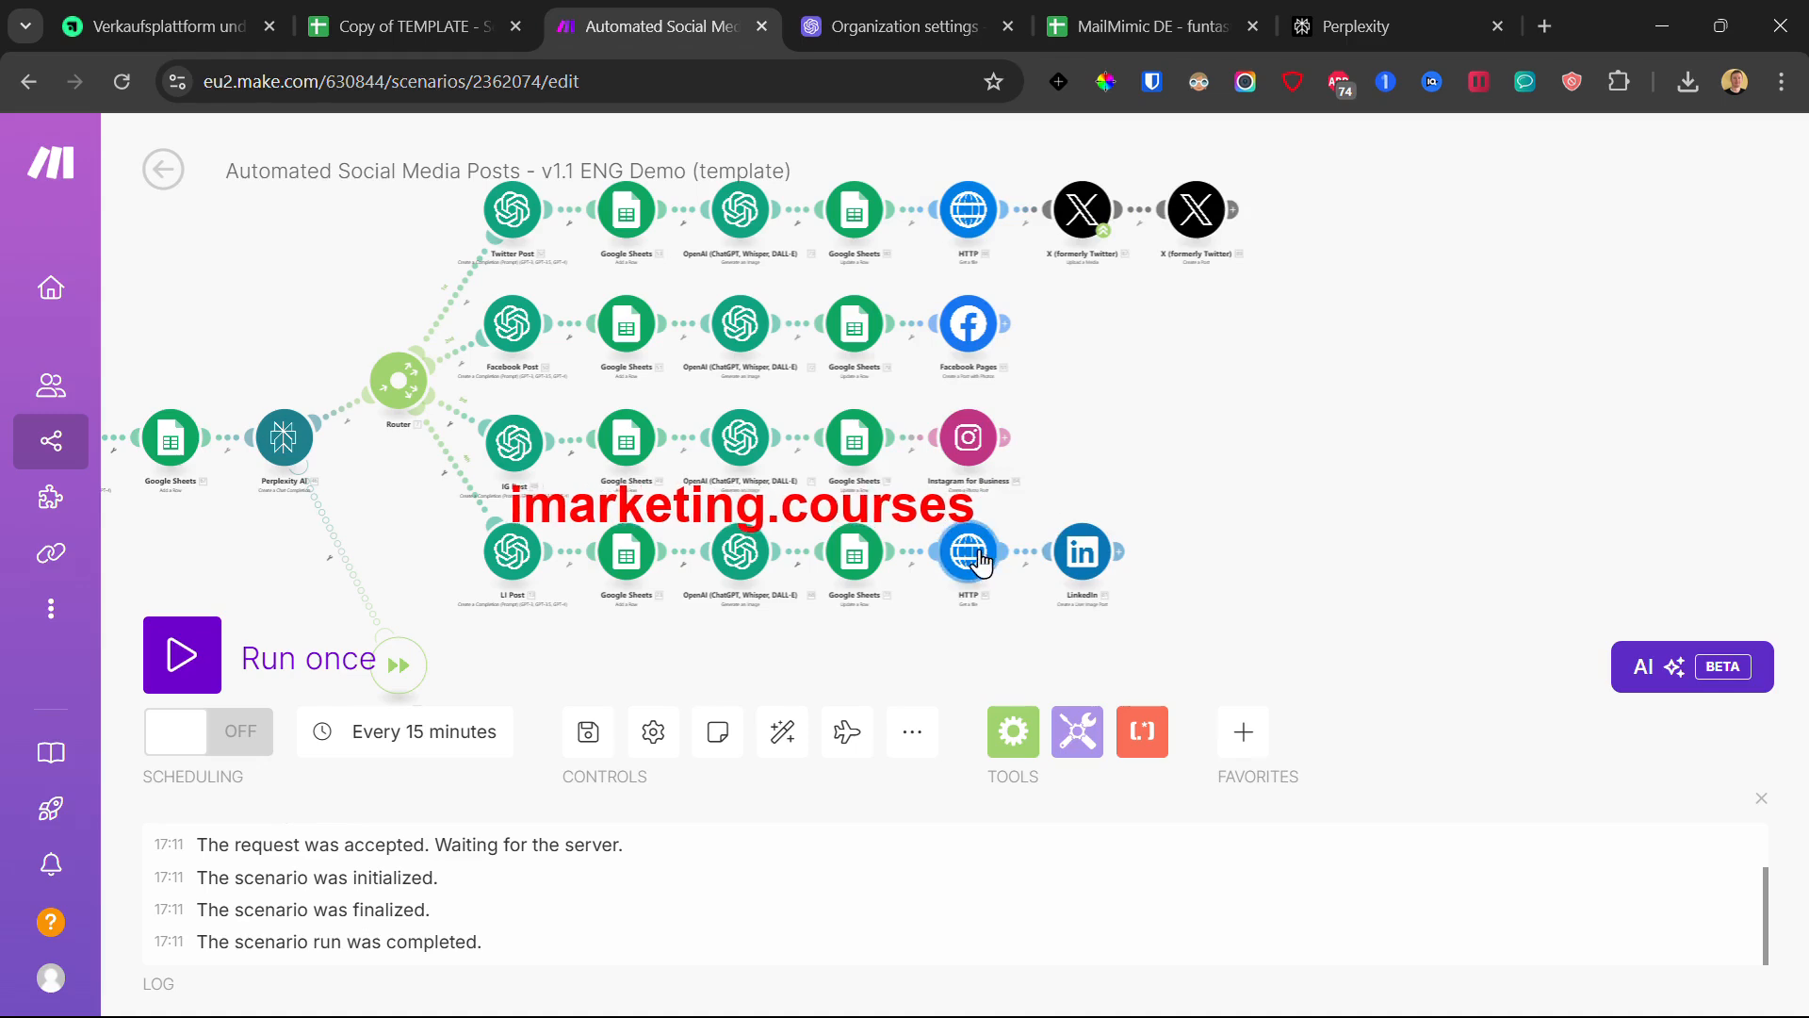
left_click(1410, 351)
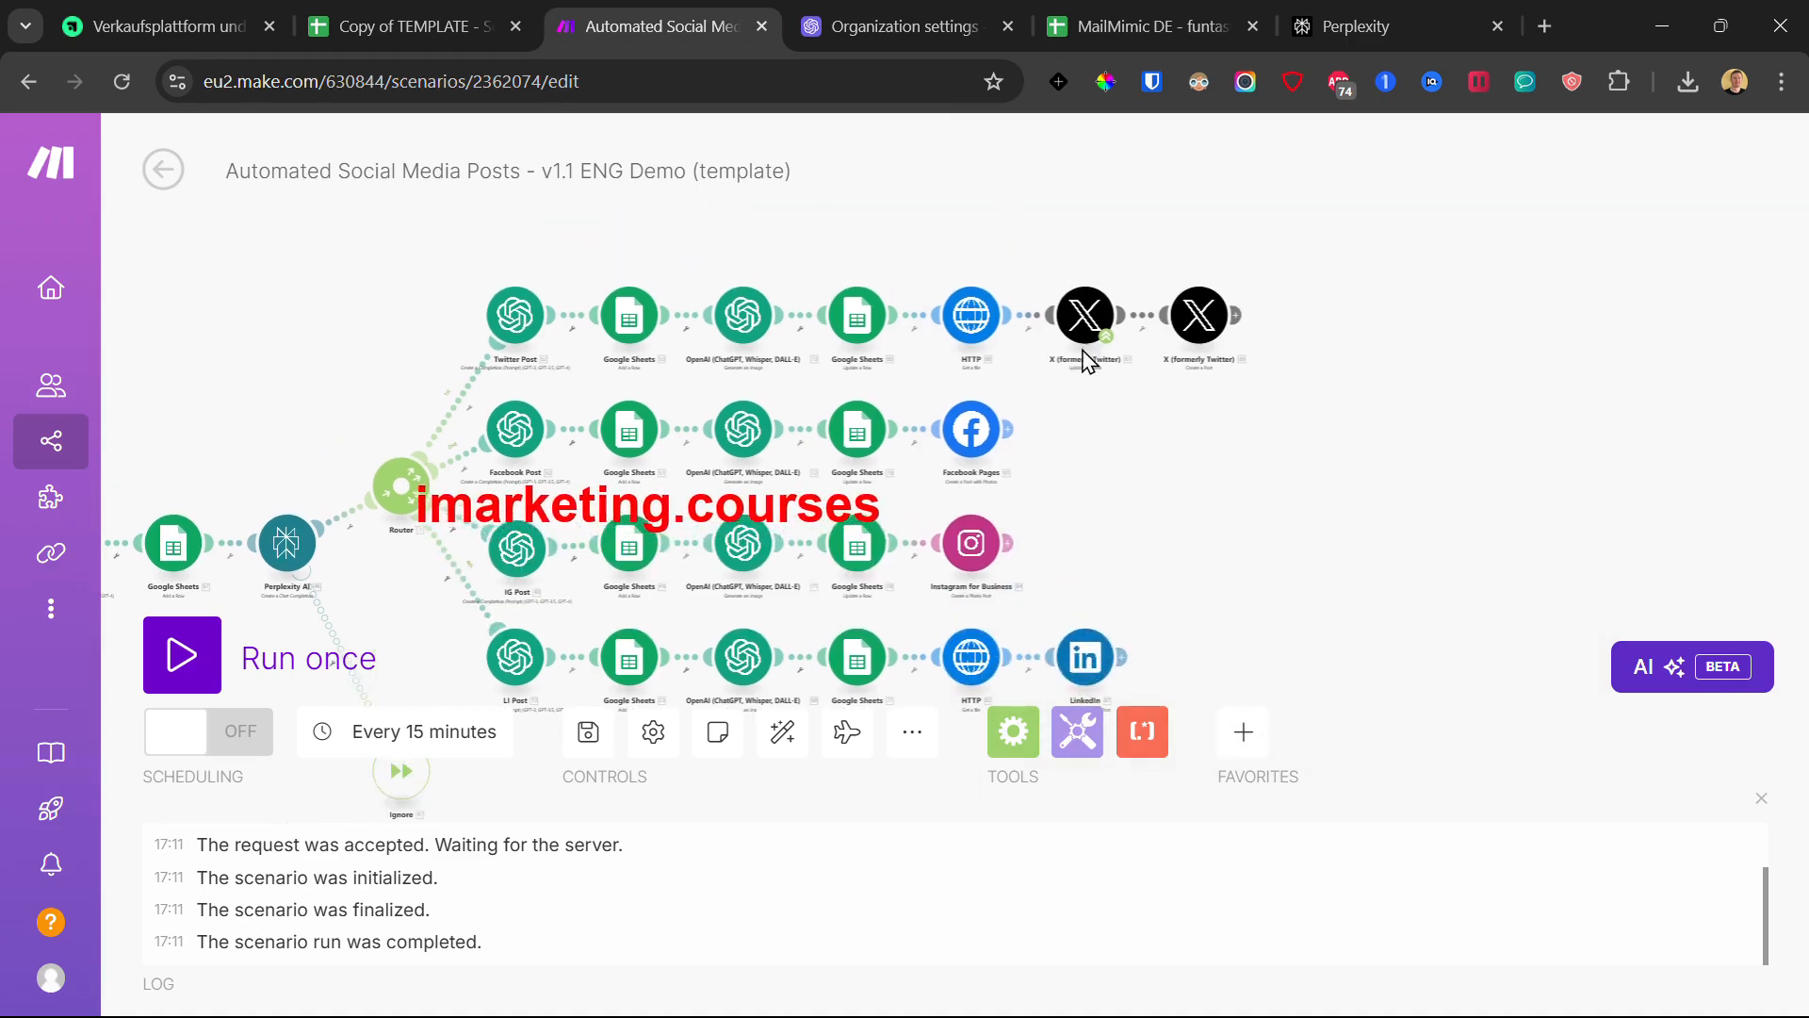
left_click(1085, 315)
left_click(997, 230)
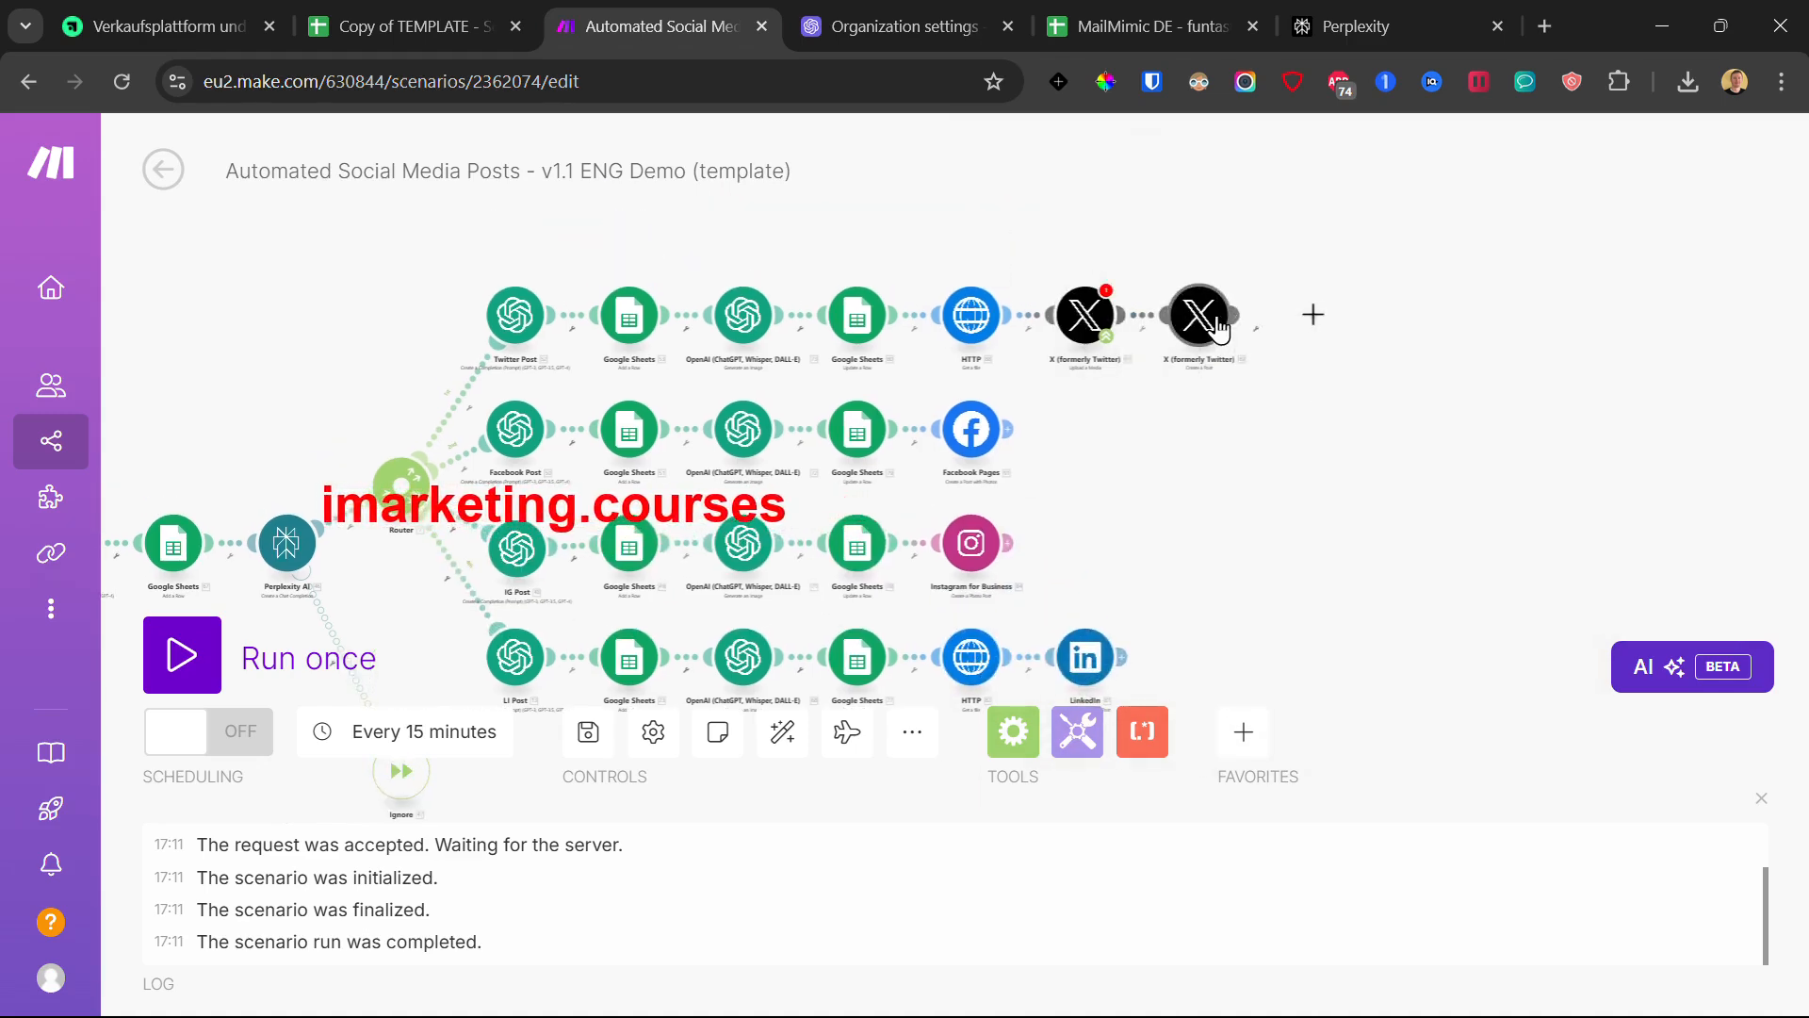
left_click(305, 286)
left_click(1096, 322)
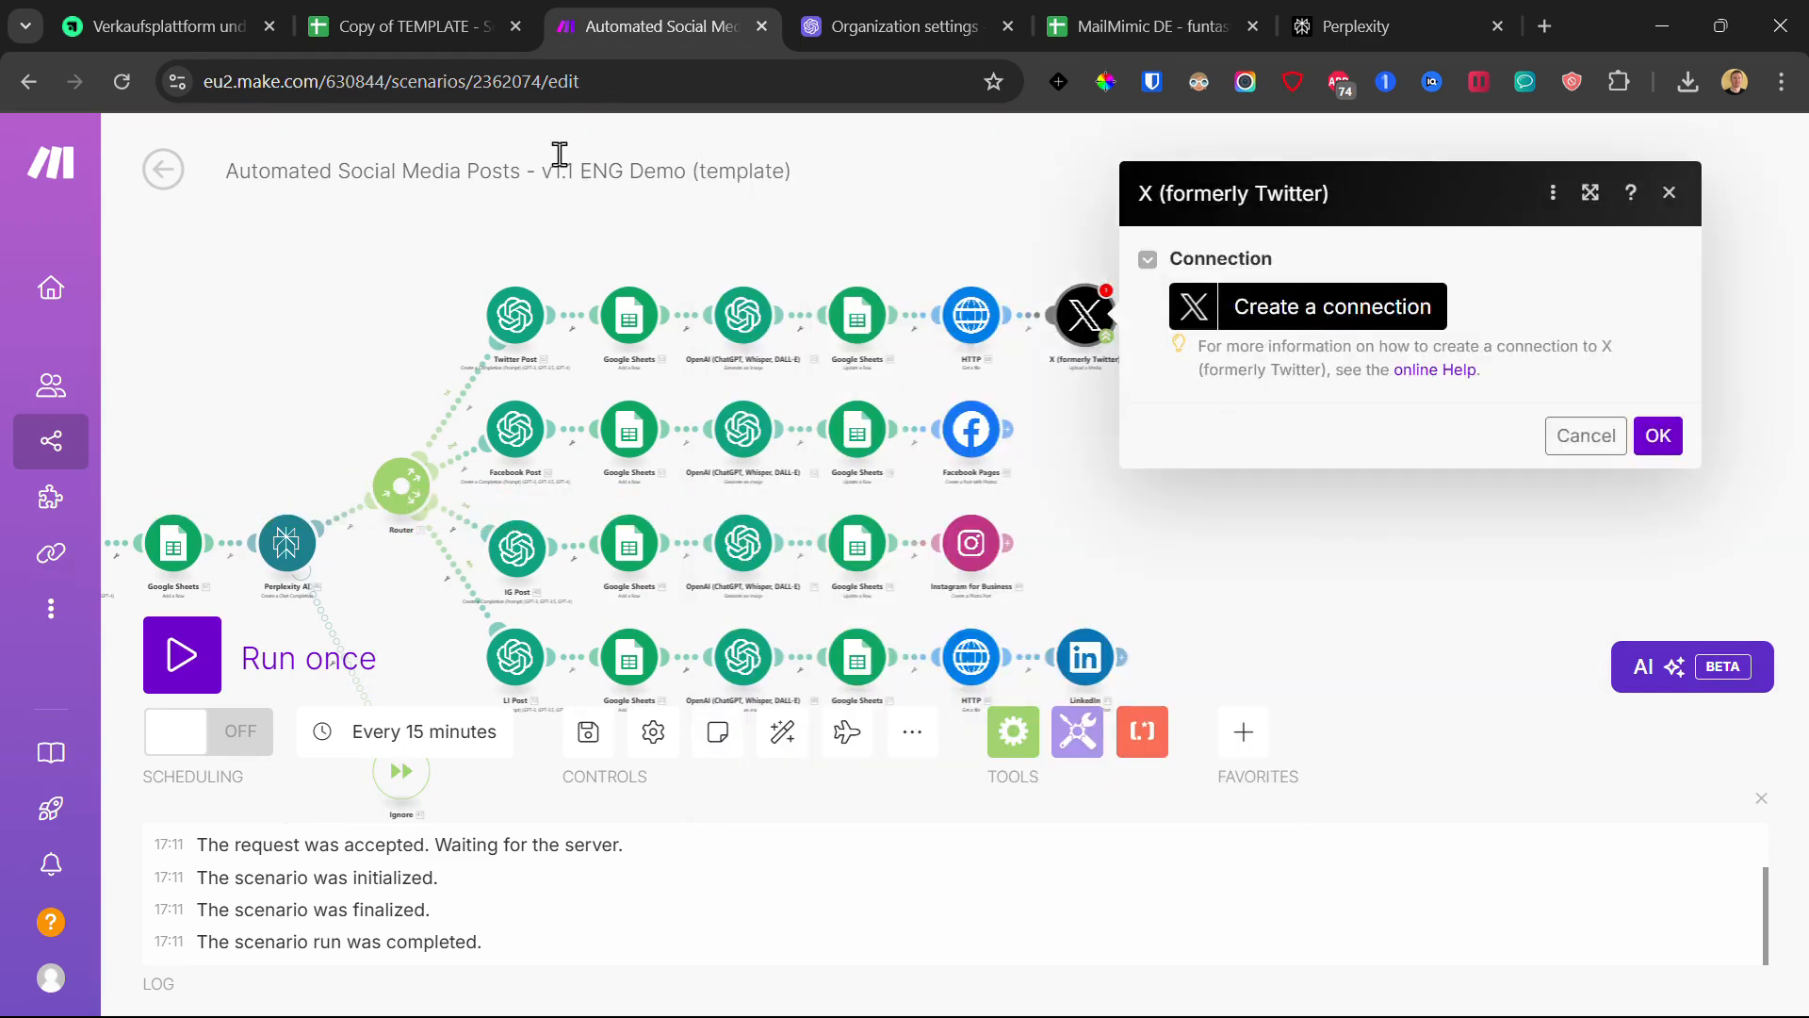
left_click(397, 33)
left_click(165, 26)
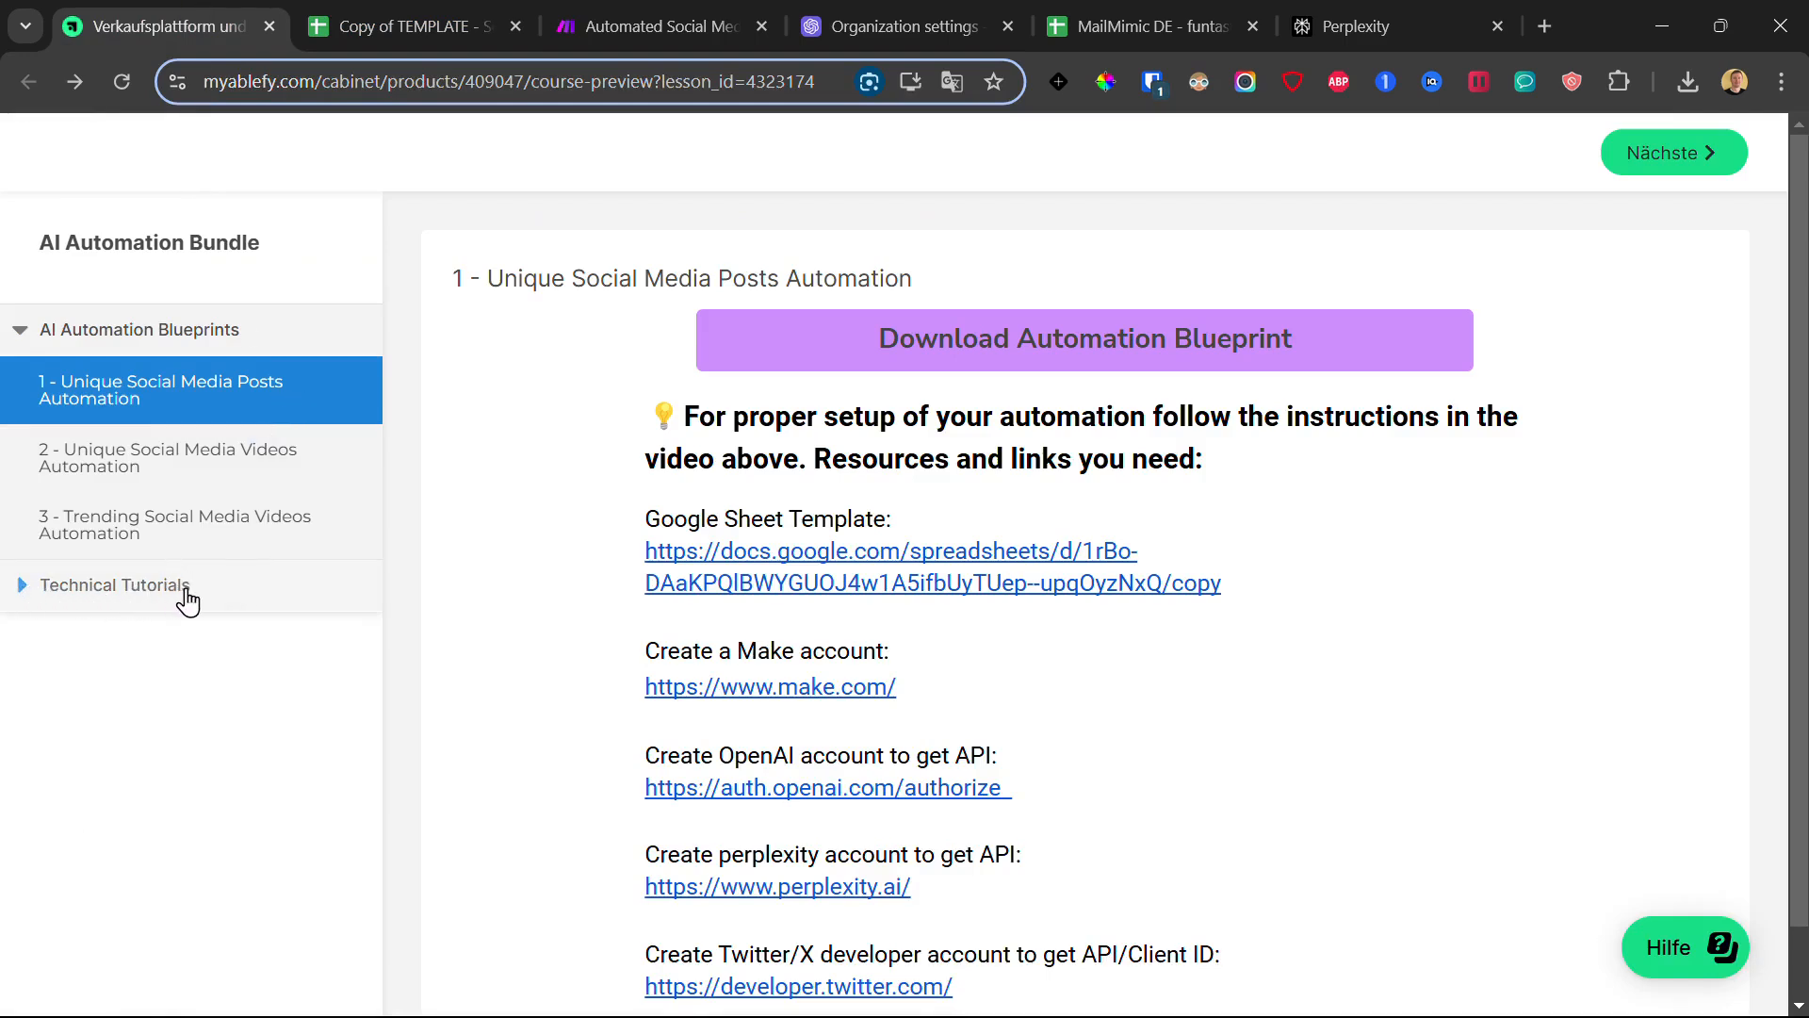
left_click(599, 6)
left_click(864, 204)
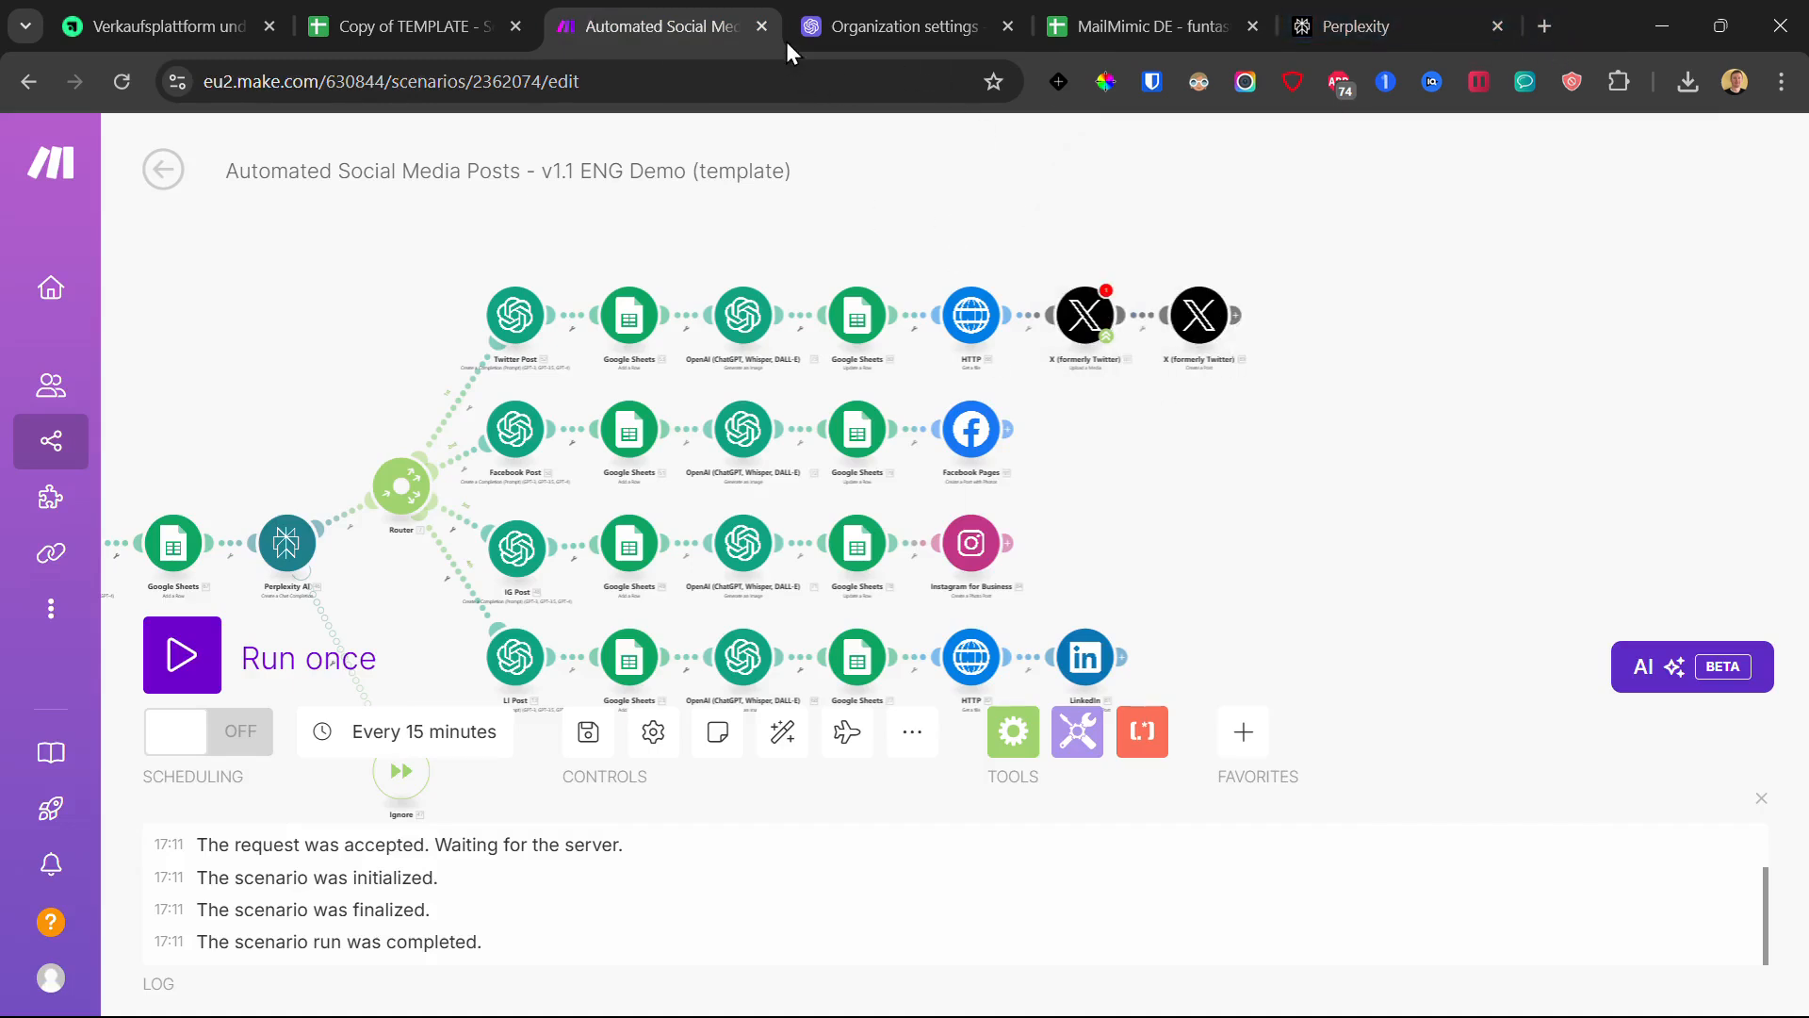
- Load the X developer portal in a new browser tab
left_click(1539, 28)
type("deve")
key("Return")
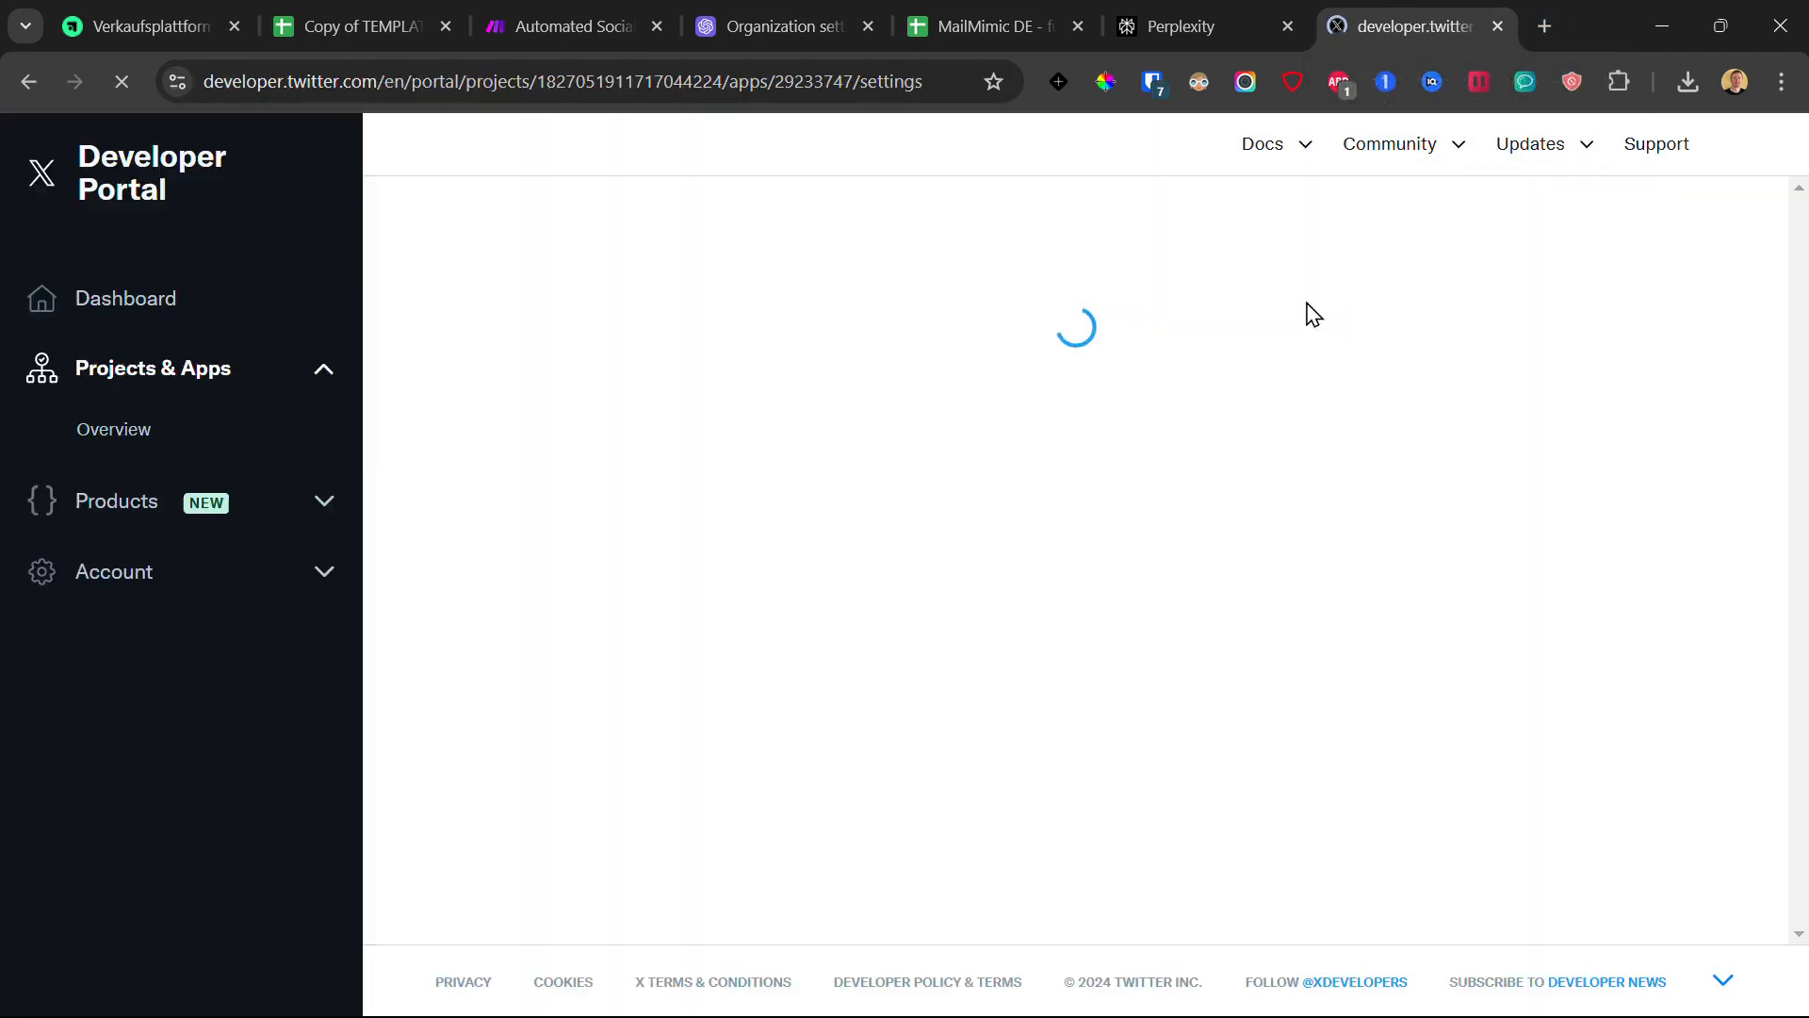
left_click(151, 26)
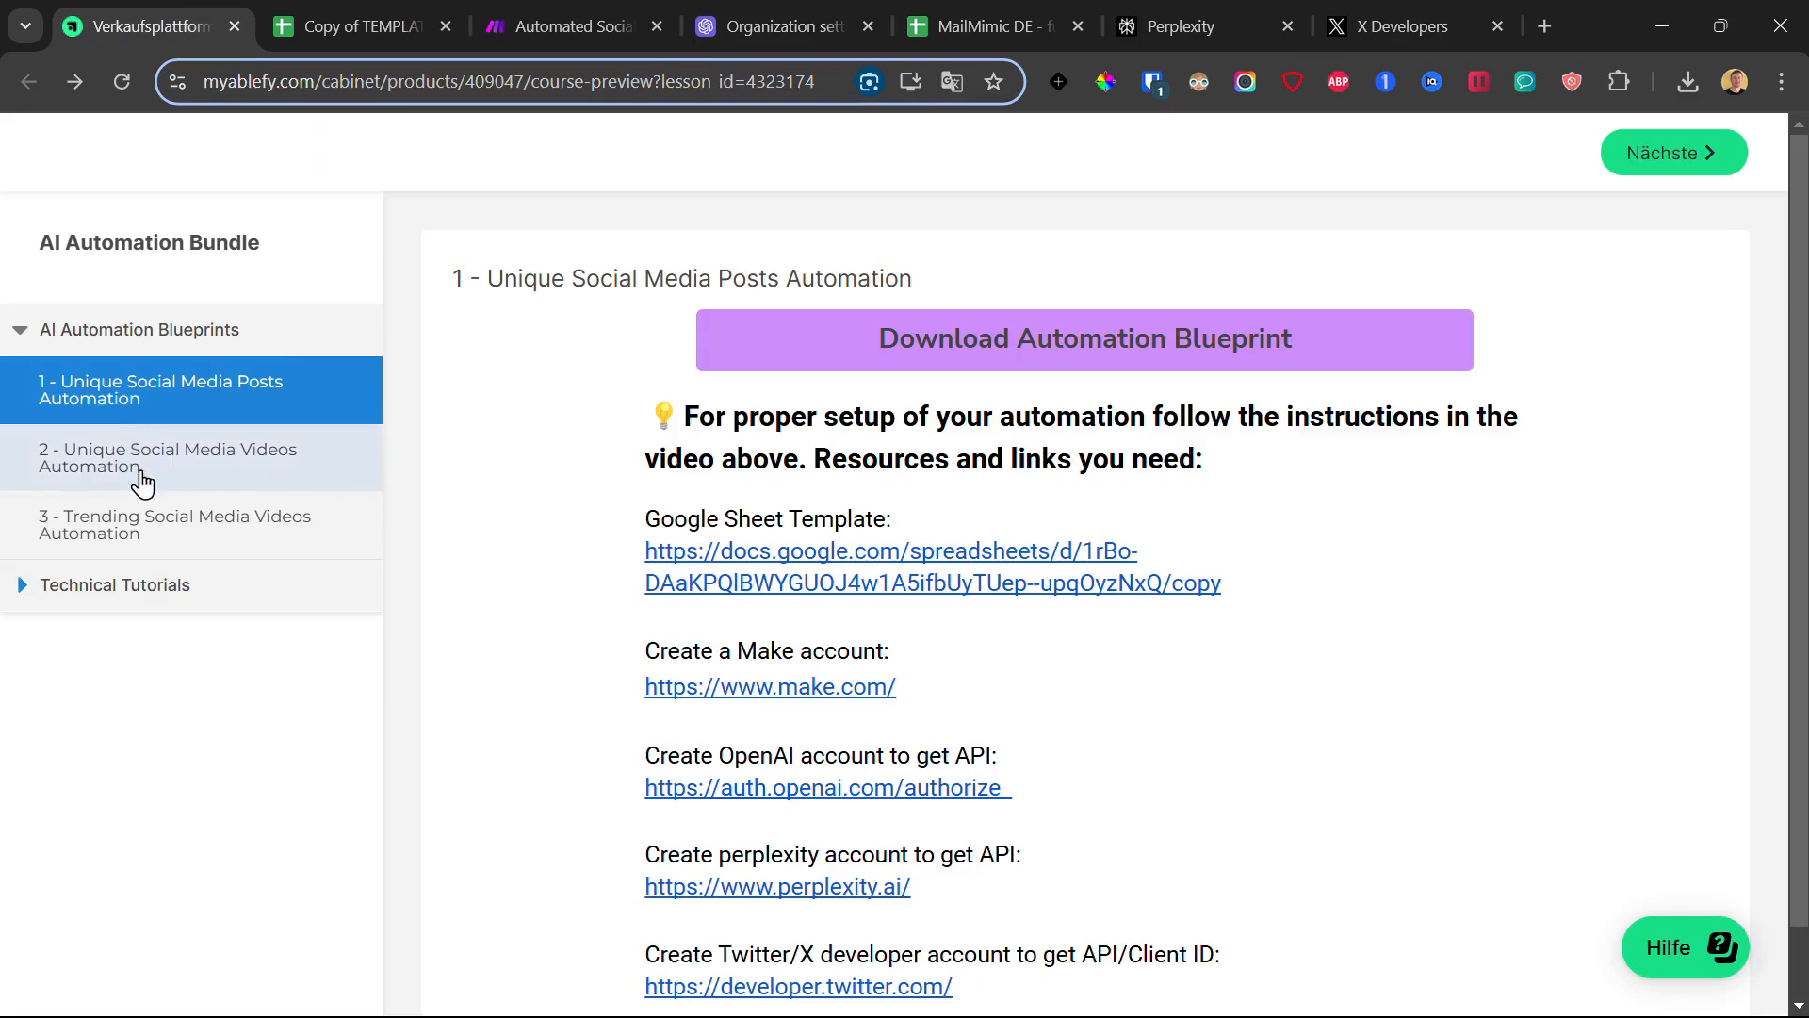
left_click(1402, 27)
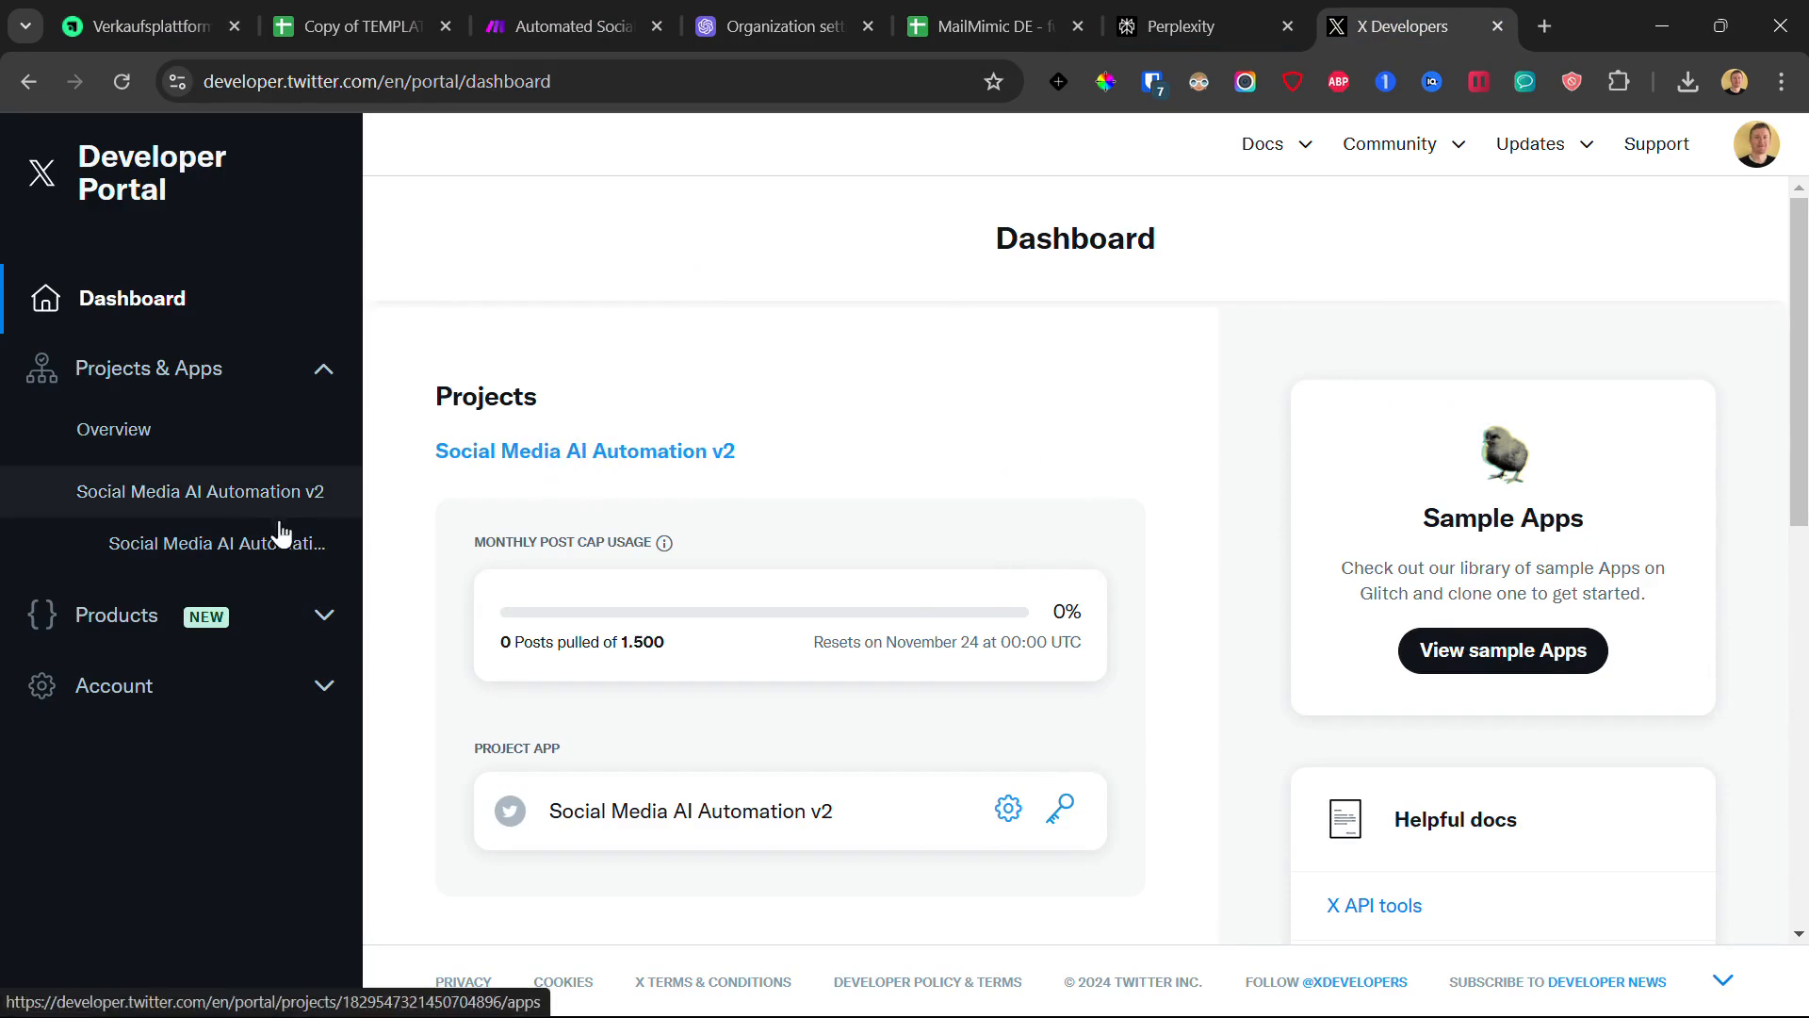
- Go to the Social Media AI Automation v2 app's Keys and tokens page, then return to Make
left_click(613, 452)
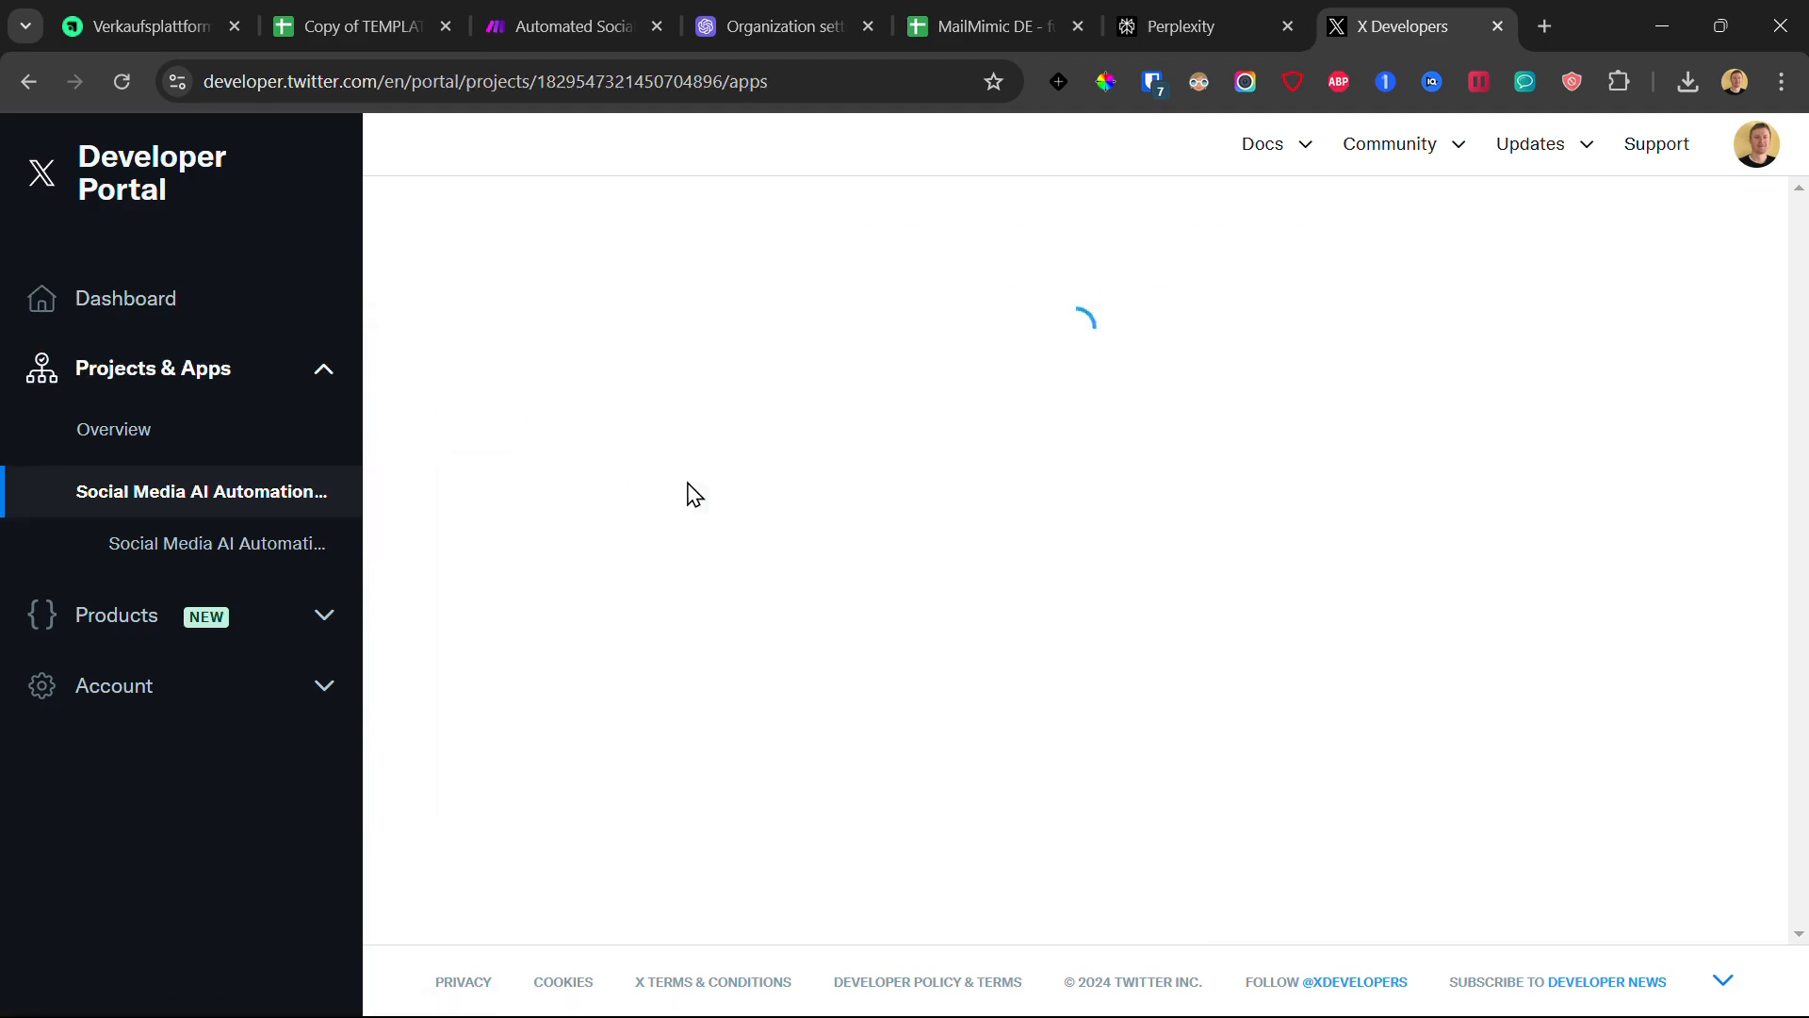
left_click(1152, 300)
scroll(911, 528, "down", 2)
scroll(971, 537, "up", 2)
left_click(987, 279)
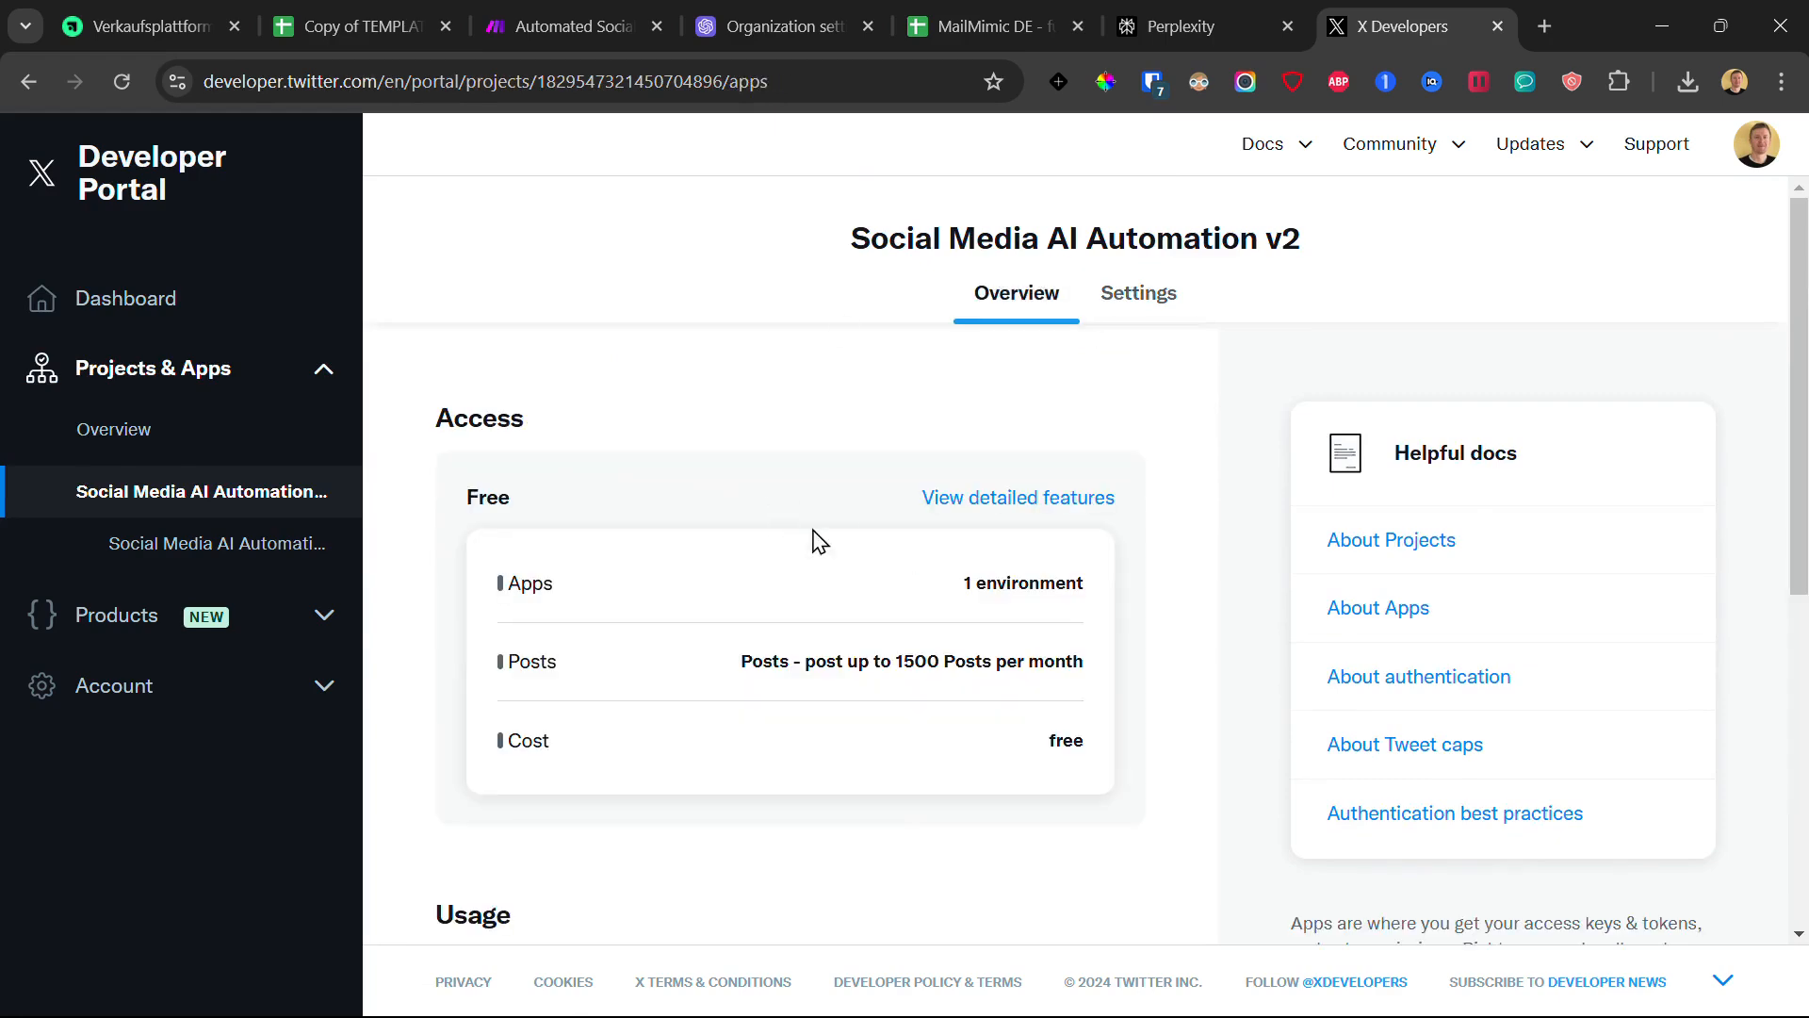
scroll(778, 518, "down", 7)
left_click(255, 541)
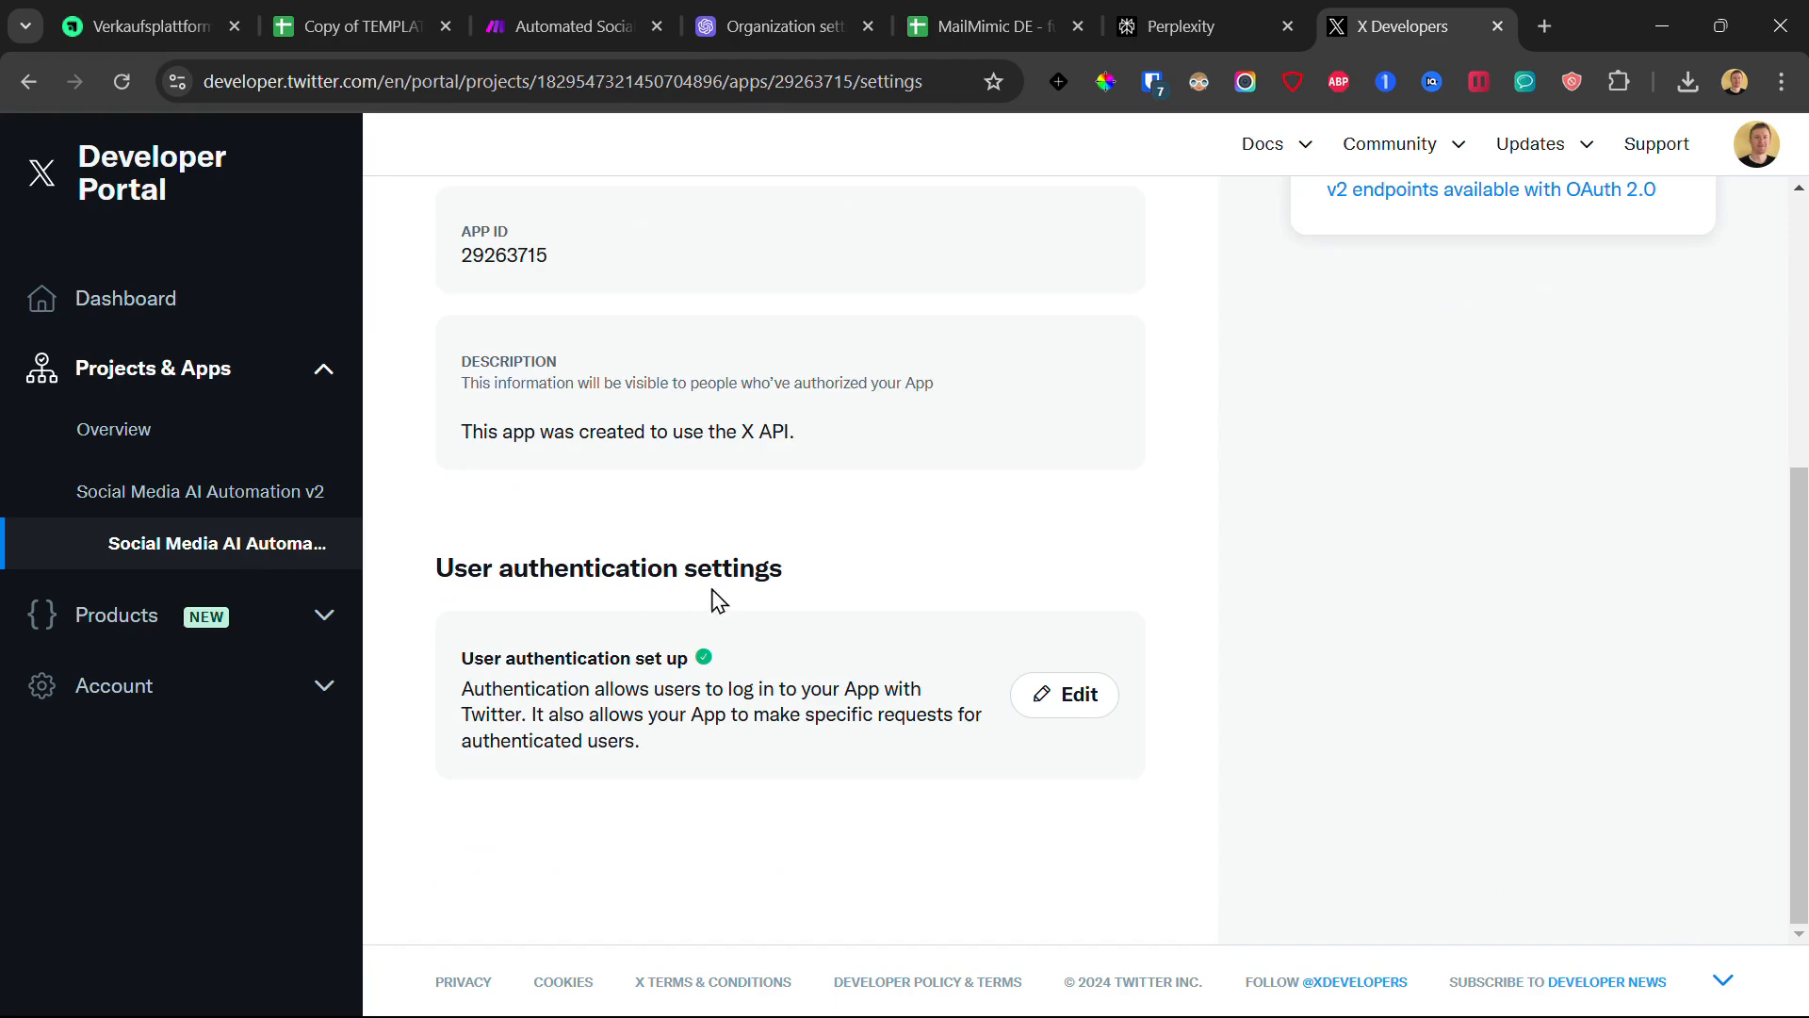
left_click(1140, 331)
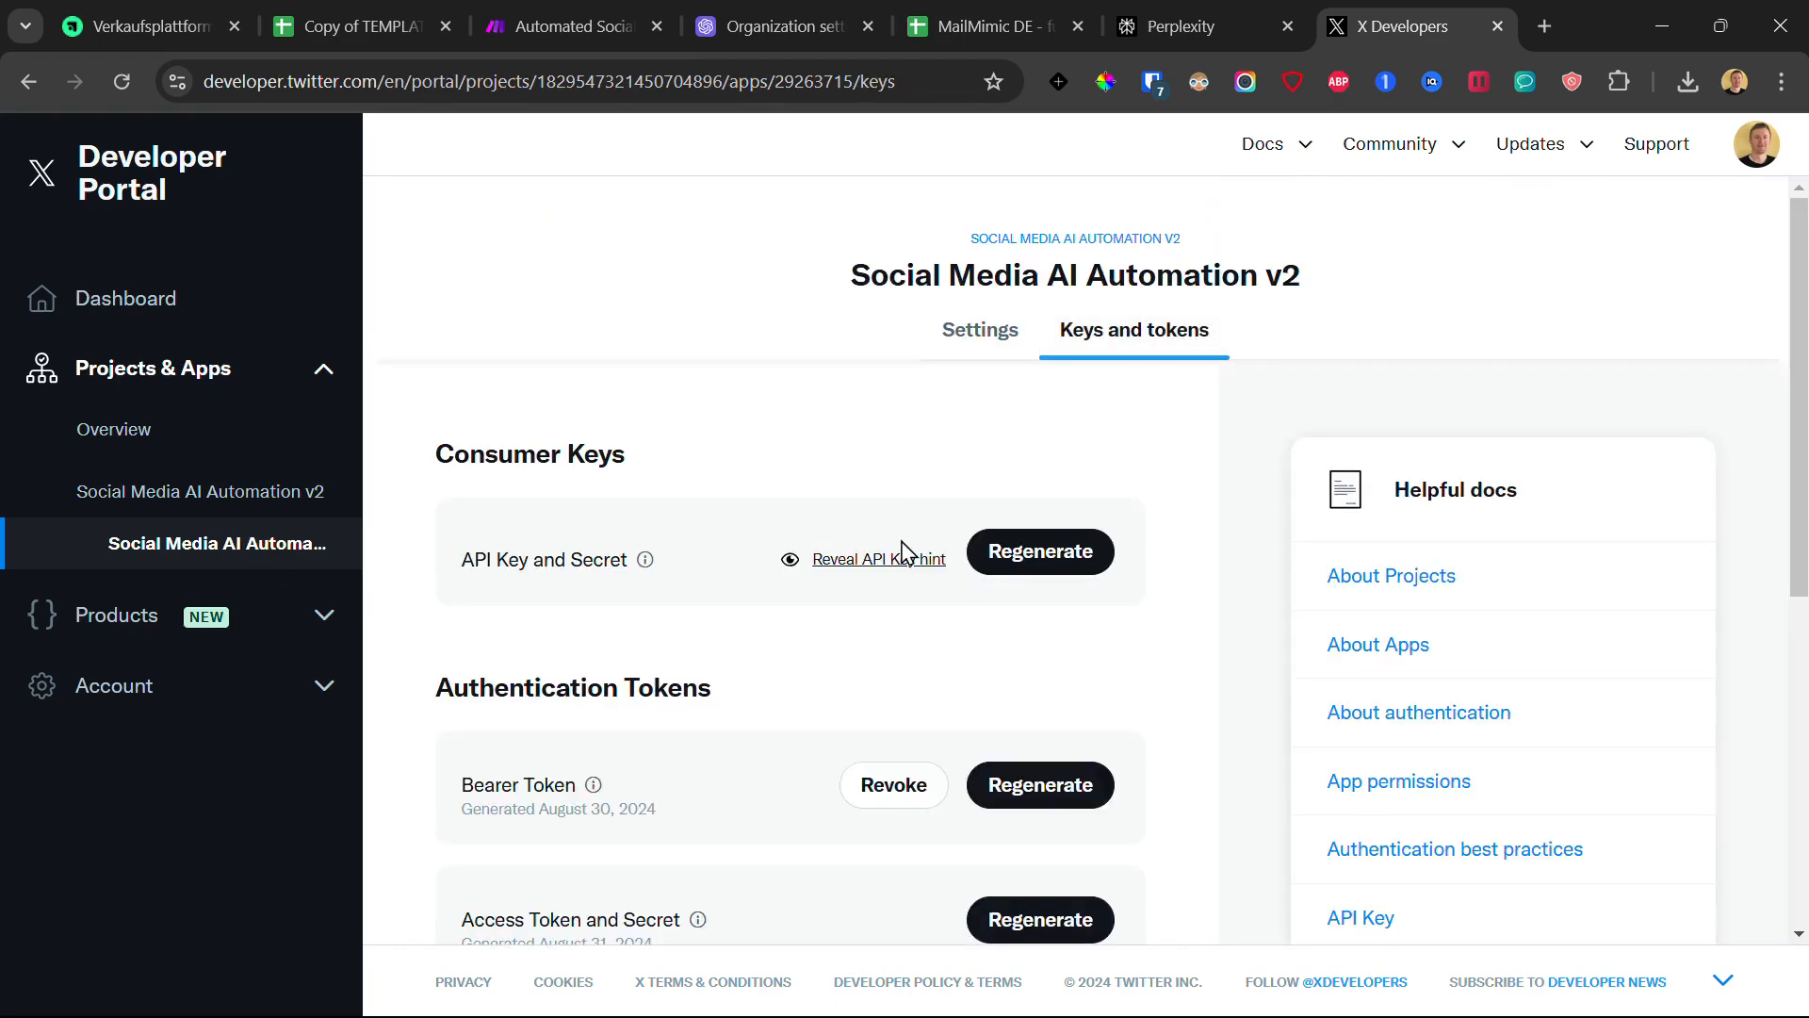
scroll(688, 468, "down", 2)
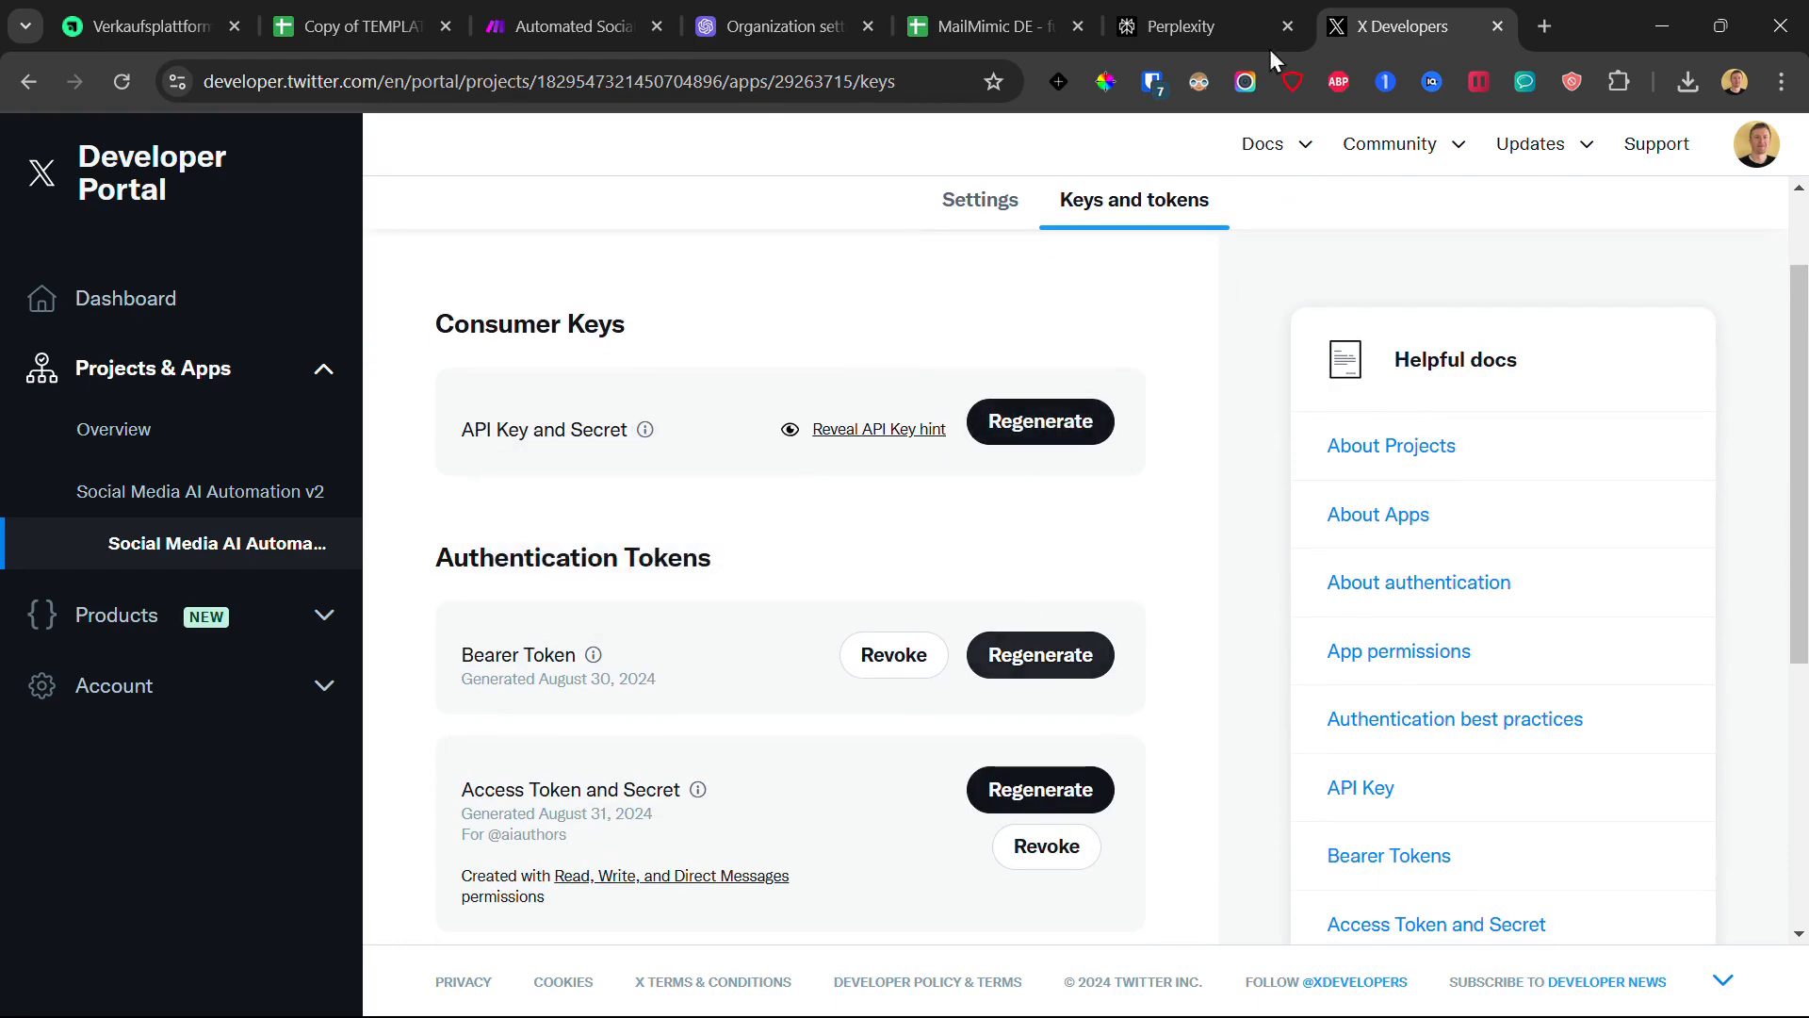
left_click(570, 13)
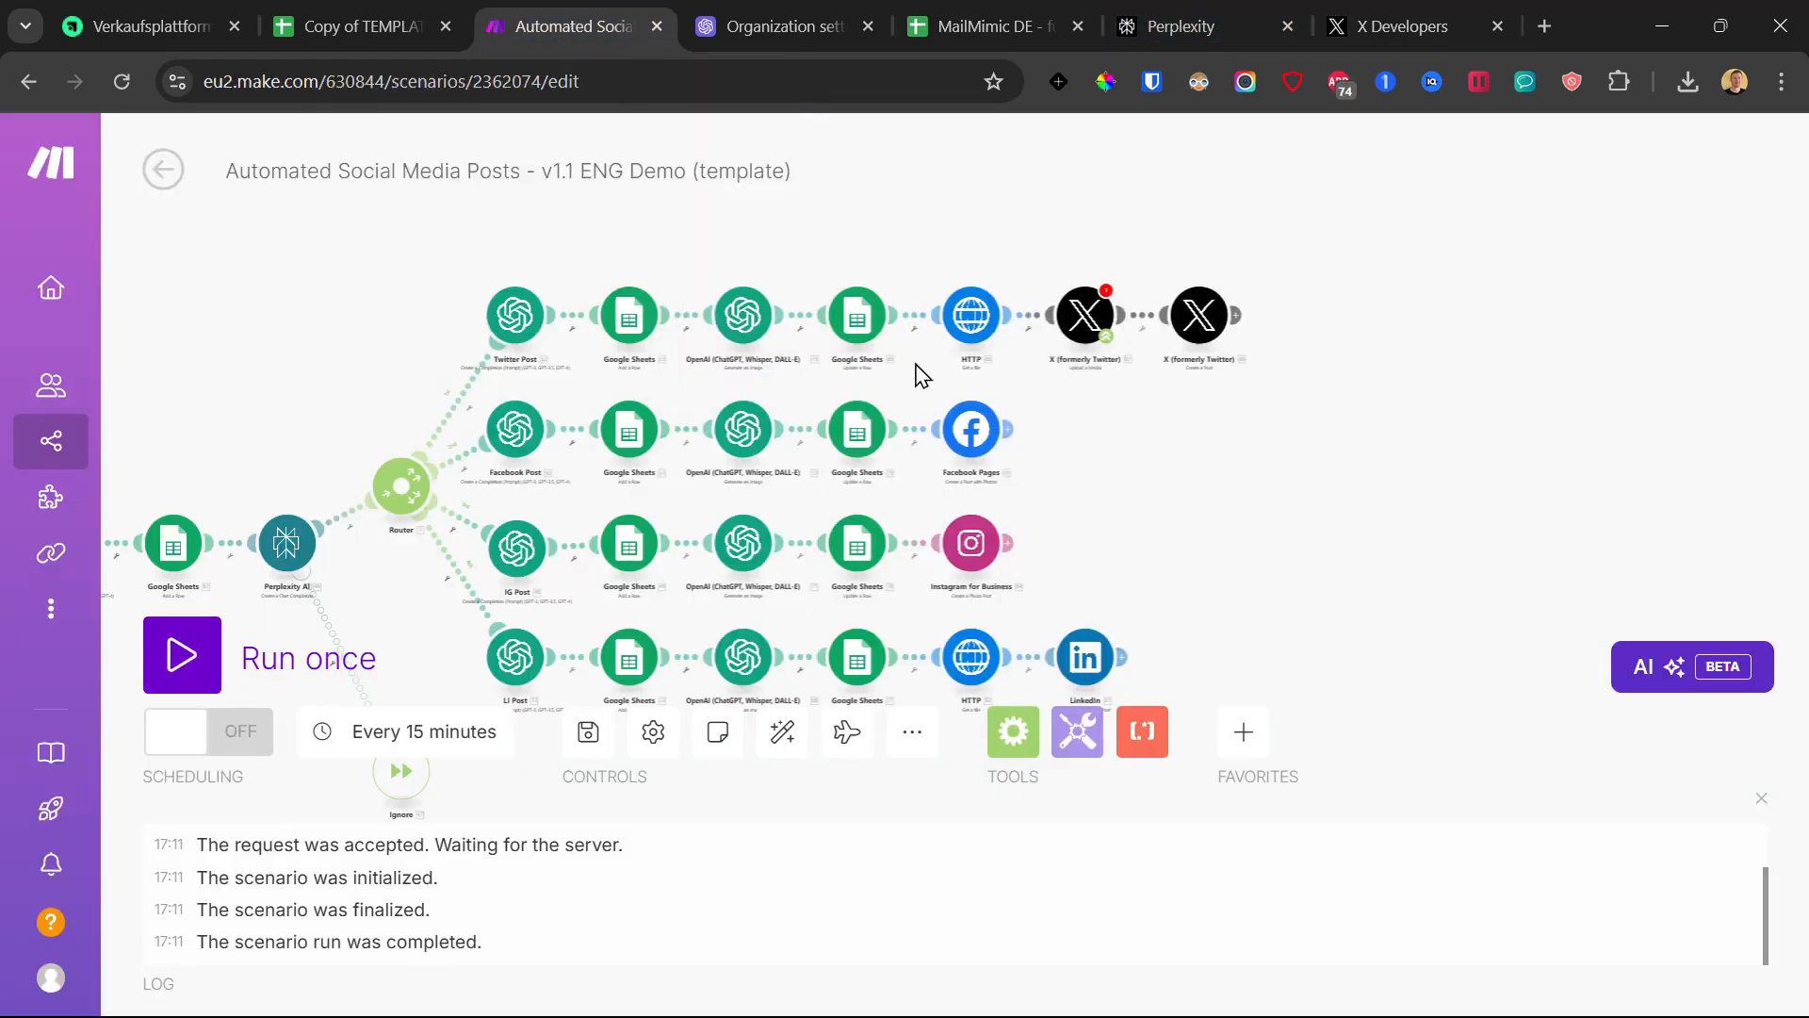
- Start a new X connection on the X posting module, view the API Key fields, then close the form
left_click(1088, 320)
left_click(1320, 311)
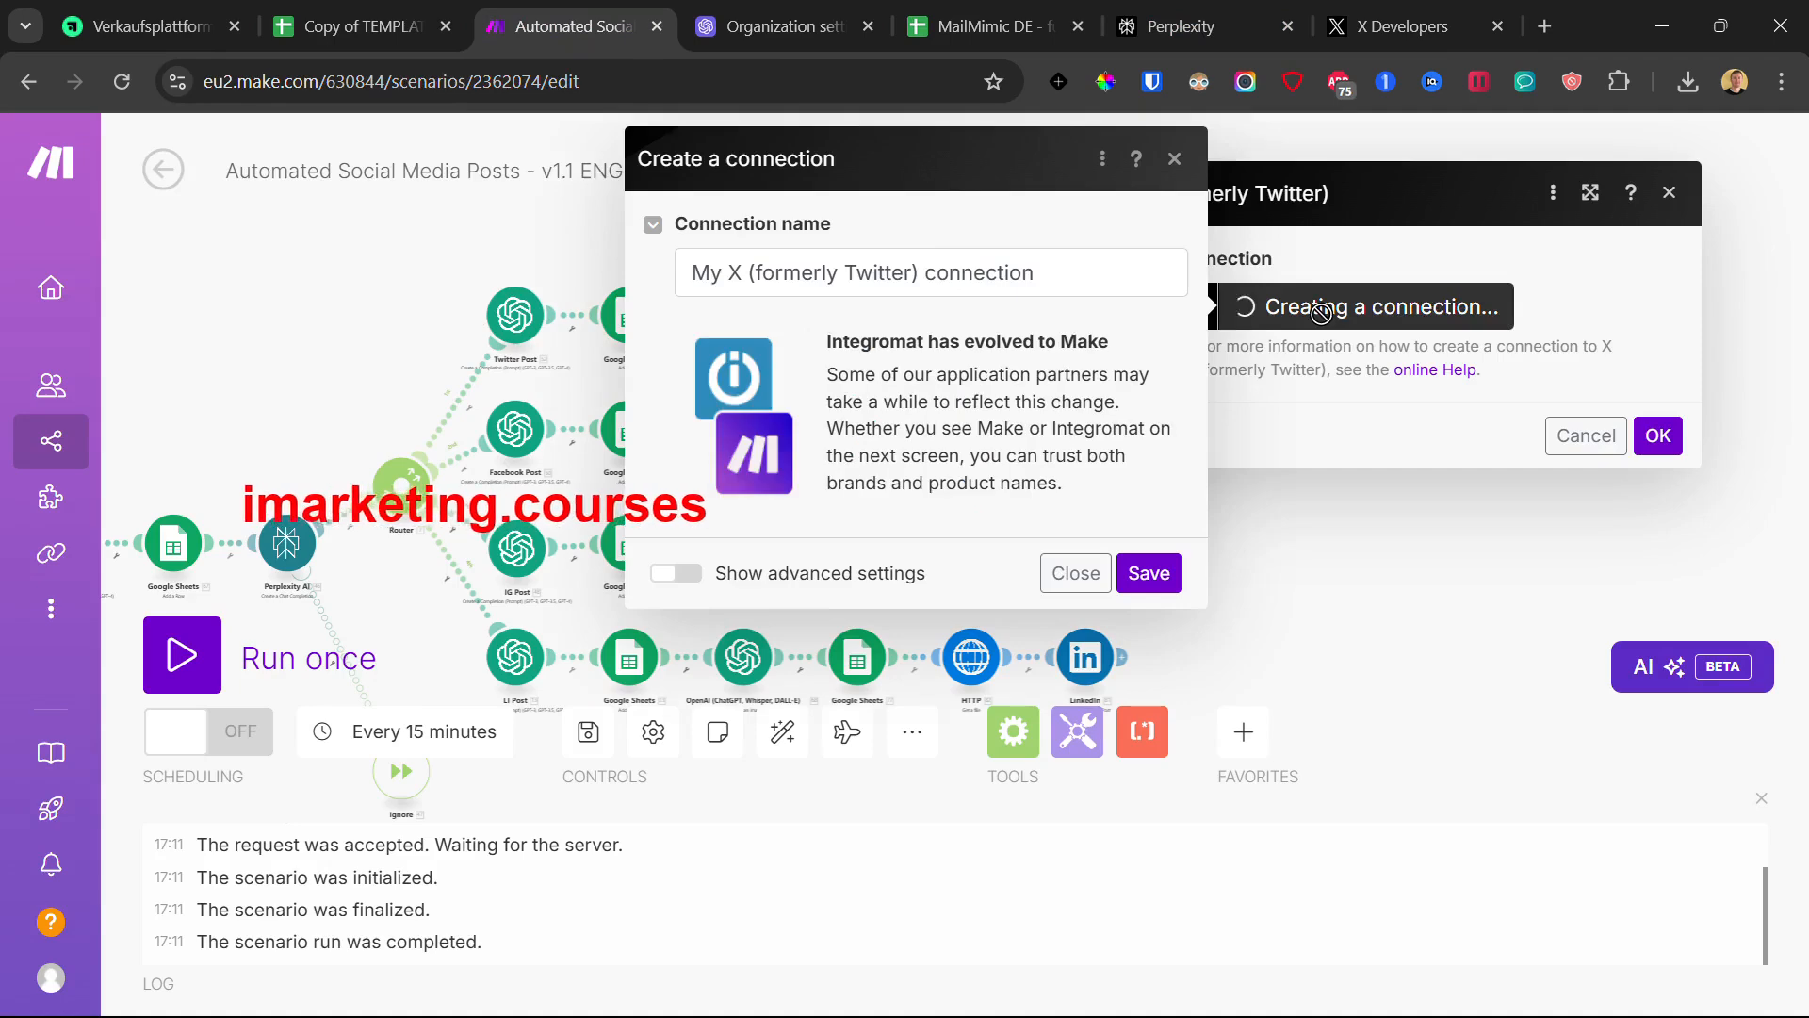
left_click(664, 575)
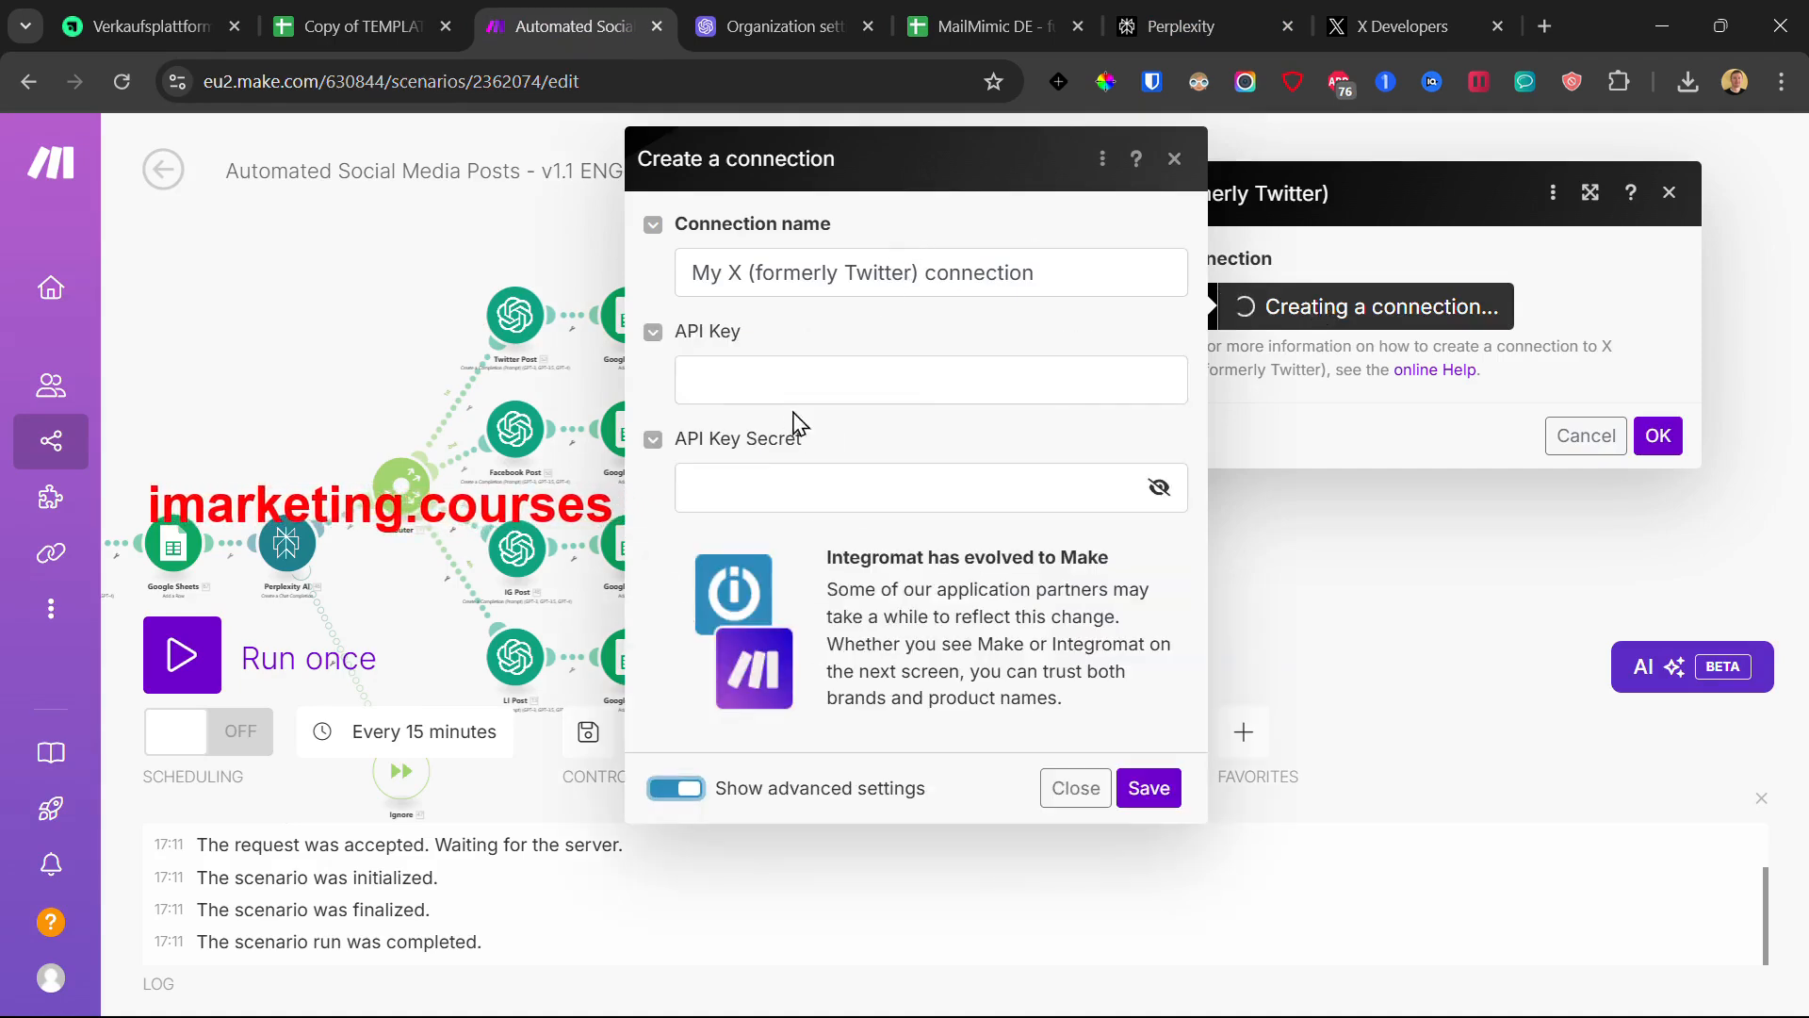
left_click(744, 377)
left_click(767, 481)
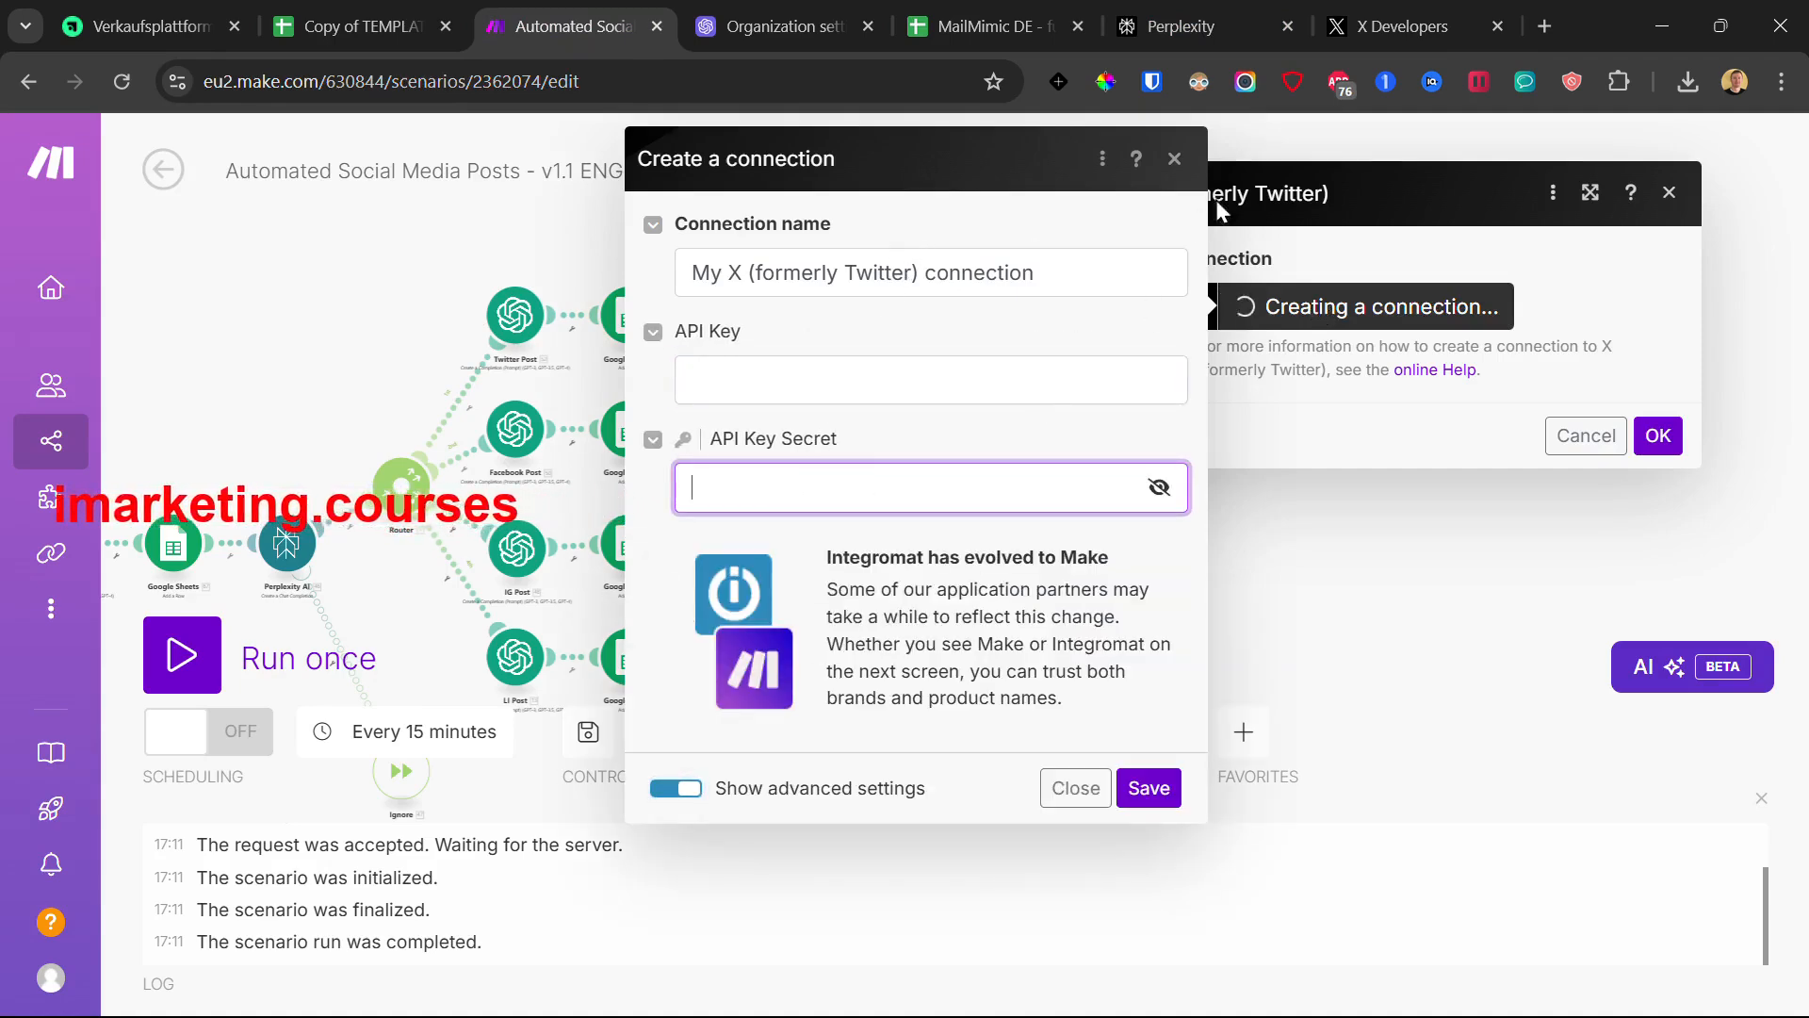
left_click(1175, 159)
- Review the course page and the X app's keys, then close the unfinished X connection dialog in Make
left_click(151, 27)
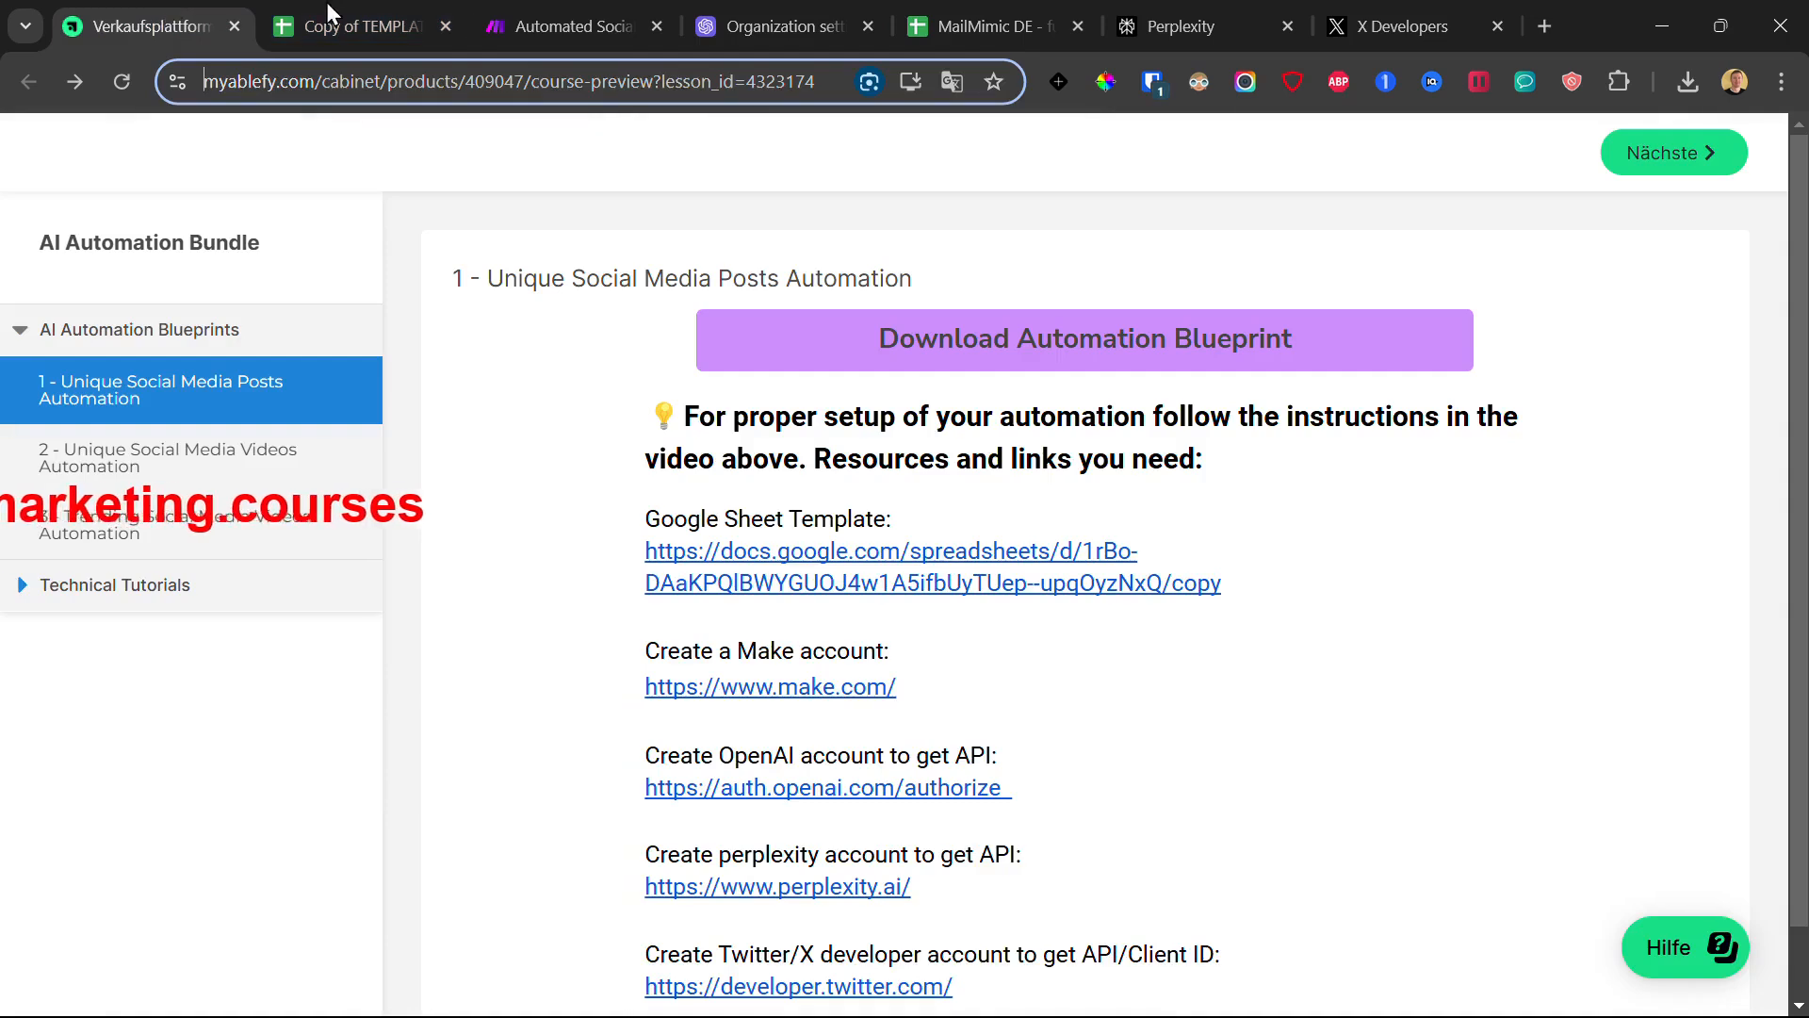
left_click(1280, 15)
left_click(1441, 15)
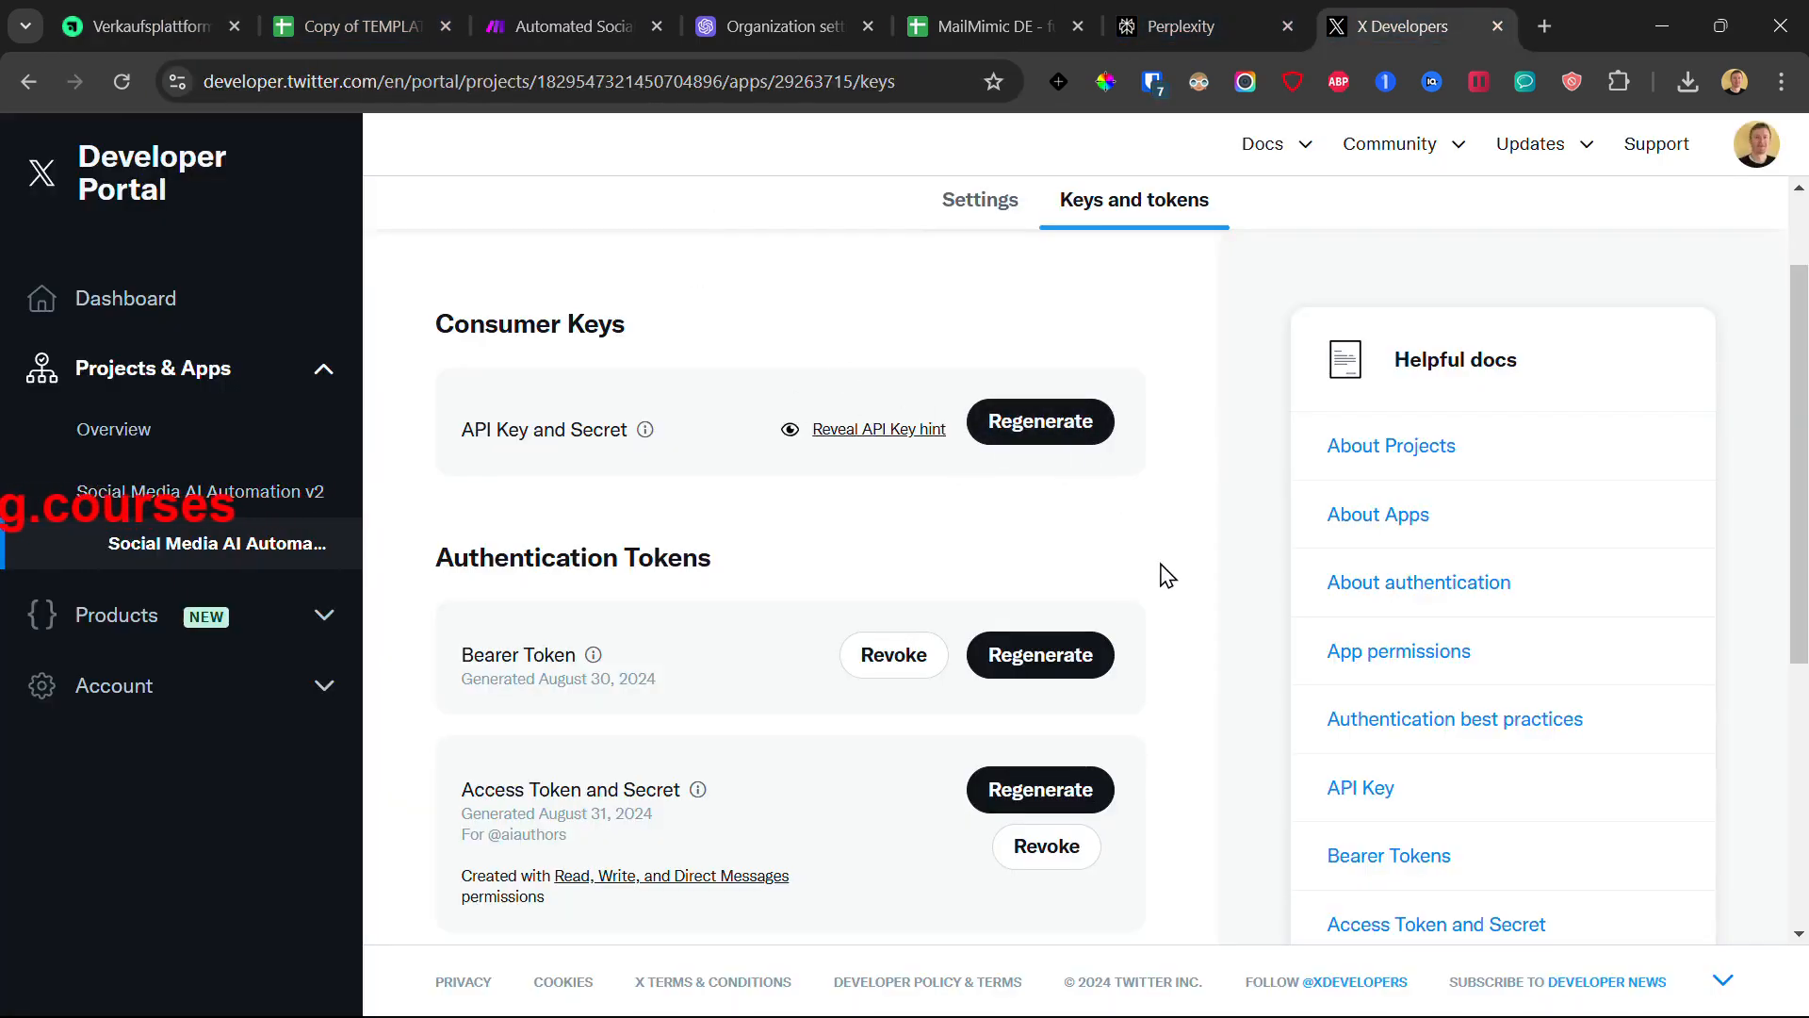
left_click(539, 12)
left_click(1029, 209)
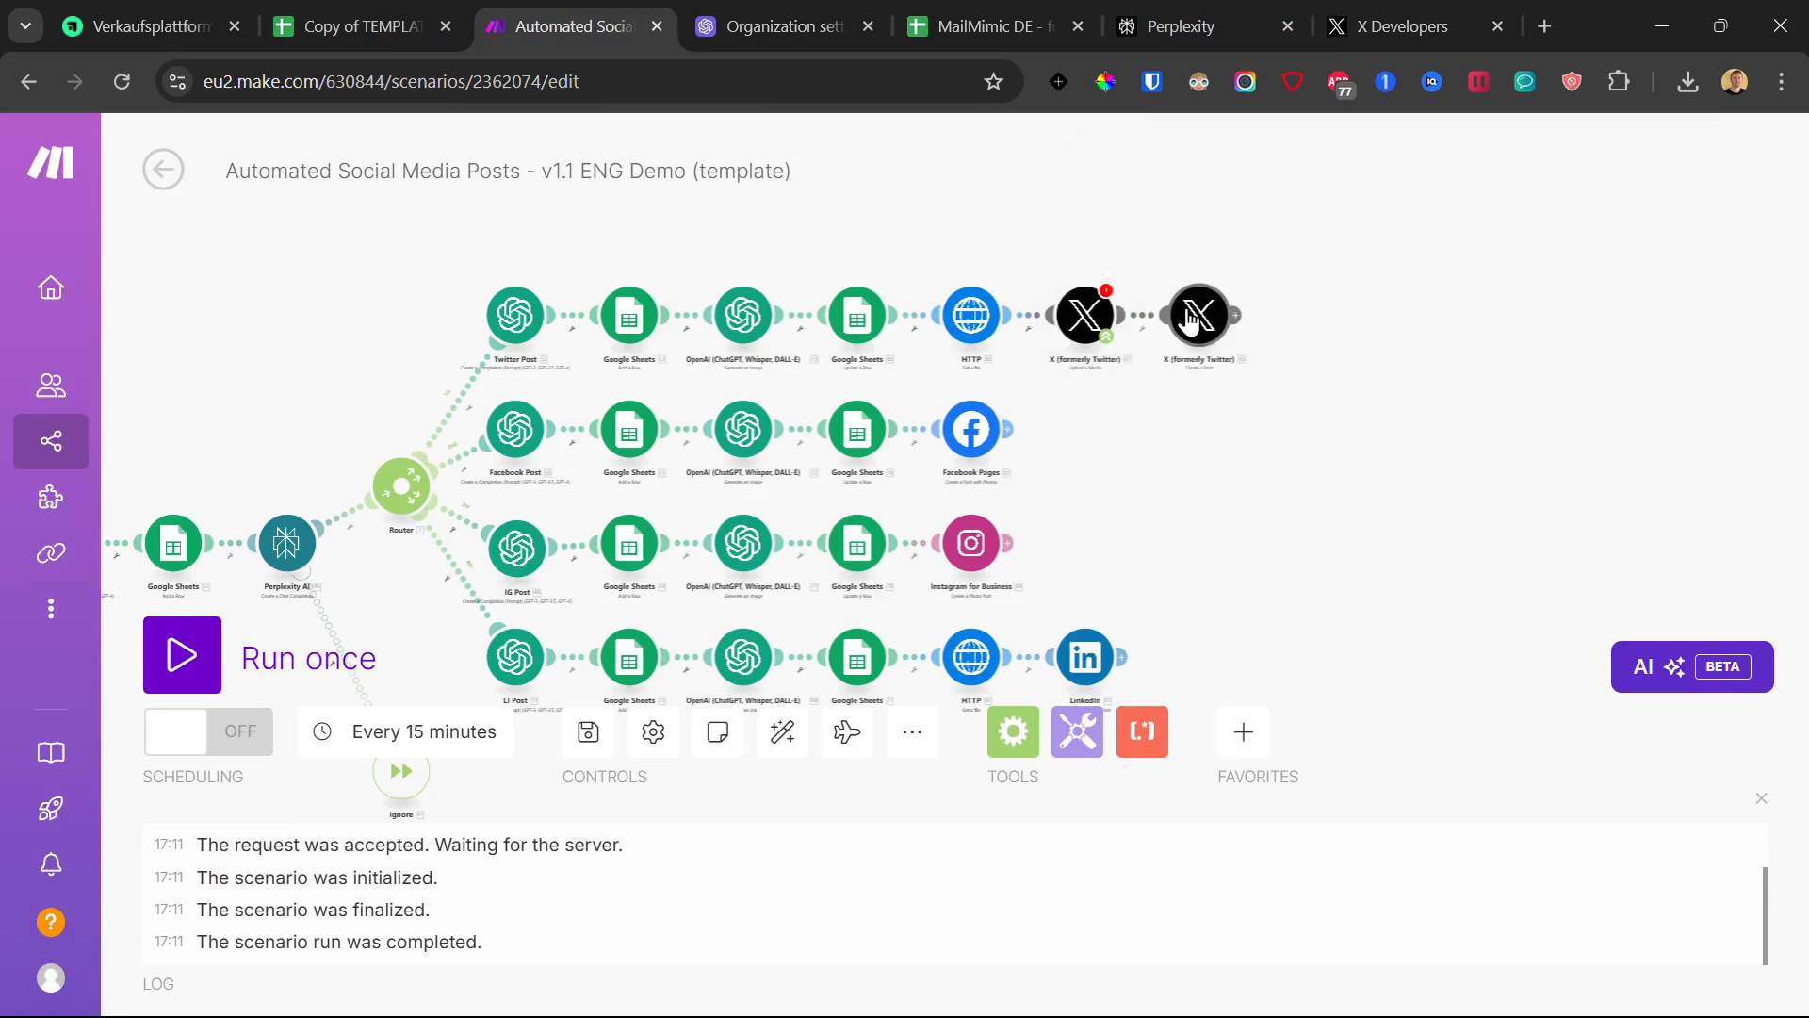
left_click(1191, 320)
- Start an X connection on the second X module and copy the OAuth 2.0 Client ID from the portal
left_click(1460, 319)
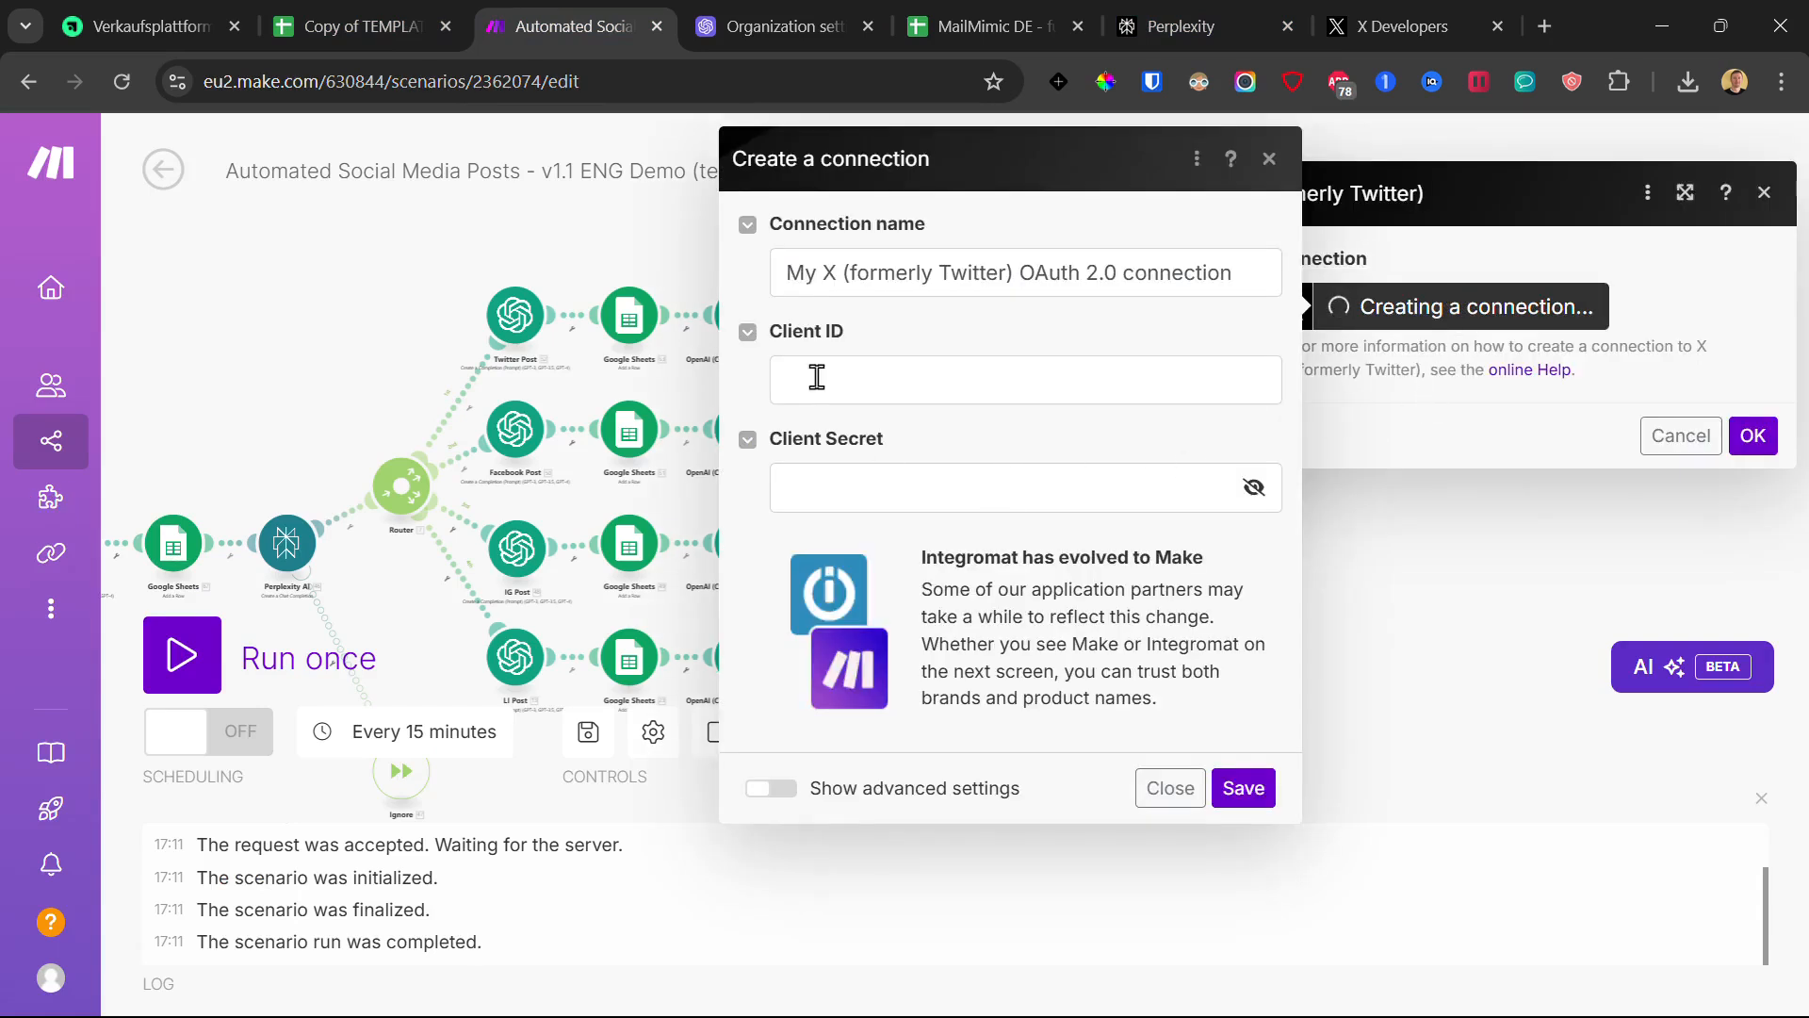
left_click(861, 476)
left_click(1405, 18)
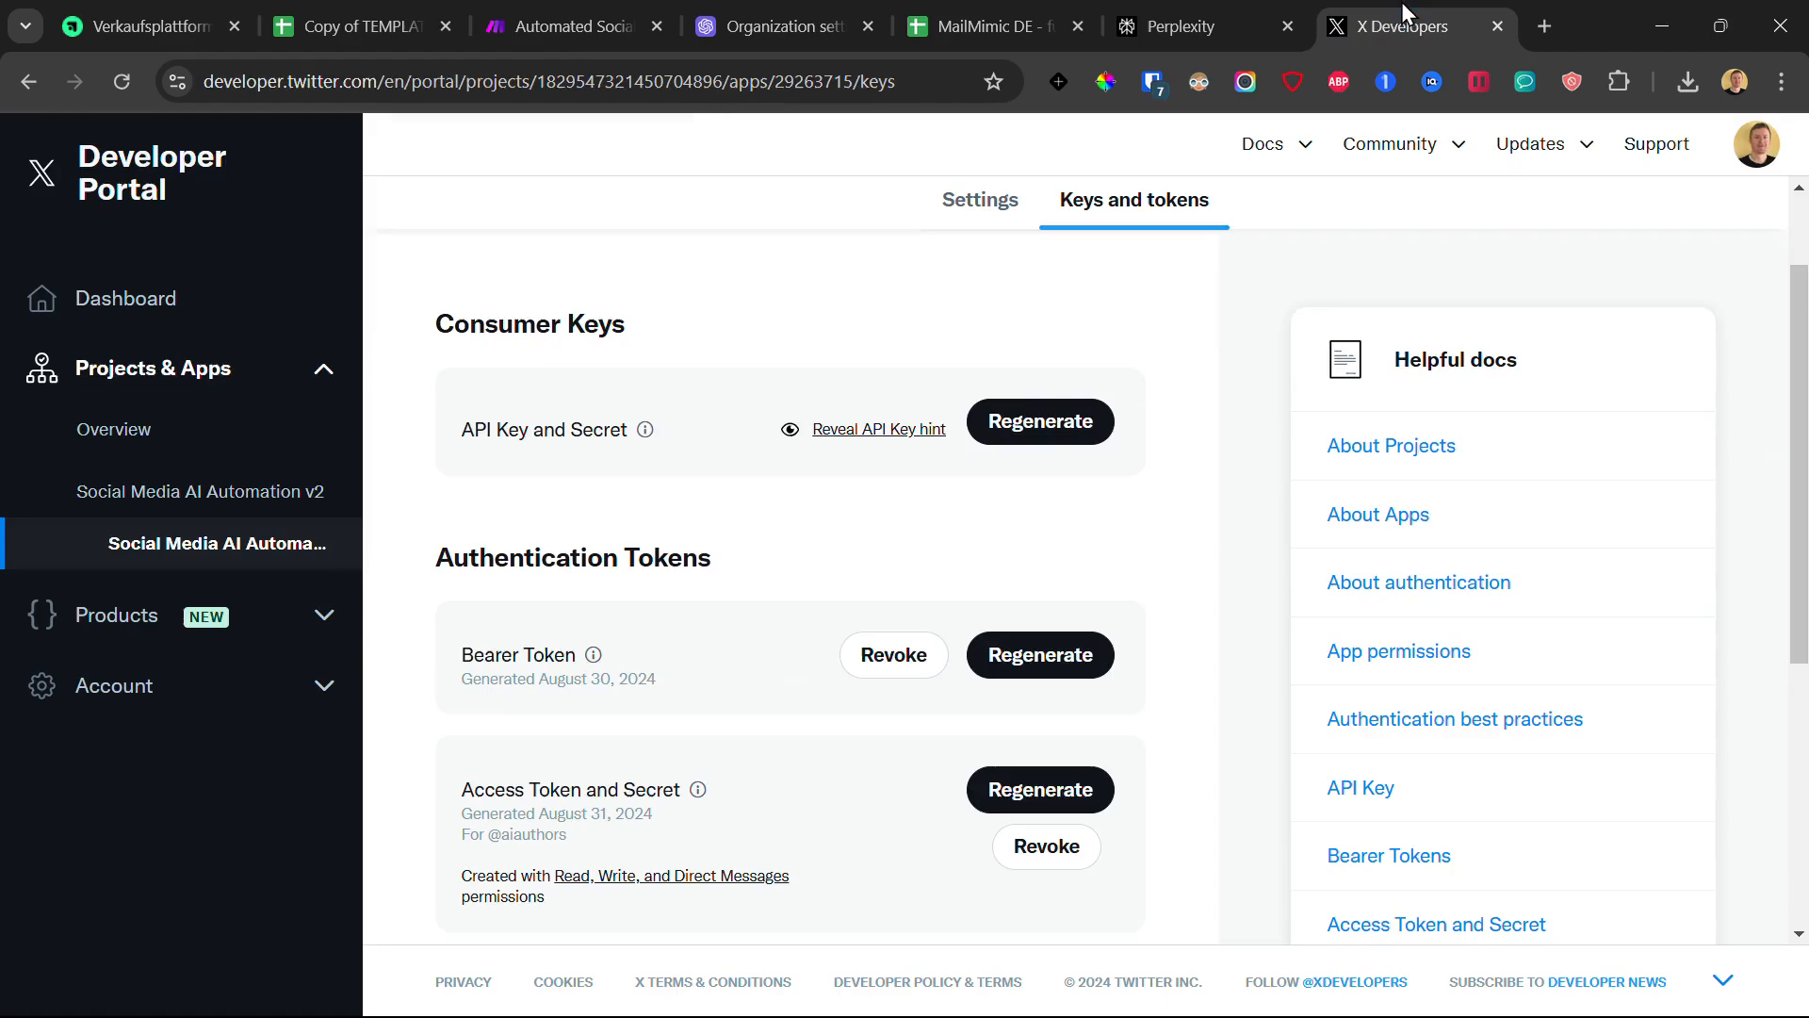
scroll(723, 433, "down", 5)
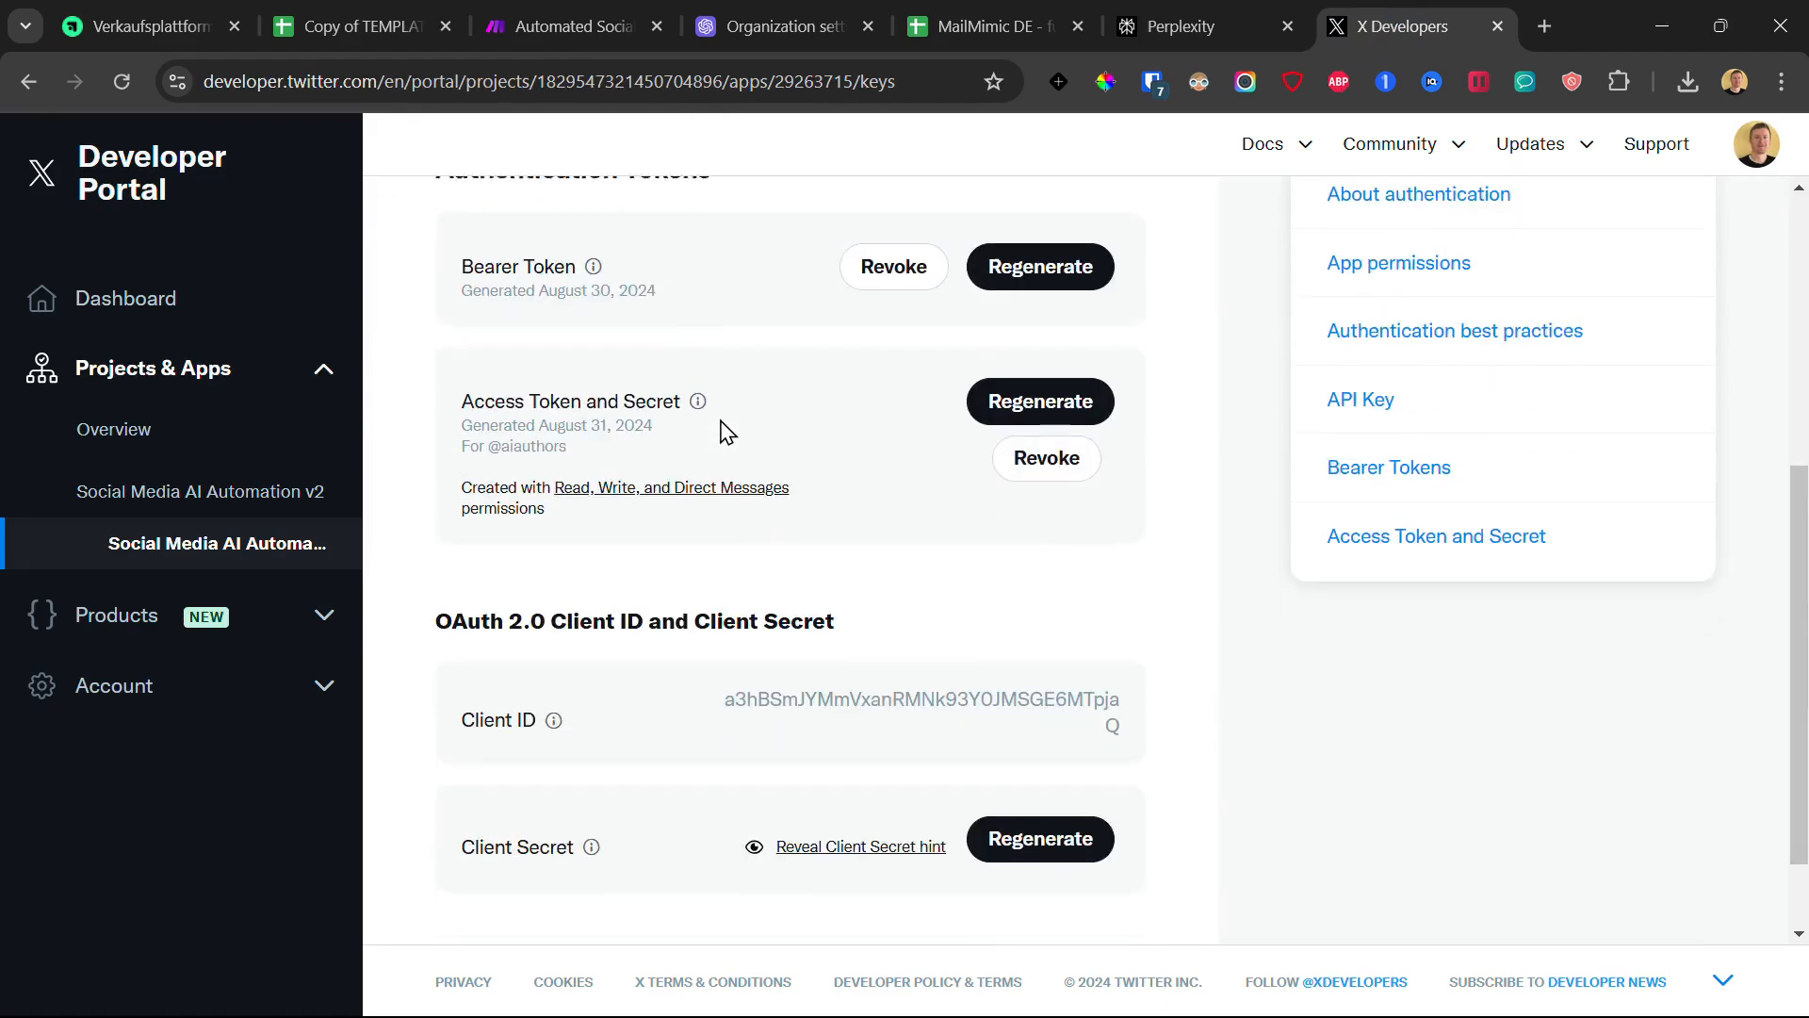
double_click(759, 587)
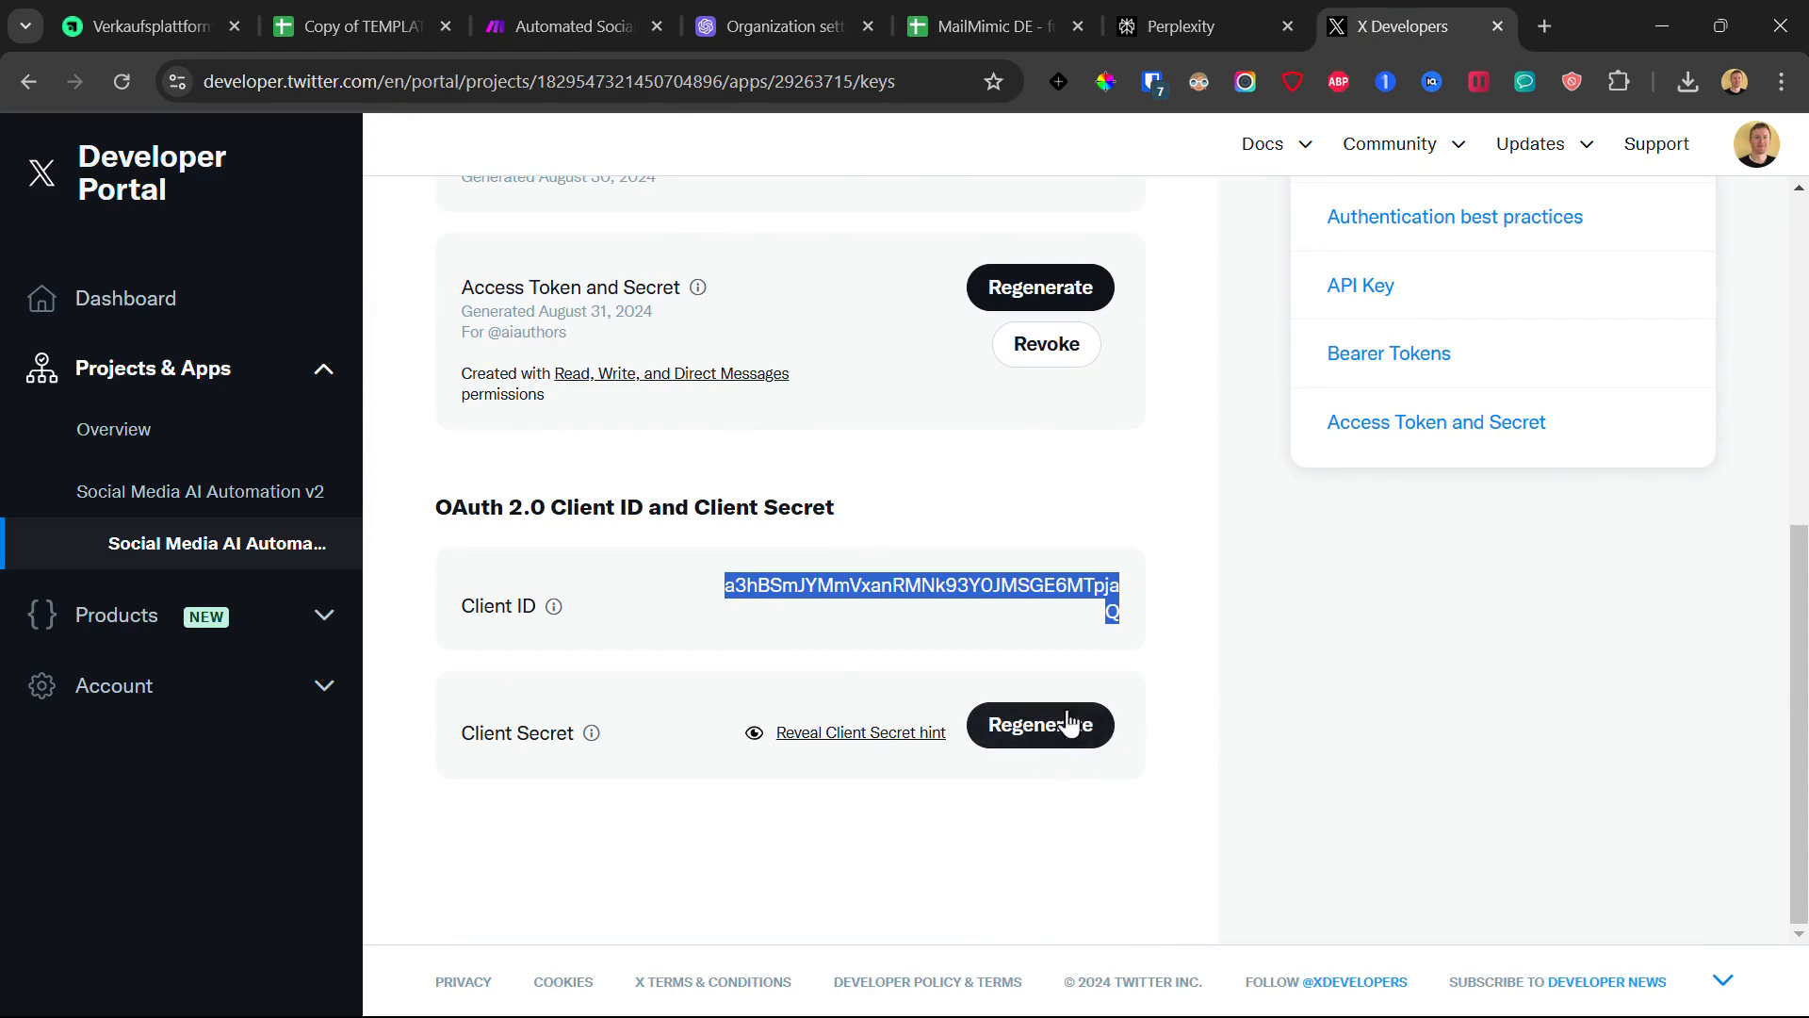
left_click(1051, 4)
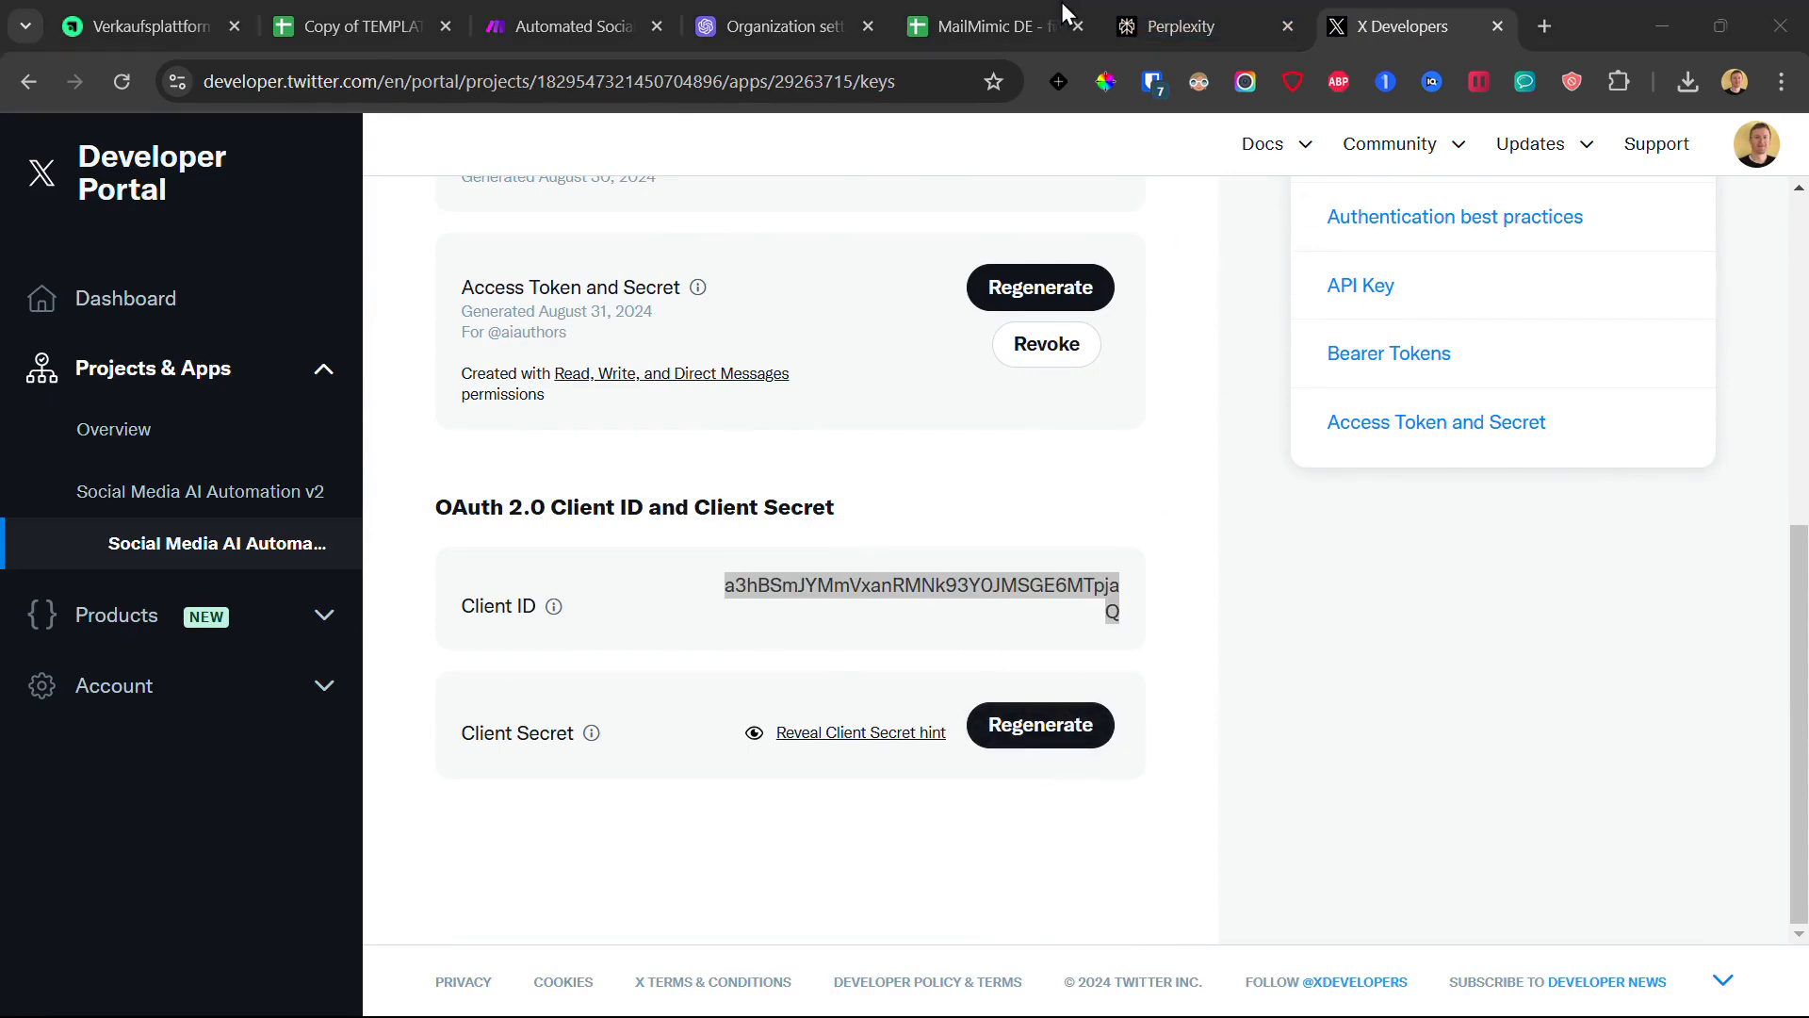
left_click(631, 4)
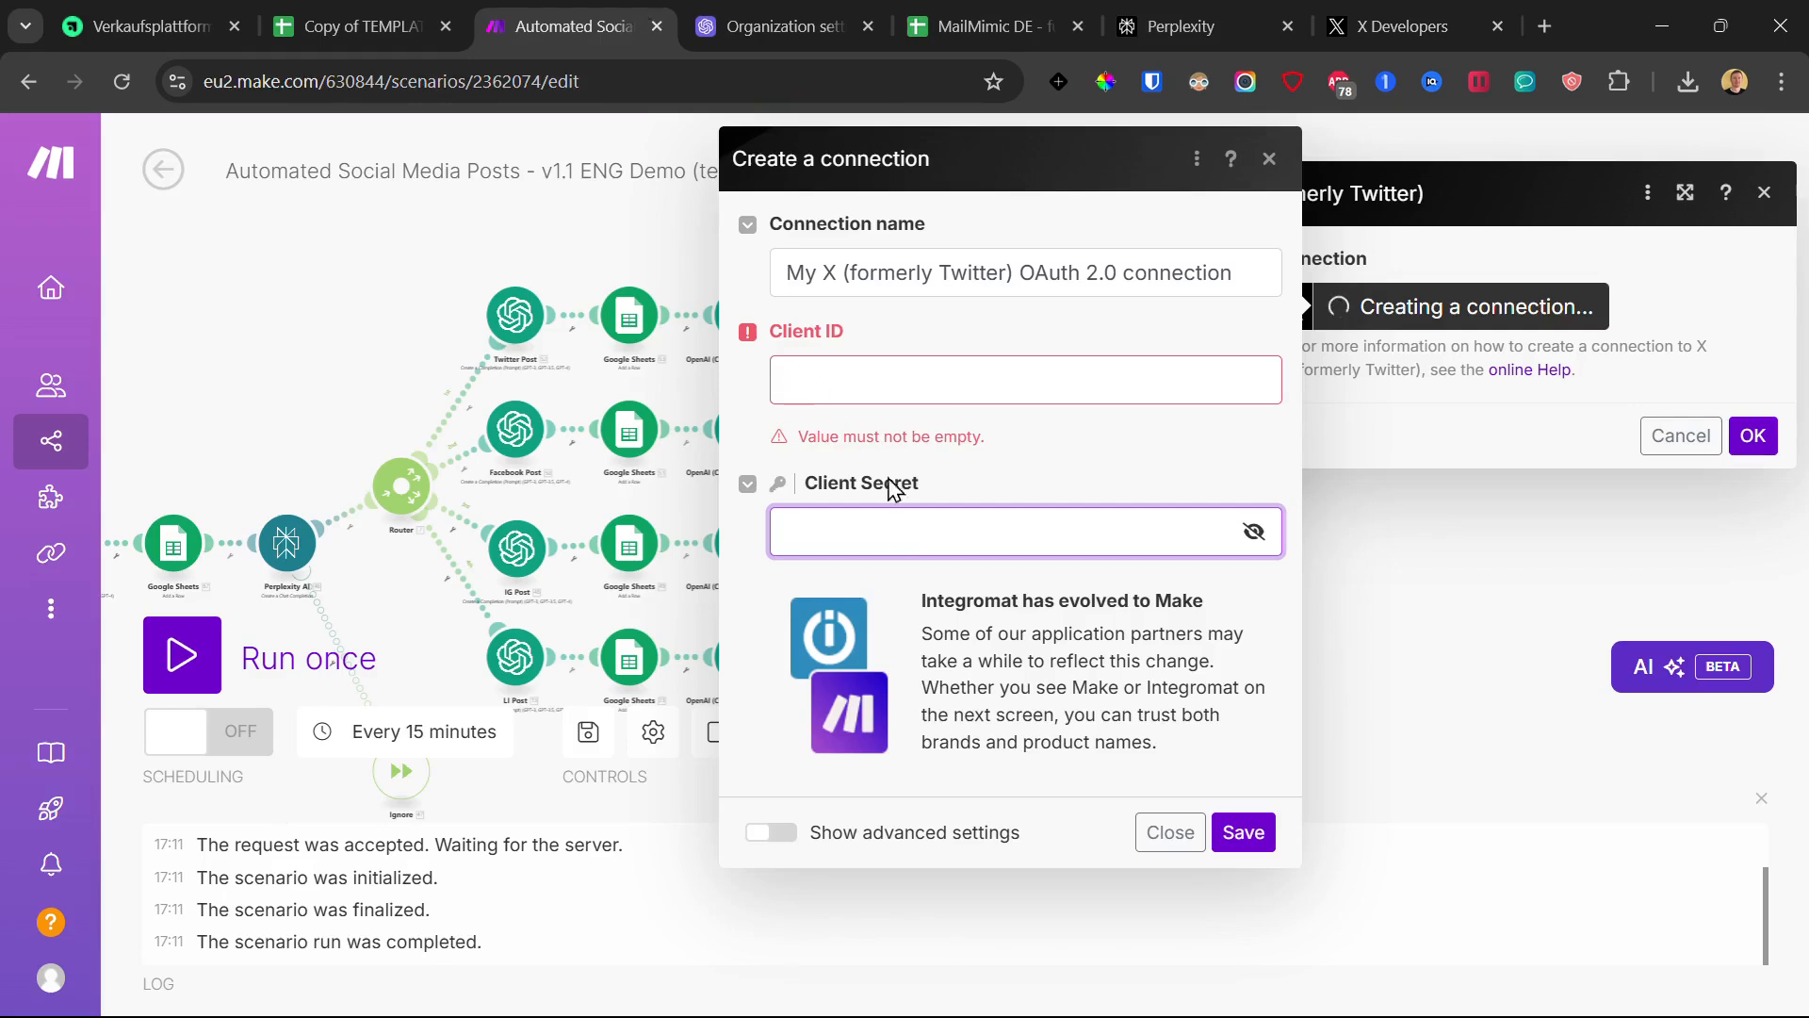
- Leave the Client ID and Client Secret empty, closing the connection form and module without saving
left_click(803, 392)
left_click(839, 492)
left_click(1269, 160)
left_click(1765, 194)
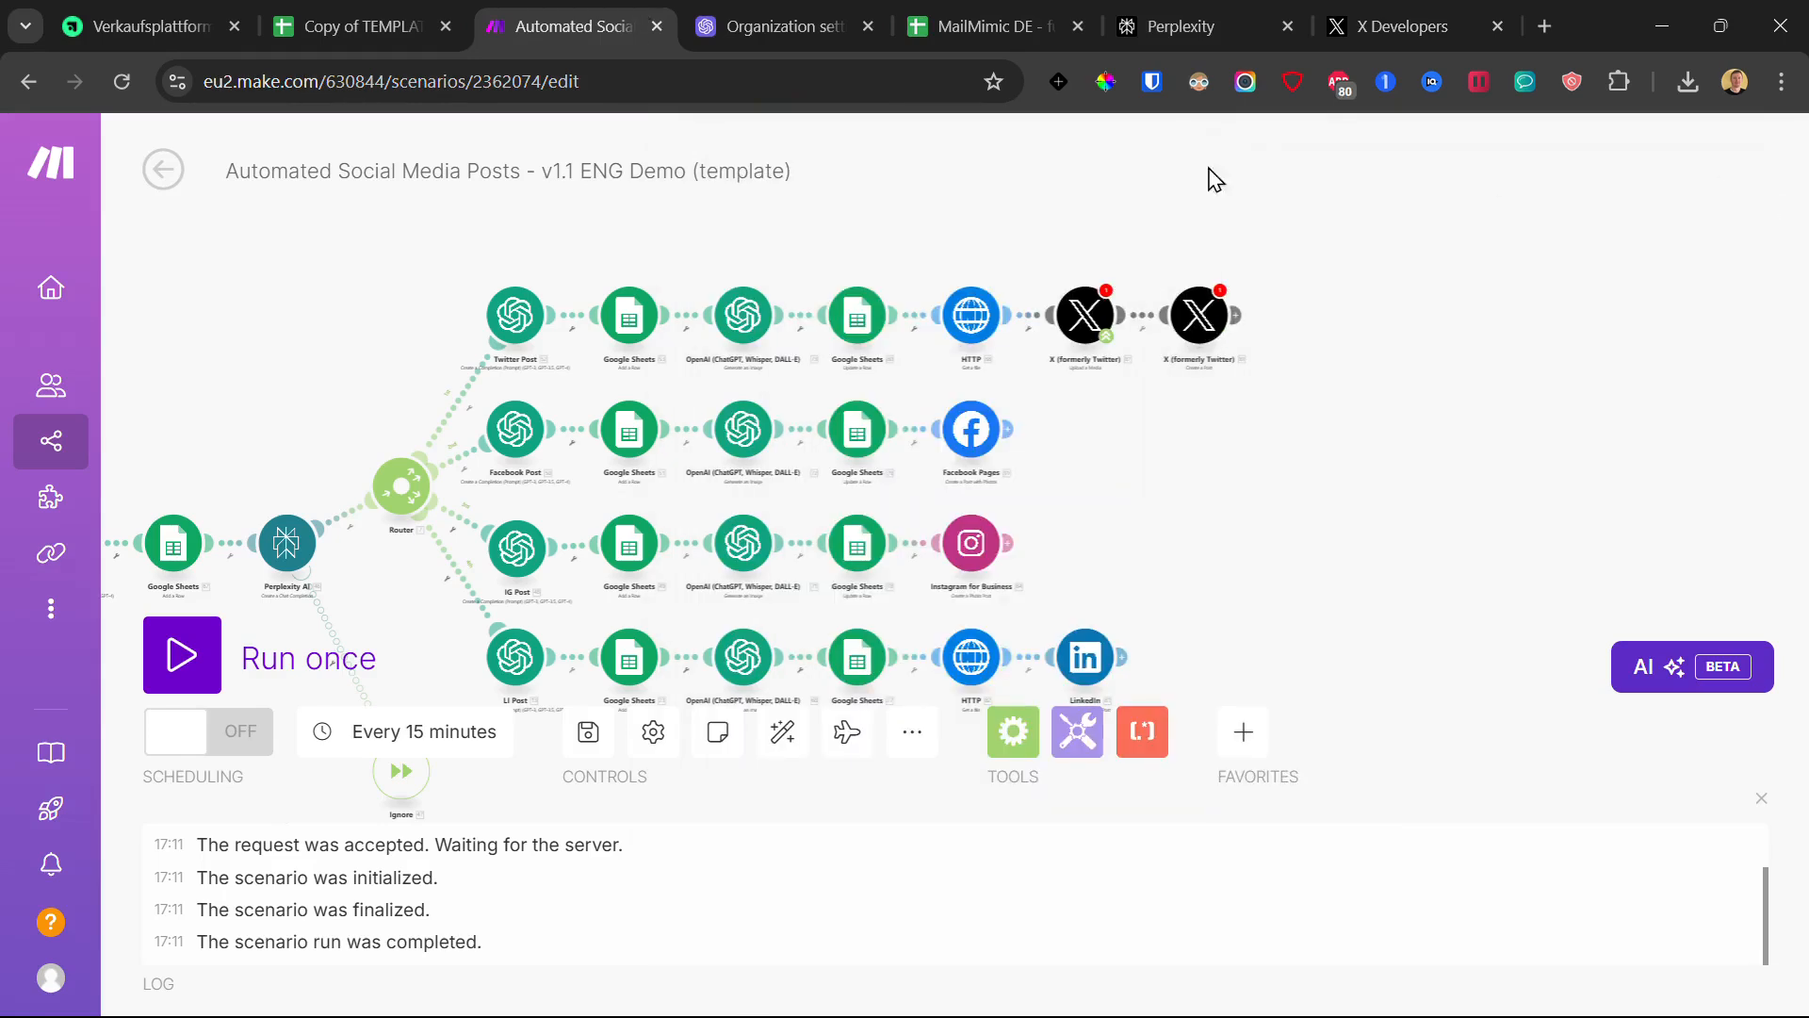
- Create and save a Facebook Pages connection, then close the authorization window without authorizing
left_click(971, 429)
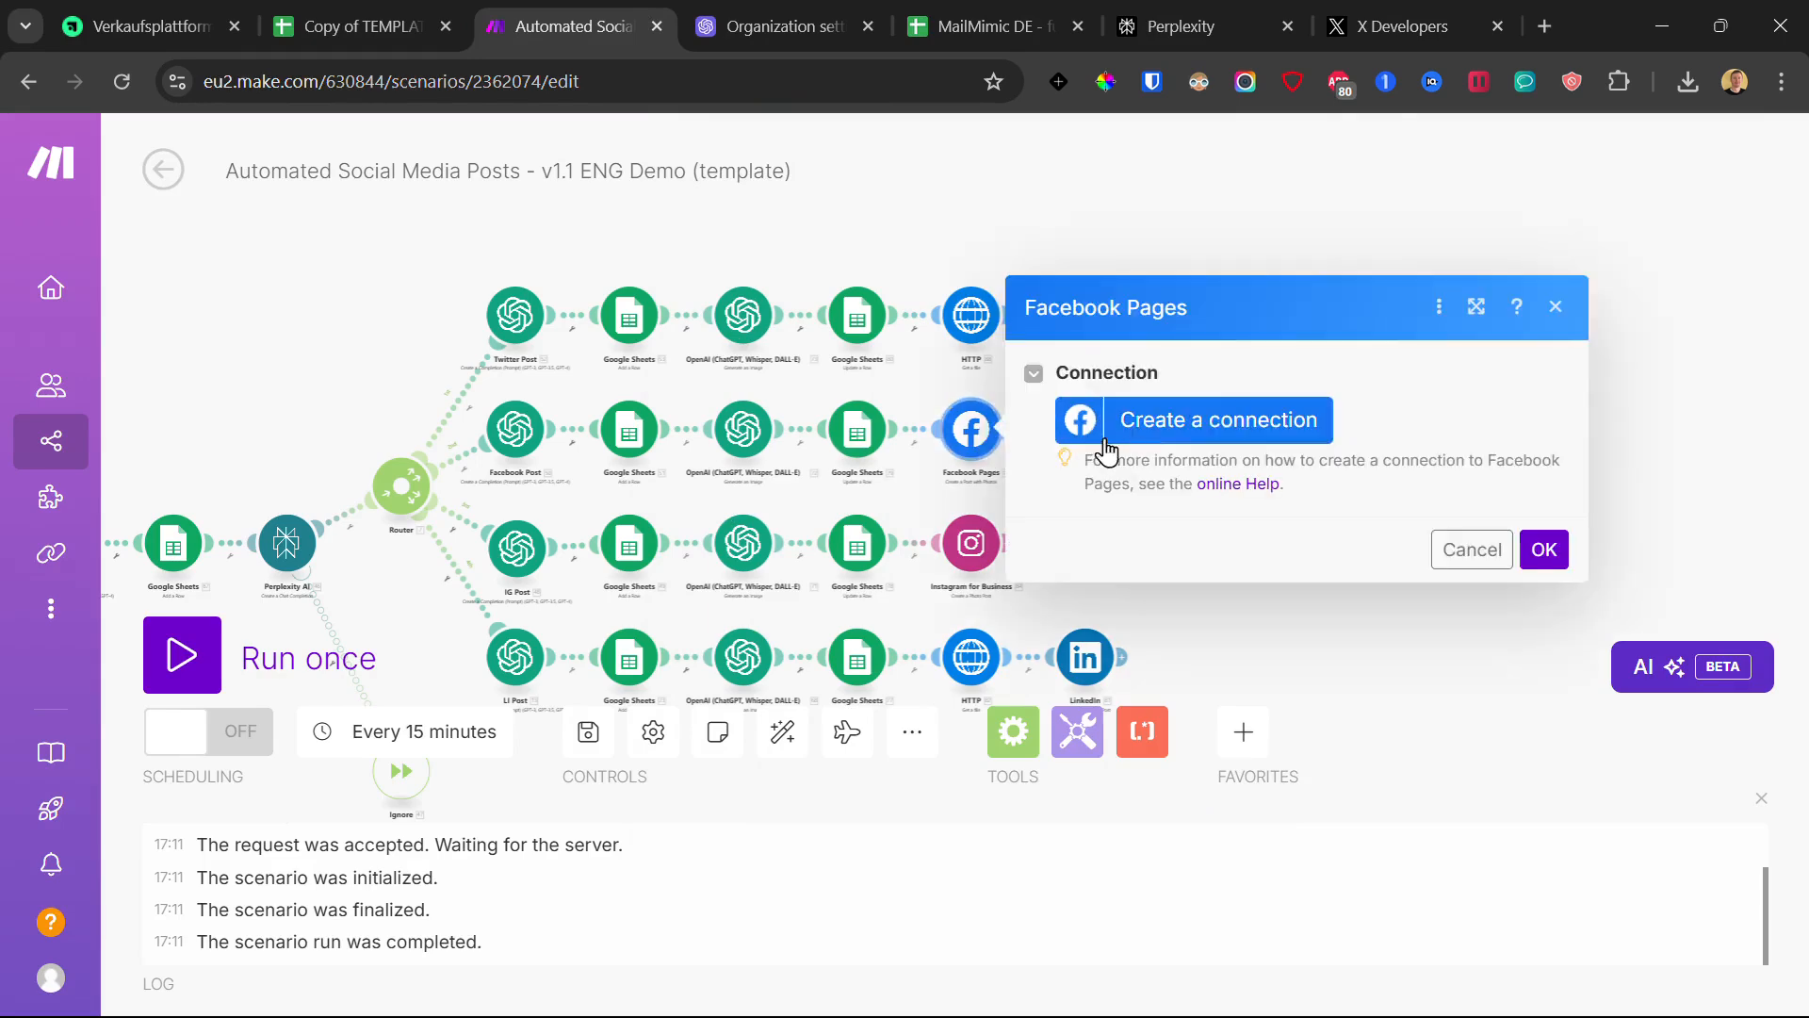
left_click(1245, 432)
left_click(917, 332)
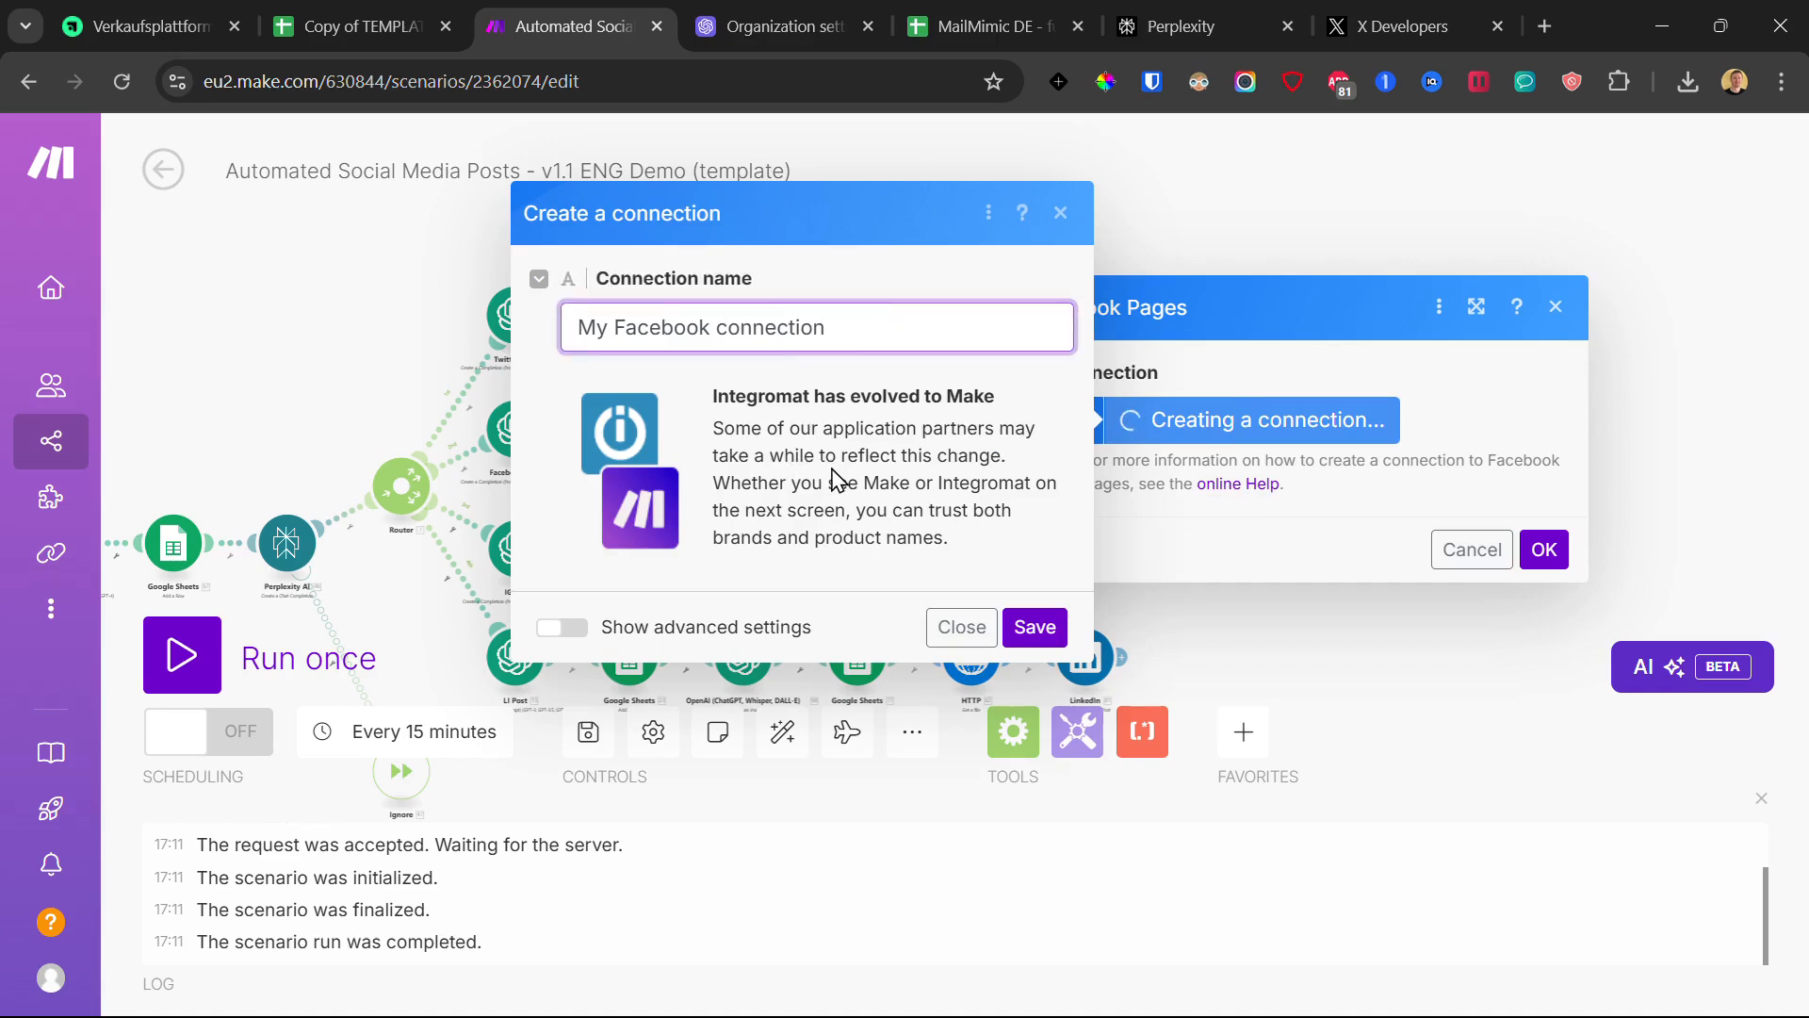
left_click(1033, 629)
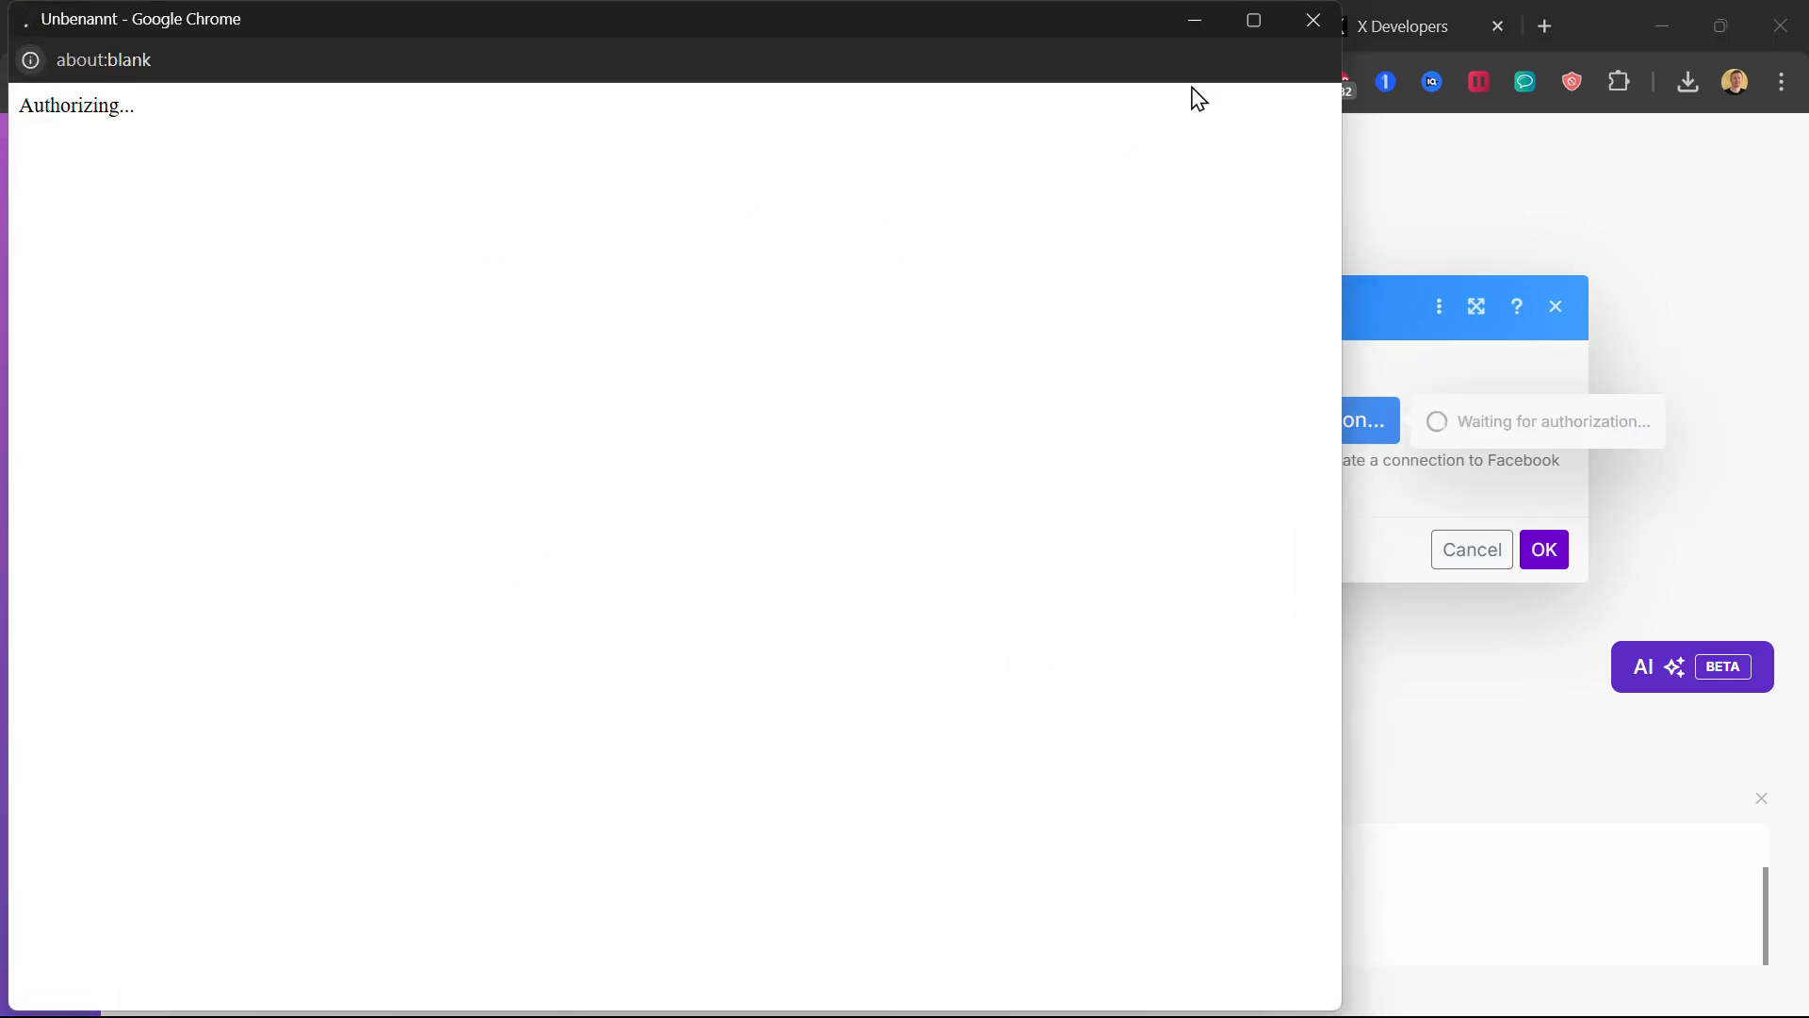
left_click(1314, 20)
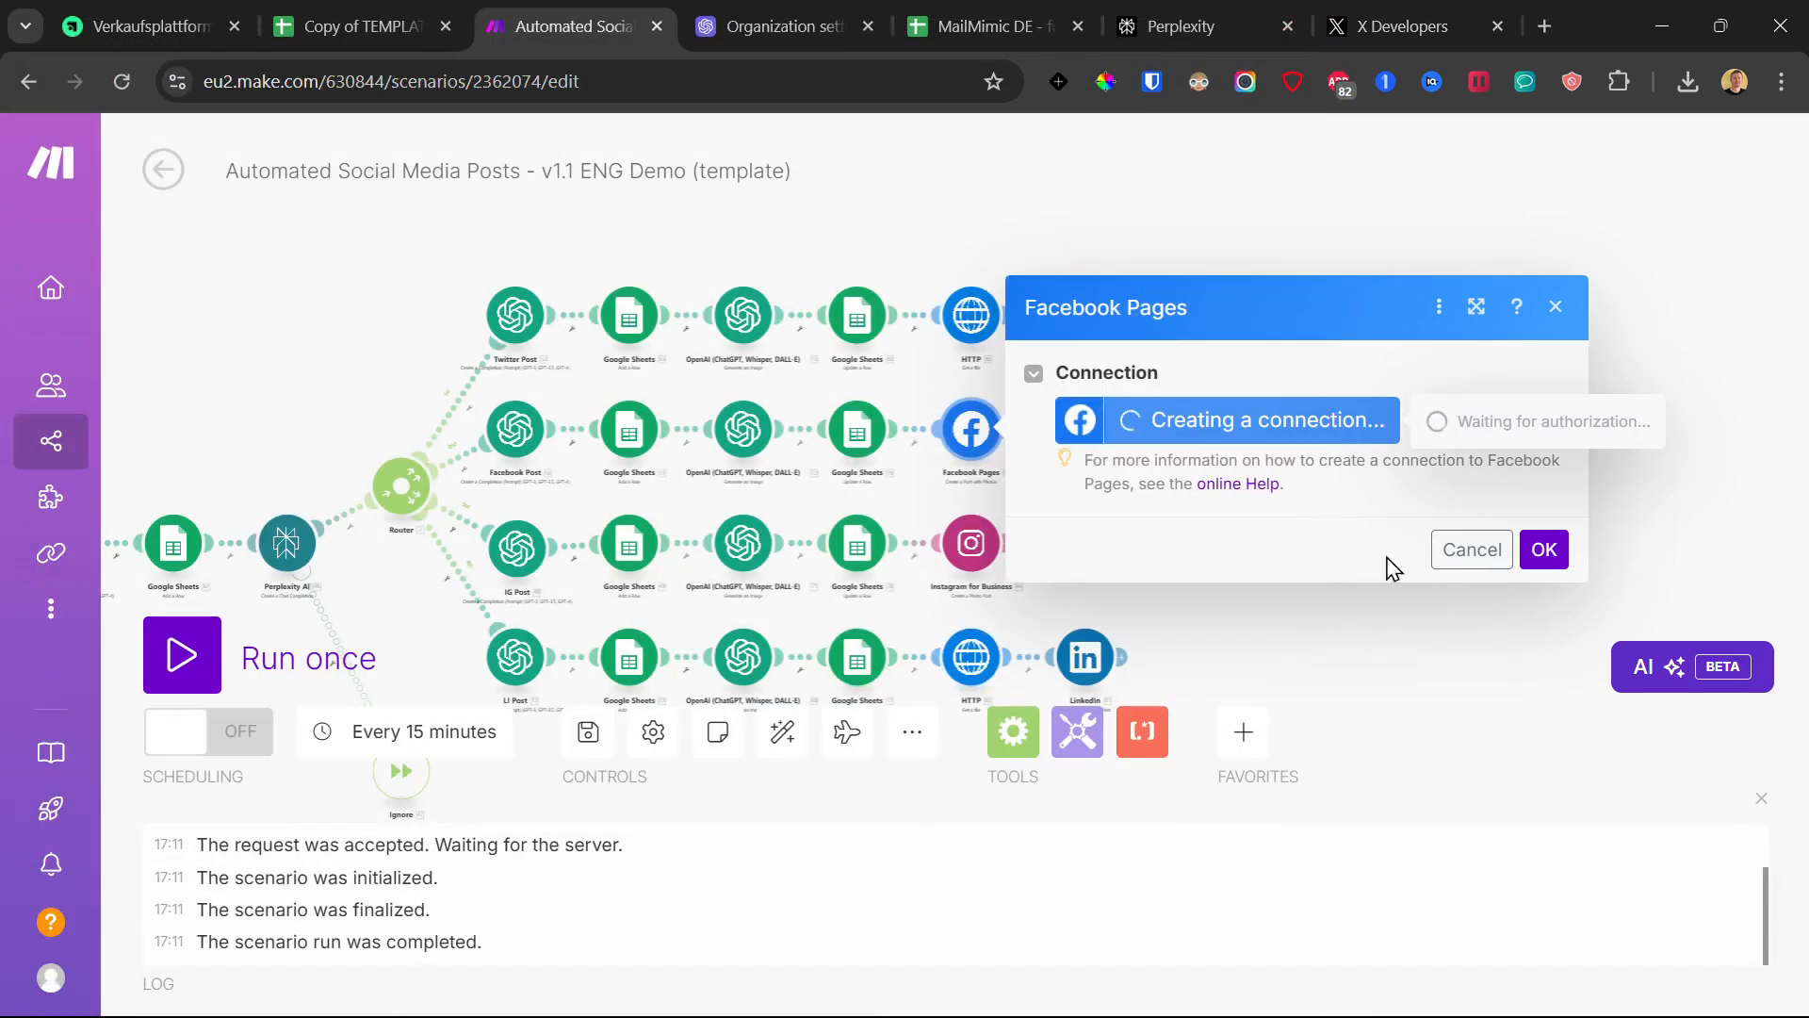
- Close the Facebook Pages settings unconnected and bring up the Instagram for Business module
left_click(1345, 619)
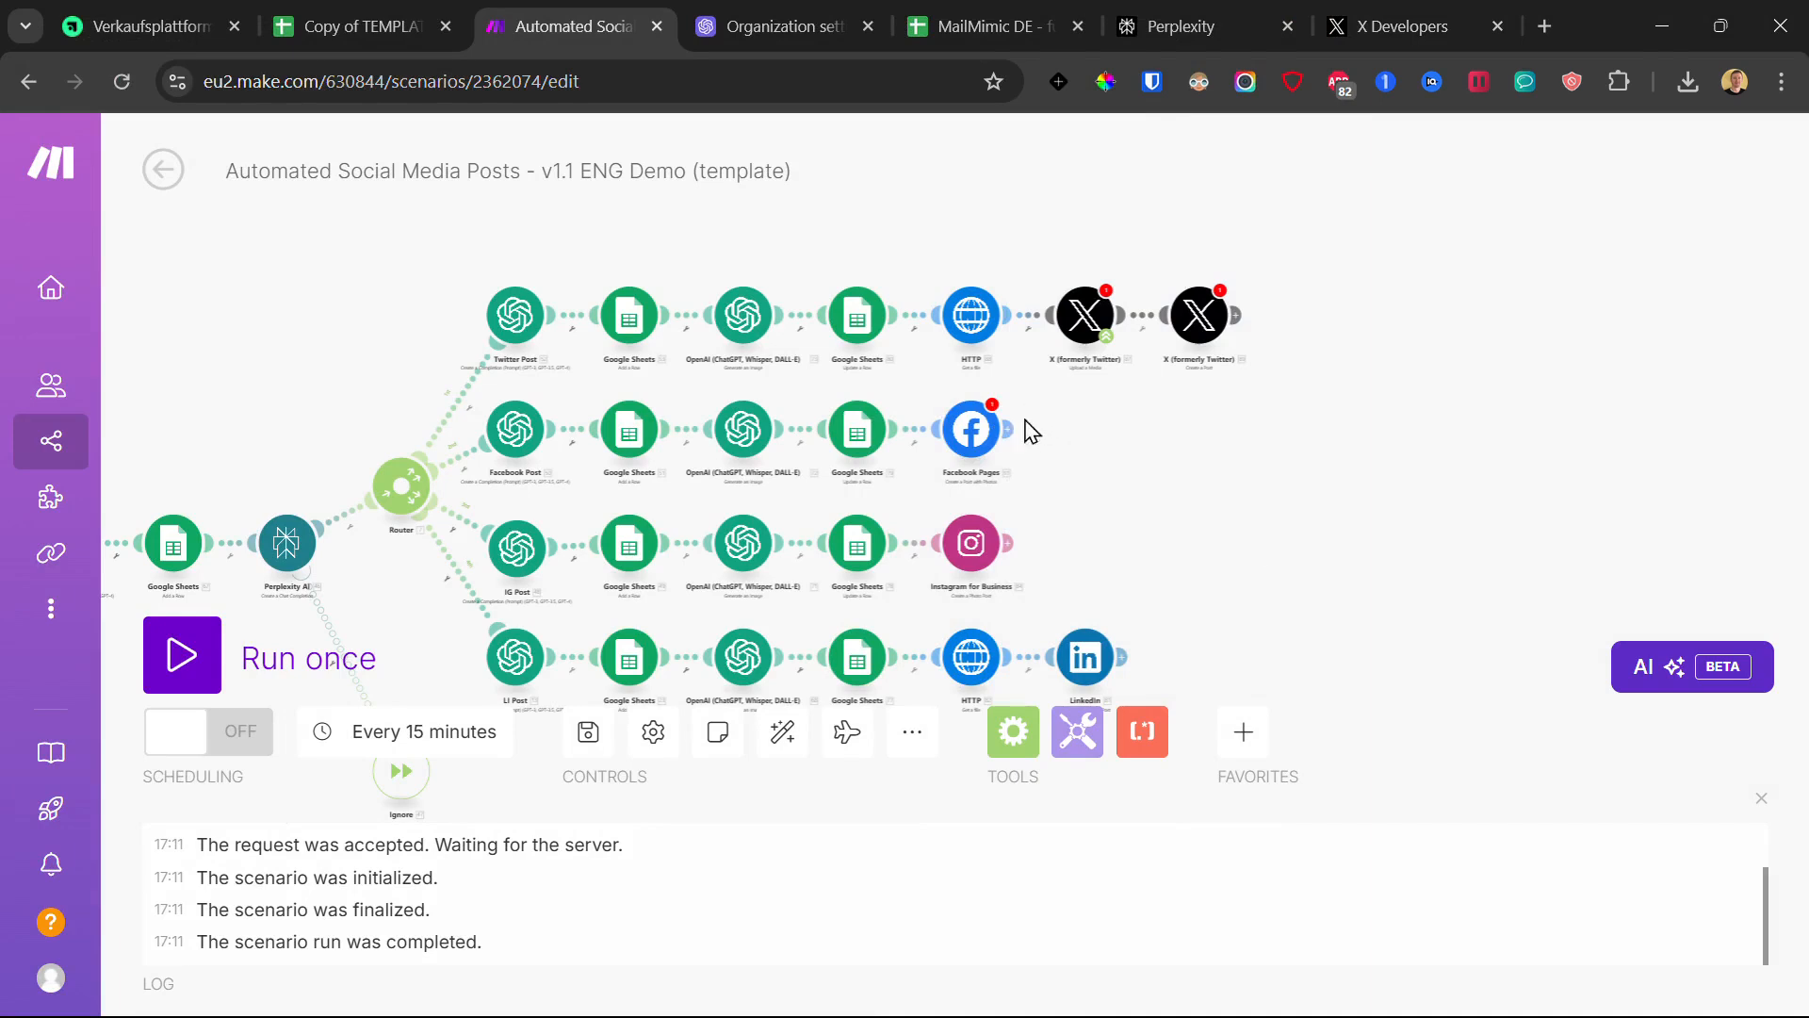
left_click(984, 431)
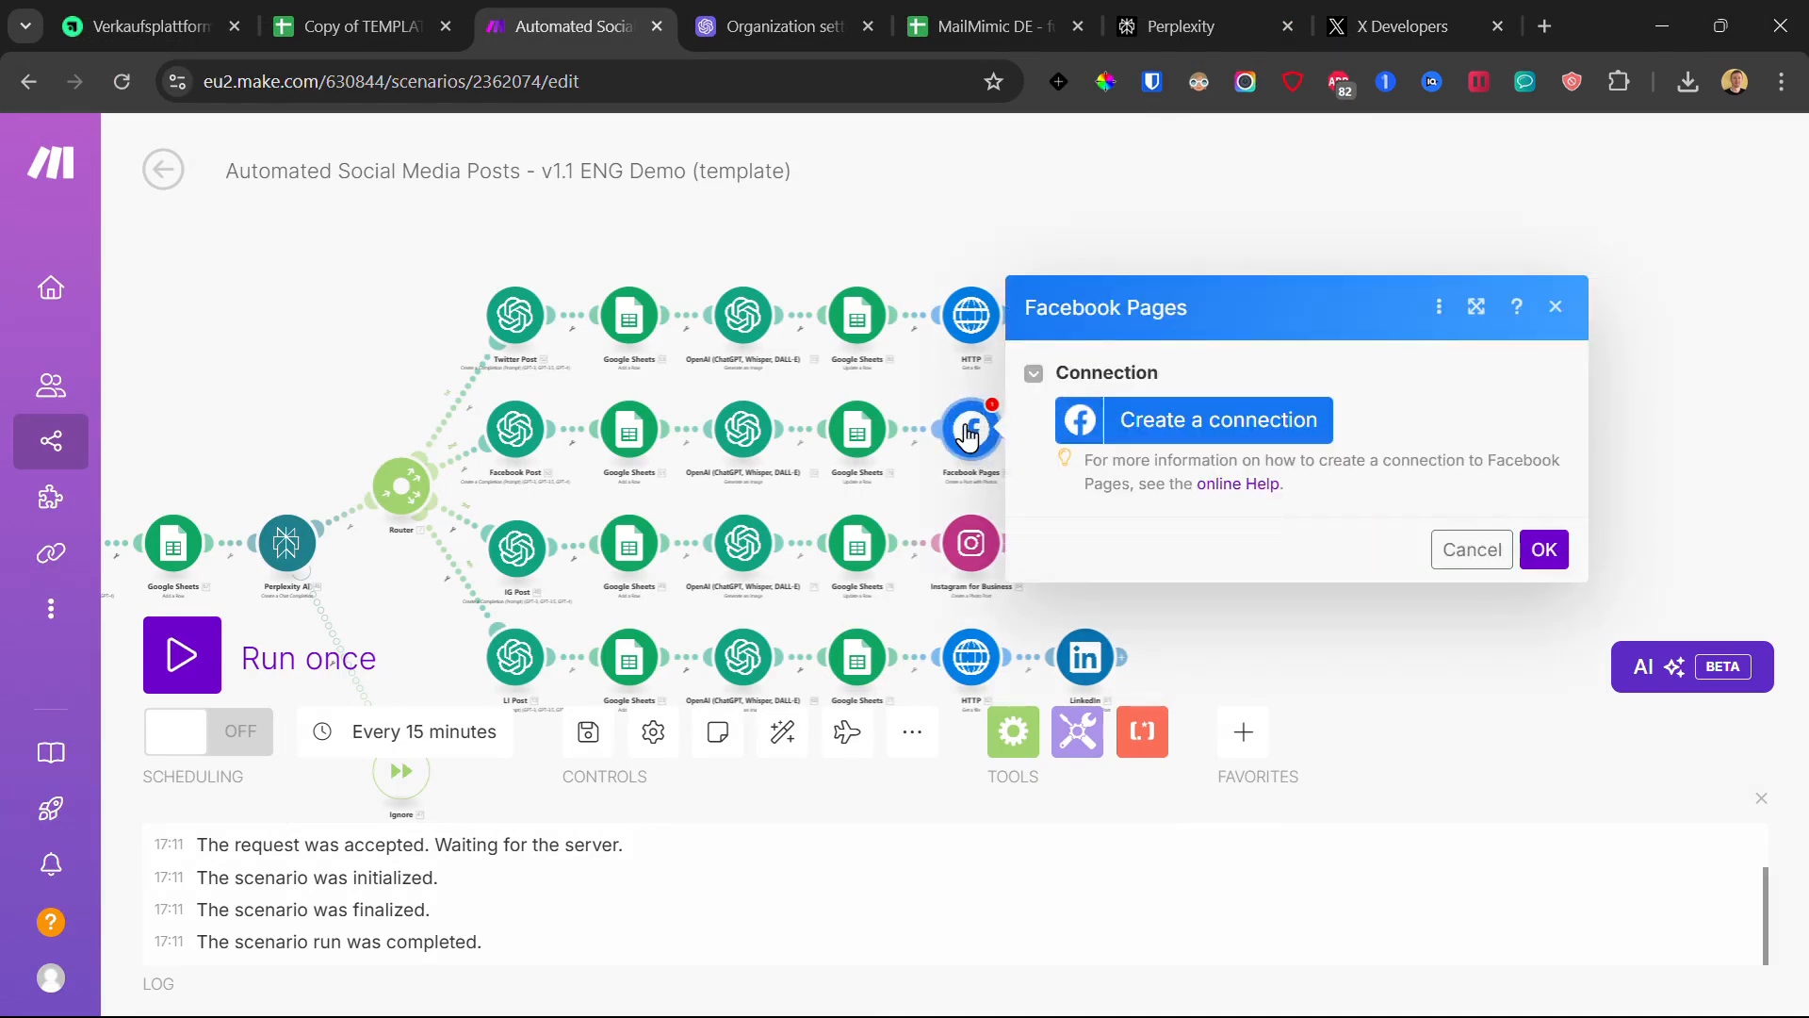
left_click(936, 405)
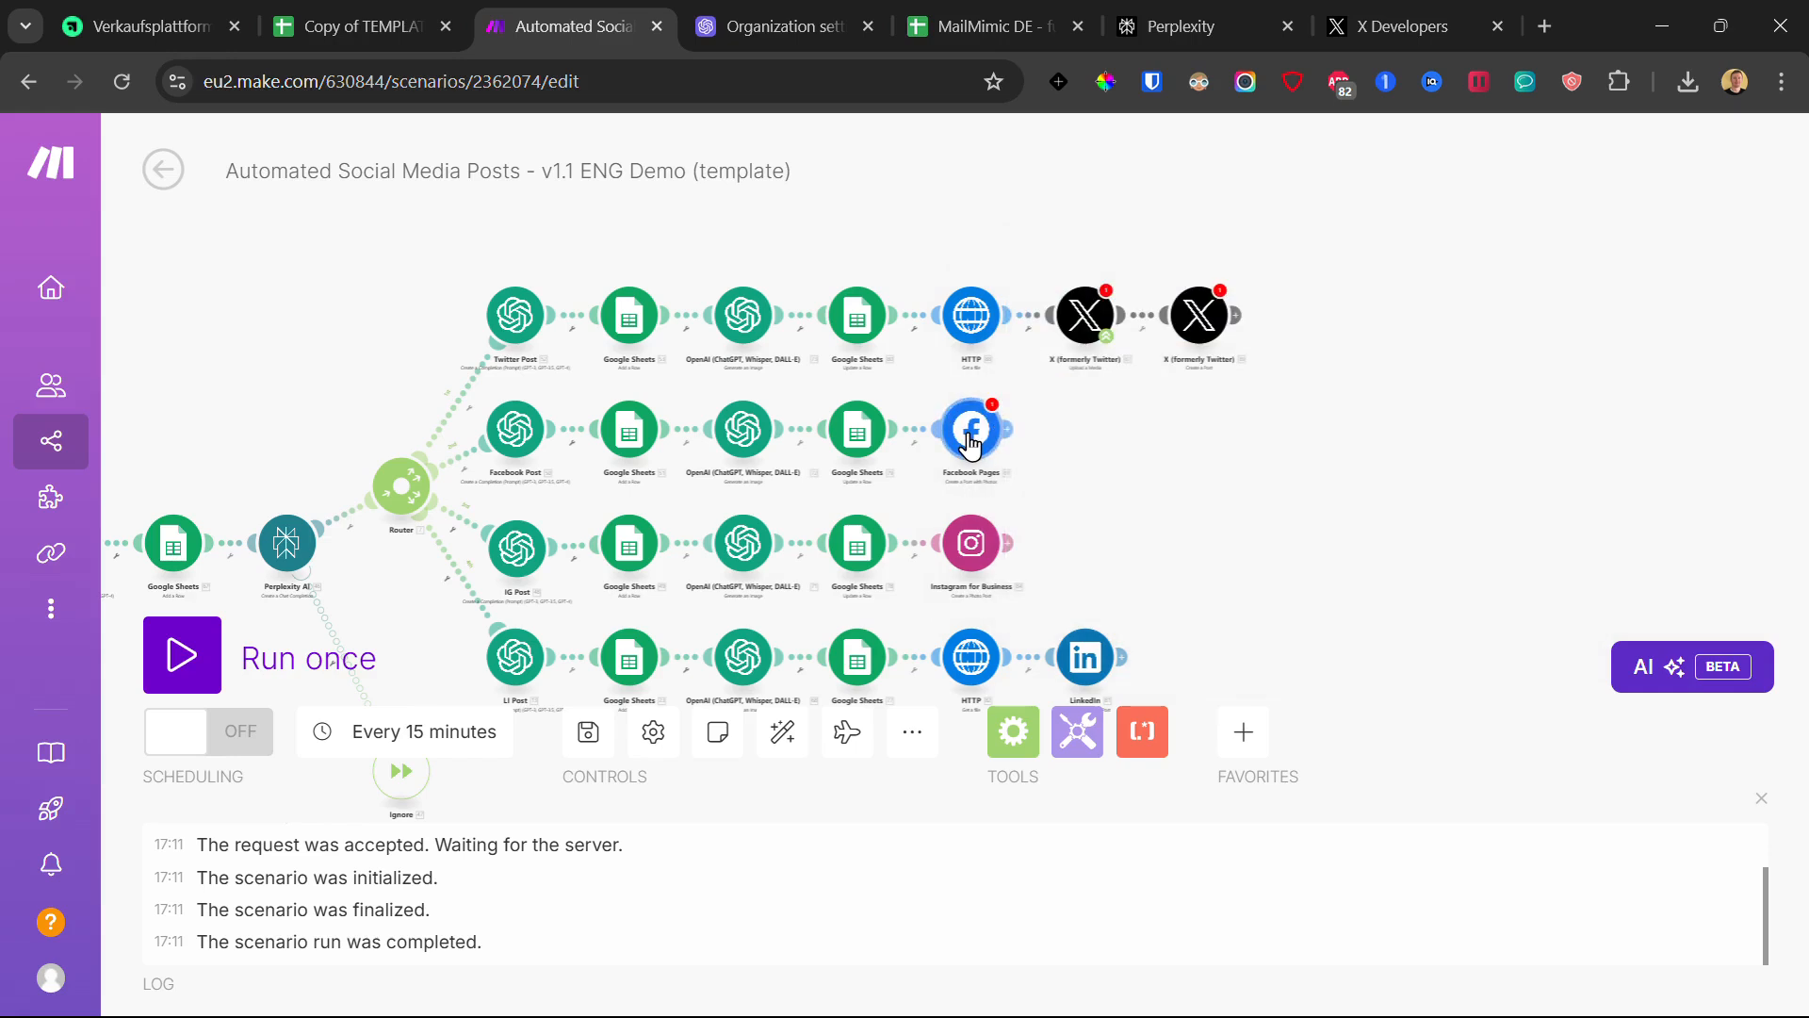
left_click(970, 438)
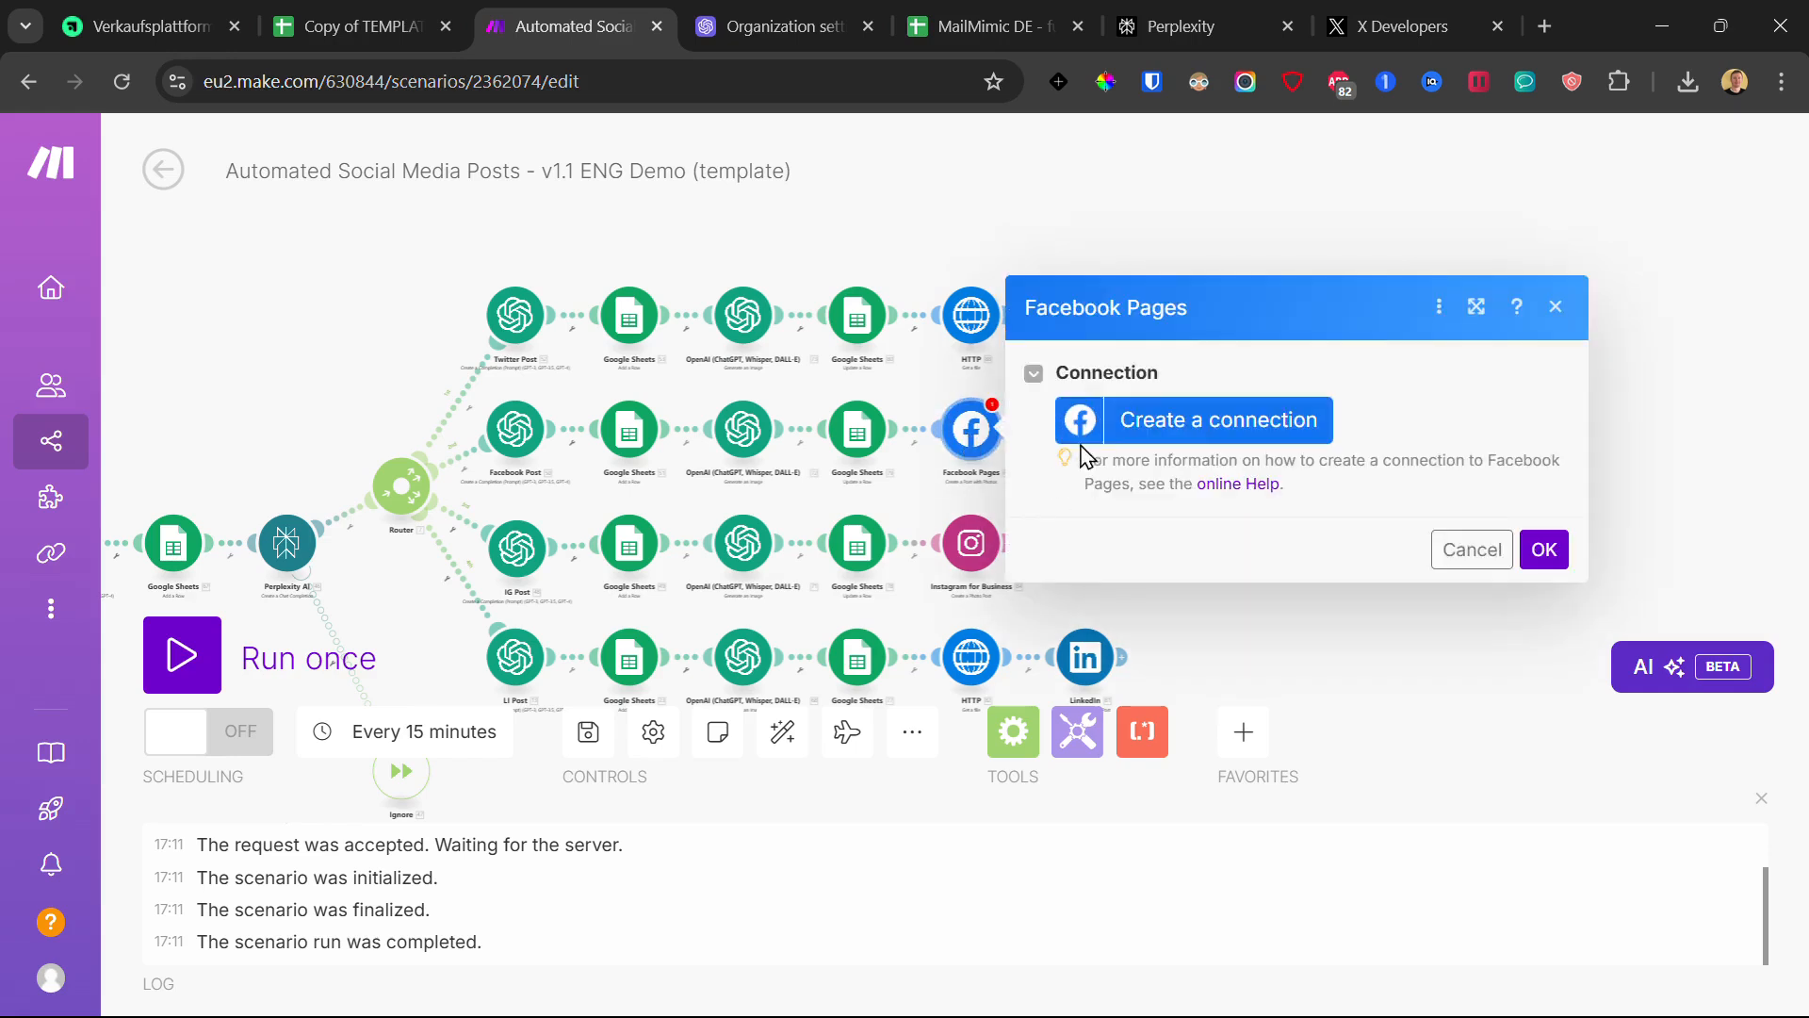
left_click(1398, 668)
left_click(970, 545)
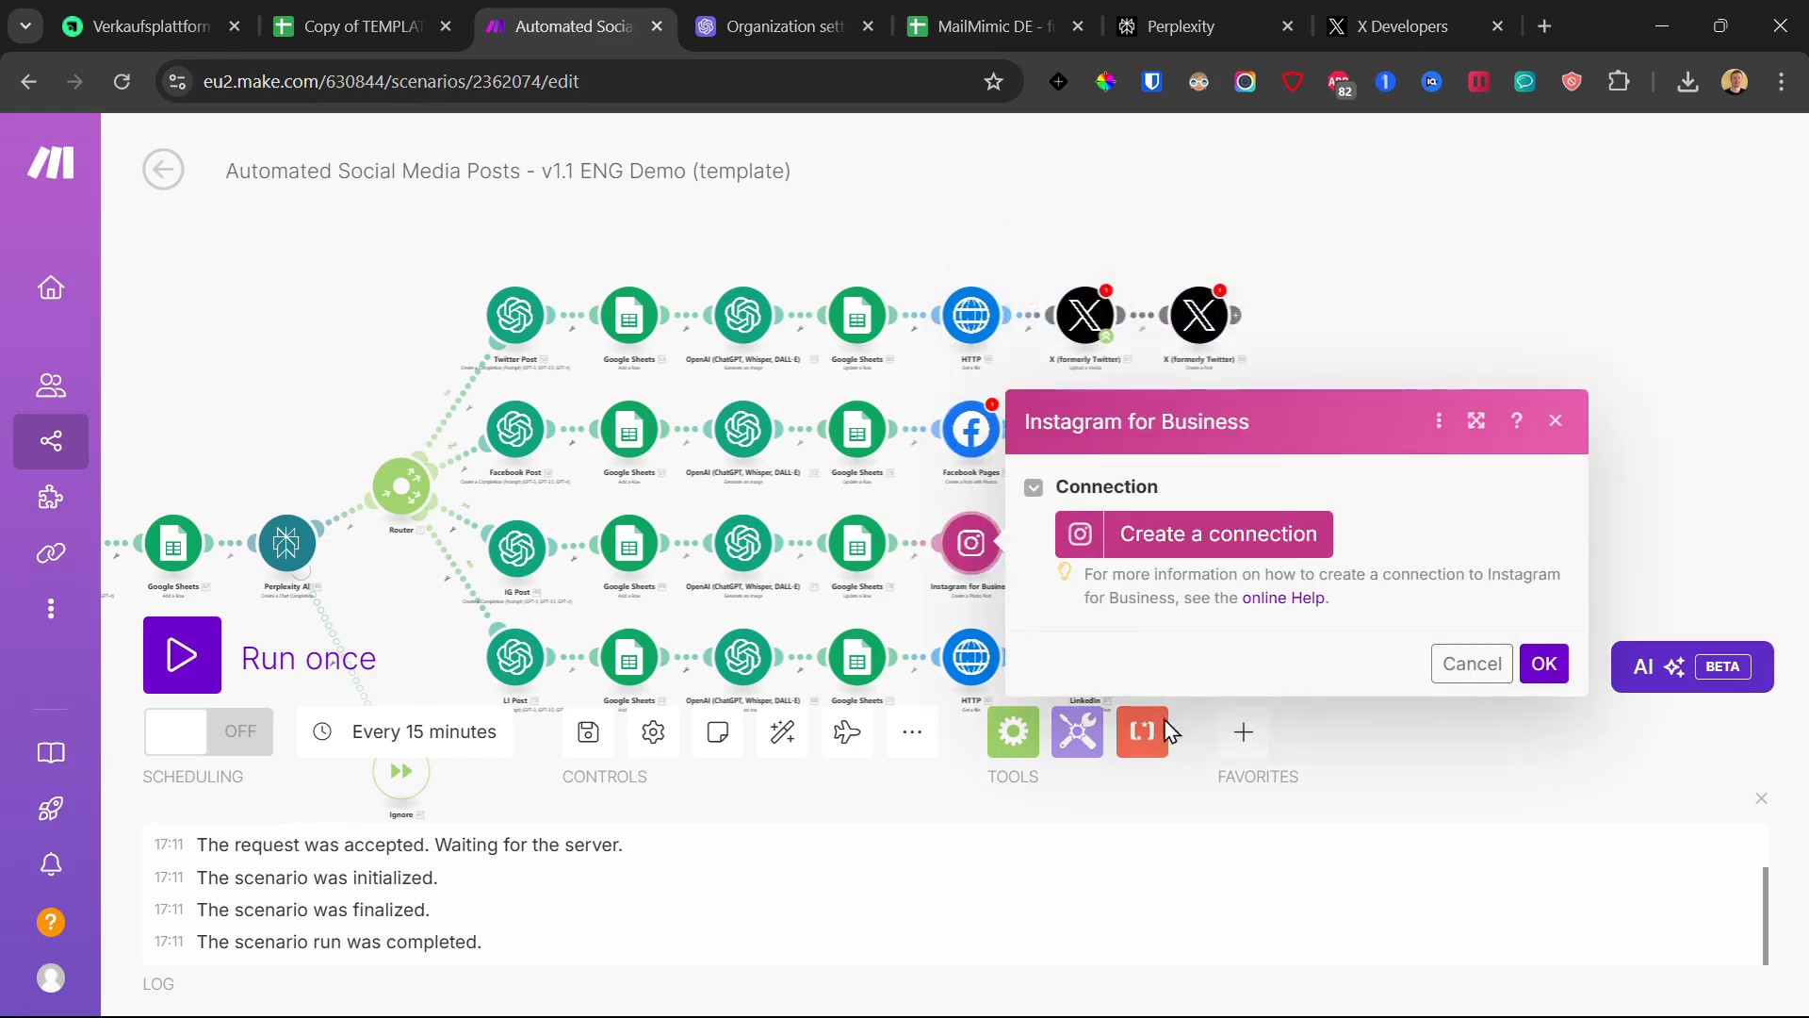
- Create and save an Instagram connection, then close the Facebook consent window without authorizing
left_click(1247, 534)
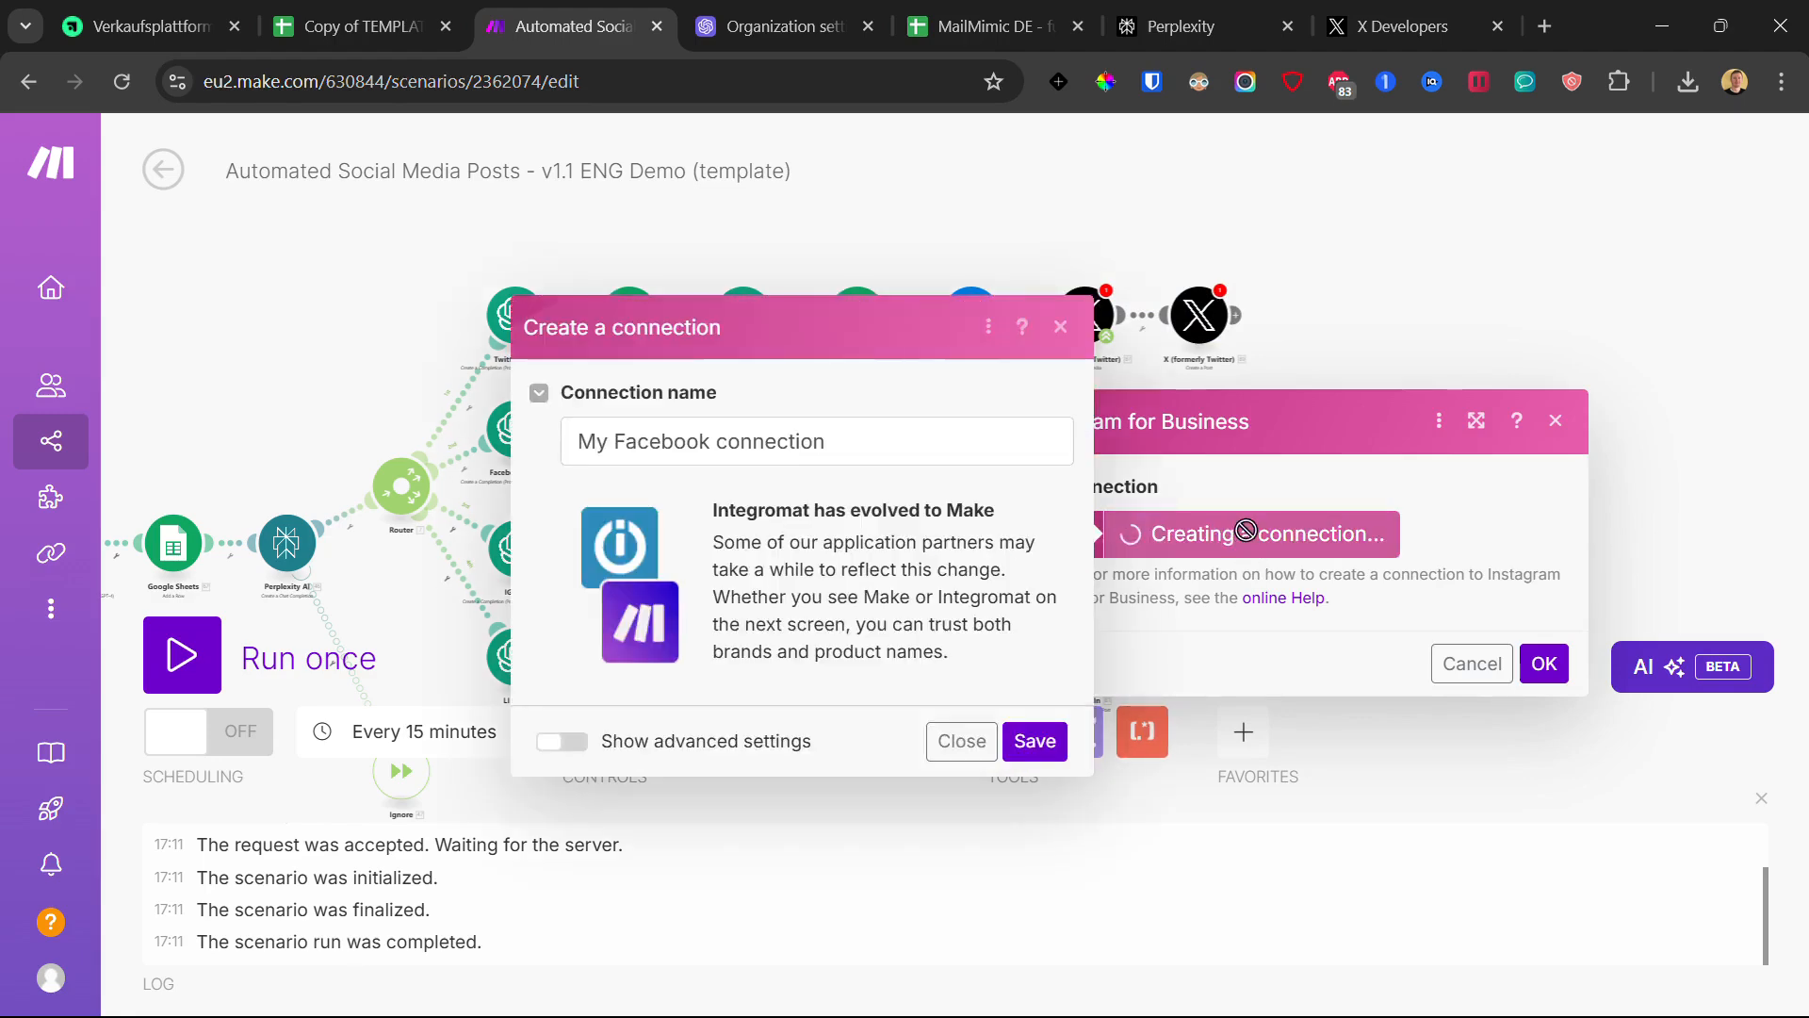
left_click(1051, 744)
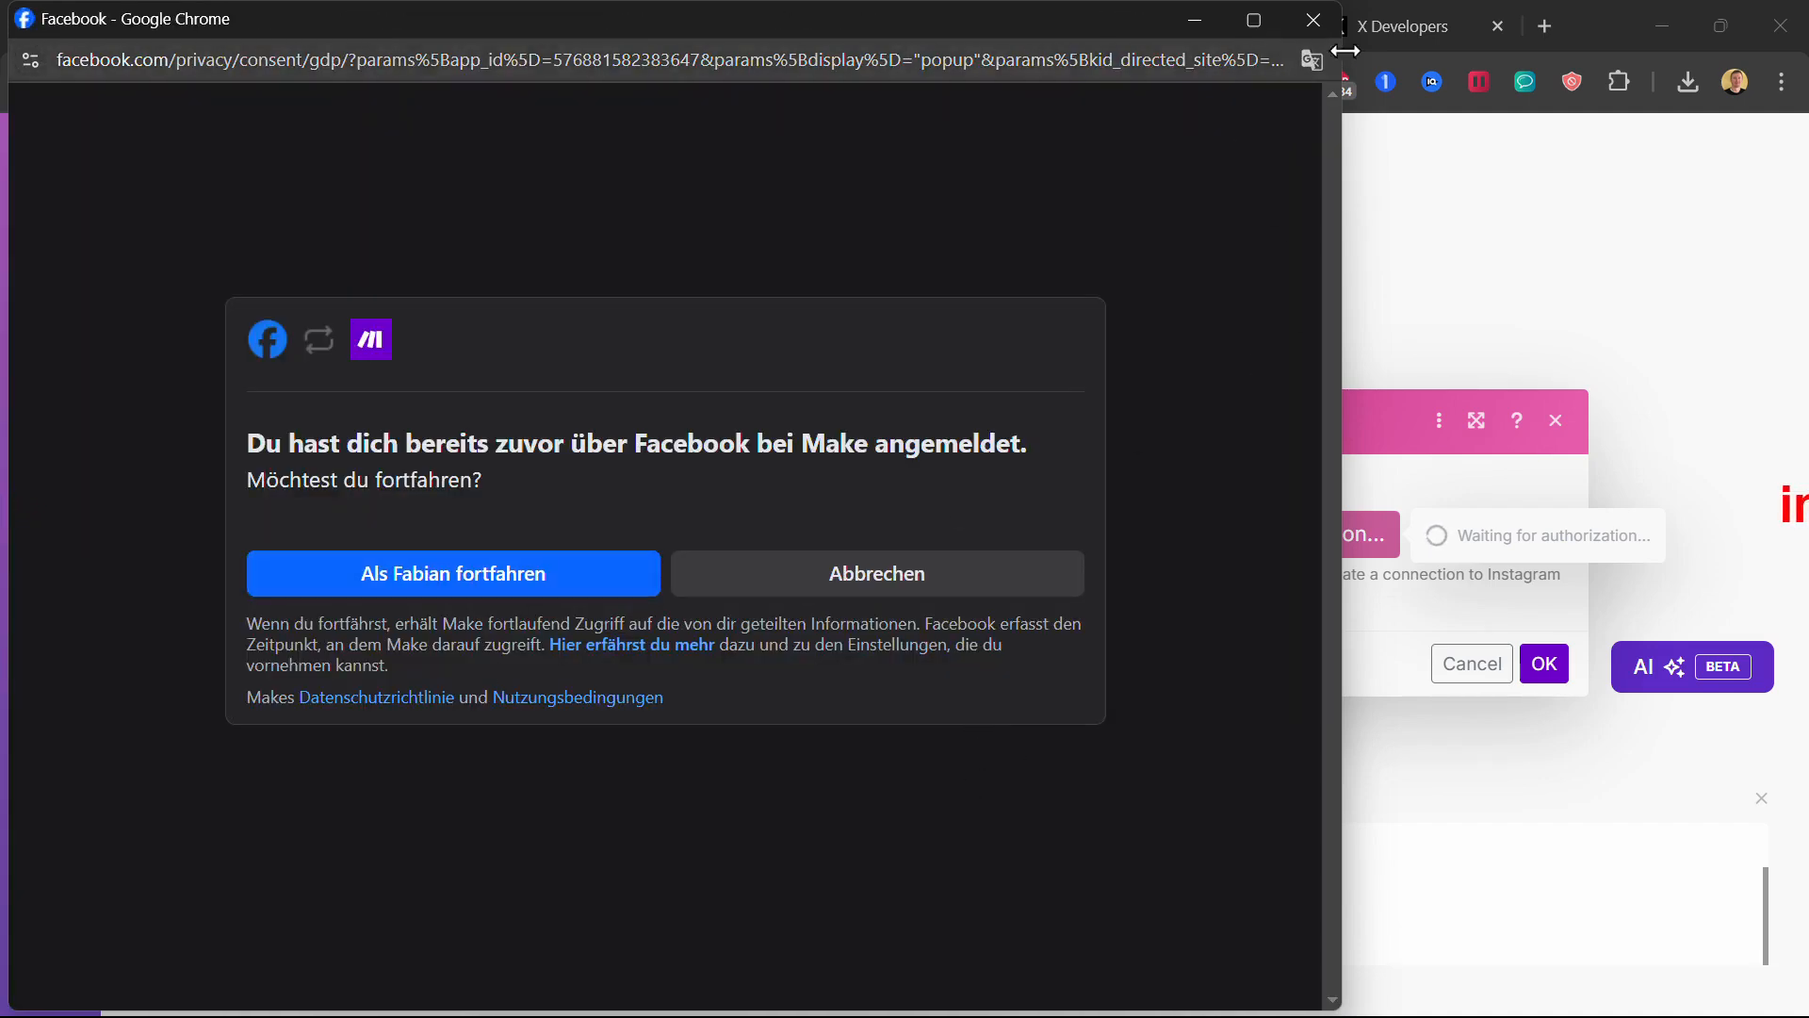
left_click(1314, 21)
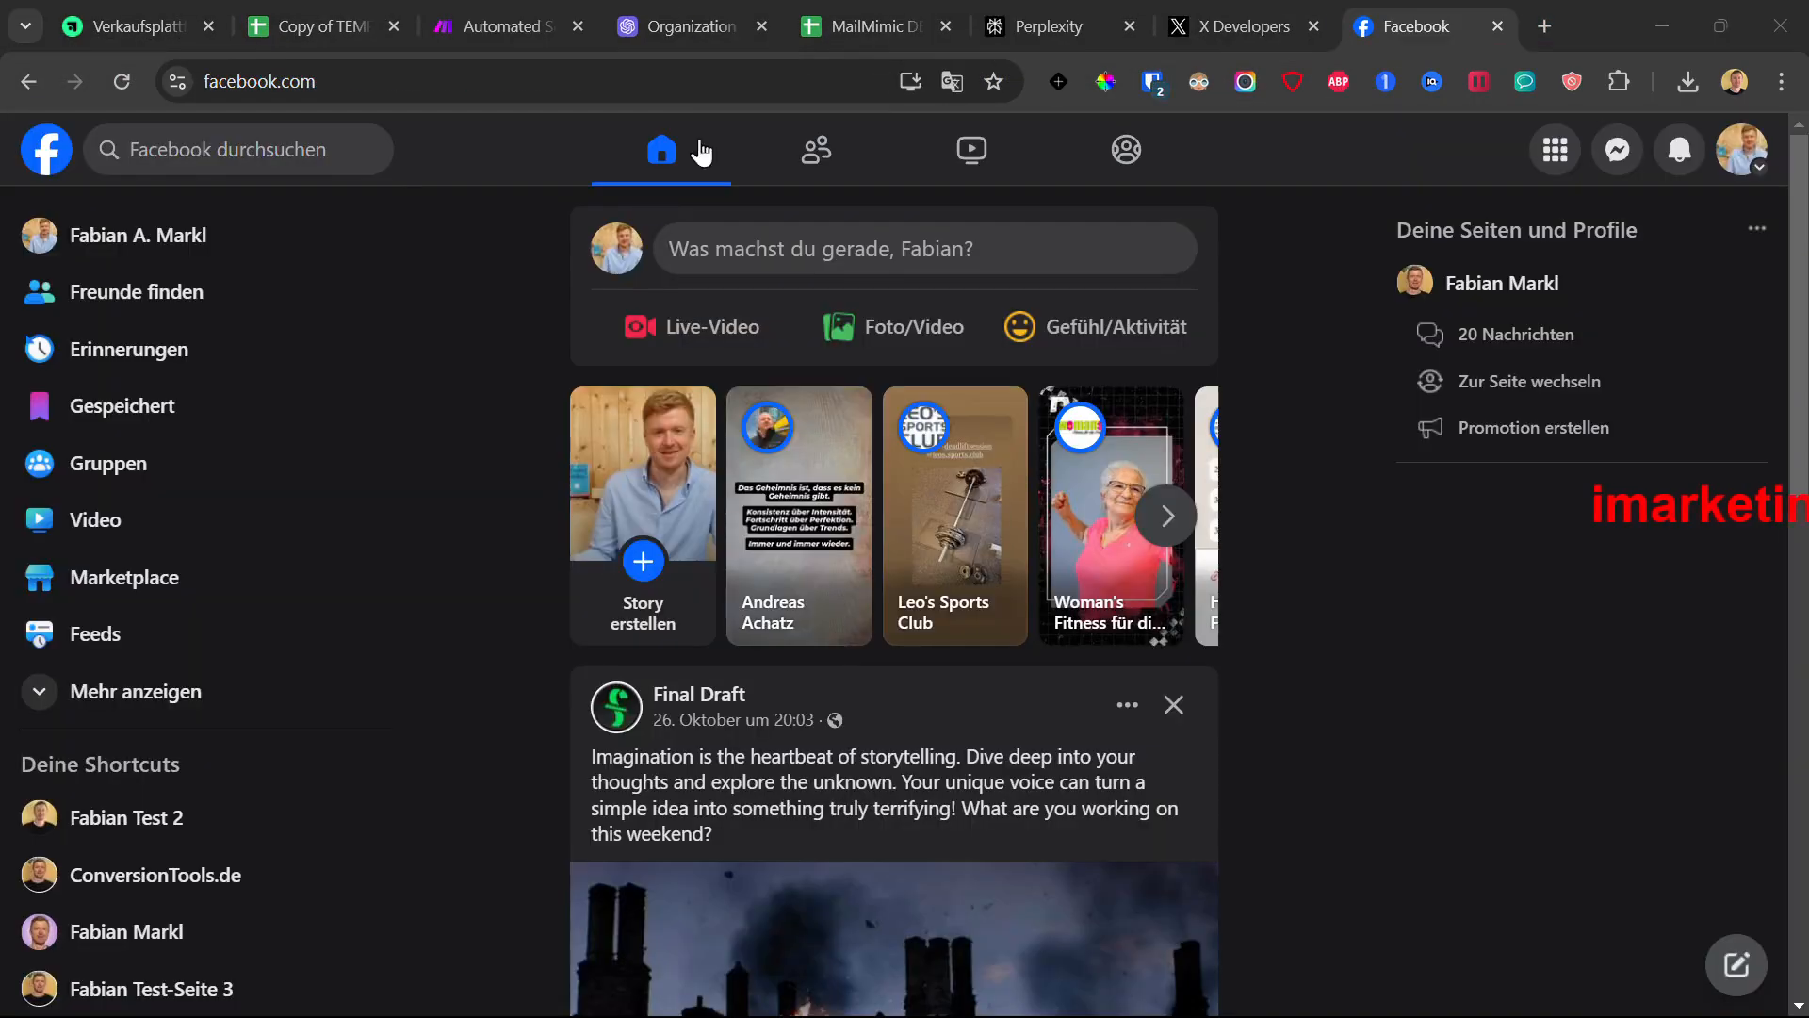
- Switch the Facebook profile to act as the test page
left_click(111, 825)
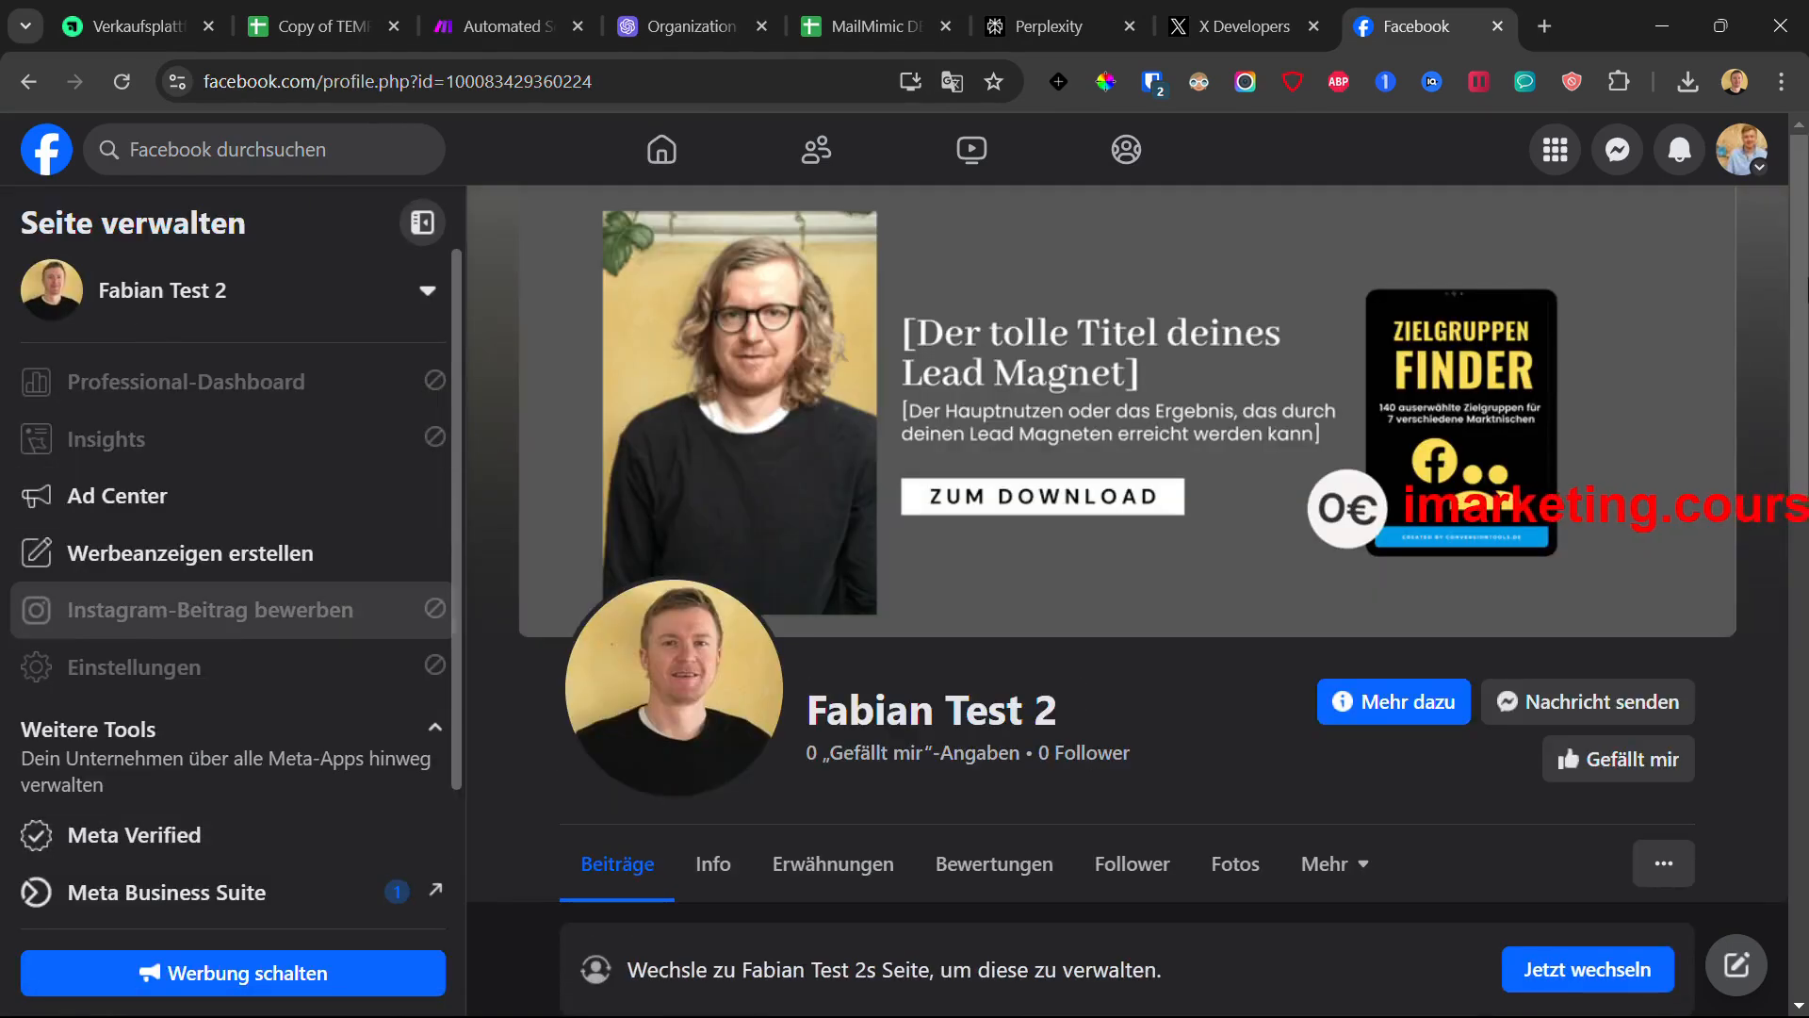
left_click(1745, 160)
left_click(1376, 329)
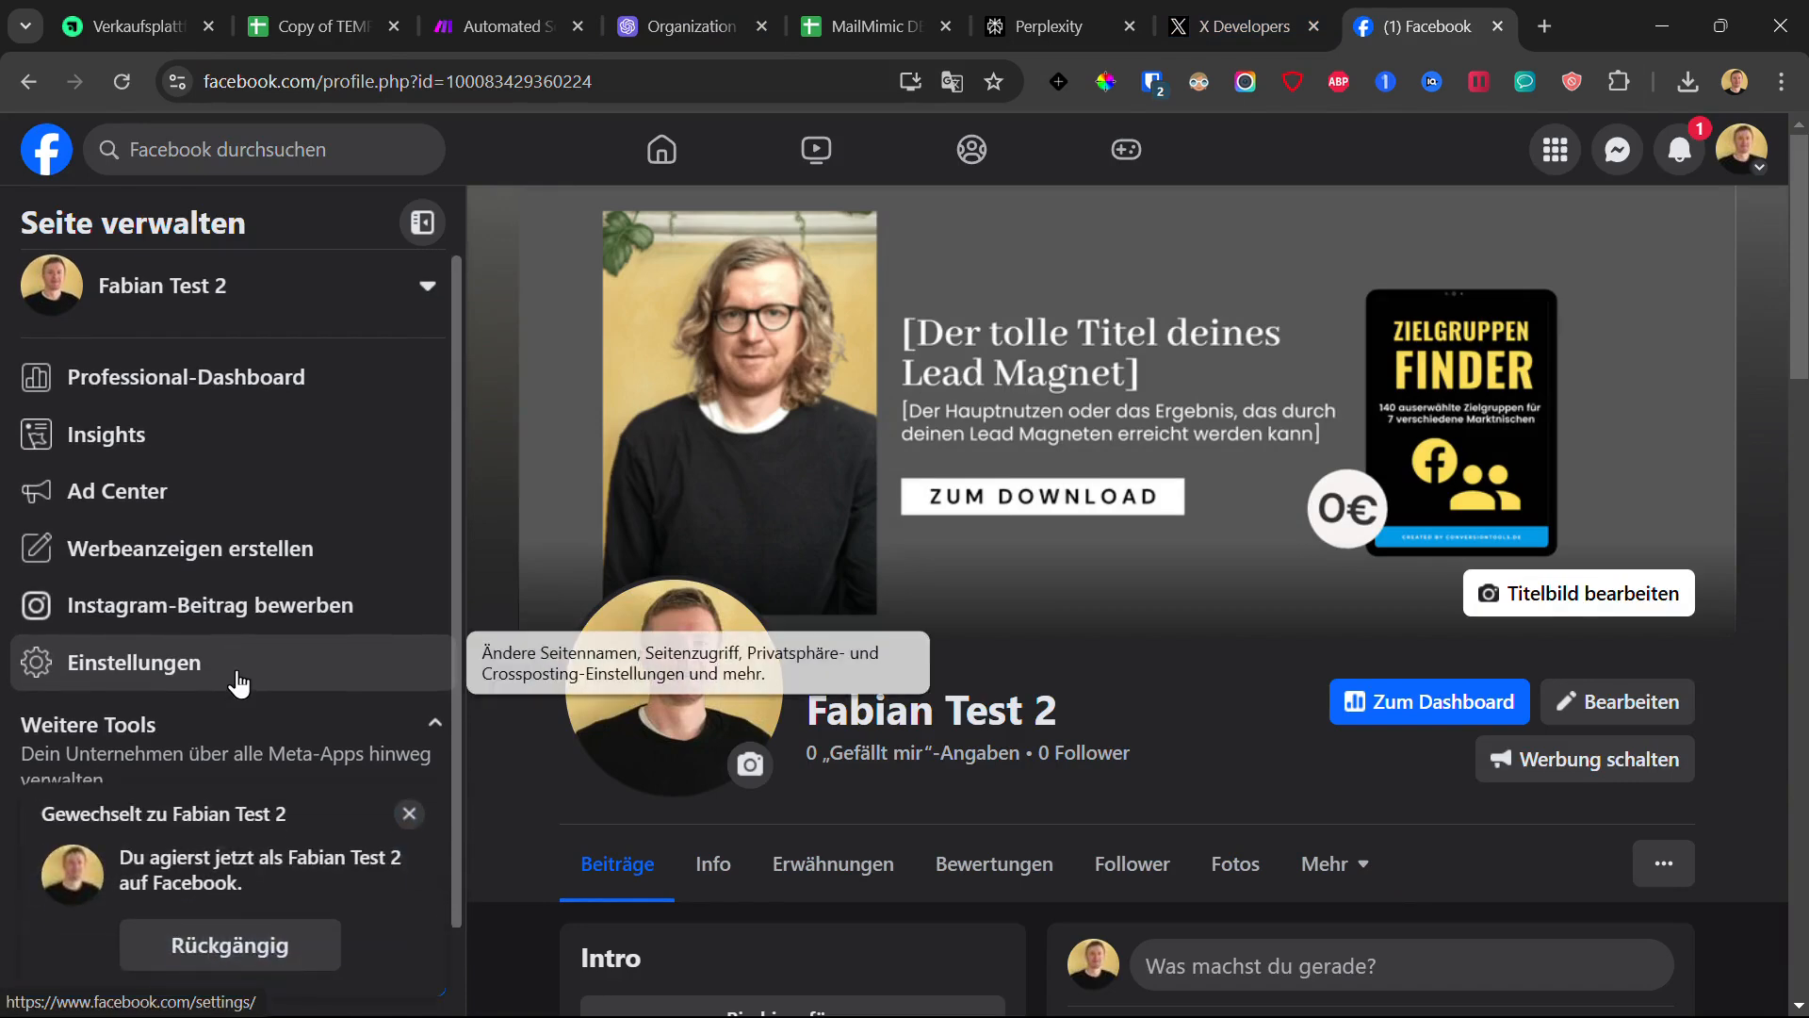
left_click(405, 812)
left_click(490, 18)
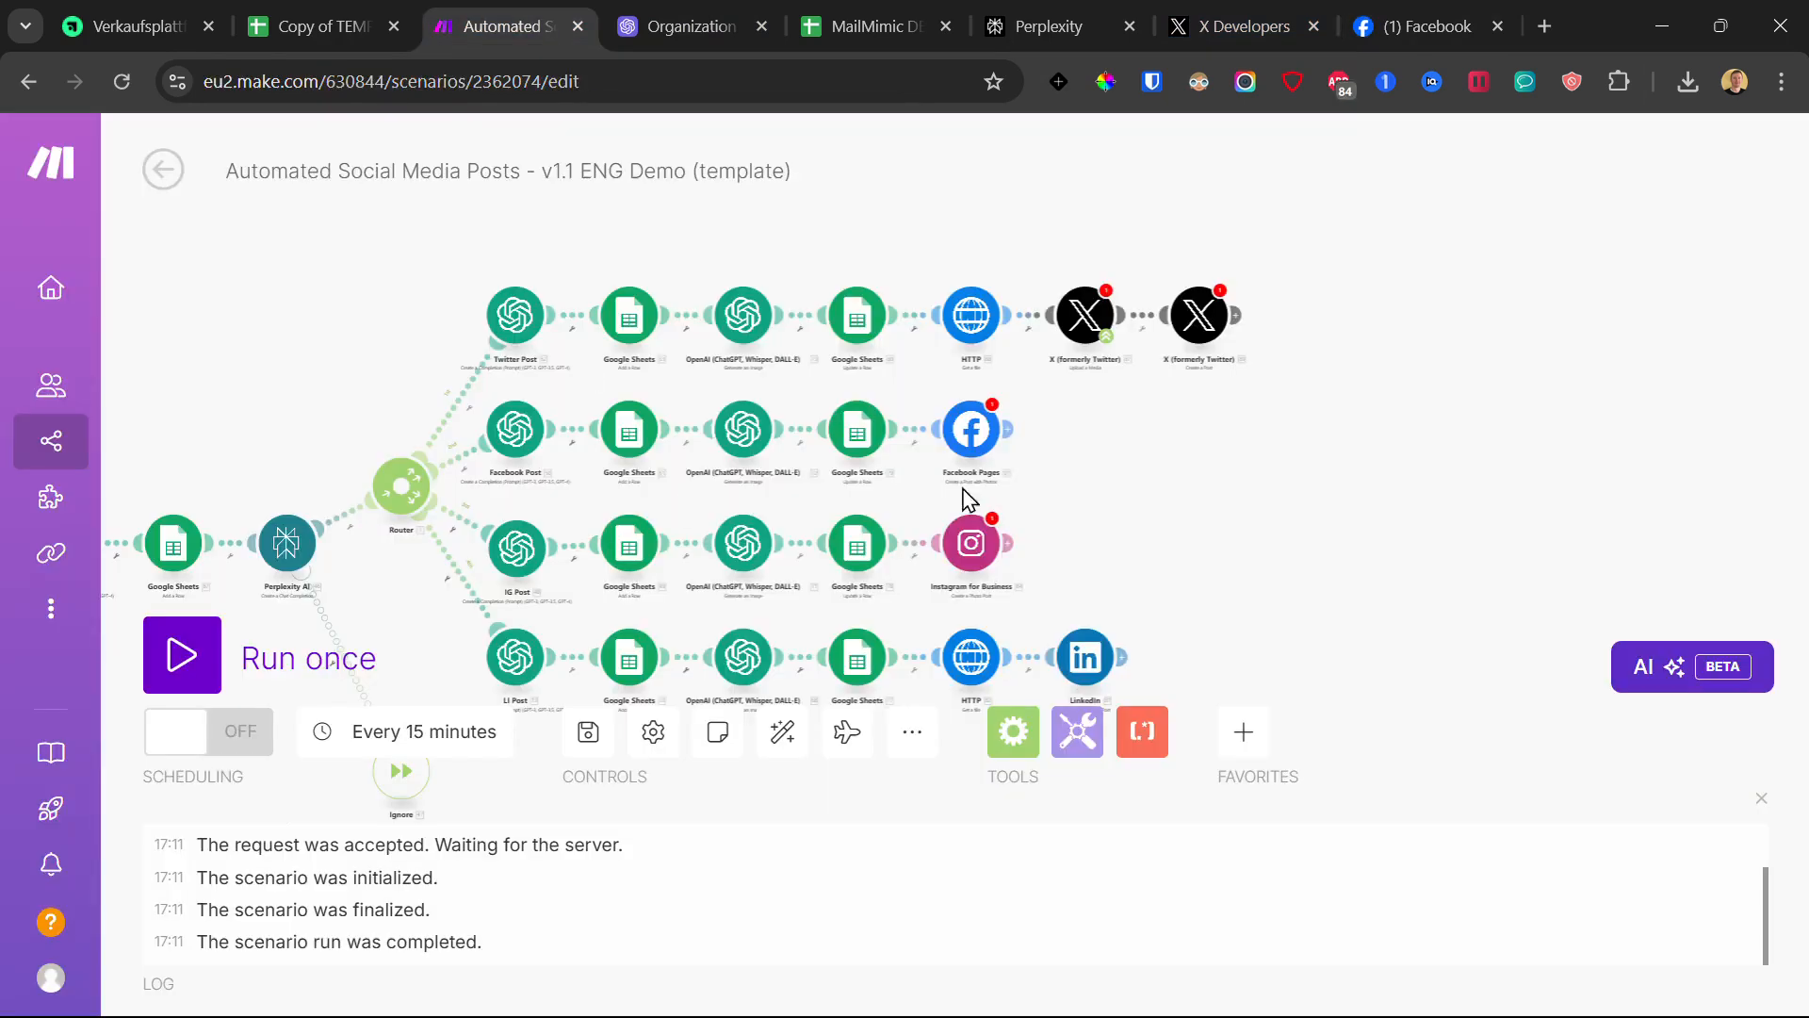
left_click(1423, 27)
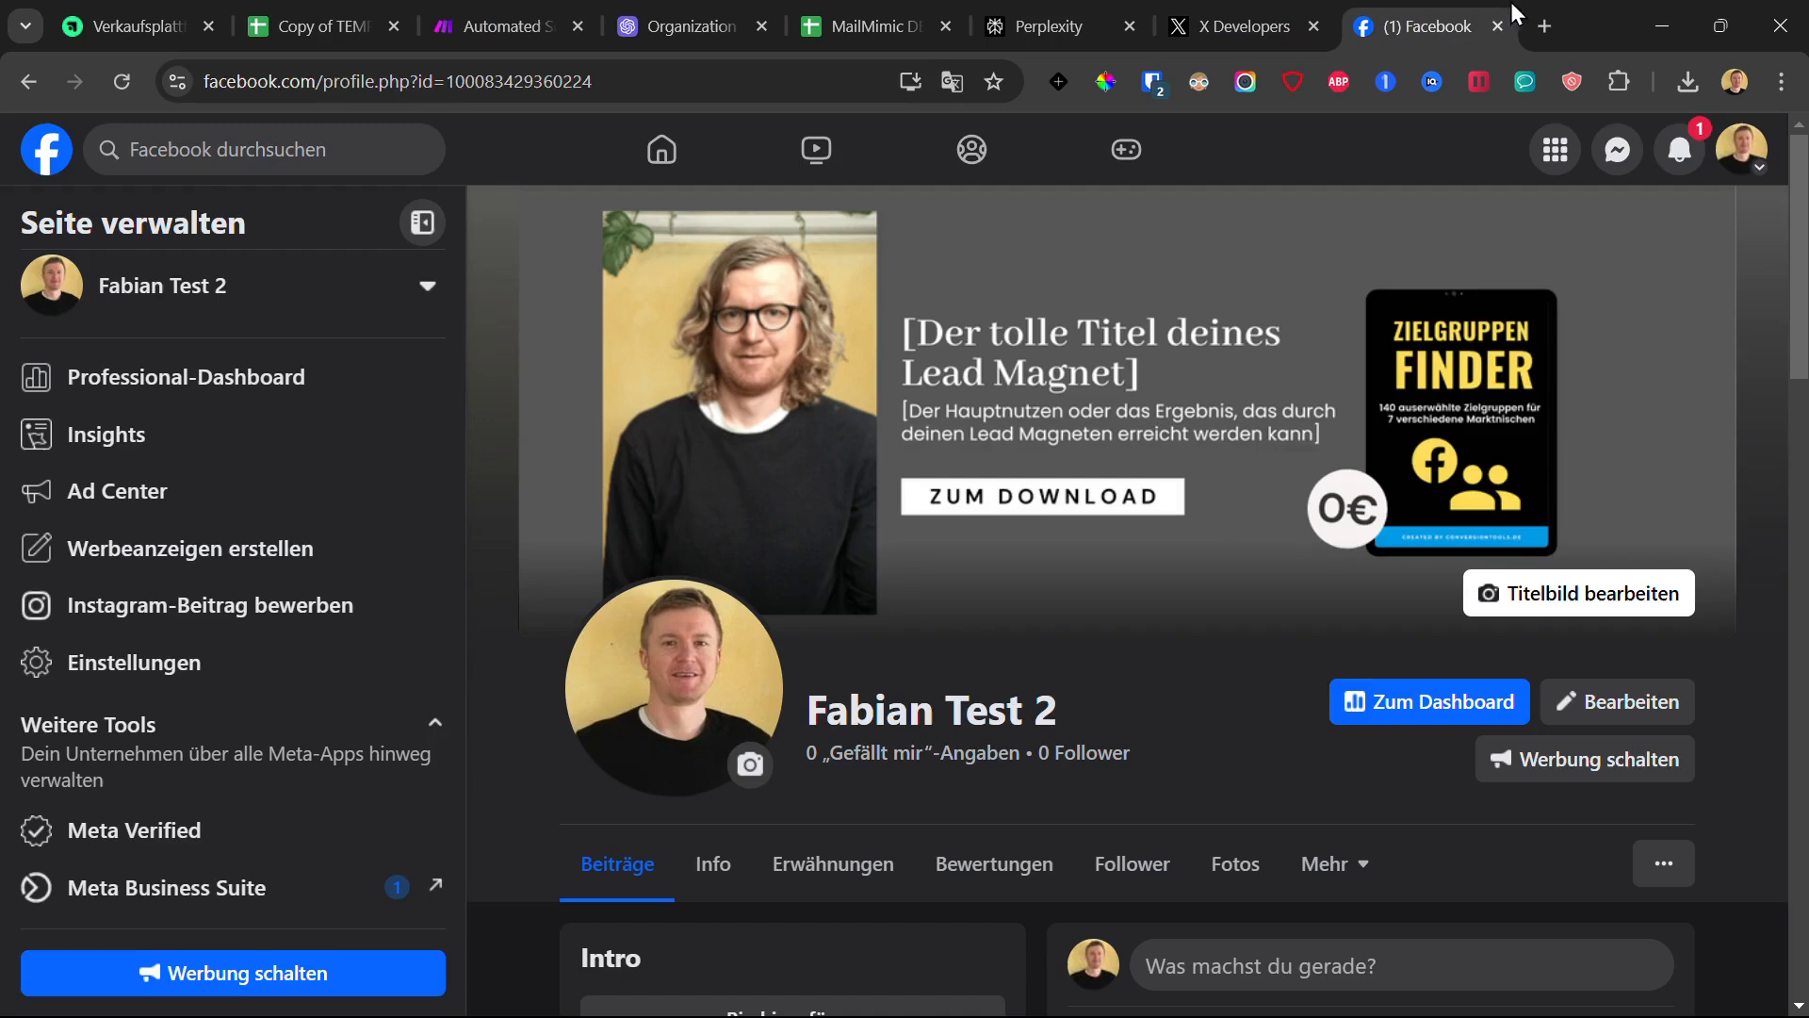
- In the page's Einstellungen > Verknüpfte Konten, view the linked Instagram account's details
left_click(162, 675)
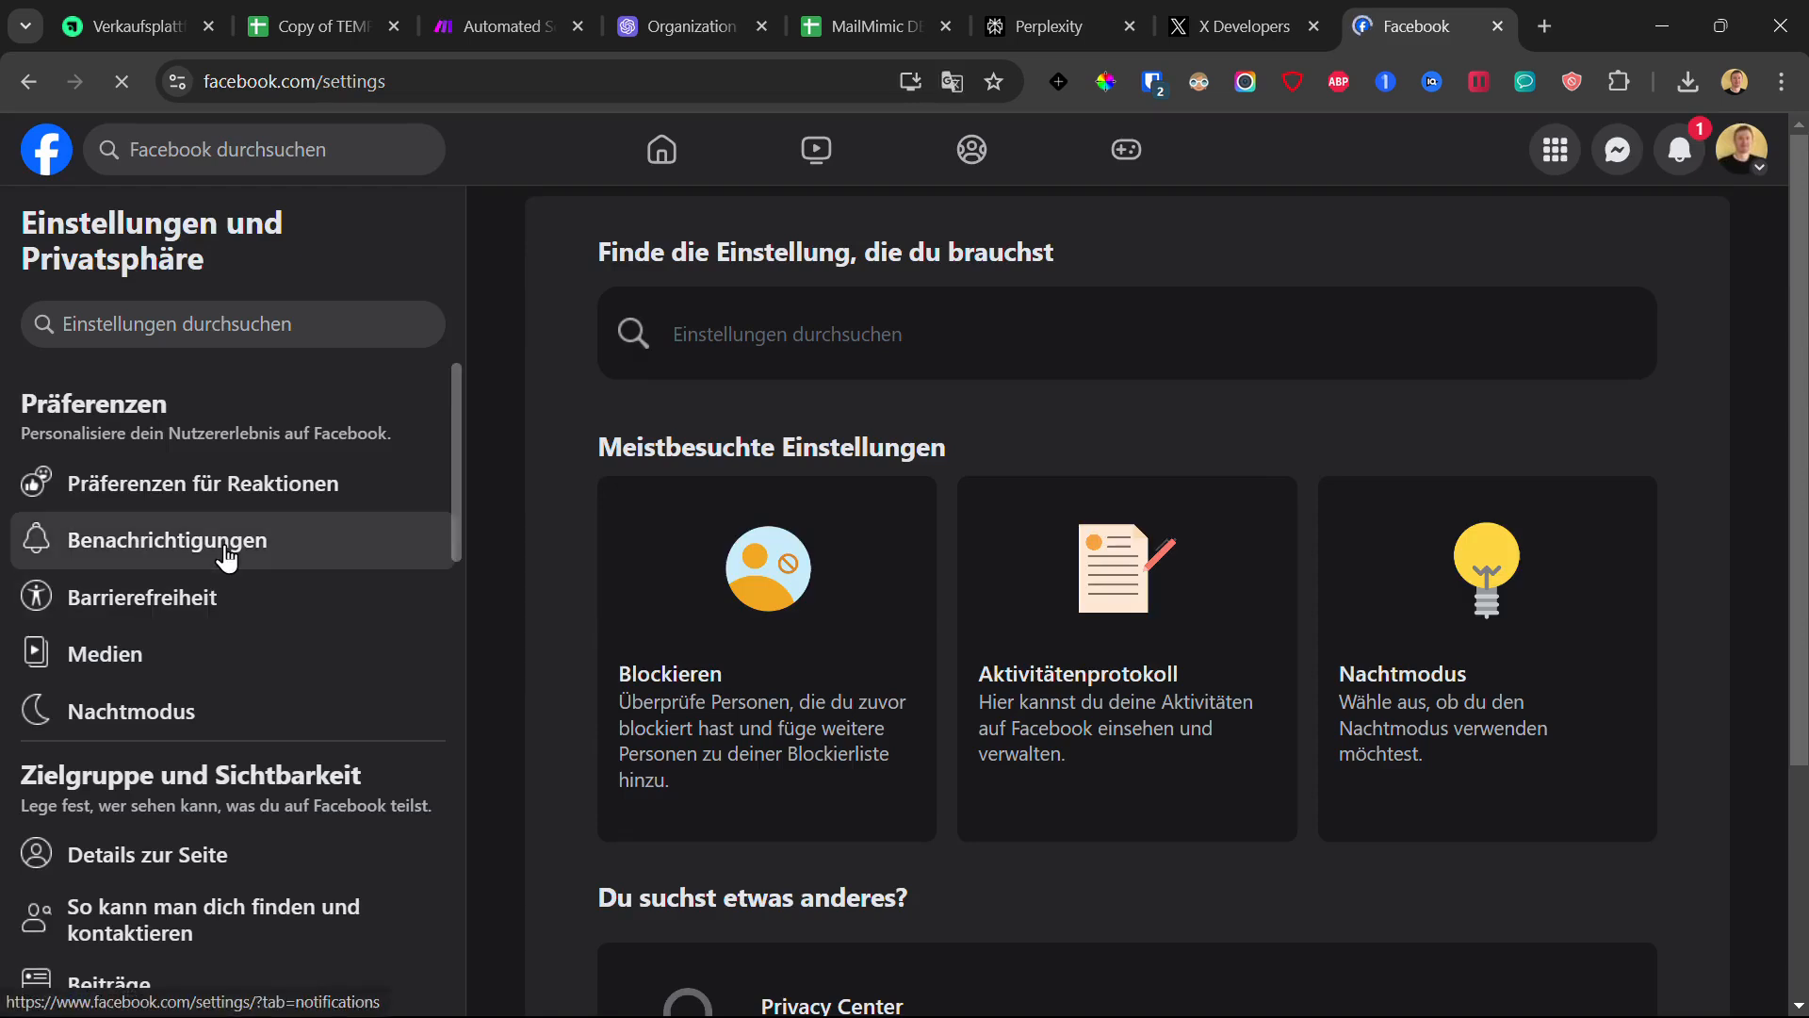
scroll(227, 557, "down", 8)
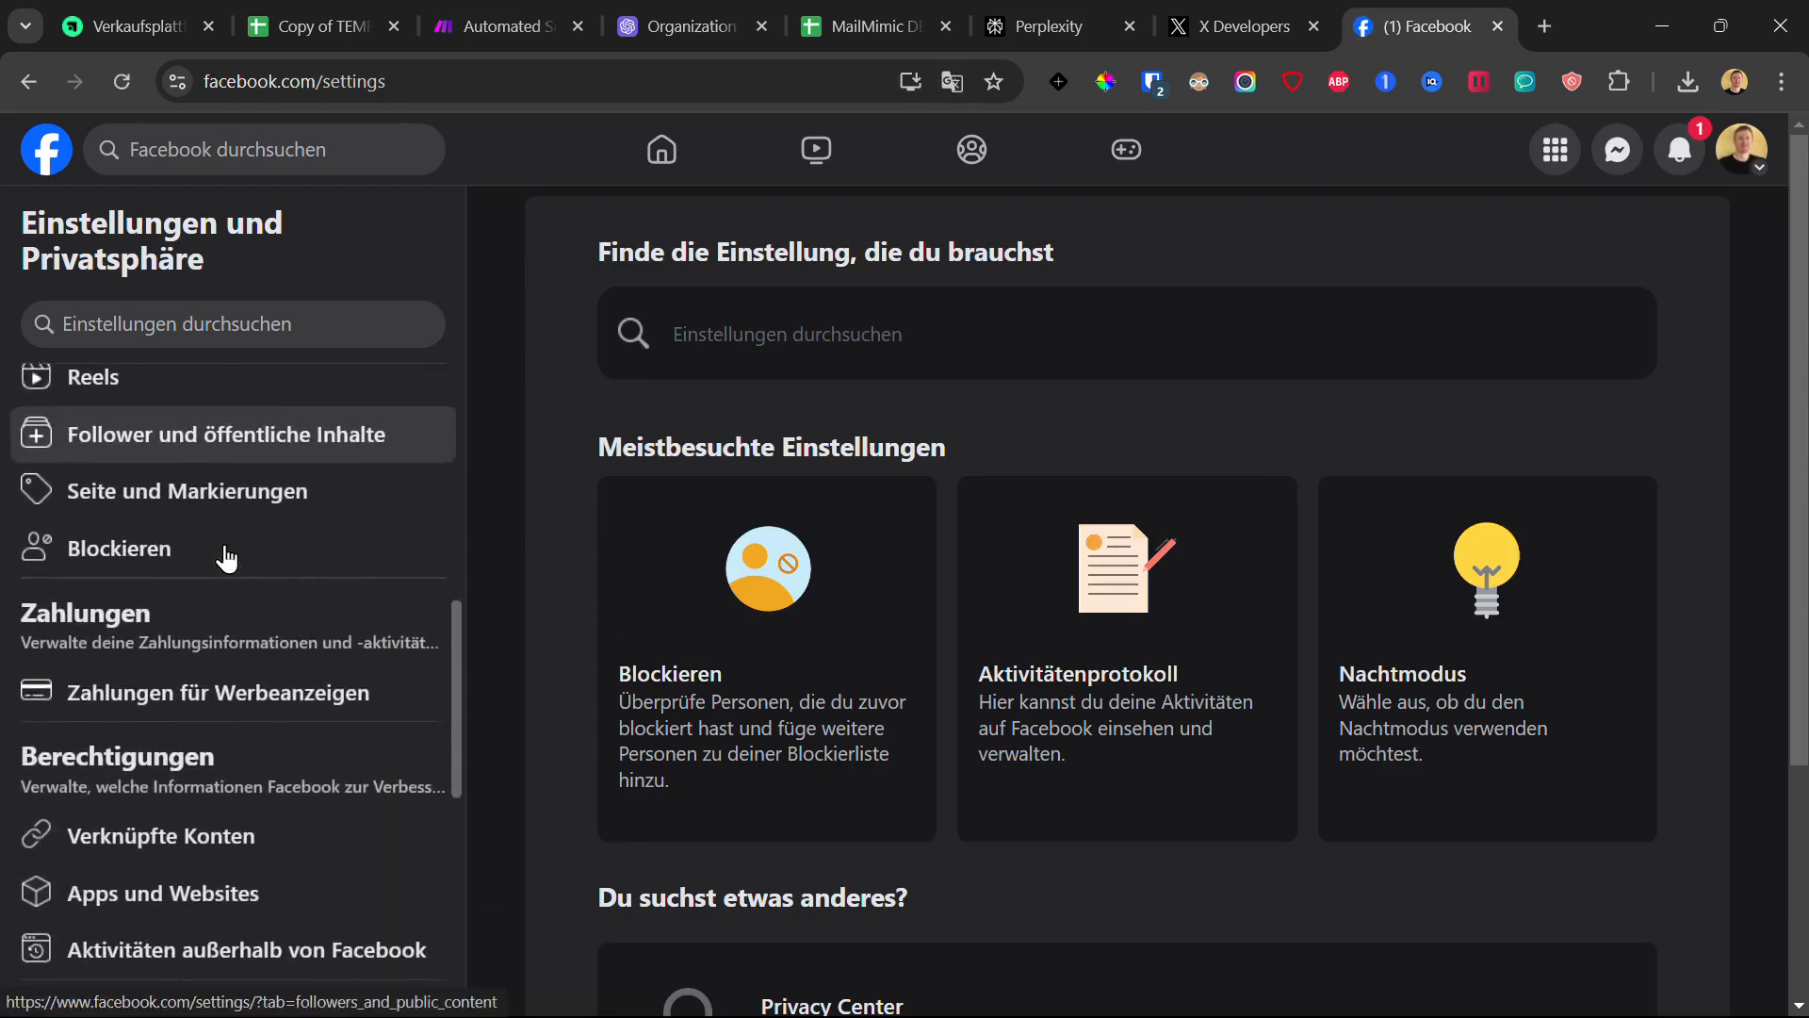
scroll(226, 557, "down", 2)
left_click(141, 724)
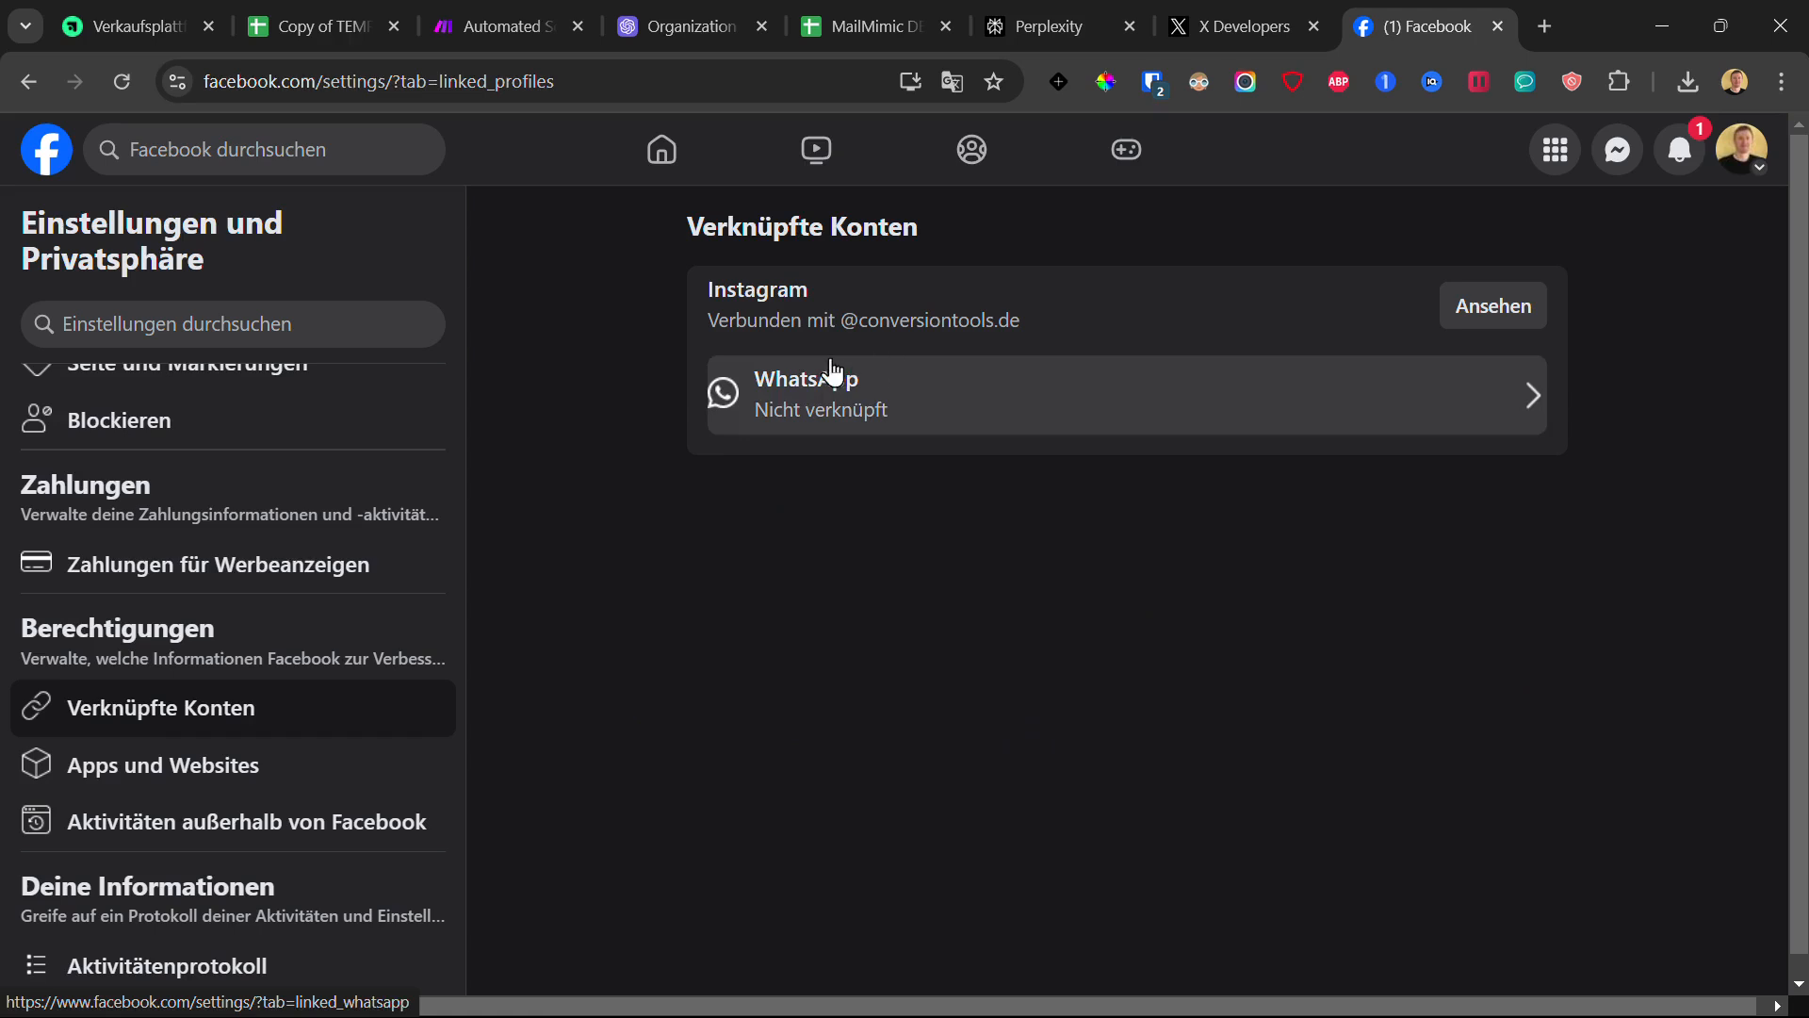
mouse_move(718, 323)
left_mouse_down()
mouse_move(1071, 325)
mouse_move(697, 300)
left_mouse_up()
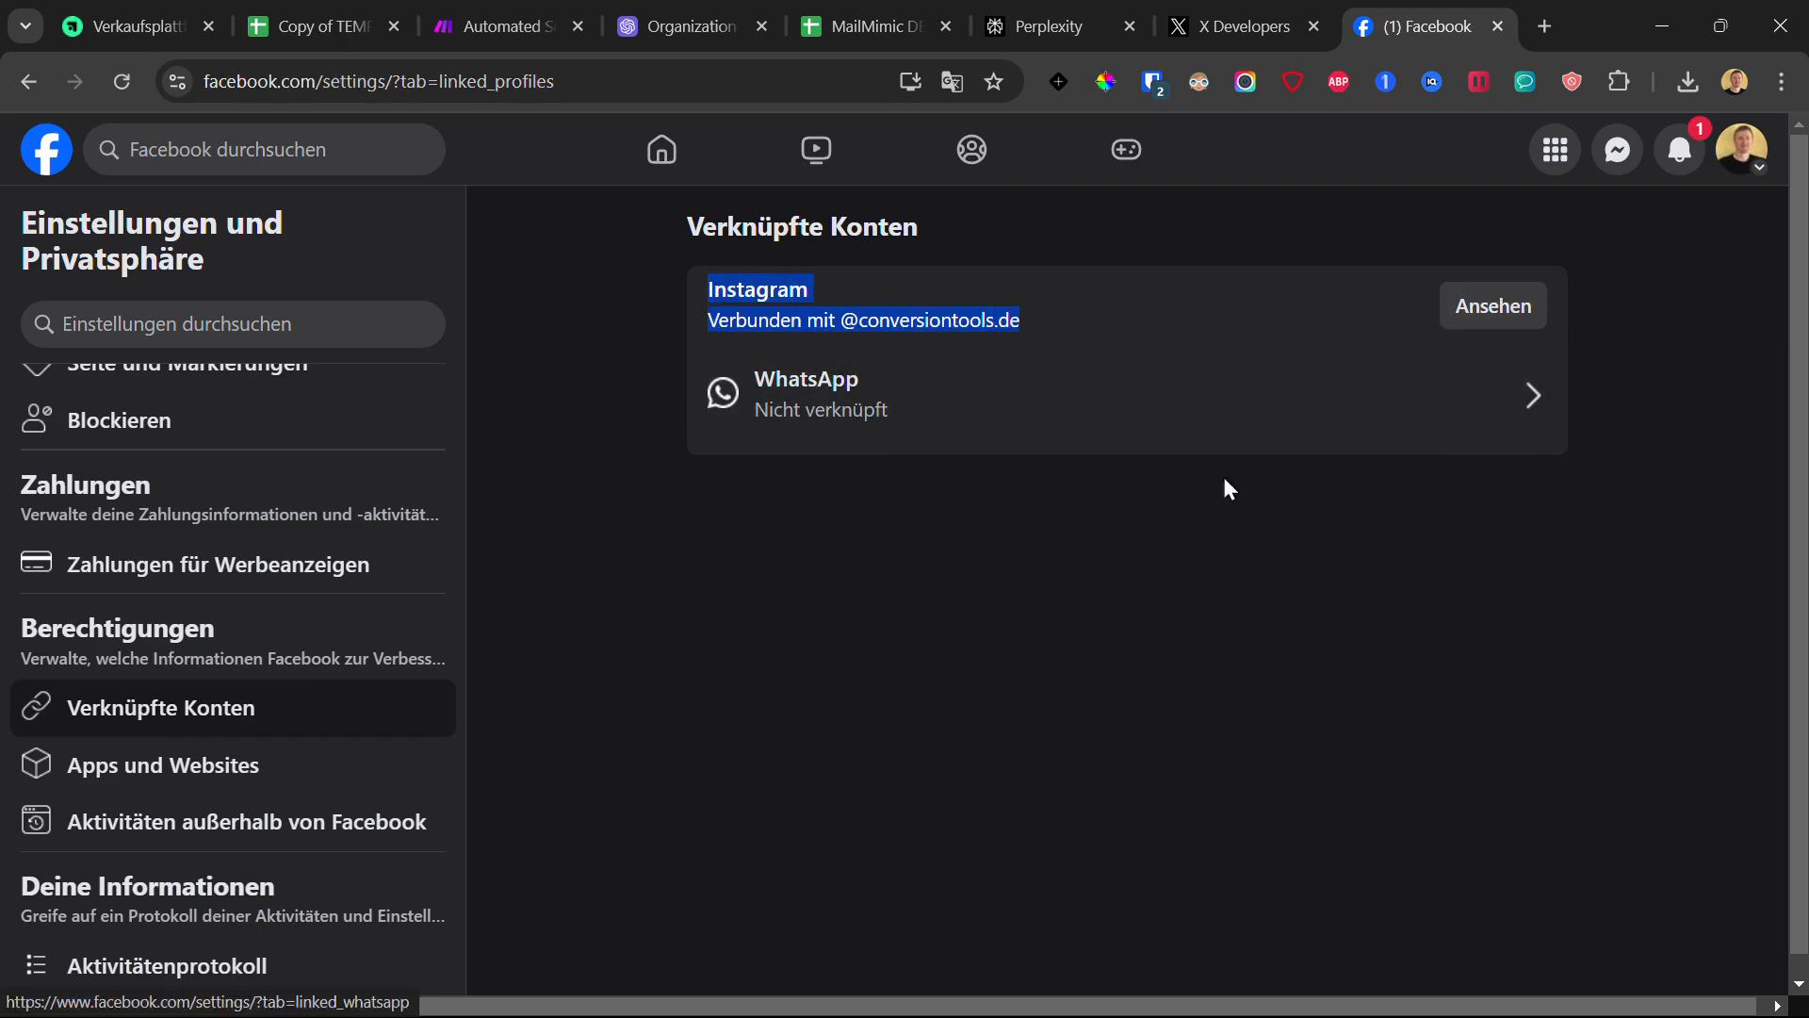
left_click(1498, 315)
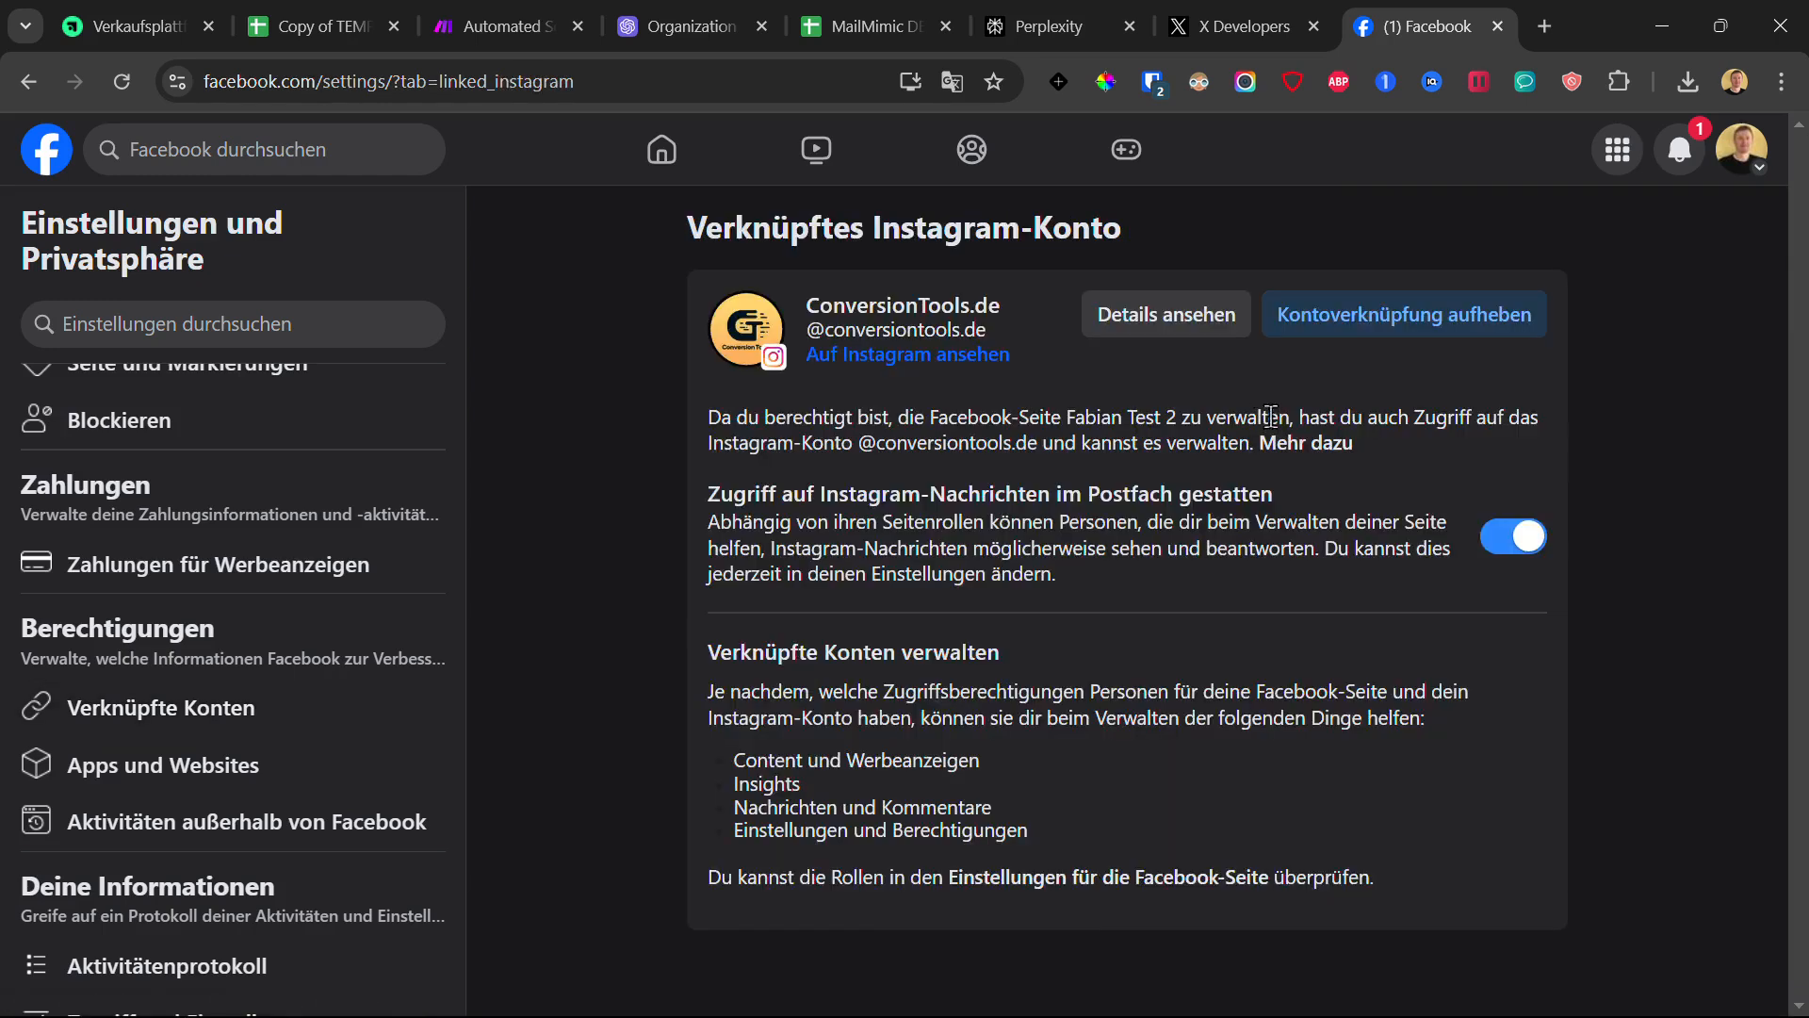
left_click_drag(586, 282, 1676, 917)
left_click(1670, 820)
- Back in Make, dismiss the Instagram connection setup and close the Instagram and HTTP module settings
left_click(481, 26)
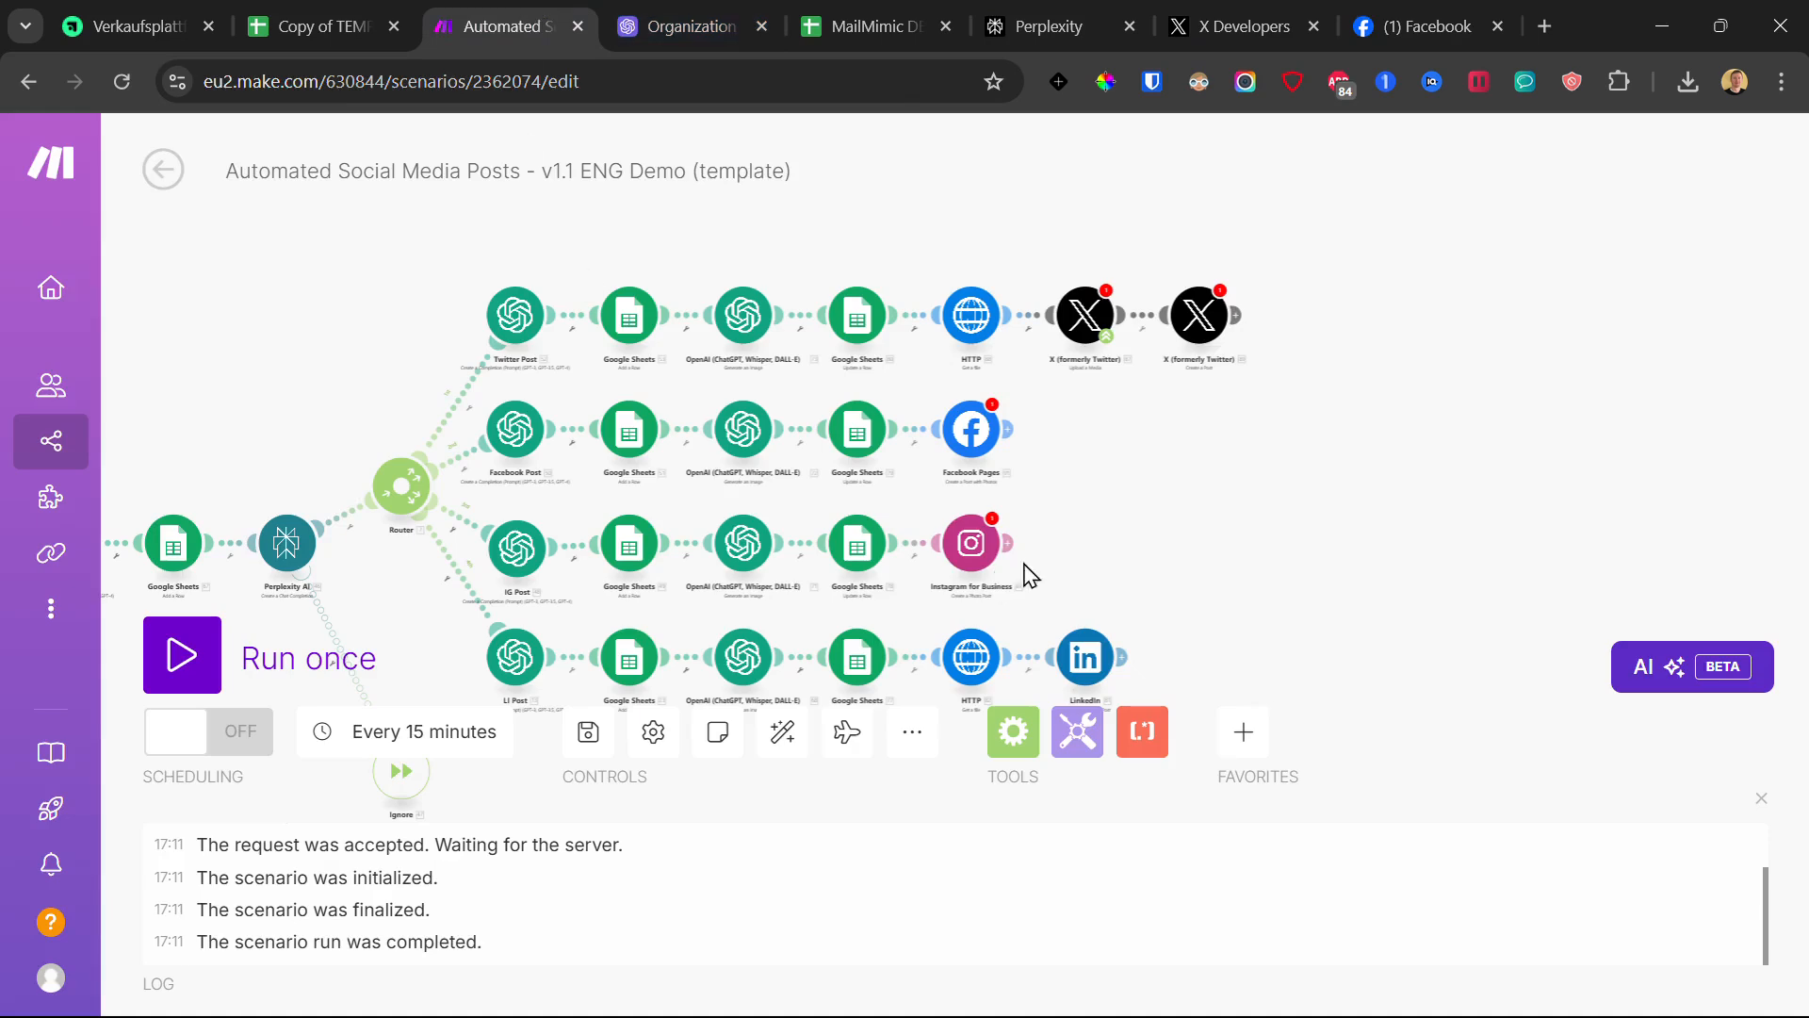
left_click(974, 557)
left_click(1206, 533)
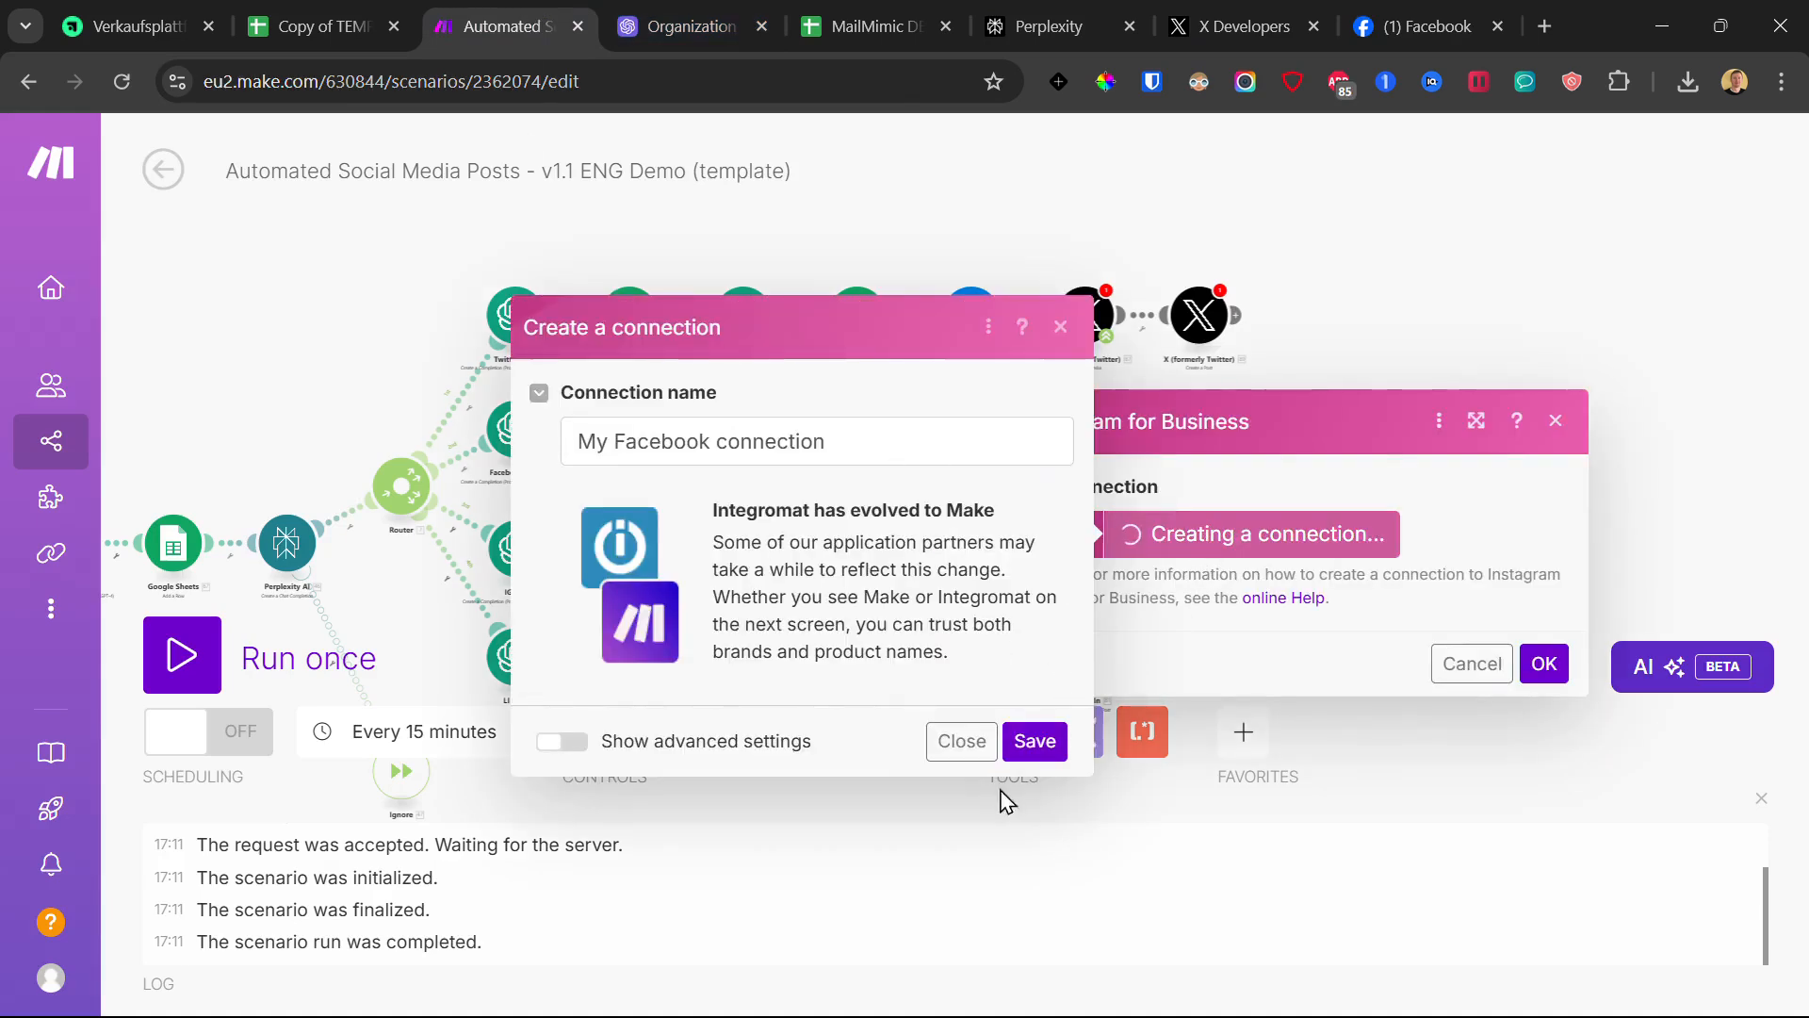
left_click(1062, 327)
left_click(1441, 319)
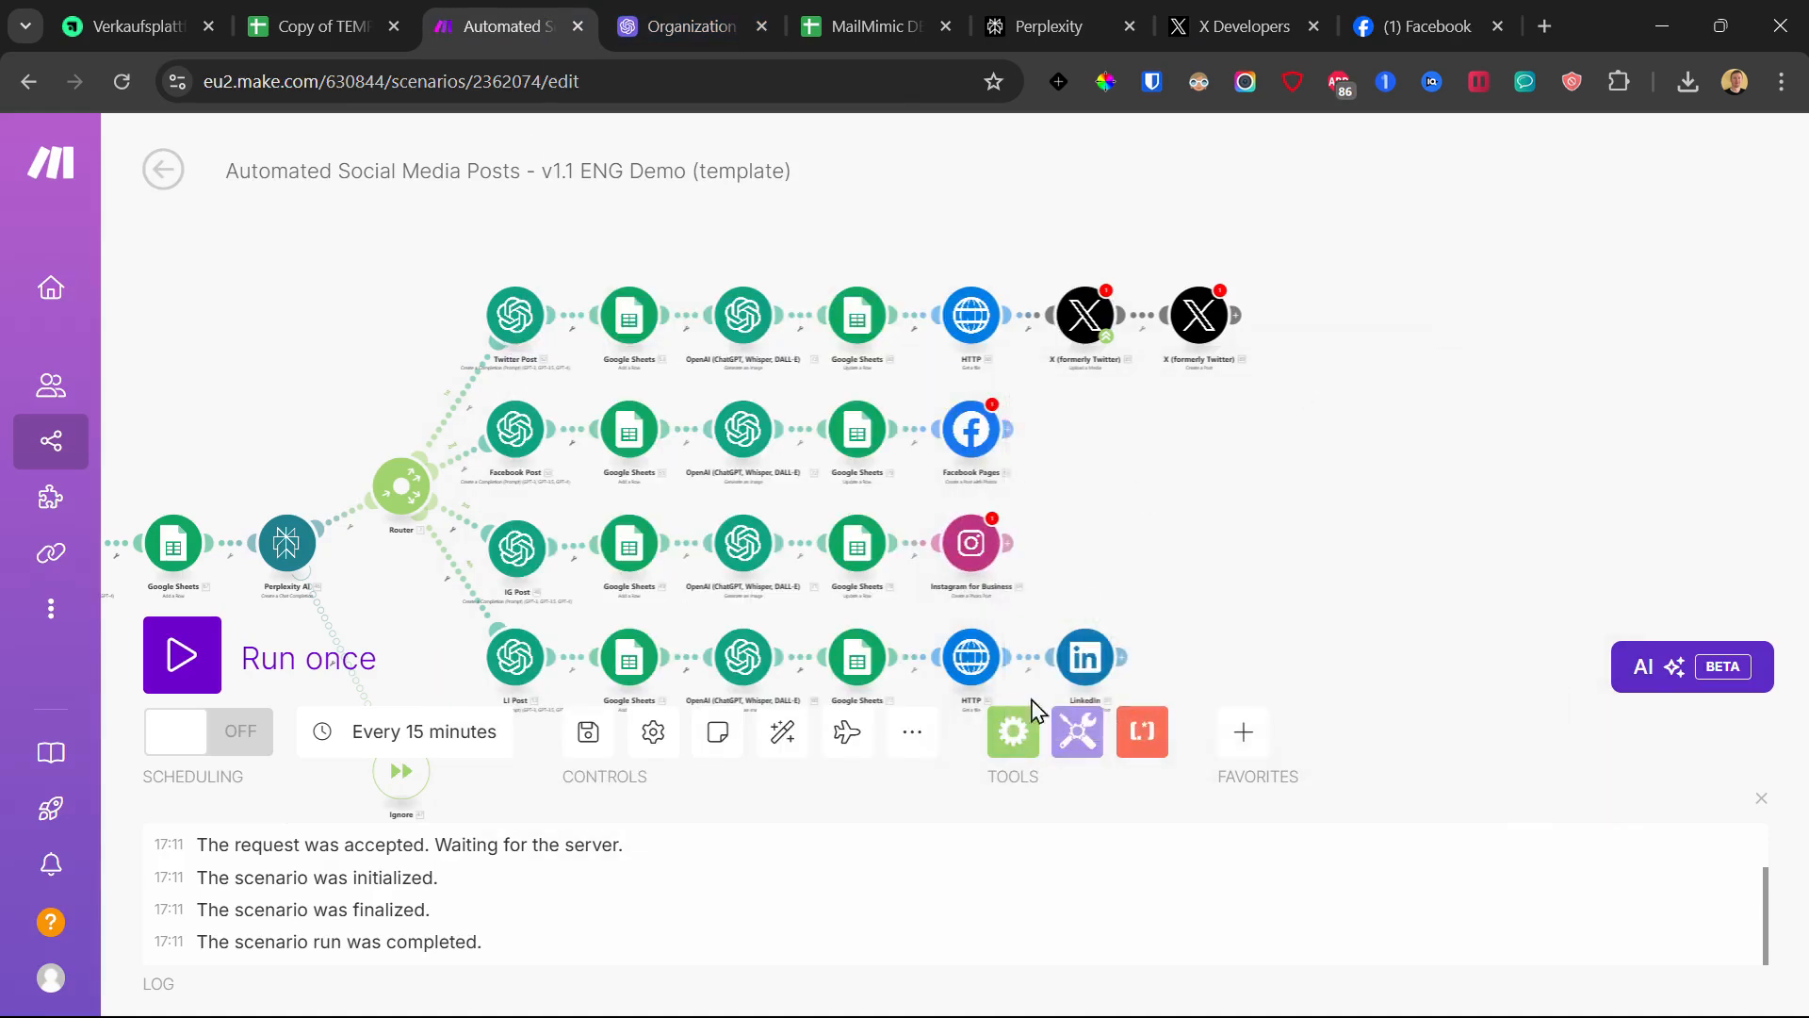
left_click(970, 674)
left_click(1401, 433)
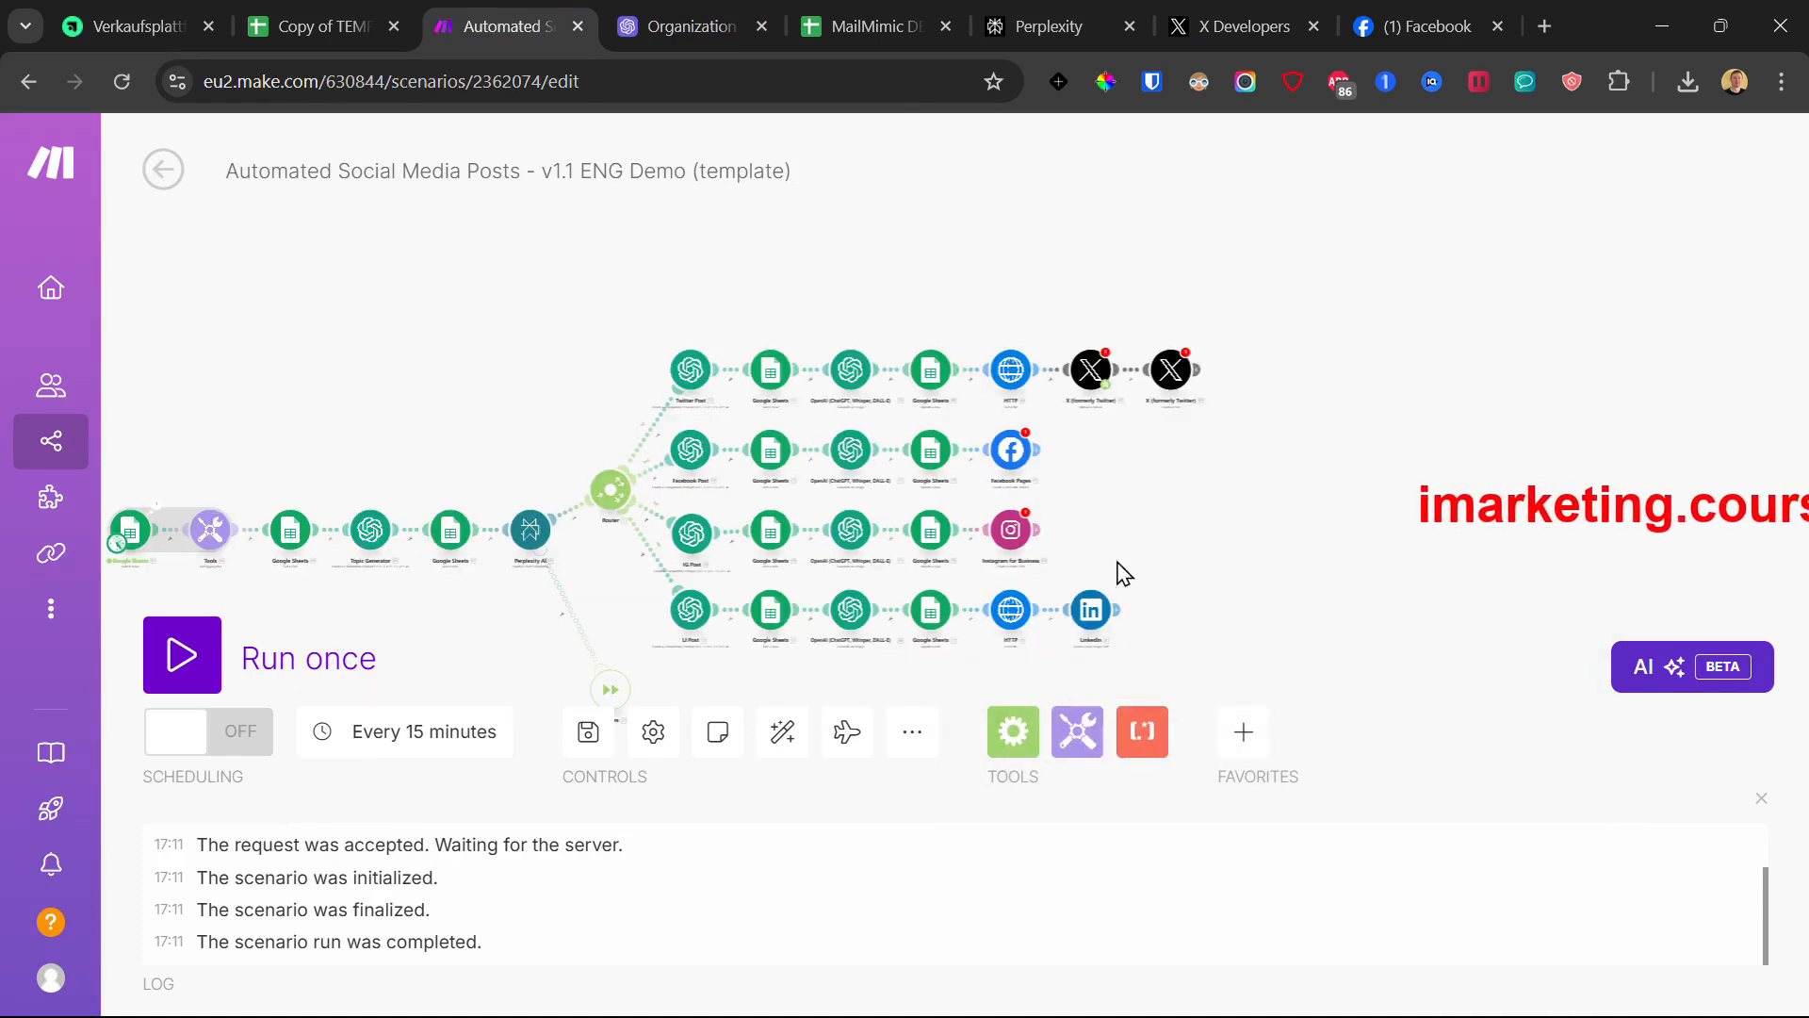
- Create and save a plain LinkedIn connection on the LinkedIn module to start authorization, then close it
left_click(1091, 612)
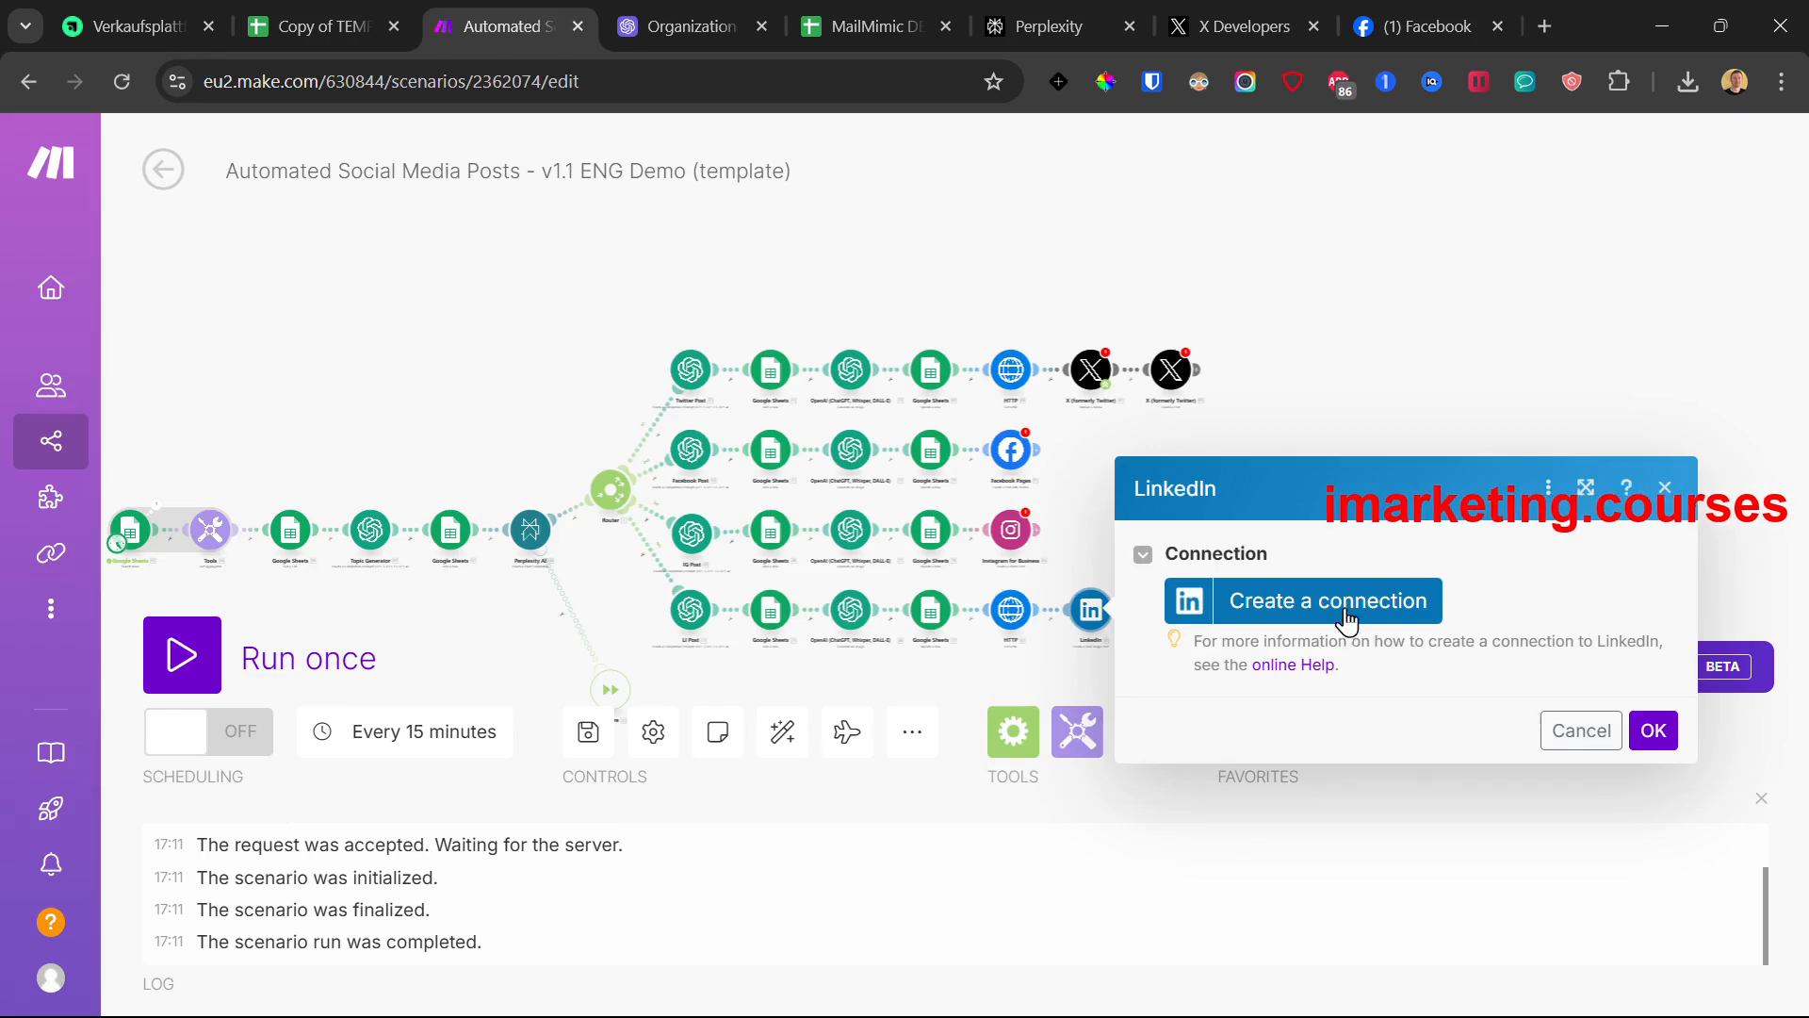
left_click(1345, 607)
left_click(942, 622)
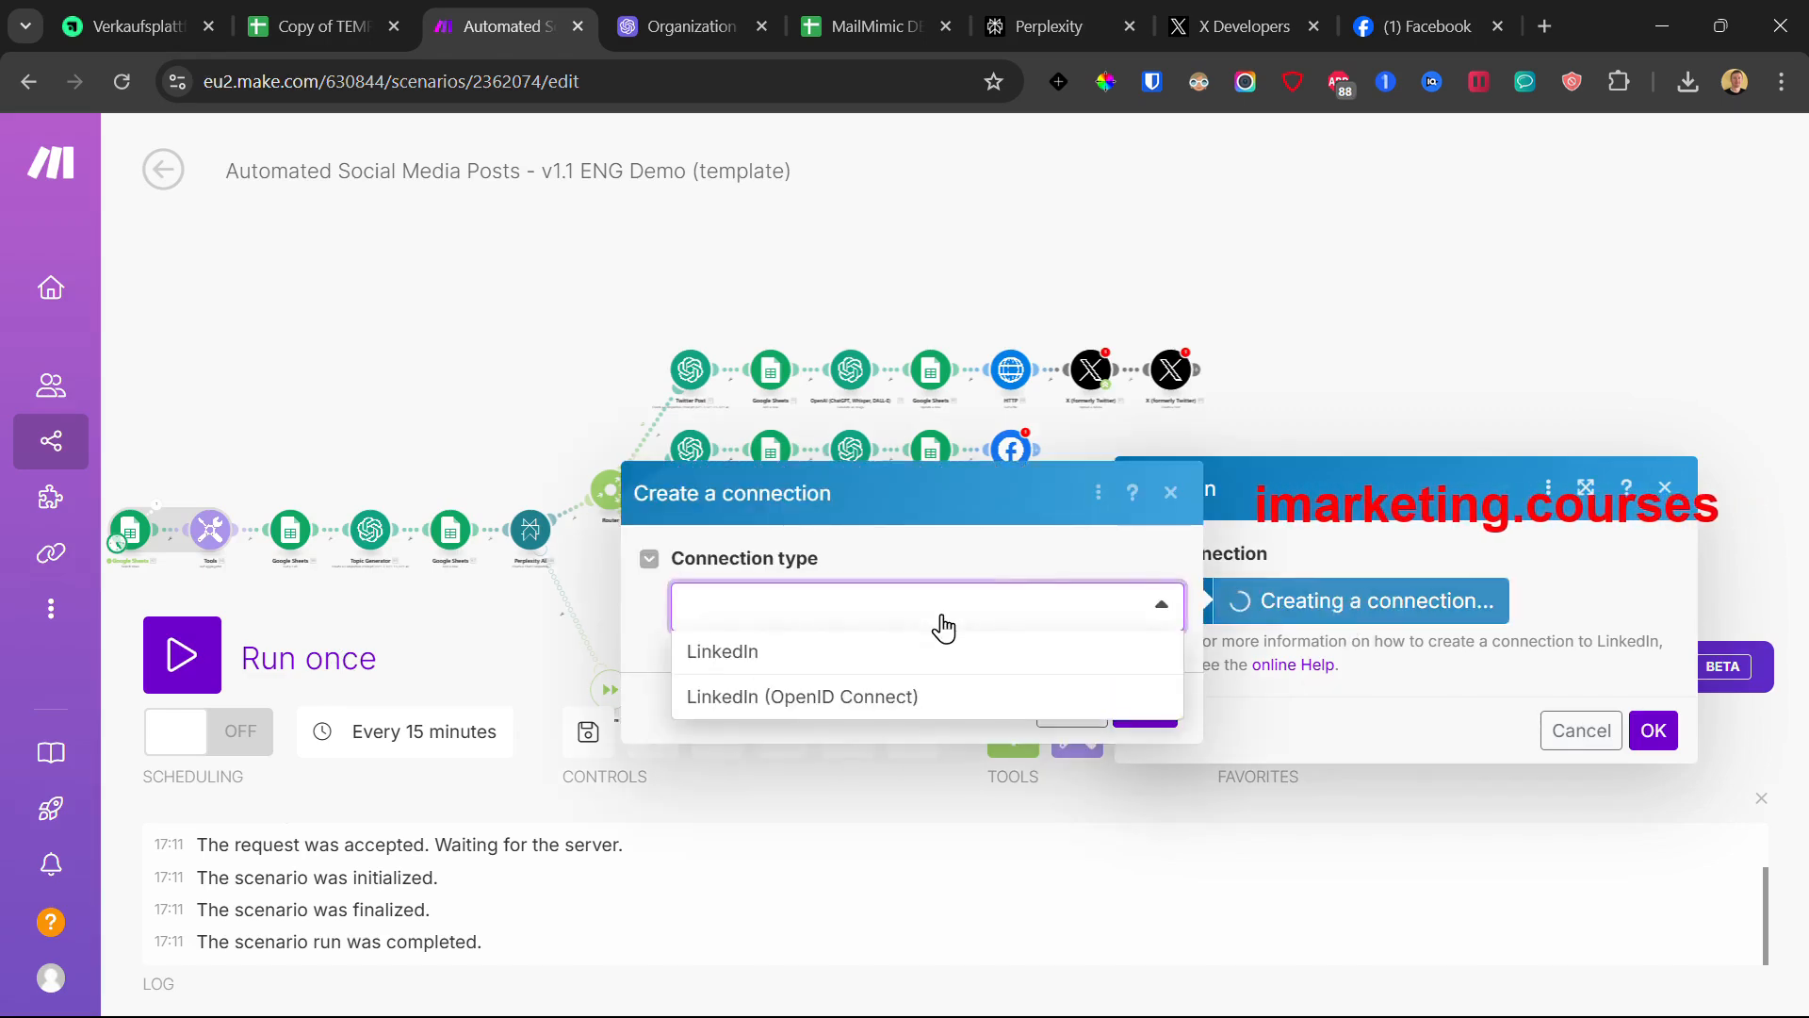
left_click(873, 658)
left_click(1155, 764)
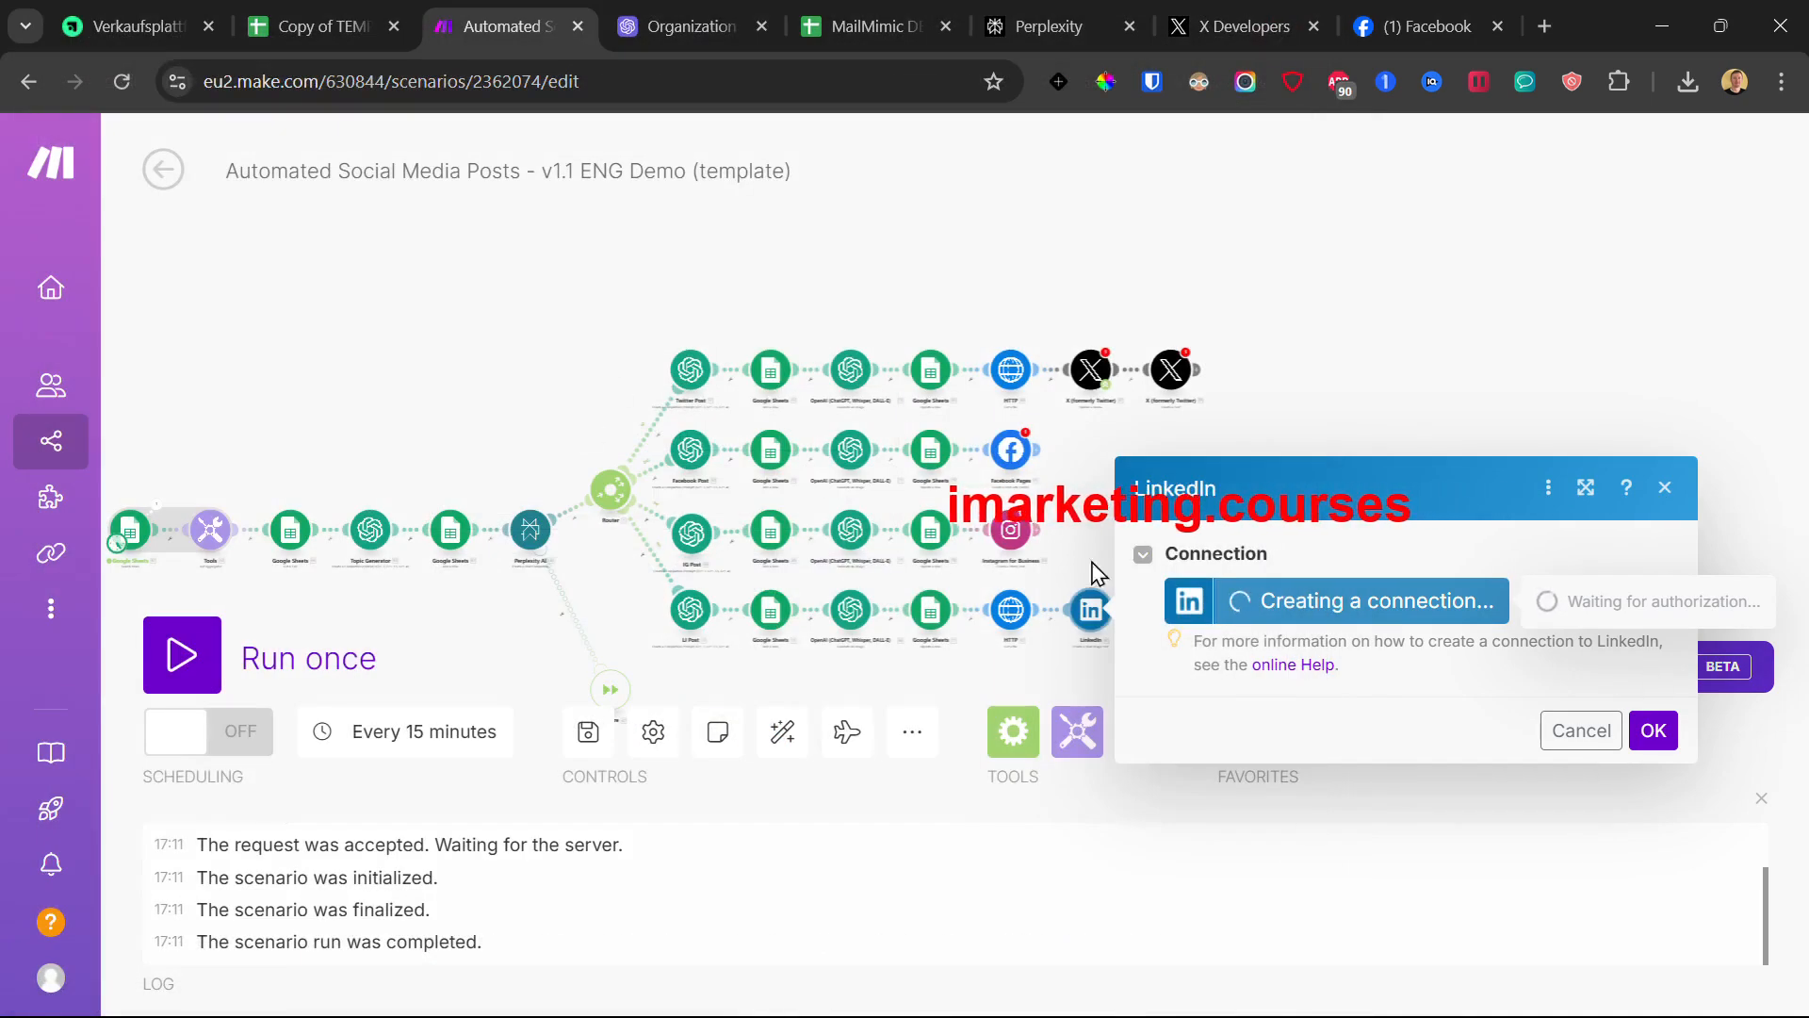
left_click(1382, 407)
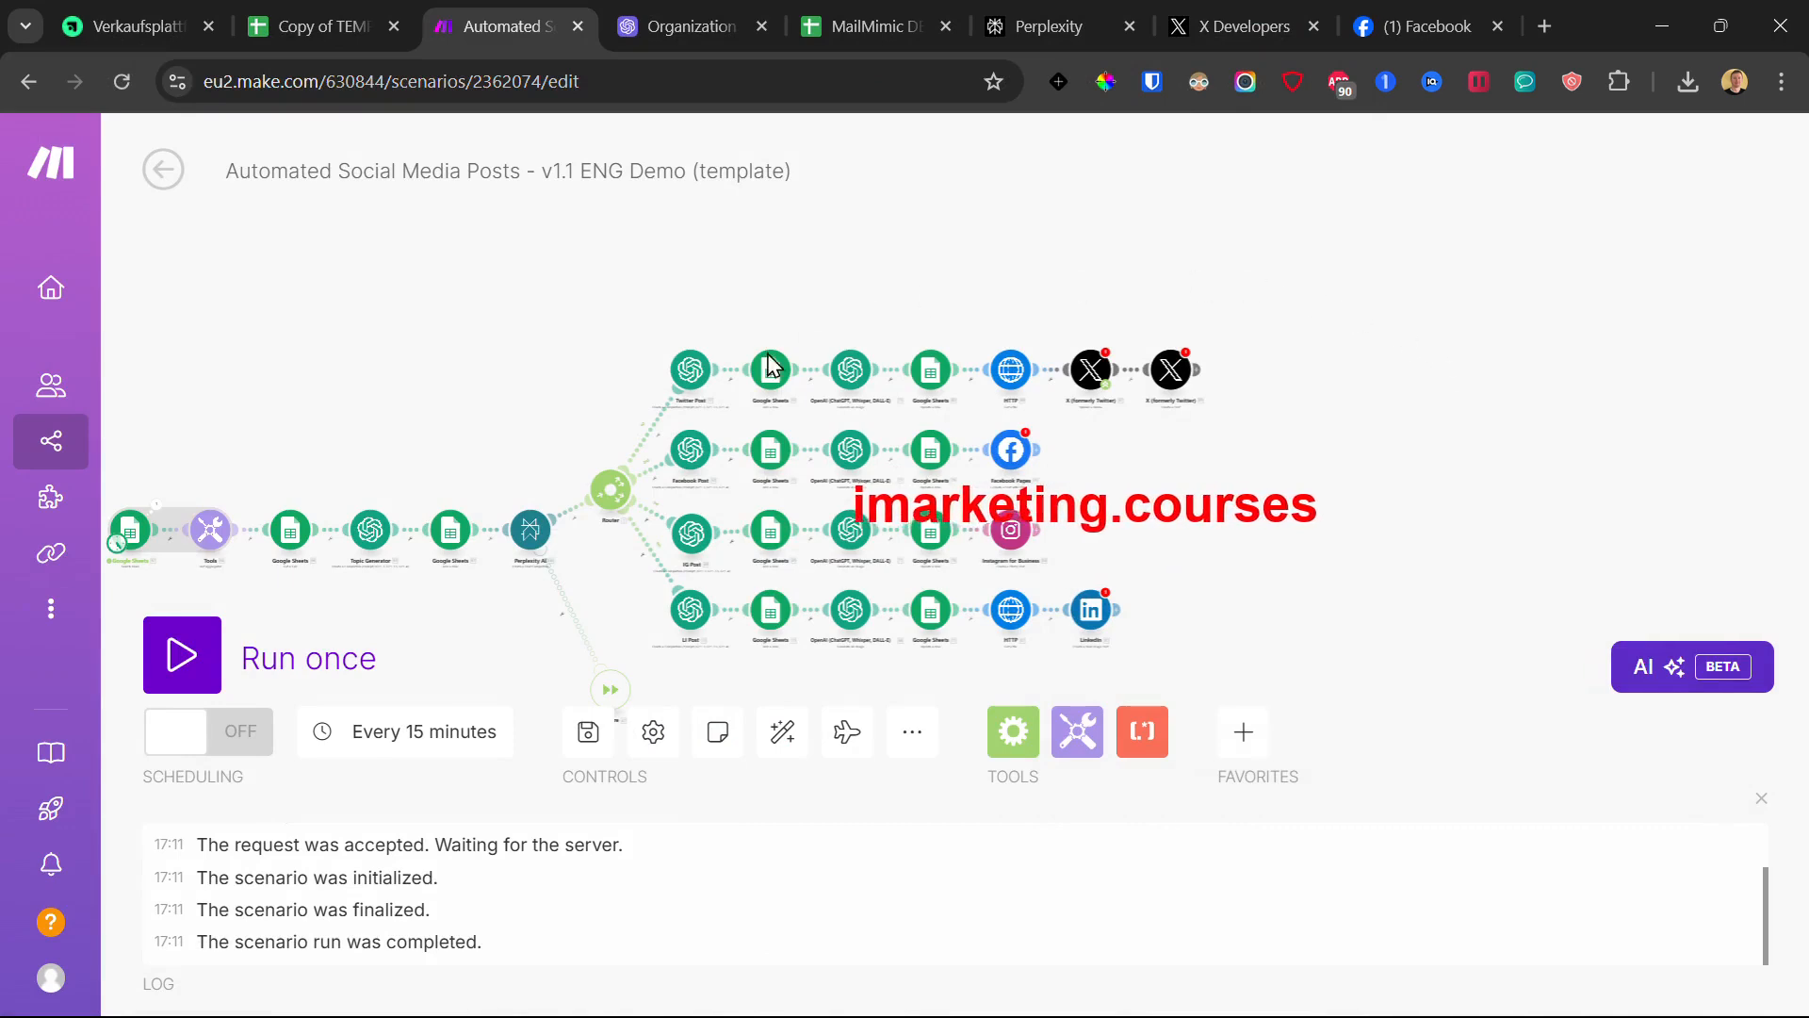
left_click_drag(436, 351, 698, 291)
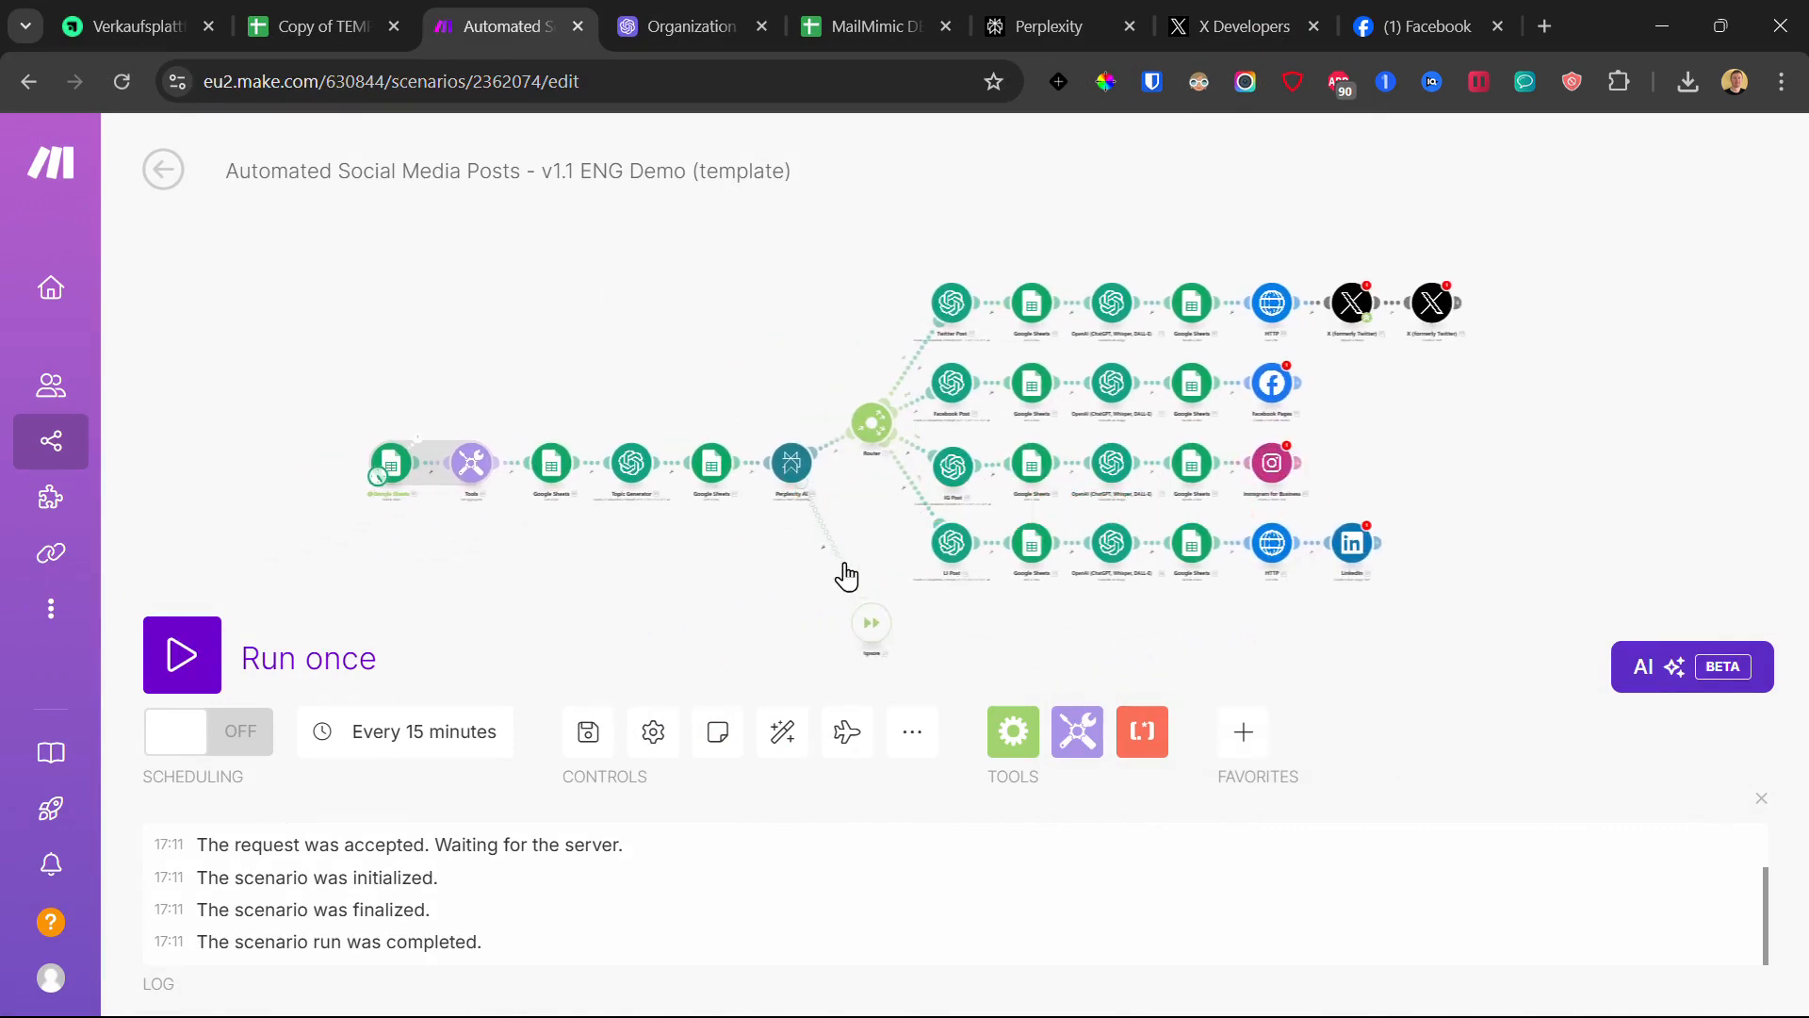
left_click(584, 736)
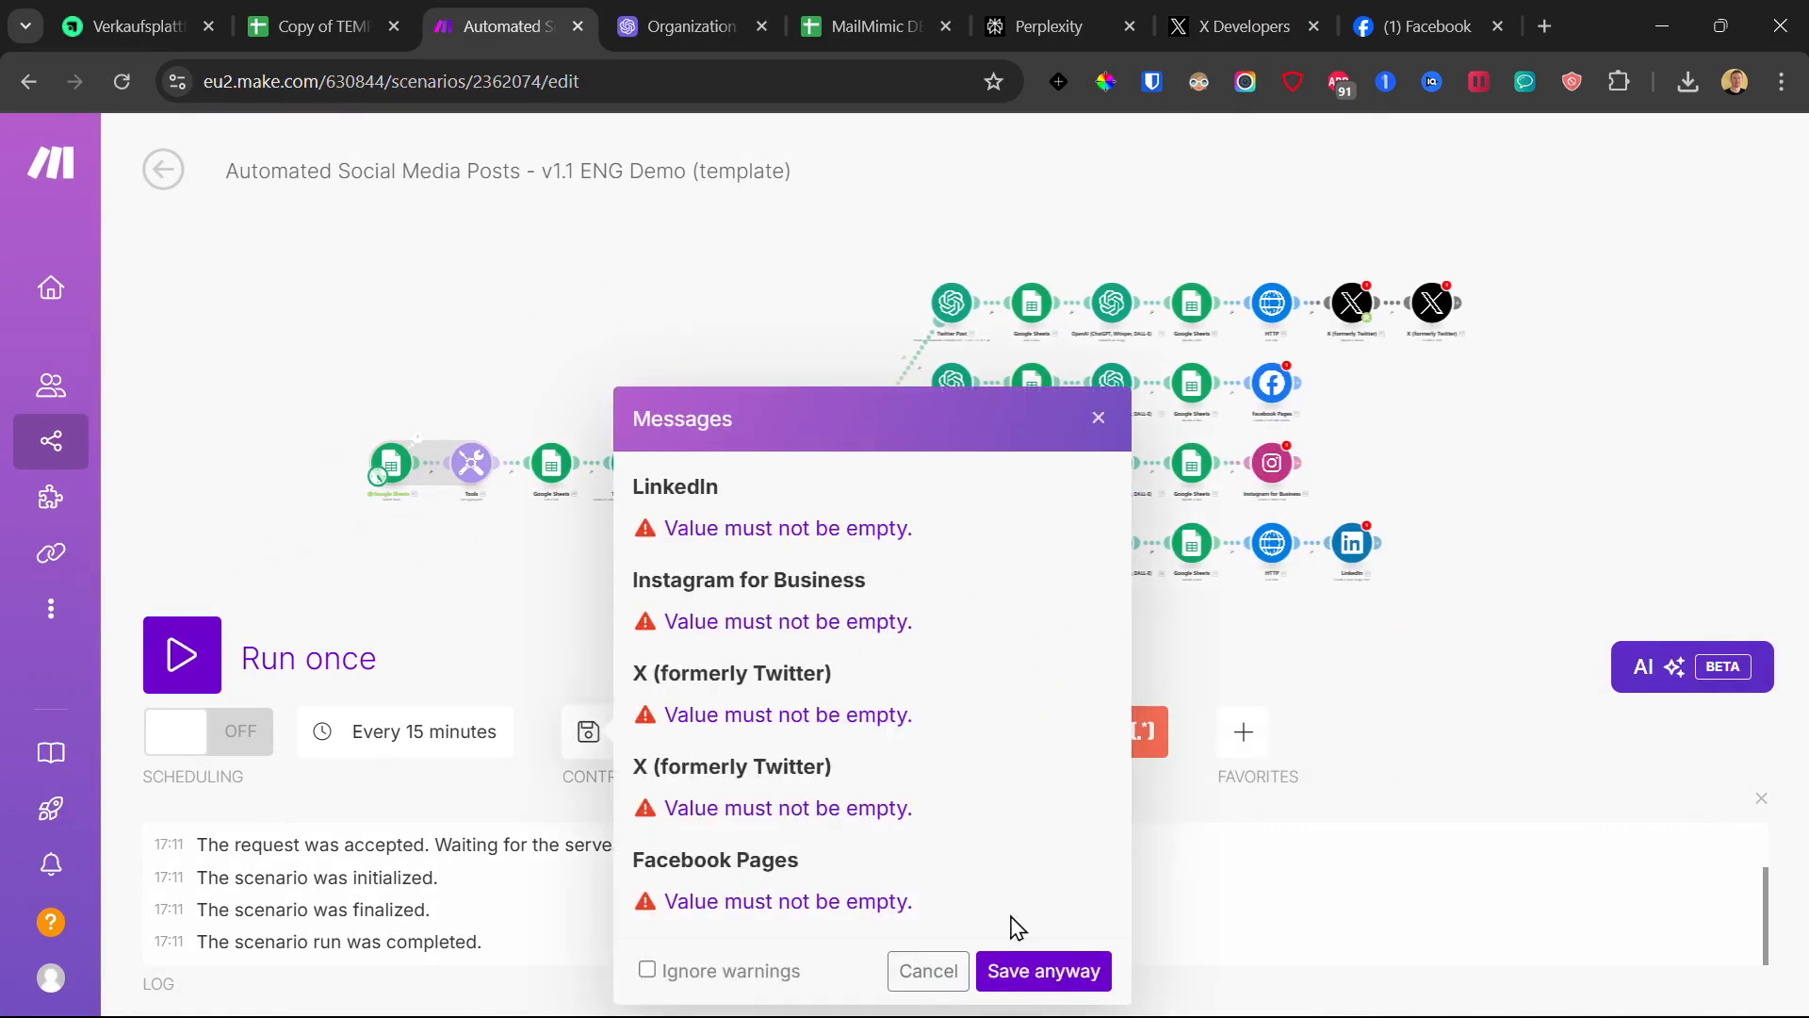
left_click(1022, 971)
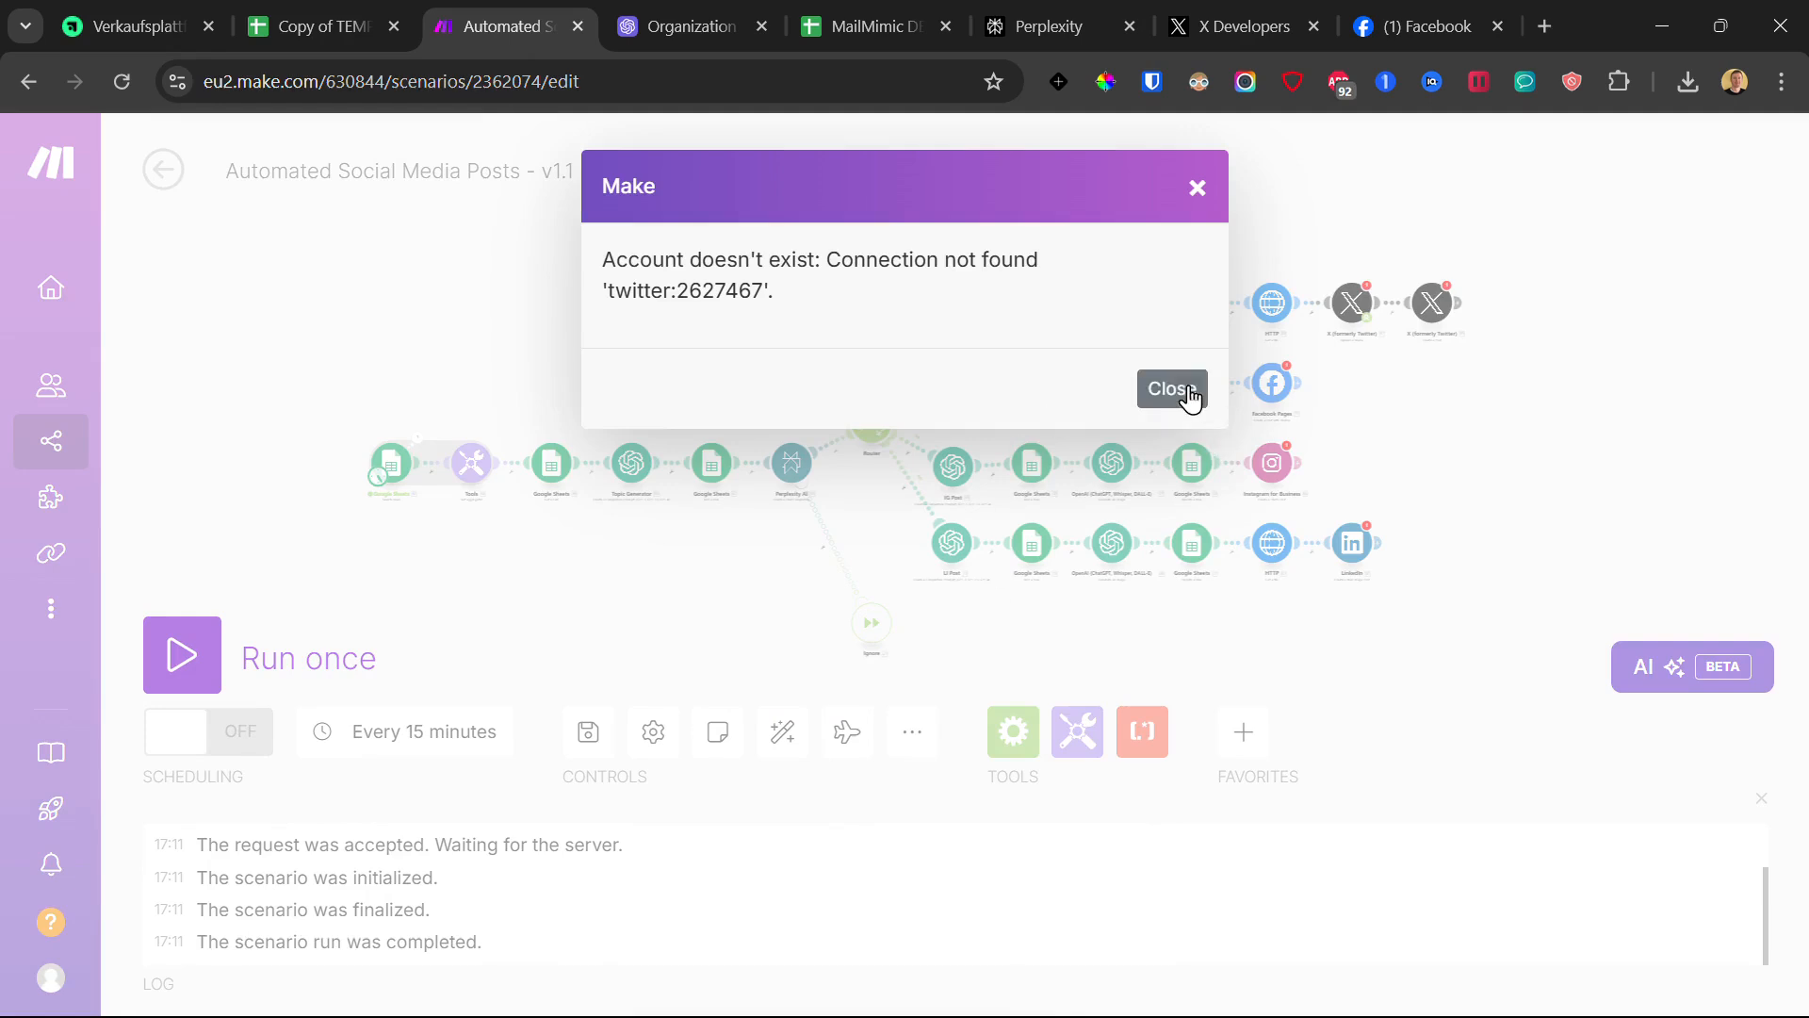
left_click_drag(845, 298, 790, 294)
left_click(617, 259)
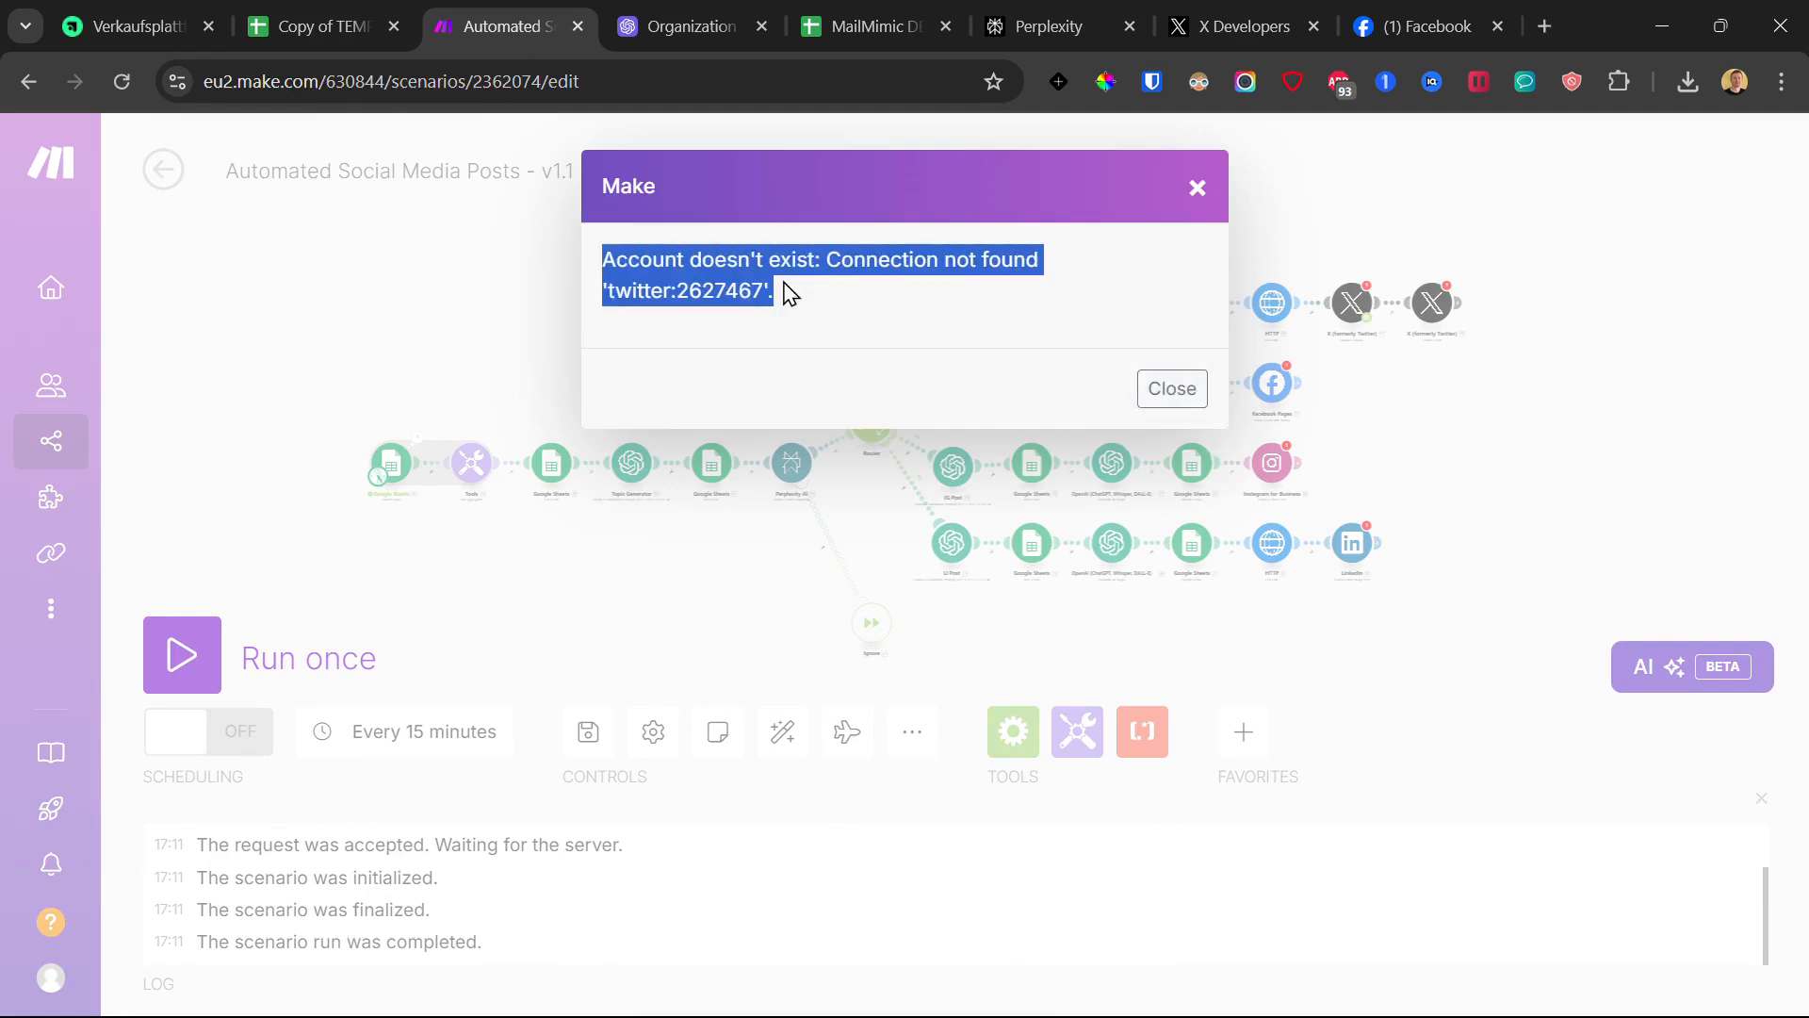
left_click(1196, 189)
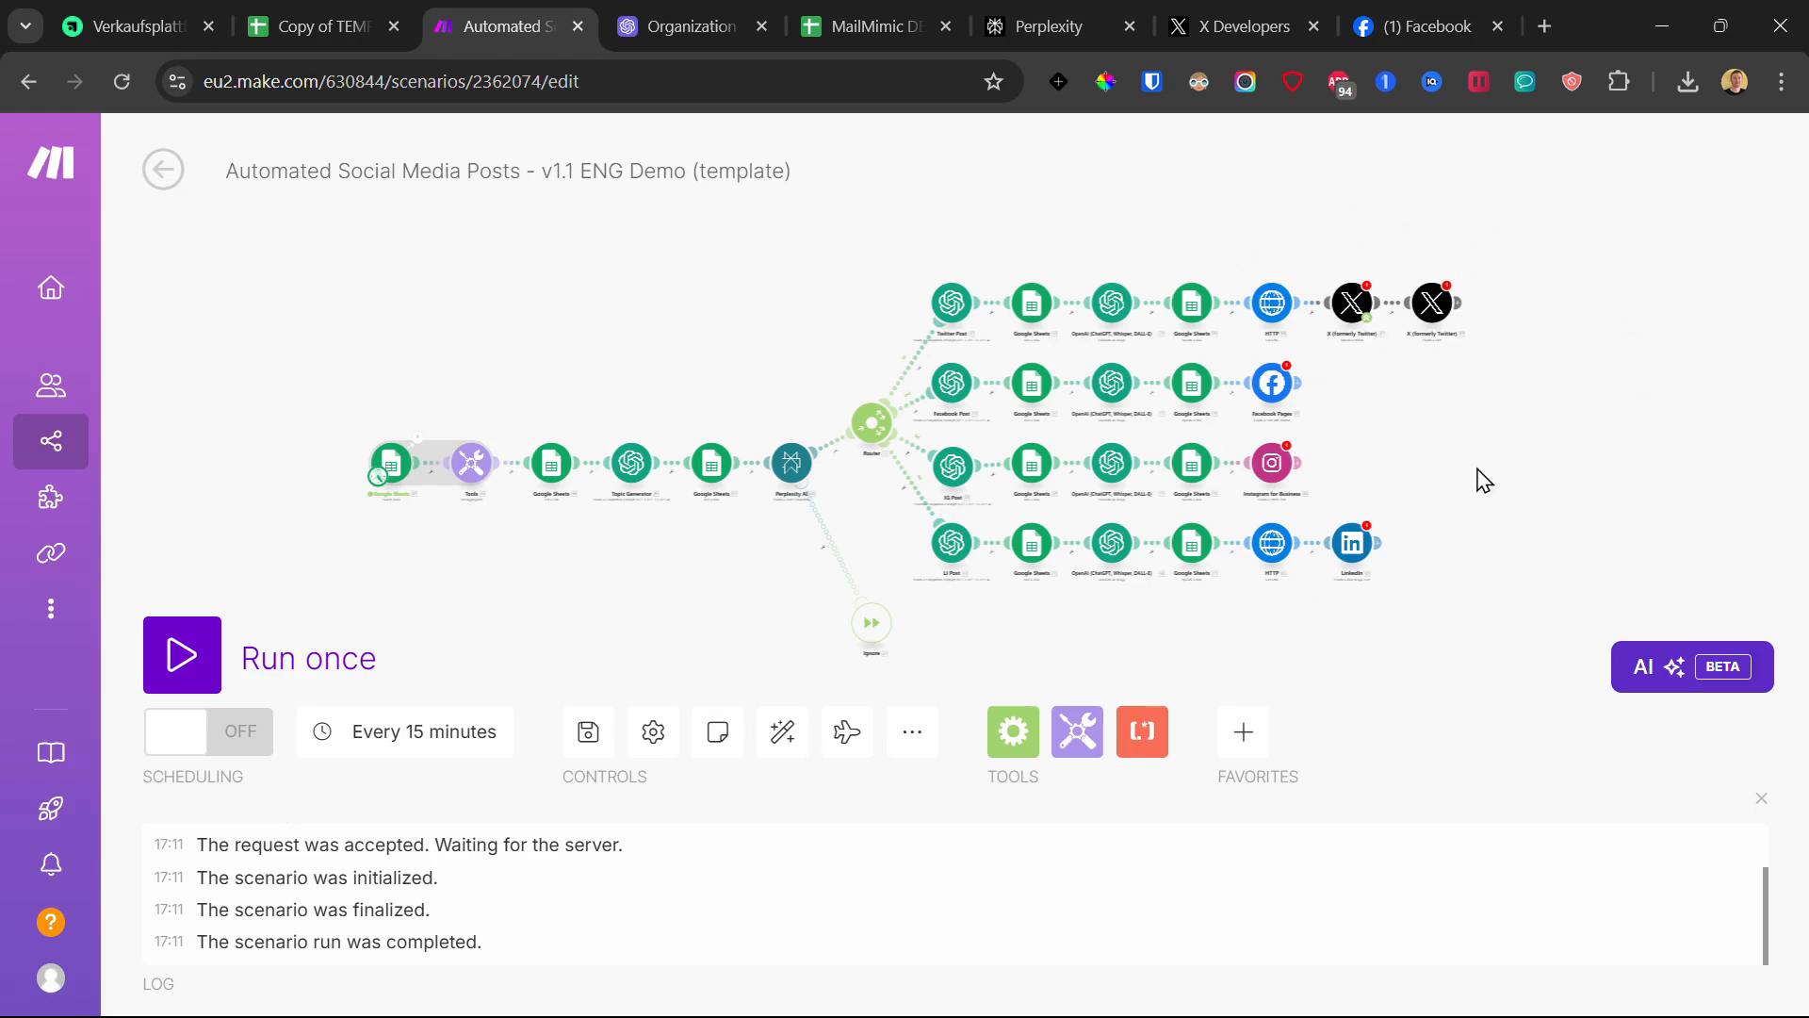
- Select and delete the Facebook and Instagram route modules, then auto-align the remaining Twitter and LinkedIn routes
scroll(1469, 440, "up", 2)
left_click_drag(1392, 399, 1316, 376)
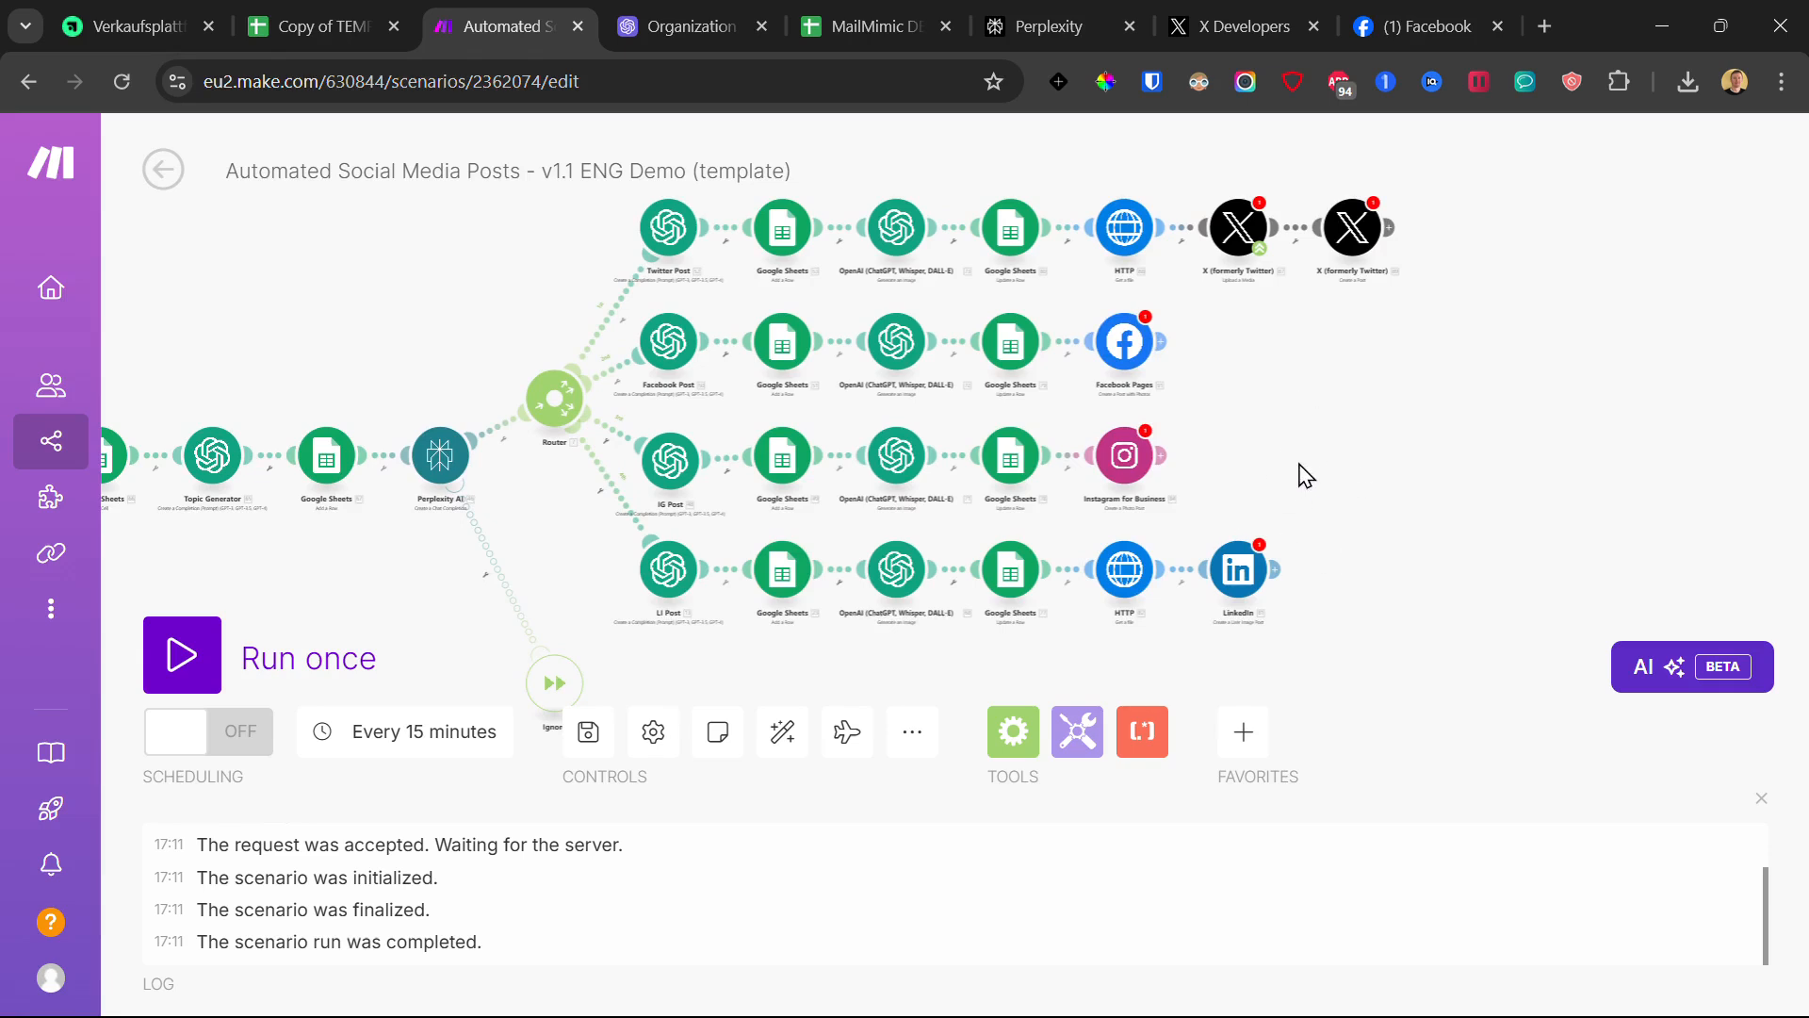
left_click_drag(1202, 476, 662, 351)
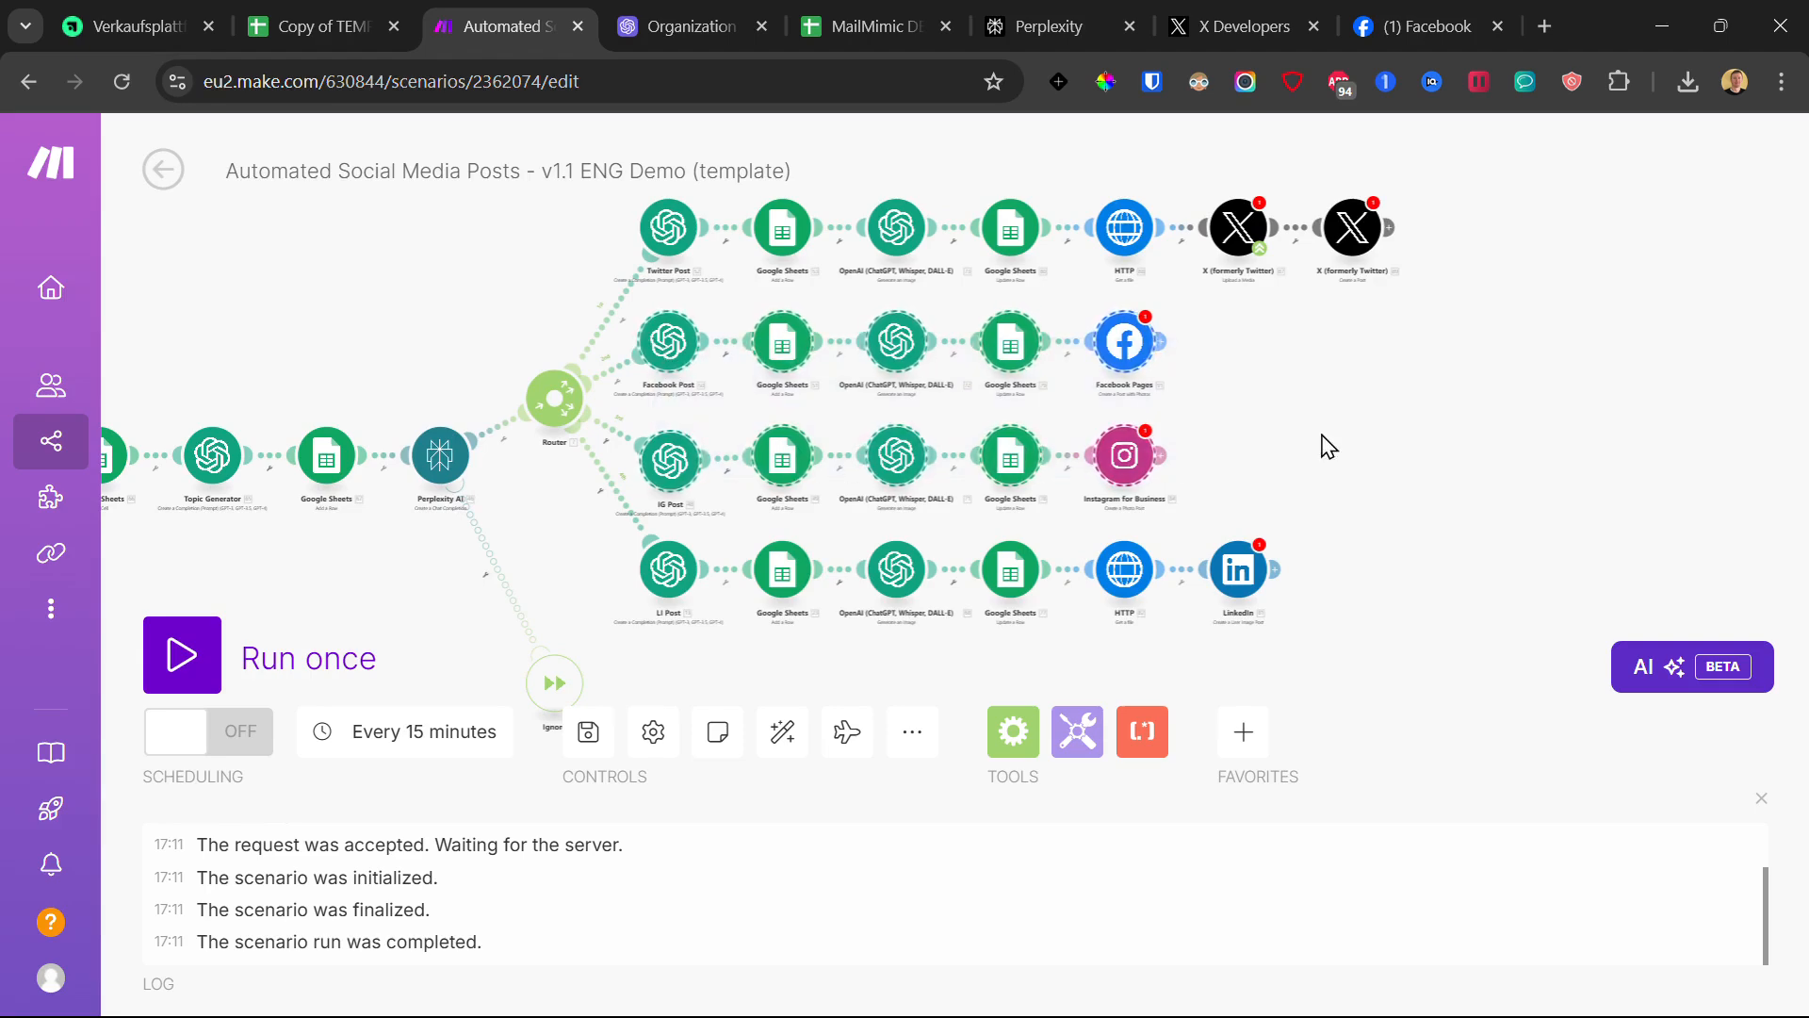
key("Delete")
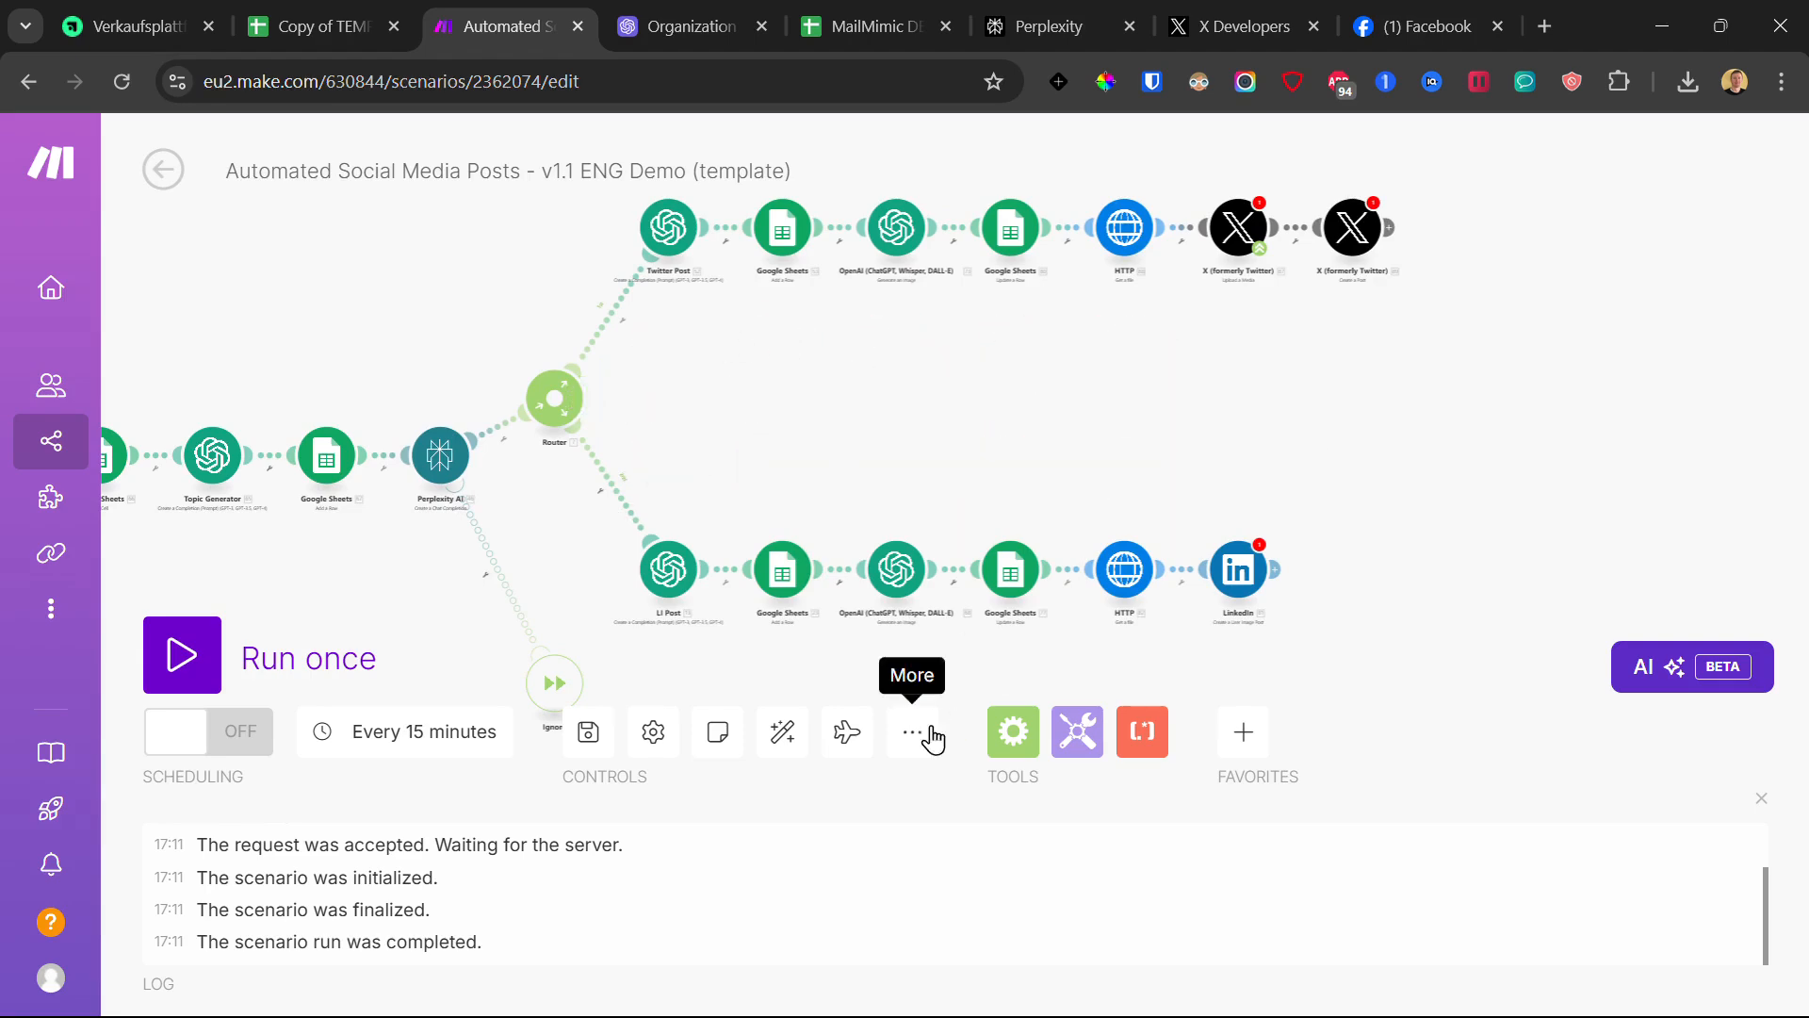
left_click(784, 733)
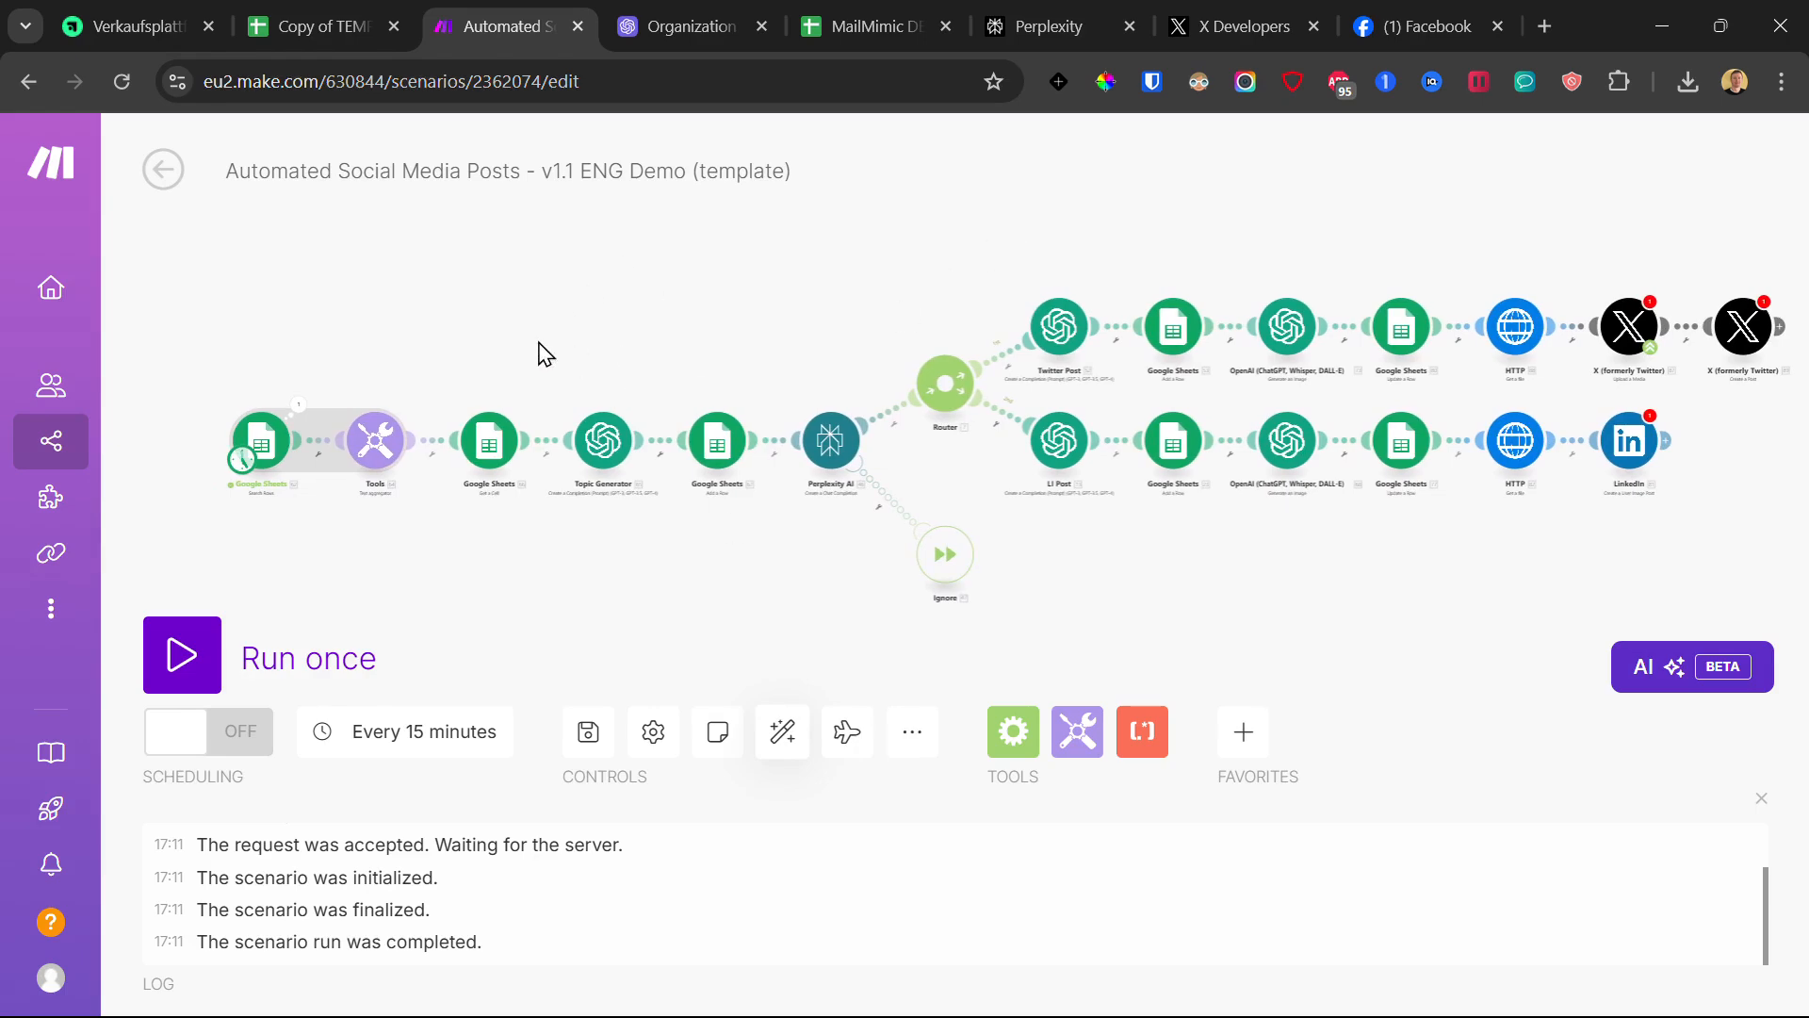
- Browse the trigger's daily and weekday run options, then close without applying, keeping every 15 minutes
left_click(243, 462)
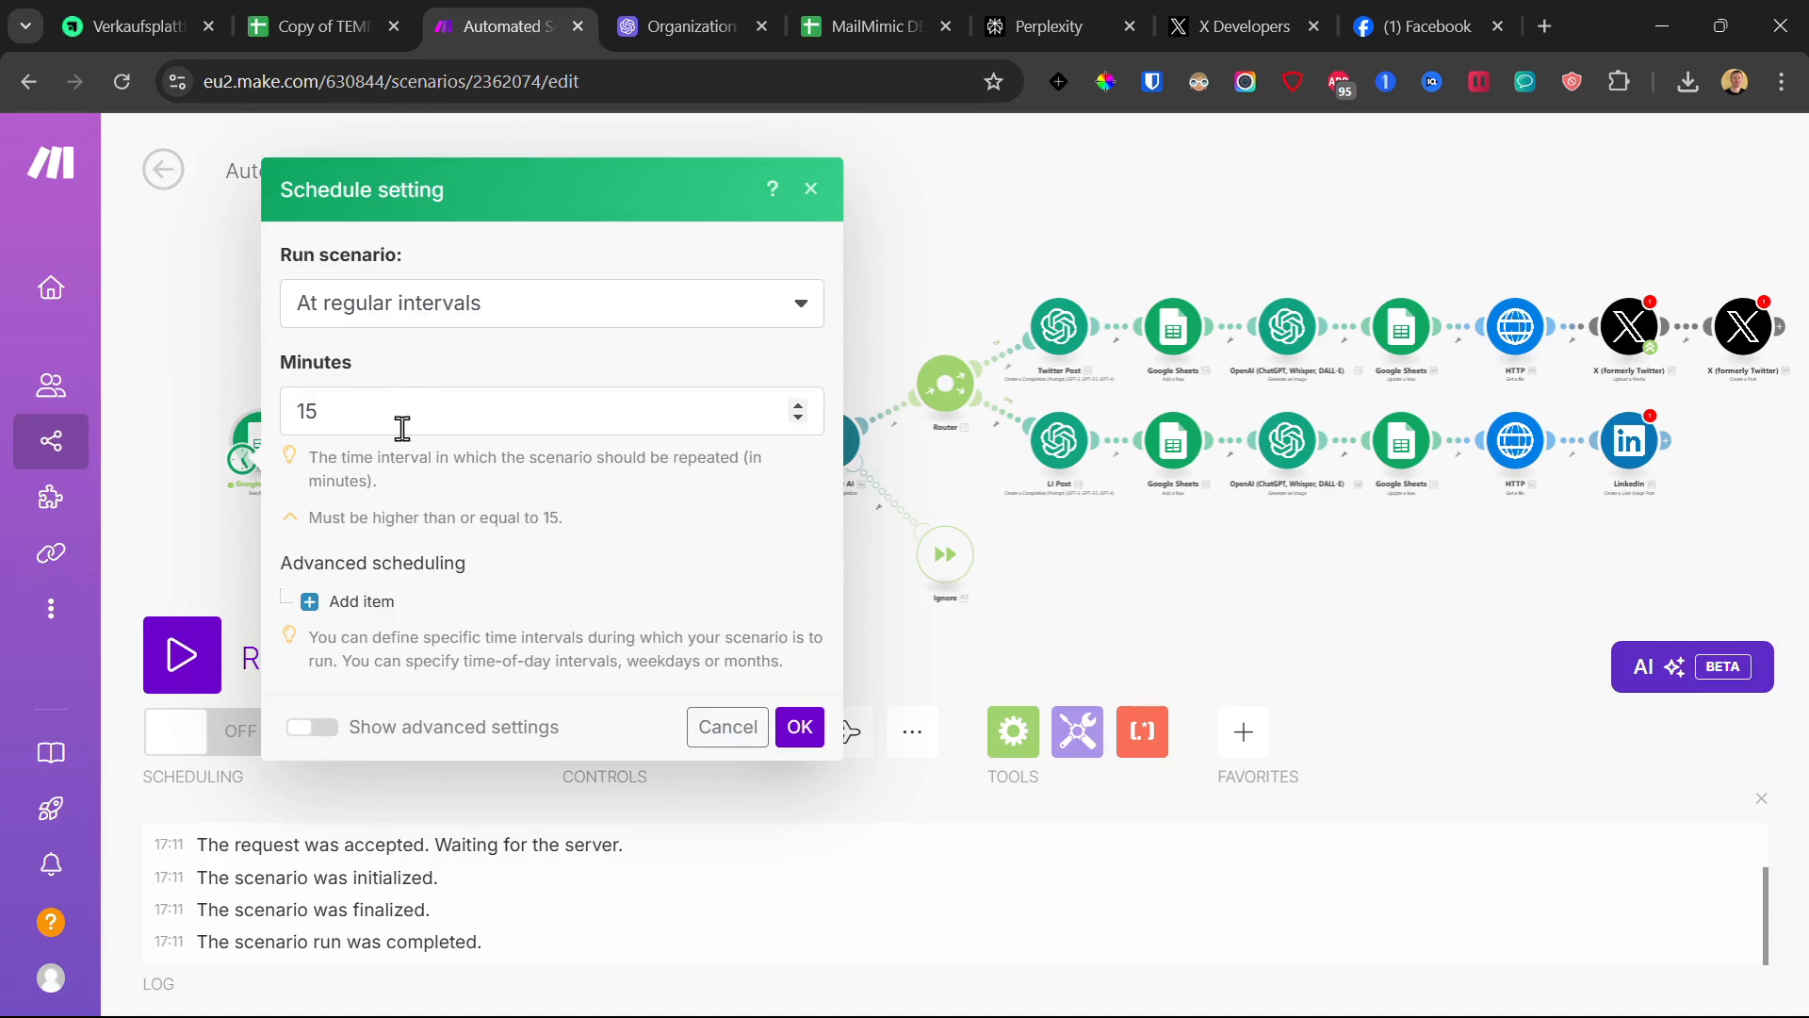
left_click(441, 299)
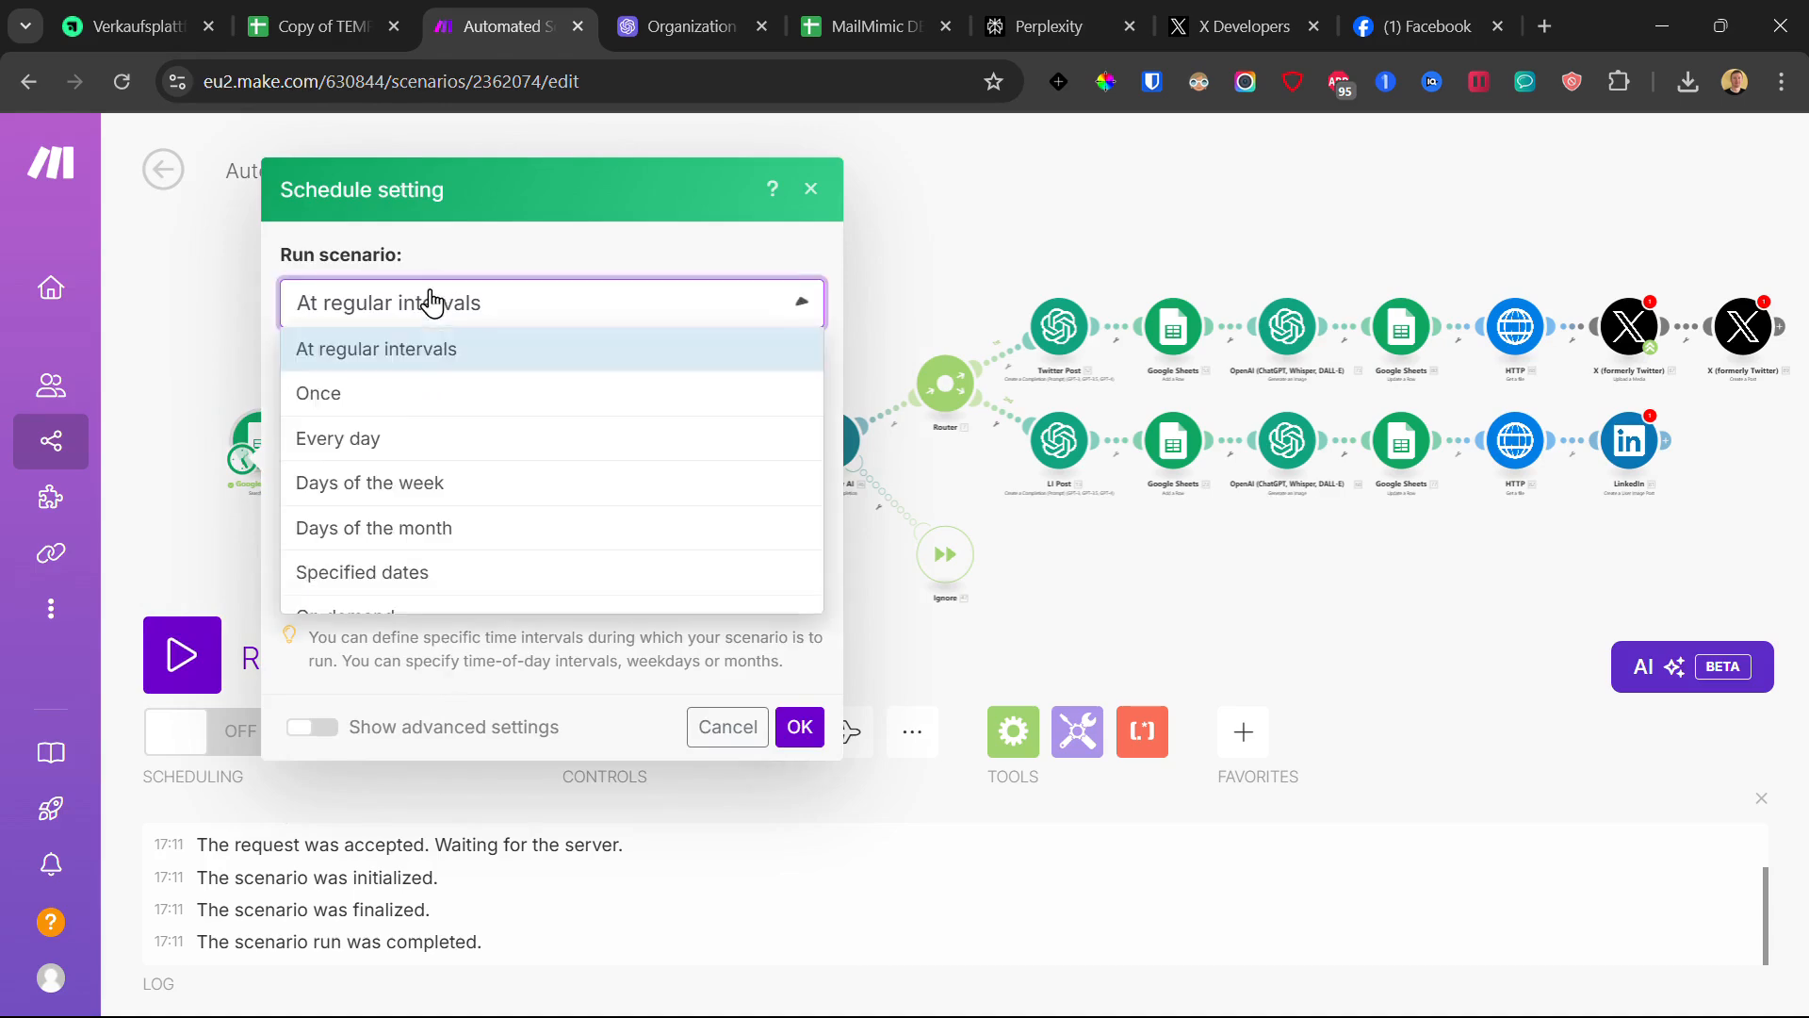
left_click(378, 436)
left_click(403, 521)
left_click(520, 396)
left_click(412, 575)
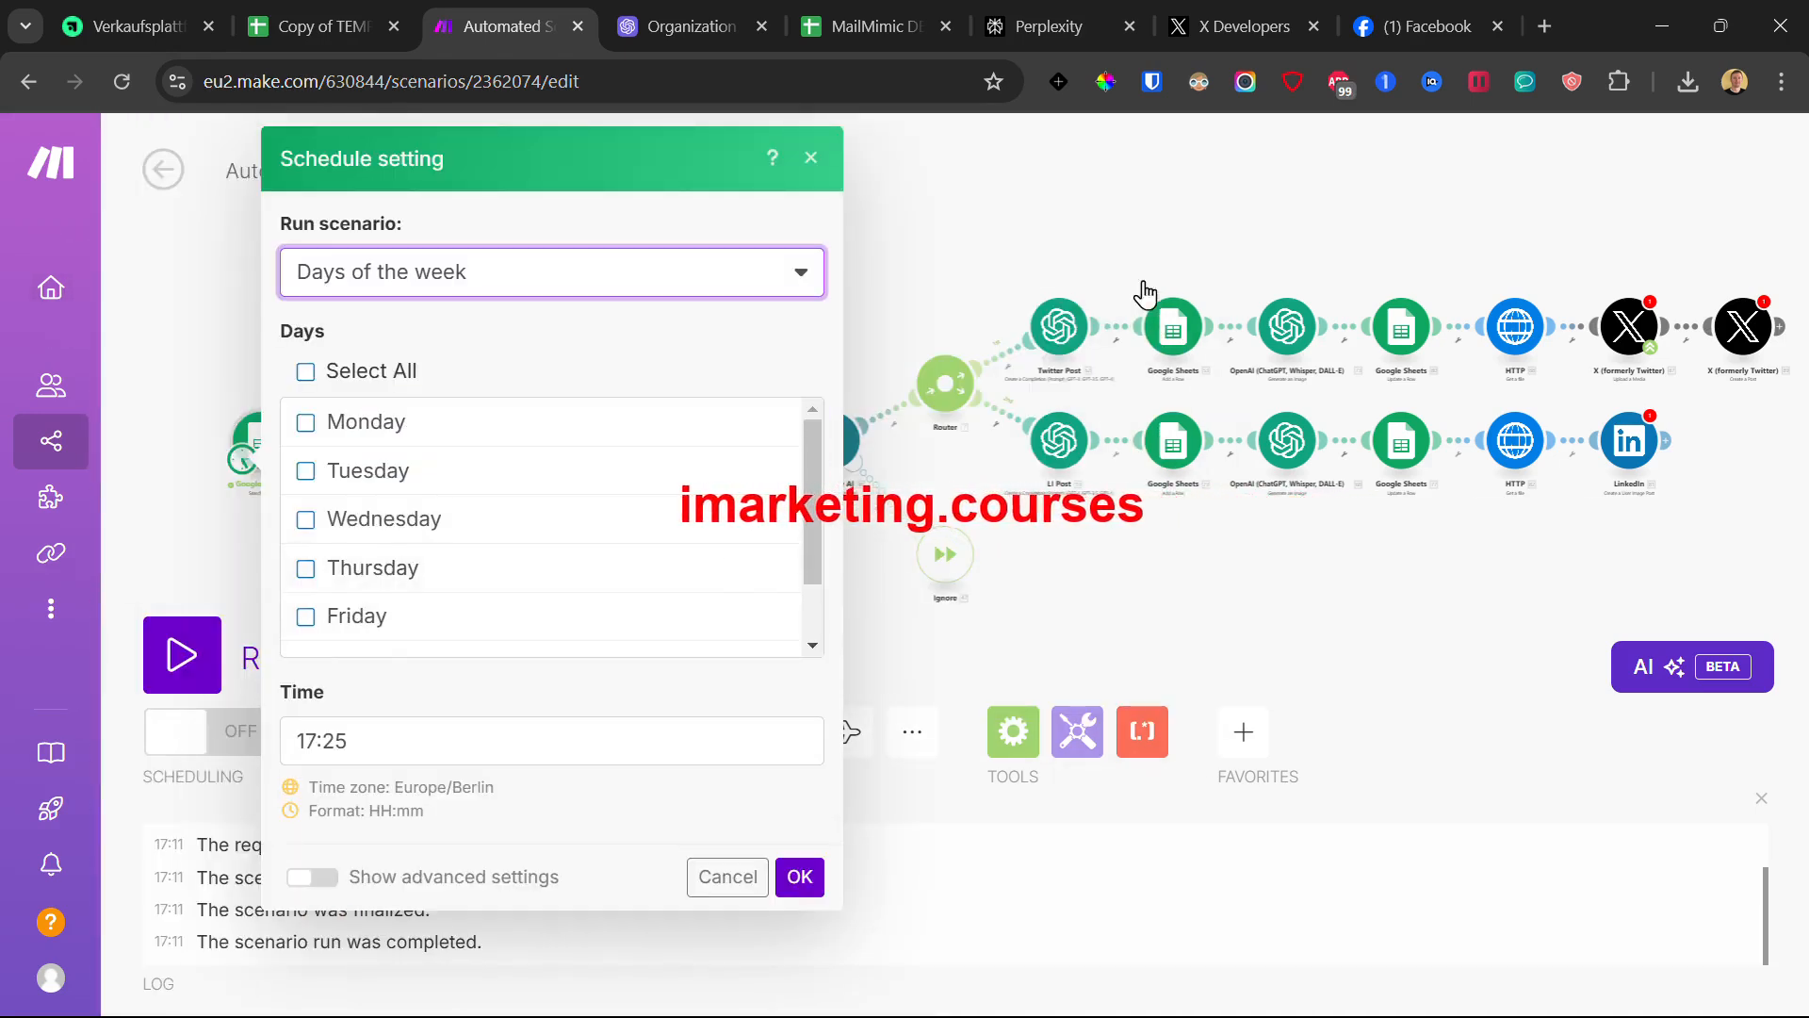
left_click(812, 158)
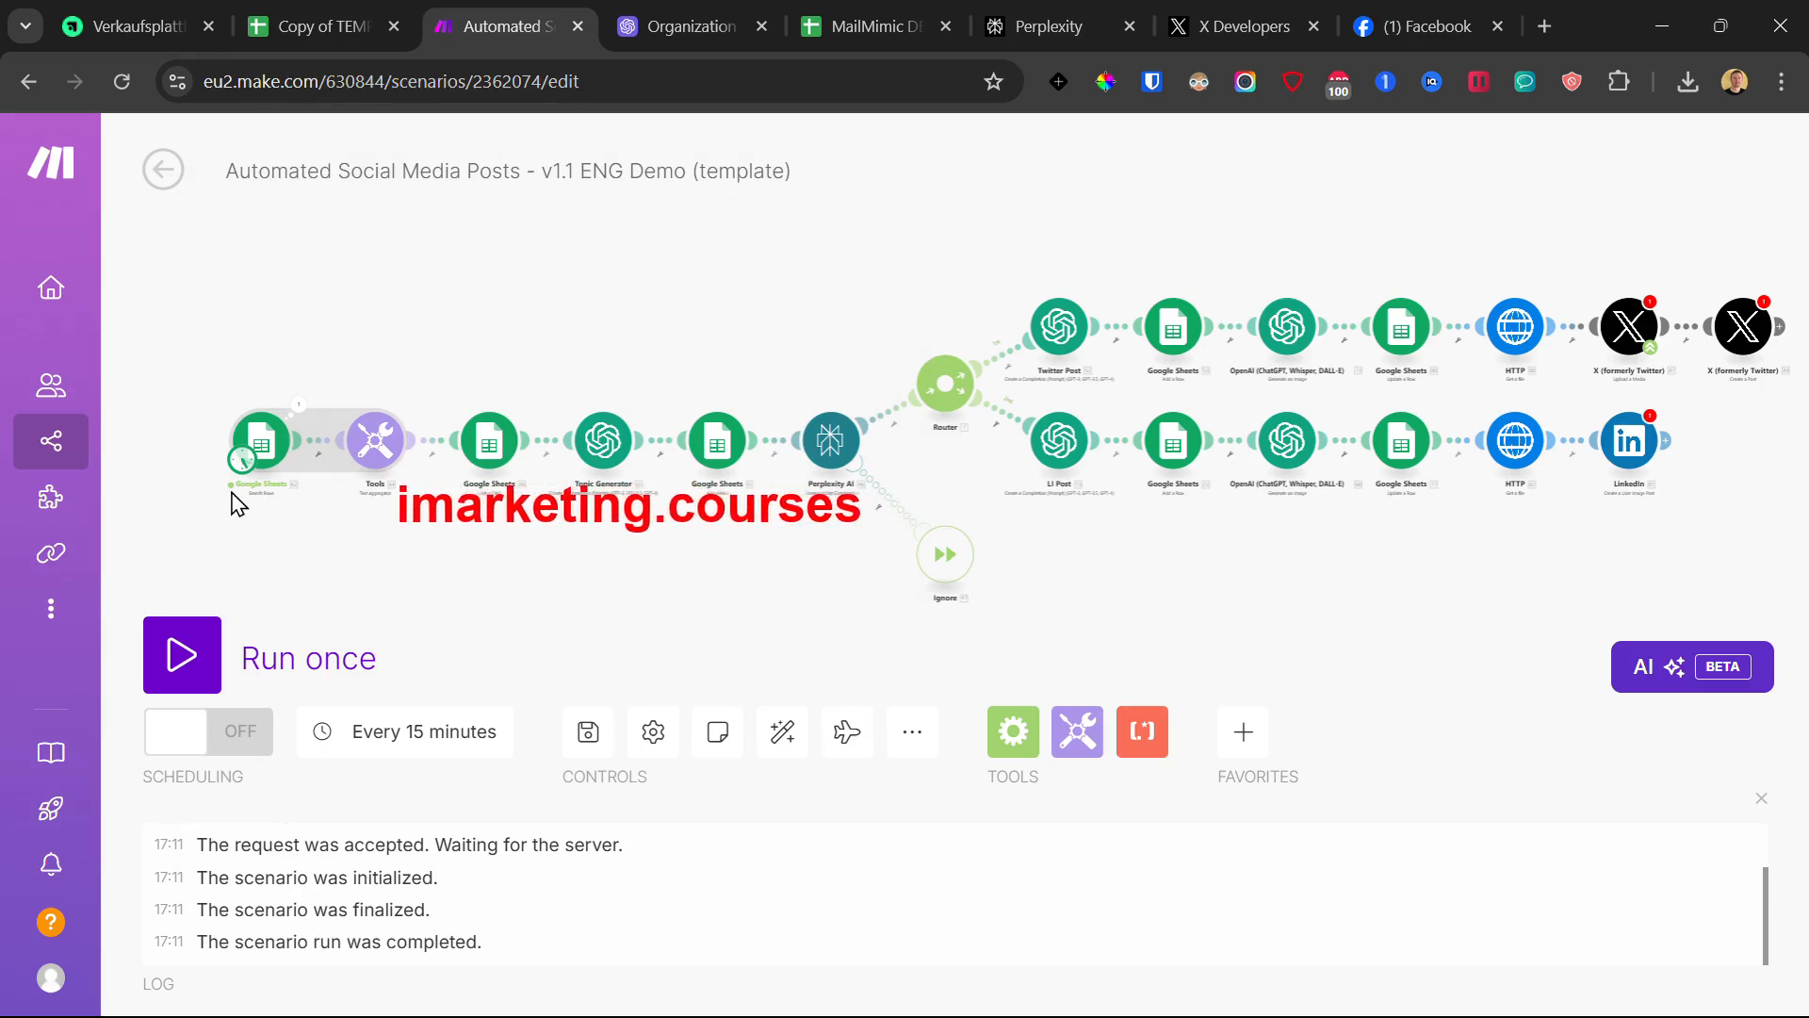
left_click(243, 462)
left_click(186, 367)
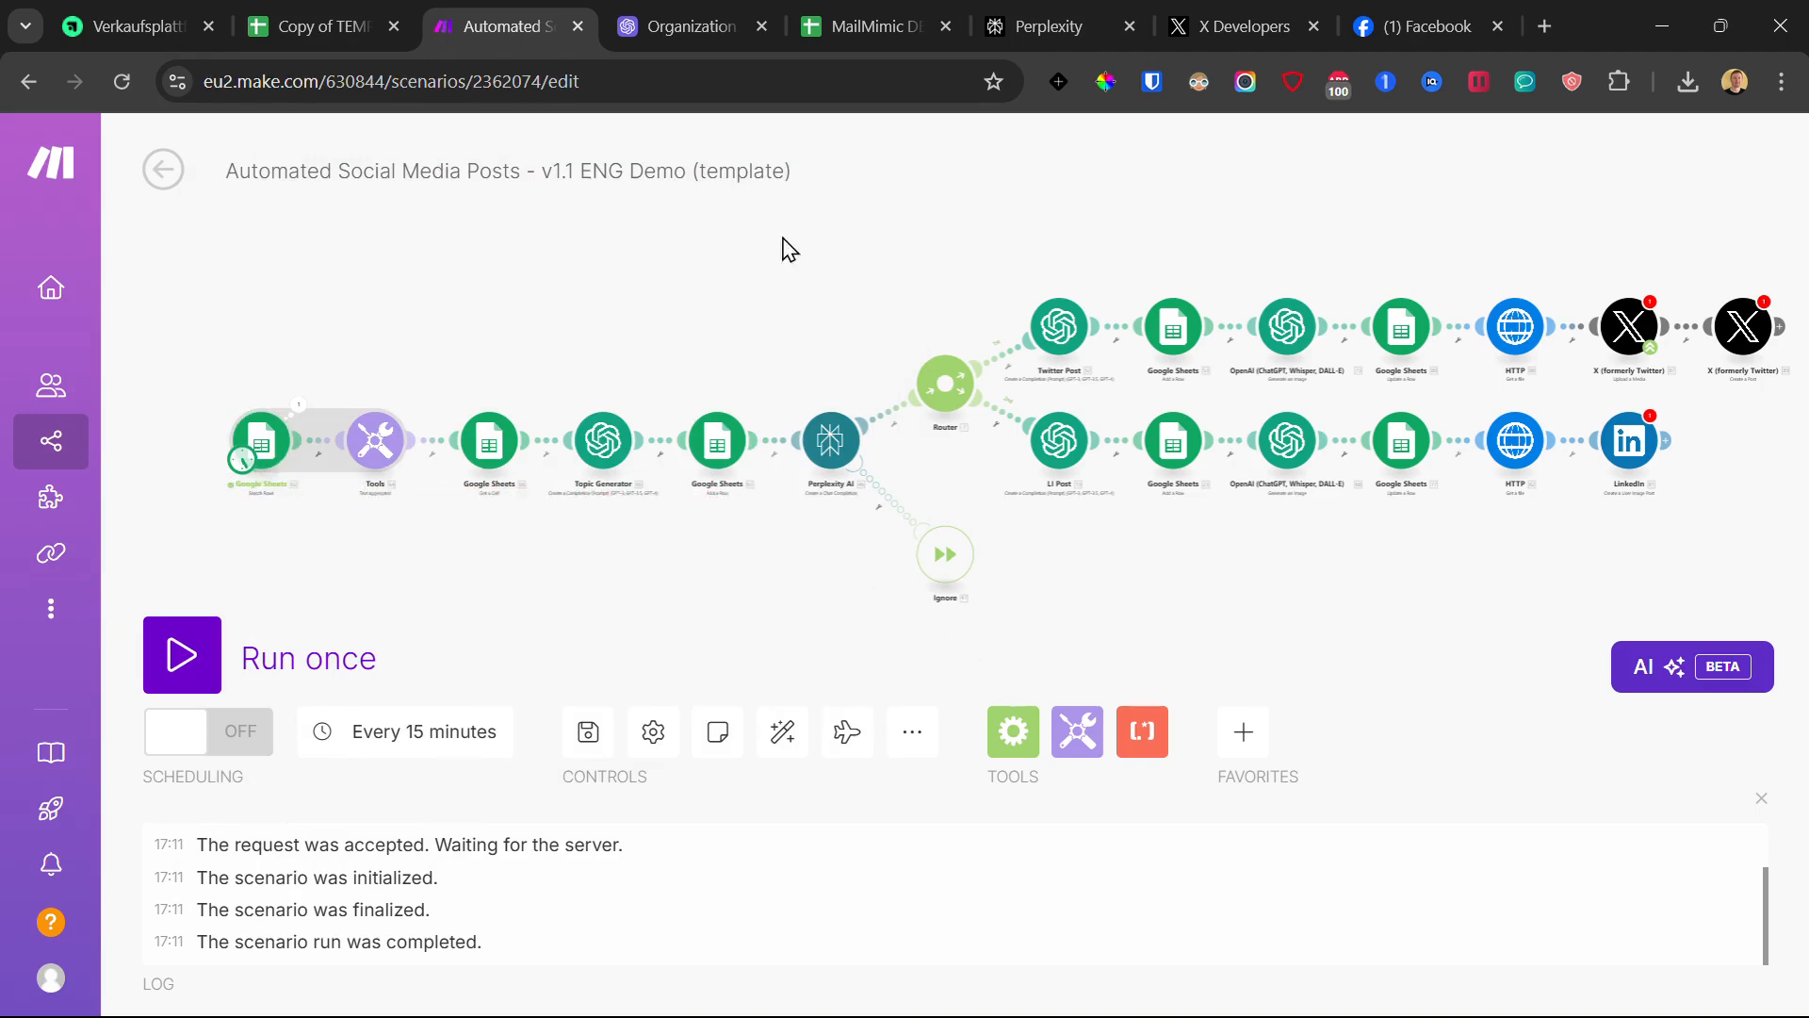
- Switch to the Social Media AI Automation spreadsheet and select cells A1 to A13 of the Input sheet
left_click(320, 25)
left_click_drag(396, 449, 401, 477)
left_click_drag(141, 344, 219, 682)
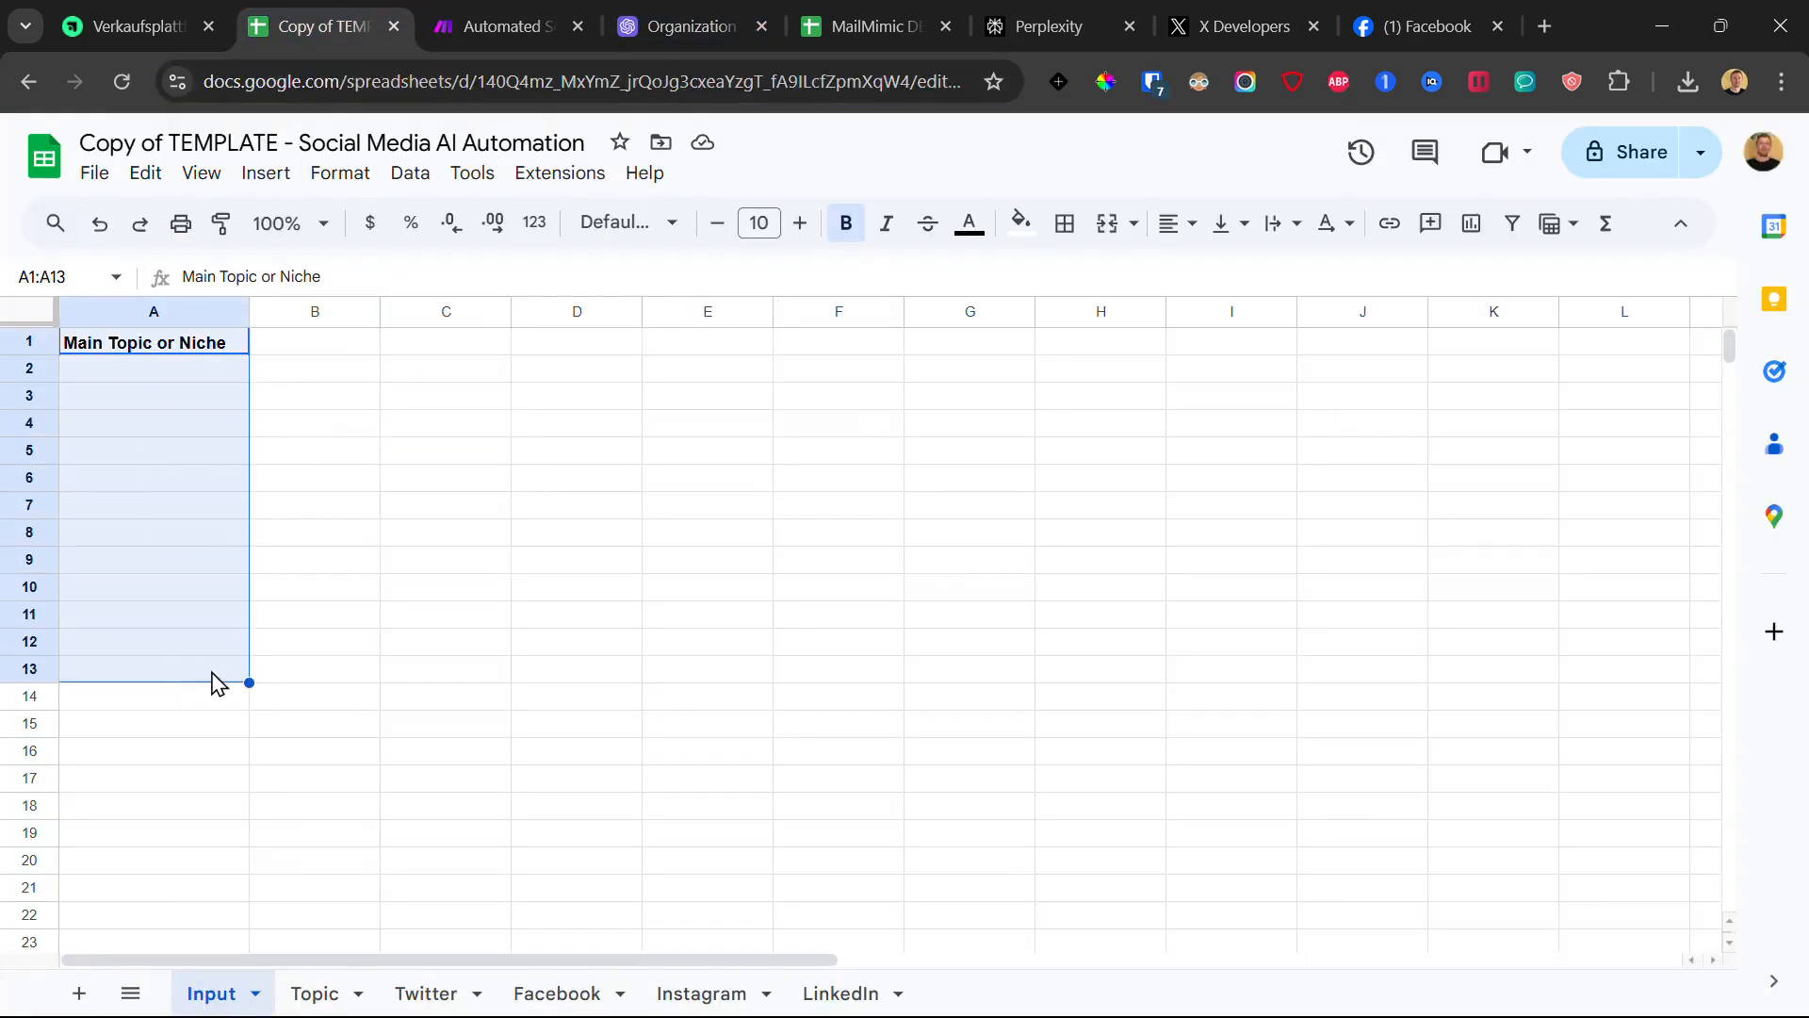
- Look through the Topic, Facebook, Instagram, LinkedIn and Input sheets, then go back to the Automated Social Media Posts scenario
left_click(348, 993)
left_click(563, 996)
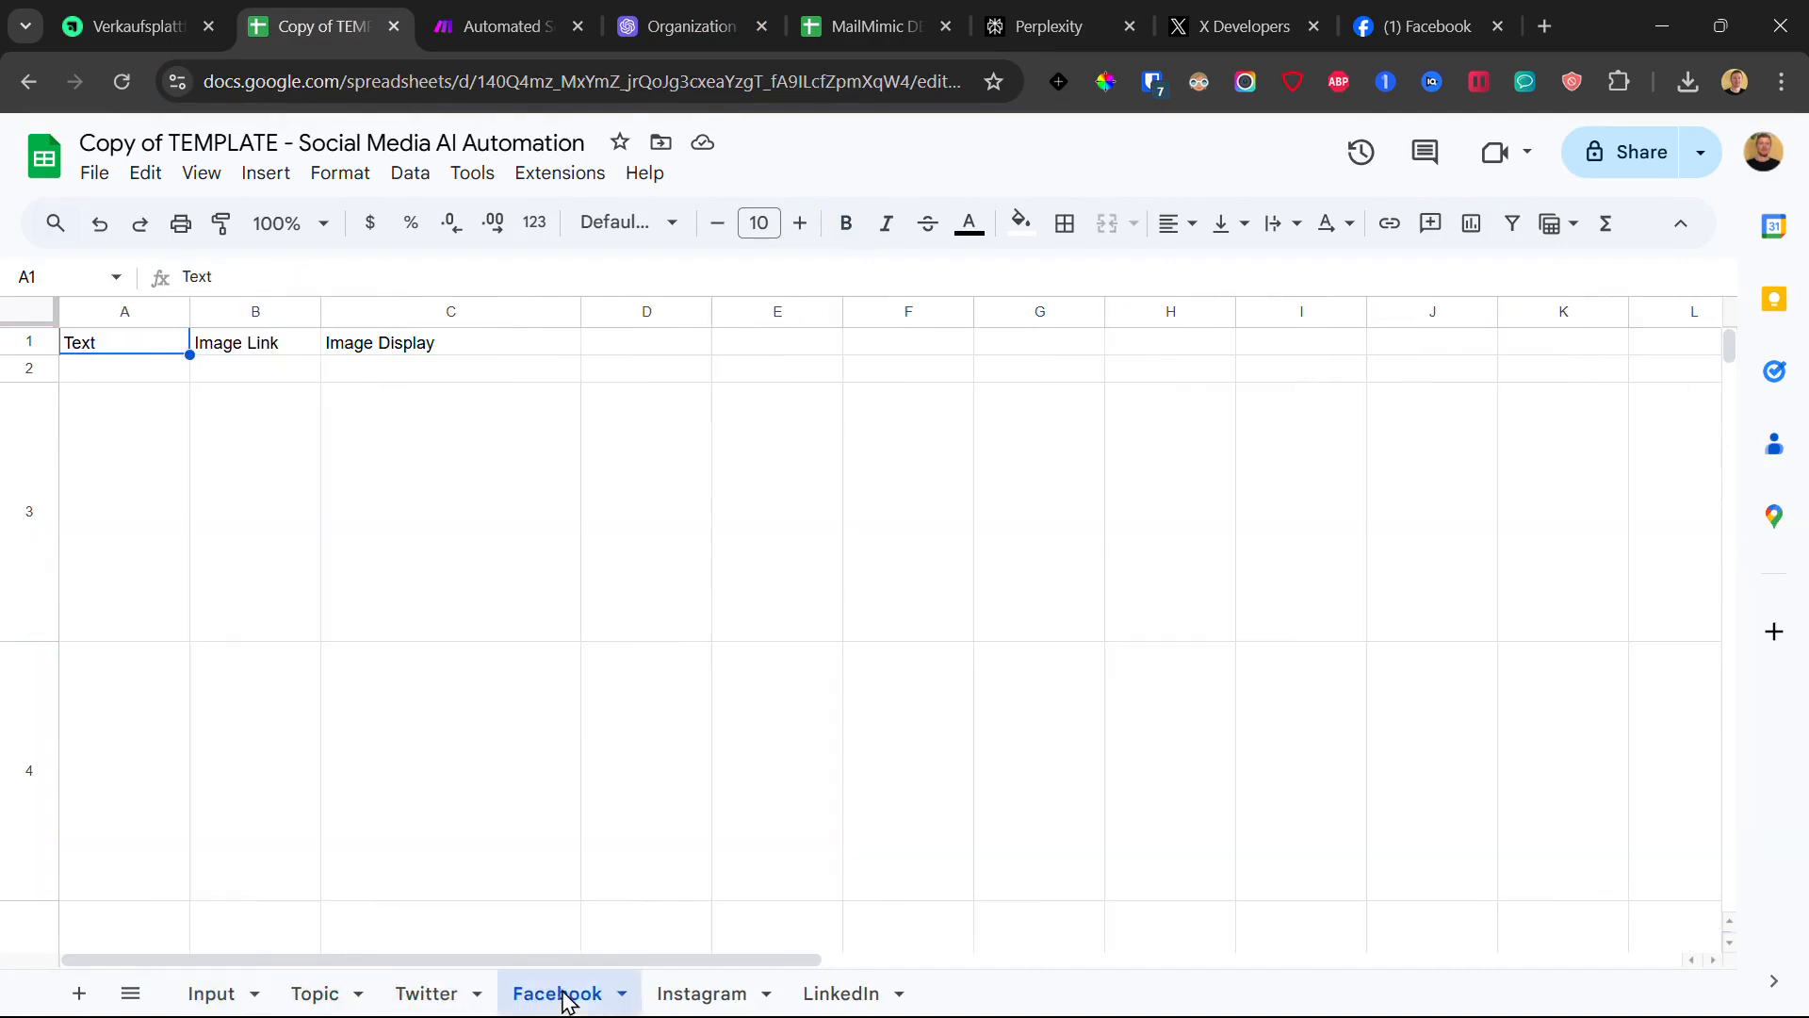
left_click(697, 994)
left_click(862, 996)
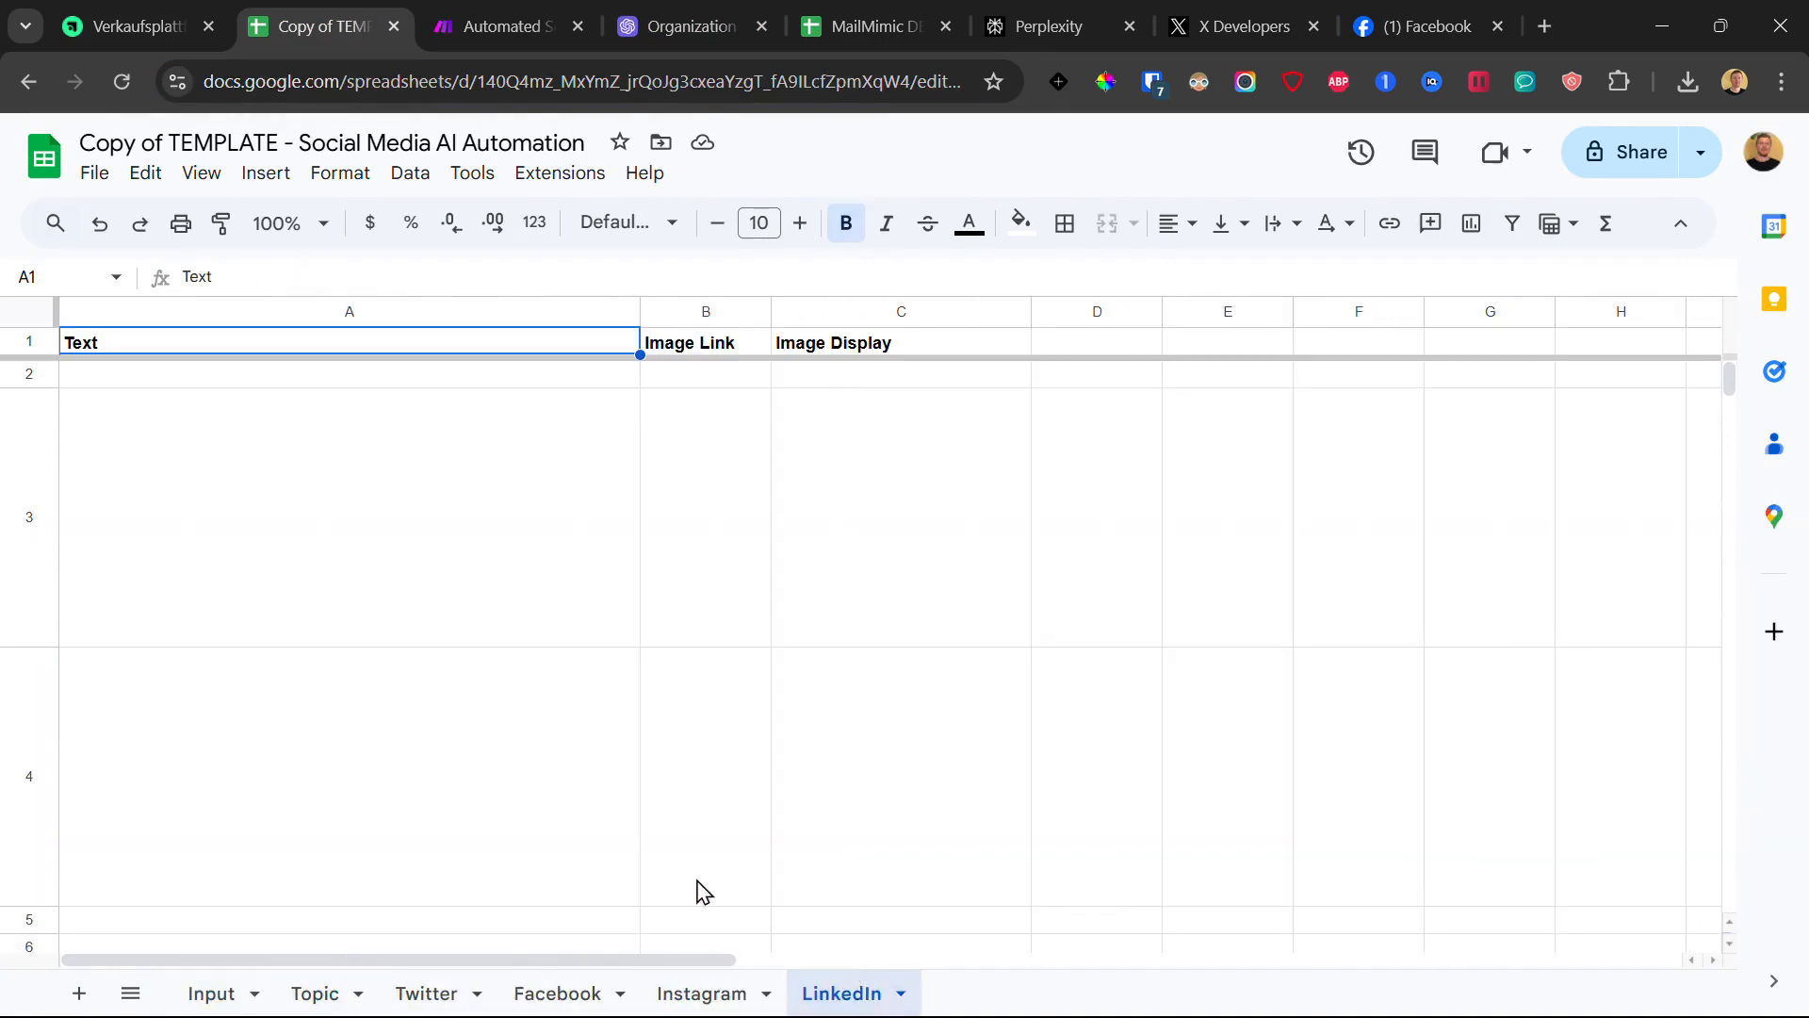
left_click(212, 991)
left_click(349, 997)
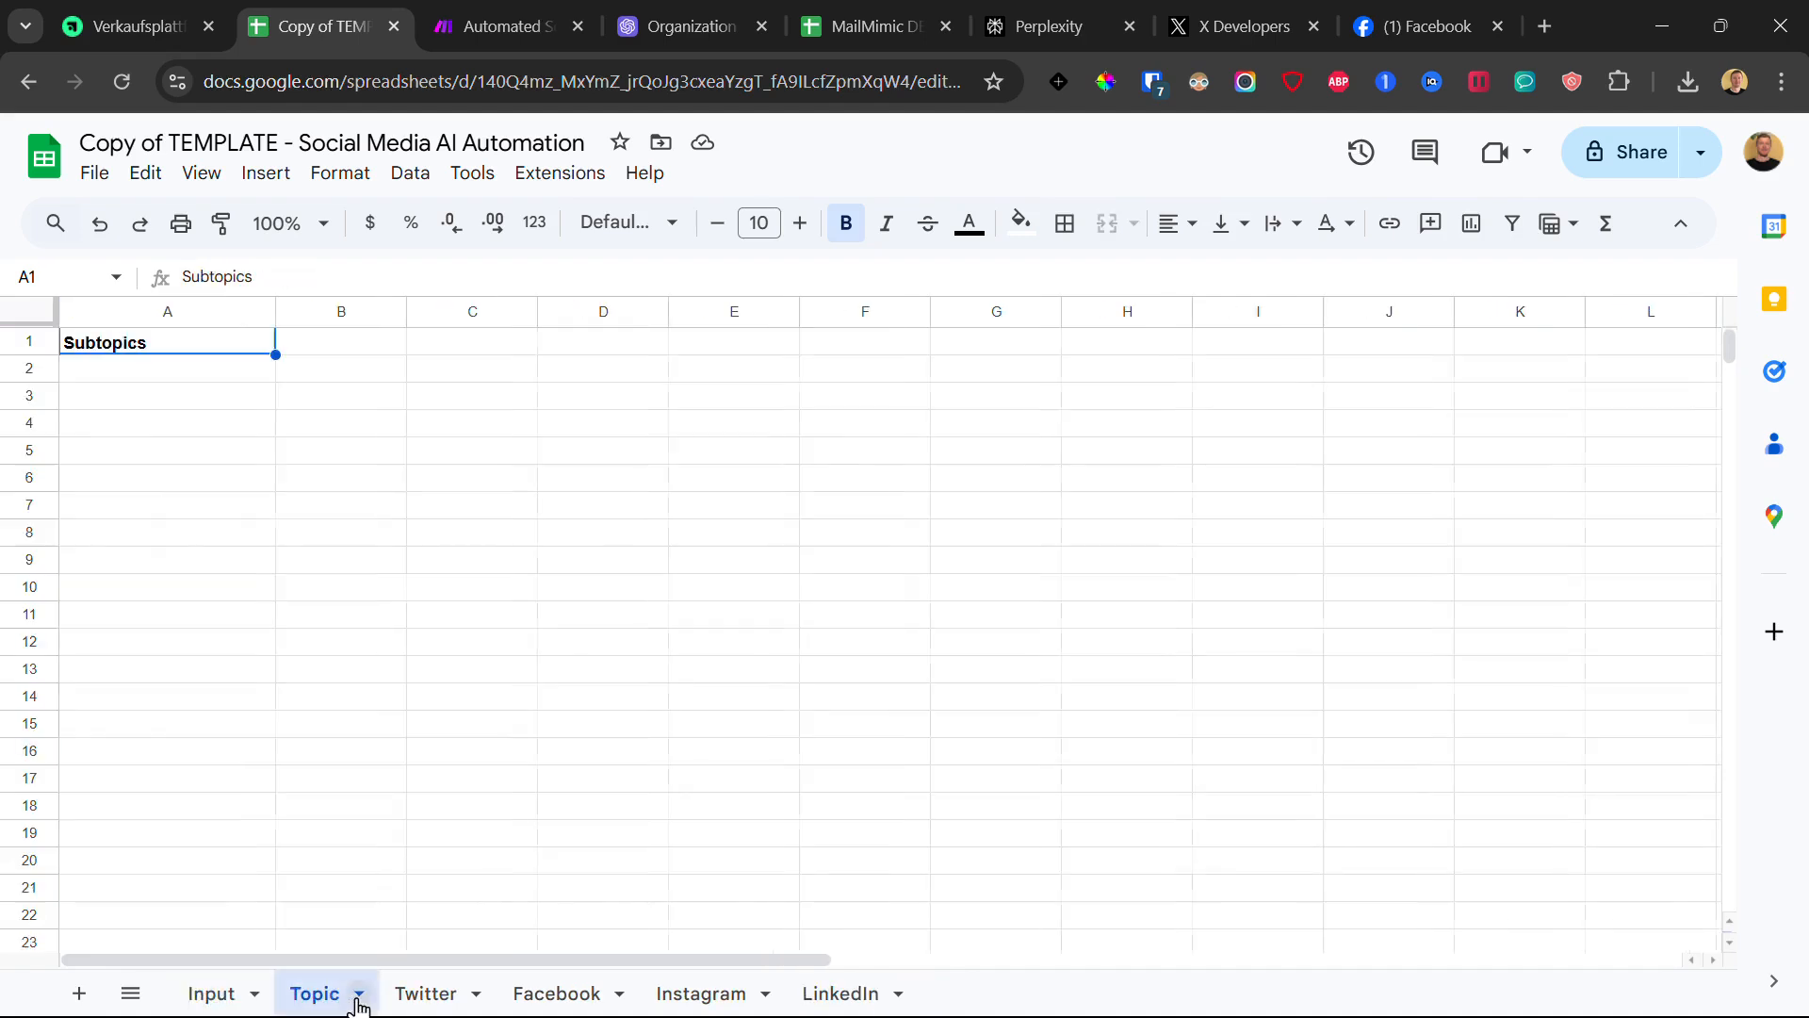
left_click(745, 995)
left_click(853, 996)
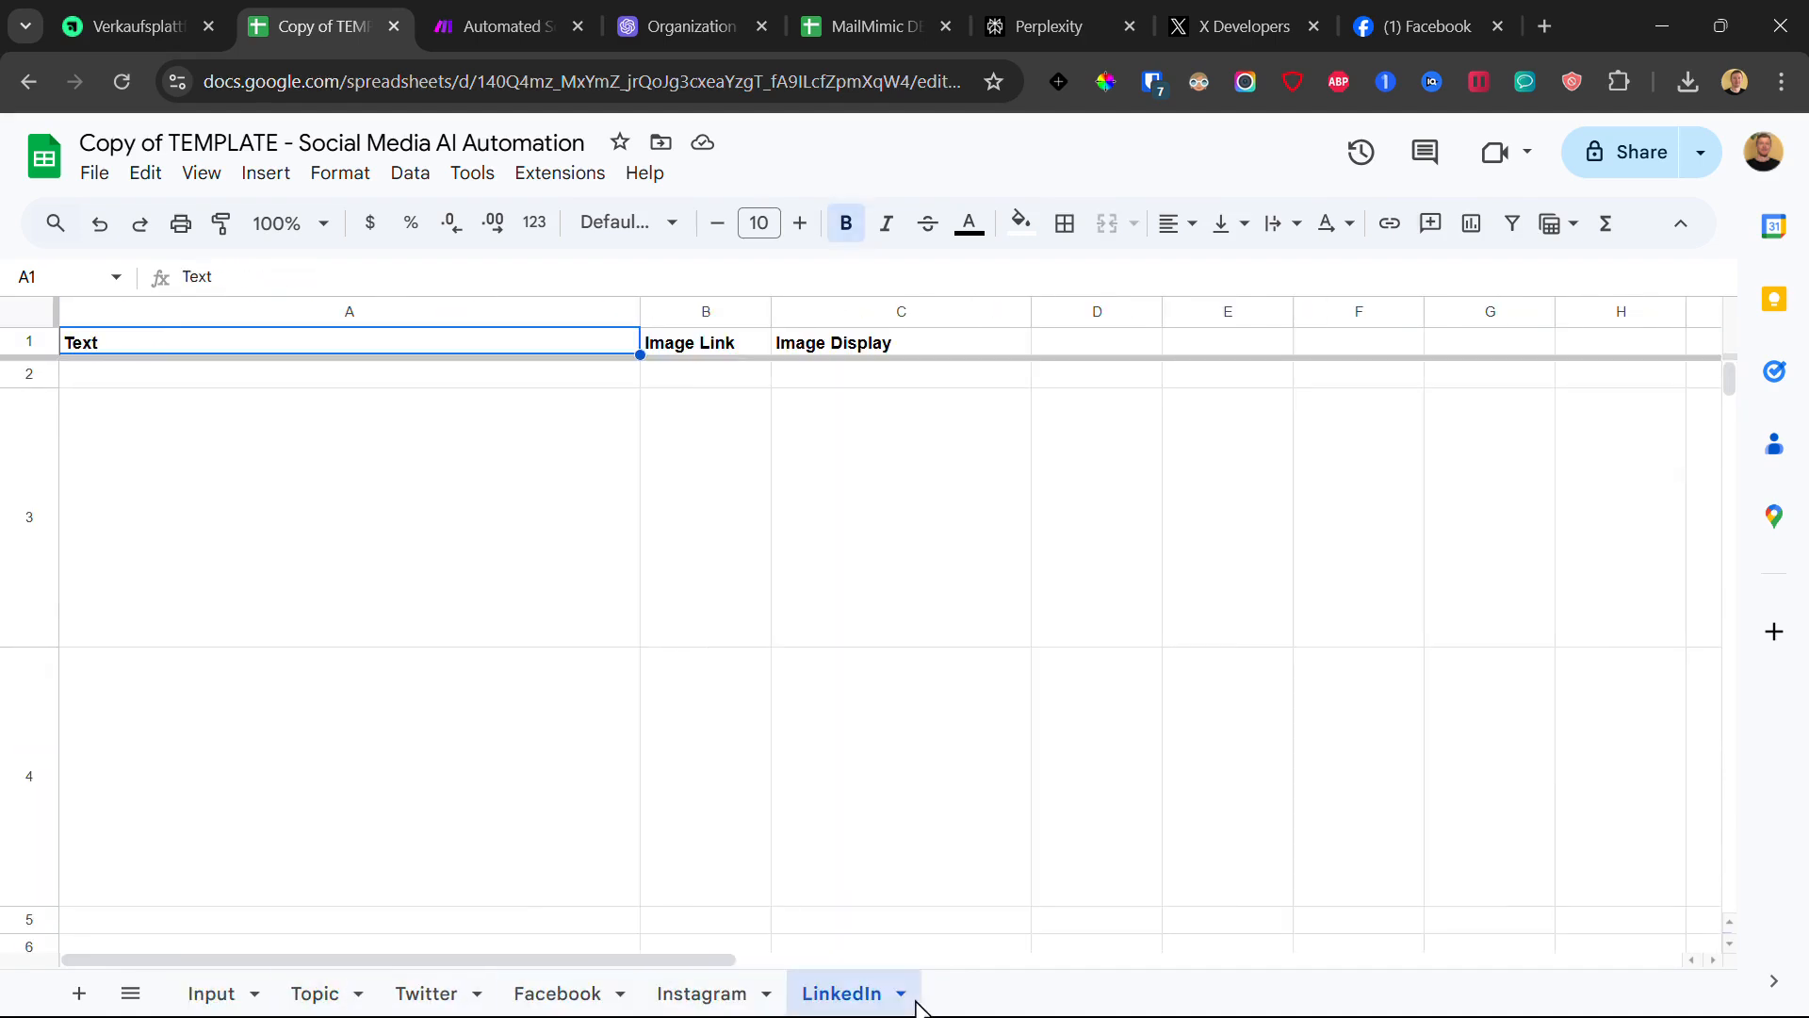
left_click(535, 16)
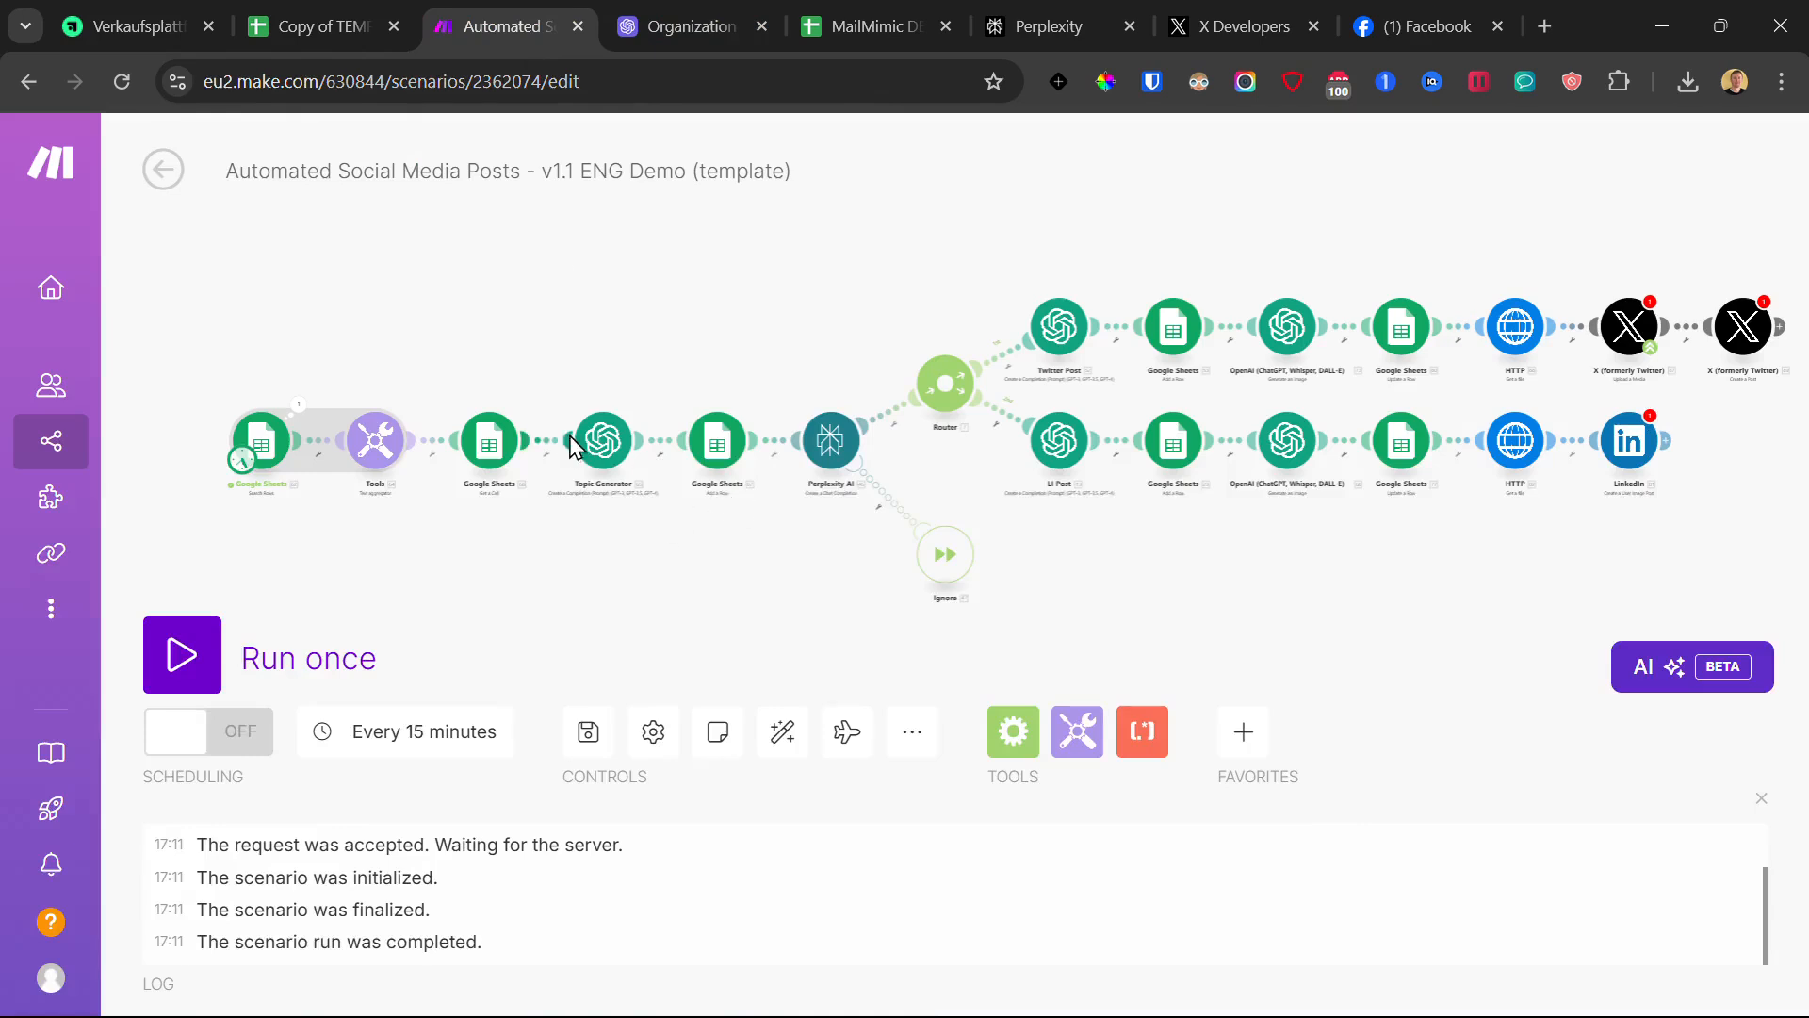
left_click(571, 446)
key("Escape")
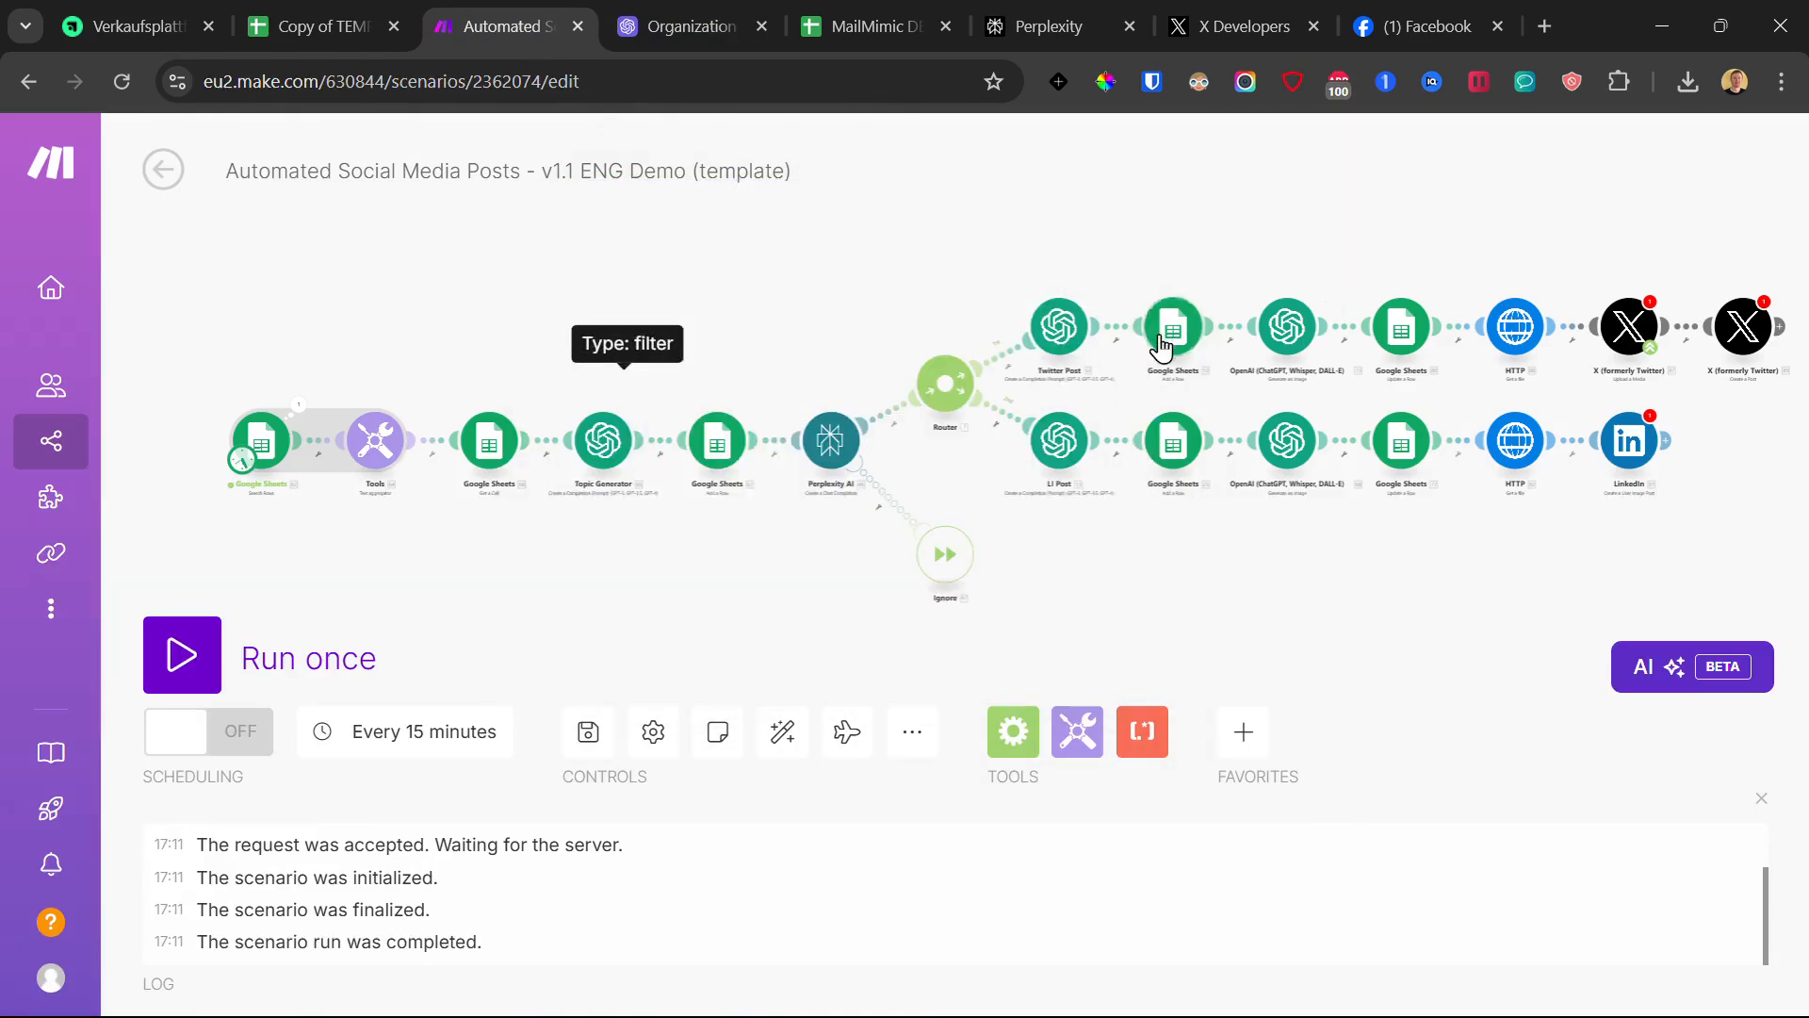
left_click(1073, 334)
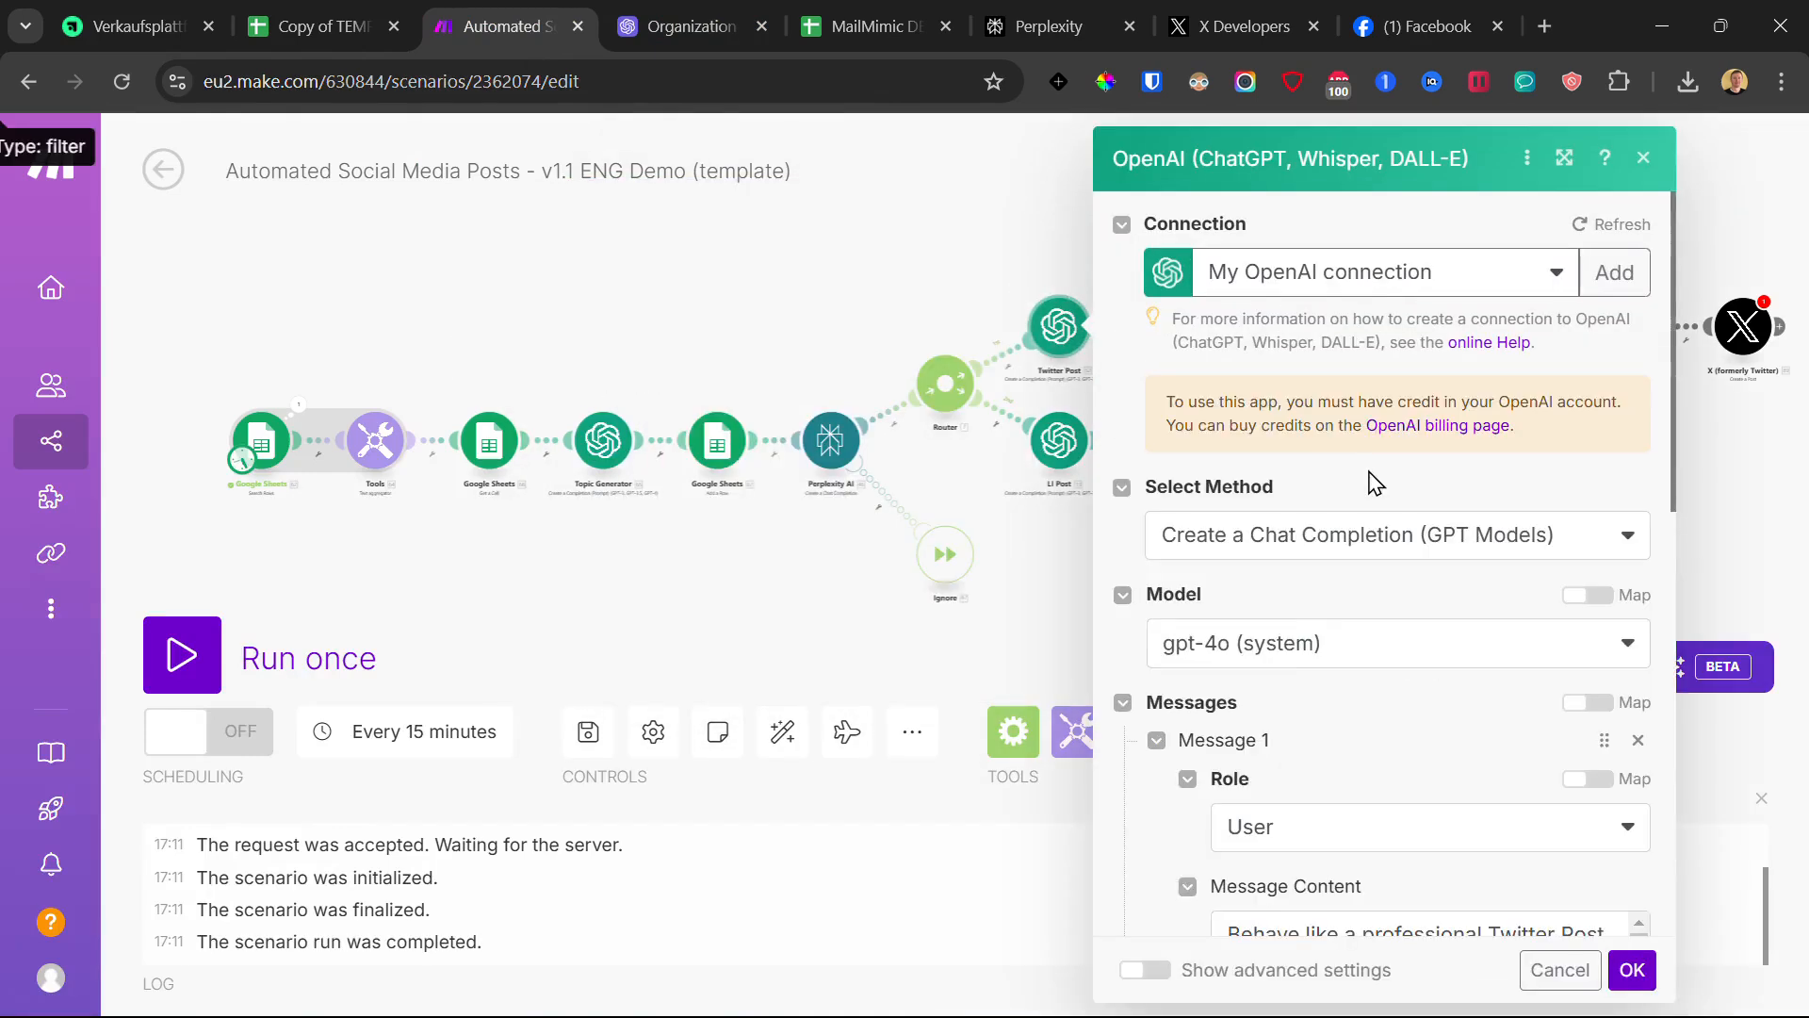
scroll(1353, 658, "down", 8)
left_click(1441, 377)
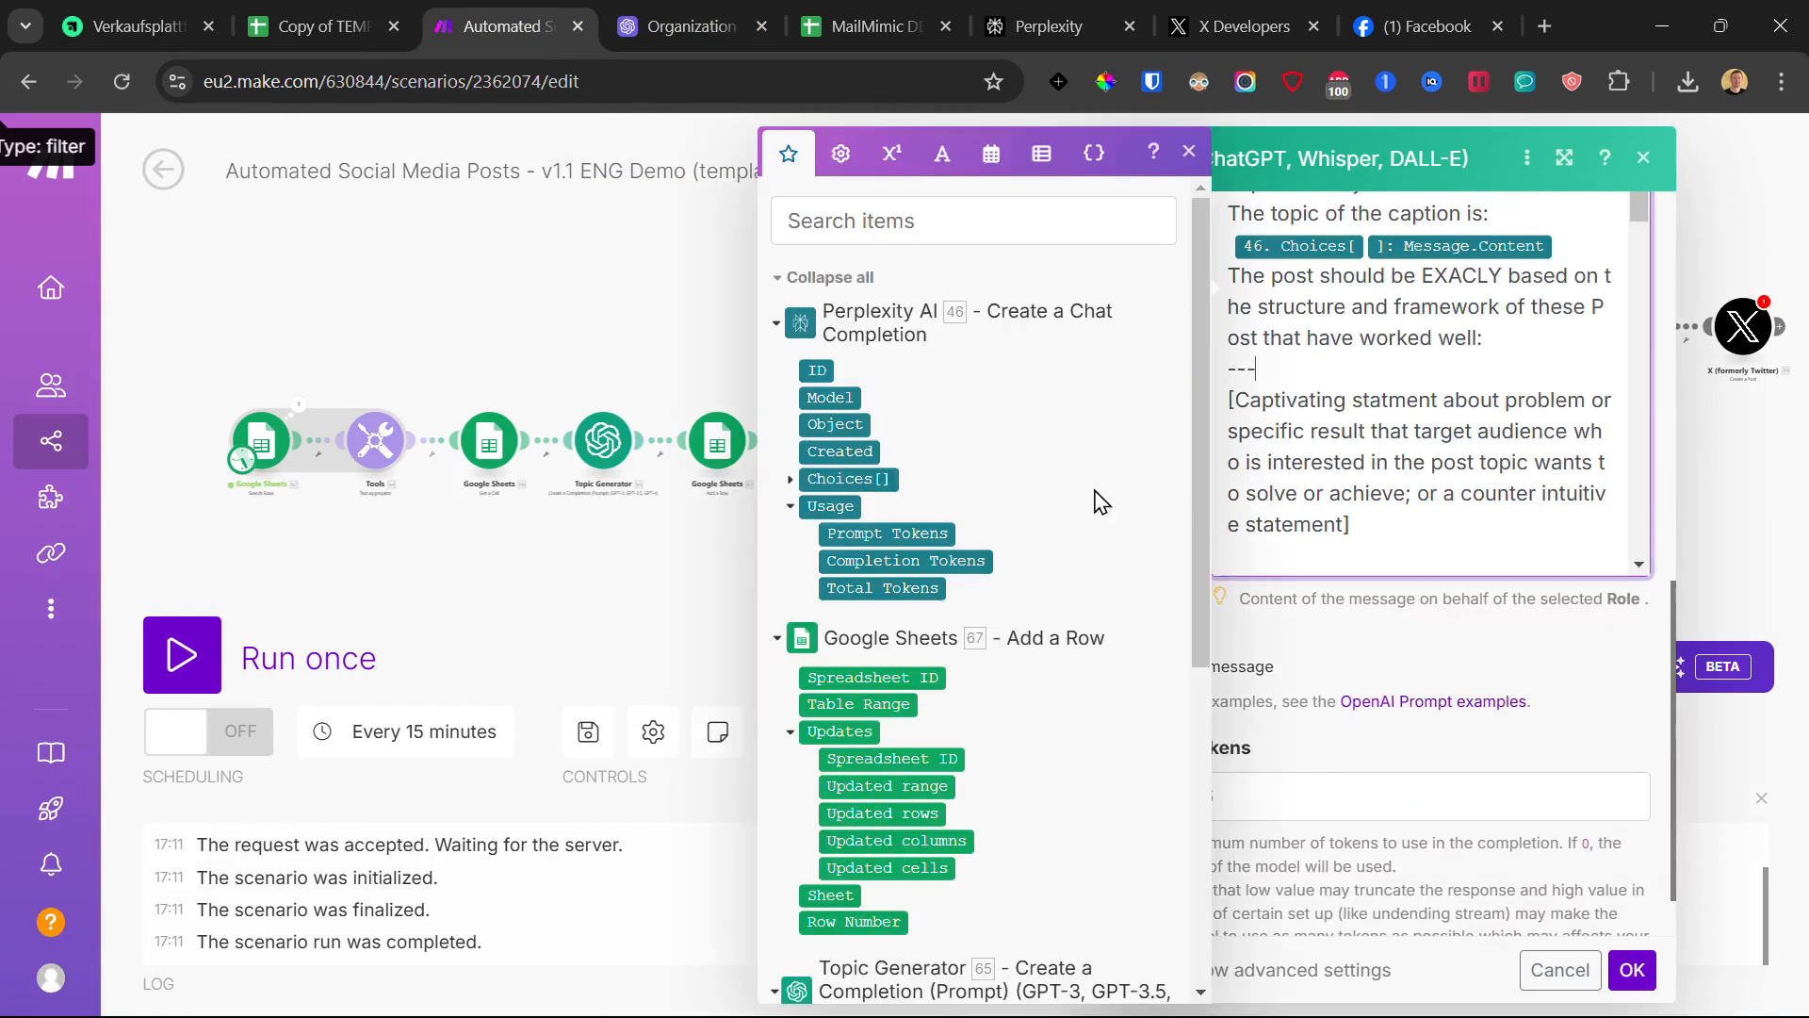
left_click(478, 318)
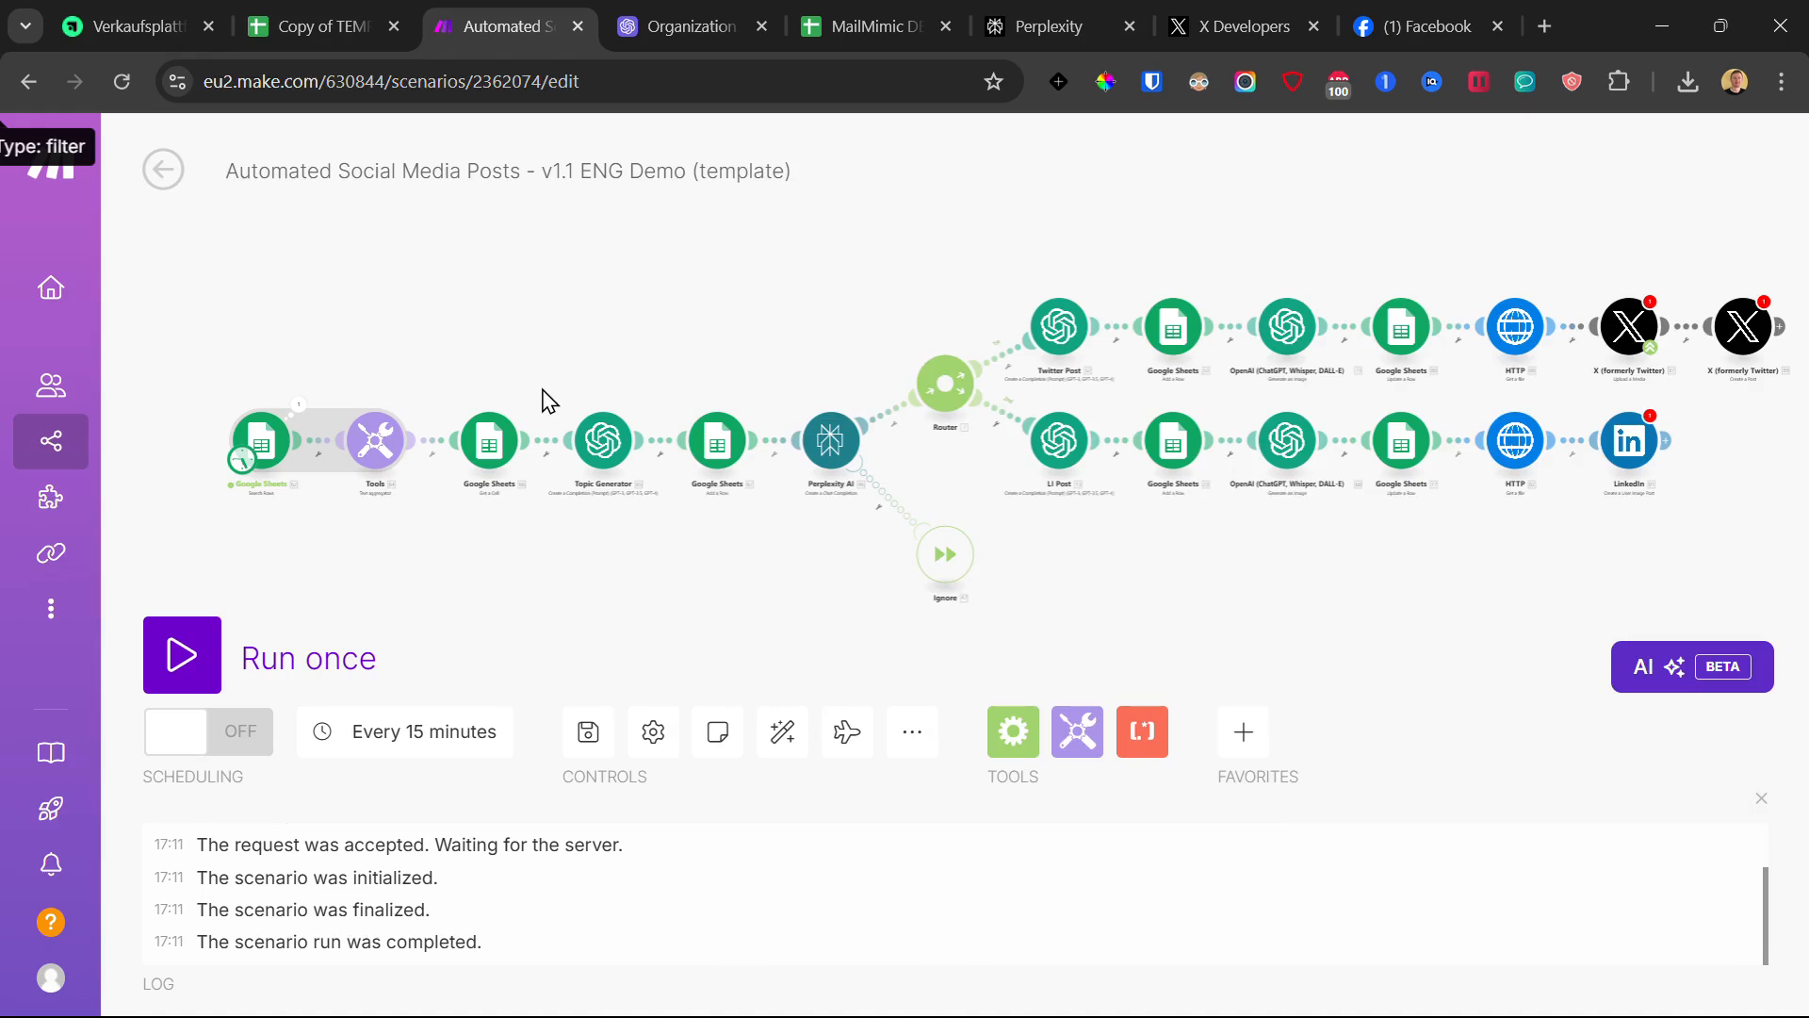
left_click_drag(1444, 204, 1406, 204)
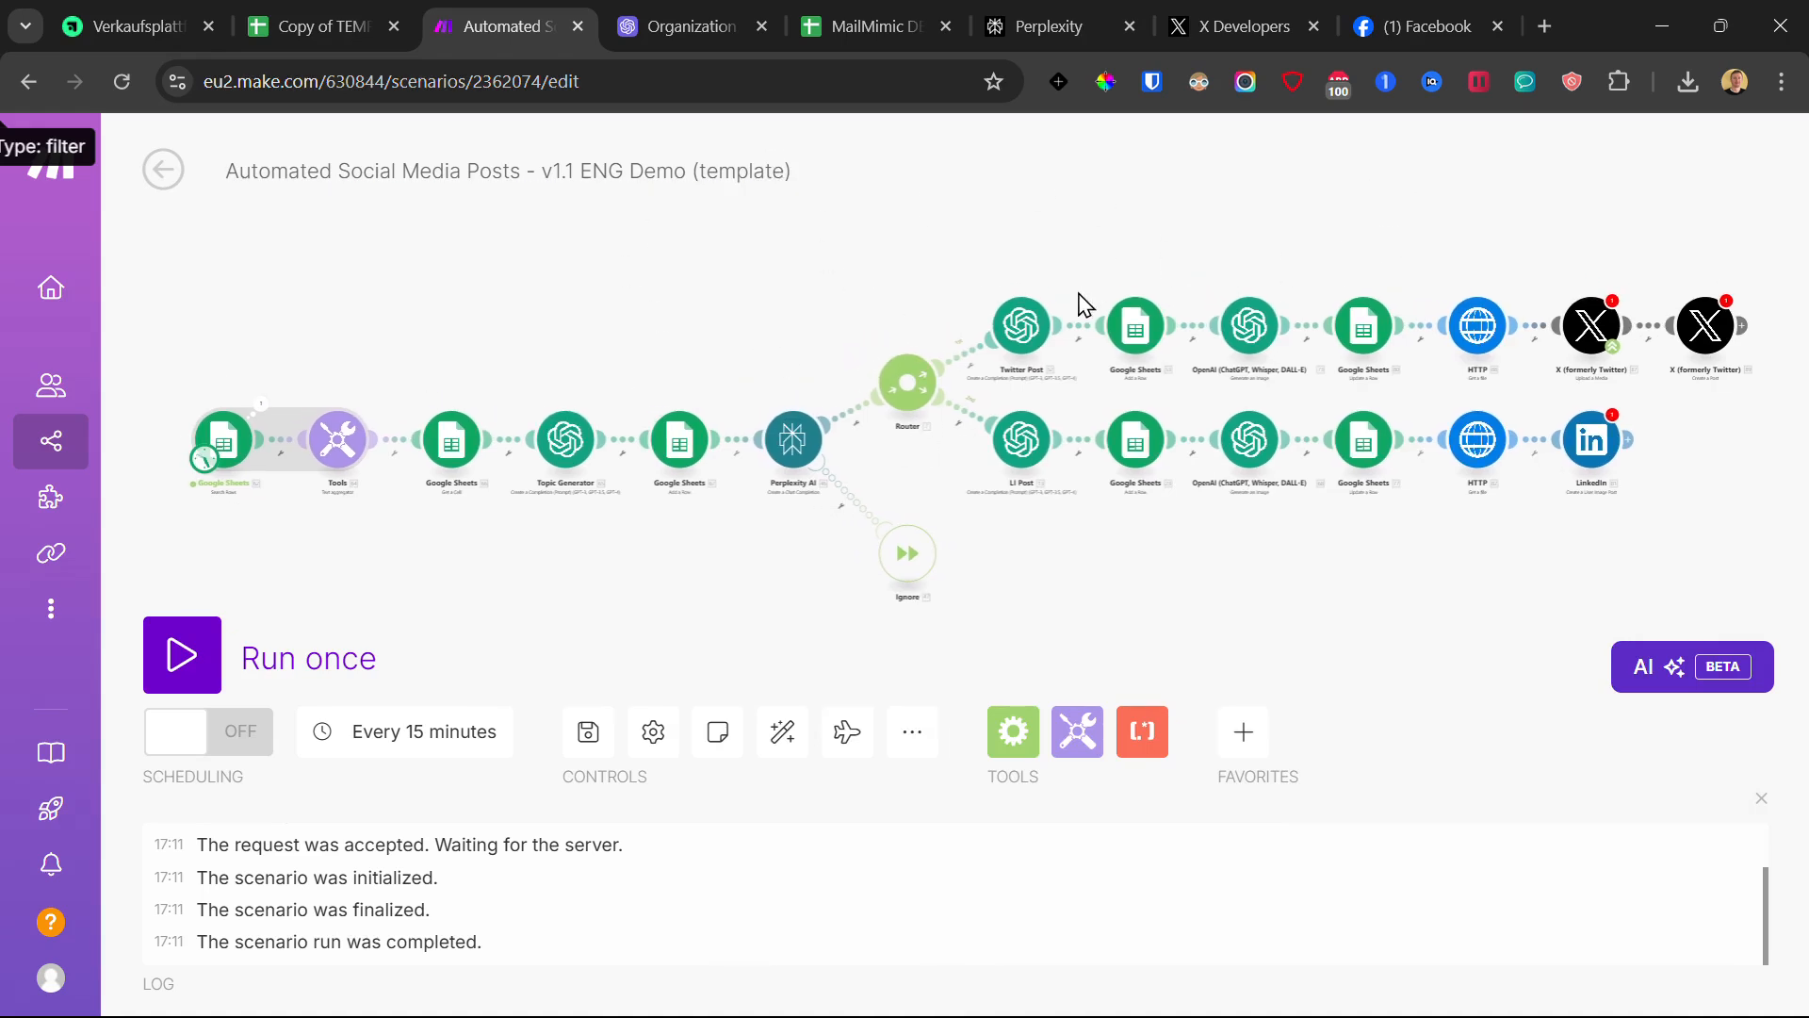